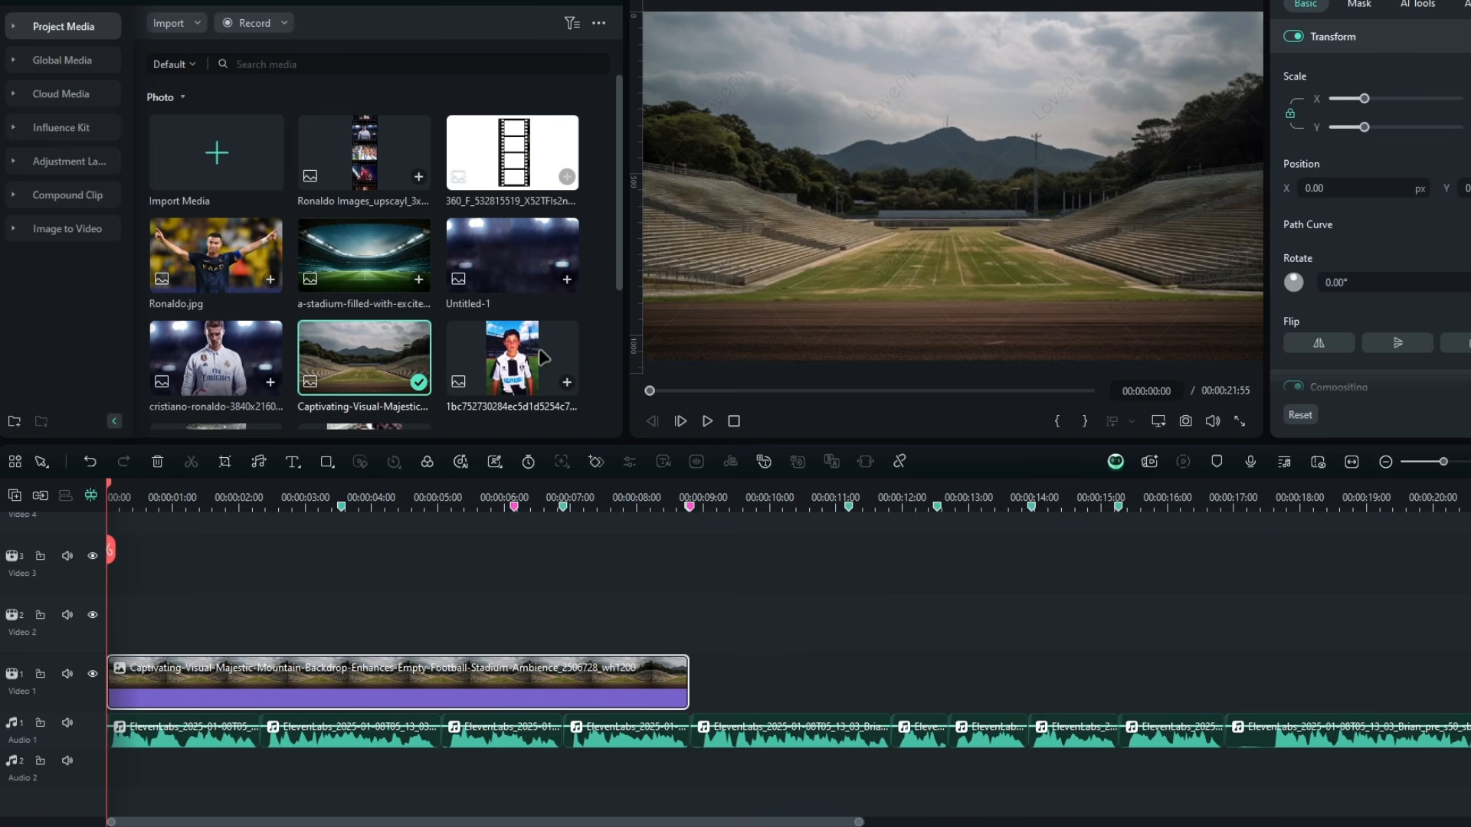
Place the photo of the boy in the striped shirt on Video 2 from 00:00:00:00 and extend it to the stadium clip's end
{"action": "left_click_drag", "start_coordinate": [512, 362], "coordinate": [111, 622]}
{"action": "left_click_drag", "start_coordinate": [439, 622], "coordinate": [689, 617]}
{"action": "left_click", "coordinate": [455, 503]}
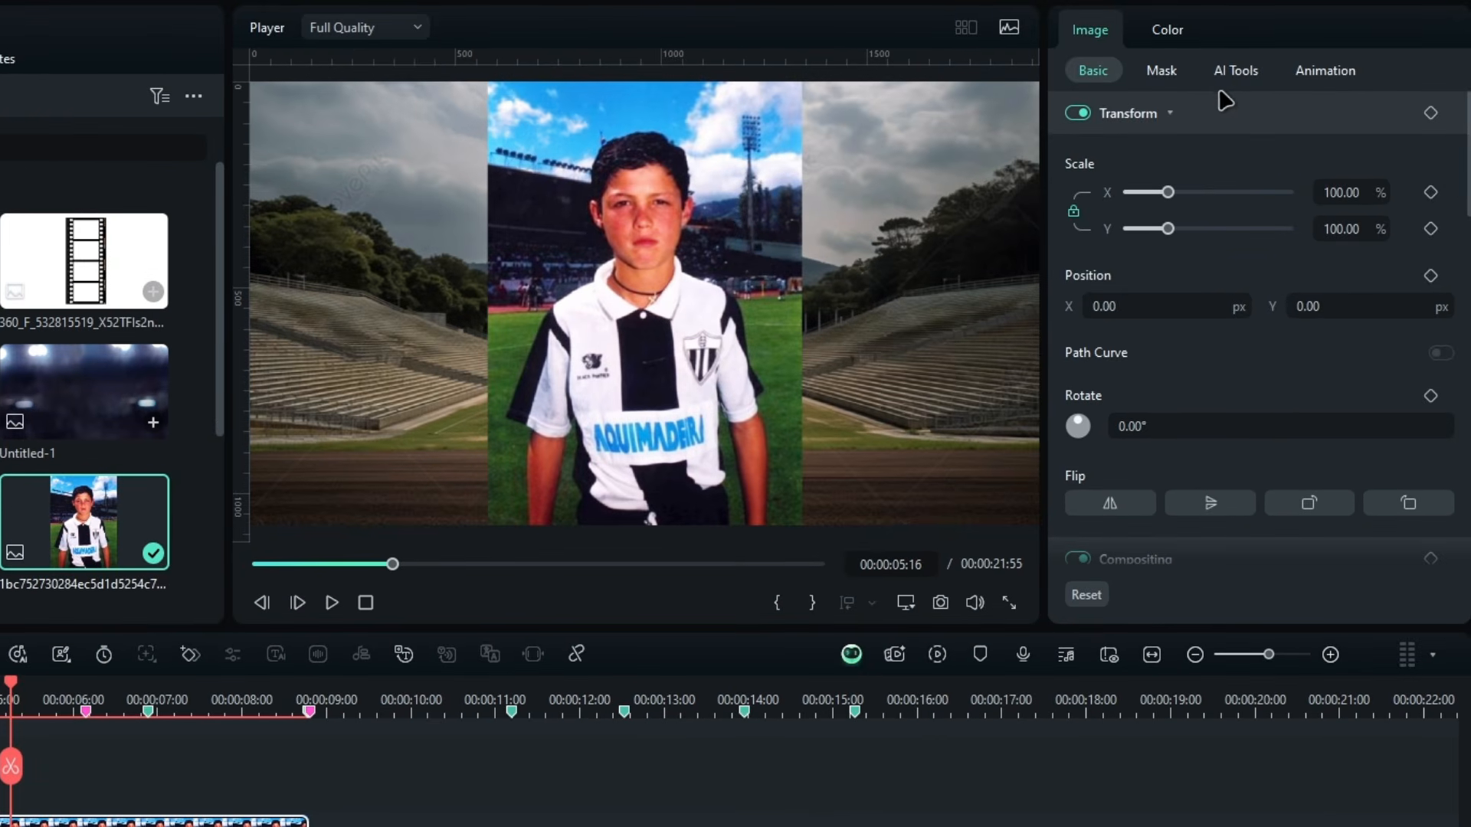
Remove the boy photo's background with AI Portrait Cutout
{"action": "left_click", "coordinate": [1417, 7]}
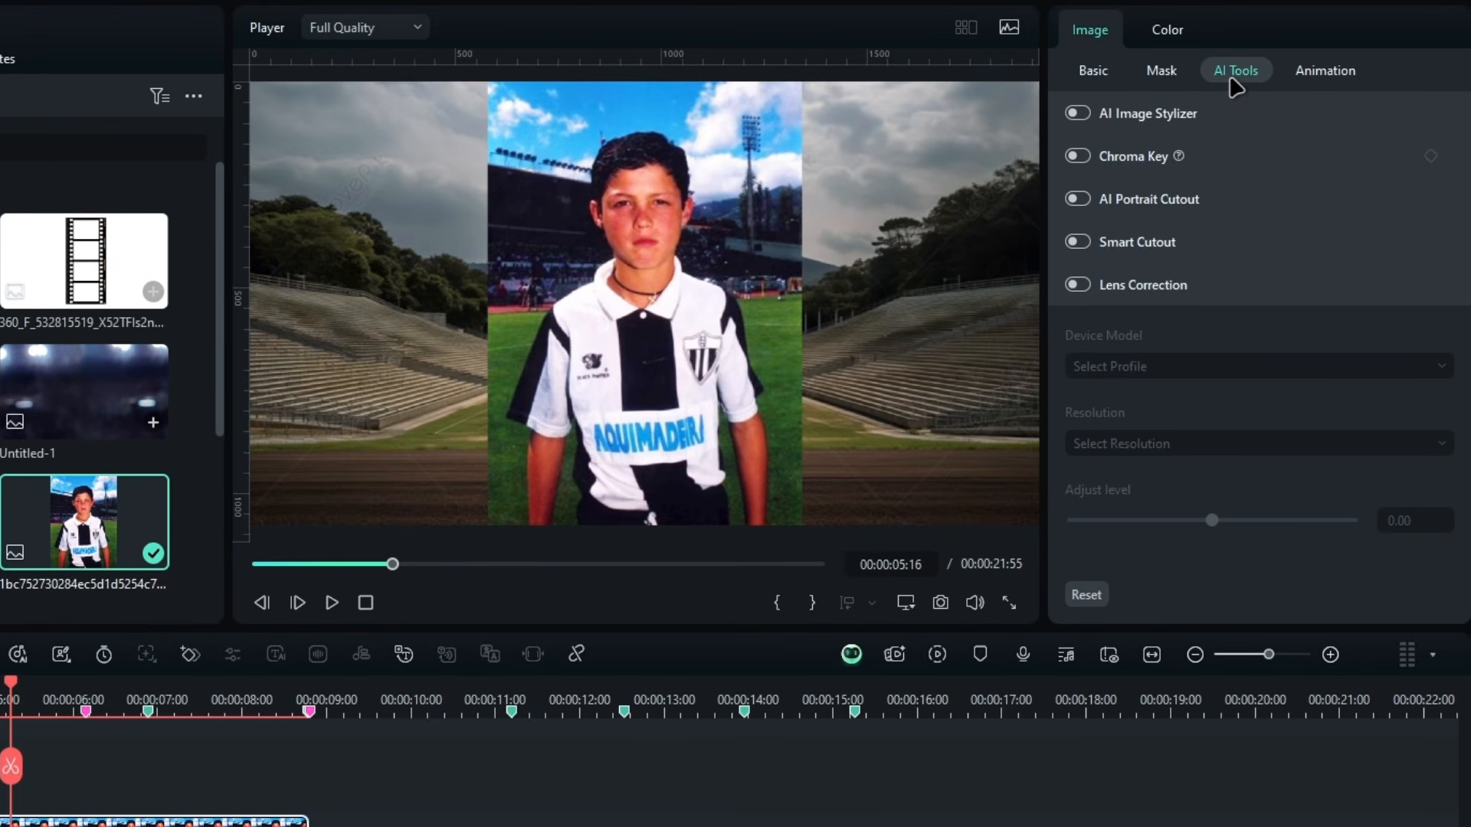
{"action": "left_click", "coordinate": [1077, 199]}
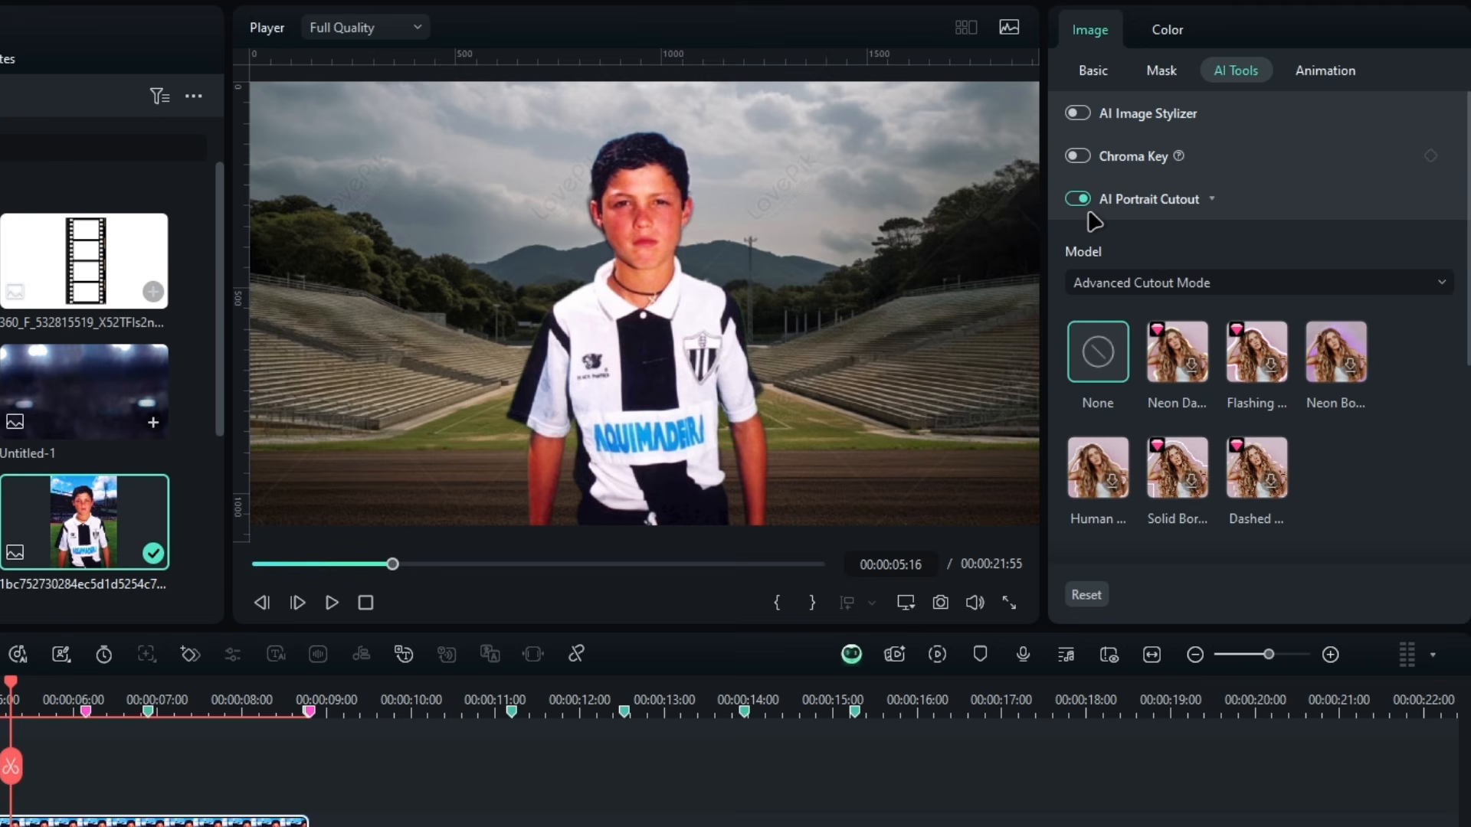
{"action": "left_click", "coordinate": [1129, 200]}
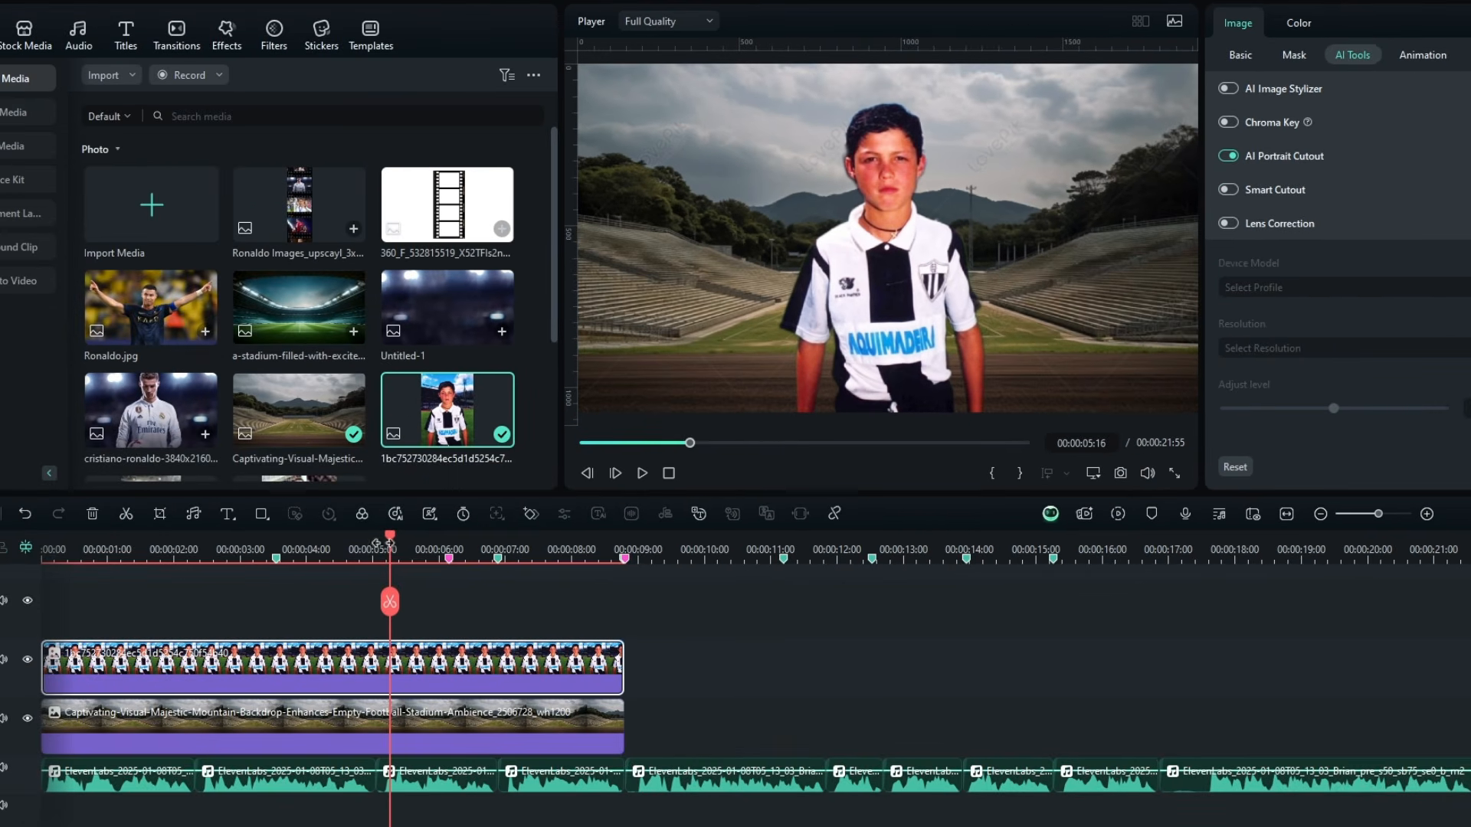
At the clip's first frame, rotate the cutout to 20° and set its scale to 300%
{"action": "mouse_move", "coordinate": [383, 548]}
{"action": "left_mouse_down"}
{"action": "mouse_move", "coordinate": [358, 549]}
{"action": "mouse_move", "coordinate": [401, 549]}
{"action": "left_mouse_up"}
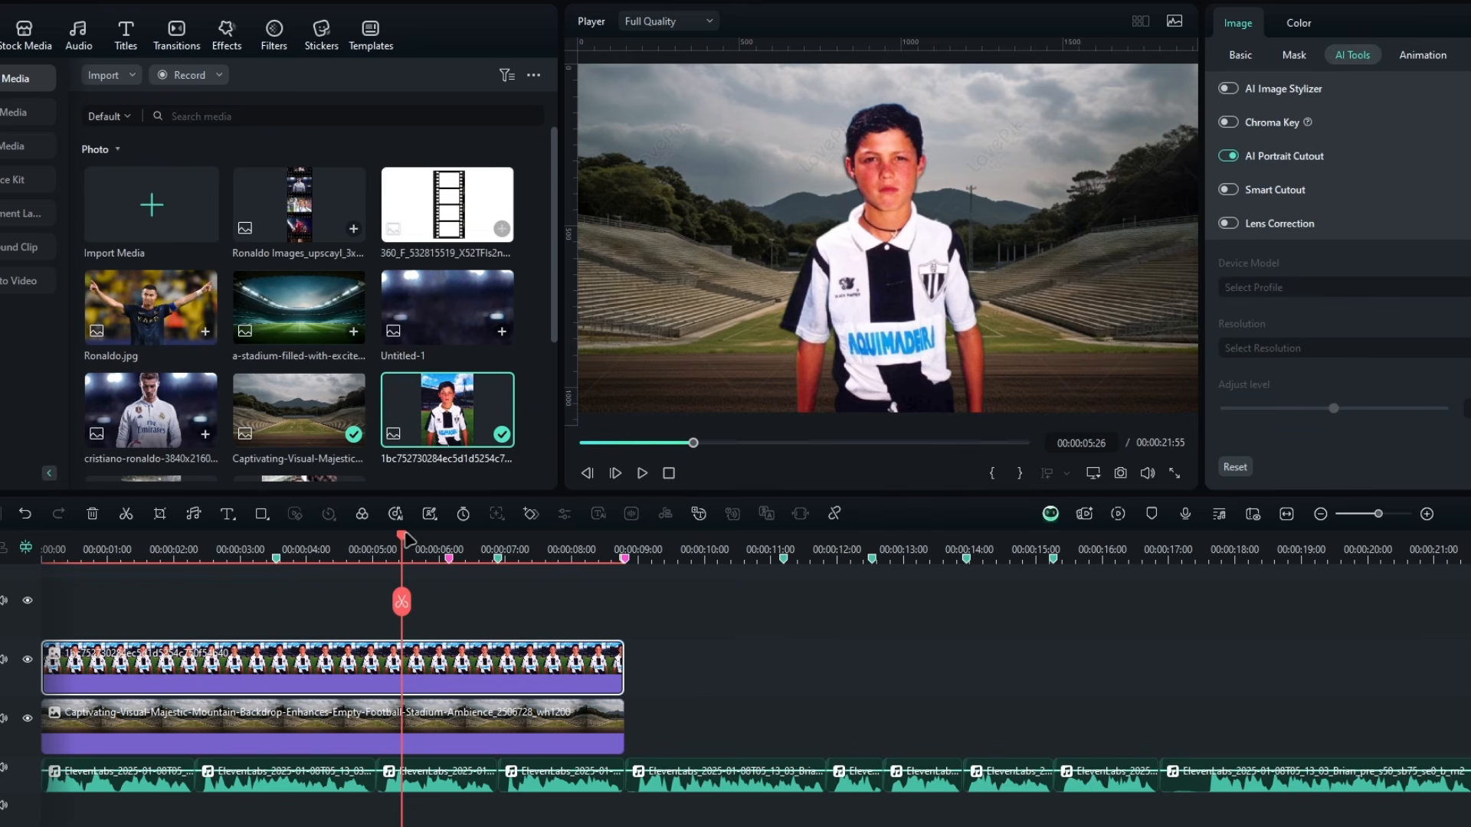
{"action": "left_click_drag", "start_coordinate": [403, 538], "coordinate": [34, 590]}
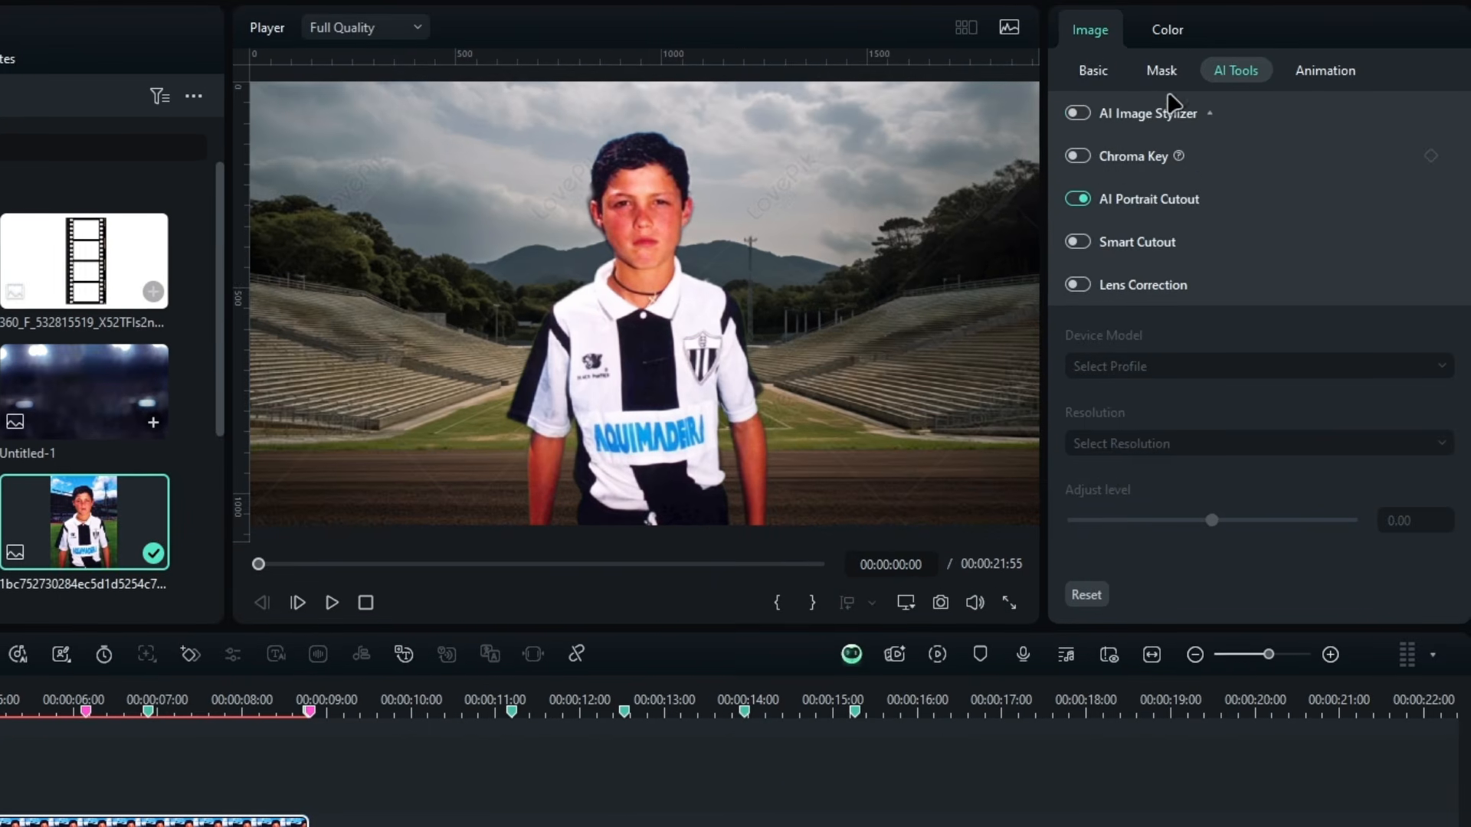
{"action": "left_click", "coordinate": [1254, 53]}
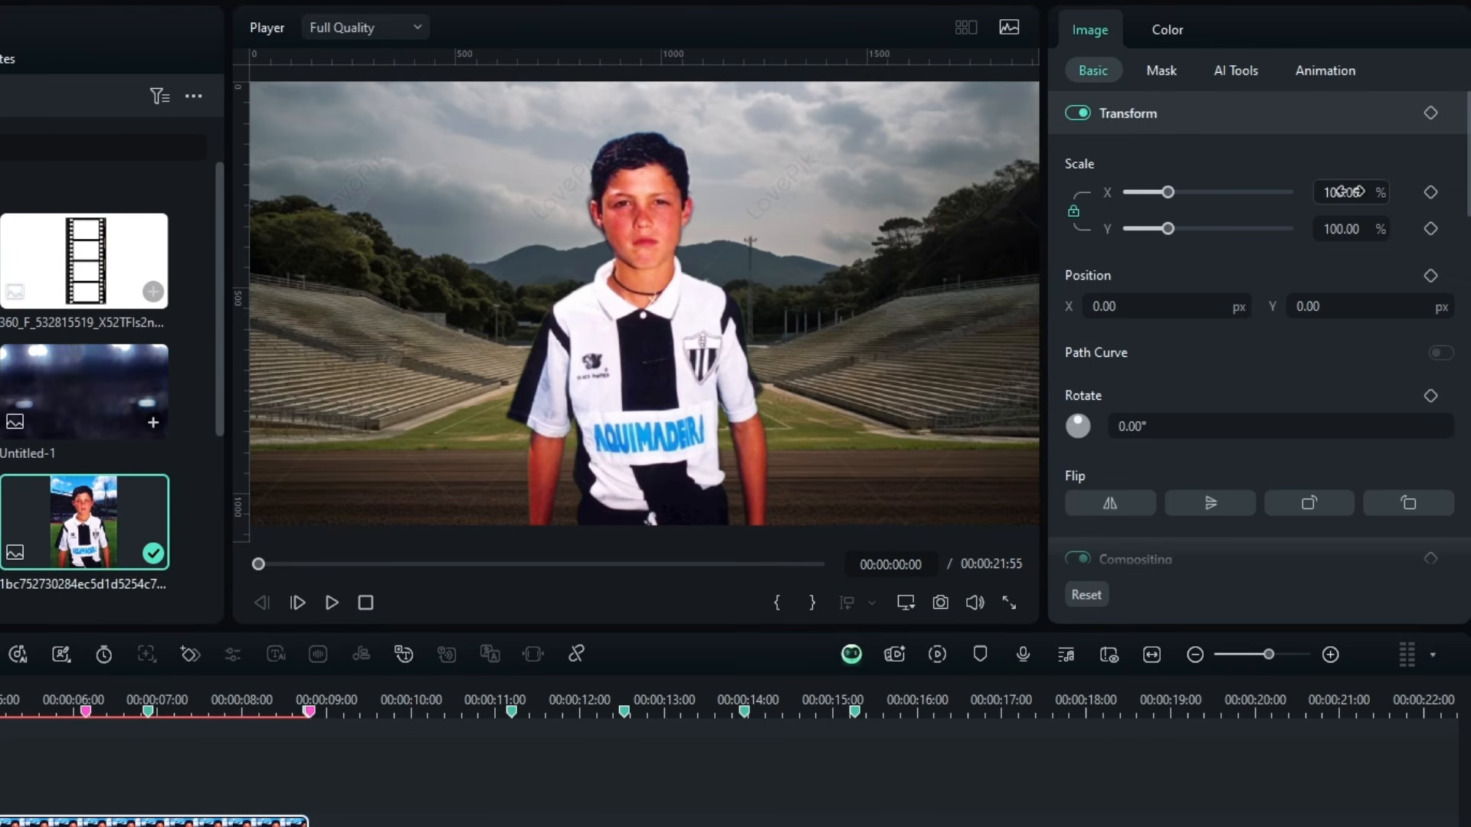
{"action": "left_click", "coordinate": [1155, 431]}
{"action": "type", "text": "20"}
{"action": "key", "text": "Return"}
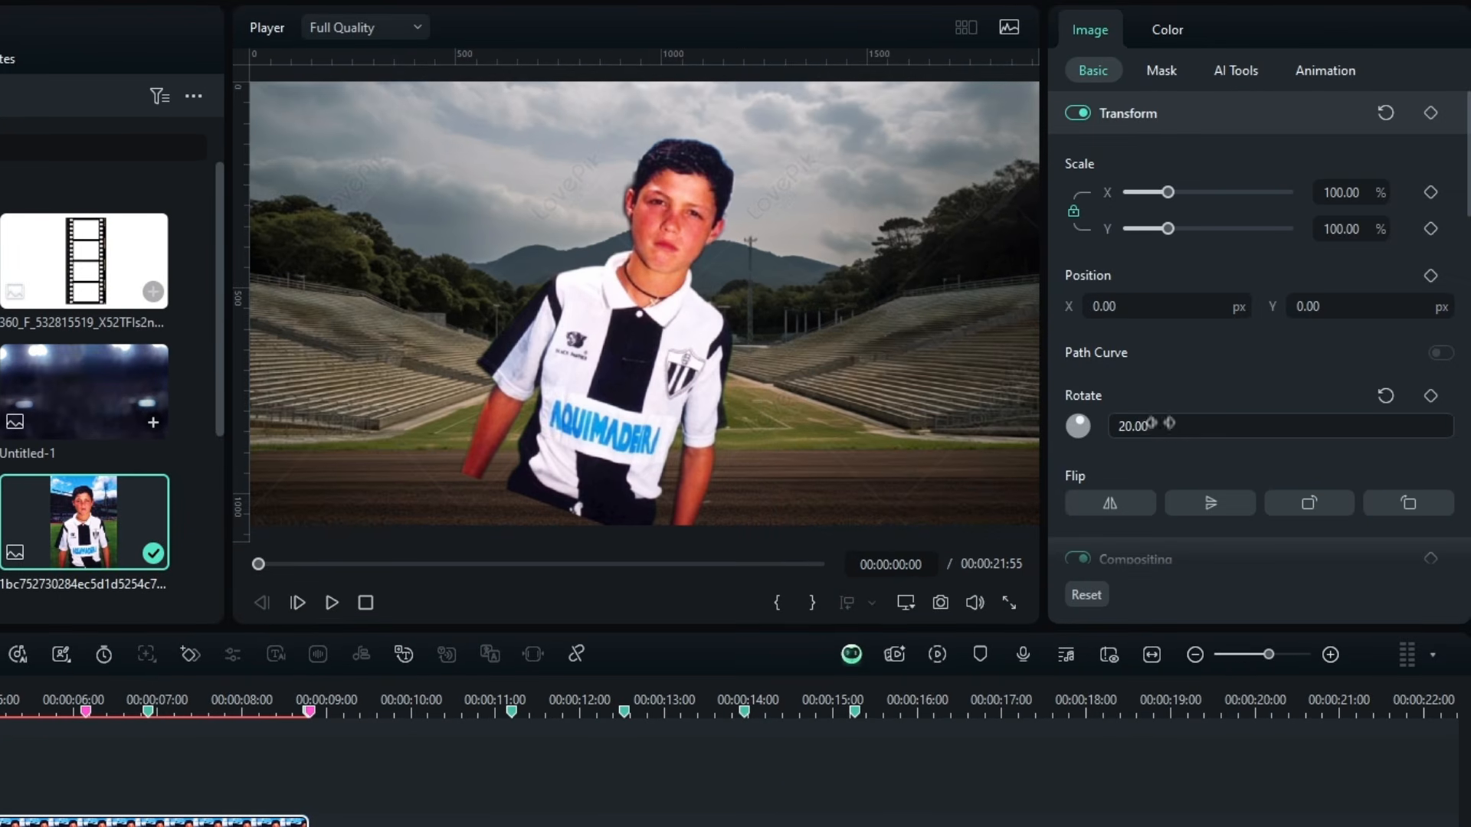
{"action": "left_click", "coordinate": [1344, 192]}
{"action": "type", "text": "300"}
{"action": "key", "text": "Return"}
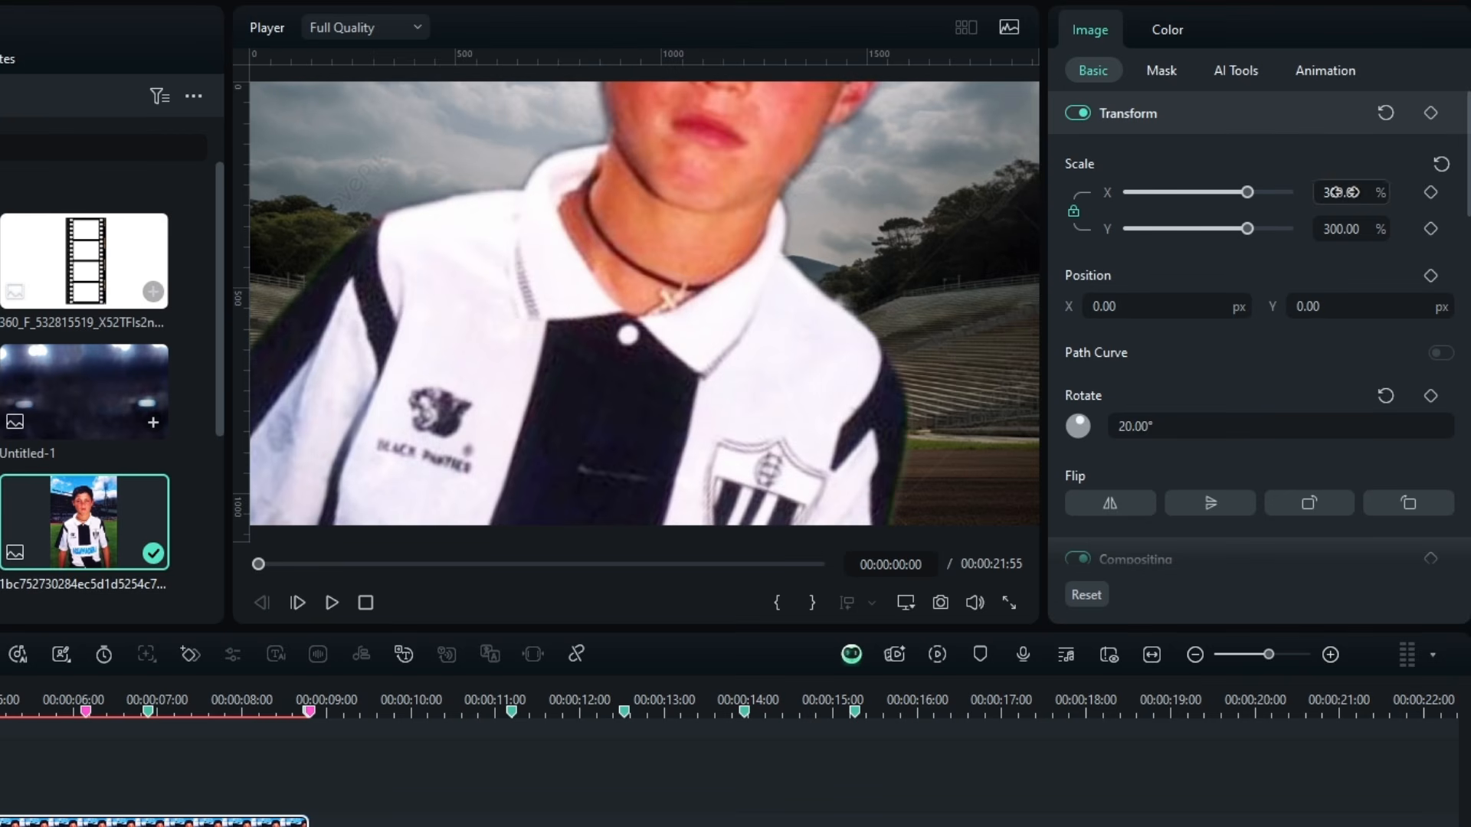
Add scale, position and rotation keyframes at the start and move the cutout out of frame to X 1765.51, Y -793.69
{"action": "left_click", "coordinate": [1430, 192]}
{"action": "left_click", "coordinate": [1430, 275]}
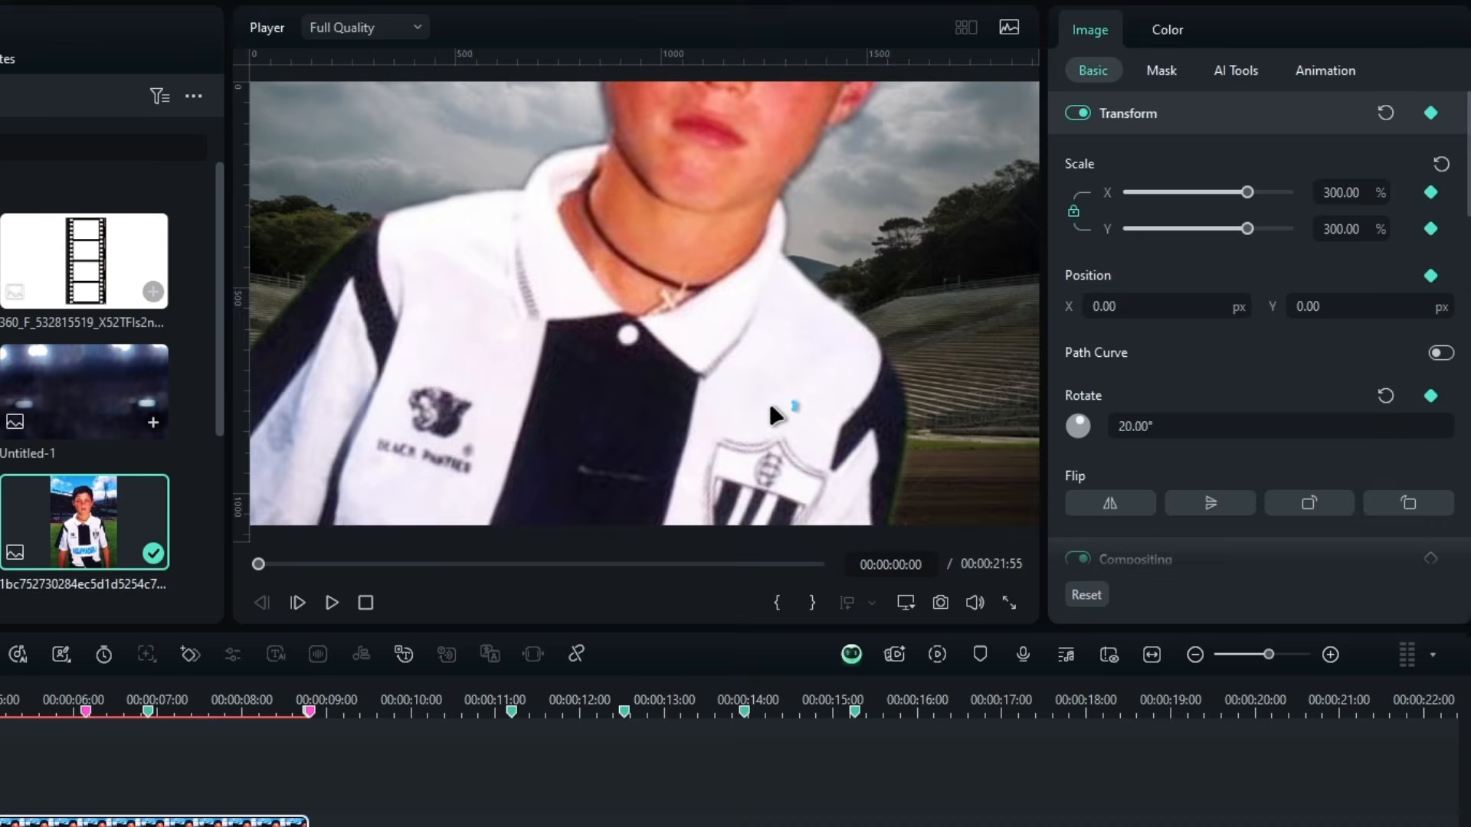
{"action": "scroll", "coordinate": [770, 415], "scroll_direction": "down", "scroll_amount": 3}
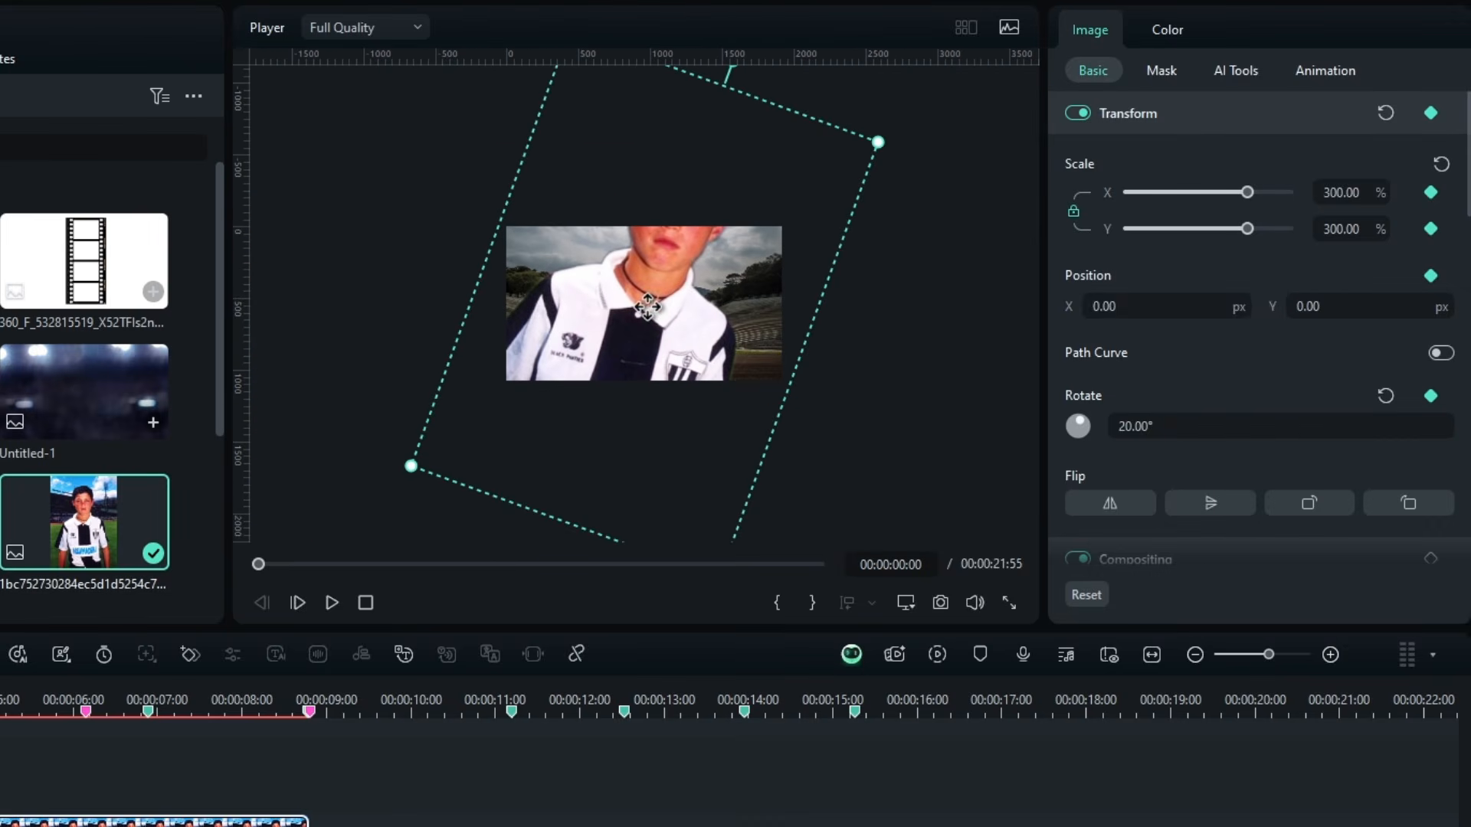
{"action": "left_click_drag", "start_coordinate": [647, 307], "coordinate": [897, 418]}
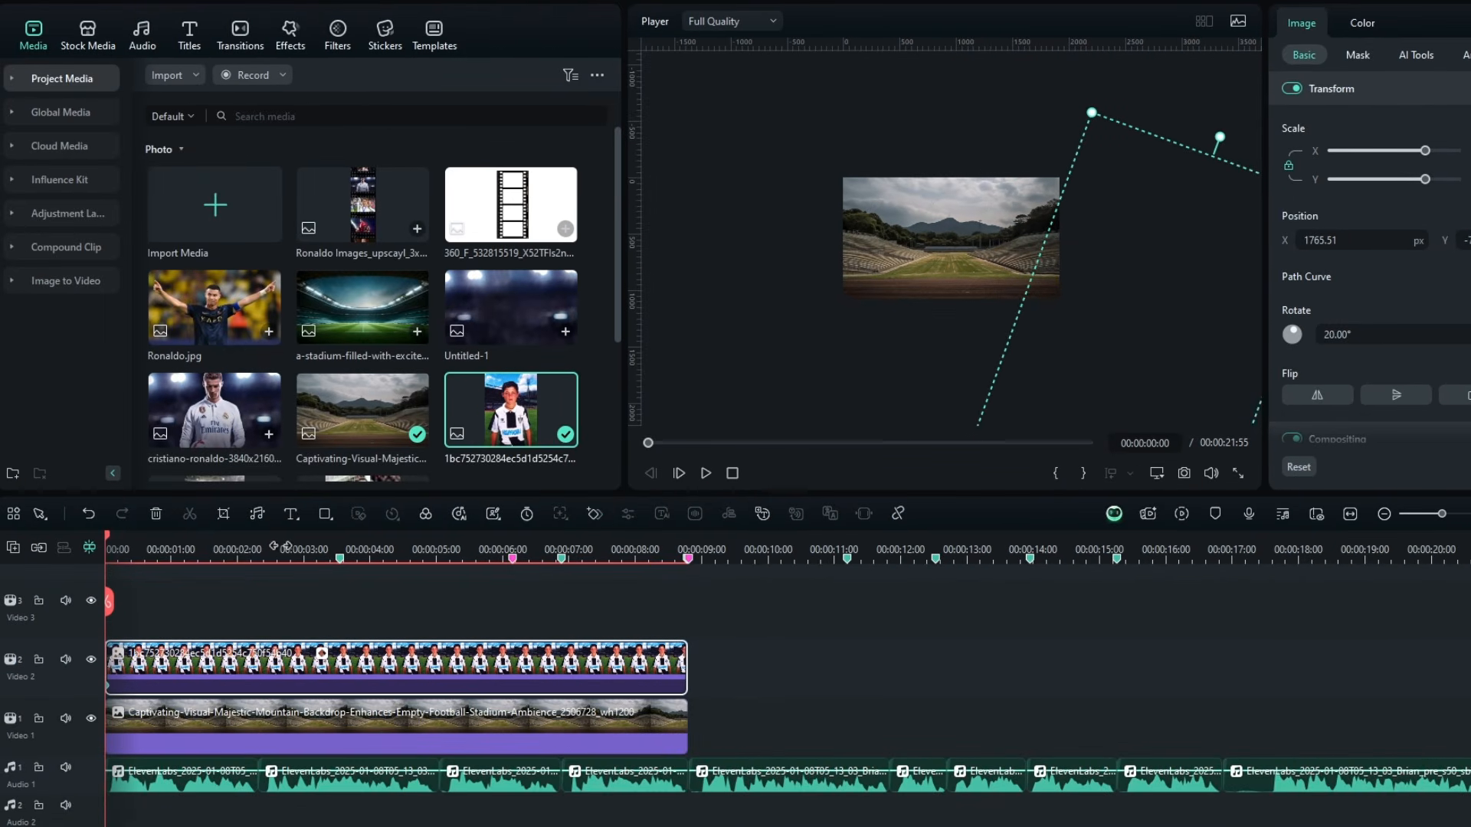
At 00:00:03:33, reset the cutout's position and rotation to 0 and set its scale to 120%
{"action": "left_click_drag", "start_coordinate": [281, 546], "coordinate": [342, 569]}
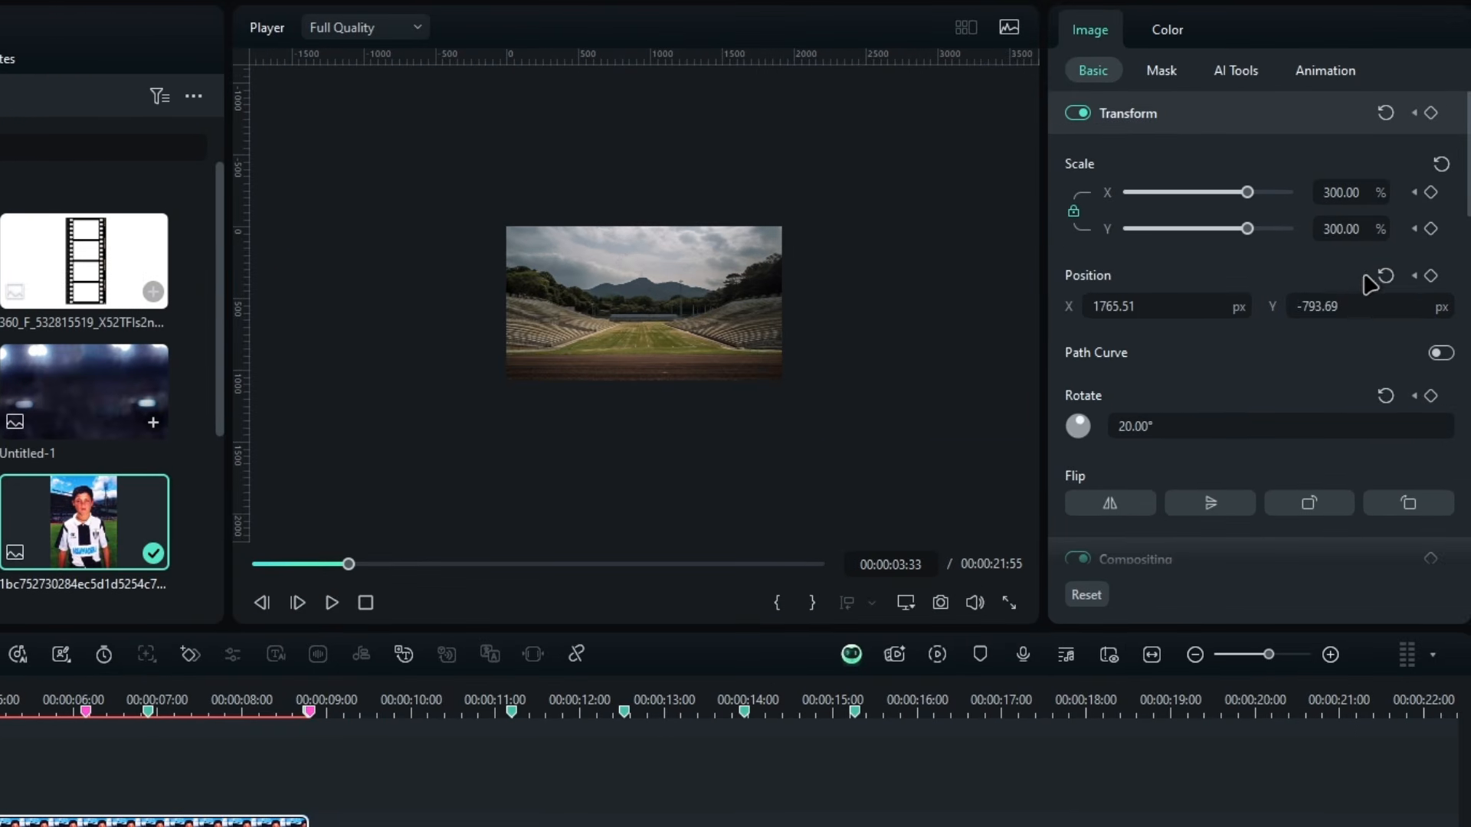
{"action": "left_click", "coordinate": [1385, 278]}
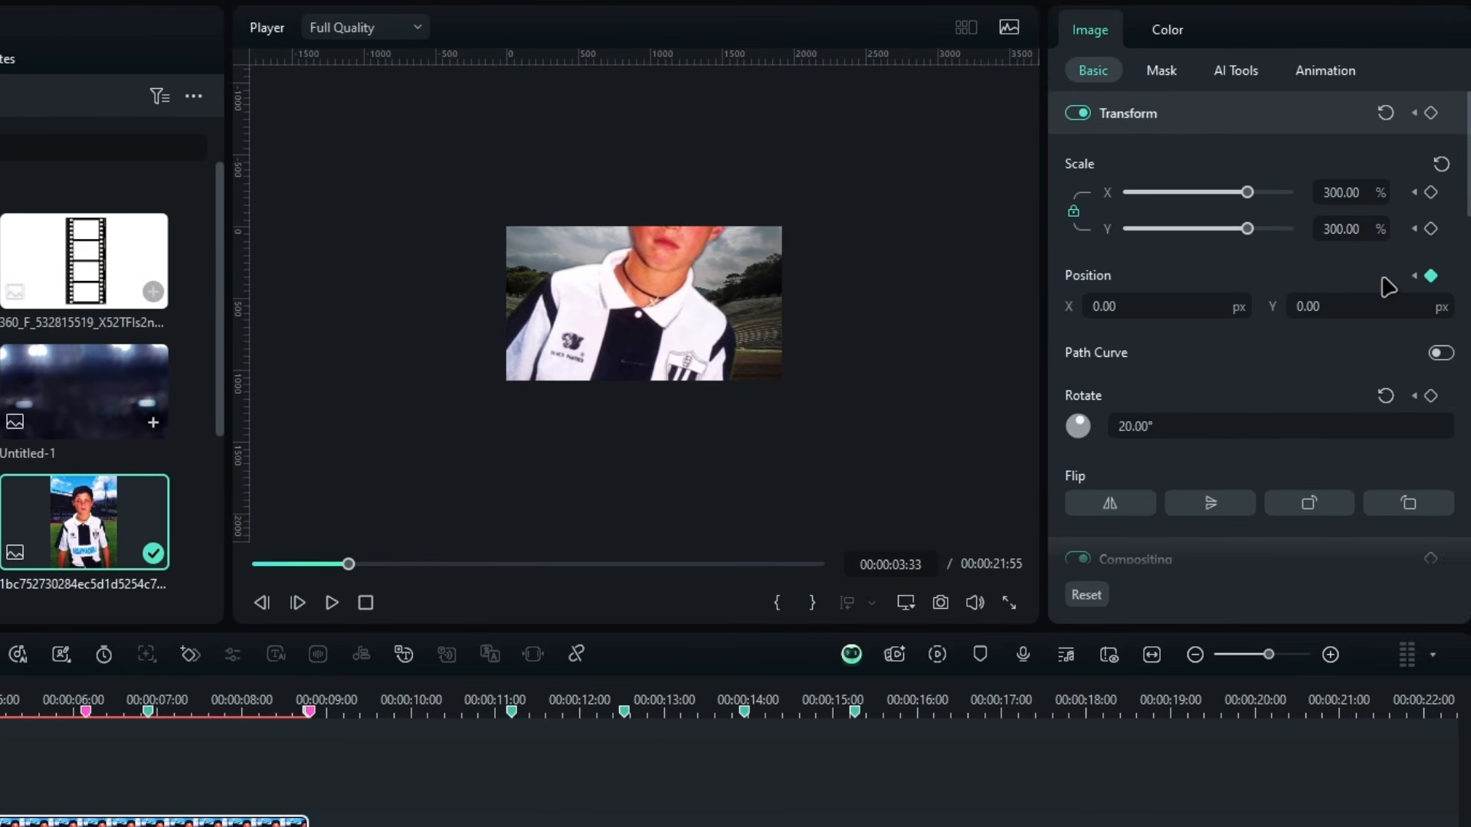
{"action": "left_click", "coordinate": [1385, 395]}
{"action": "left_click", "coordinate": [1342, 193]}
{"action": "type", "text": "1"}
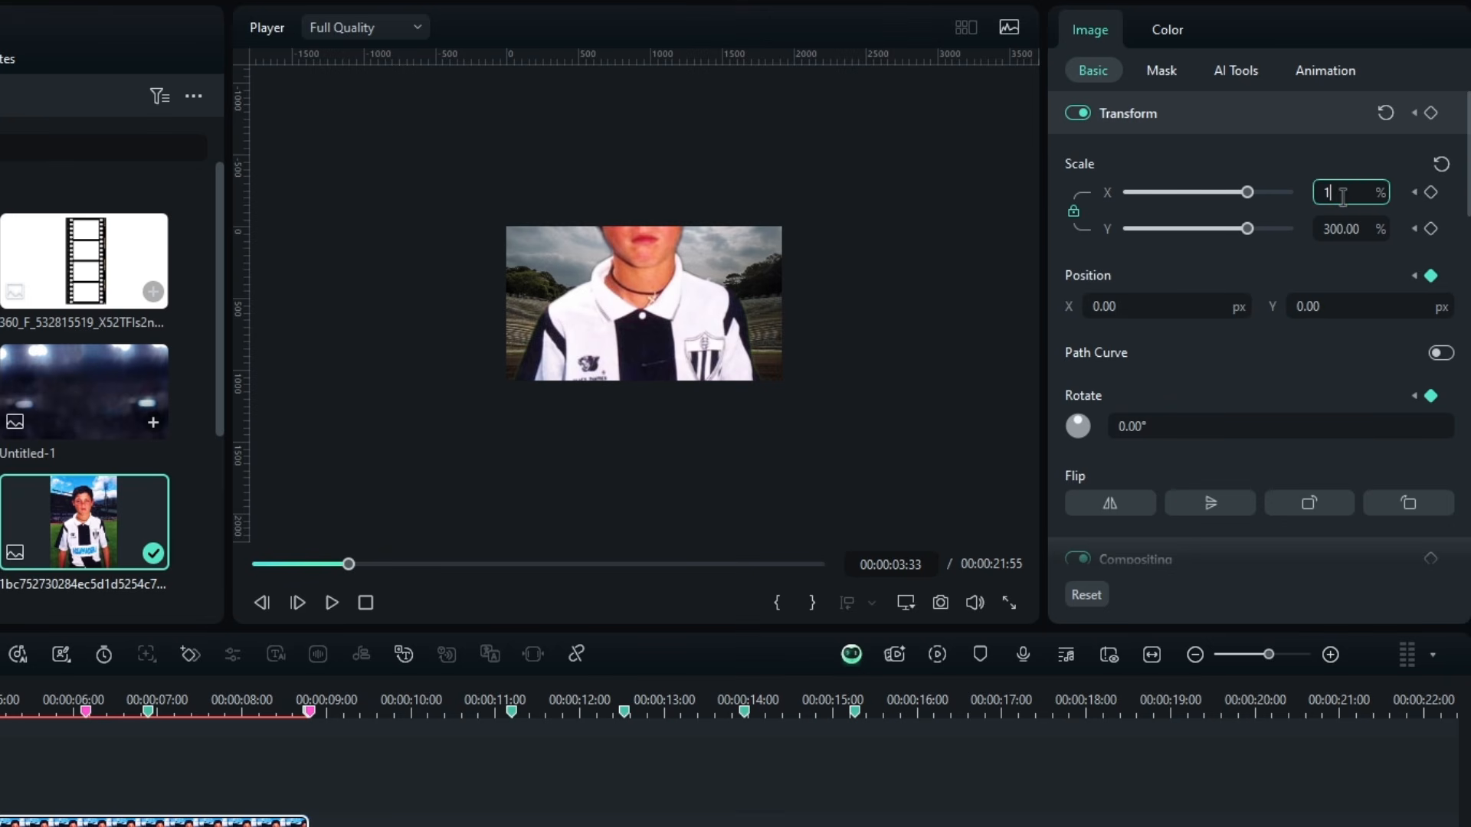
{"action": "type", "text": "20"}
{"action": "key", "text": "Return"}
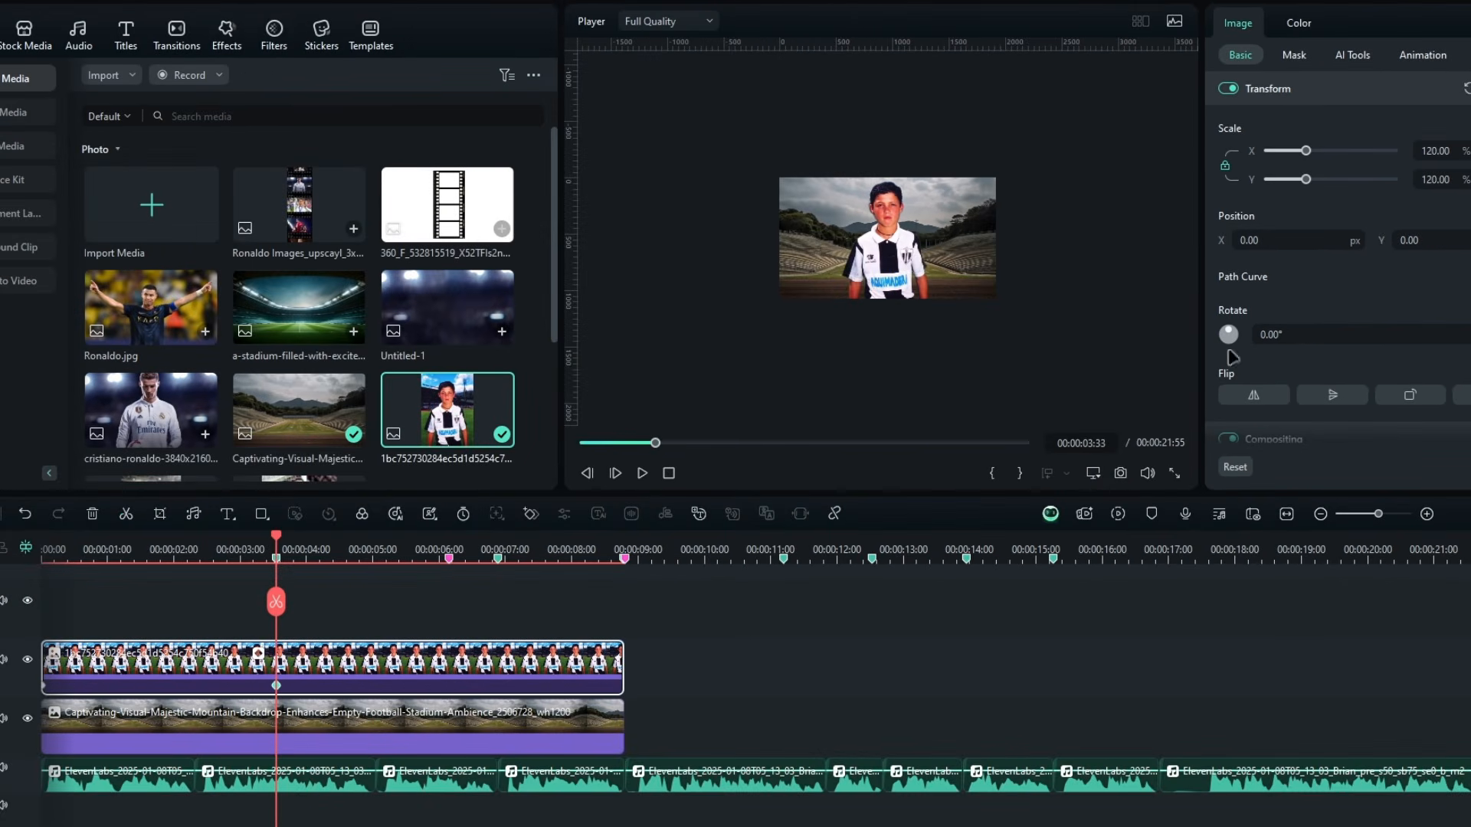
Set the cutout's scale to 100% at 00:00:06:53
{"action": "left_click", "coordinate": [906, 603]}
{"action": "mouse_move", "coordinate": [1057, 726]}
{"action": "left_click", "coordinate": [1320, 569]}
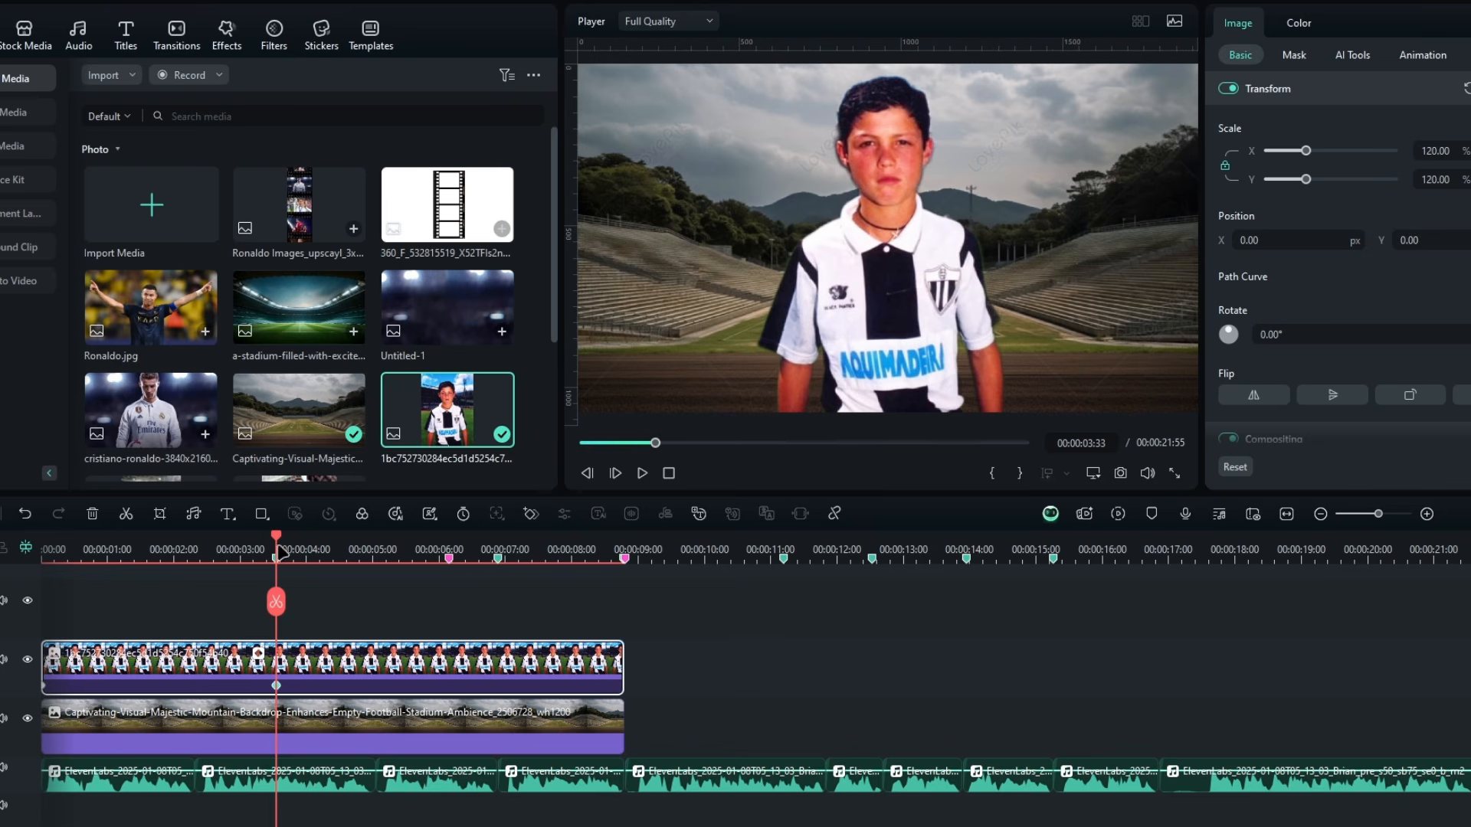
{"action": "left_click_drag", "start_coordinate": [275, 553], "coordinate": [498, 560]}
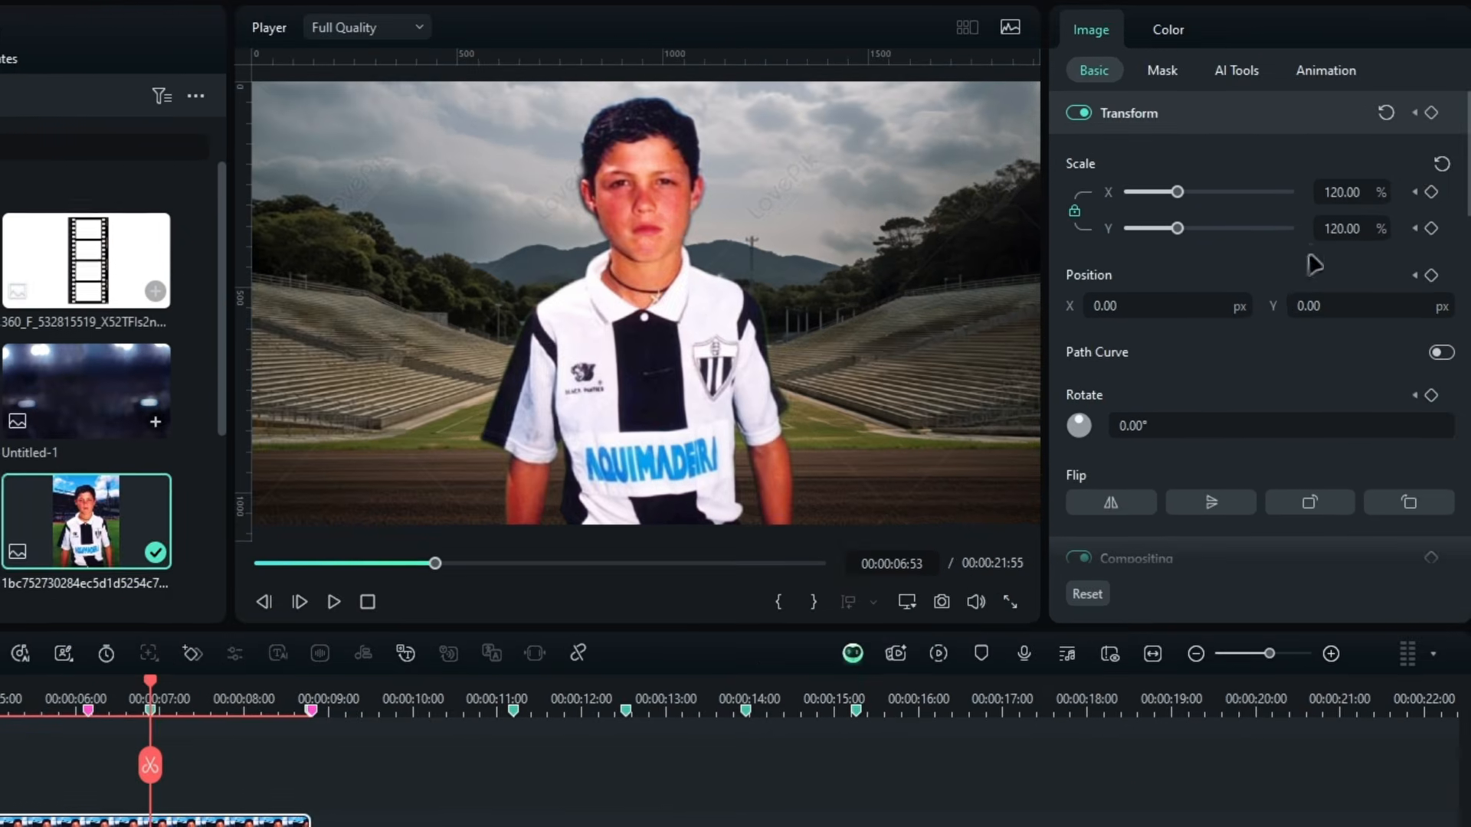
{"action": "left_click", "coordinate": [1434, 151]}
{"action": "type", "text": "100"}
{"action": "key", "text": "Return"}
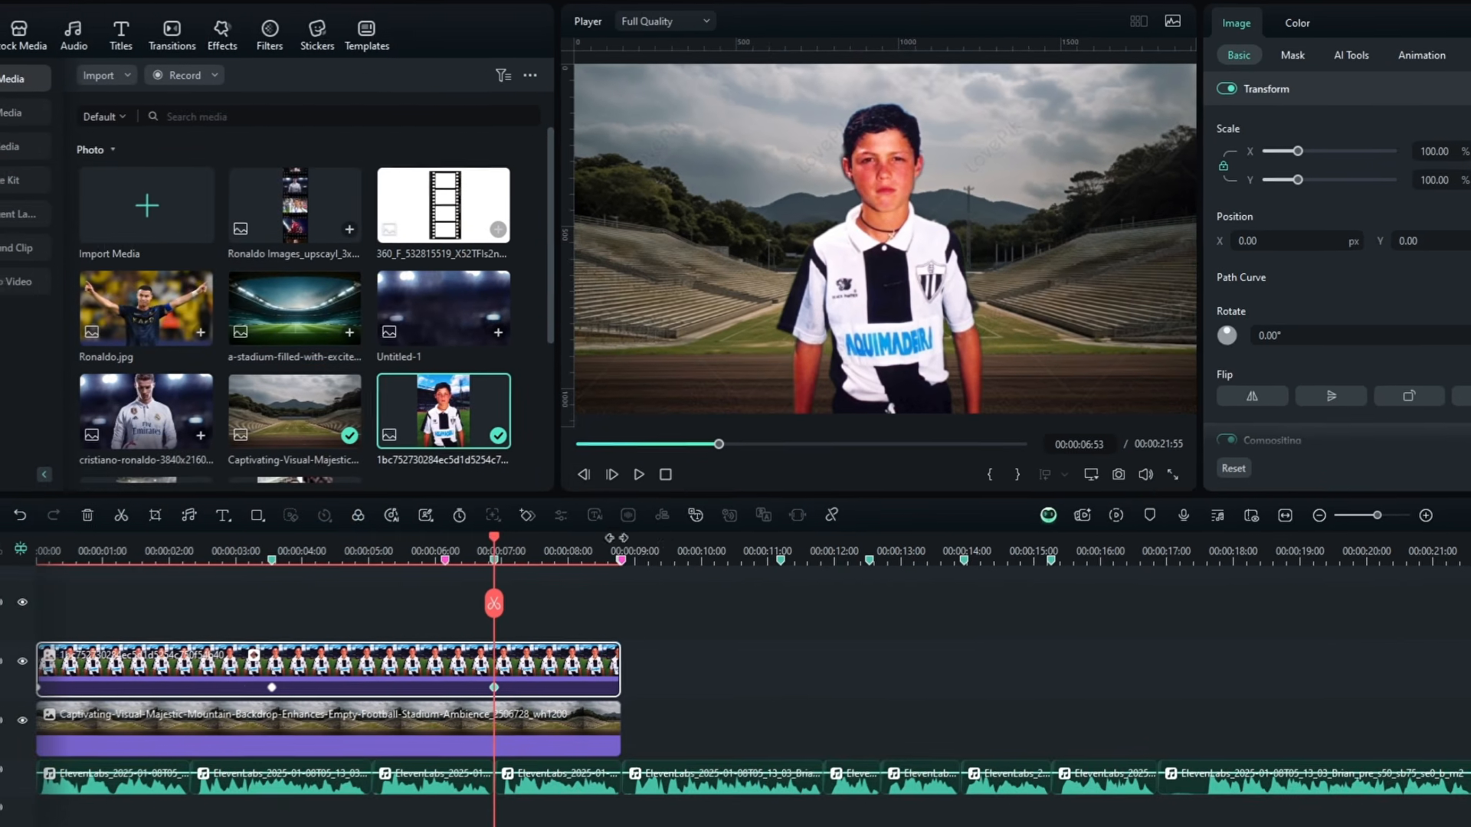
At 00:00:08:29, set the cutout's scale to 55% and its rotation to 20°
{"action": "left_click_drag", "start_coordinate": [499, 551], "coordinate": [604, 551]}
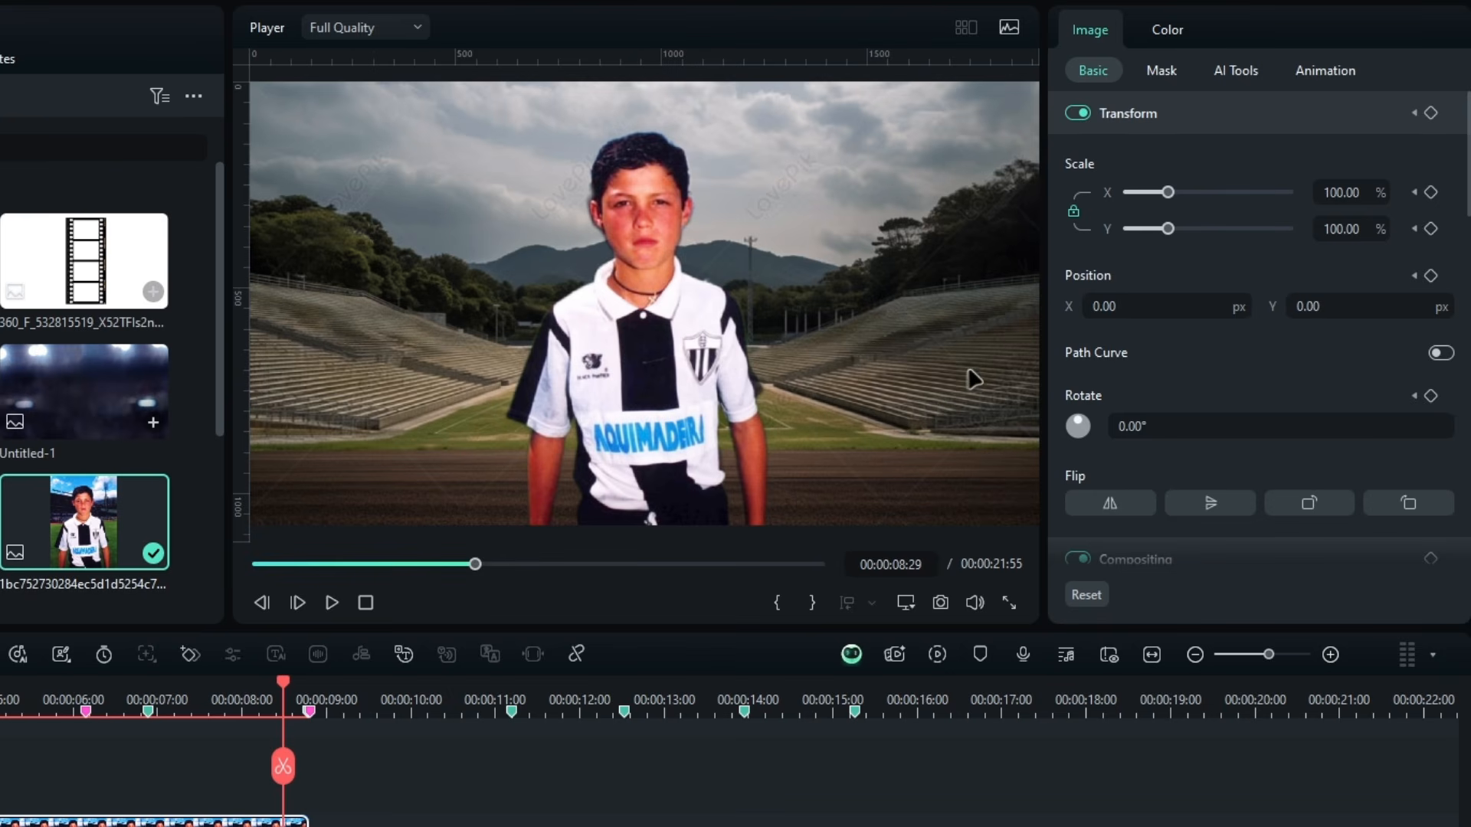
{"action": "left_click", "coordinate": [1340, 228]}
{"action": "type", "text": "55"}
{"action": "key", "text": "Return"}
{"action": "left_click", "coordinate": [1226, 429]}
{"action": "type", "text": "20"}
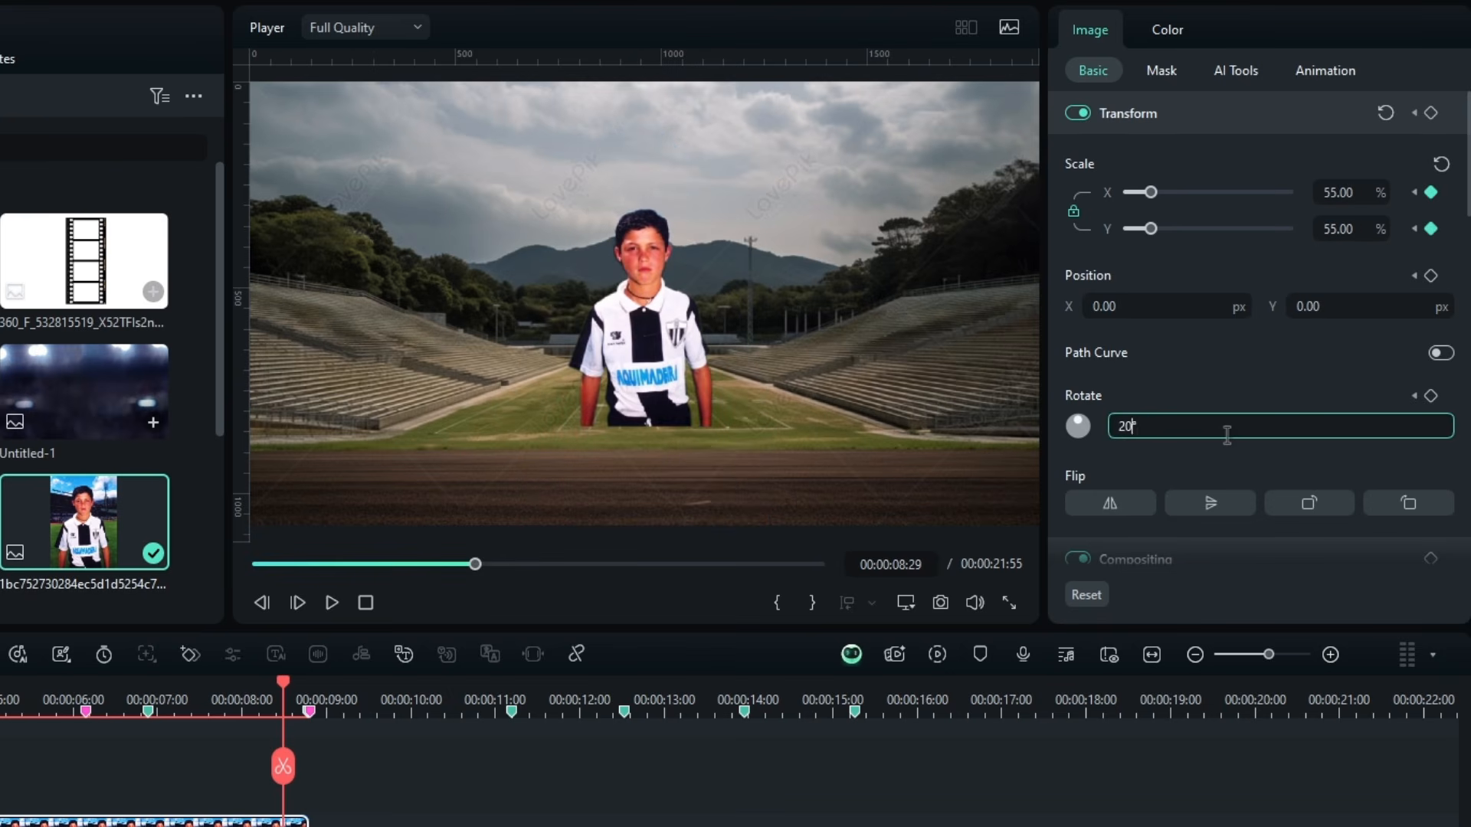
{"action": "key", "text": "Return"}
Shift the cutout at 00:00:08:29 to position X 444, Y -314, in the frame's lower right area
{"action": "left_click_drag", "start_coordinate": [1317, 306], "coordinate": [1226, 307]}
{"action": "left_click_drag", "start_coordinate": [1108, 306], "coordinate": [1225, 303]}
{"action": "left_click_drag", "start_coordinate": [1316, 311], "coordinate": [1294, 311]}
{"action": "left_click_drag", "start_coordinate": [1118, 308], "coordinate": [1106, 307]}
{"action": "left_click_drag", "start_coordinate": [1312, 309], "coordinate": [1311, 309]}
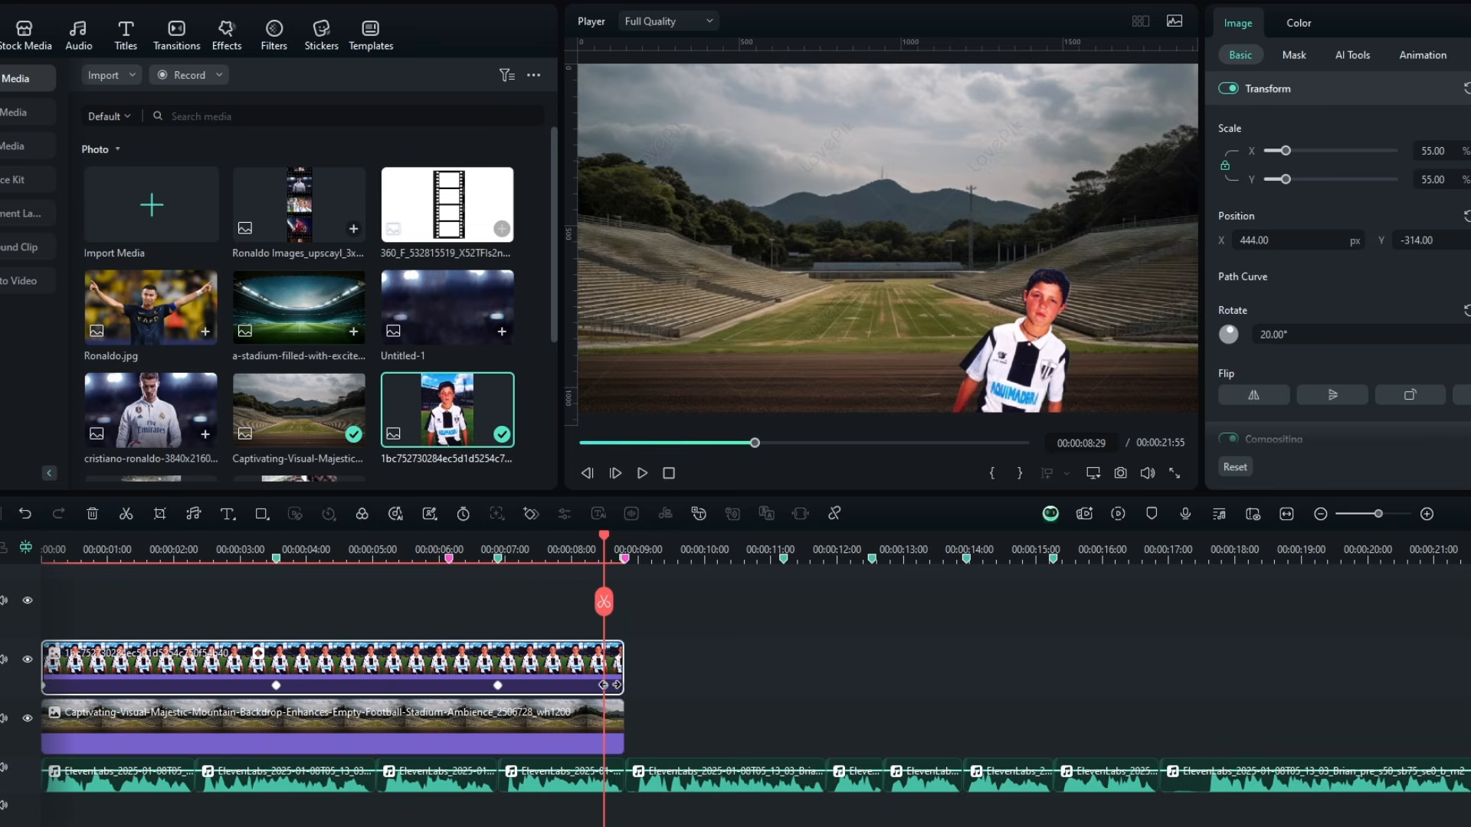
Play the cutout's keyframe animation from the beginning to check the motion
{"action": "left_click_drag", "start_coordinate": [604, 601], "coordinate": [4, 571]}
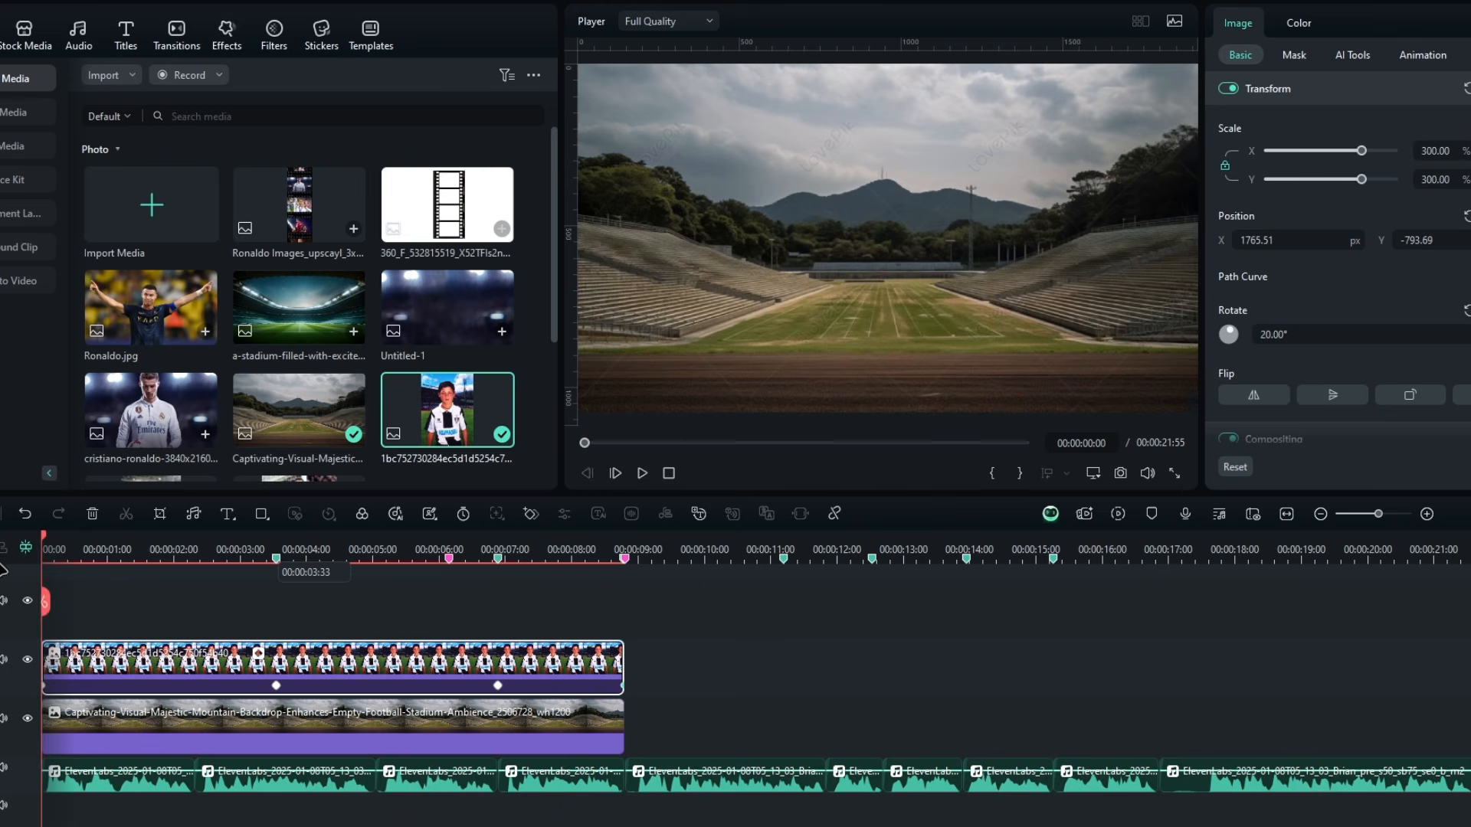
{"action": "key", "text": "space"}
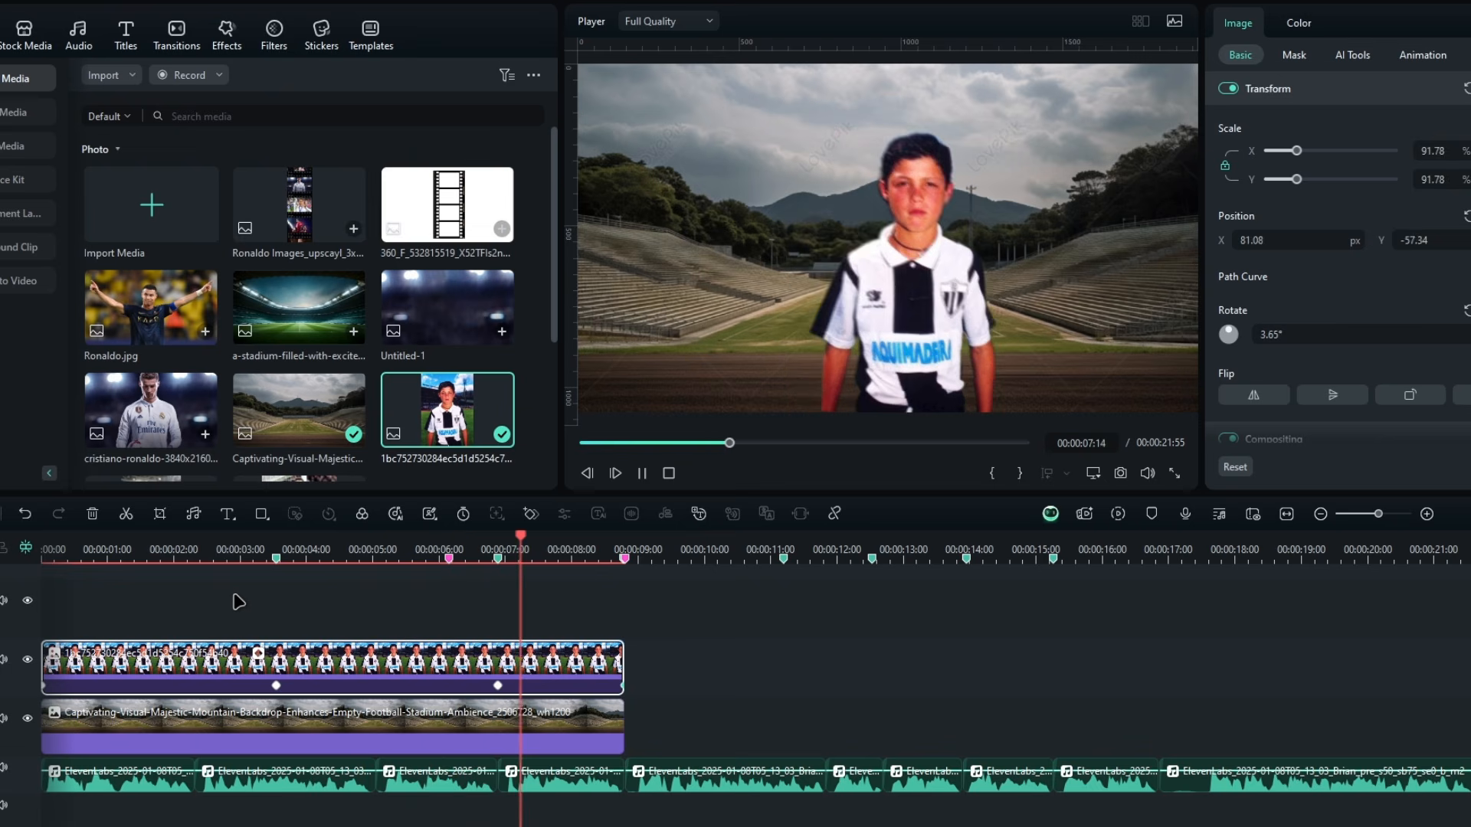
{"action": "key", "text": "space"}
{"action": "left_click_drag", "start_coordinate": [449, 550], "coordinate": [360, 592]}
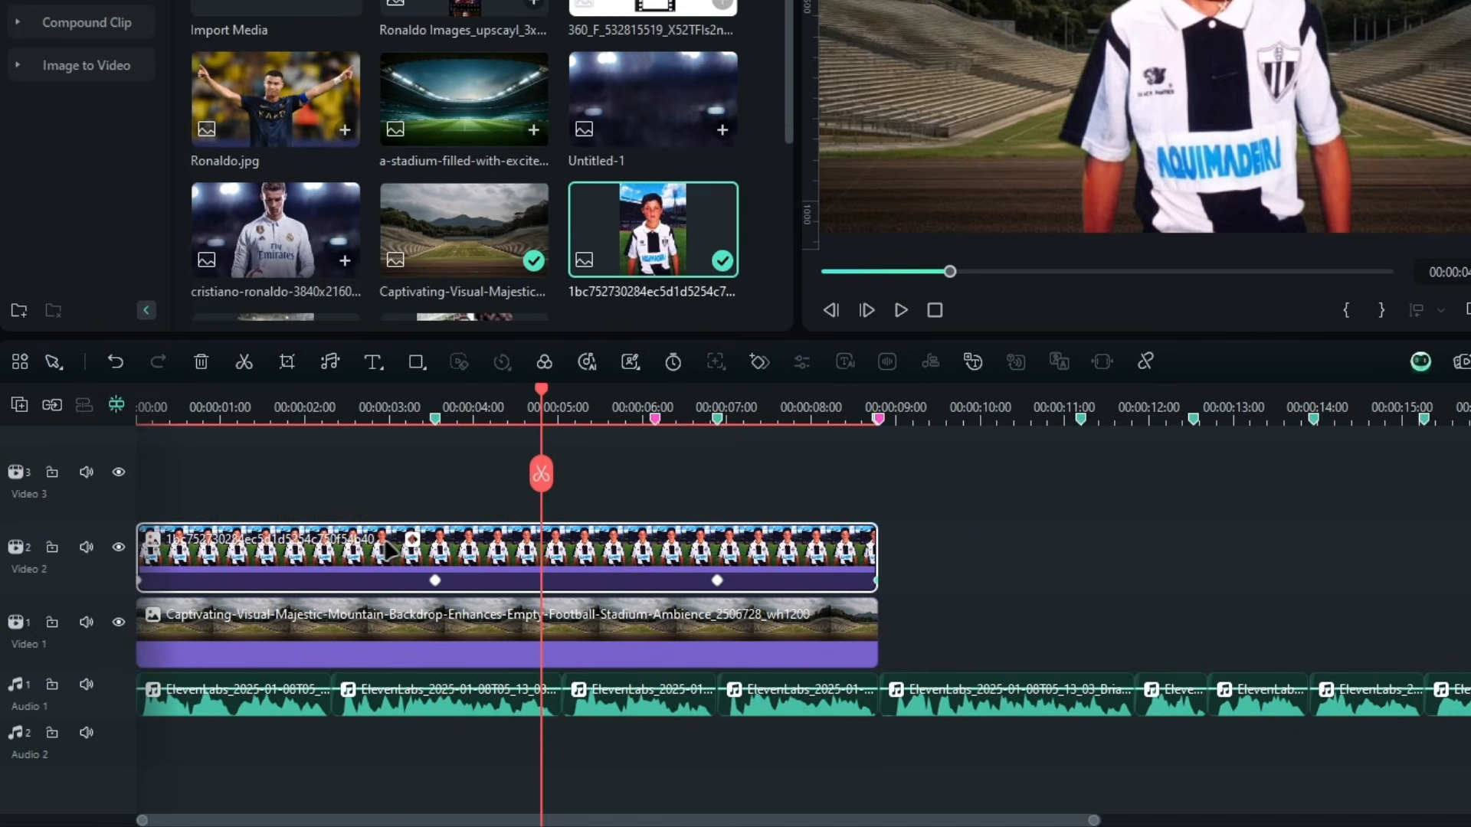
Expand the cutout clip's keyframe graph and apply smooth curves to all its Scale X keyframes
{"action": "left_click", "coordinate": [412, 540]}
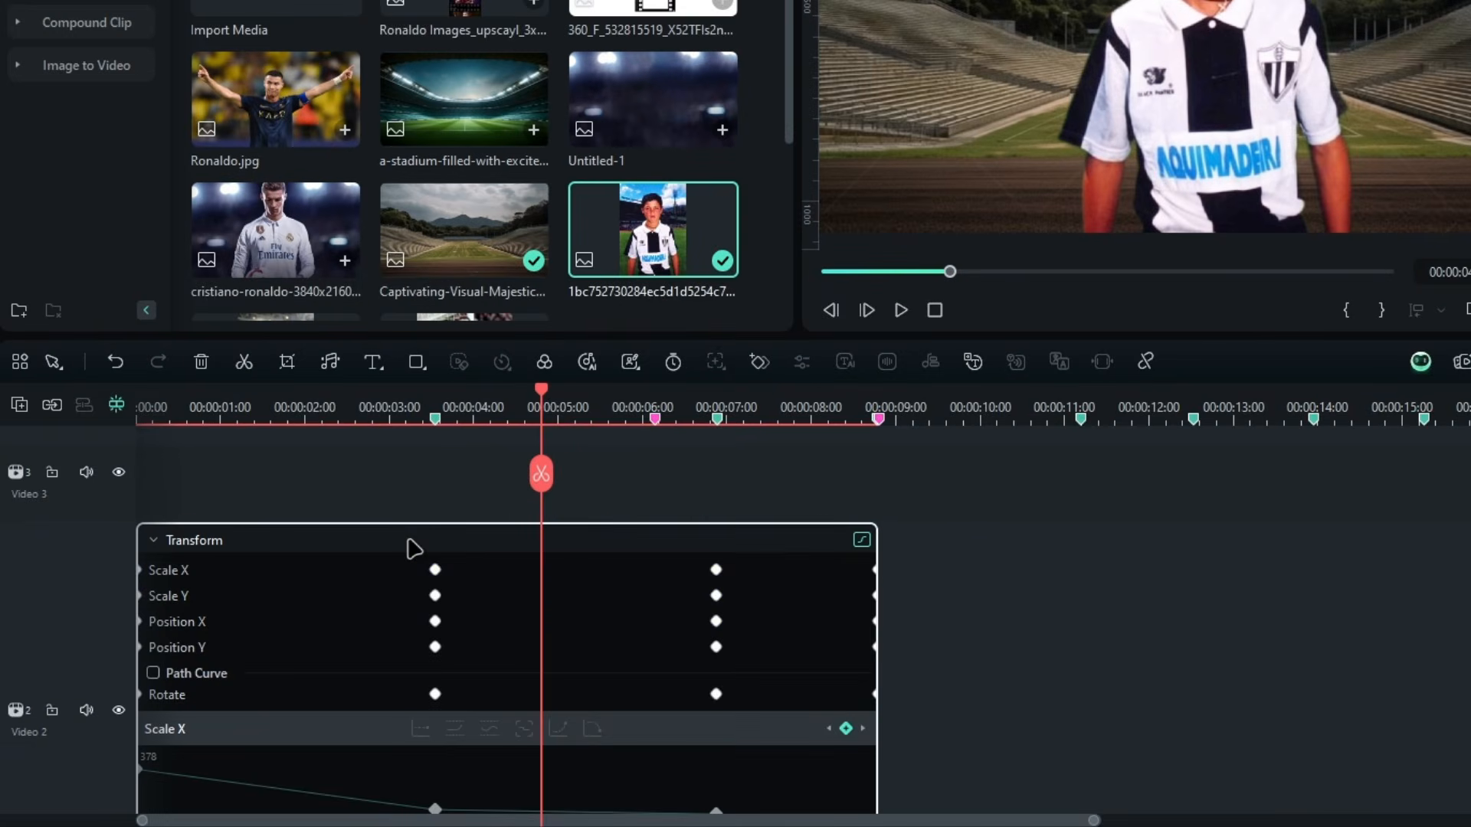
{"action": "left_click_drag", "start_coordinate": [936, 597], "coordinate": [1023, 477]}
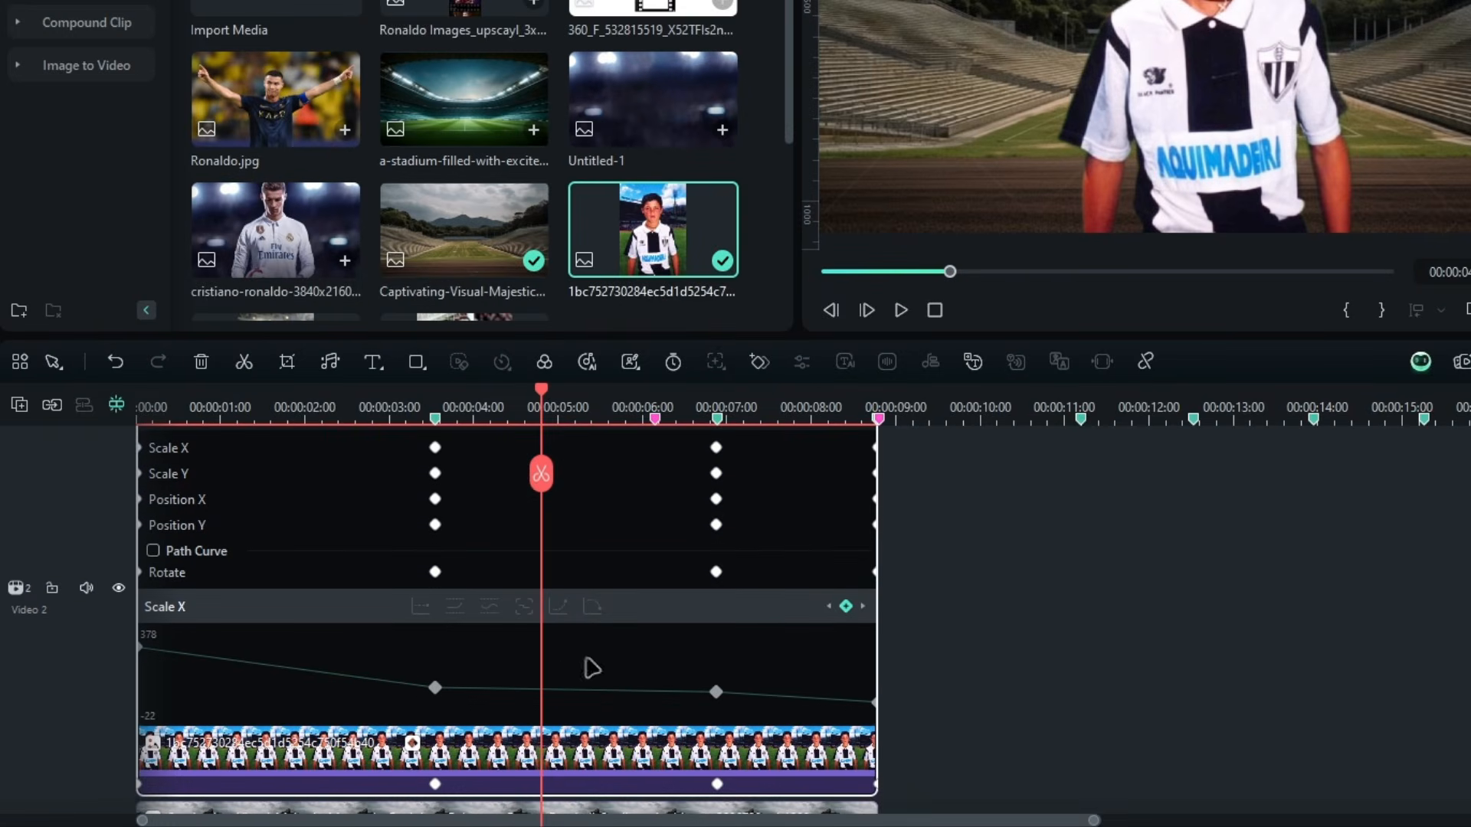
{"action": "right_click", "coordinate": [437, 682]}
{"action": "left_click", "coordinate": [528, 447]}
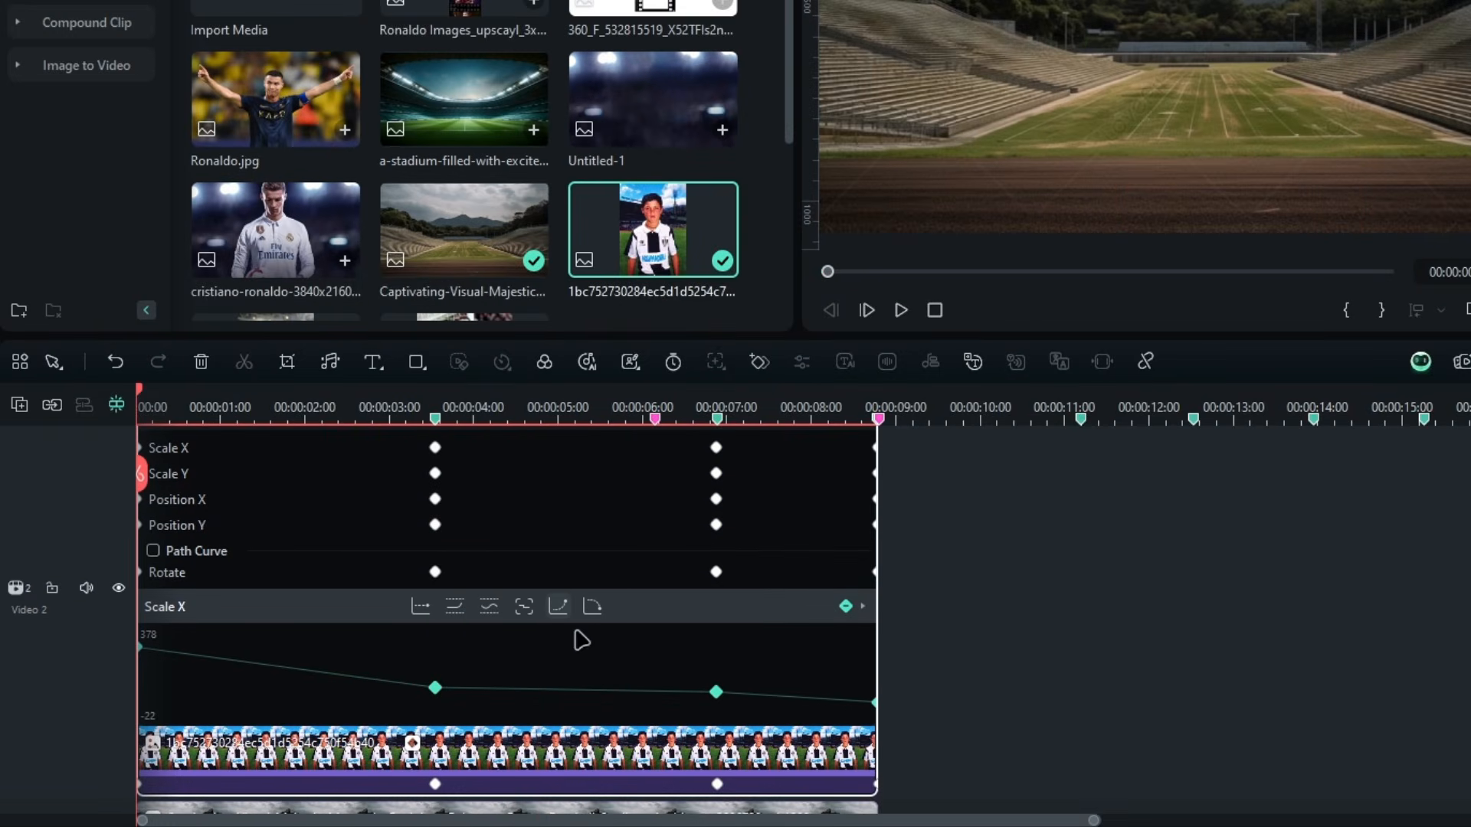
{"action": "left_click", "coordinate": [591, 608]}
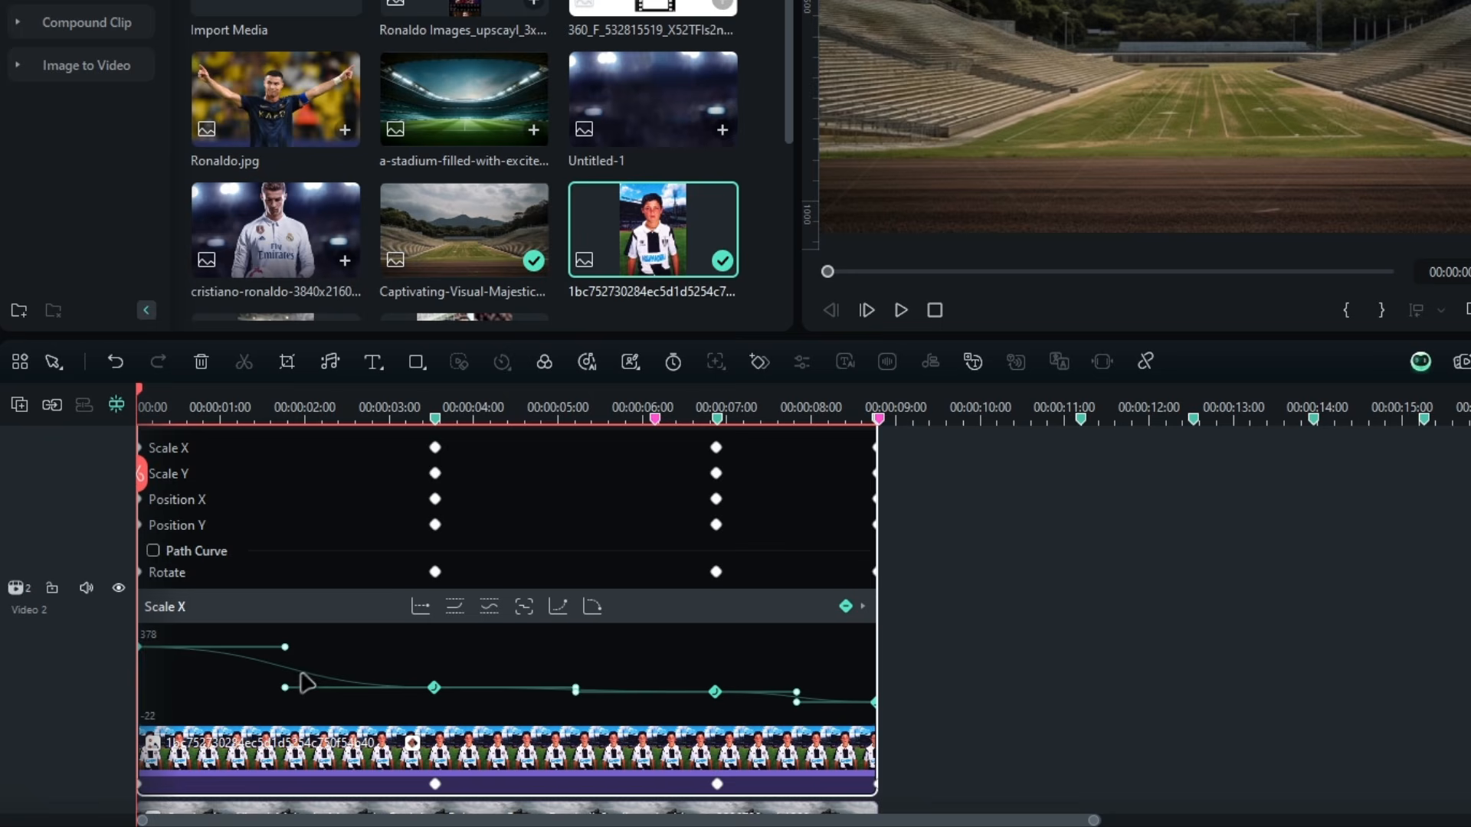
Smooth the animation curves of all Position X and Position Y keyframes on the cutout clip
{"action": "left_click", "coordinate": [198, 503]}
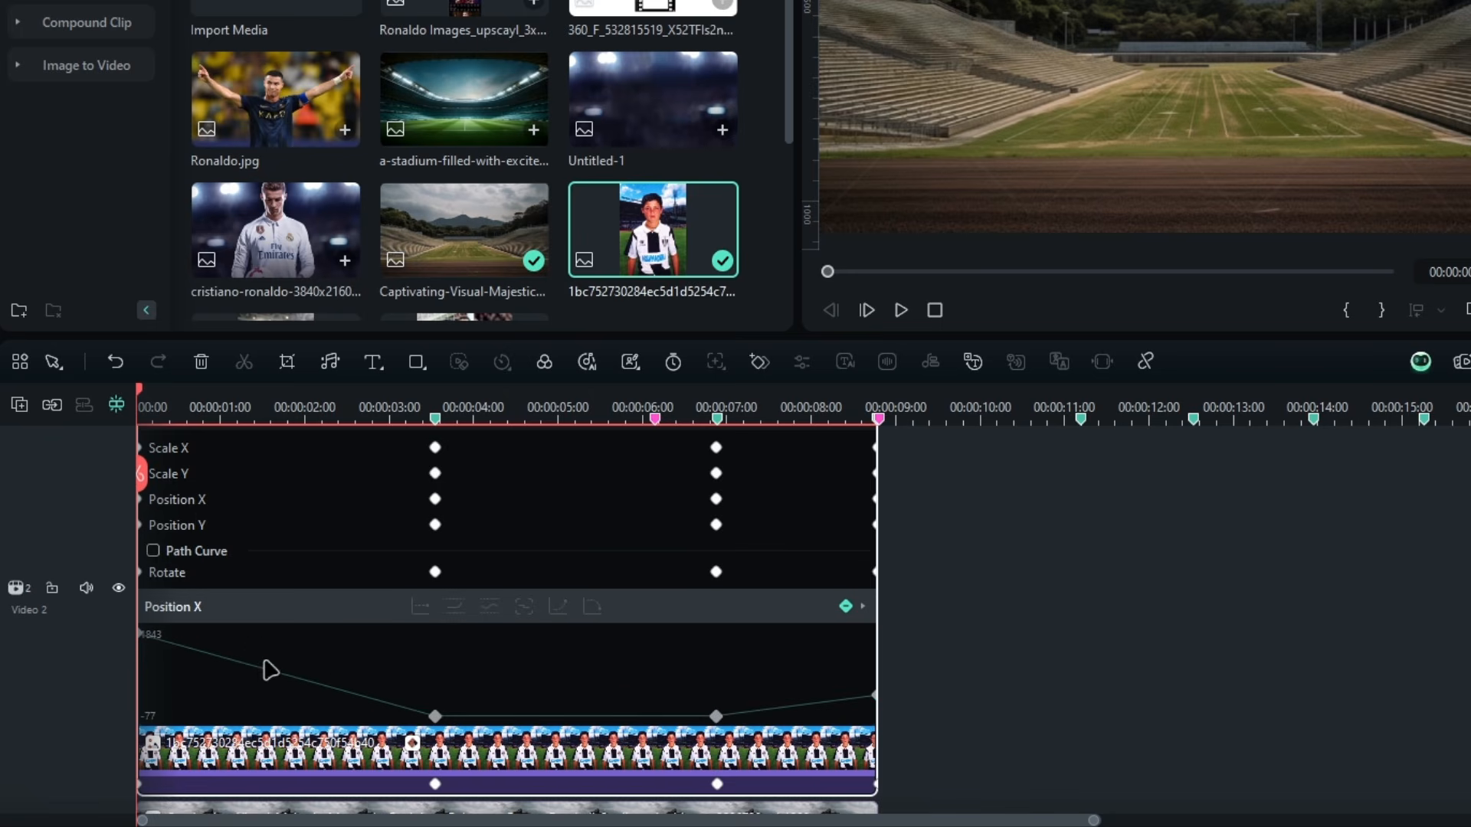
{"action": "right_click", "coordinate": [435, 714]}
{"action": "left_click", "coordinate": [495, 474]}
{"action": "left_click", "coordinate": [589, 606]}
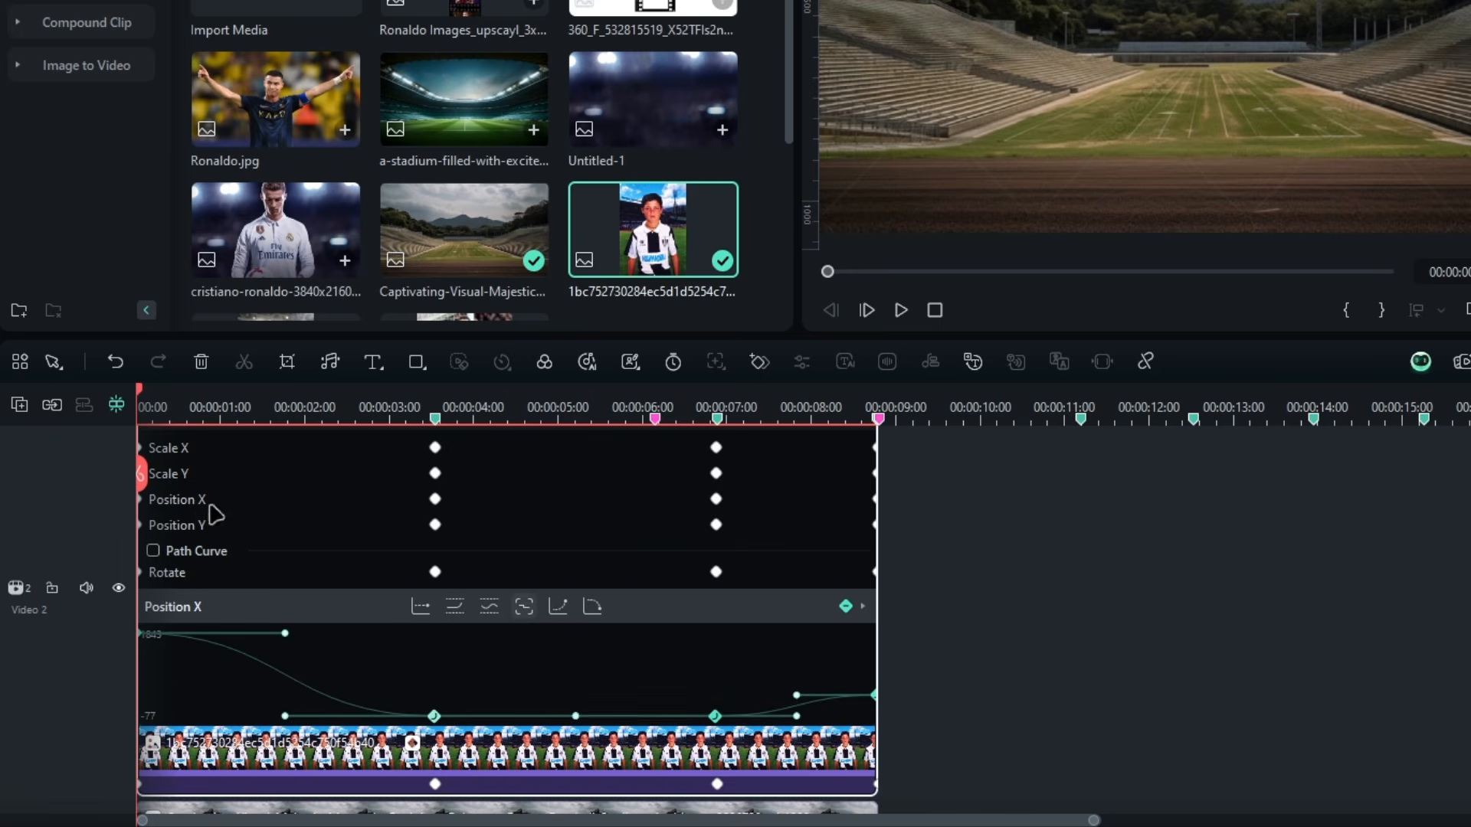
{"action": "left_click", "coordinate": [189, 523]}
{"action": "right_click", "coordinate": [435, 641]}
{"action": "left_click", "coordinate": [491, 407]}
{"action": "left_click", "coordinate": [590, 605]}
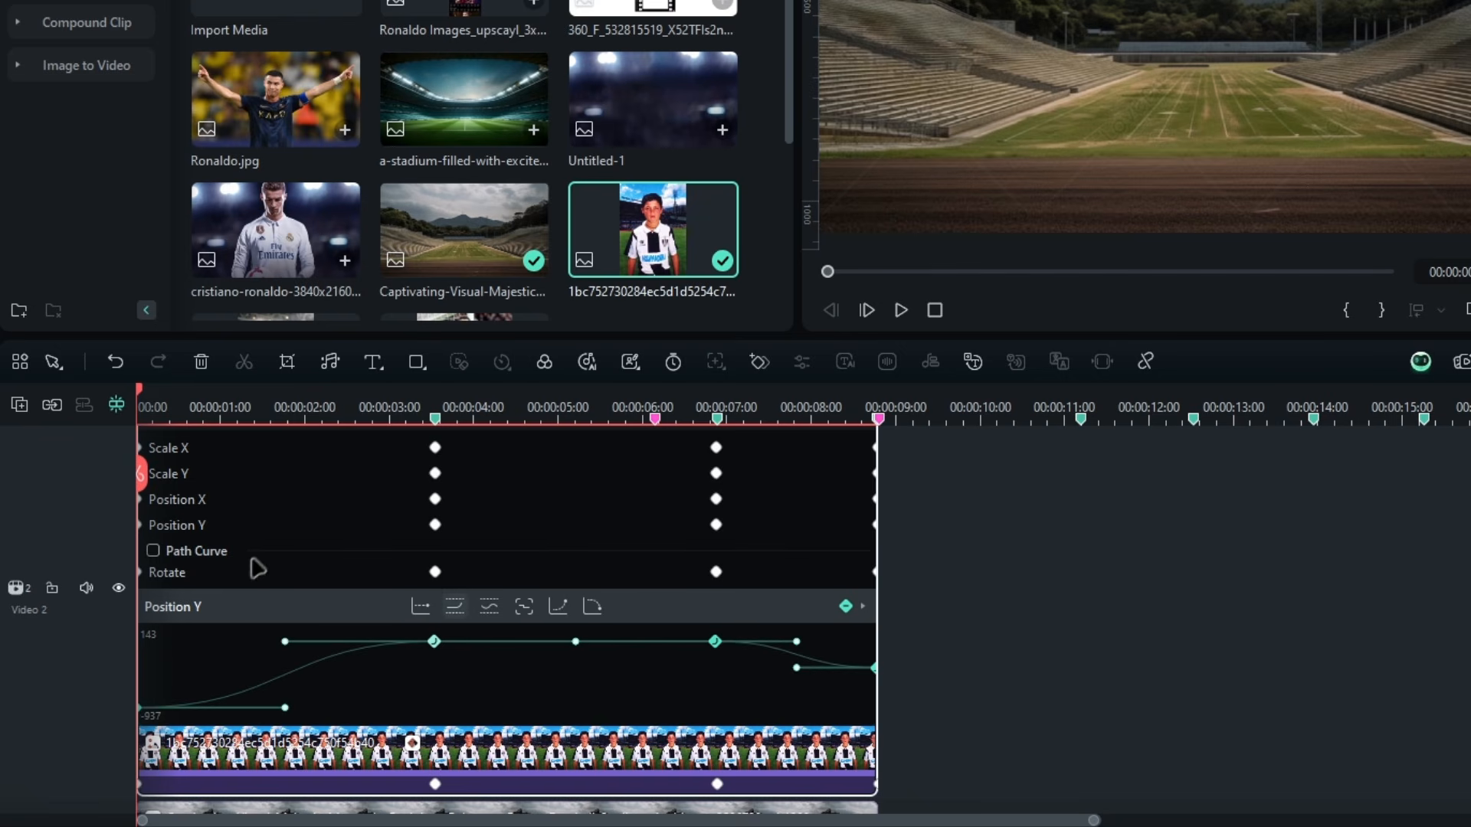
Apply the same smooth curve to all of the cutout clip's Rotate keyframes
{"action": "left_click", "coordinate": [201, 572]}
{"action": "right_click", "coordinate": [436, 677]}
{"action": "left_click", "coordinate": [498, 436]}
{"action": "left_click", "coordinate": [590, 606]}
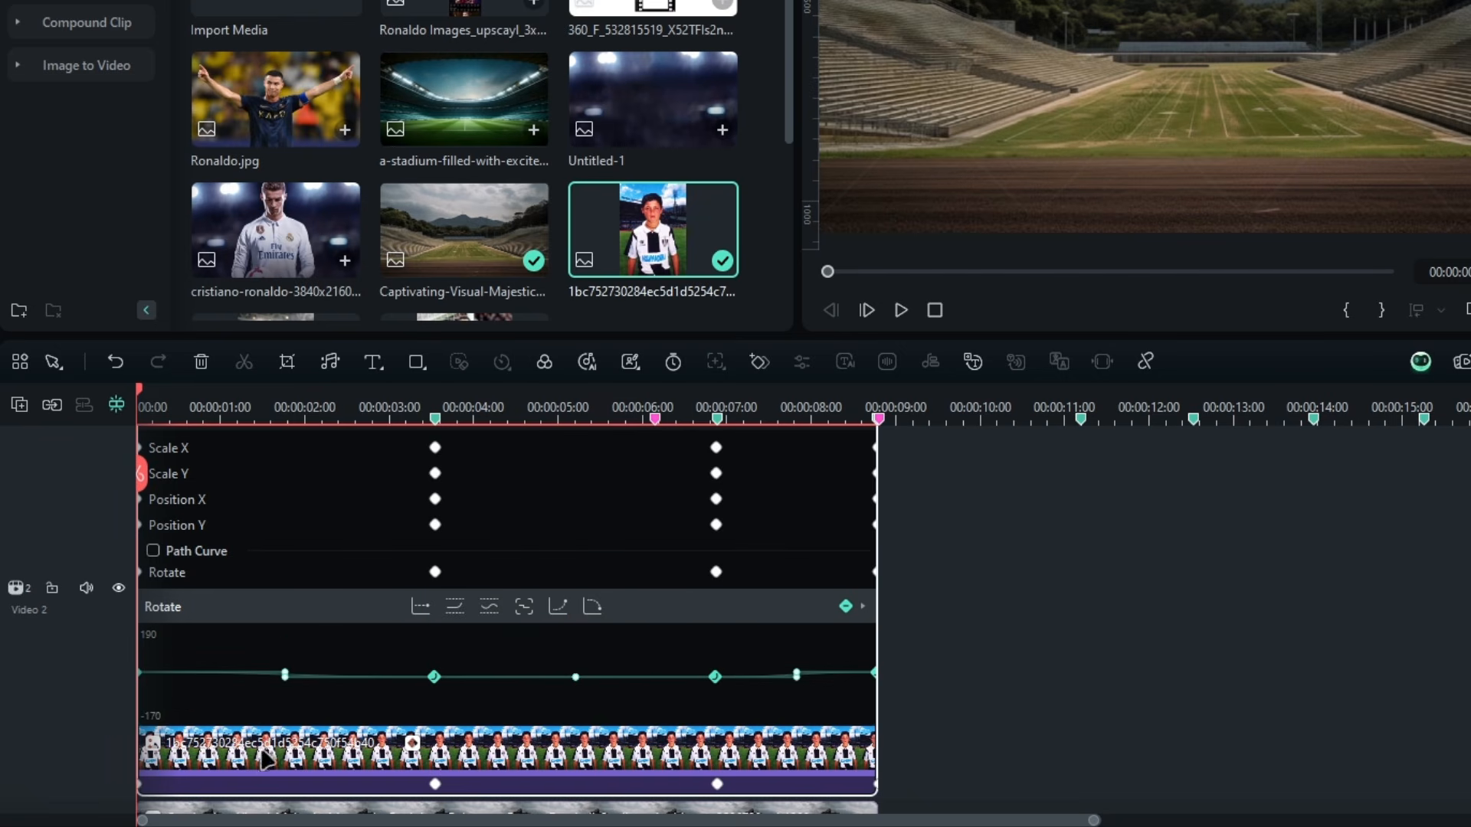
Collapse the cutout clip's keyframe graph and play the smoothed animation from the start
{"action": "left_click", "coordinate": [399, 749]}
{"action": "scroll", "coordinate": [973, 536], "scroll_direction": "up", "scroll_amount": 3}
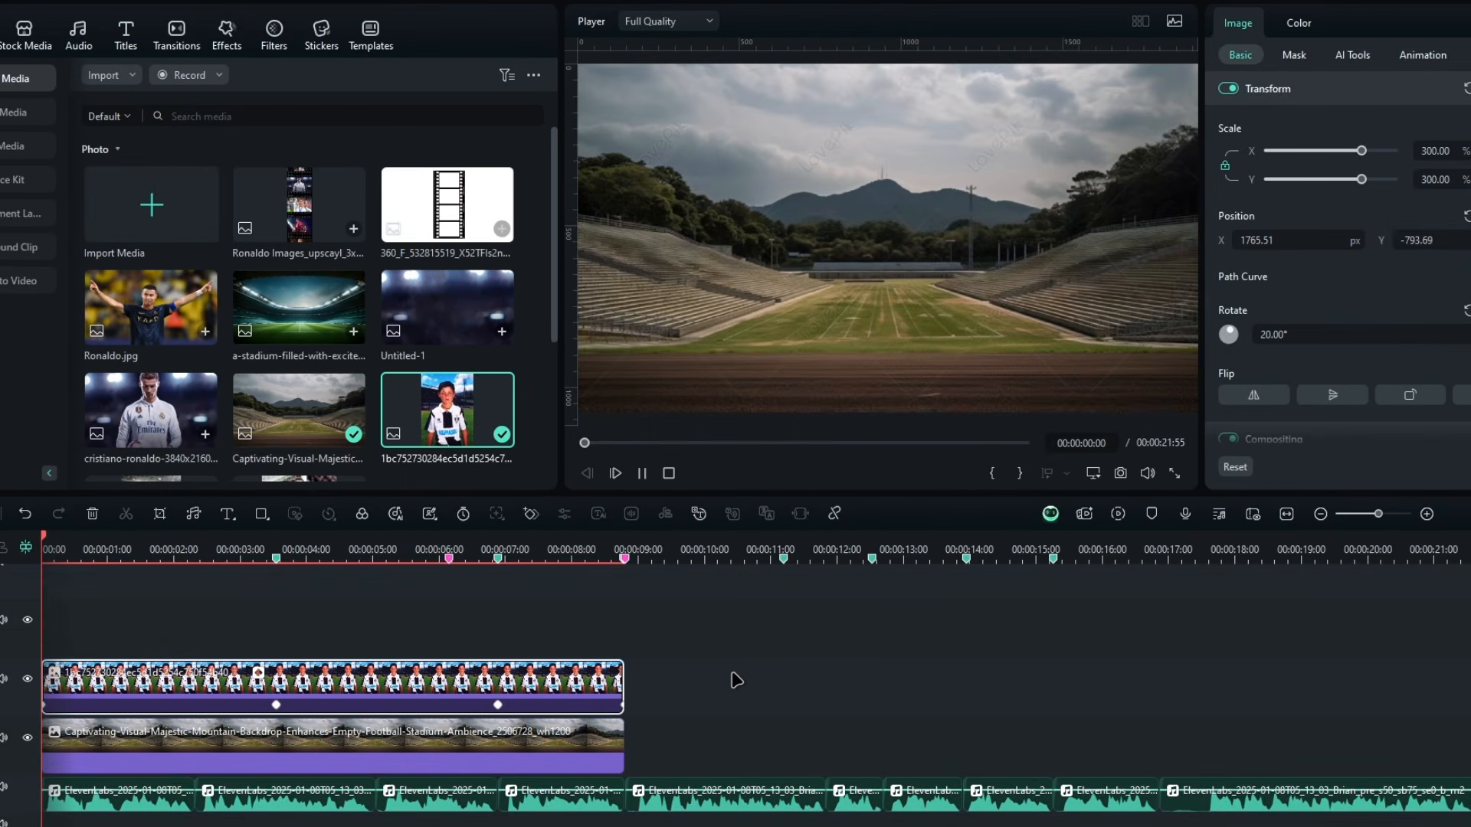
{"action": "key", "text": "space"}
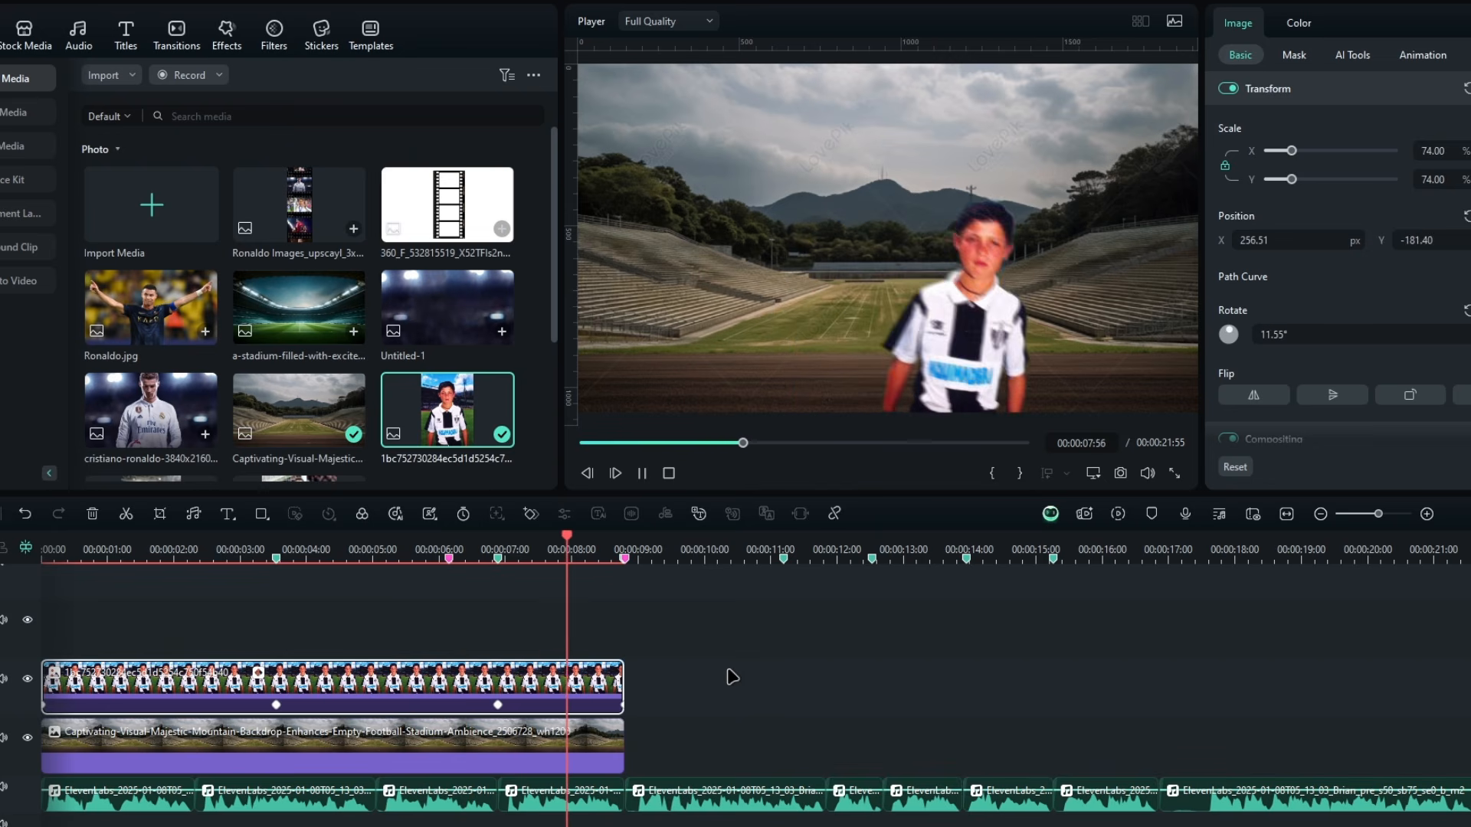
Color-correct the cutout clip with temperature 35, tint -10 and vibrance -25, previewing it at about 5 seconds
{"action": "key", "text": "space"}
{"action": "left_click_drag", "start_coordinate": [618, 602], "coordinate": [389, 602]}
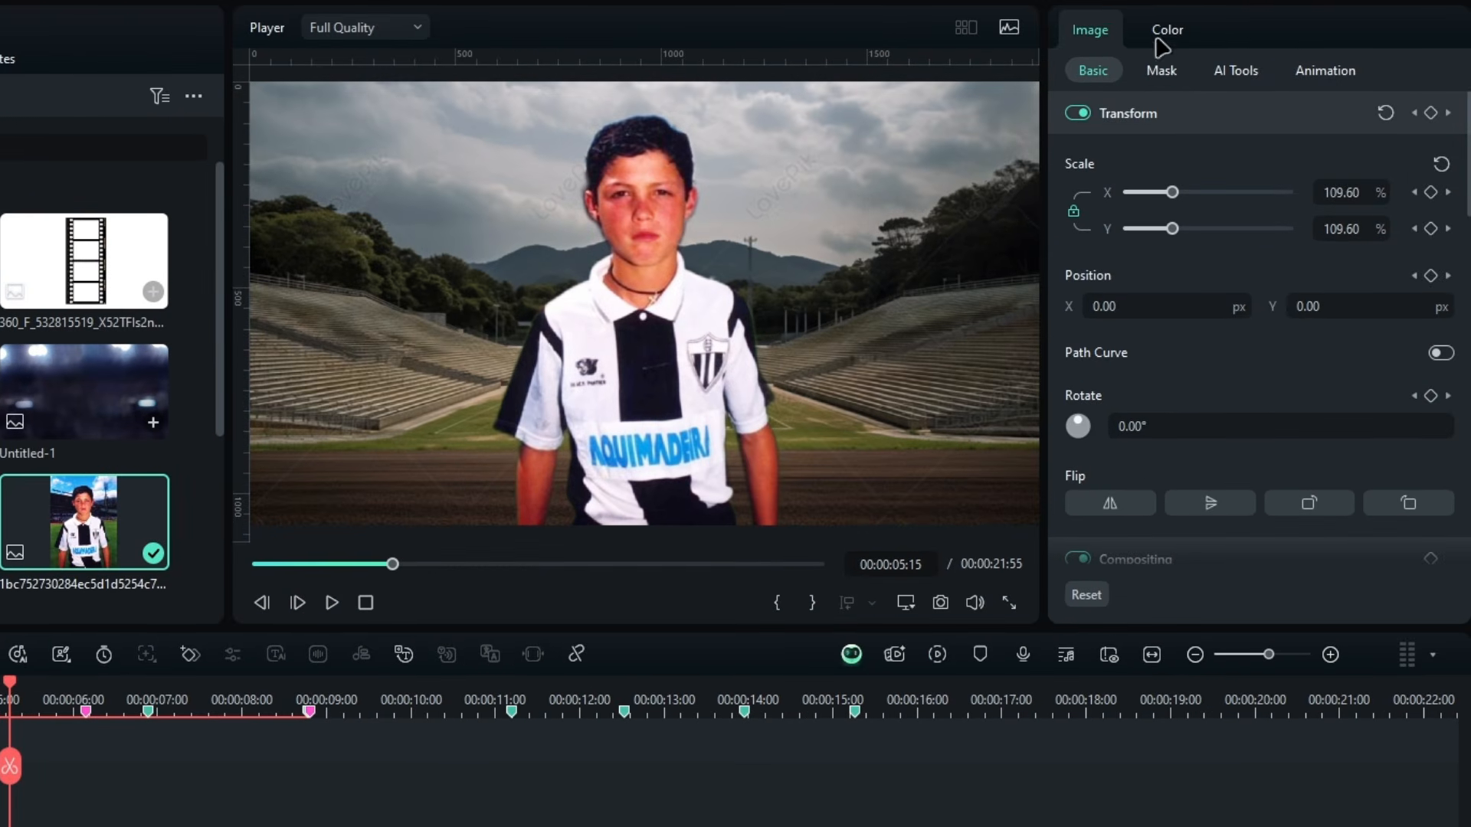
{"action": "left_click", "coordinate": [1294, 26]}
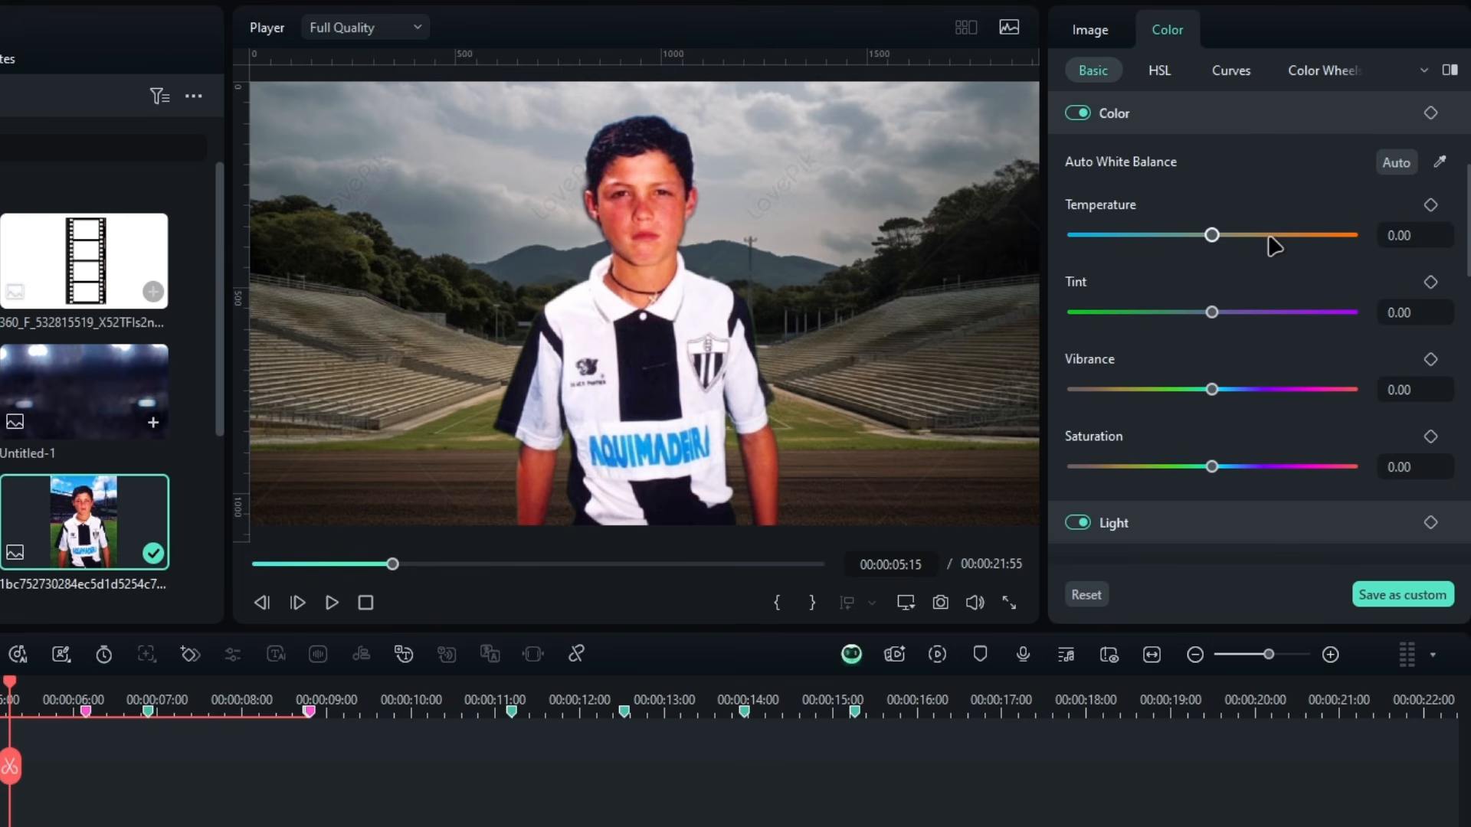
{"action": "left_click", "coordinate": [1431, 234]}
{"action": "key", "text": "Return"}
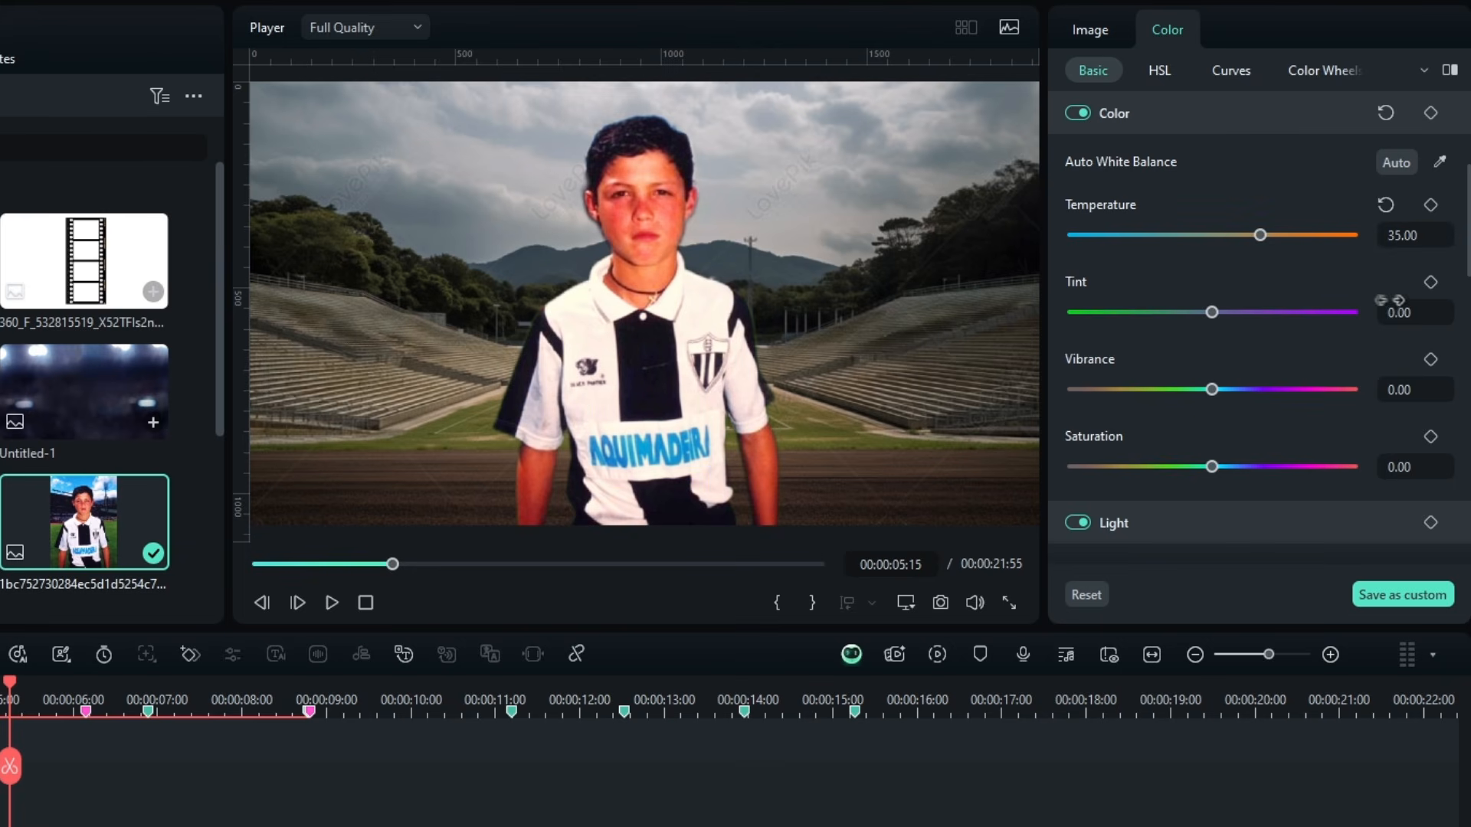
{"action": "left_click", "coordinate": [1404, 310]}
{"action": "type", "text": "-10"}
{"action": "key", "text": "Return"}
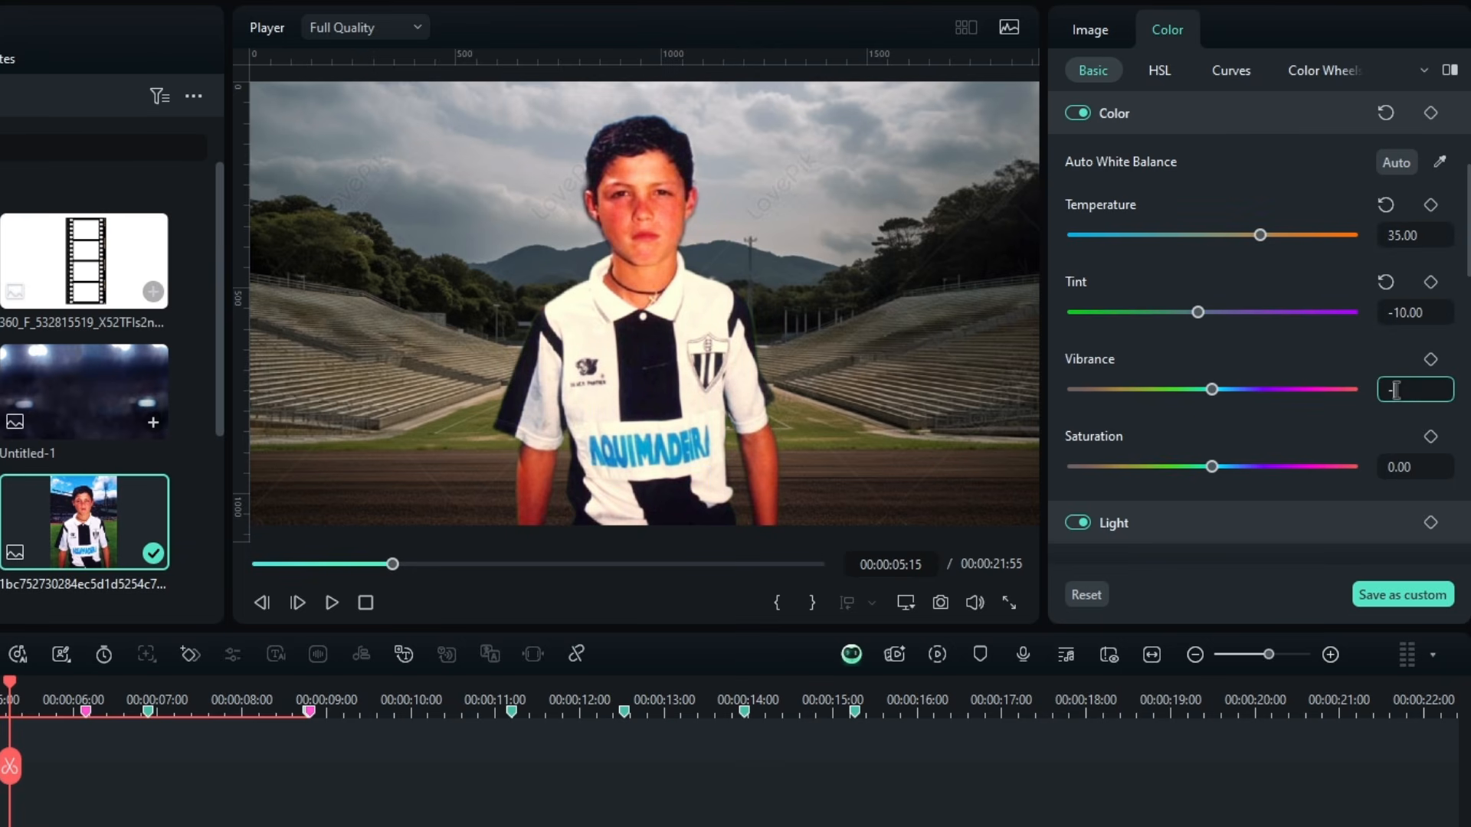
{"action": "left_click", "coordinate": [1396, 390]}
{"action": "type", "text": "-25"}
{"action": "key", "text": "Return"}
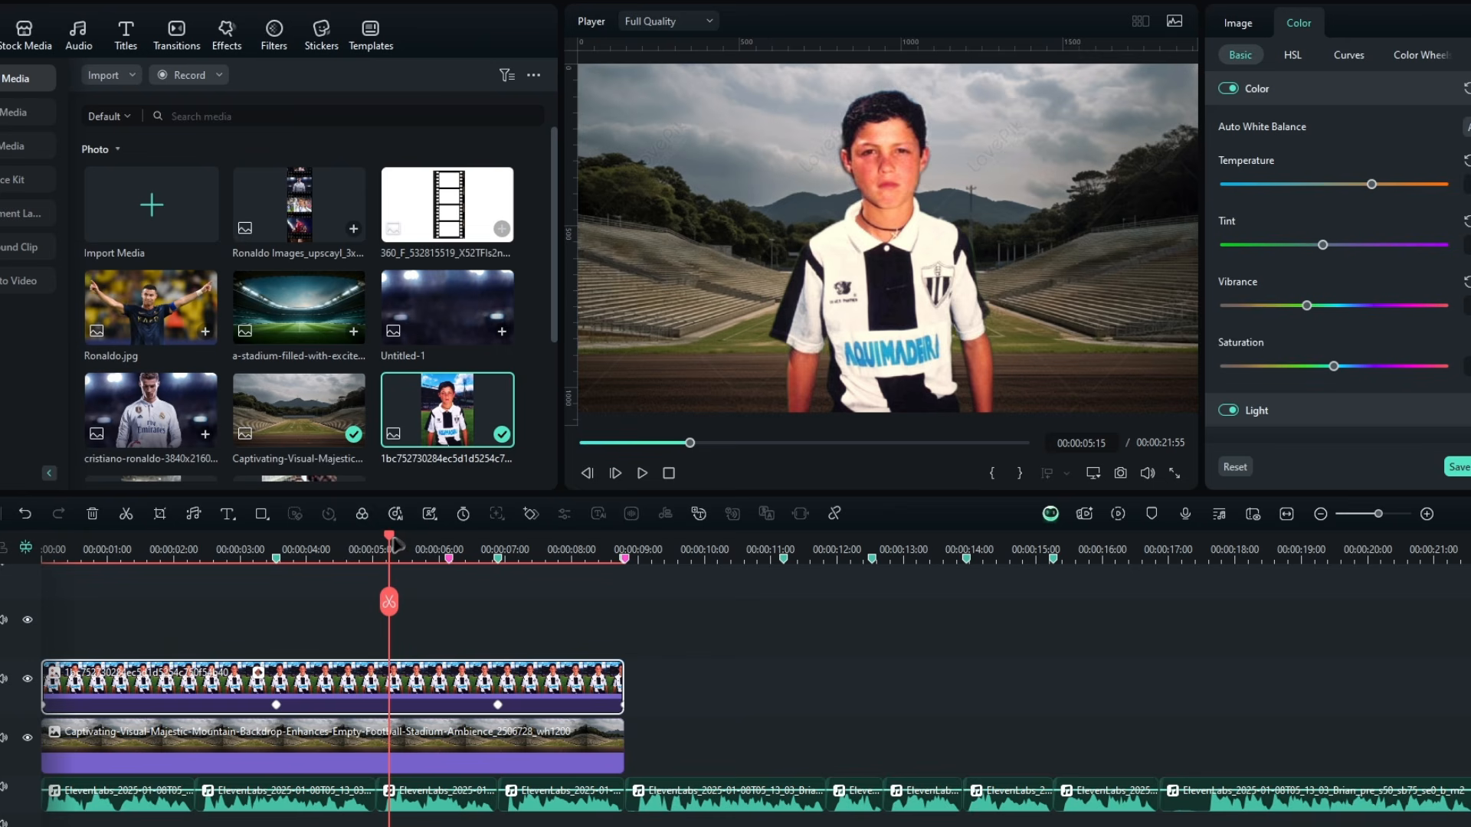
Animate the stadium background's scale from 100% at the clip's start to 120% at its end using keyframes
{"action": "left_click", "coordinate": [47, 618]}
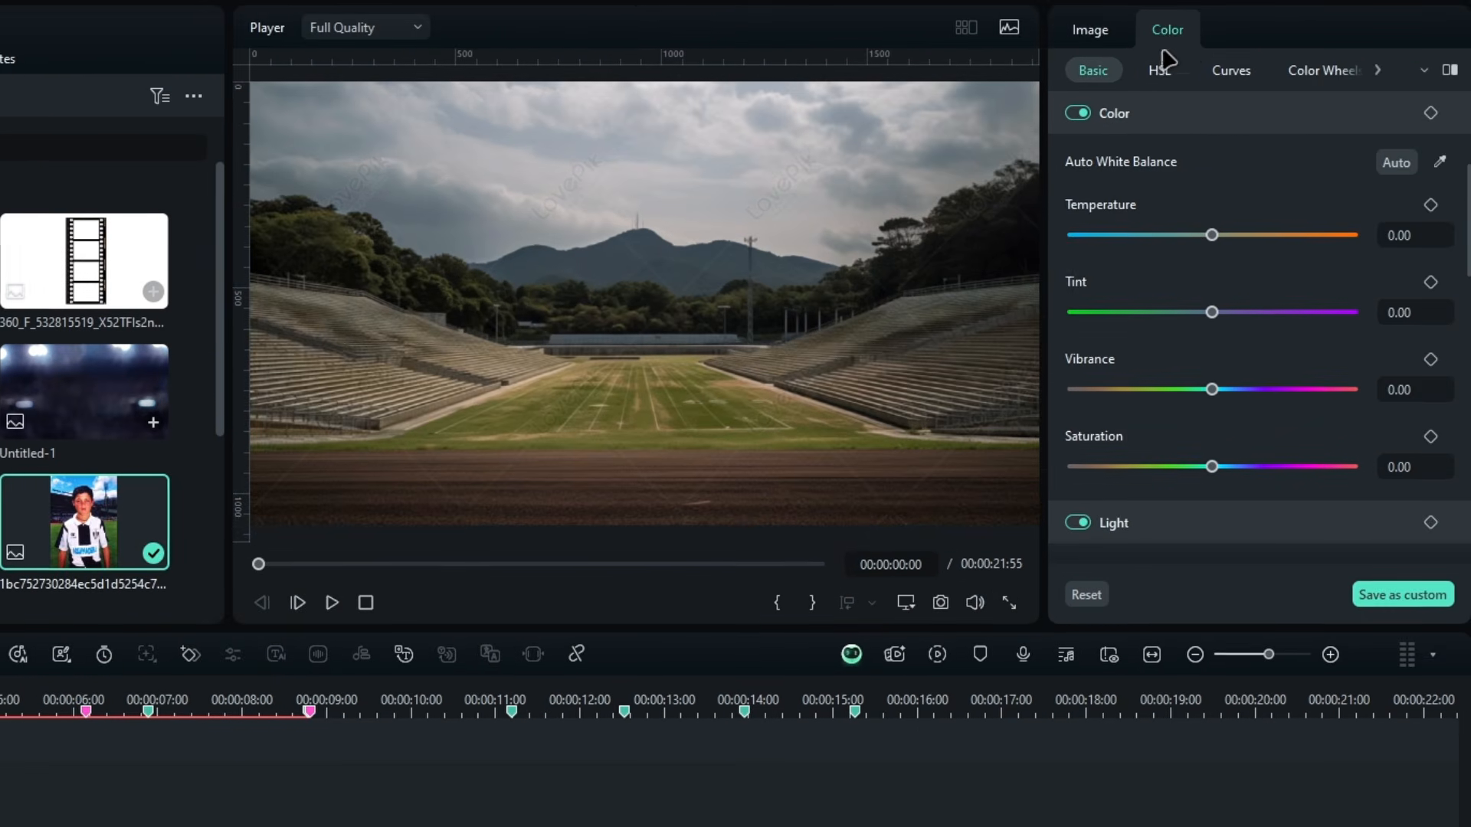
{"action": "left_click", "coordinate": [1238, 29]}
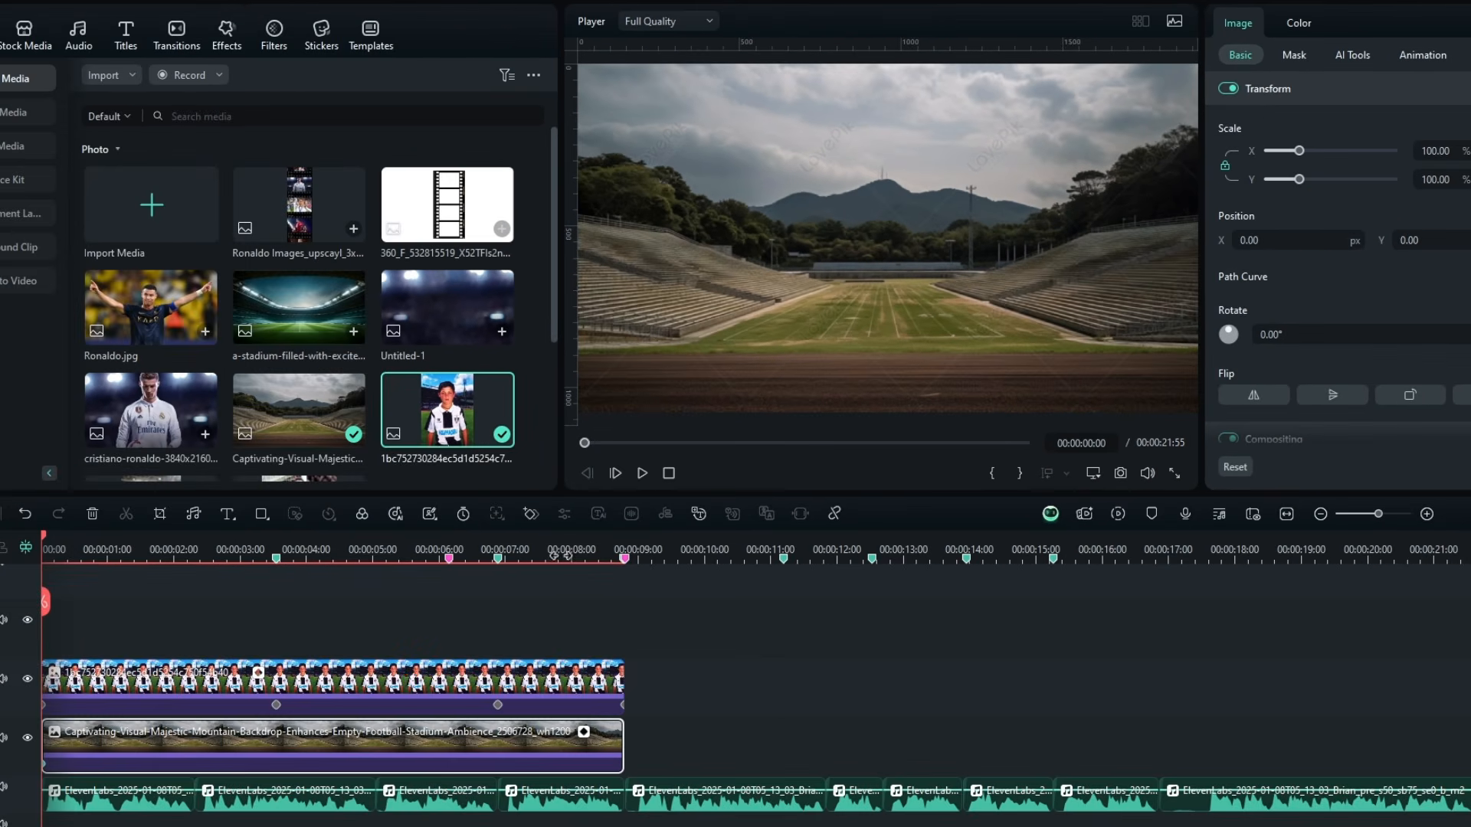
{"action": "left_click_drag", "start_coordinate": [234, 708], "coordinate": [292, 708]}
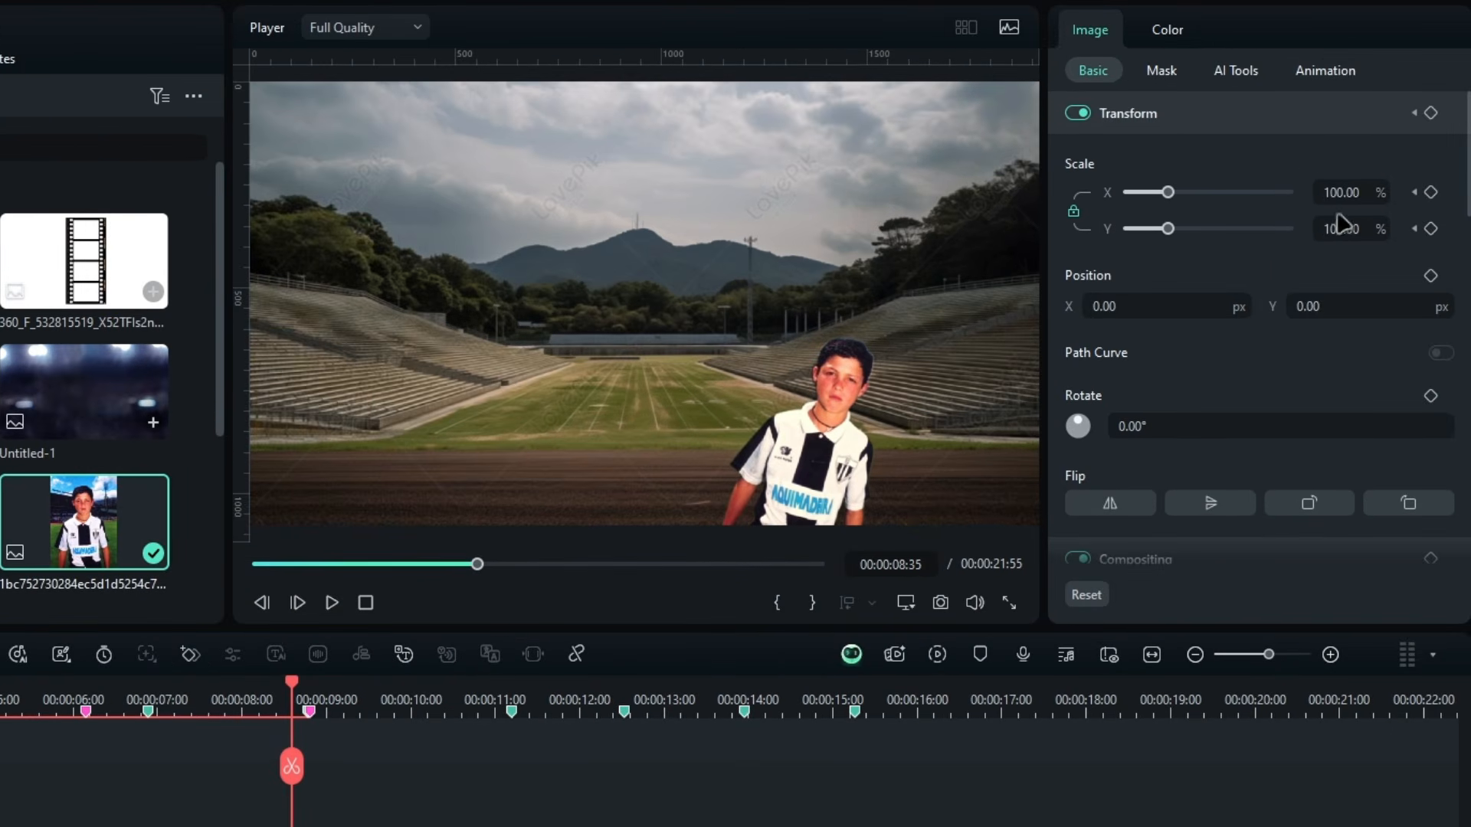
{"action": "left_click", "coordinate": [1428, 160]}
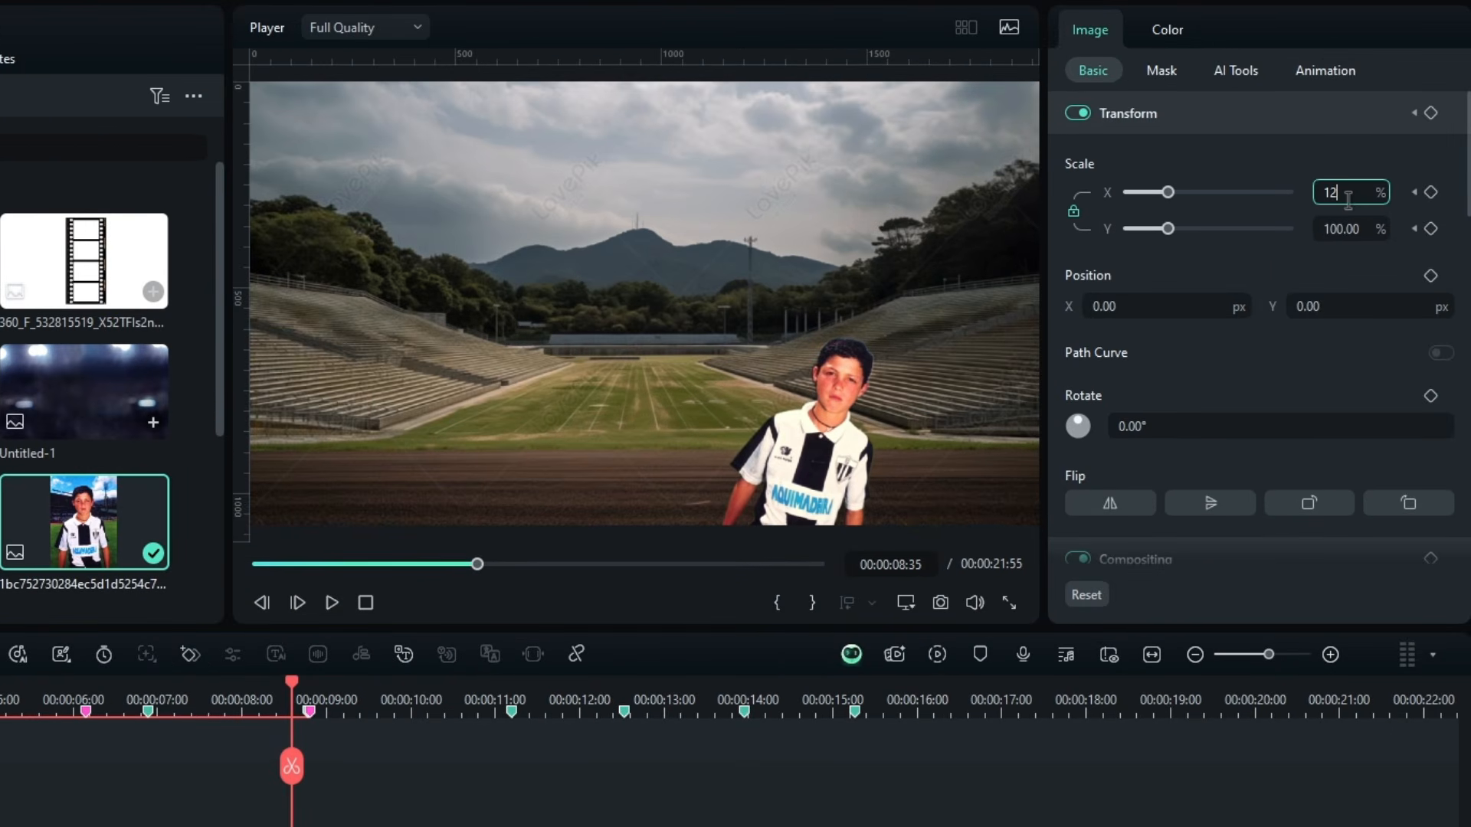
{"action": "type", "text": "120"}
{"action": "key", "text": "Return"}
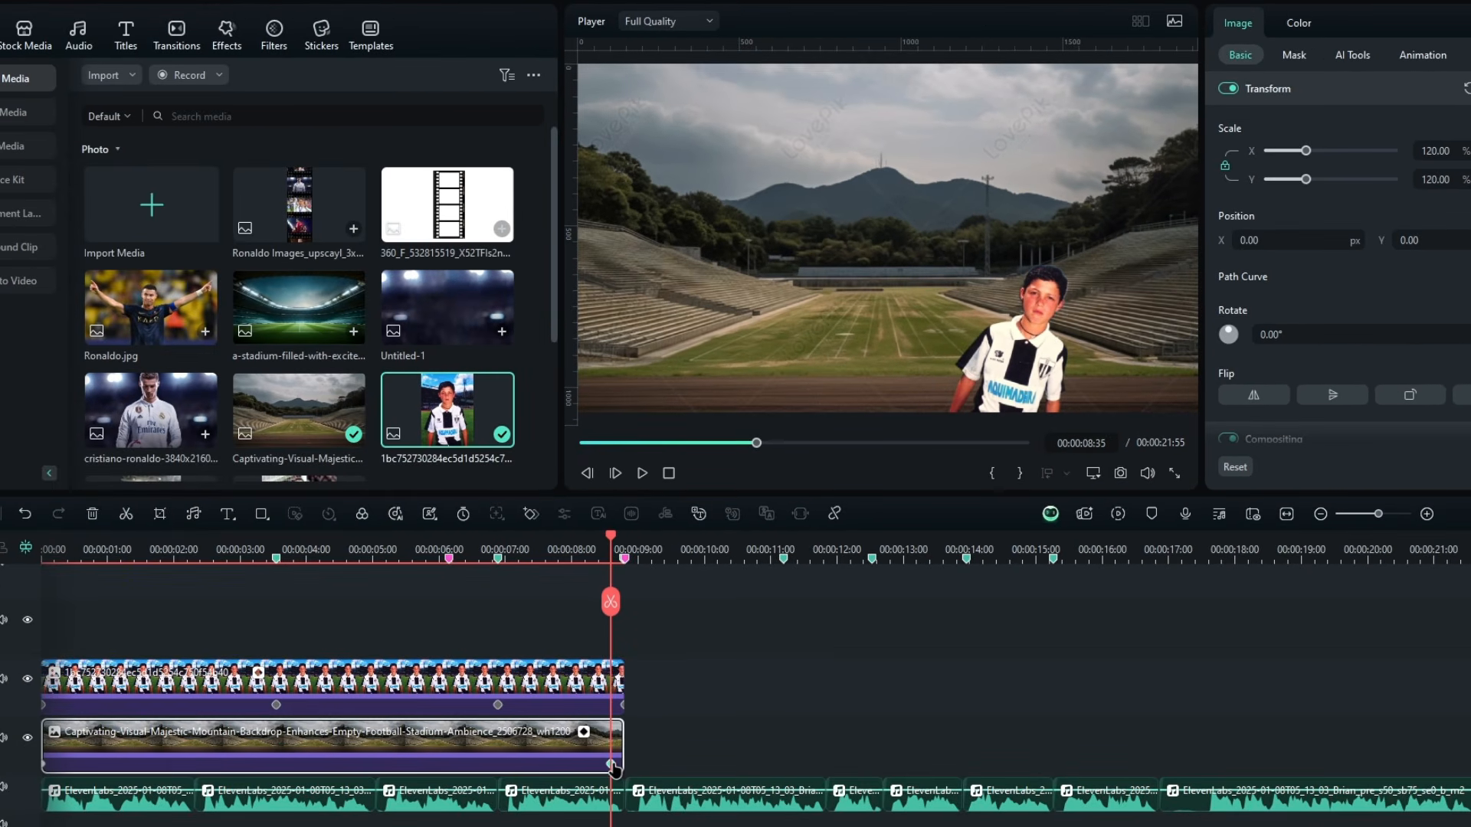
{"action": "left_click_drag", "start_coordinate": [612, 764], "coordinate": [636, 764]}
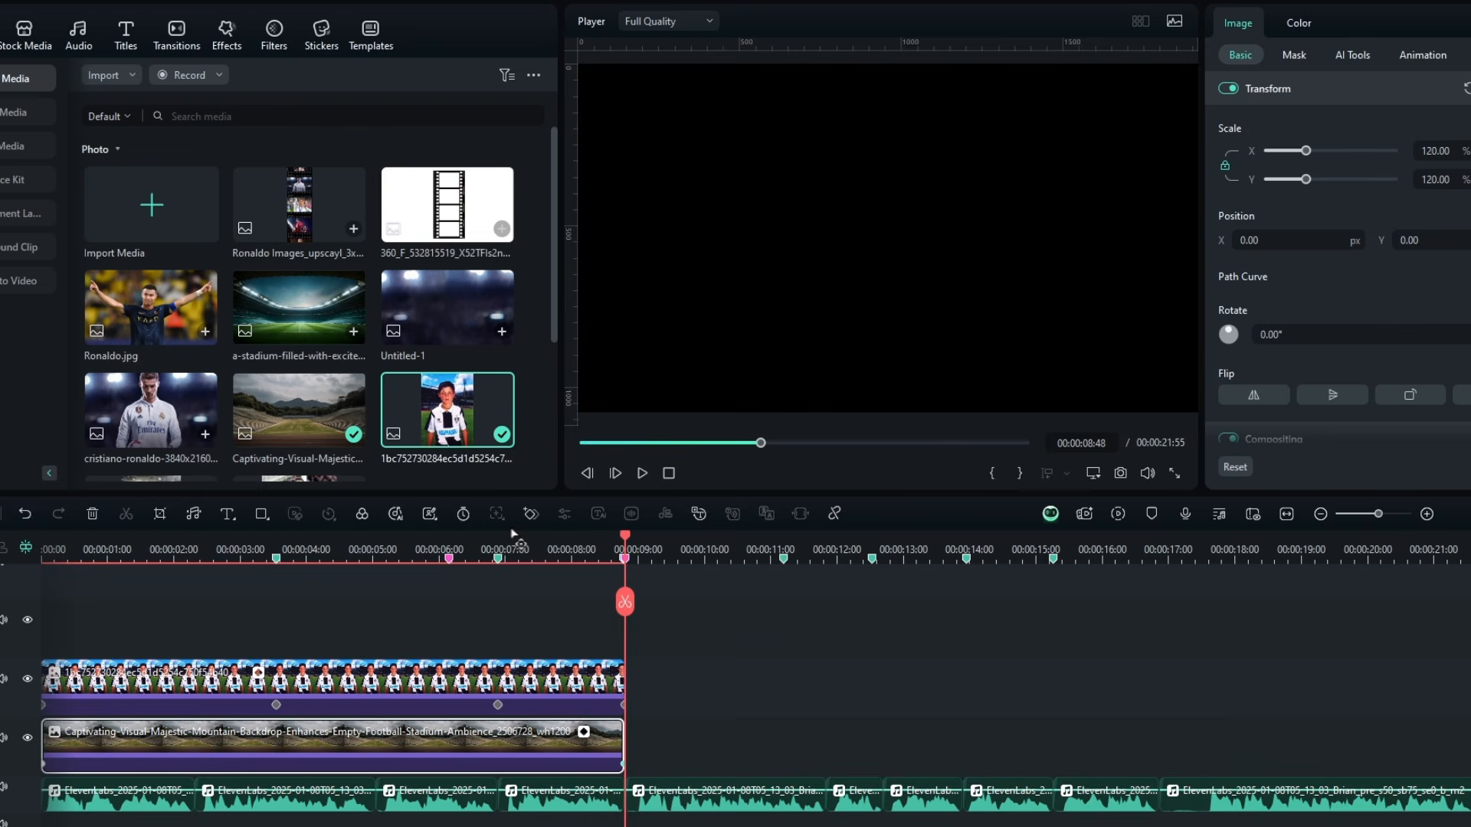
Play the sequence from the start to review the background zoom
{"action": "left_click_drag", "start_coordinate": [514, 536], "coordinate": [43, 580]}
{"action": "key", "text": "space"}
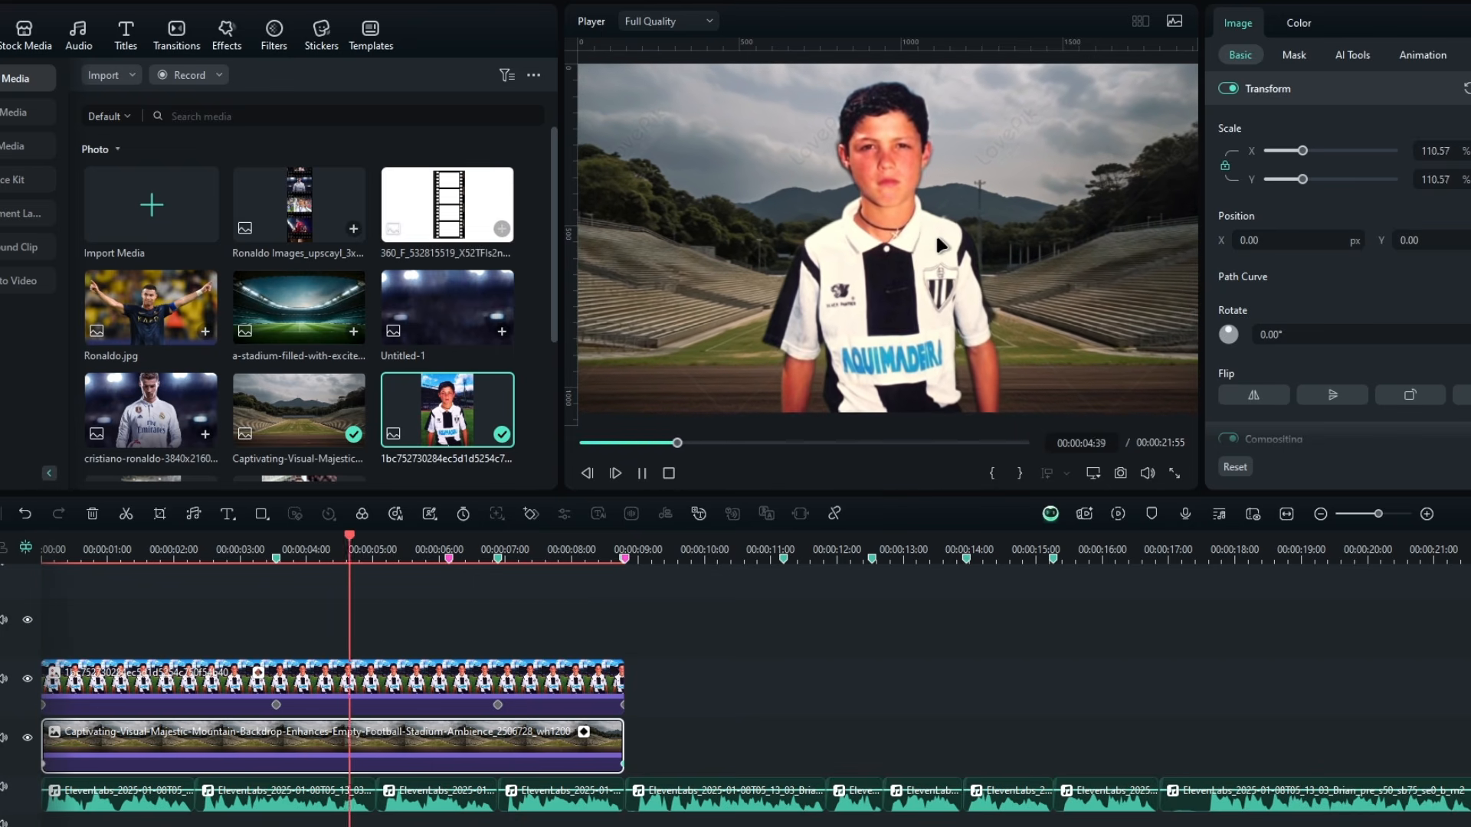
{"action": "left_click", "coordinate": [611, 601]}
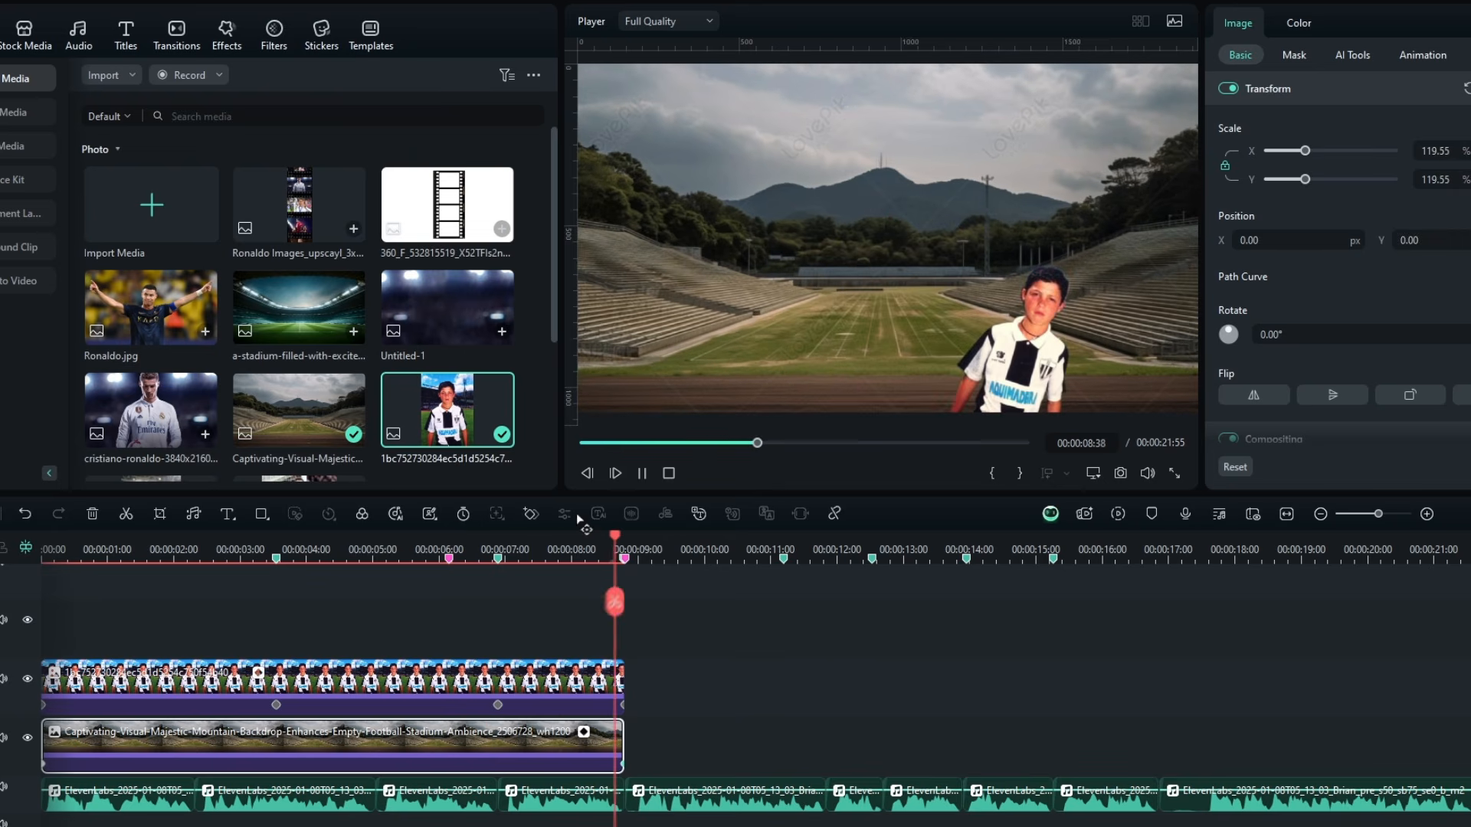
Find the Square Blur effect, apply it to the stadium background clip and open the clip's effect settings
{"action": "left_click", "coordinate": [356, 601]}
{"action": "mouse_move", "coordinate": [356, 601]}
{"action": "left_mouse_down"}
{"action": "mouse_move", "coordinate": [427, 602]}
{"action": "mouse_move", "coordinate": [360, 612]}
{"action": "left_mouse_up"}
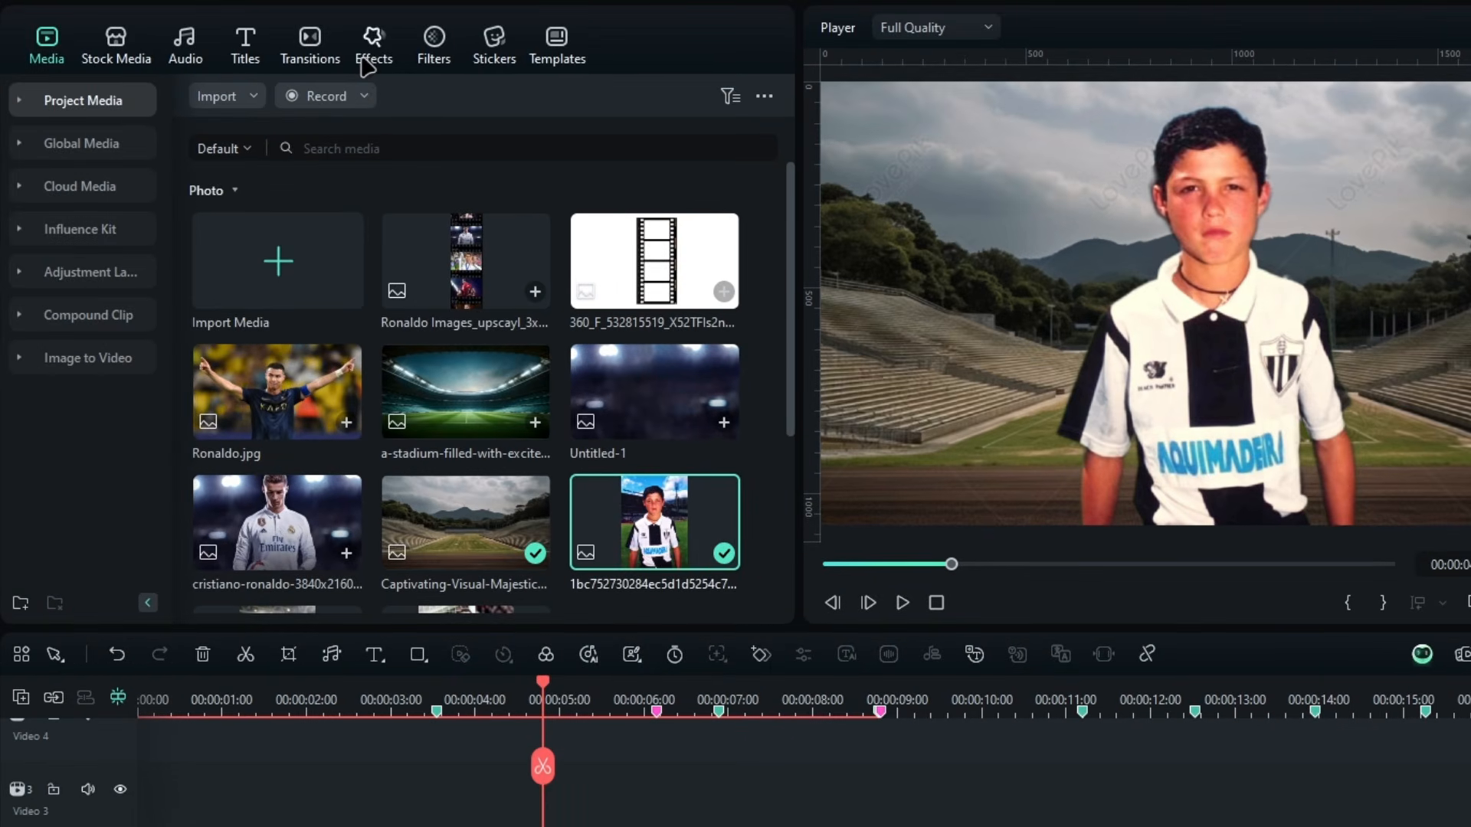
{"action": "left_click", "coordinate": [226, 31]}
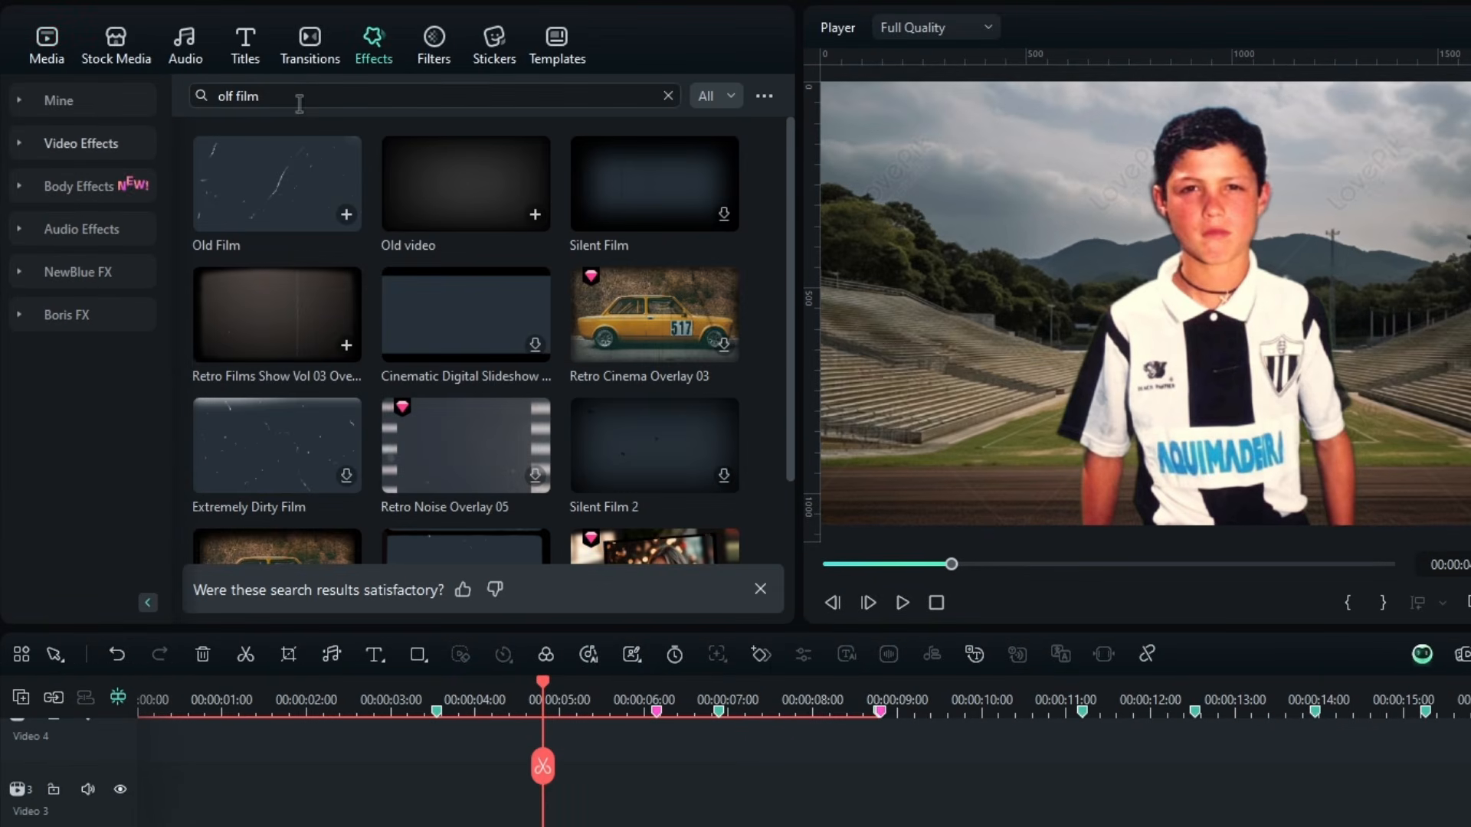
{"action": "left_click", "coordinate": [168, 80]}
{"action": "type", "text": "square blur"}
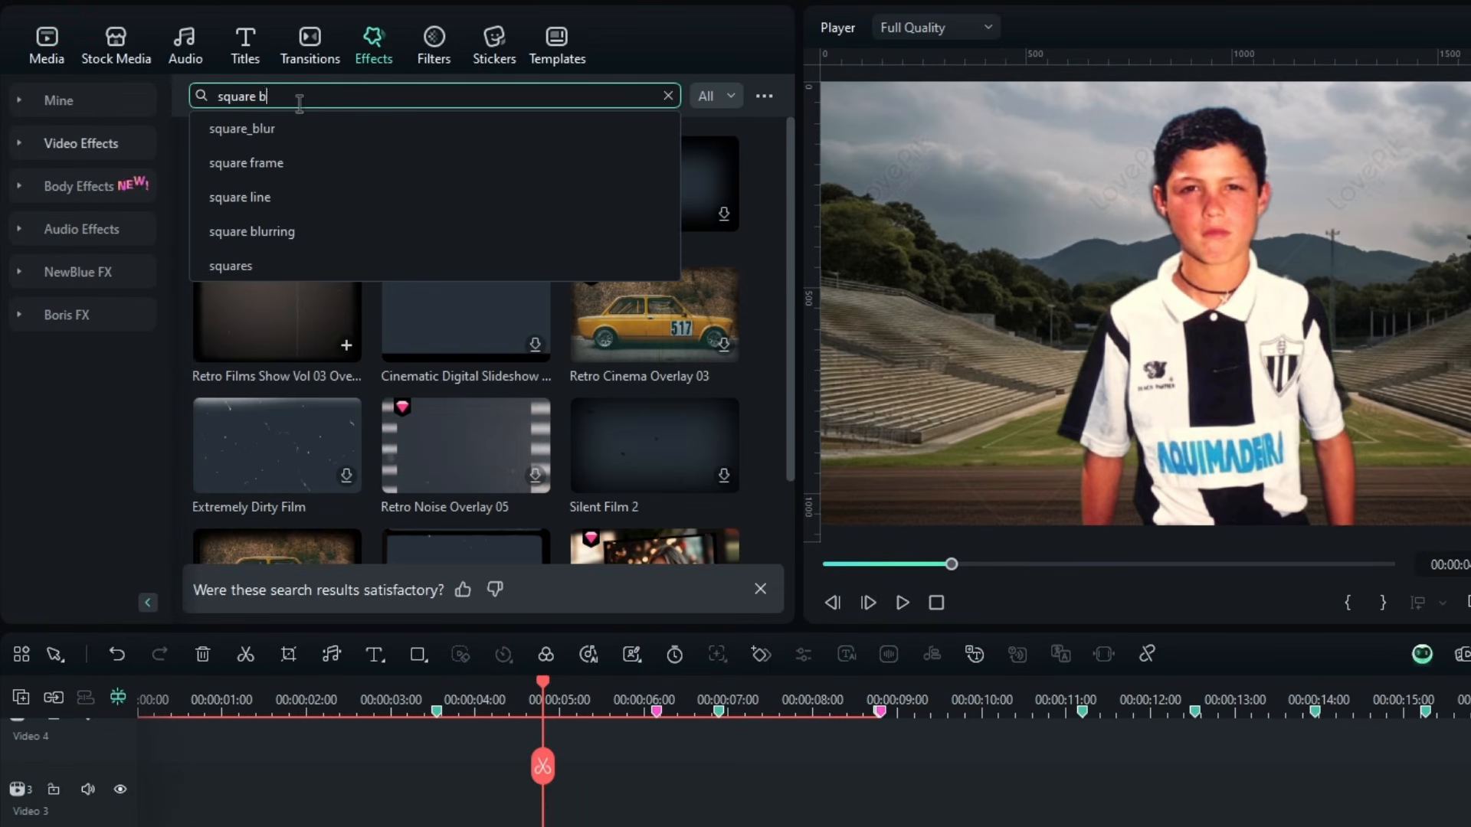
{"action": "key", "text": "Return"}
{"action": "left_click_drag", "start_coordinate": [278, 195], "coordinate": [341, 682]}
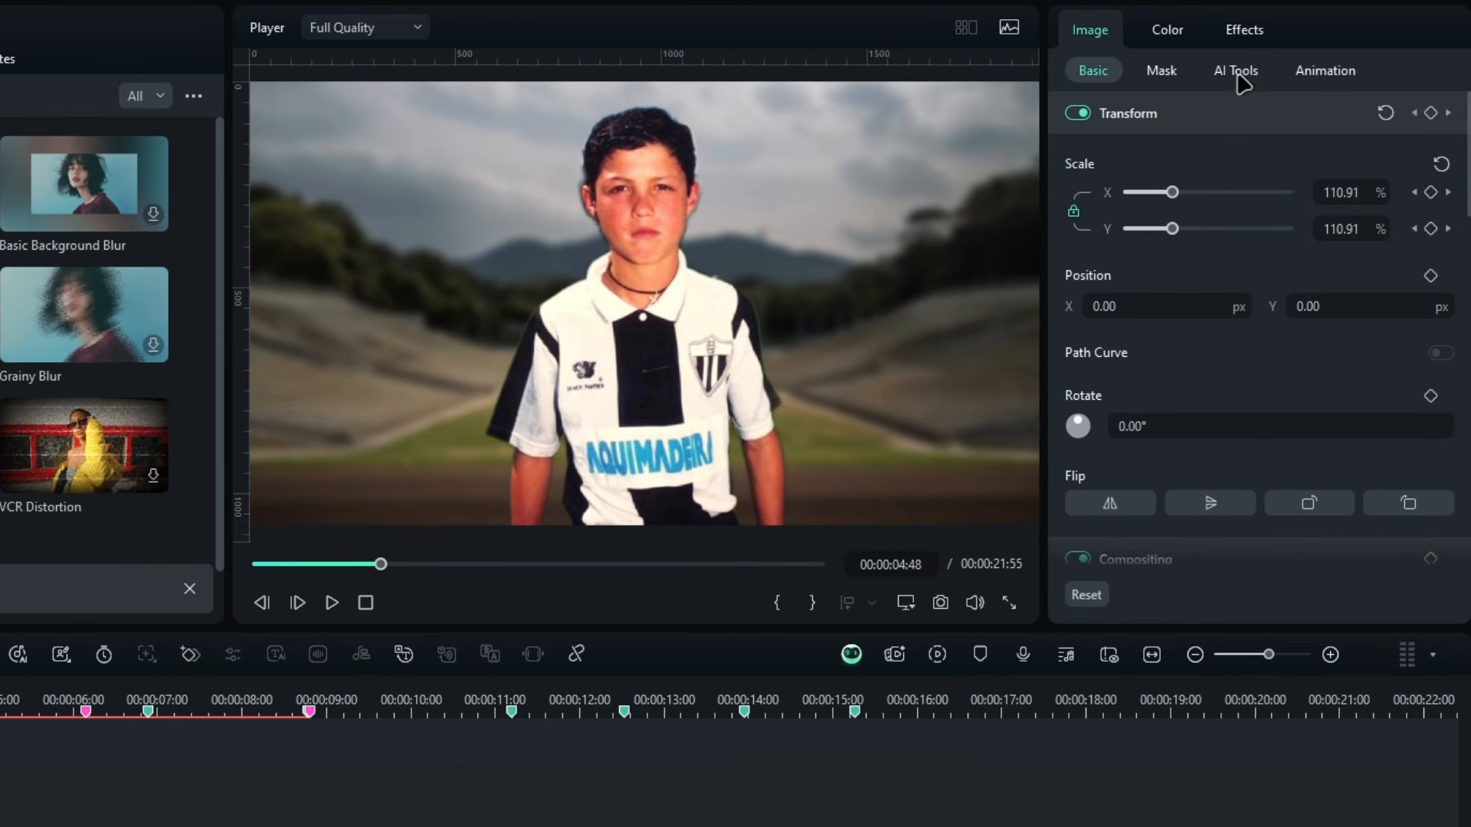
{"action": "left_click", "coordinate": [1260, 34]}
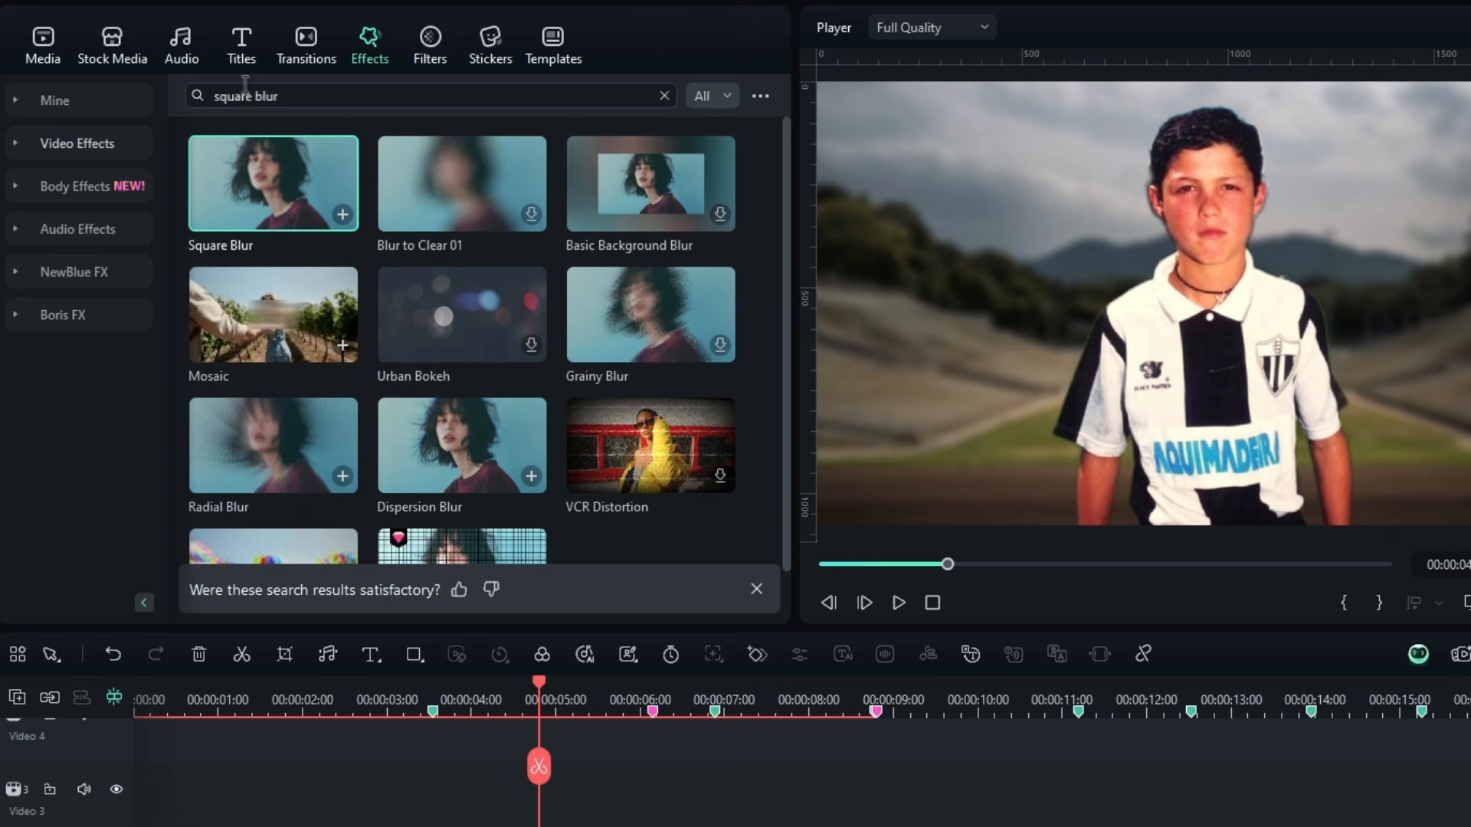
Search the effects for "old film" and apply the Old video effect to the stadium background clip
{"action": "left_click", "coordinate": [277, 90]}
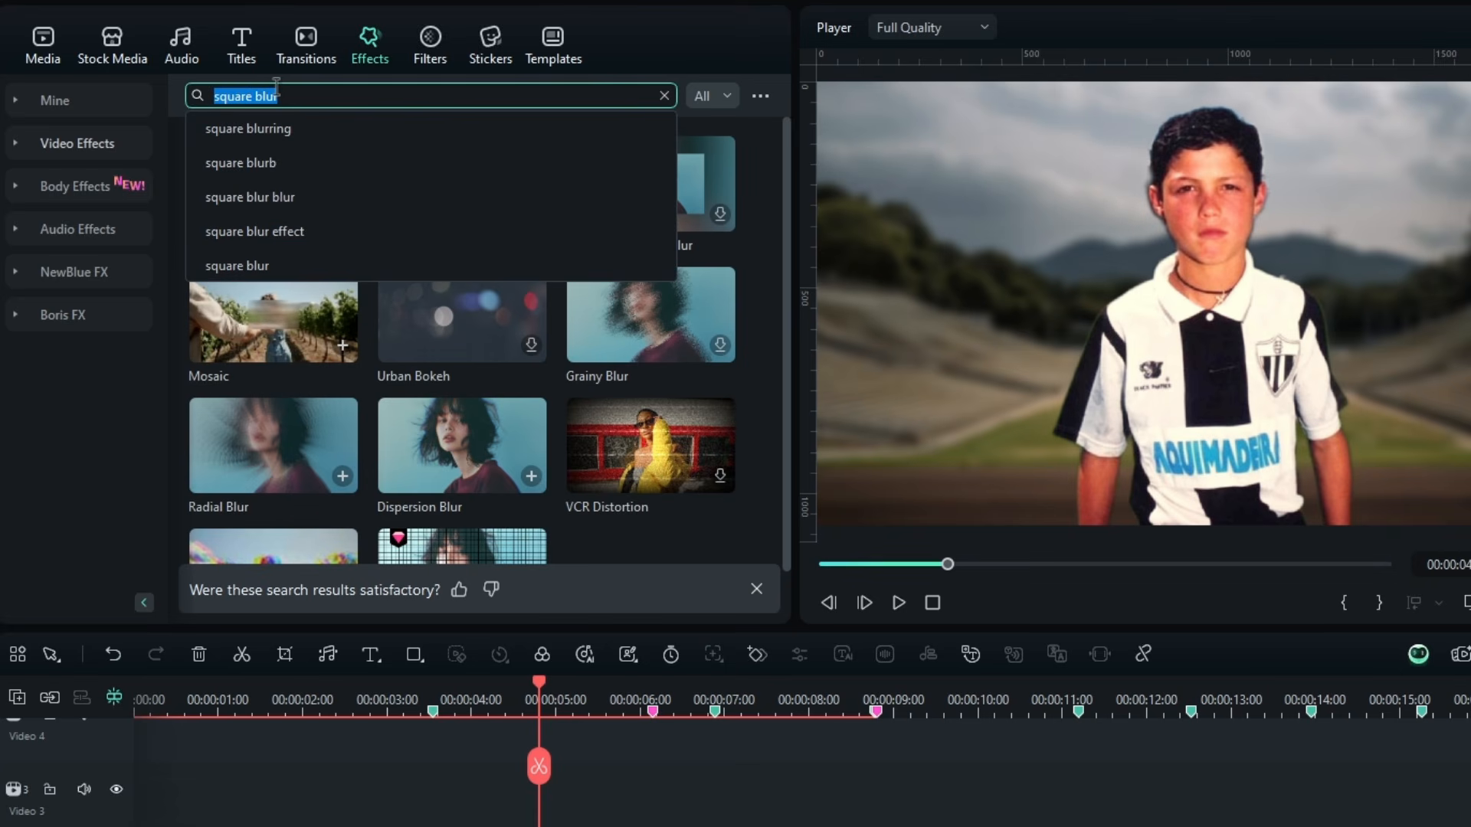
{"action": "type", "text": "old film"}
{"action": "key", "text": "Return"}
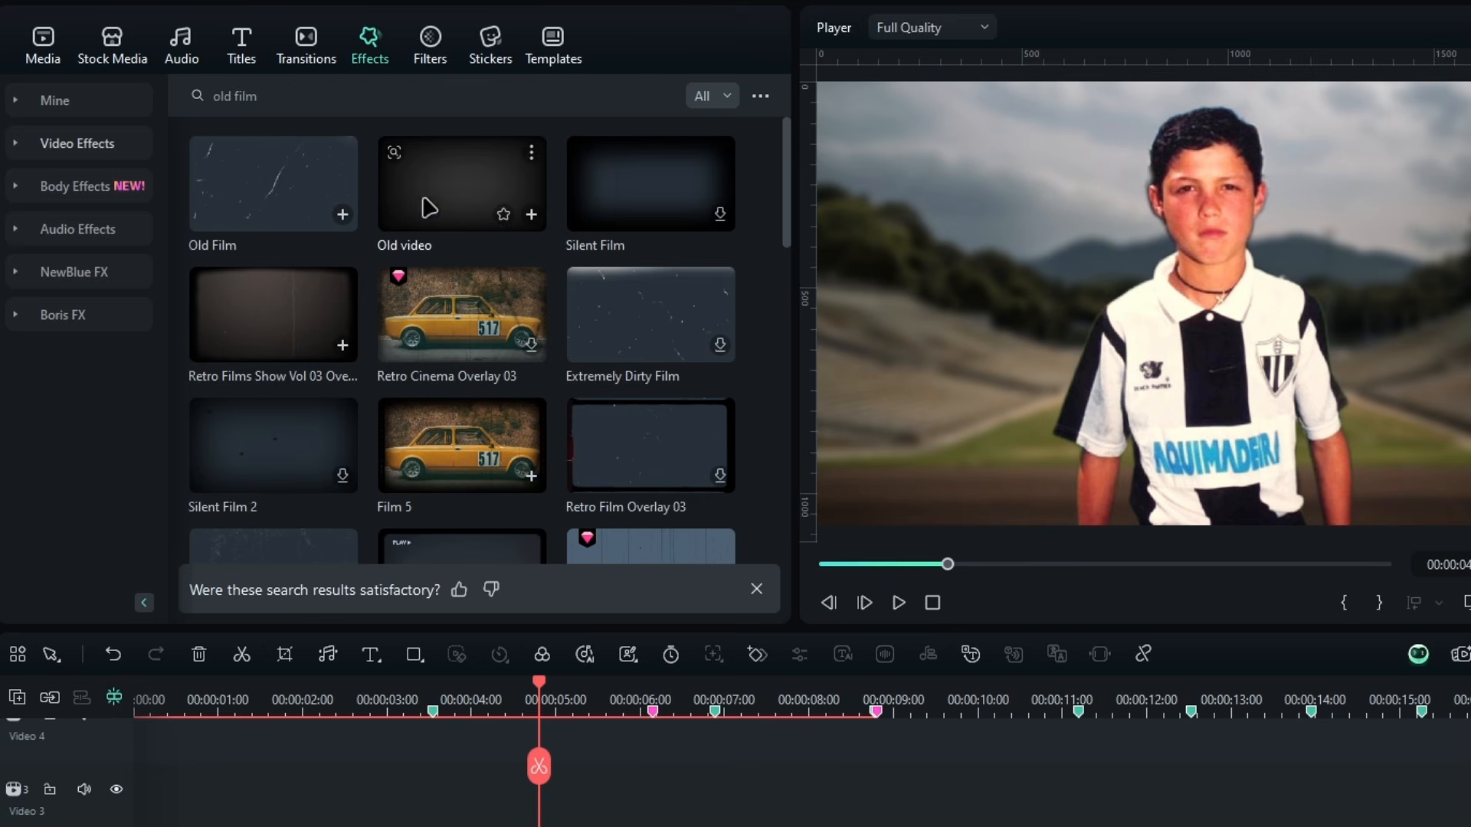
{"action": "left_click_drag", "start_coordinate": [460, 192], "coordinate": [377, 678]}
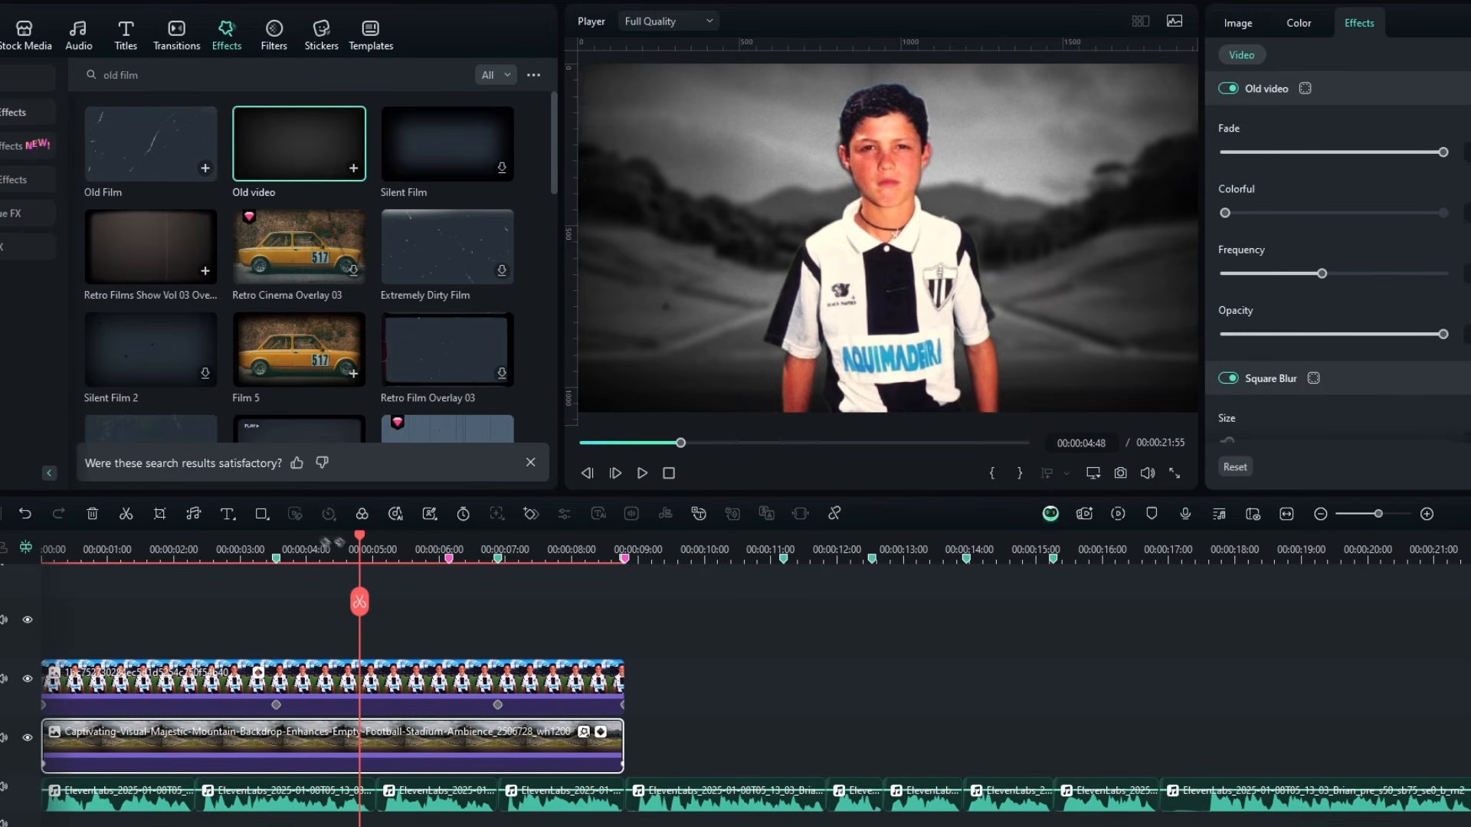
Set the background's Old video effect to Colorful 1, Frequency 1 and Opacity 60%
{"action": "left_click_drag", "start_coordinate": [359, 553], "coordinate": [314, 585]}
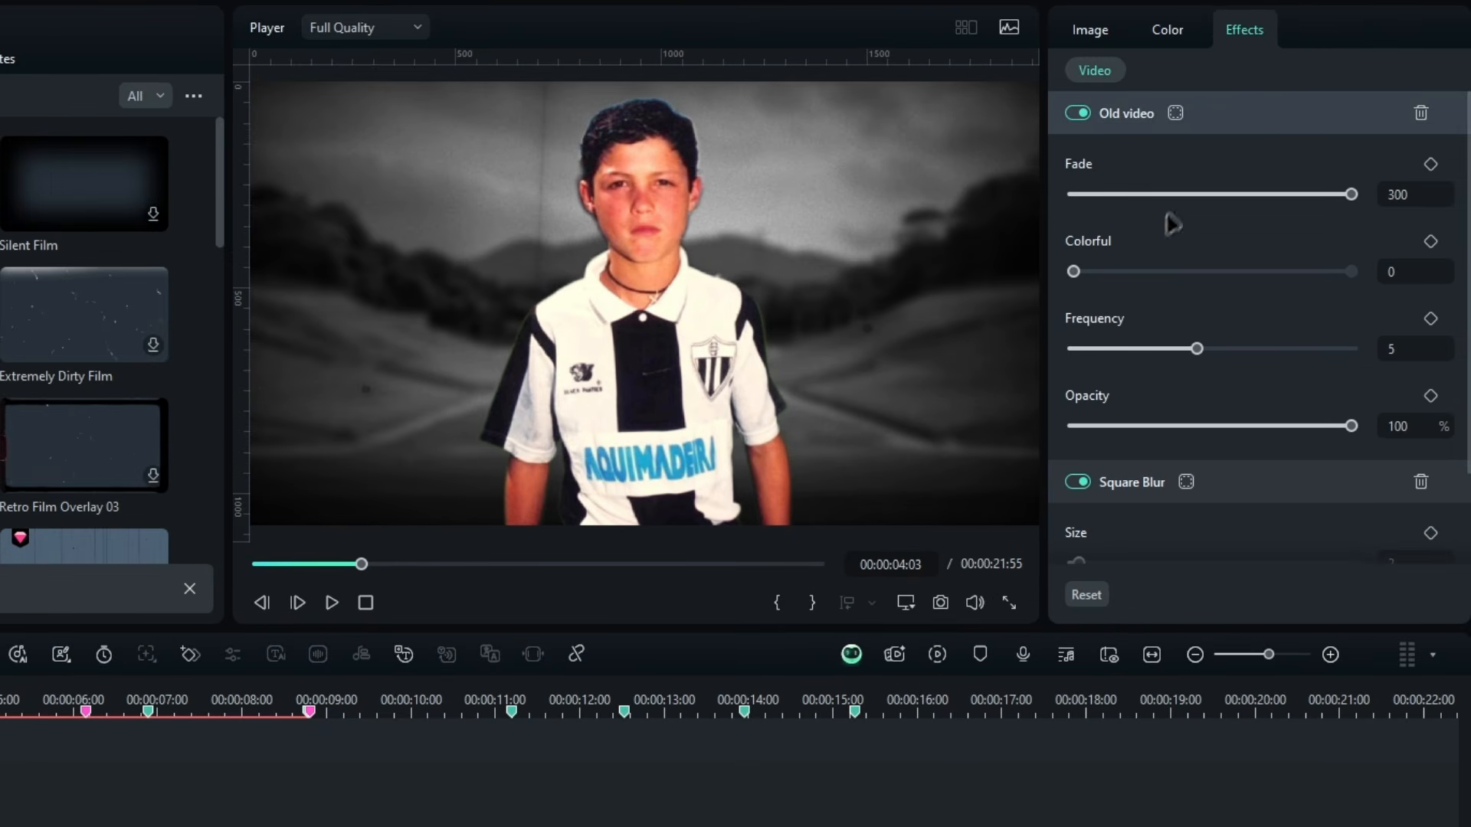
{"action": "left_click", "coordinate": [1354, 272]}
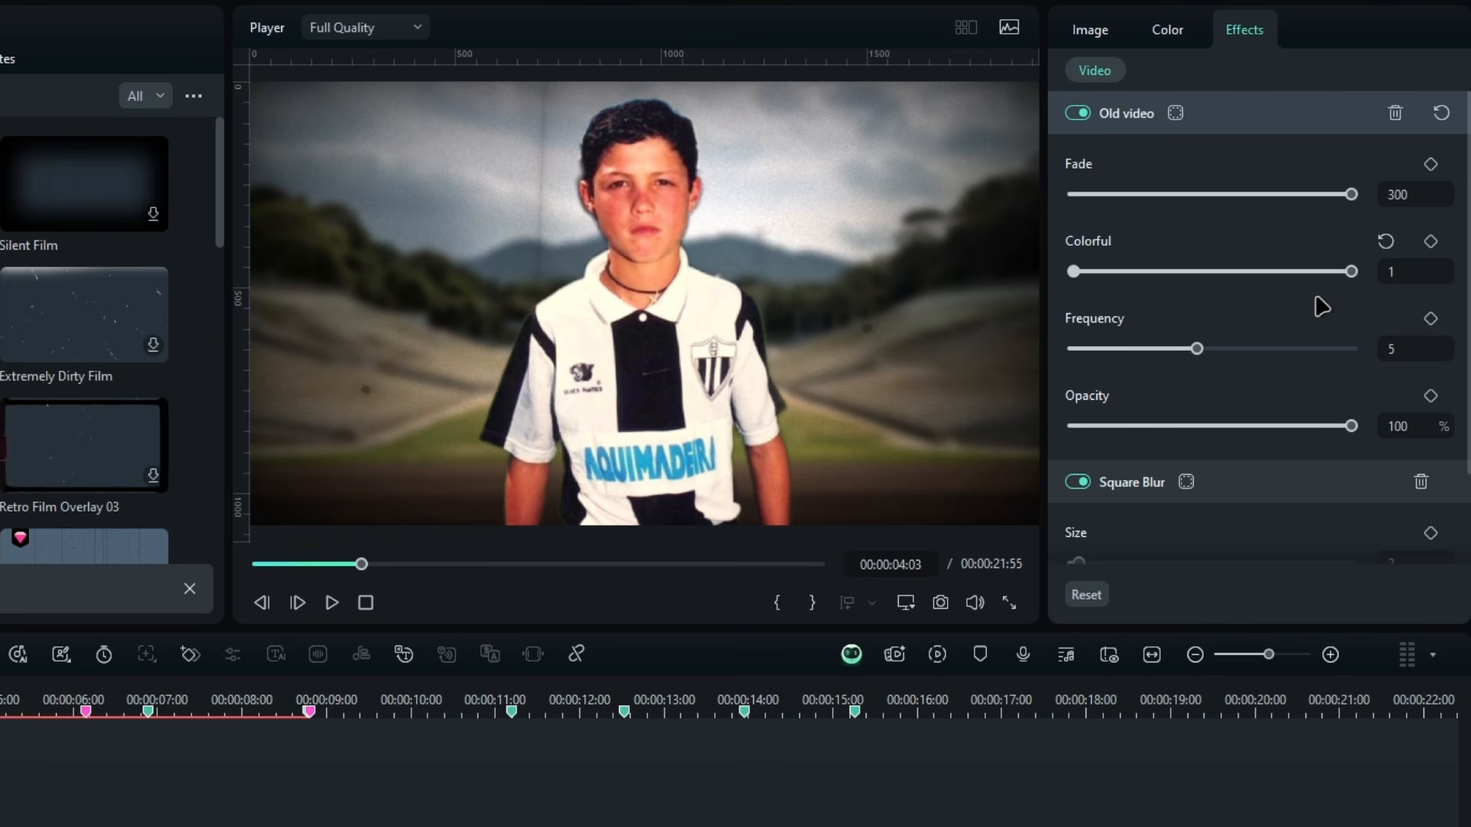
{"action": "left_click_drag", "start_coordinate": [1196, 349], "coordinate": [969, 345]}
{"action": "left_click", "coordinate": [1416, 429]}
{"action": "type", "text": "60"}
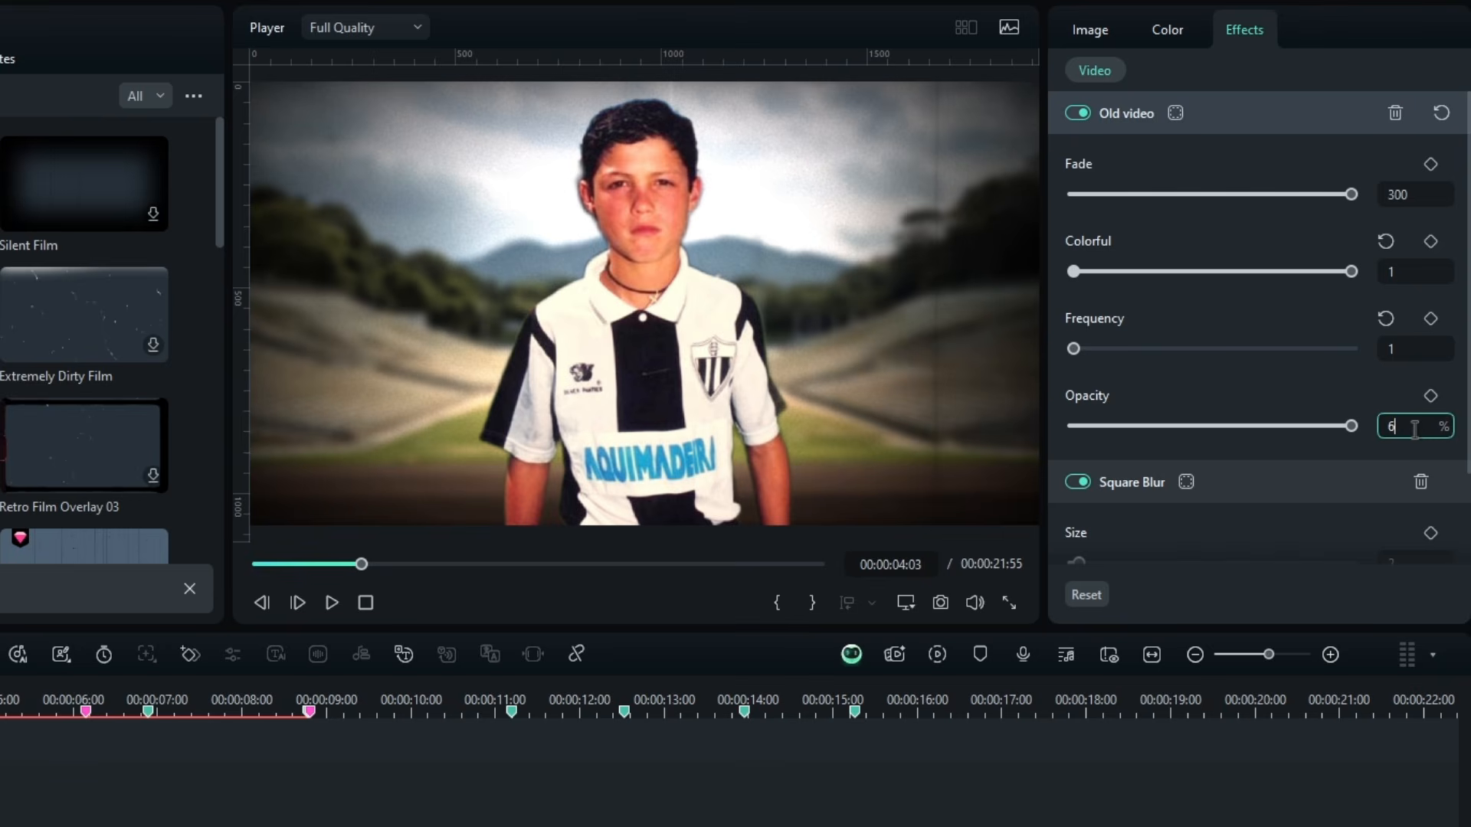
{"action": "key", "text": "Return"}
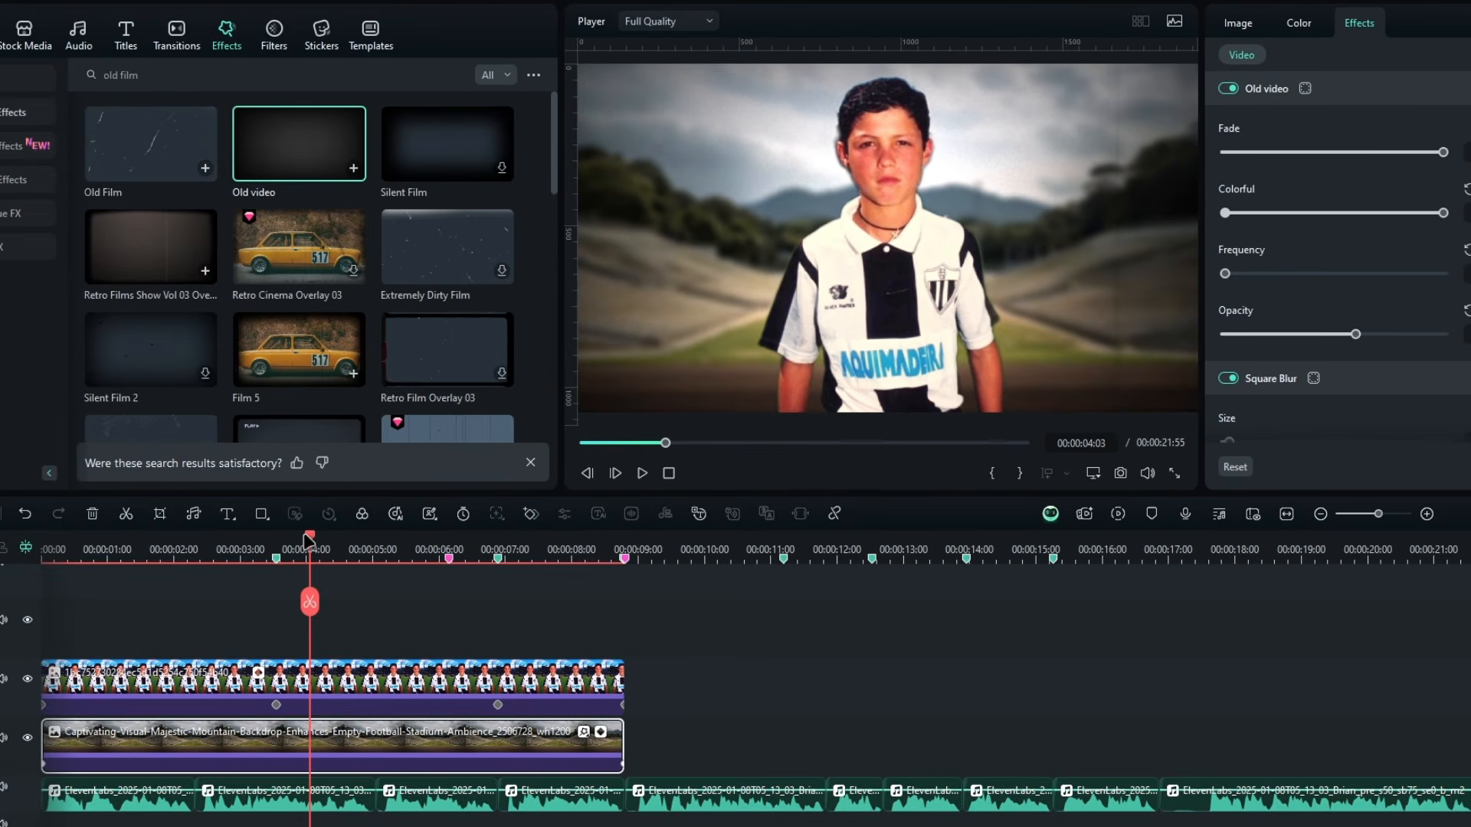
Play the sequence from near the start to review the blurred old-video background
{"action": "left_click_drag", "start_coordinate": [305, 541], "coordinate": [68, 541]}
{"action": "key", "text": "space"}
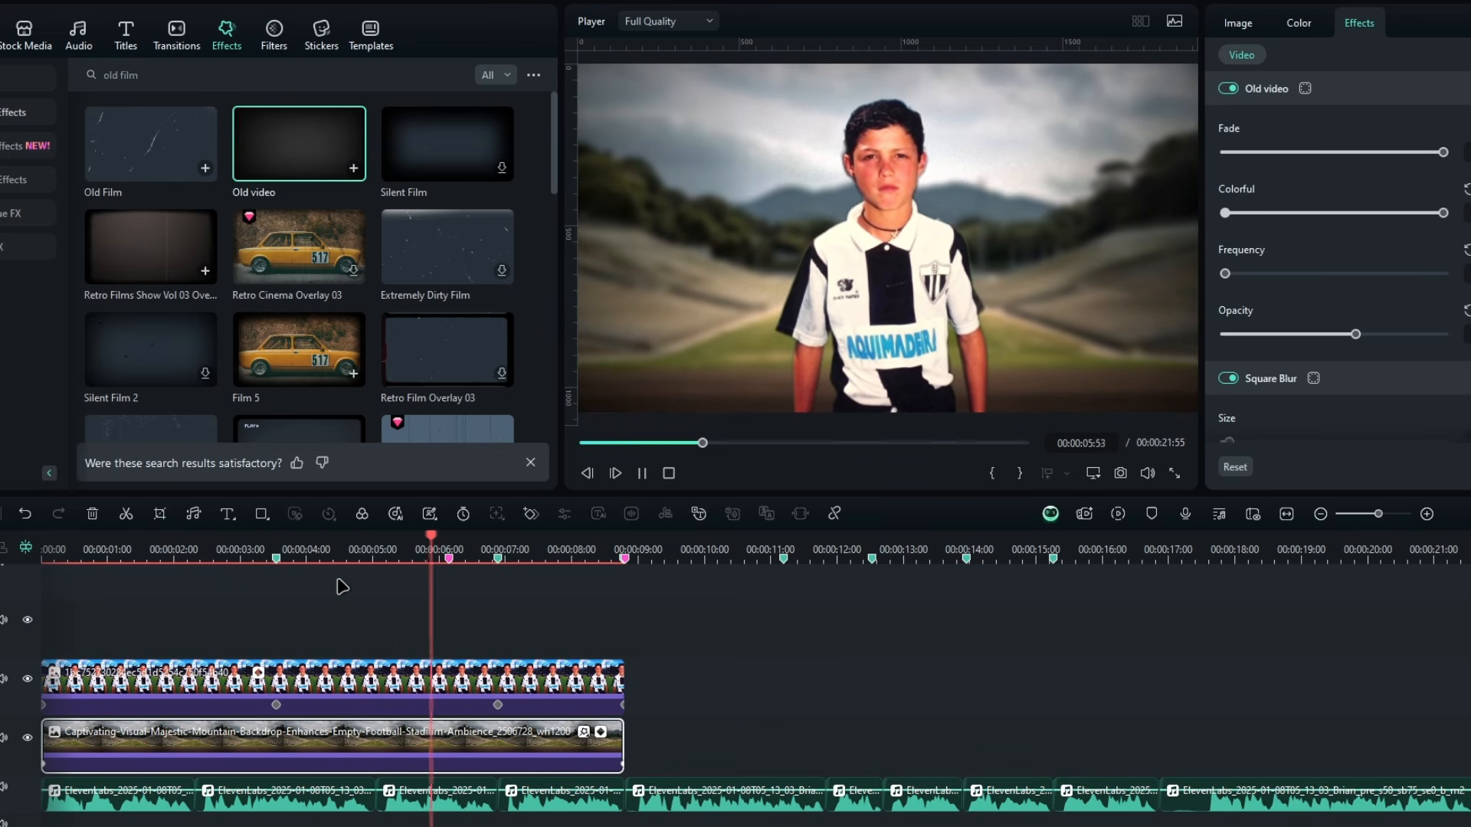
{"action": "left_click_drag", "start_coordinate": [476, 601], "coordinate": [324, 601]}
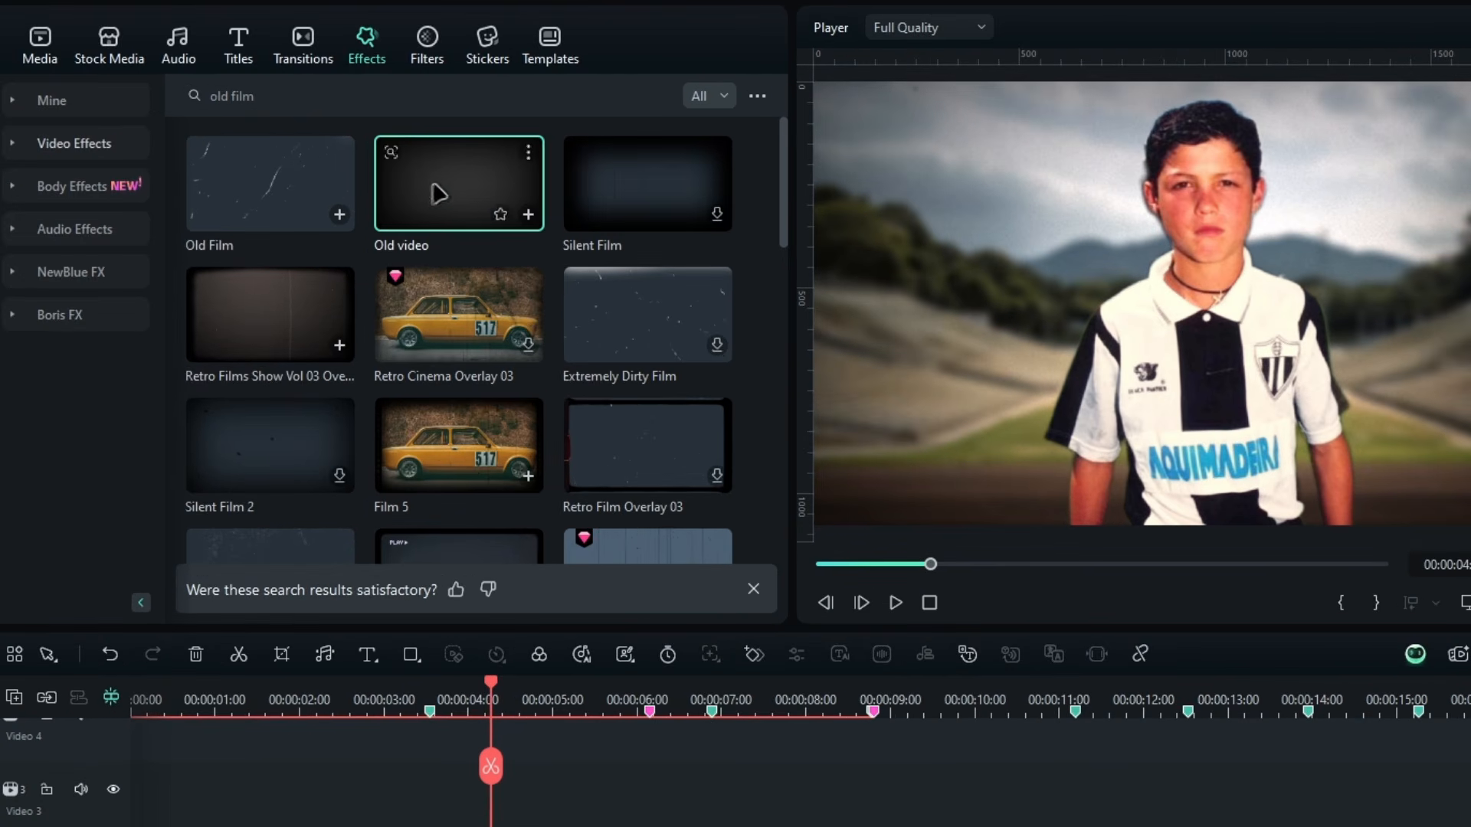
Search the effects for "mild" and apply the Mild effect to the cutout clip
{"action": "left_click", "coordinate": [241, 75]}
{"action": "type", "text": "m"}
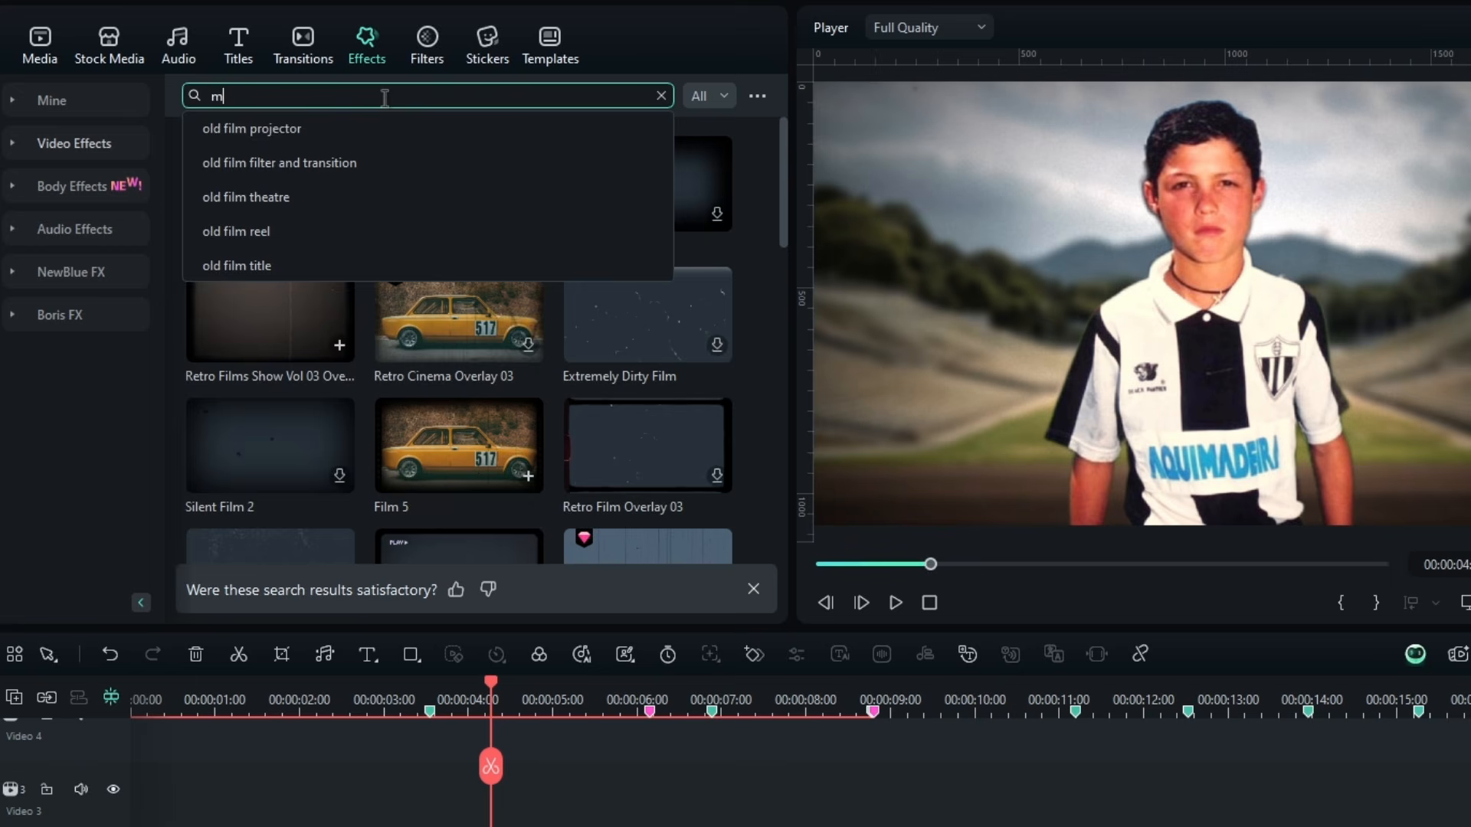
{"action": "type", "text": "ild"}
{"action": "key", "text": "Return"}
{"action": "left_click_drag", "start_coordinate": [270, 188], "coordinate": [472, 629]}
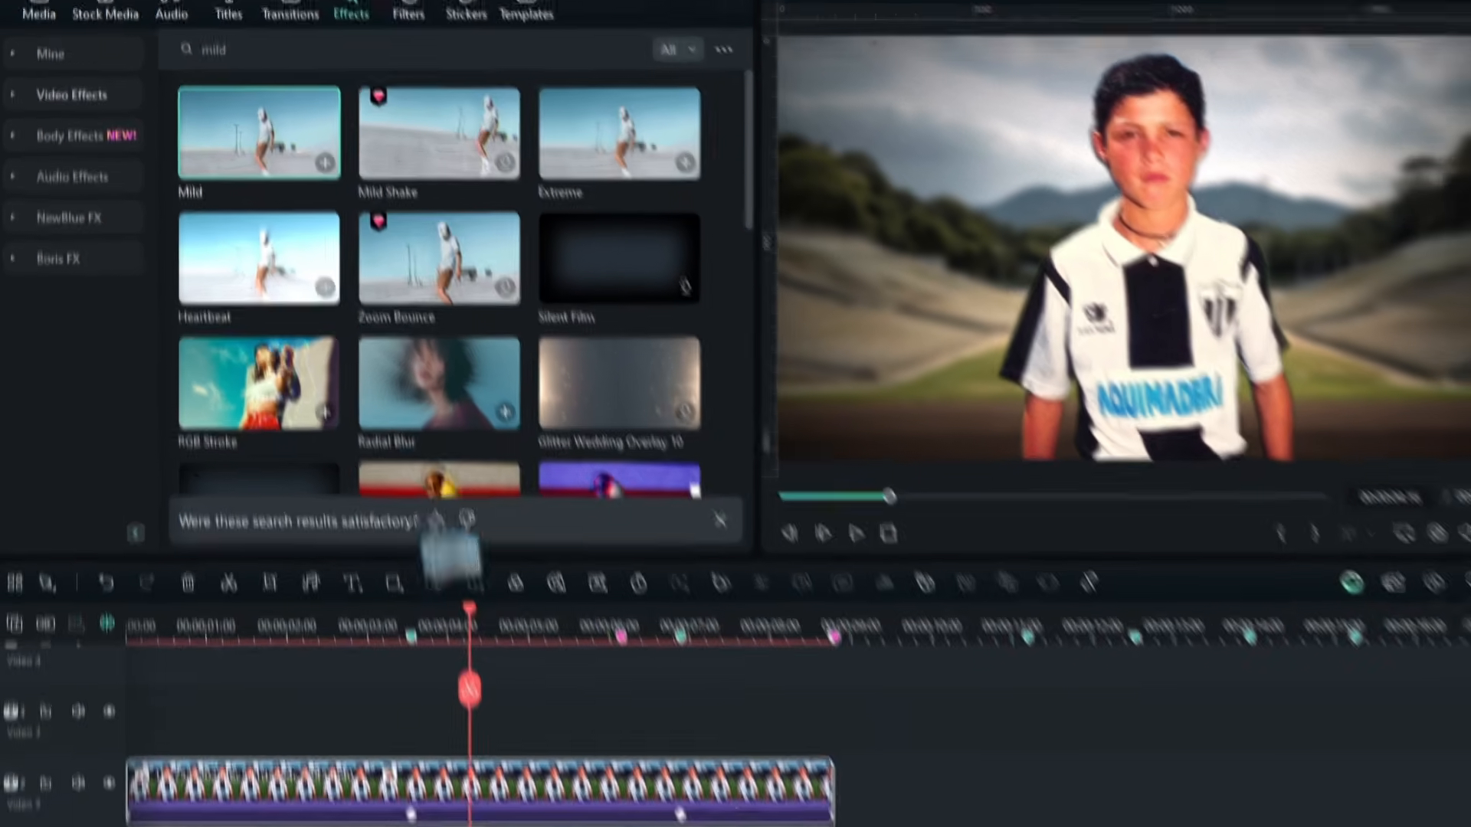
{"action": "left_click_drag", "start_coordinate": [460, 567], "coordinate": [493, 798]}
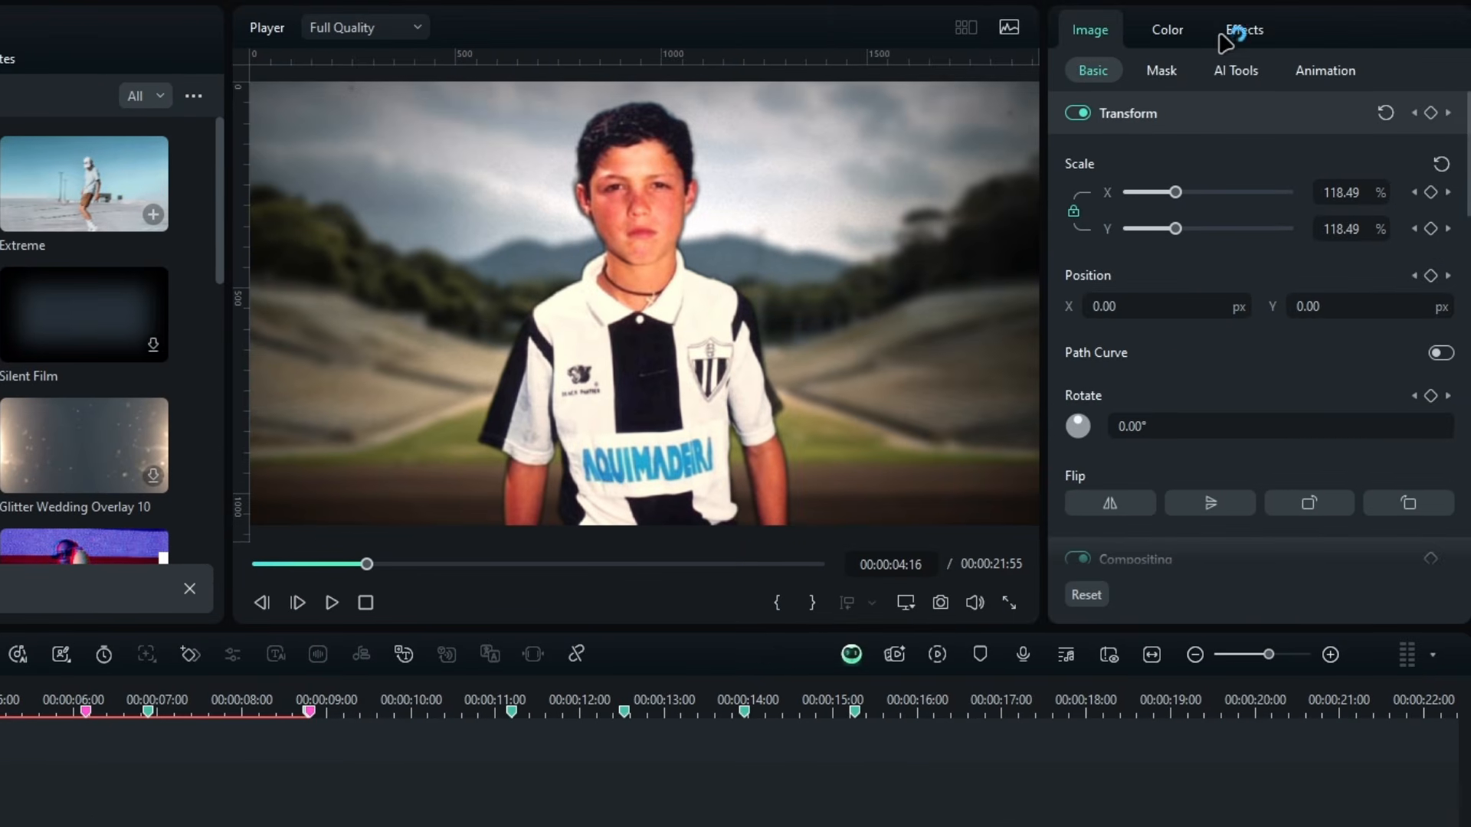
Set the frequency of the cutout clip's Mild effect to 1.5
{"action": "left_click", "coordinate": [1233, 30]}
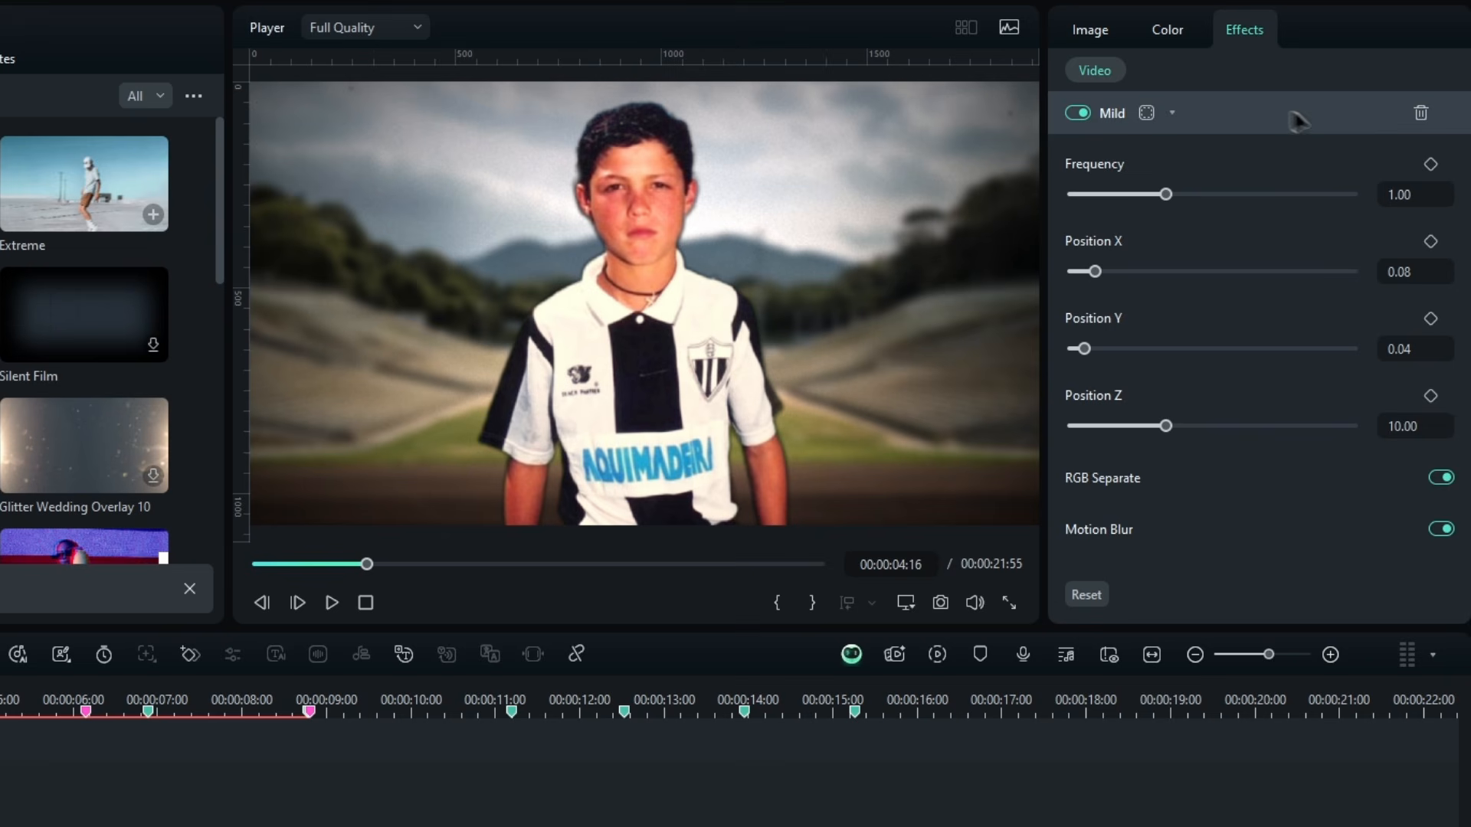
{"action": "left_click", "coordinate": [1402, 189]}
{"action": "type", "text": "1.5"}
{"action": "key", "text": "Return"}
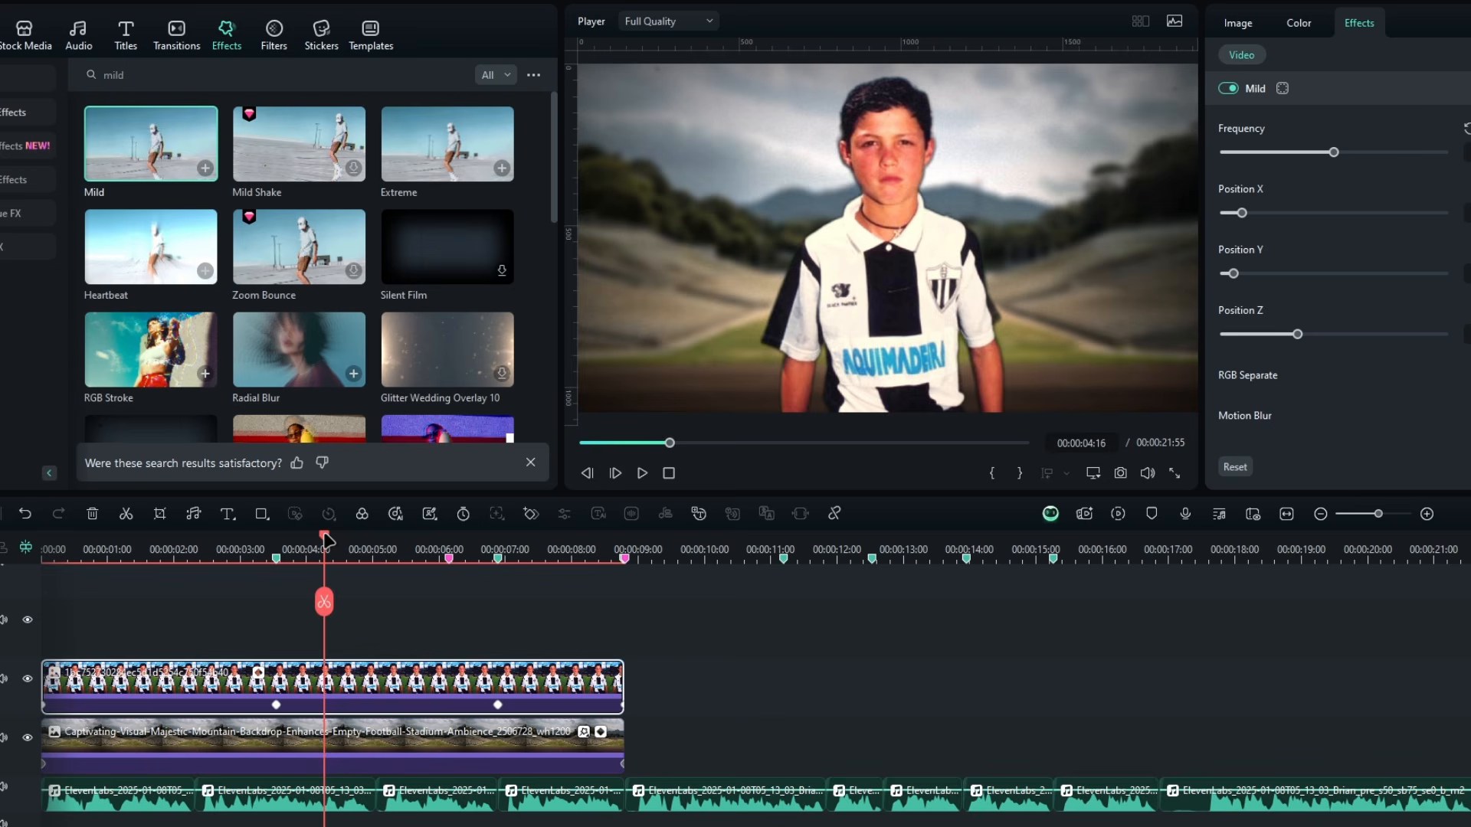
Play the sequence from near the start and scrub back through it to review the cutout's Mild effect
{"action": "left_click_drag", "start_coordinate": [327, 540], "coordinate": [131, 540]}
{"action": "key", "text": "space"}
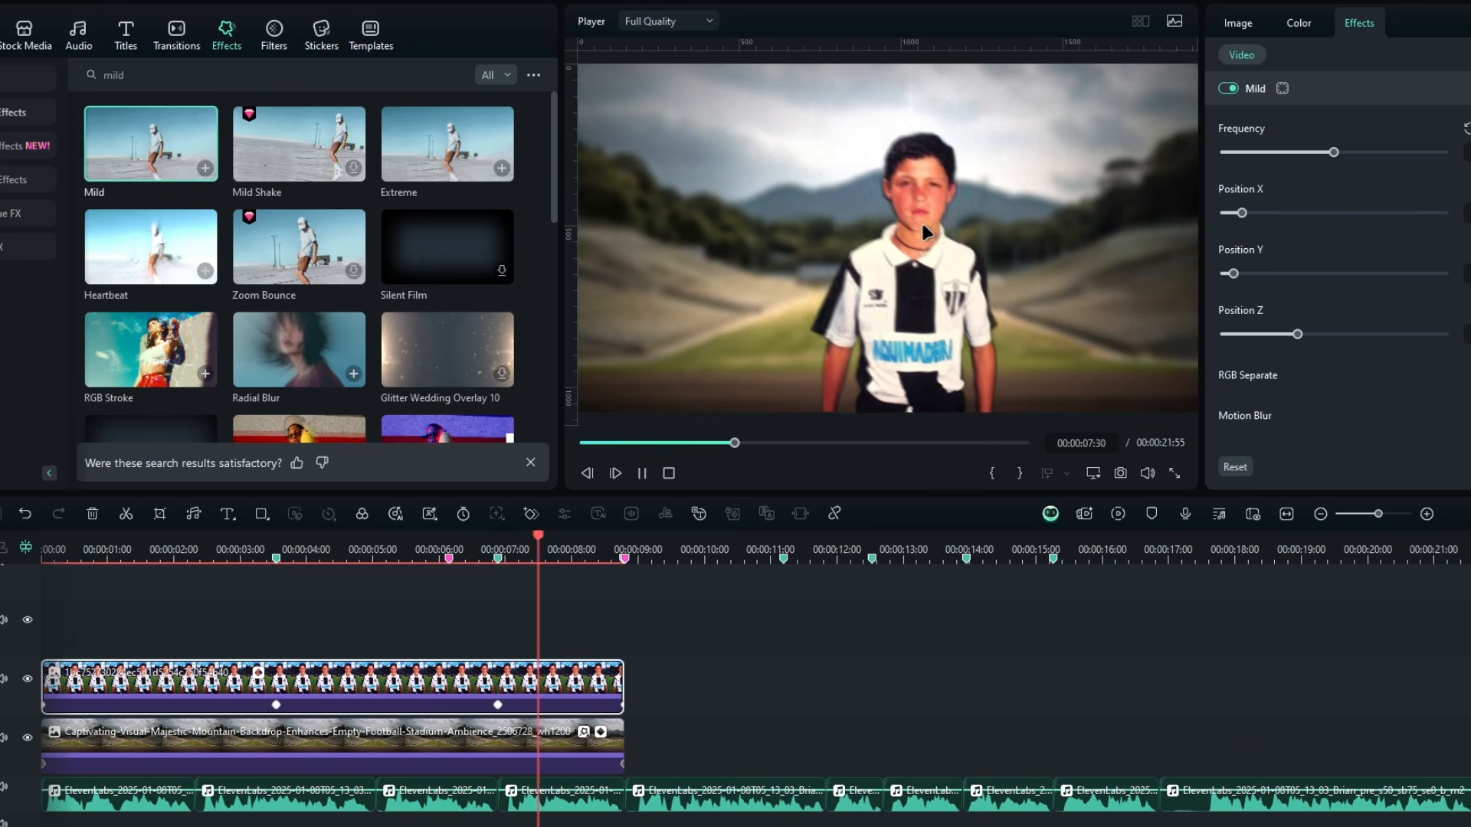
{"action": "key", "text": "space"}
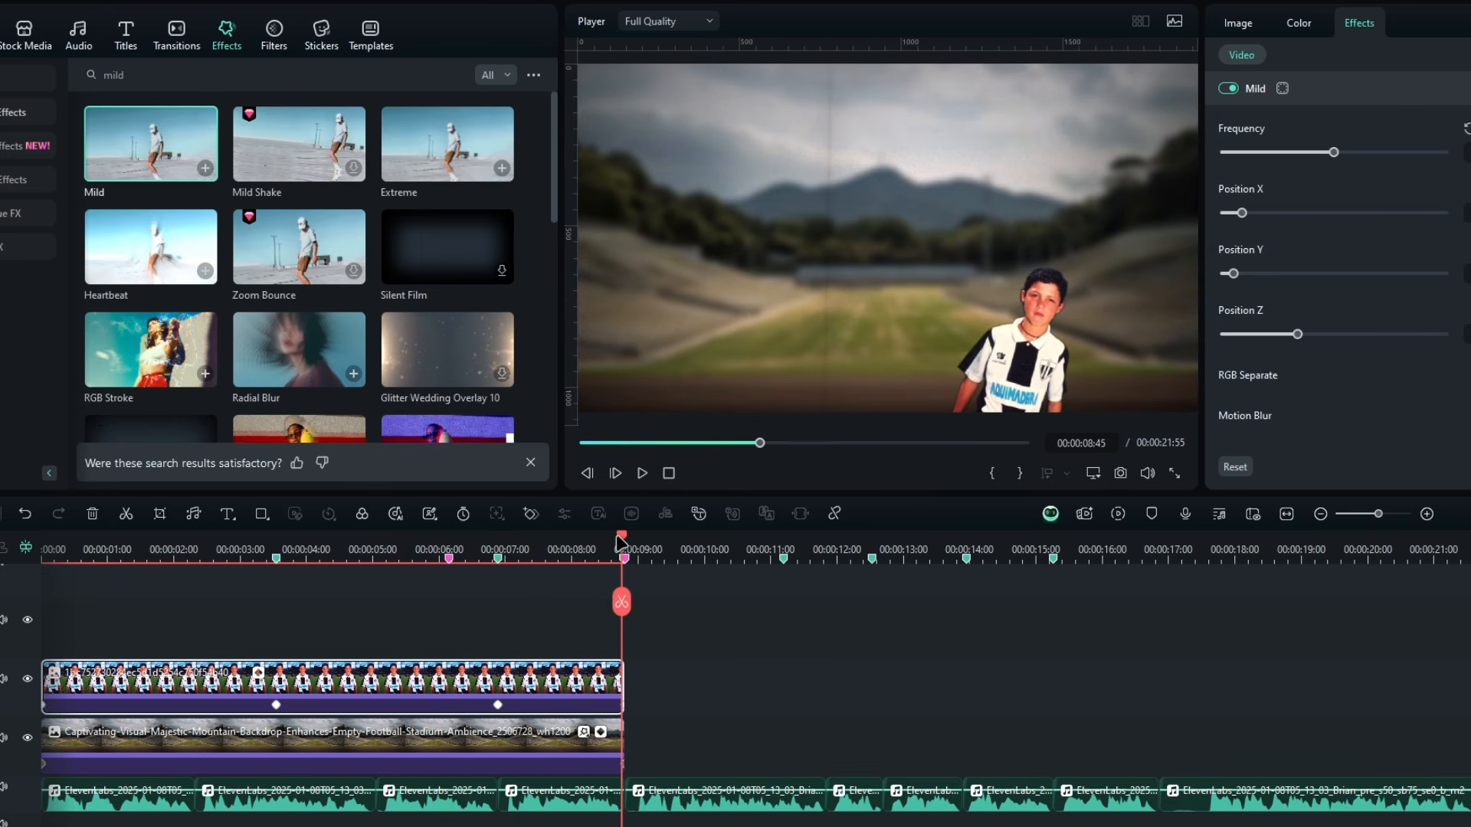
{"action": "left_click_drag", "start_coordinate": [619, 542], "coordinate": [433, 586]}
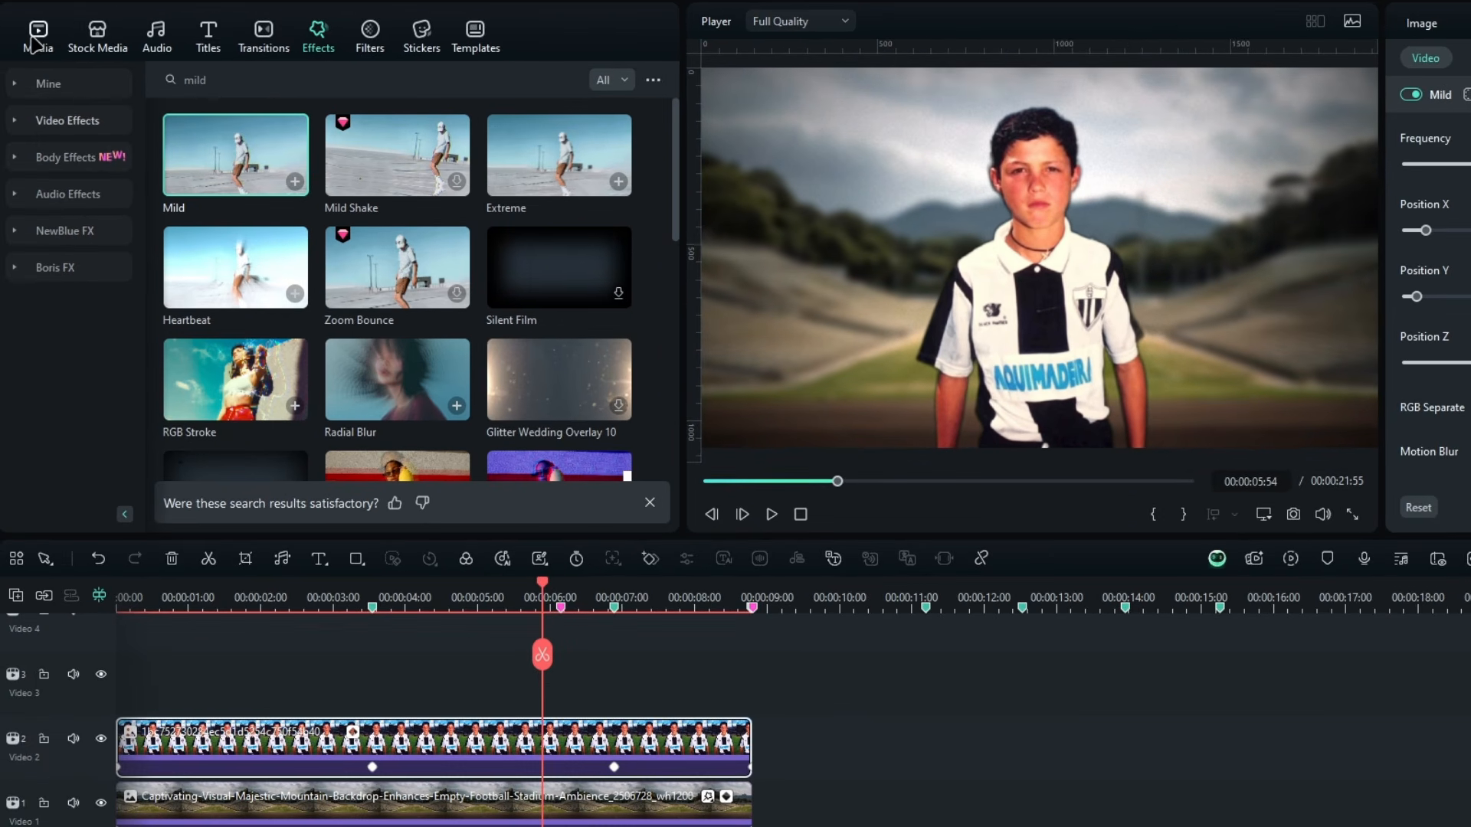
Add the cristiano-ronaldo-man-united-return image on the track above the boy's cutout, spanning the markers at 00:00:06:09 and 00:00:15:16
{"action": "left_click", "coordinate": [33, 42]}
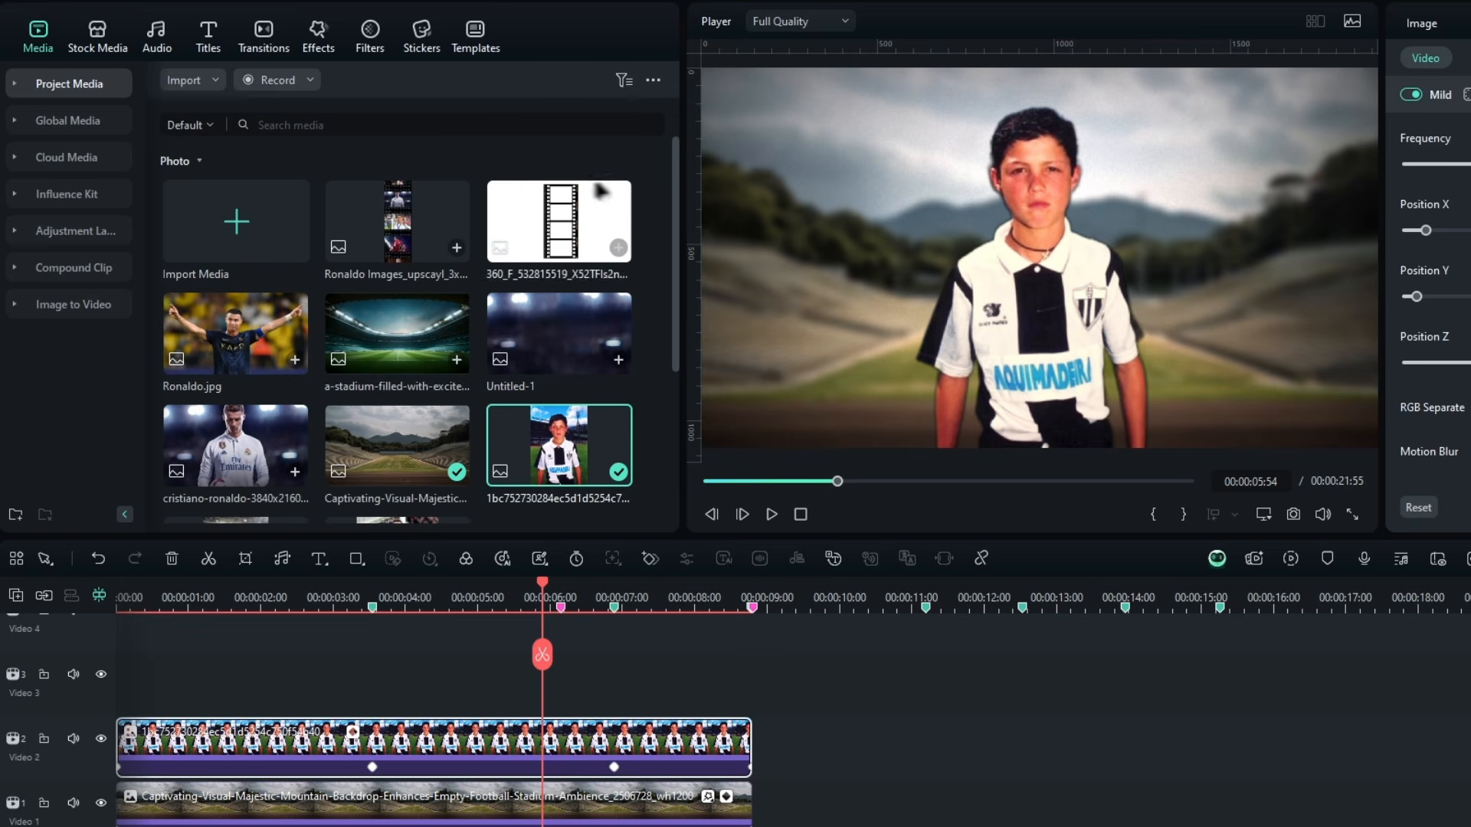
{"action": "scroll", "coordinate": [394, 322], "scroll_direction": "down", "scroll_amount": 3}
{"action": "left_click_drag", "start_coordinate": [394, 419], "coordinate": [668, 740]}
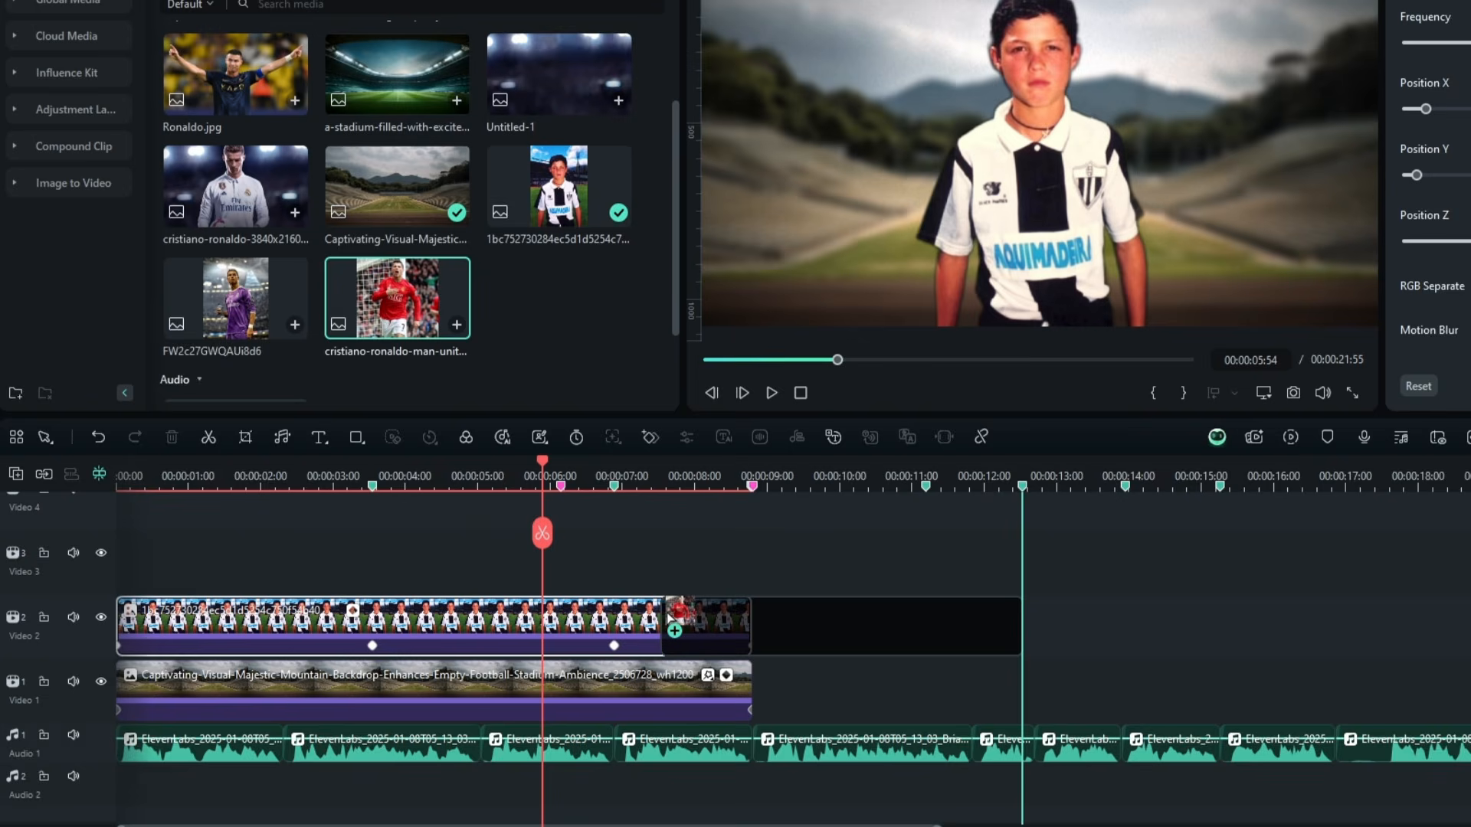
{"action": "left_click_drag", "start_coordinate": [668, 615], "coordinate": [563, 545]}
{"action": "left_click_drag", "start_coordinate": [930, 536], "coordinate": [1225, 534]}
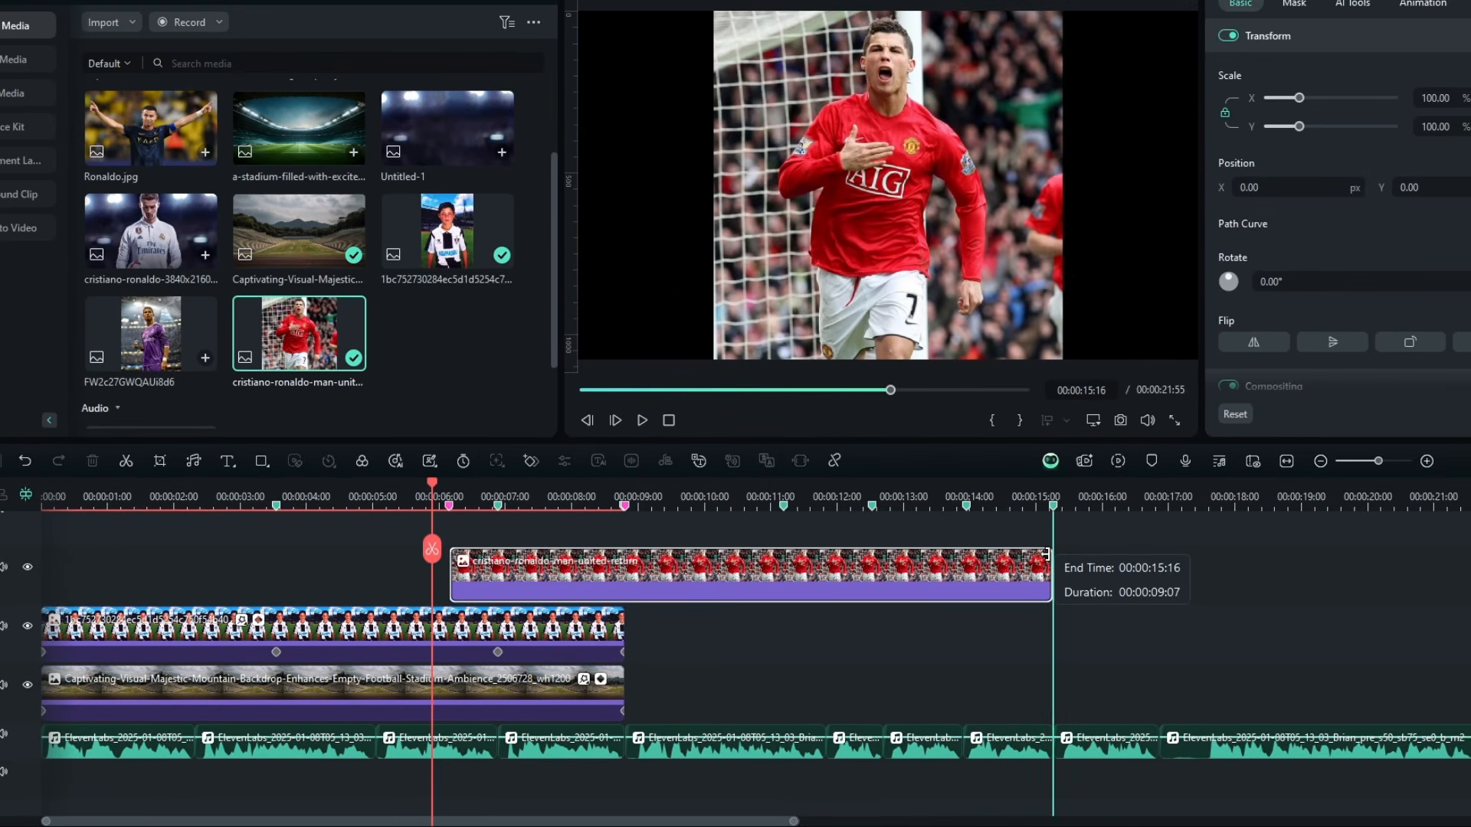
{"action": "left_click_drag", "start_coordinate": [1046, 553], "coordinate": [1046, 553]}
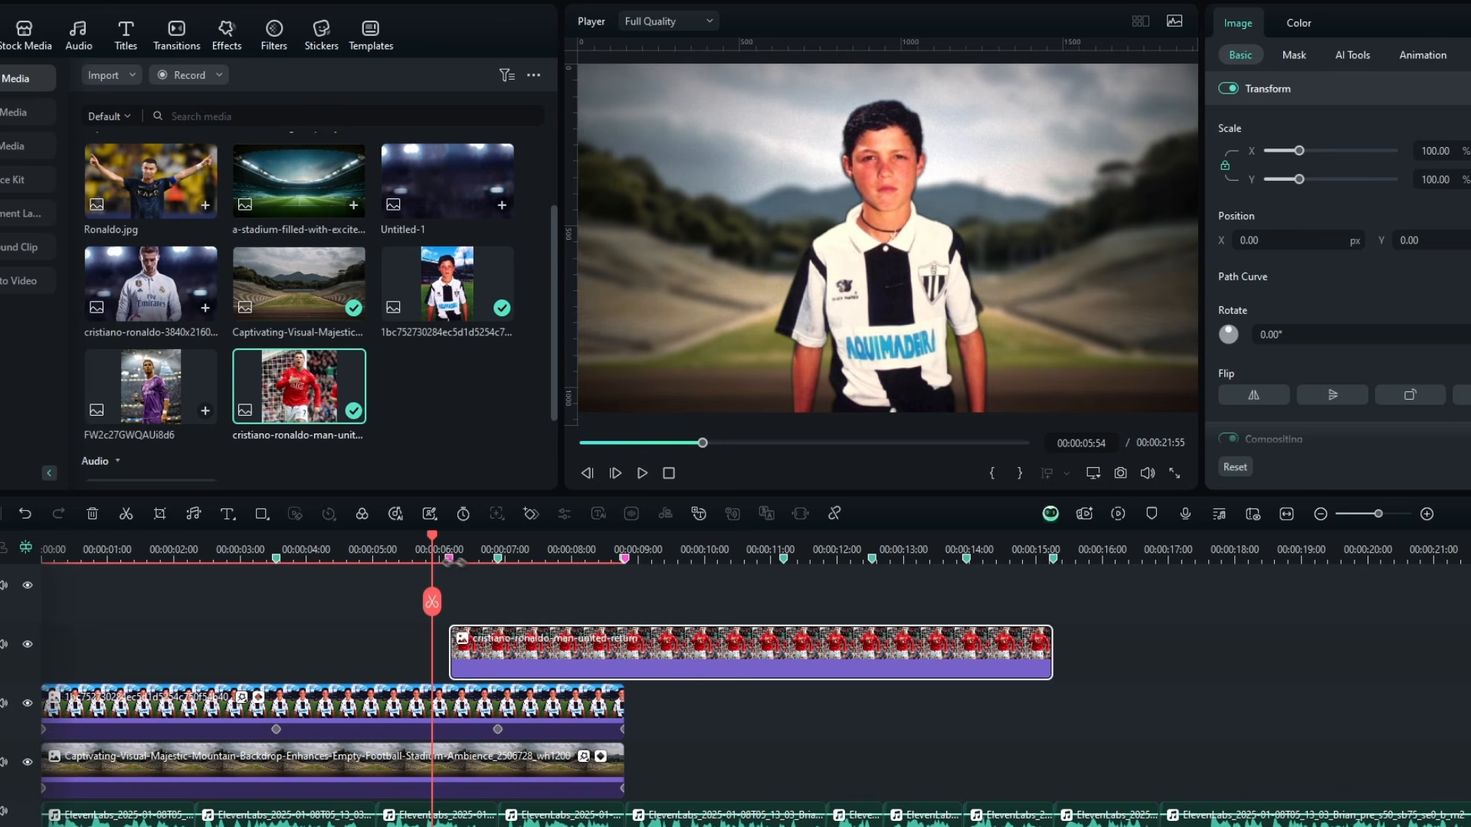
Remove the background of the red-shirt player's image with AI Portrait Cutout
{"action": "left_click", "coordinate": [449, 558]}
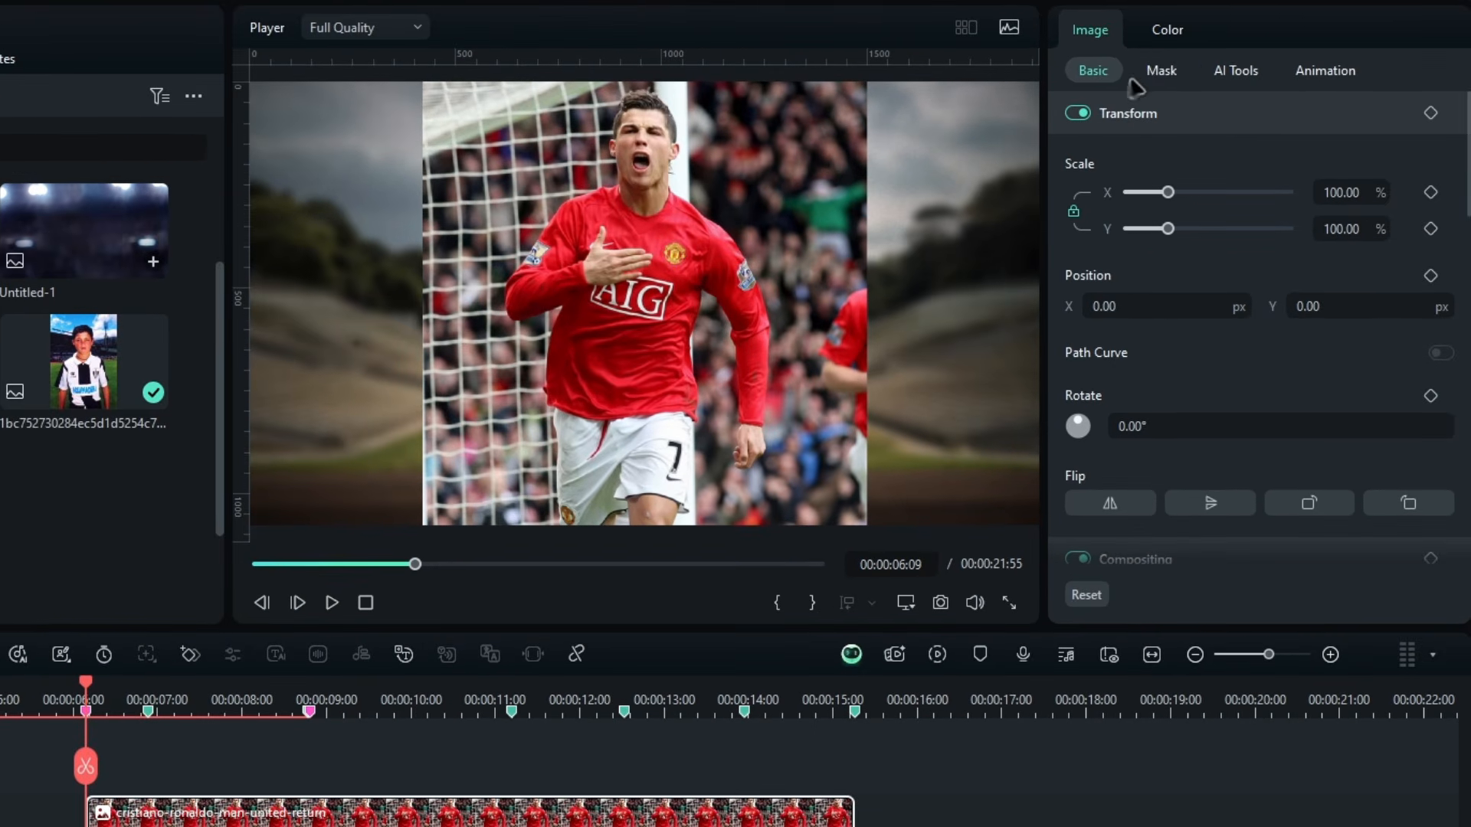
{"action": "left_click", "coordinate": [1236, 70]}
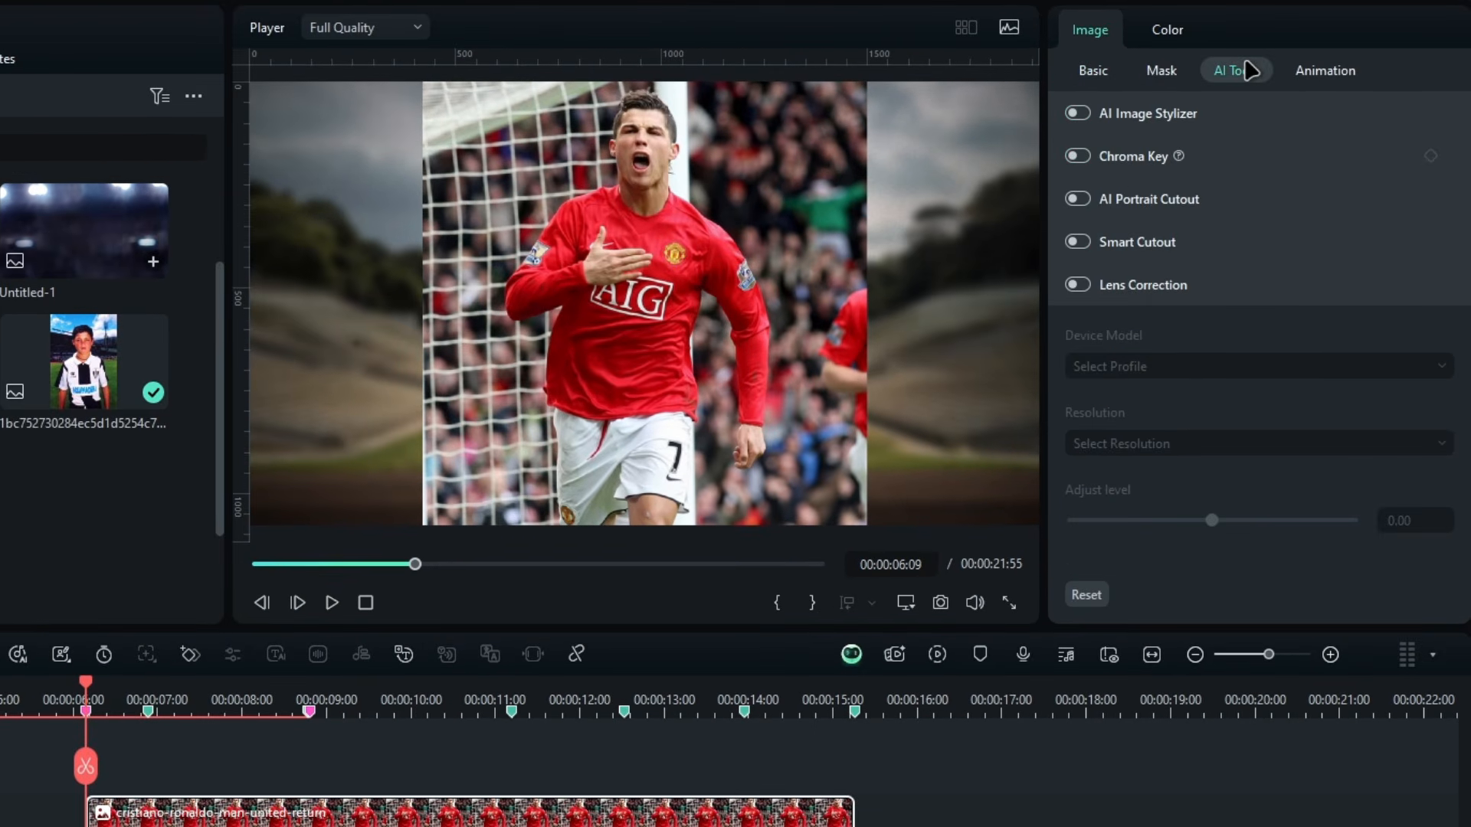
{"action": "left_click", "coordinate": [1079, 200]}
{"action": "left_click", "coordinate": [1094, 70]}
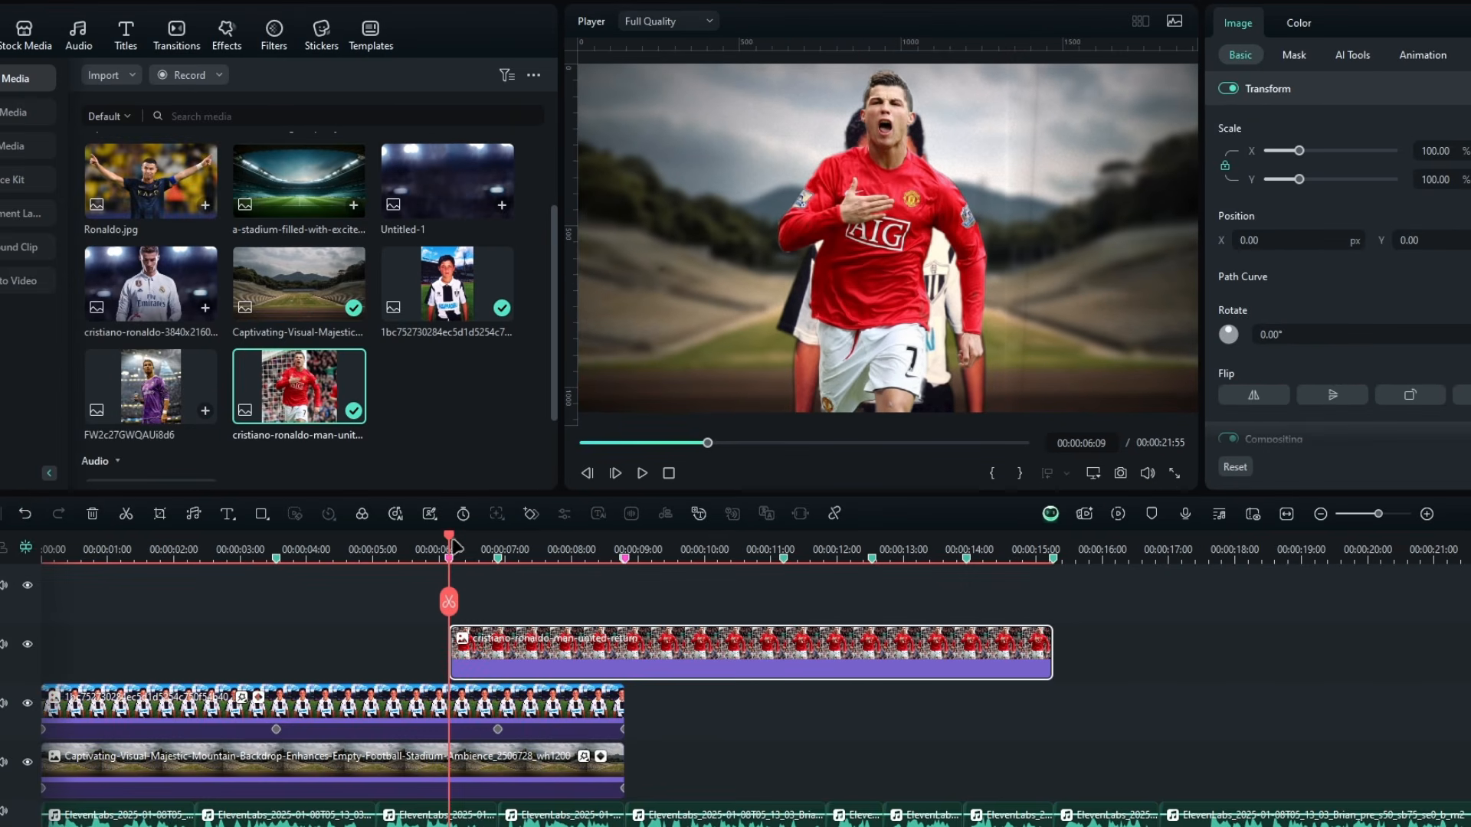
At the 00:00:08:48 marker, set the red-shirt cutout's scale to 120% and position Y to -134, and add a transform keyframe
{"action": "left_click_drag", "start_coordinate": [456, 546], "coordinate": [525, 547]}
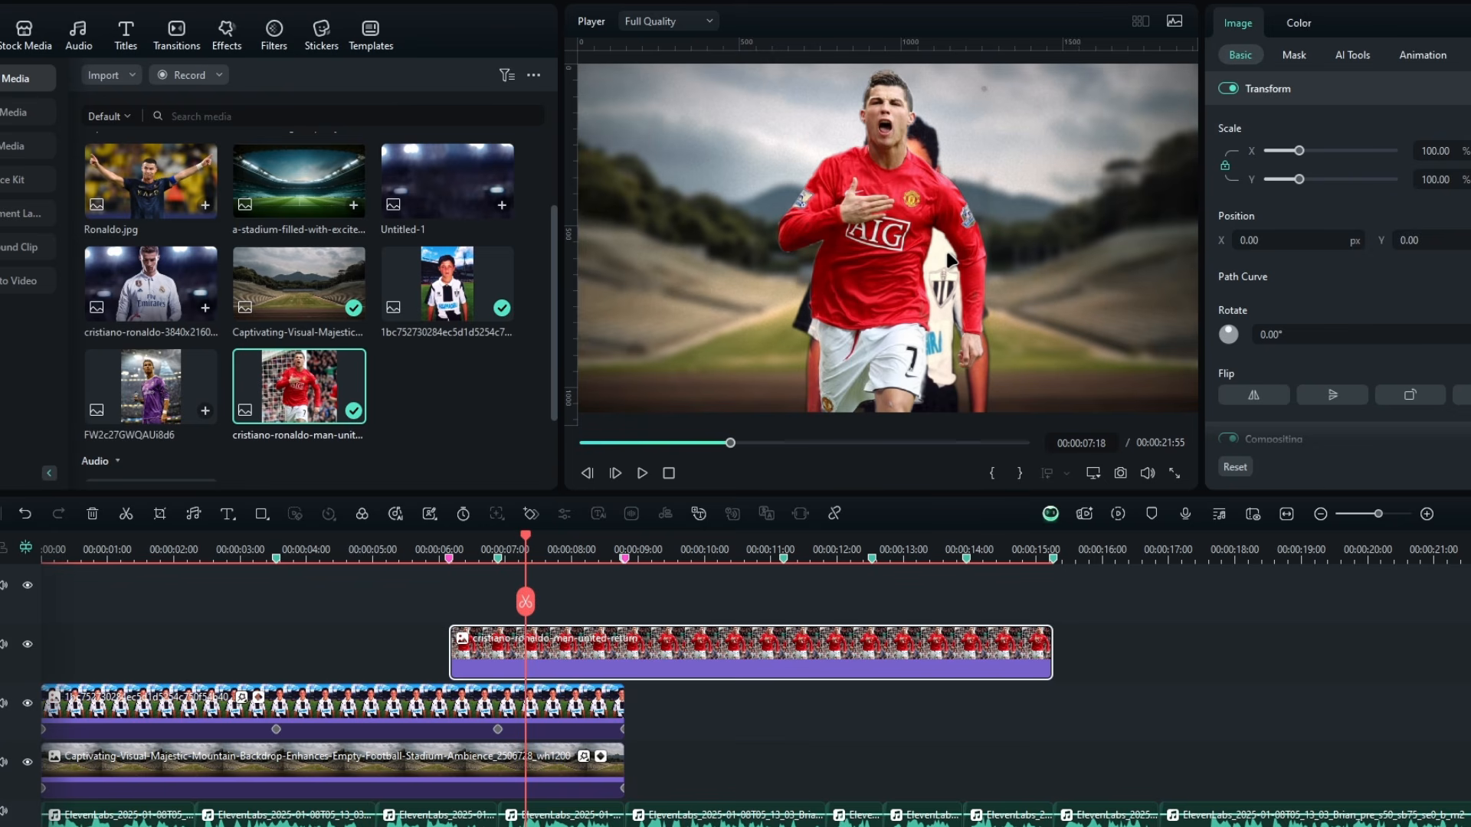
{"action": "left_click", "coordinate": [624, 563]}
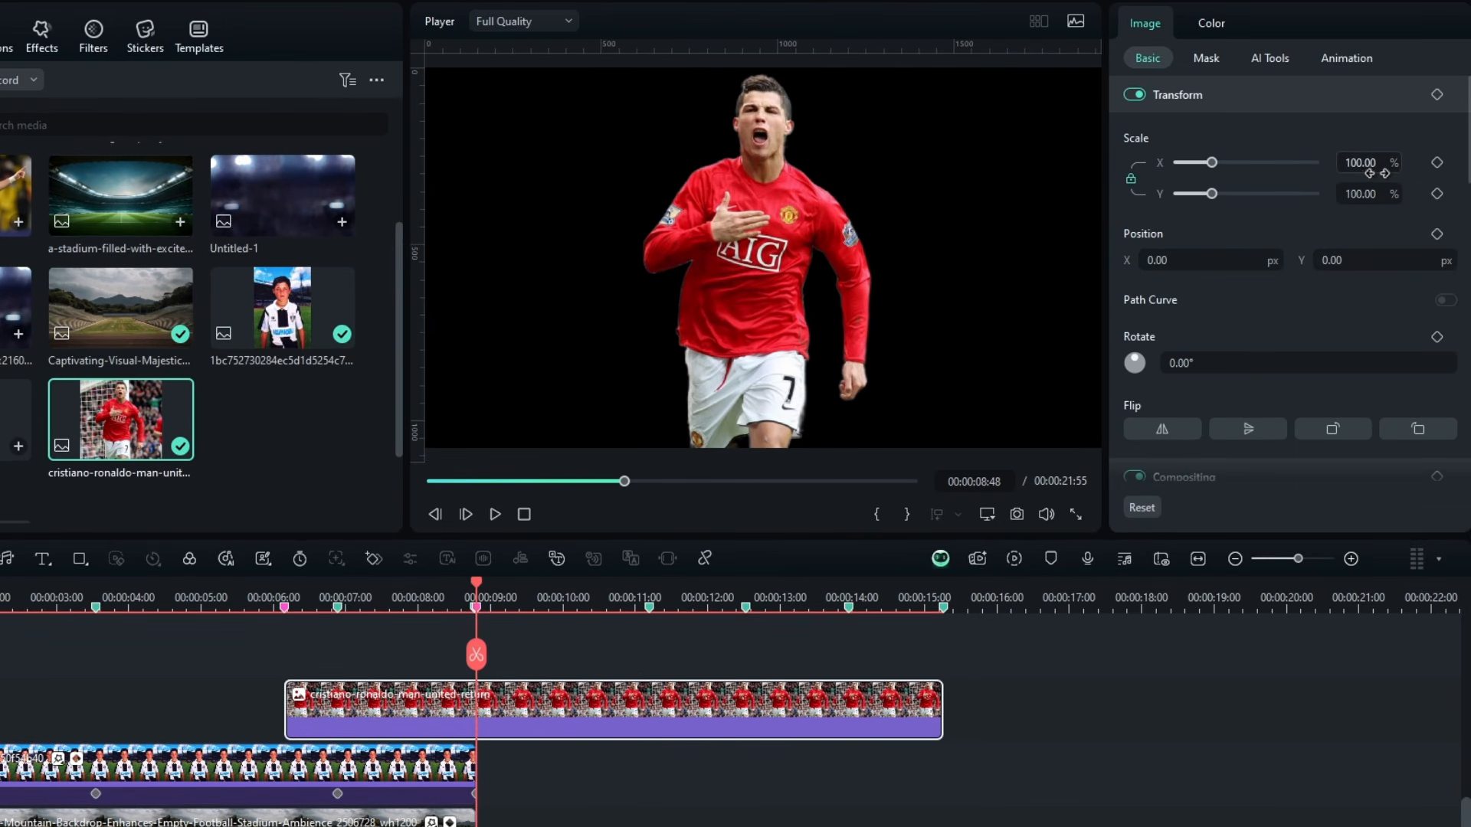
{"action": "key", "text": "Return"}
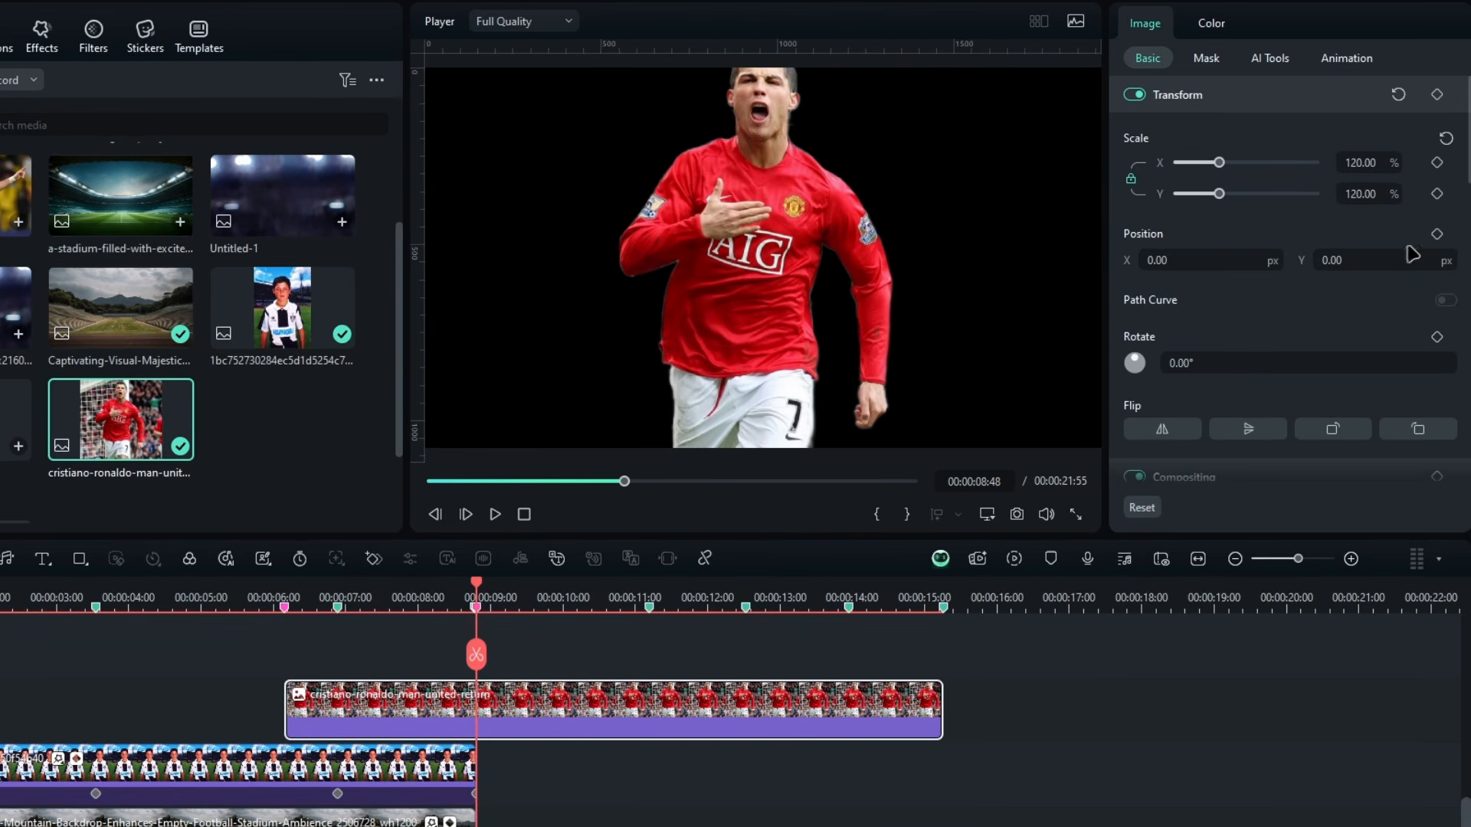
{"action": "left_click_drag", "start_coordinate": [1409, 252], "coordinate": [1306, 253]}
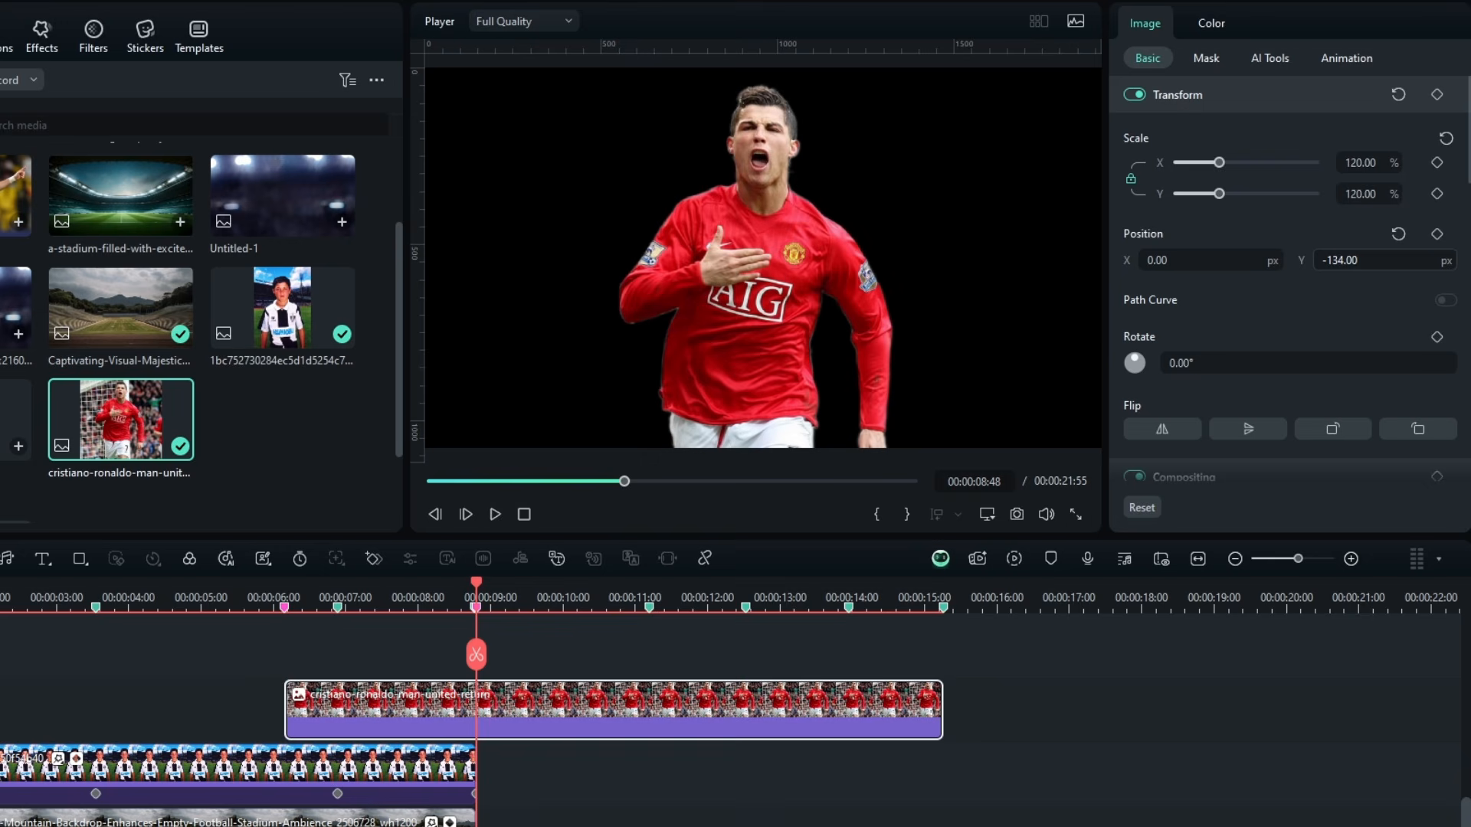
{"action": "left_click", "coordinate": [1437, 164]}
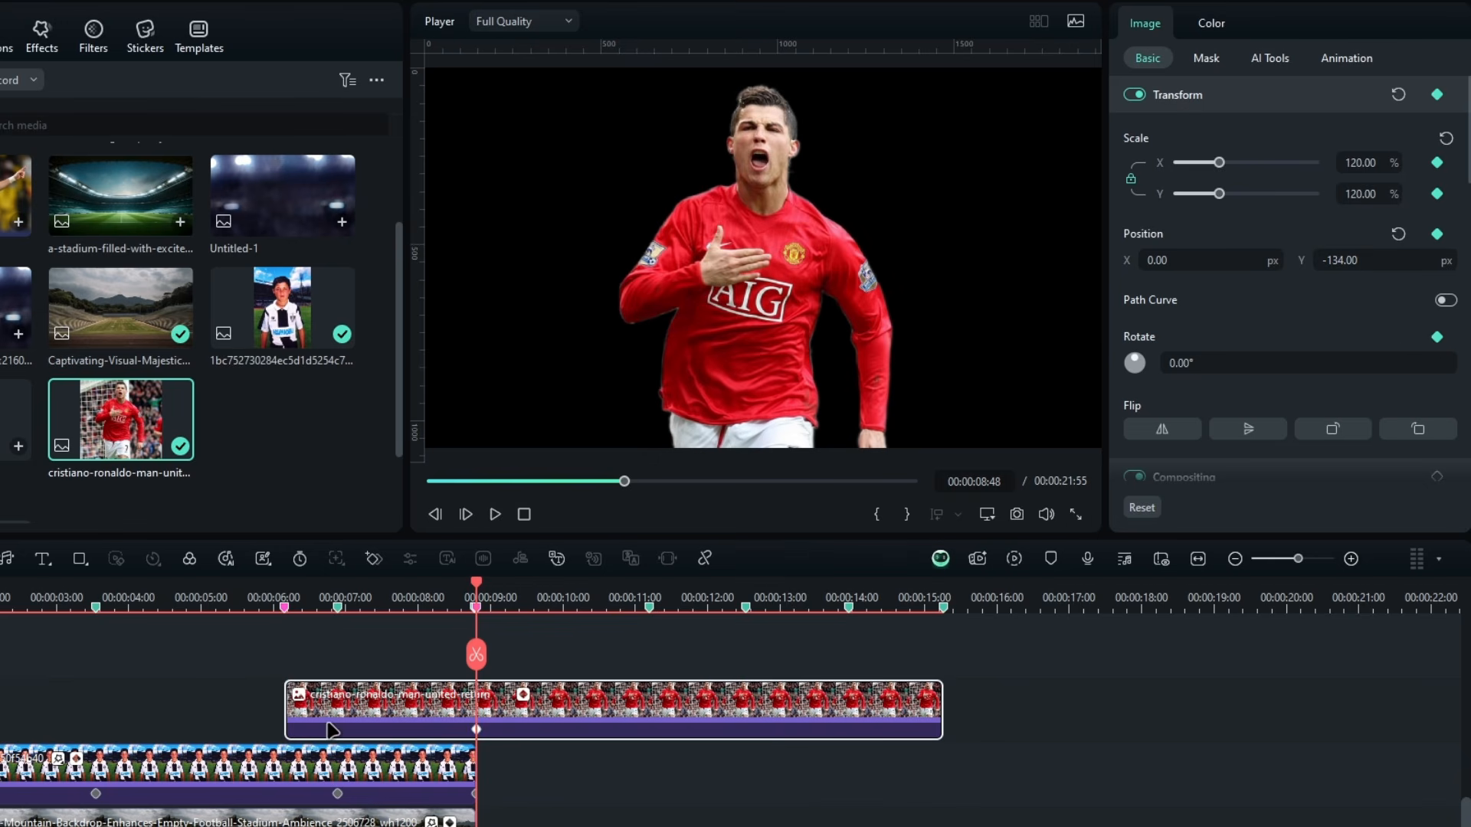
At the start of the red-shirt clip, 00:00:06:09, set its scale to 400%
{"action": "key", "text": "Up"}
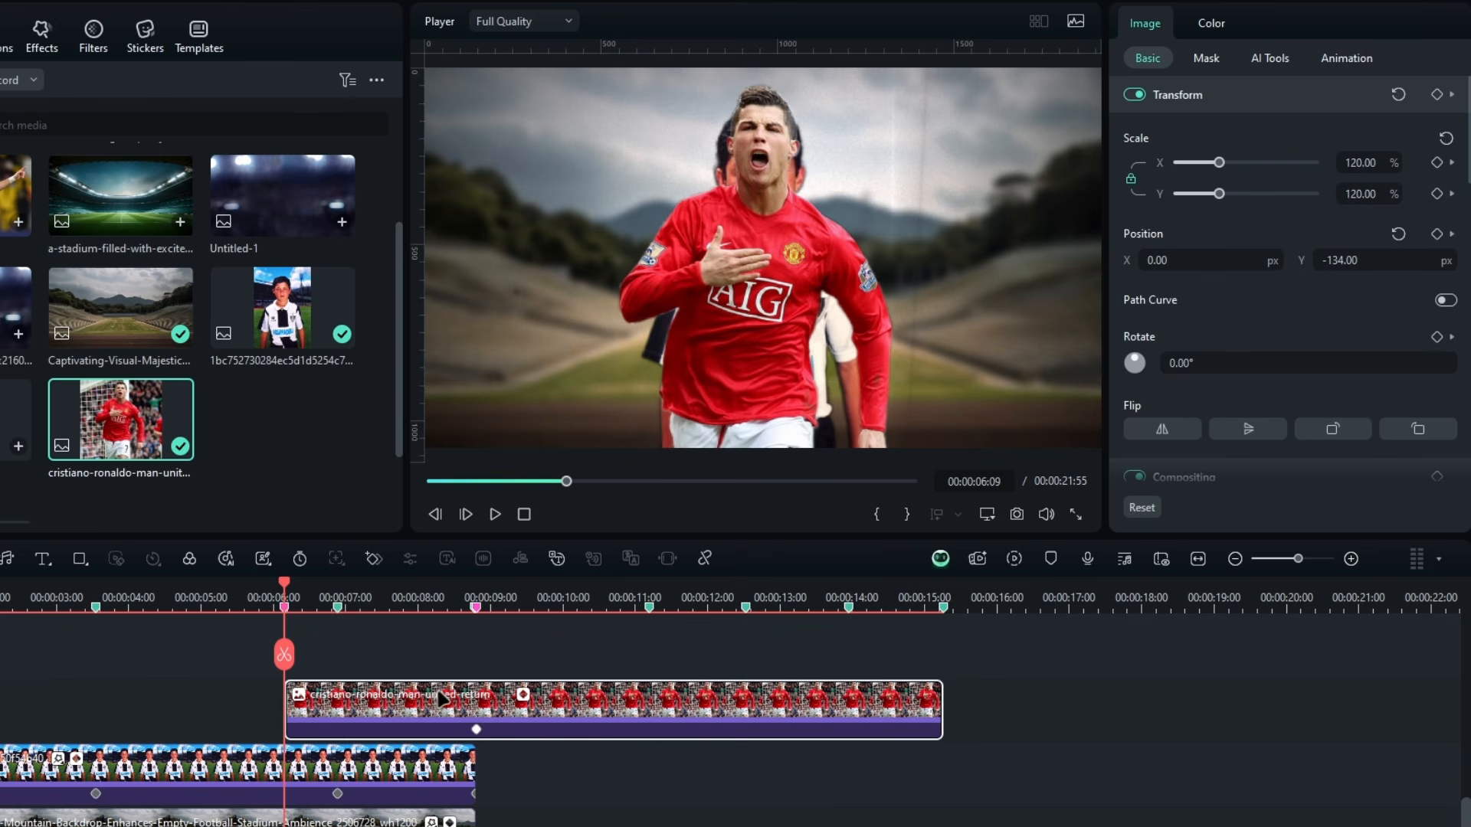
{"action": "scroll", "coordinate": [789, 351], "scroll_direction": "down", "scroll_amount": 3}
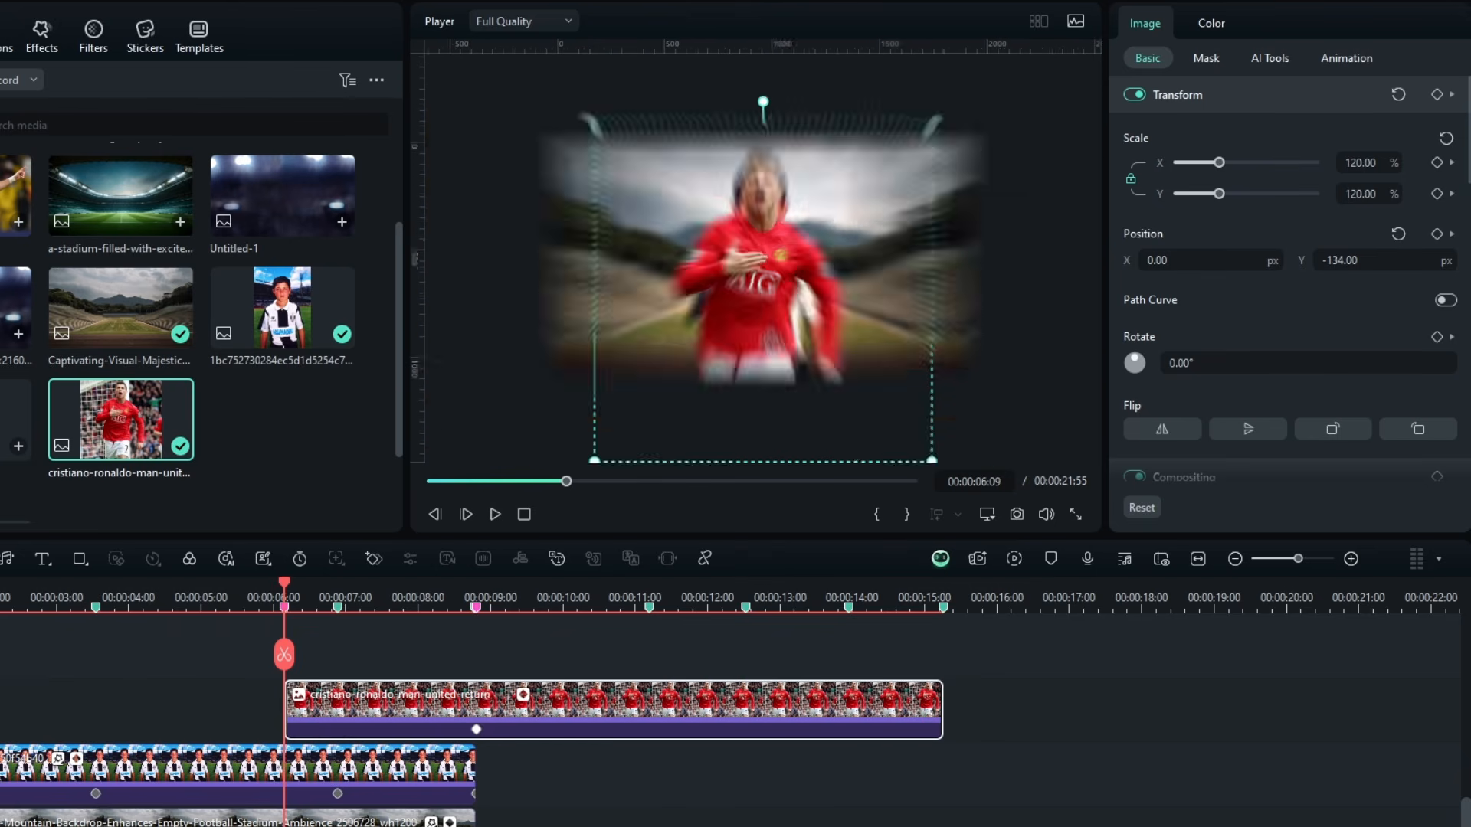
{"action": "left_click", "coordinate": [1377, 164]}
{"action": "type", "text": "400"}
{"action": "key", "text": "Return"}
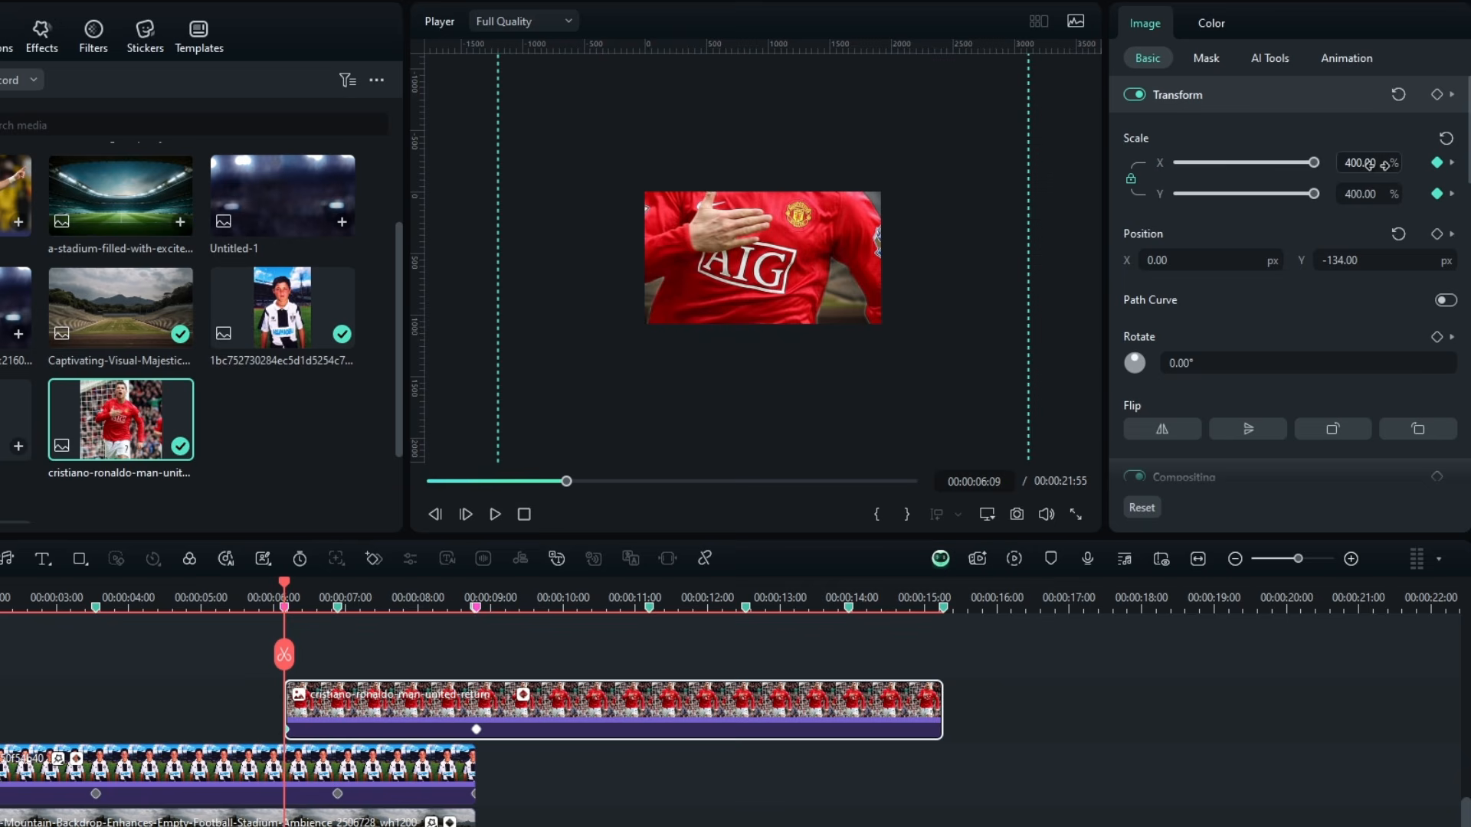
Rotate the red-shirt cutout to -20° at the clip's start and move it out of frame to about X -1832, Y -1416
{"action": "left_click", "coordinate": [1261, 365]}
{"action": "type", "text": "-27"}
{"action": "key", "text": "Return"}
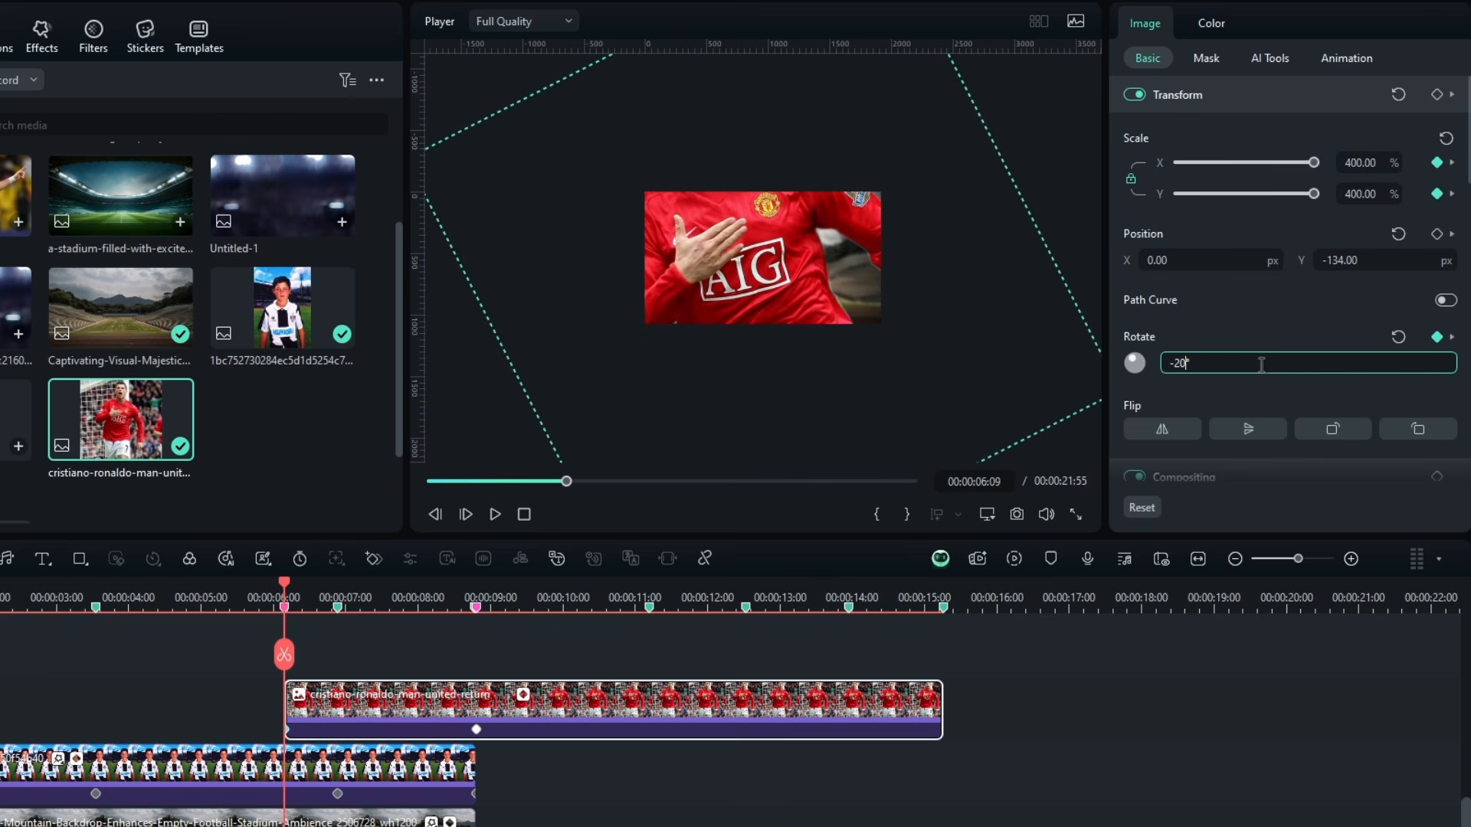
{"action": "type", "text": "-20"}
{"action": "key", "text": "Return"}
{"action": "left_click_drag", "start_coordinate": [775, 224], "coordinate": [546, 382]}
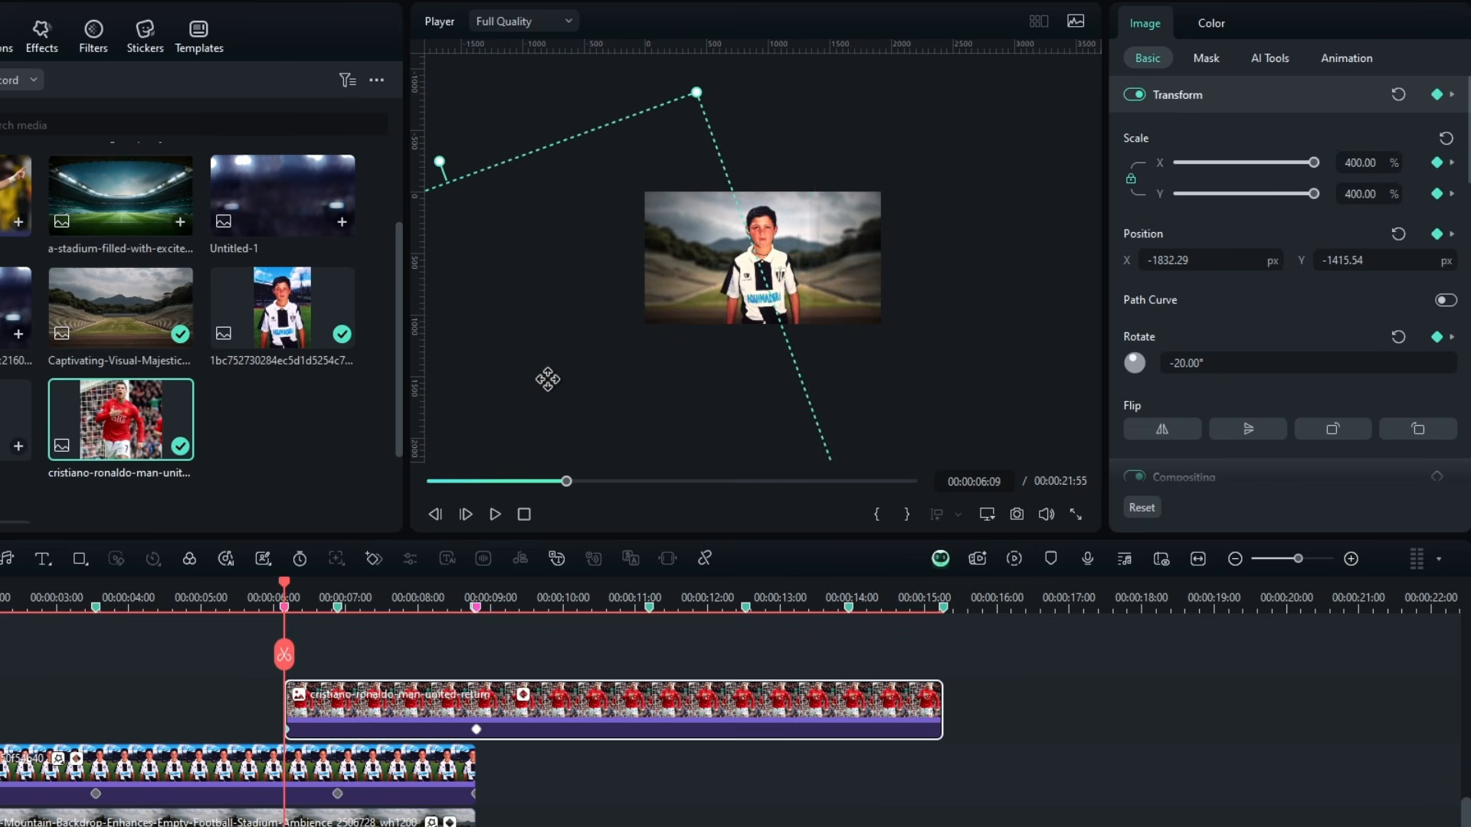
Fit the preview to the frame, open the red-shirt clip's keyframe graph and select all Scale X keyframes
{"action": "left_click_drag", "start_coordinate": [286, 584], "coordinate": [396, 610]}
{"action": "left_click", "coordinate": [986, 514]}
{"action": "left_click", "coordinate": [1241, 621]}
{"action": "left_click", "coordinate": [524, 694]}
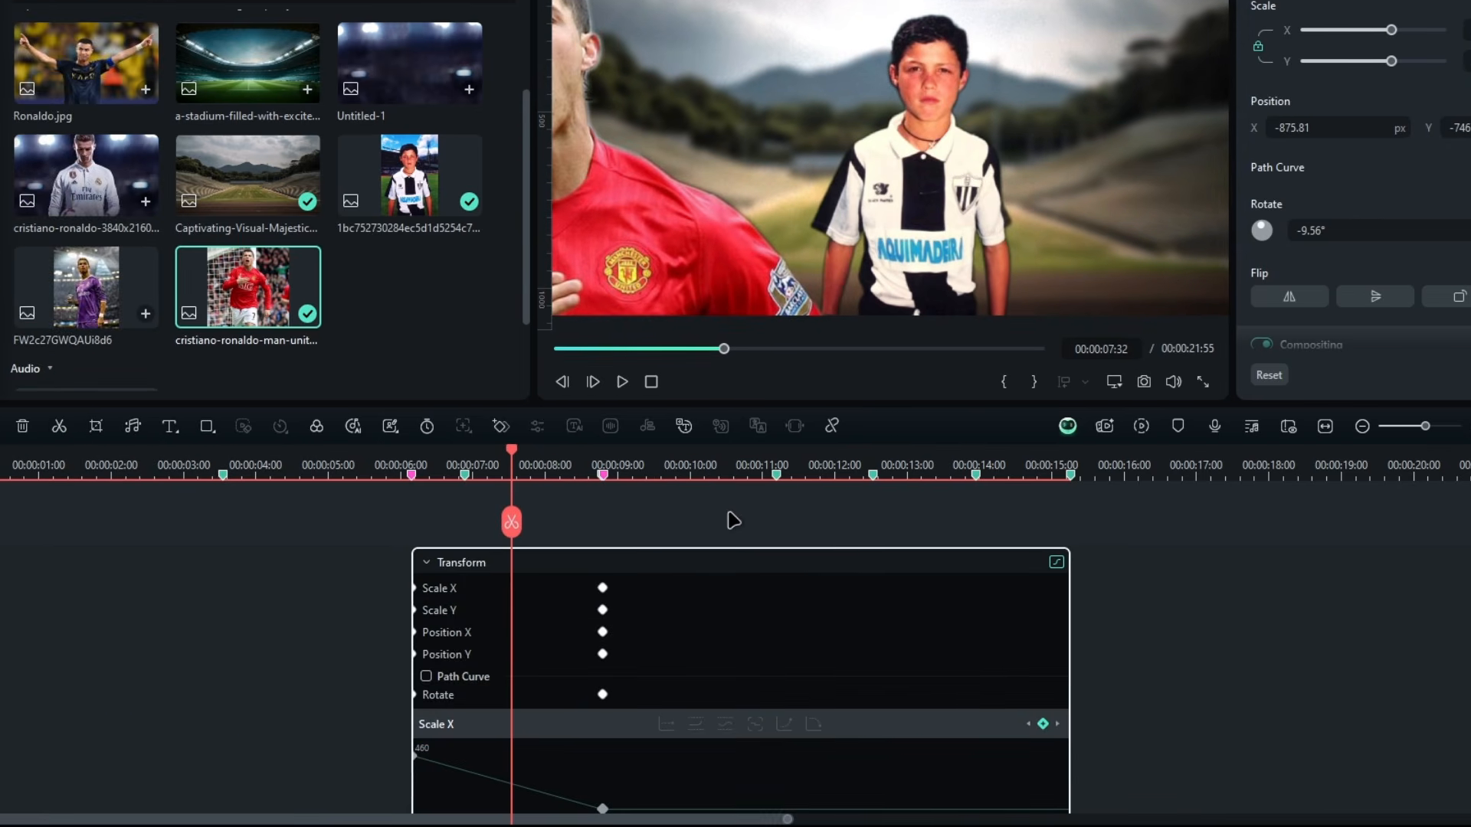
{"action": "right_click", "coordinate": [602, 713]}
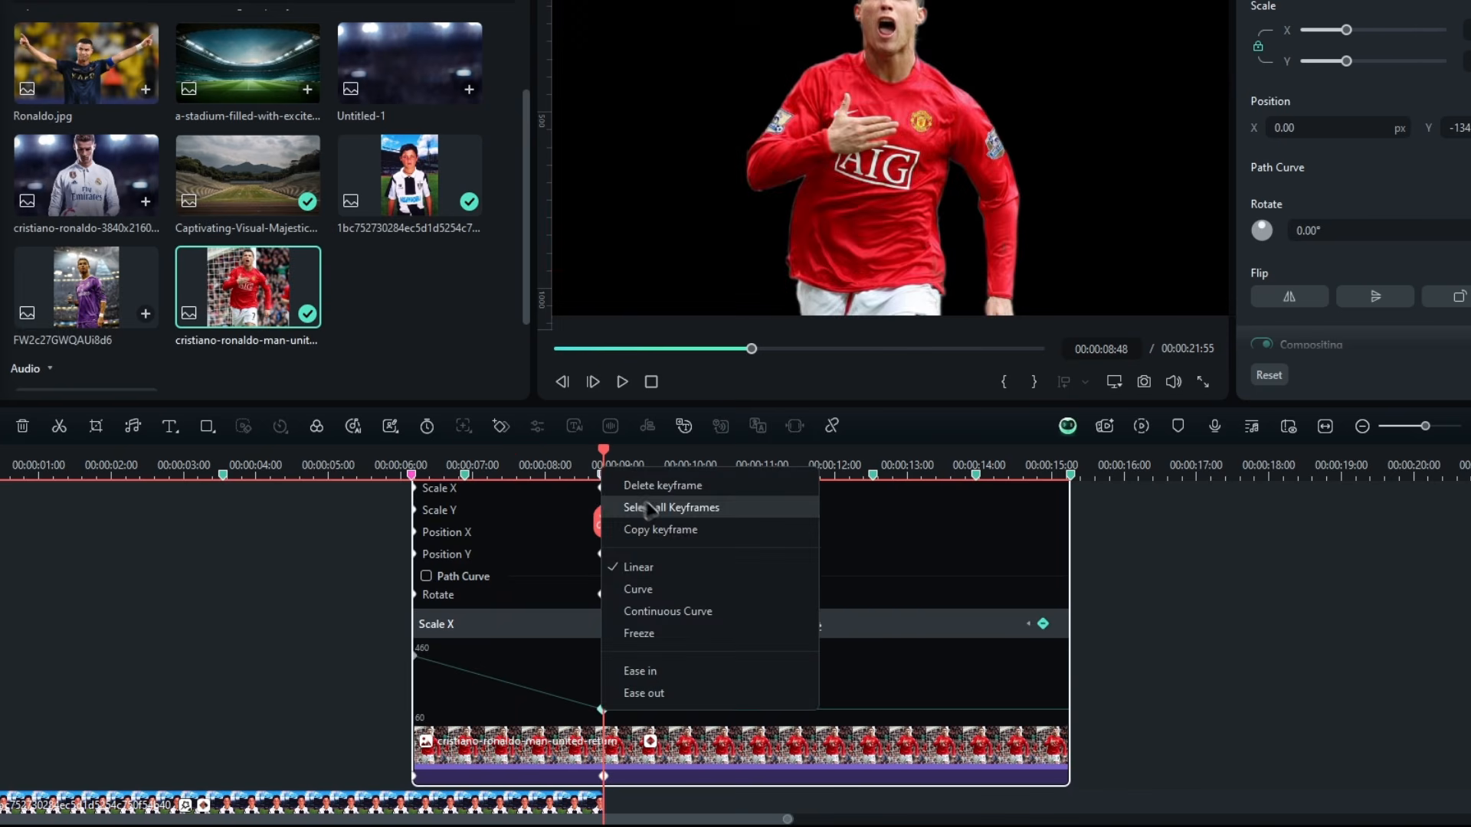
{"action": "left_click", "coordinate": [635, 507]}
Select all Position X keyframes and all Rotate keyframes in the red-shirt clip's graph for curve editing, and close the graph
{"action": "left_click", "coordinate": [455, 533]}
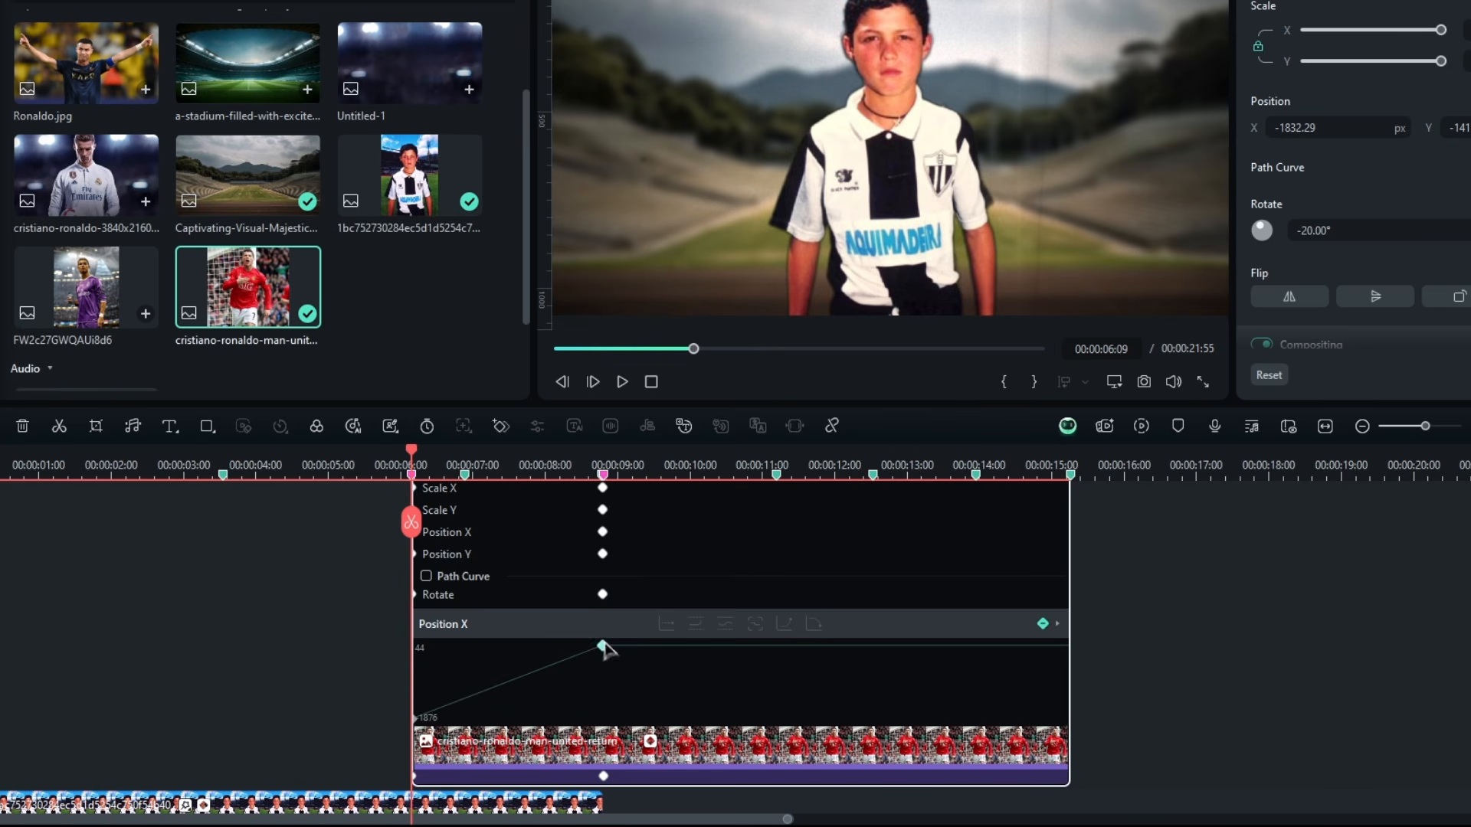
{"action": "right_click", "coordinate": [602, 644]}
{"action": "left_click", "coordinate": [660, 443]}
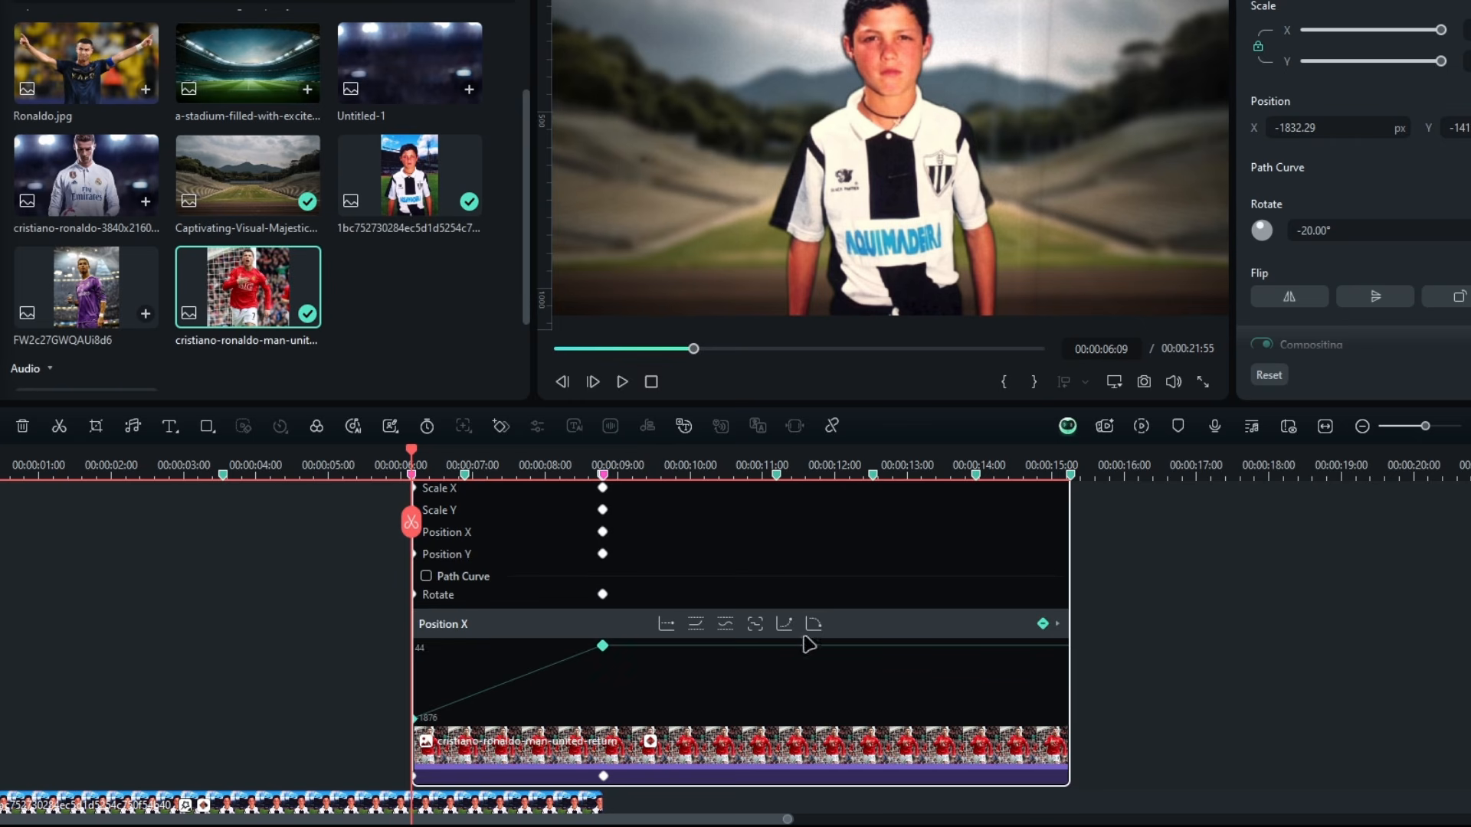
{"action": "right_click", "coordinate": [602, 644]}
{"action": "left_click", "coordinate": [665, 420]}
{"action": "left_click", "coordinate": [457, 595]}
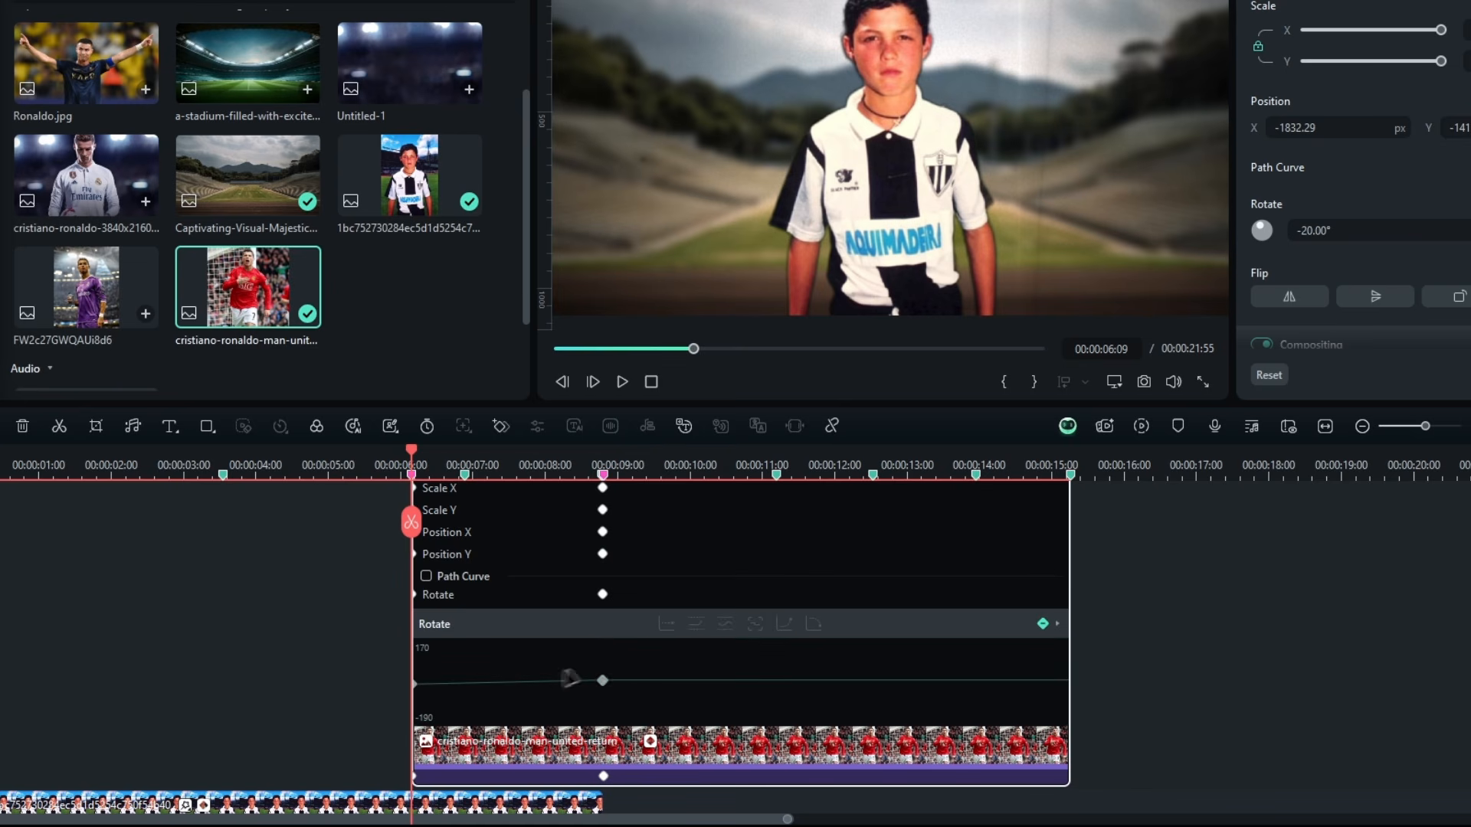
{"action": "right_click", "coordinate": [602, 680]}
{"action": "left_click", "coordinate": [660, 481]}
{"action": "left_click", "coordinate": [650, 741]}
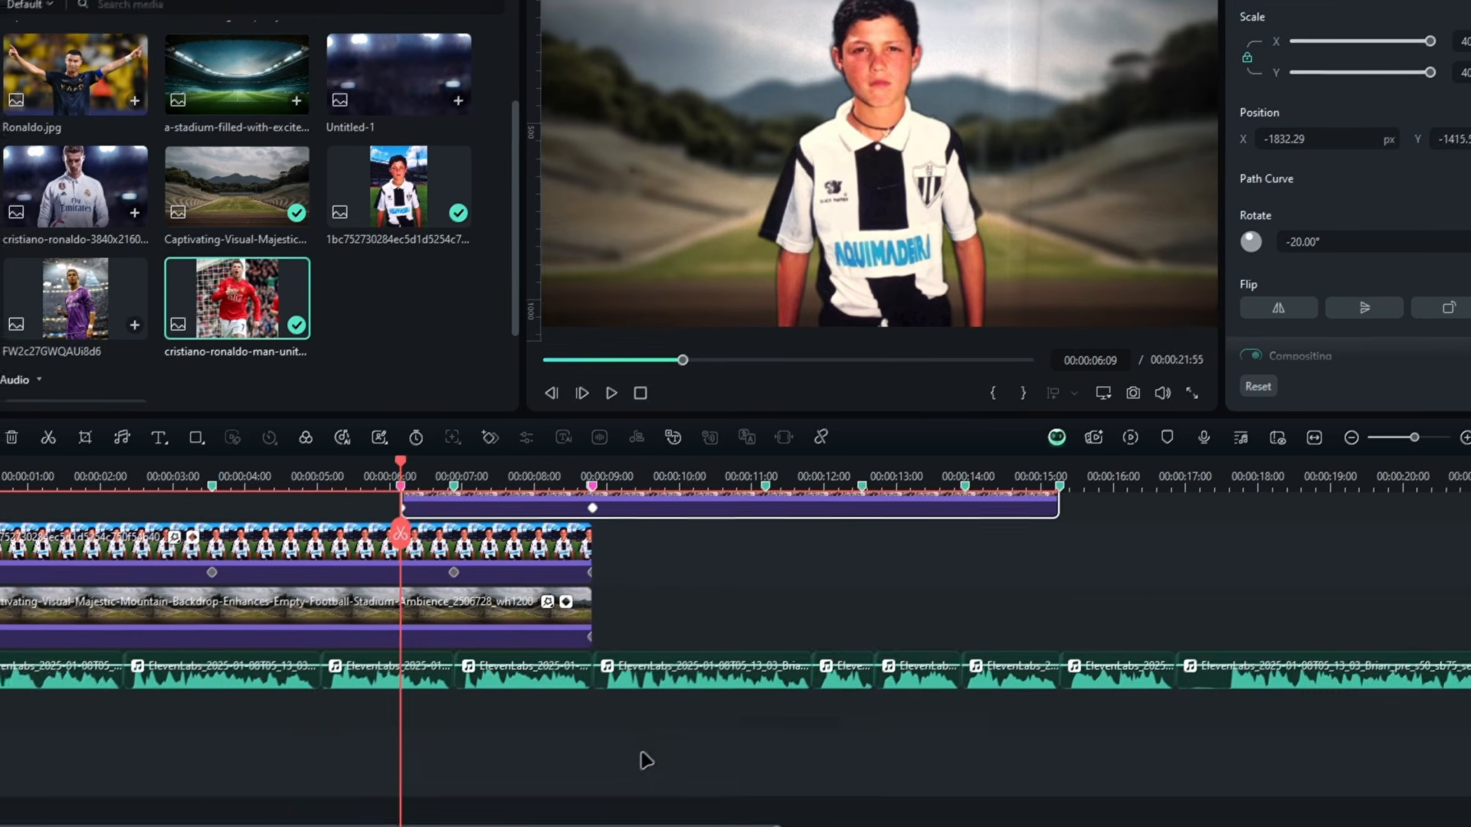
Play the sequence from about 00:00:05:14 to review the red-shirt cutout's entrance
{"action": "scroll", "coordinate": [674, 720], "scroll_direction": "up", "scroll_amount": 2}
{"action": "left_click_drag", "start_coordinate": [409, 459], "coordinate": [386, 455]}
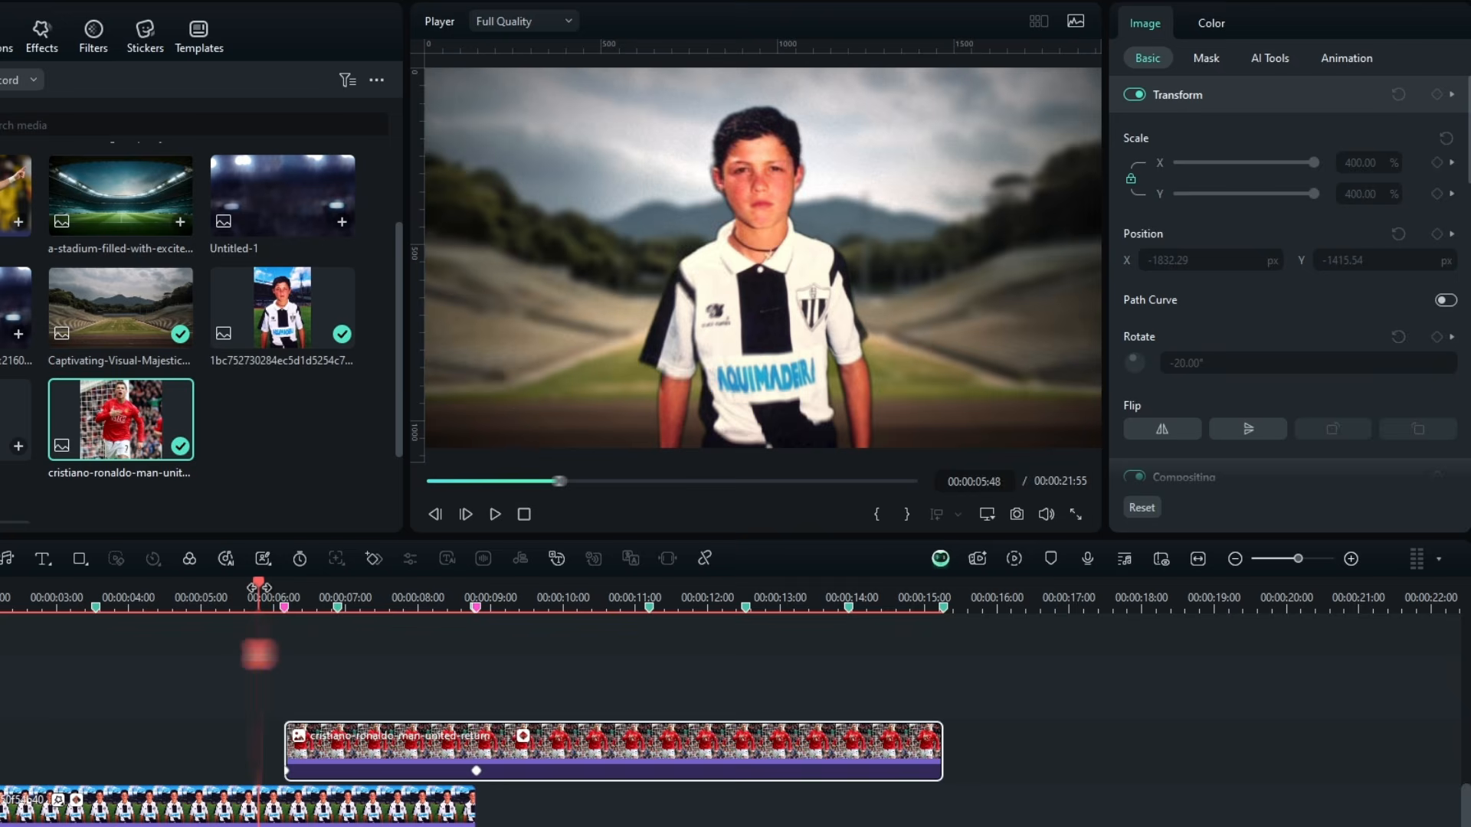
{"action": "left_click_drag", "start_coordinate": [259, 587], "coordinate": [220, 588]}
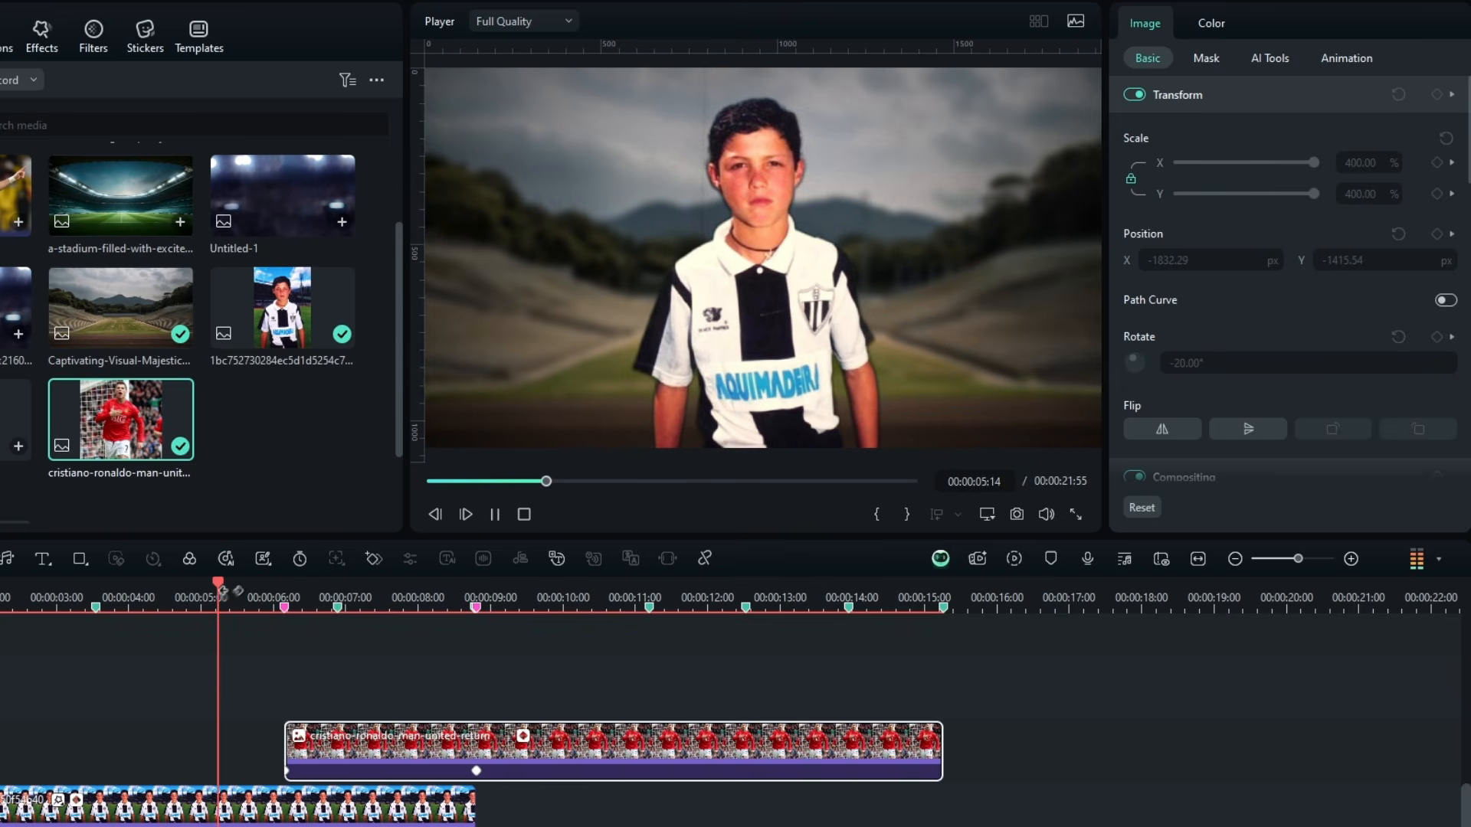
{"action": "key", "text": "space"}
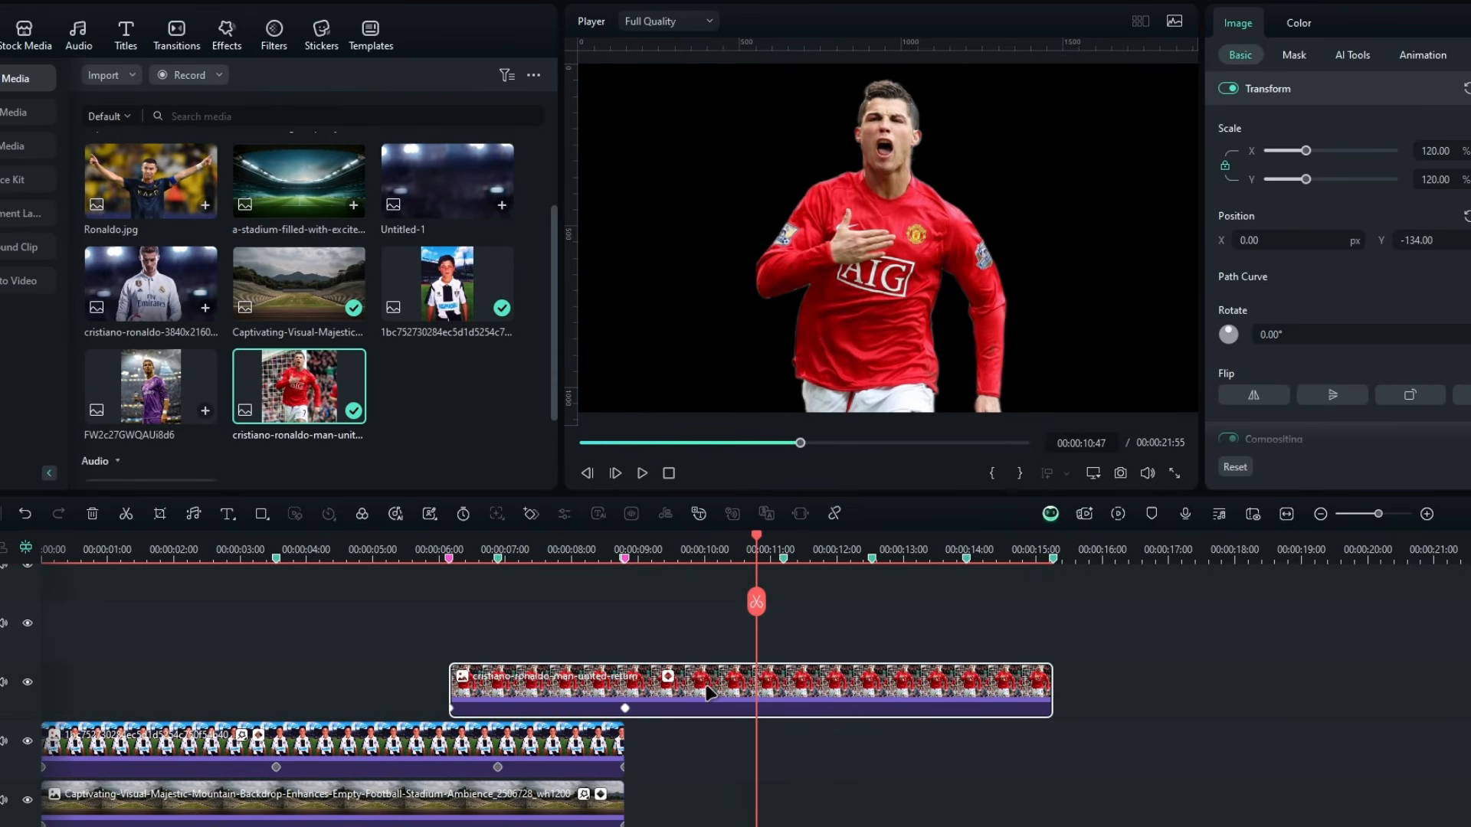
Move the red-shirt cutout up one track and place the green stadium image beneath it, spanning 00:00:08:00 to the cutout's end
{"action": "left_click_drag", "start_coordinate": [749, 678], "coordinate": [674, 673]}
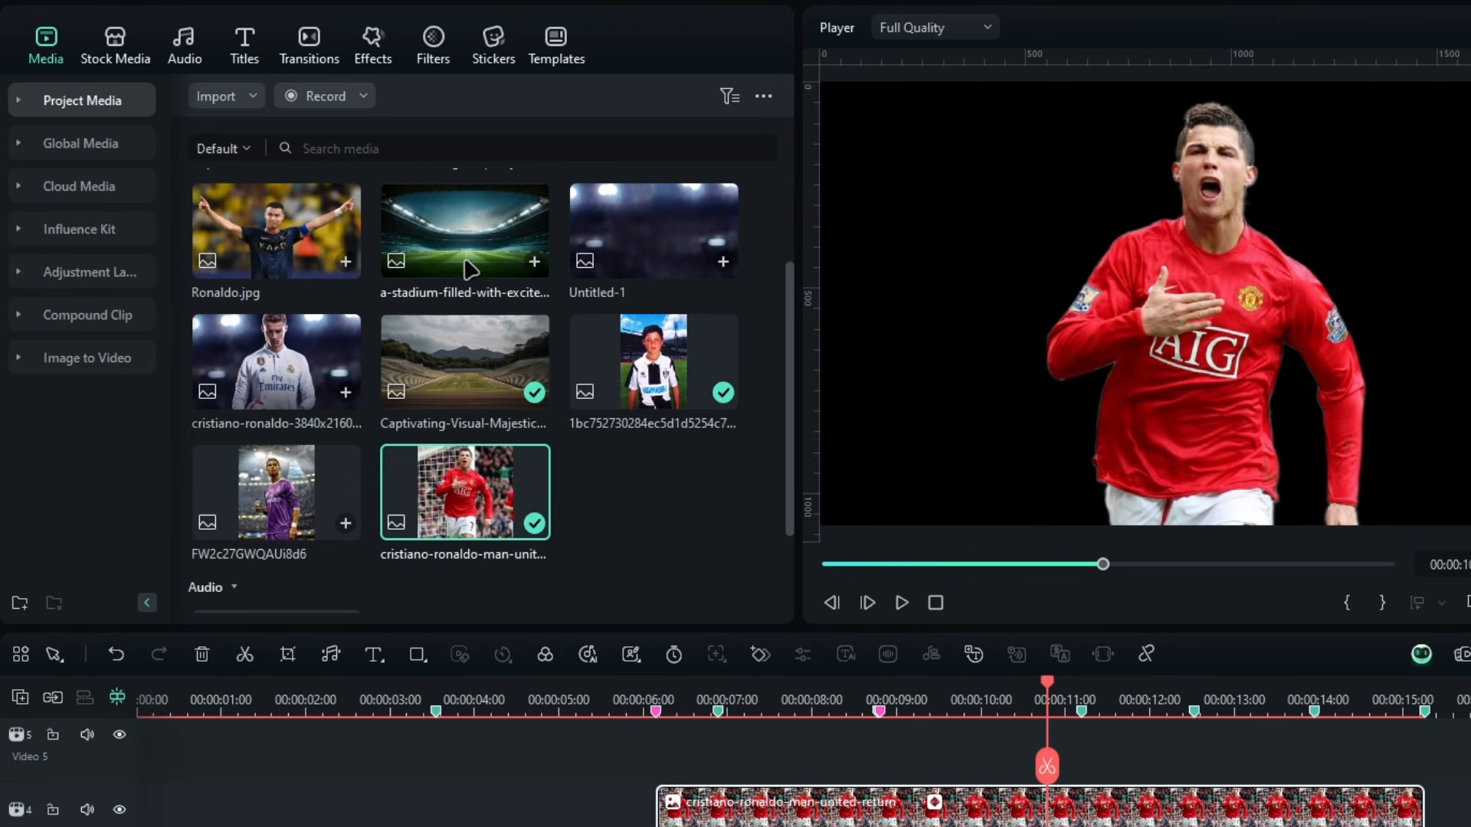
{"action": "left_click_drag", "start_coordinate": [467, 268], "coordinate": [462, 656]}
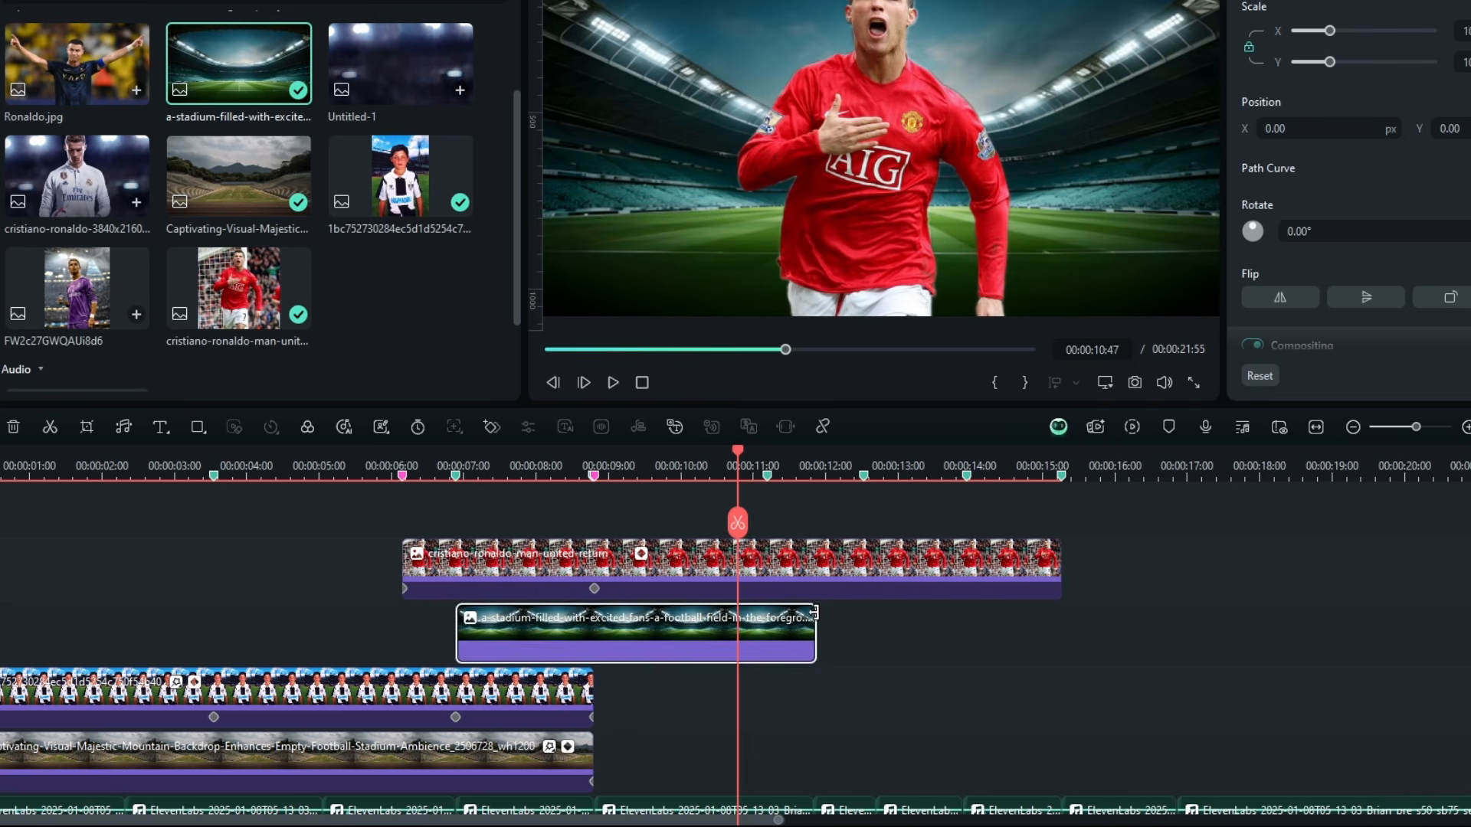
{"action": "left_click_drag", "start_coordinate": [814, 613], "coordinate": [1060, 613]}
{"action": "left_click_drag", "start_coordinate": [737, 490], "coordinate": [539, 490]}
{"action": "left_click_drag", "start_coordinate": [459, 645], "coordinate": [538, 646]}
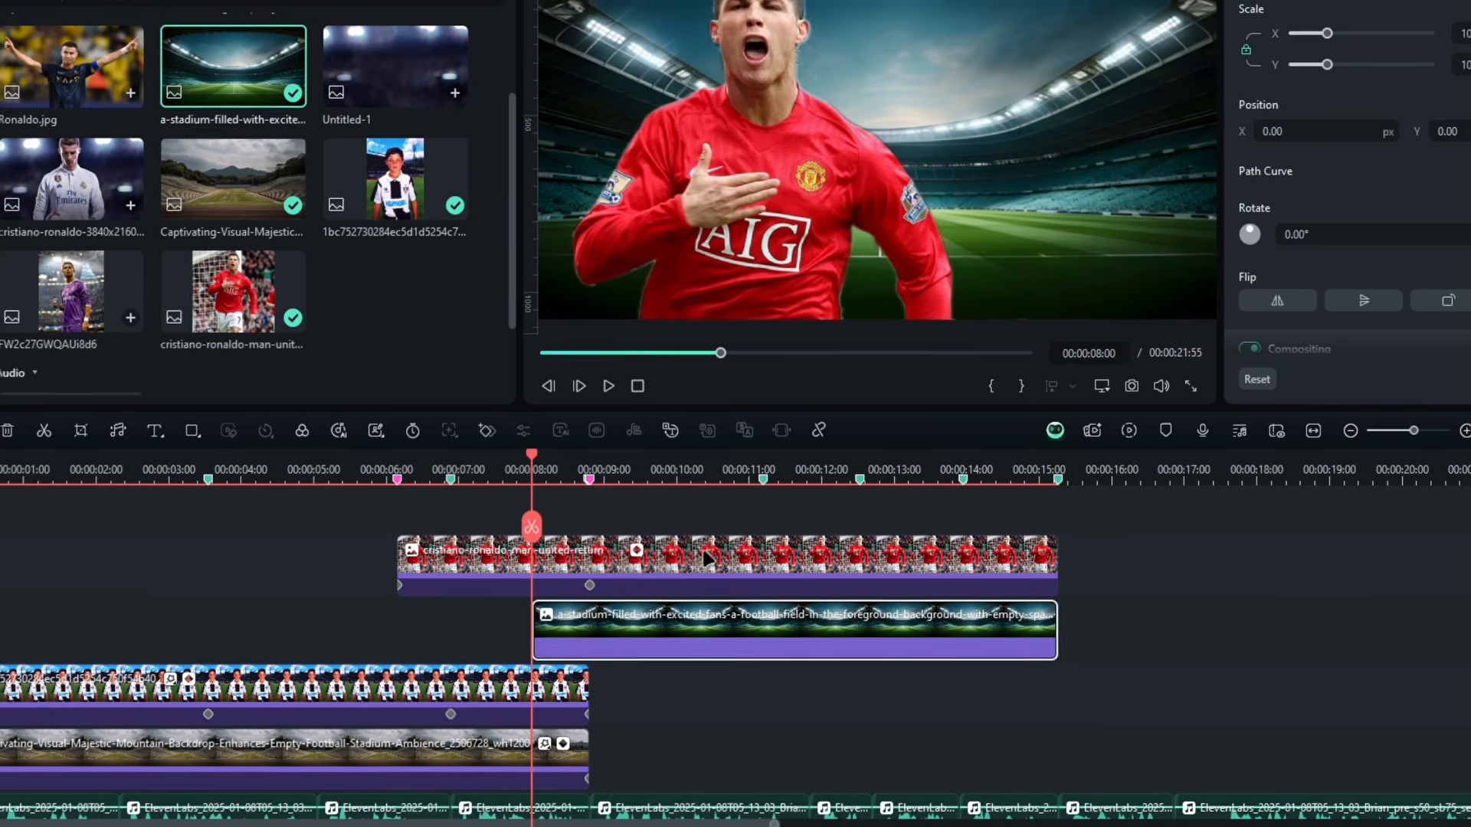
Set the scale of the green stadium clip to 130%
{"action": "type", "text": "130"}
{"action": "key", "text": "Return"}
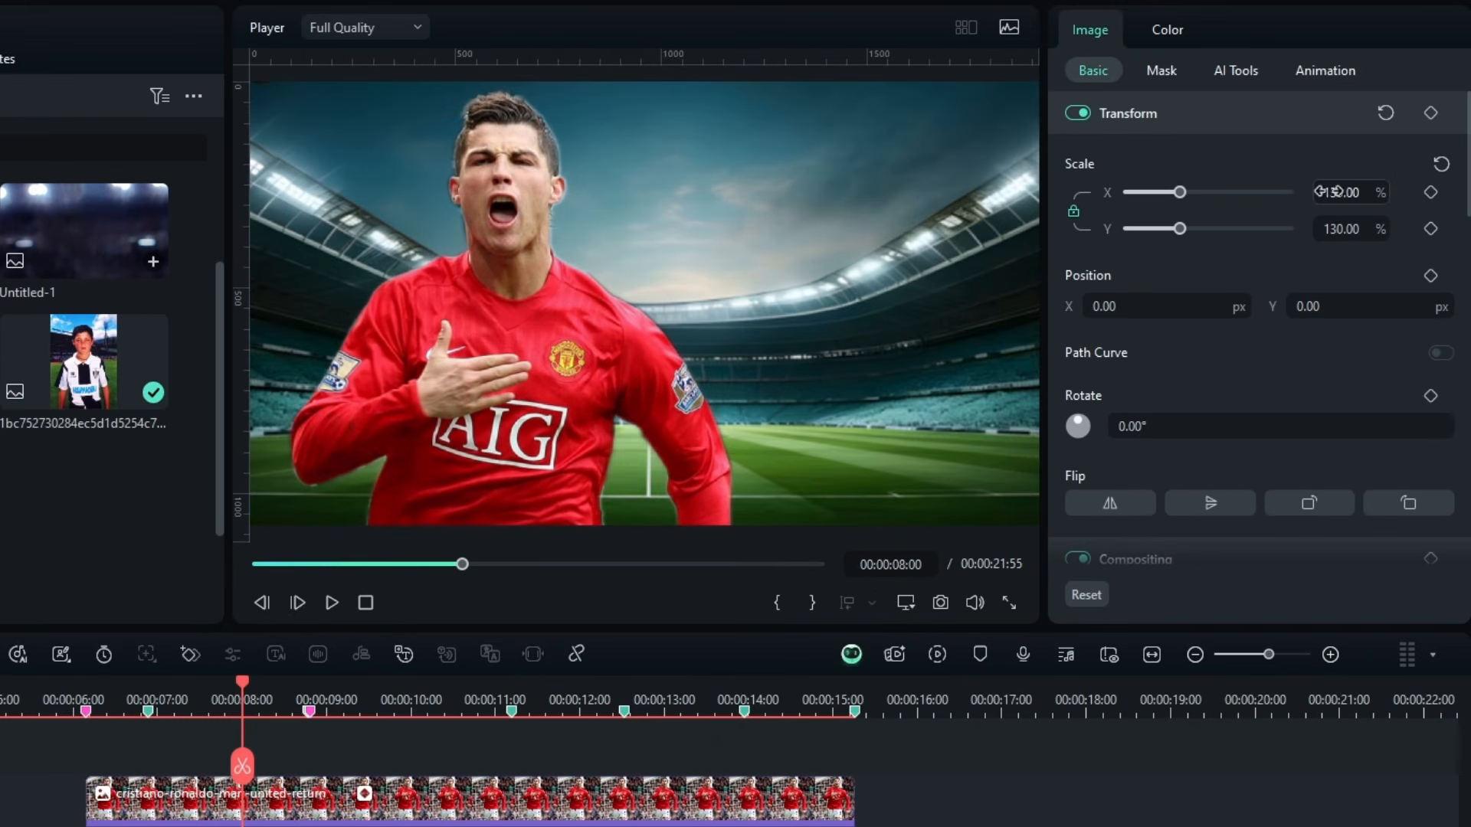
{"action": "scroll", "coordinate": [649, 699], "scroll_direction": "down", "scroll_amount": 1}
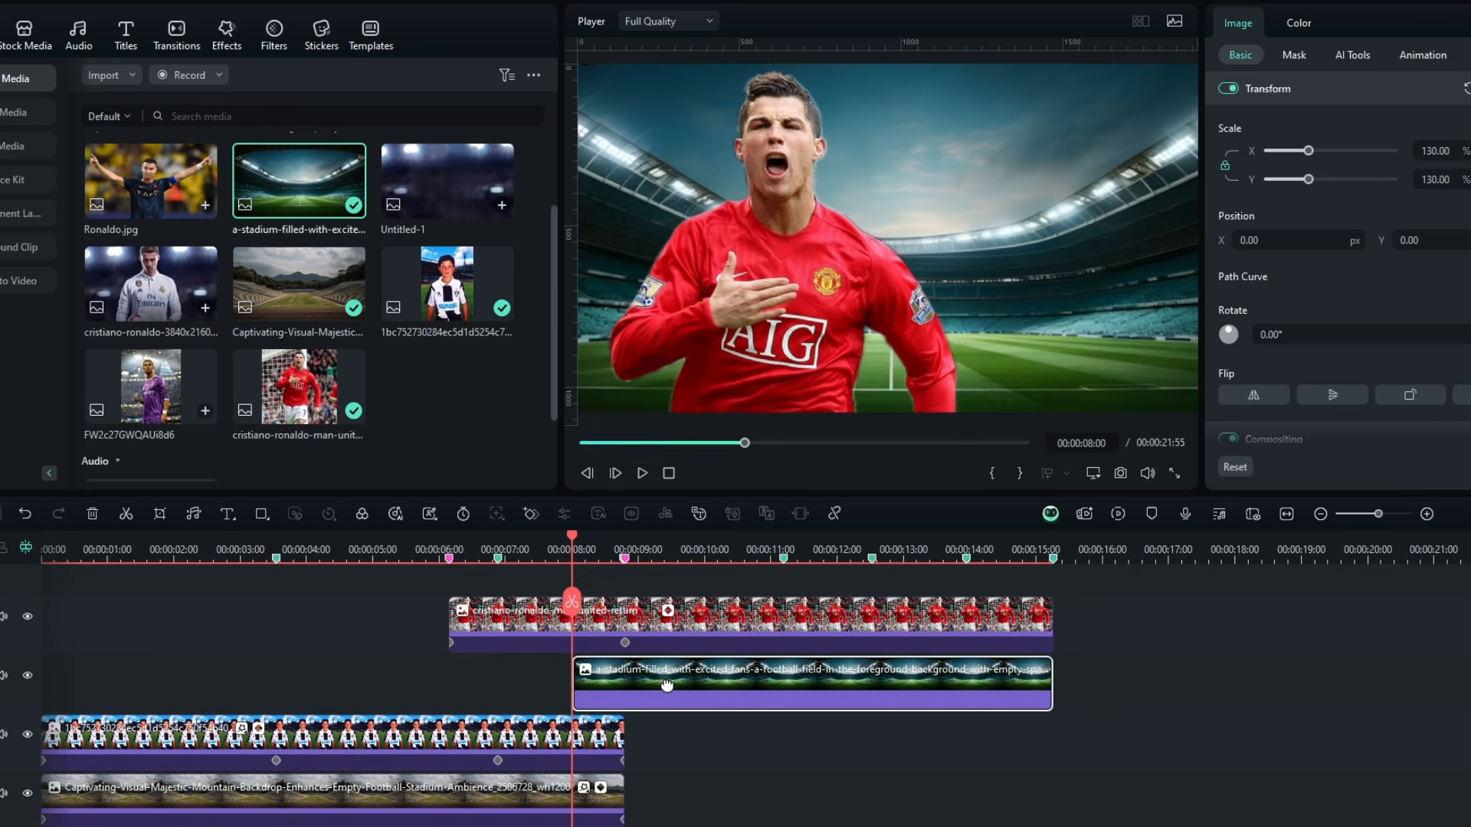
{"action": "scroll", "coordinate": [663, 682], "scroll_direction": "down", "scroll_amount": 1}
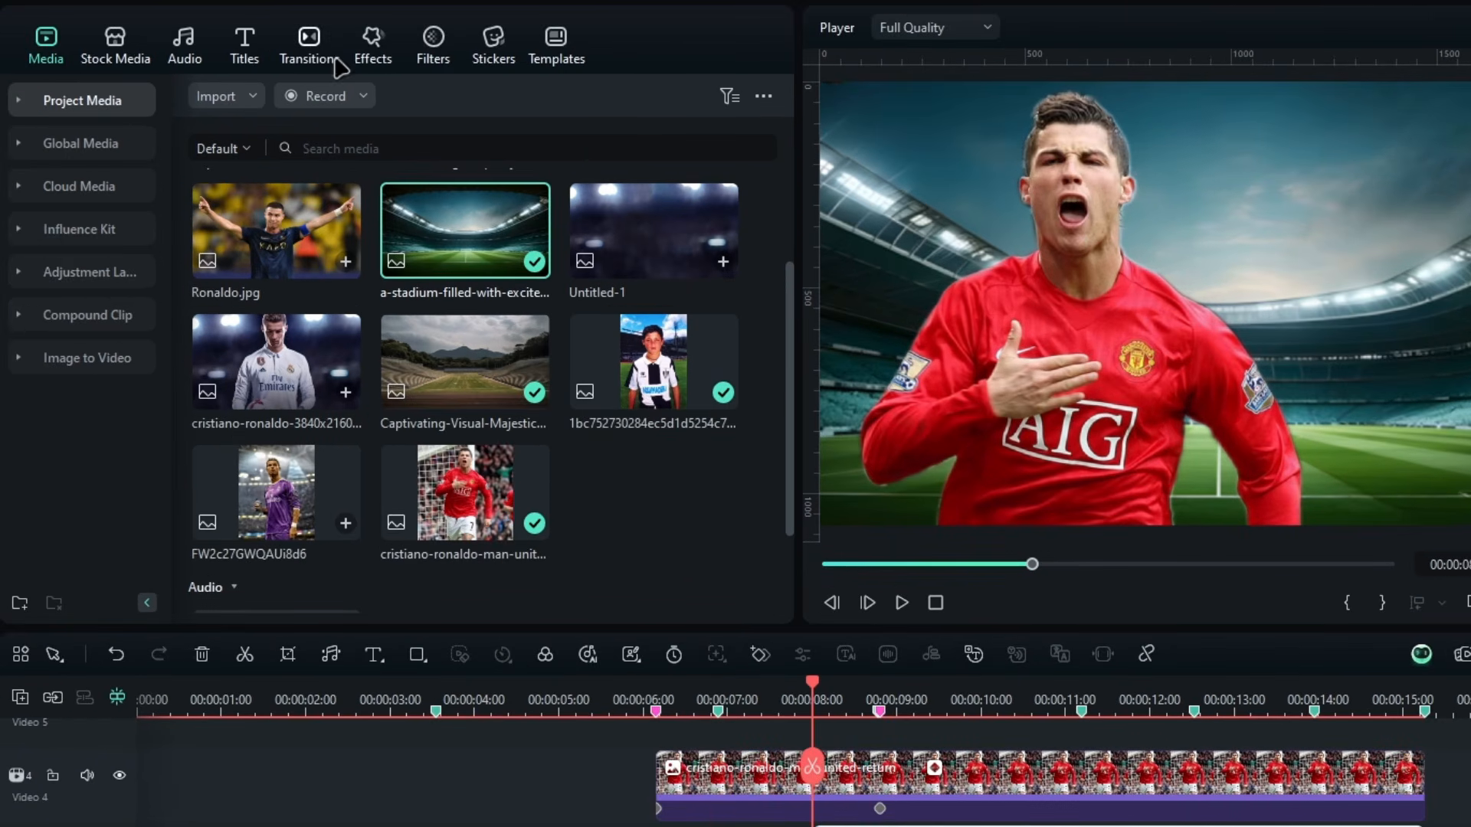
Apply the Glow Ink Left transition from the Brush category to the start of the green stadium clip
{"action": "left_click", "coordinate": [337, 61]}
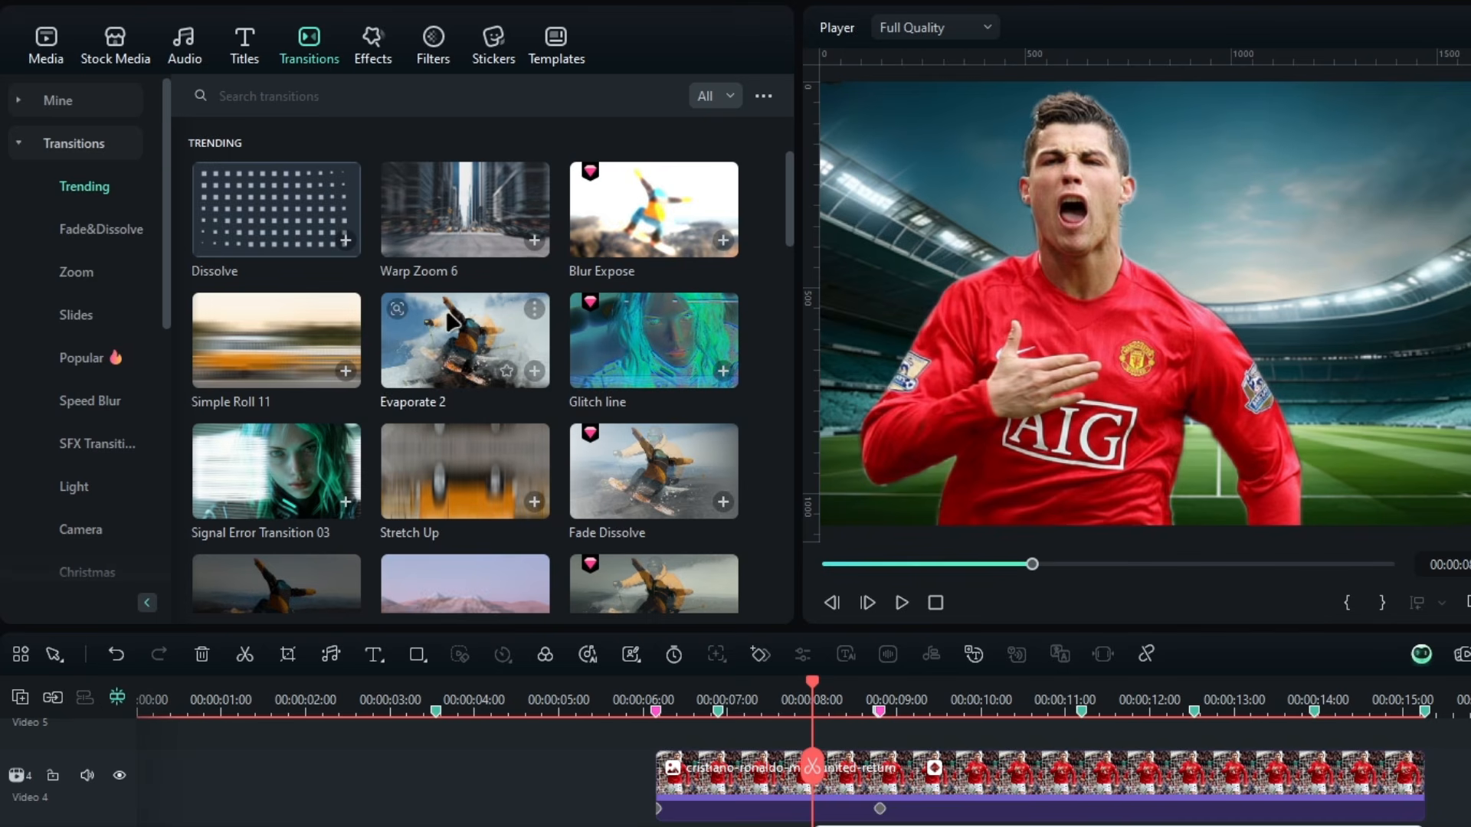
{"action": "left_click", "coordinate": [311, 96]}
{"action": "scroll", "coordinate": [165, 306], "scroll_direction": "down", "scroll_amount": 3}
{"action": "left_click", "coordinate": [107, 486]}
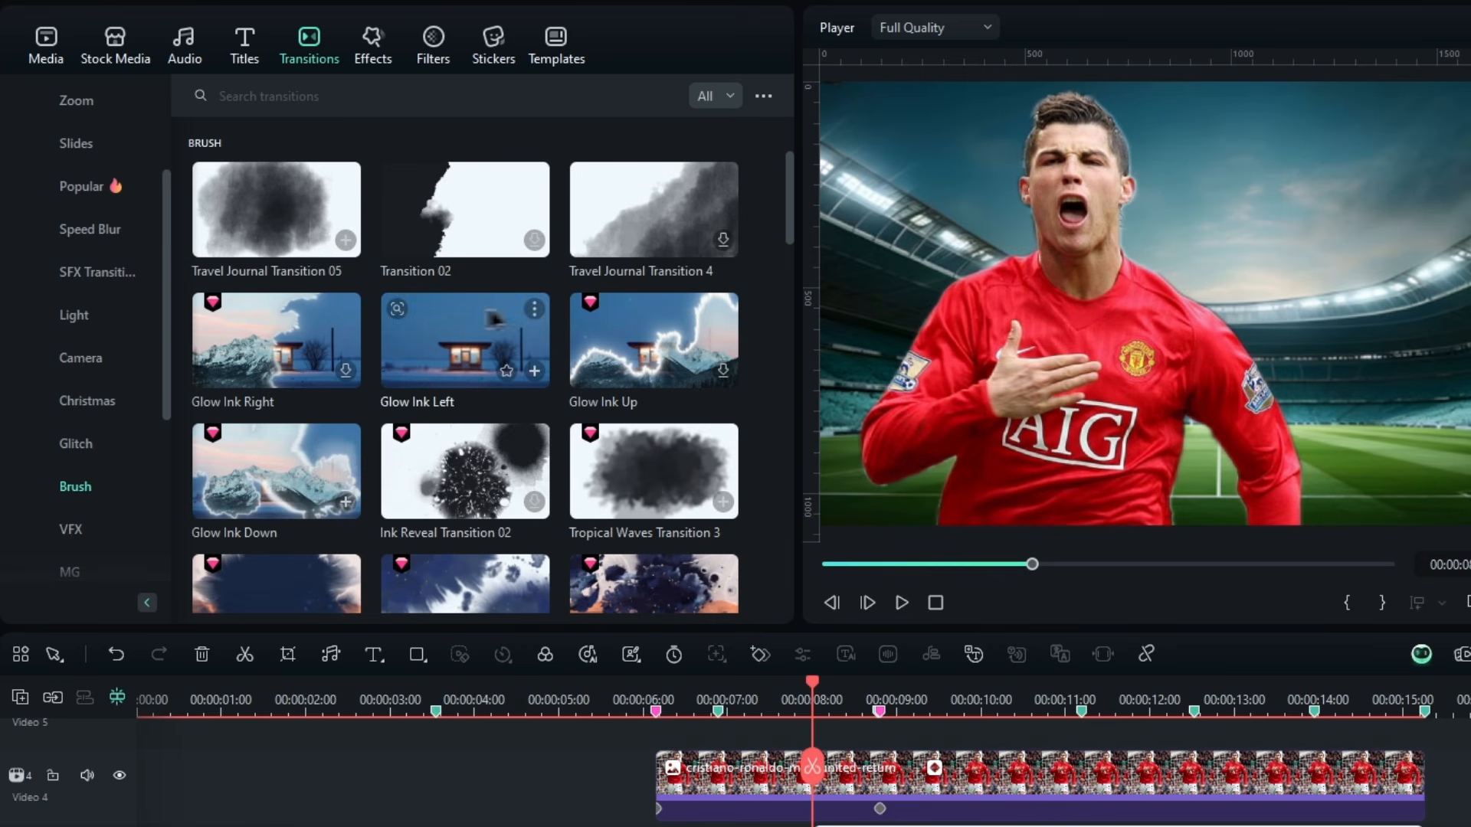
{"action": "mouse_move", "coordinate": [453, 323]}
{"action": "left_mouse_down"}
{"action": "mouse_move", "coordinate": [758, 692]}
{"action": "mouse_move", "coordinate": [578, 611]}
{"action": "left_mouse_up"}
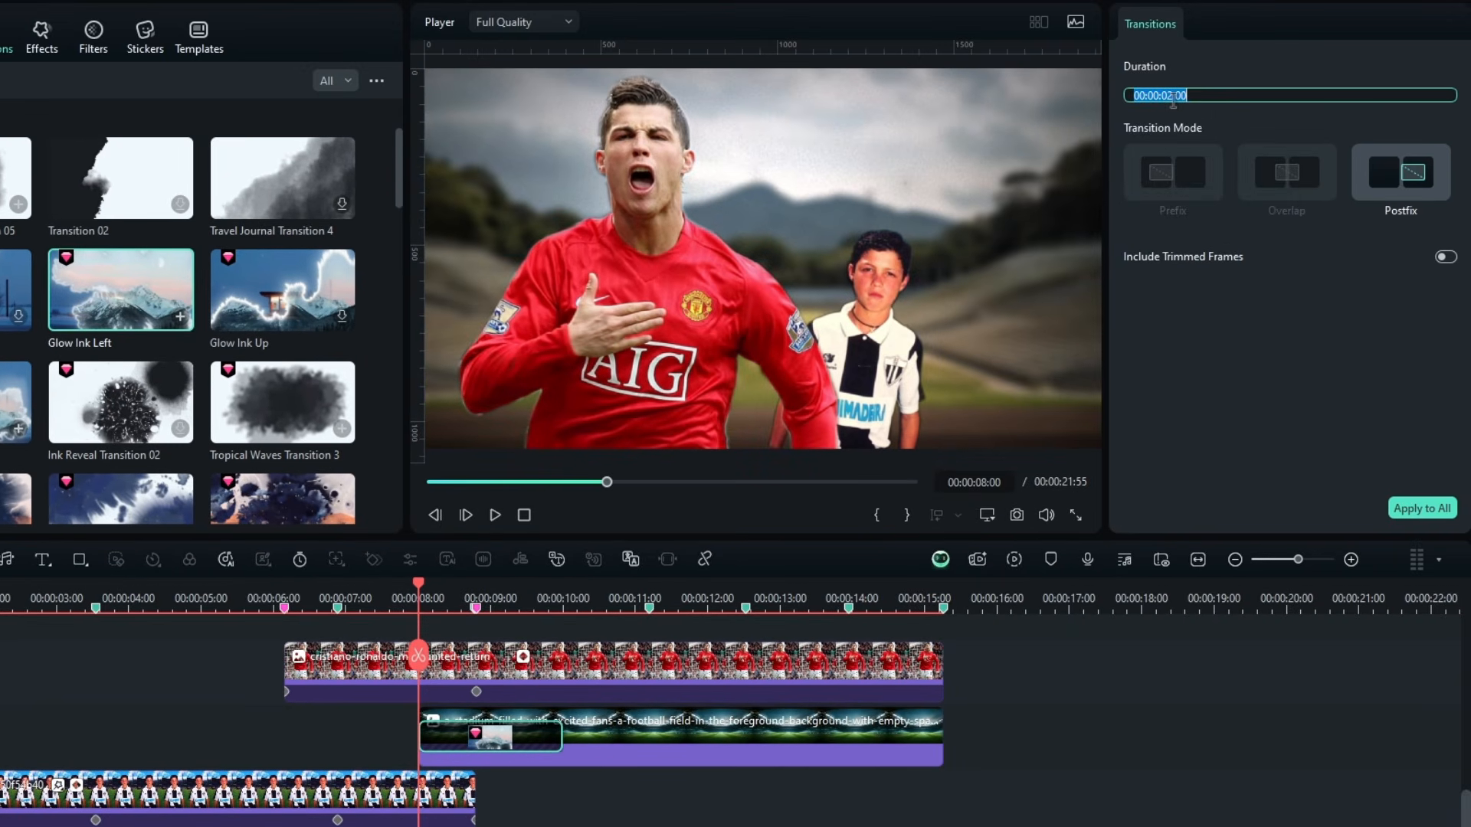
Set the green stadium clip's ink transition to 1 second and extend the clip's start earlier so the transition ends with the youth clip
{"action": "type", "text": "1"}
{"action": "key", "text": "Return"}
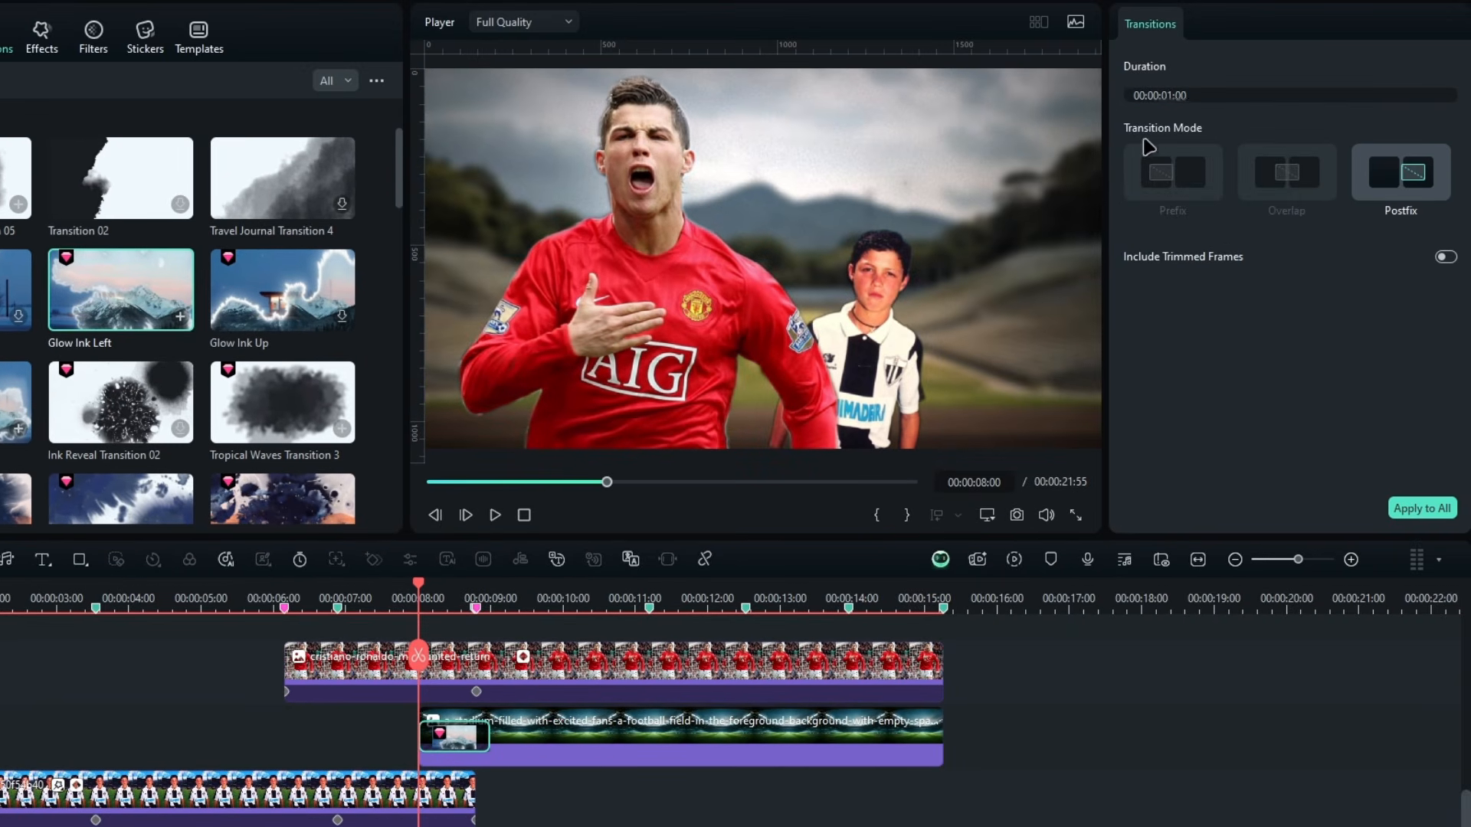
{"action": "mouse_move", "coordinate": [418, 590]}
{"action": "left_mouse_down"}
{"action": "mouse_move", "coordinate": [465, 596]}
{"action": "mouse_move", "coordinate": [416, 595]}
{"action": "left_mouse_up"}
{"action": "left_click_drag", "start_coordinate": [693, 481], "coordinate": [795, 501]}
{"action": "mouse_move", "coordinate": [562, 594]}
{"action": "left_mouse_down"}
{"action": "mouse_move", "coordinate": [529, 595]}
{"action": "mouse_move", "coordinate": [544, 584]}
{"action": "left_mouse_up"}
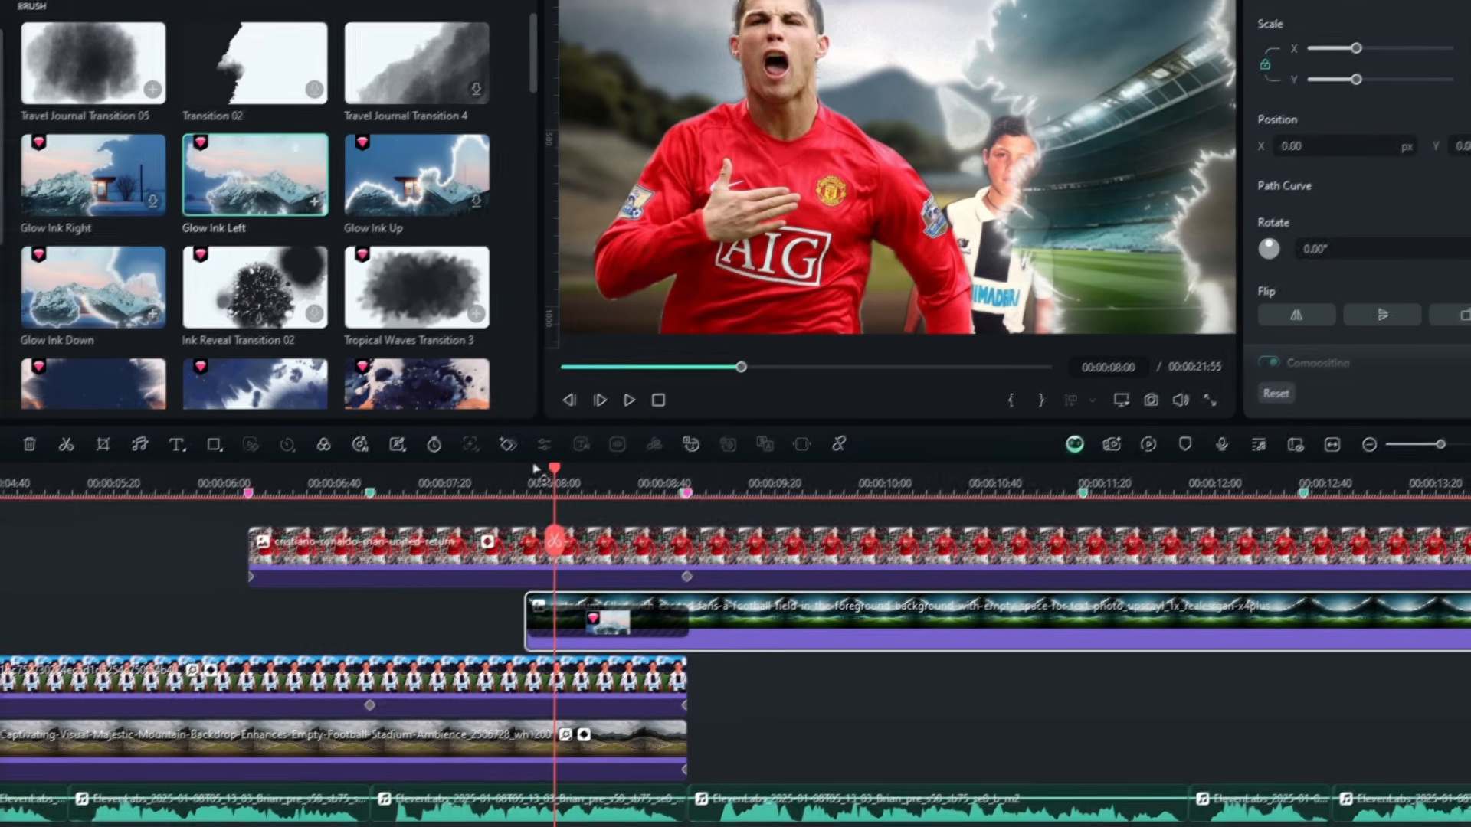
{"action": "mouse_move", "coordinate": [558, 458]}
{"action": "left_mouse_down"}
{"action": "mouse_move", "coordinate": [528, 462]}
{"action": "mouse_move", "coordinate": [574, 458]}
{"action": "left_mouse_up"}
{"action": "mouse_move", "coordinate": [420, 593]}
{"action": "left_mouse_down"}
{"action": "mouse_move", "coordinate": [482, 595]}
{"action": "mouse_move", "coordinate": [407, 596]}
{"action": "mouse_move", "coordinate": [430, 596]}
{"action": "mouse_move", "coordinate": [423, 619]}
{"action": "left_mouse_up"}
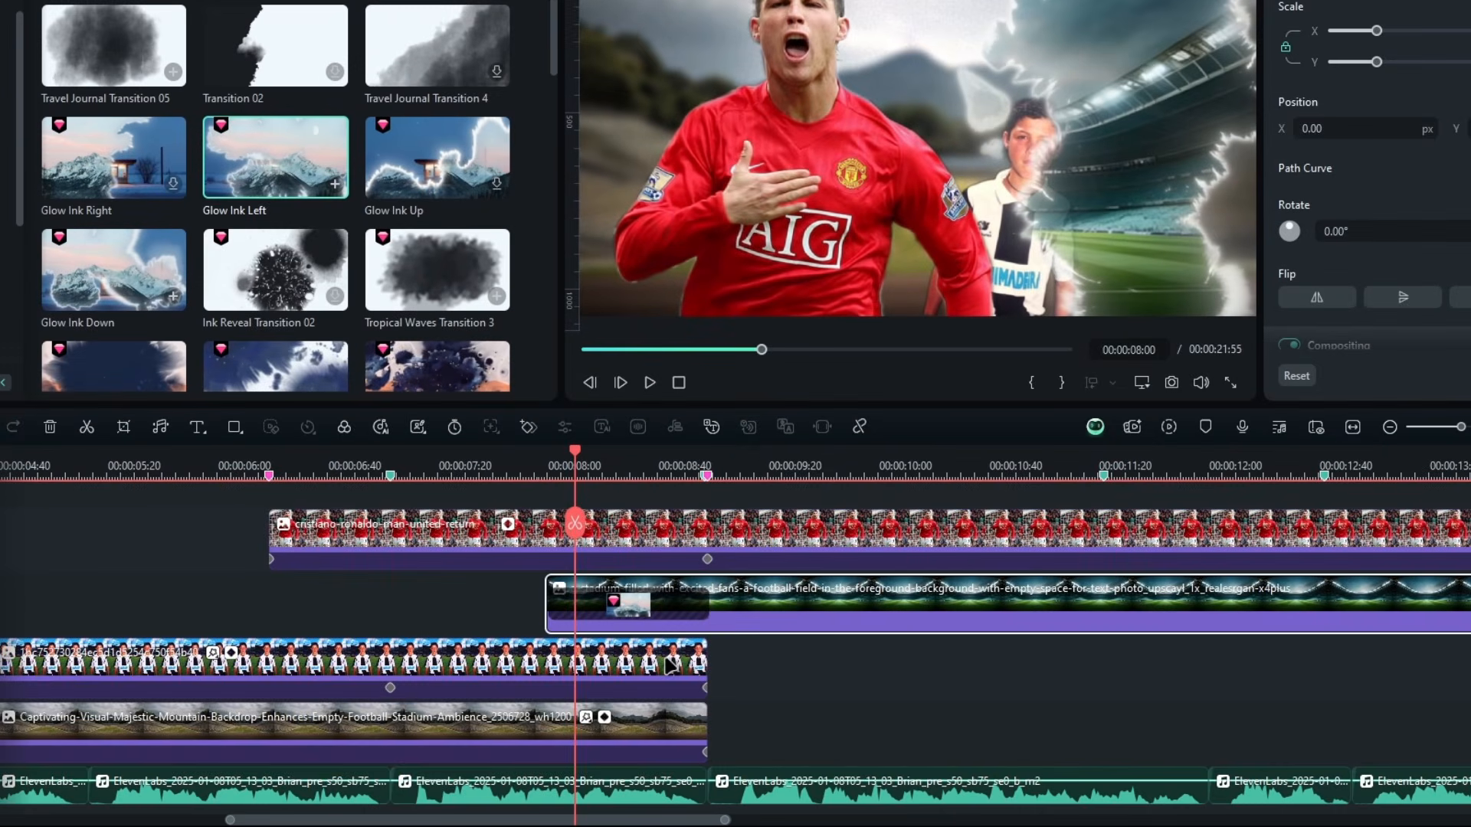
Apply Glow Ink Left to the end of the youth cutout clip with a duration of 1 second
{"action": "left_click", "coordinate": [530, 794]}
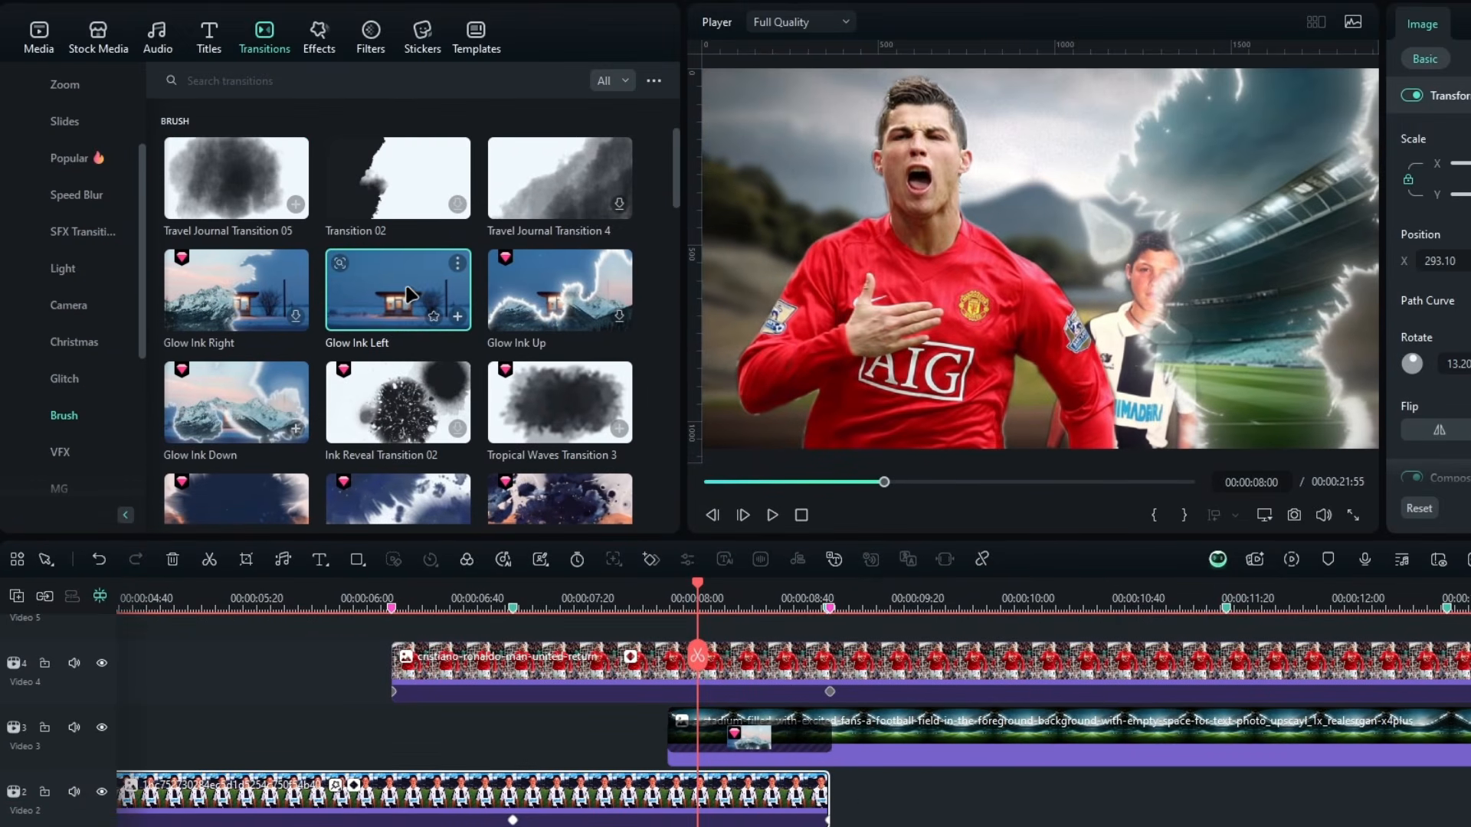
{"action": "left_click_drag", "start_coordinate": [387, 280], "coordinate": [772, 778]}
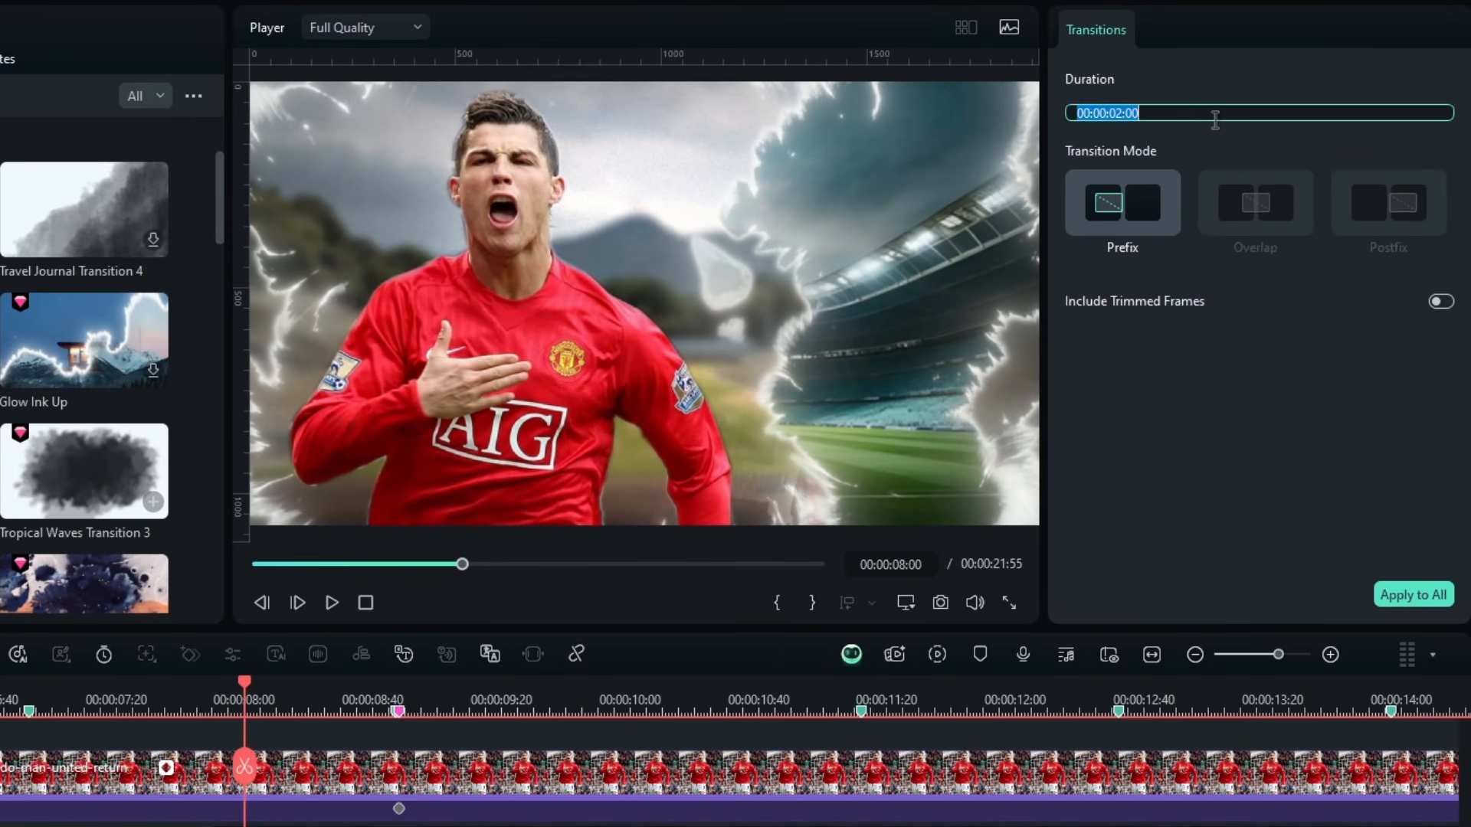
{"action": "type", "text": "1"}
{"action": "key", "text": "Return"}
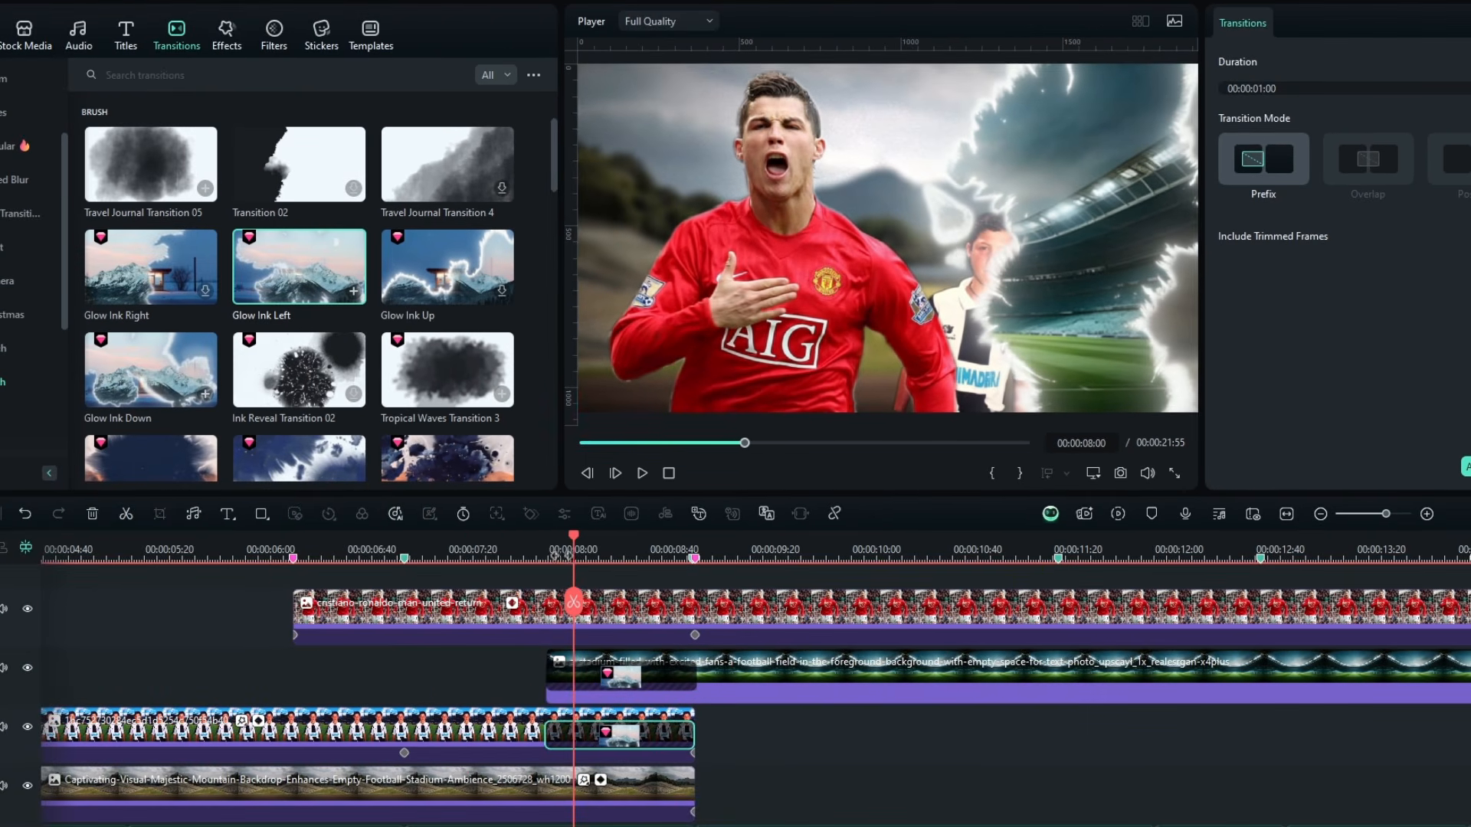
Search the effects for "square blur" and apply Square Blur to the green stadium clip, previewing at 00:00:09:17
{"action": "left_click_drag", "start_coordinate": [233, 707], "coordinate": [310, 719]}
{"action": "left_click_drag", "start_coordinate": [629, 571], "coordinate": [768, 572]}
{"action": "key", "text": "shift+z"}
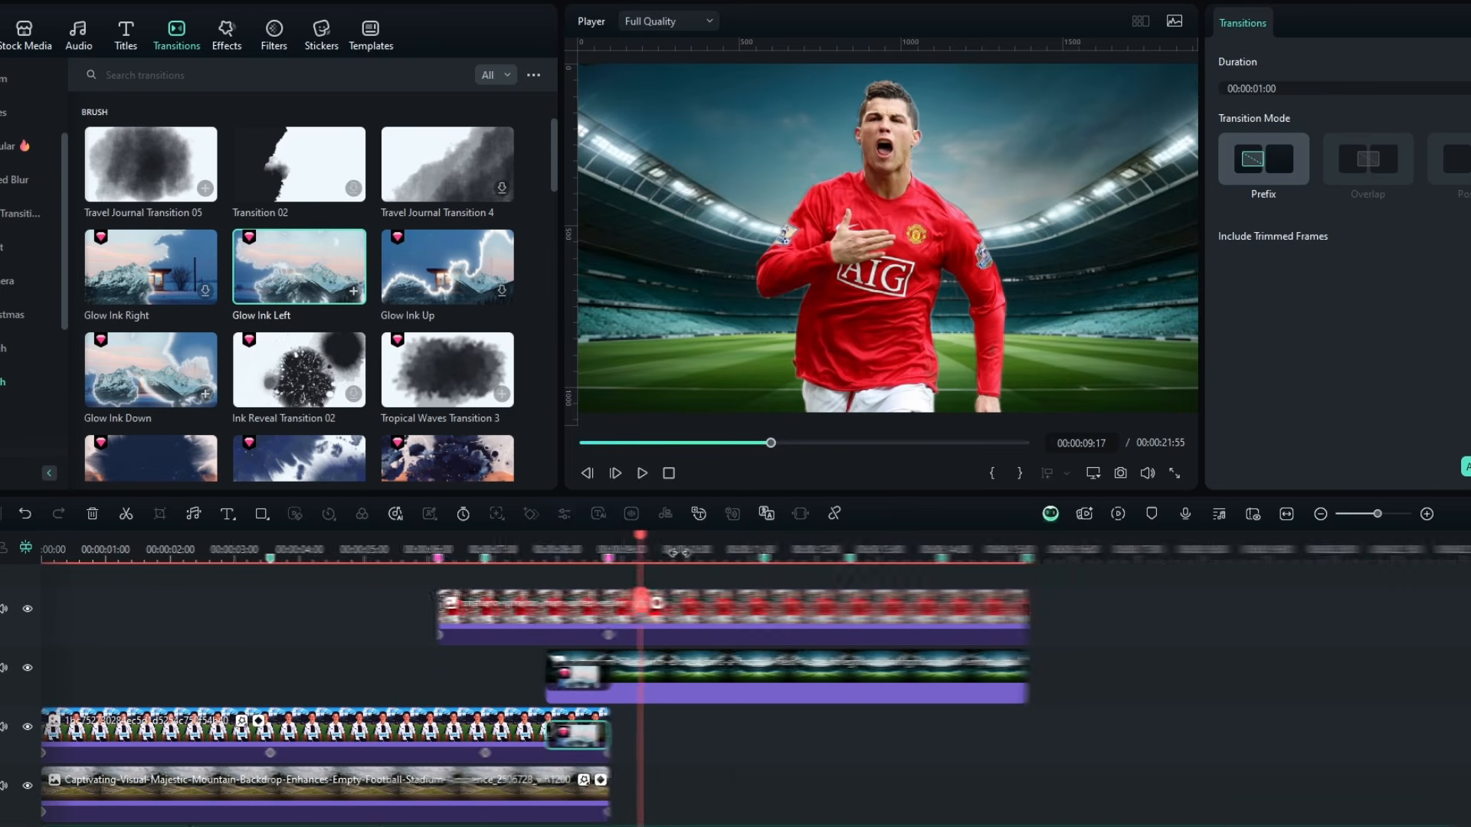
{"action": "left_click", "coordinate": [717, 693]}
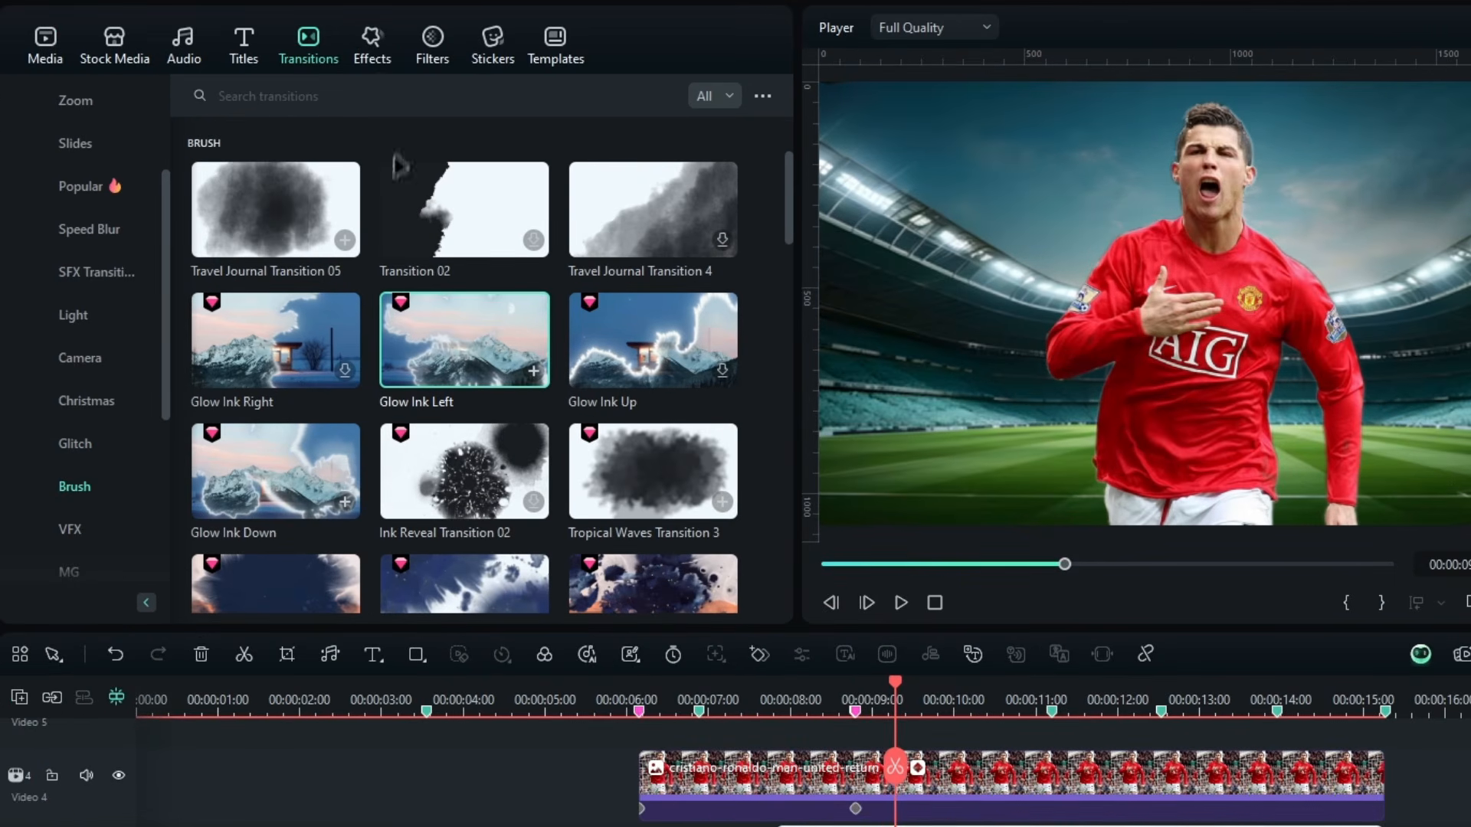
{"action": "left_click", "coordinate": [373, 62]}
{"action": "left_click", "coordinate": [331, 86]}
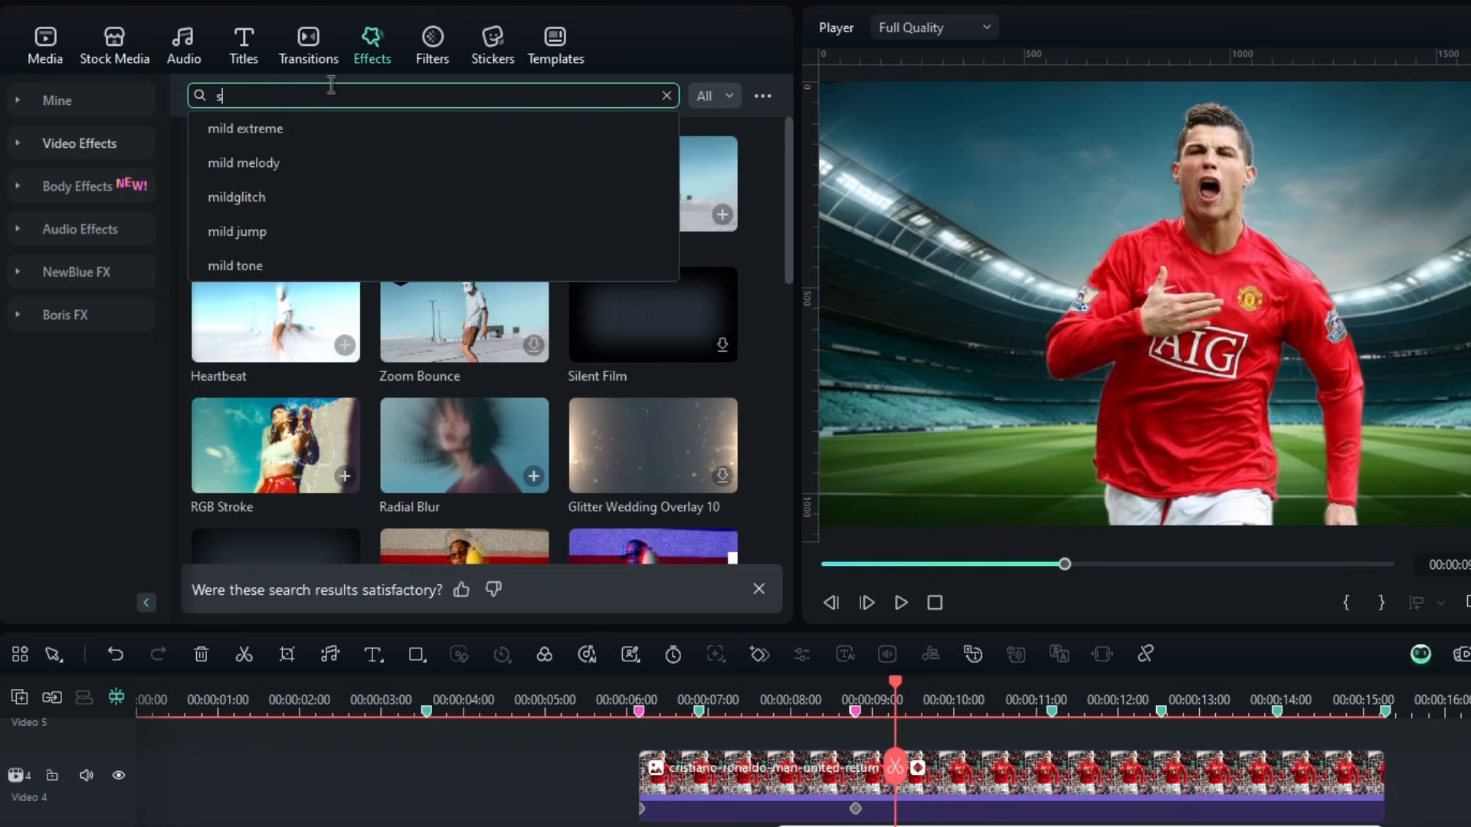
{"action": "key", "text": "ctrl+a"}
{"action": "type", "text": "square blur"}
{"action": "key", "text": "Return"}
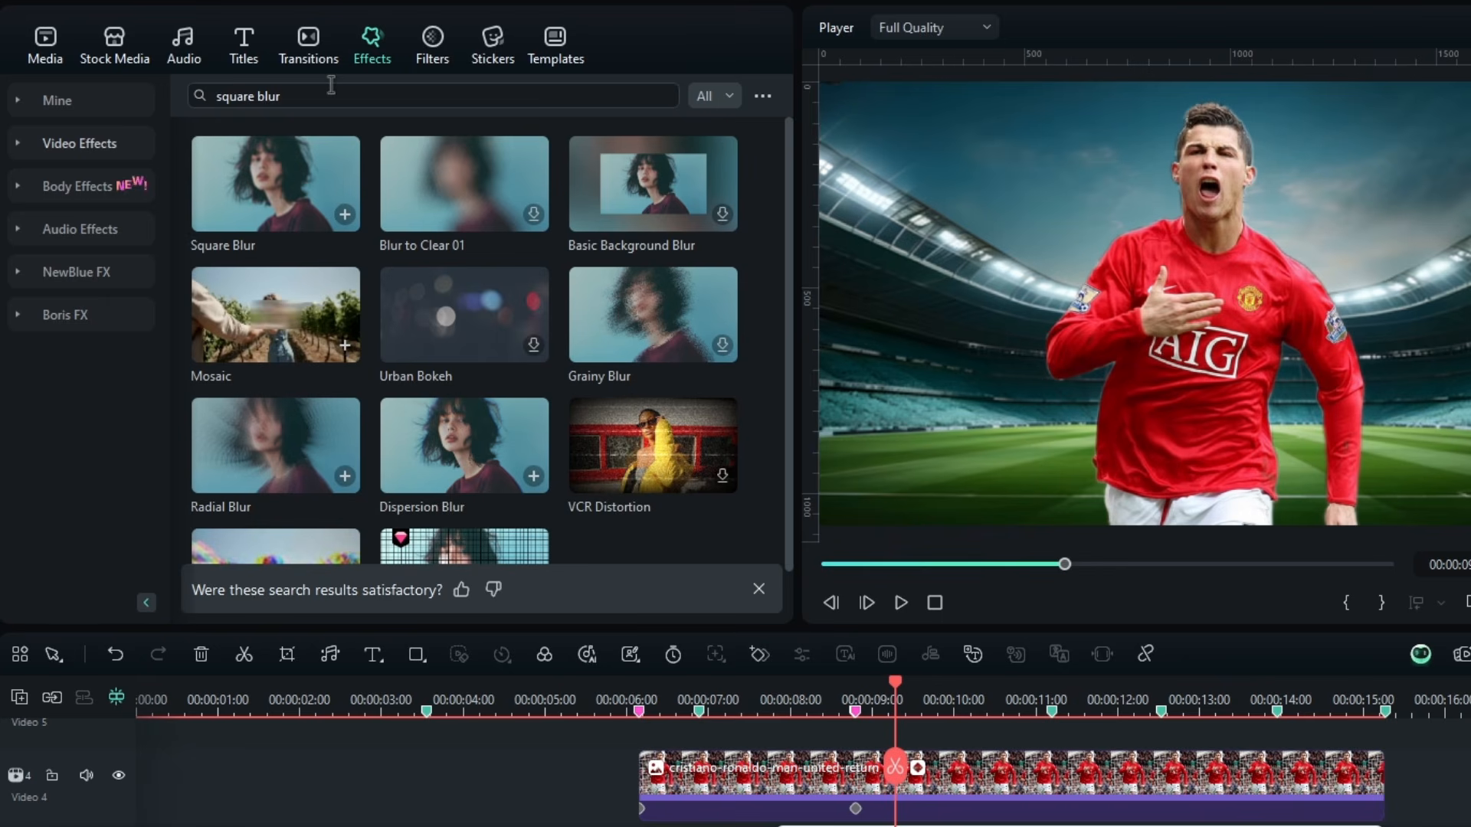
{"action": "left_click_drag", "start_coordinate": [302, 164], "coordinate": [919, 825]}
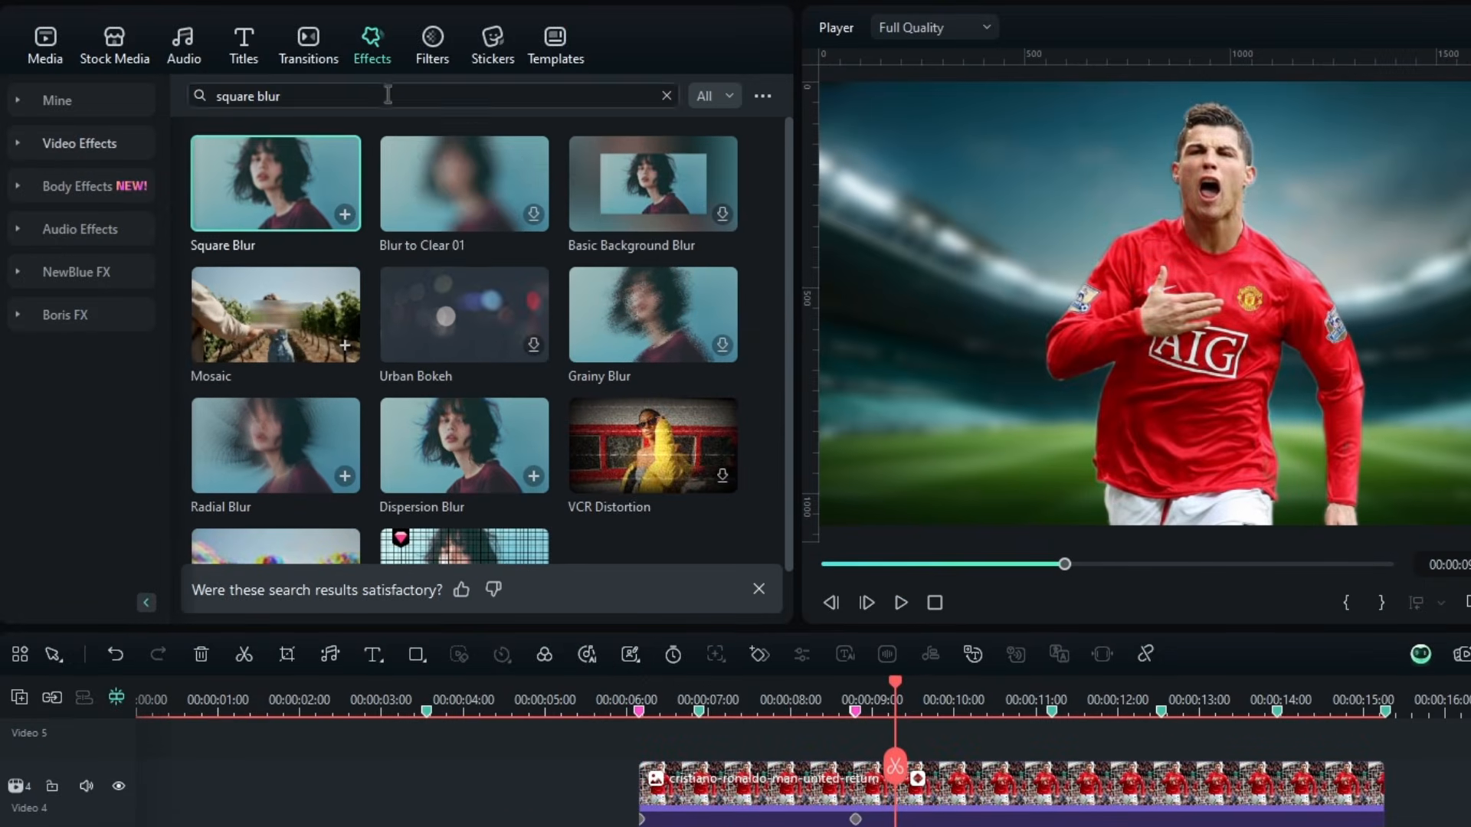
Find the Old Film effect, add it to the green stadium clip, and check the clip's effect settings
{"action": "left_click", "coordinate": [387, 94]}
{"action": "type", "text": "old fi"}
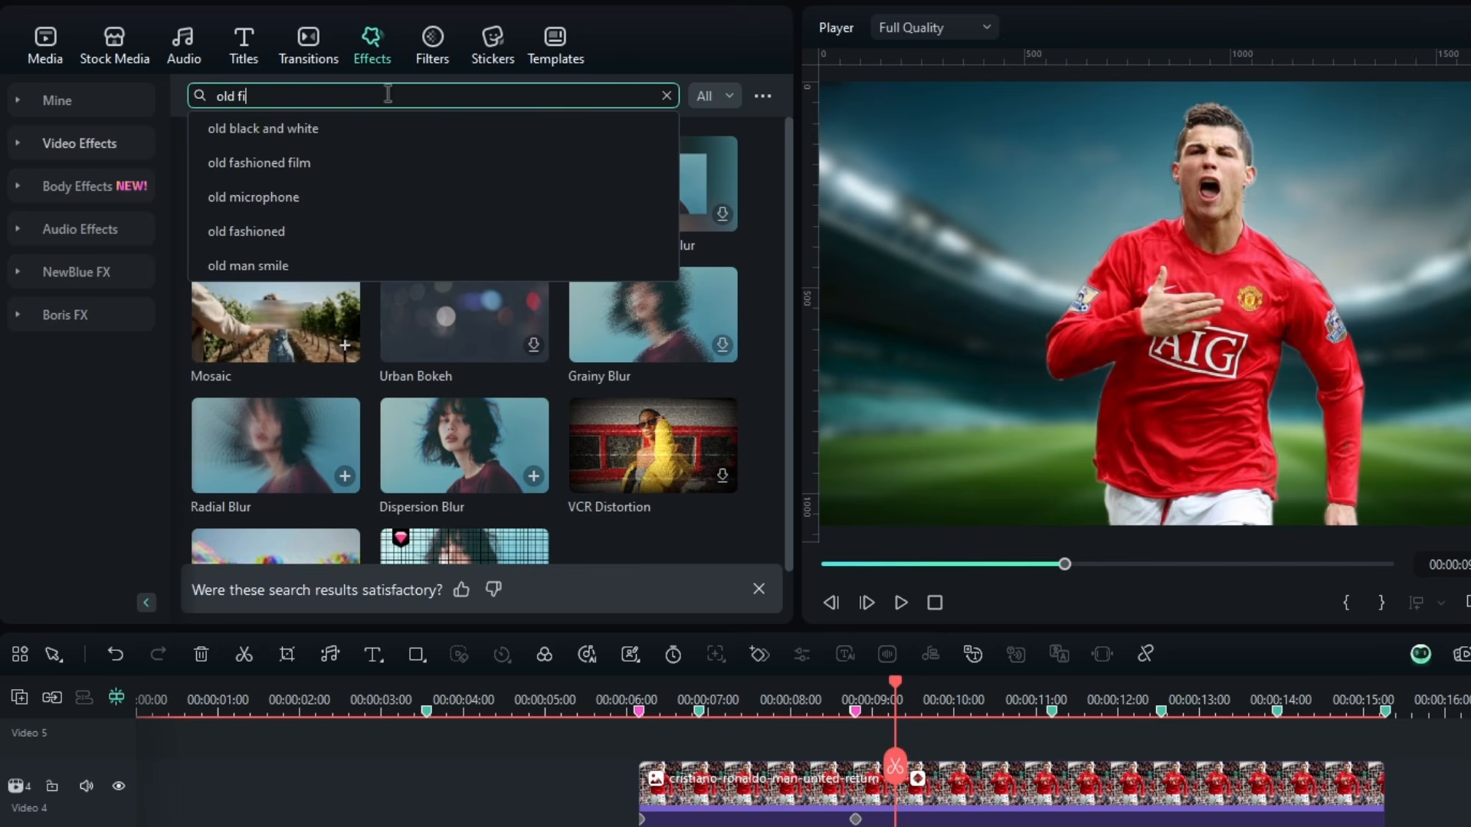
{"action": "type", "text": "lm"}
{"action": "key", "text": "Return"}
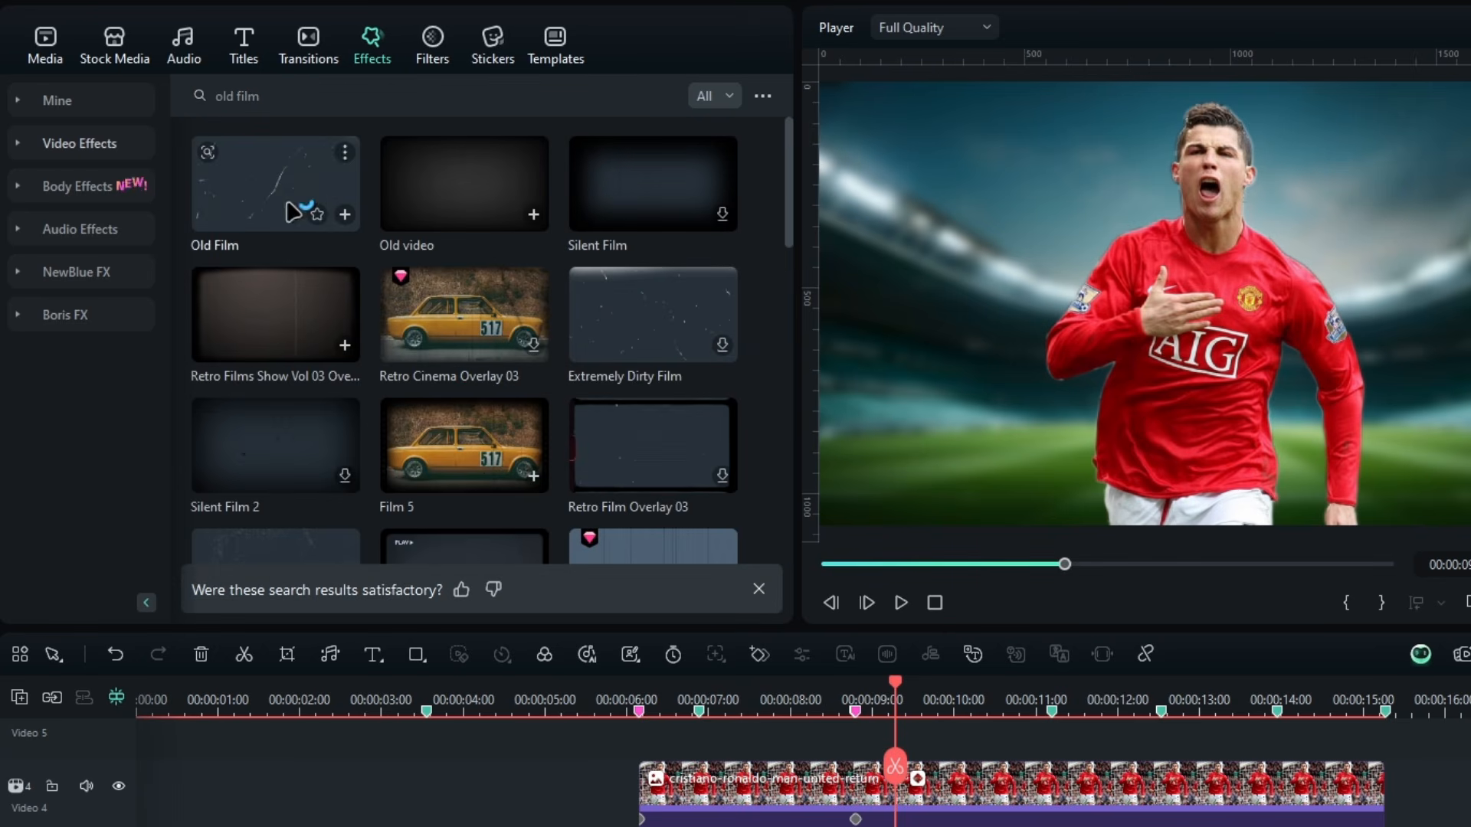
{"action": "left_click", "coordinate": [272, 191]}
{"action": "left_click", "coordinate": [653, 622]}
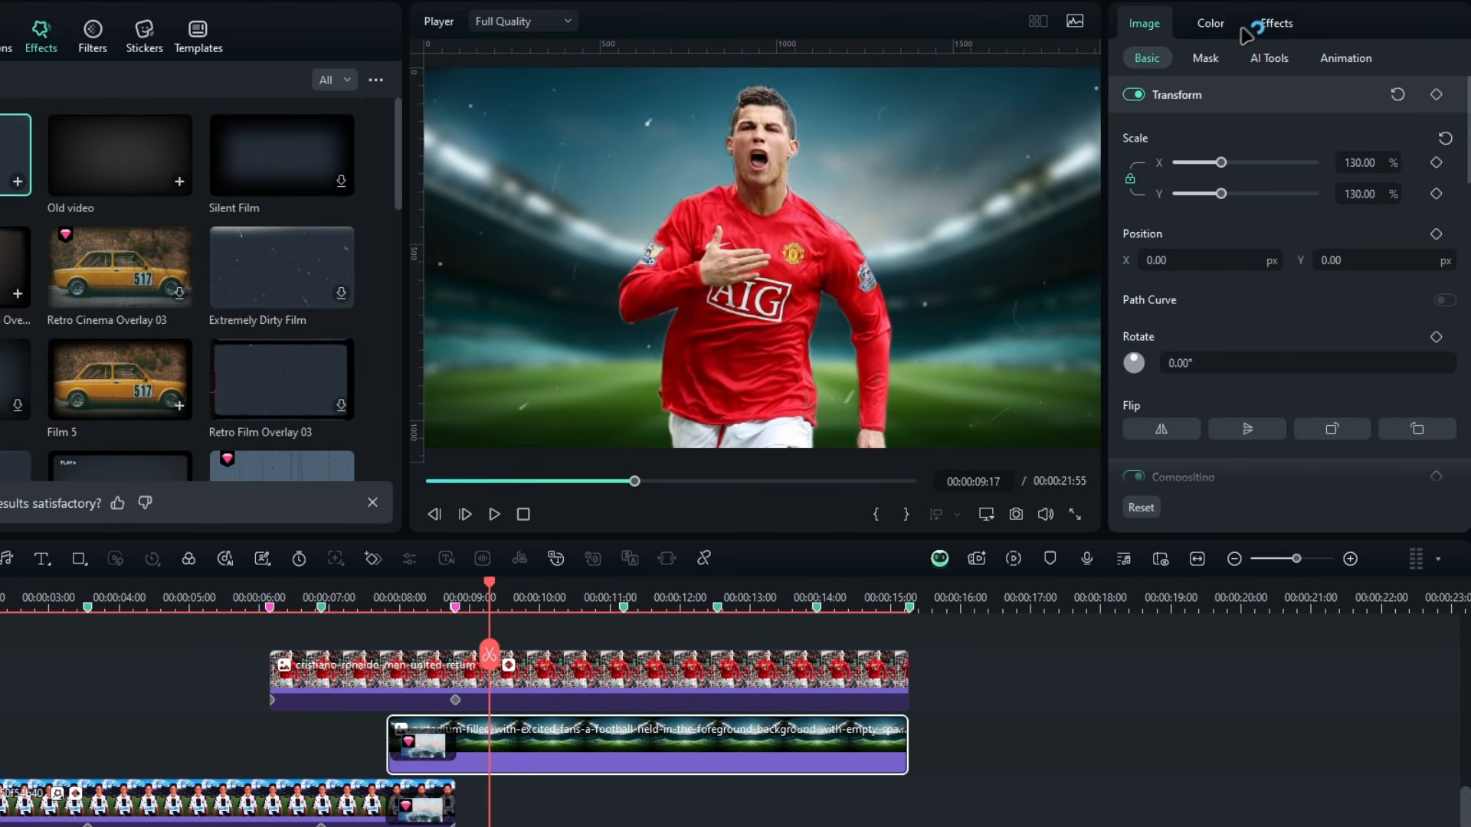
{"action": "left_click", "coordinate": [1264, 25]}
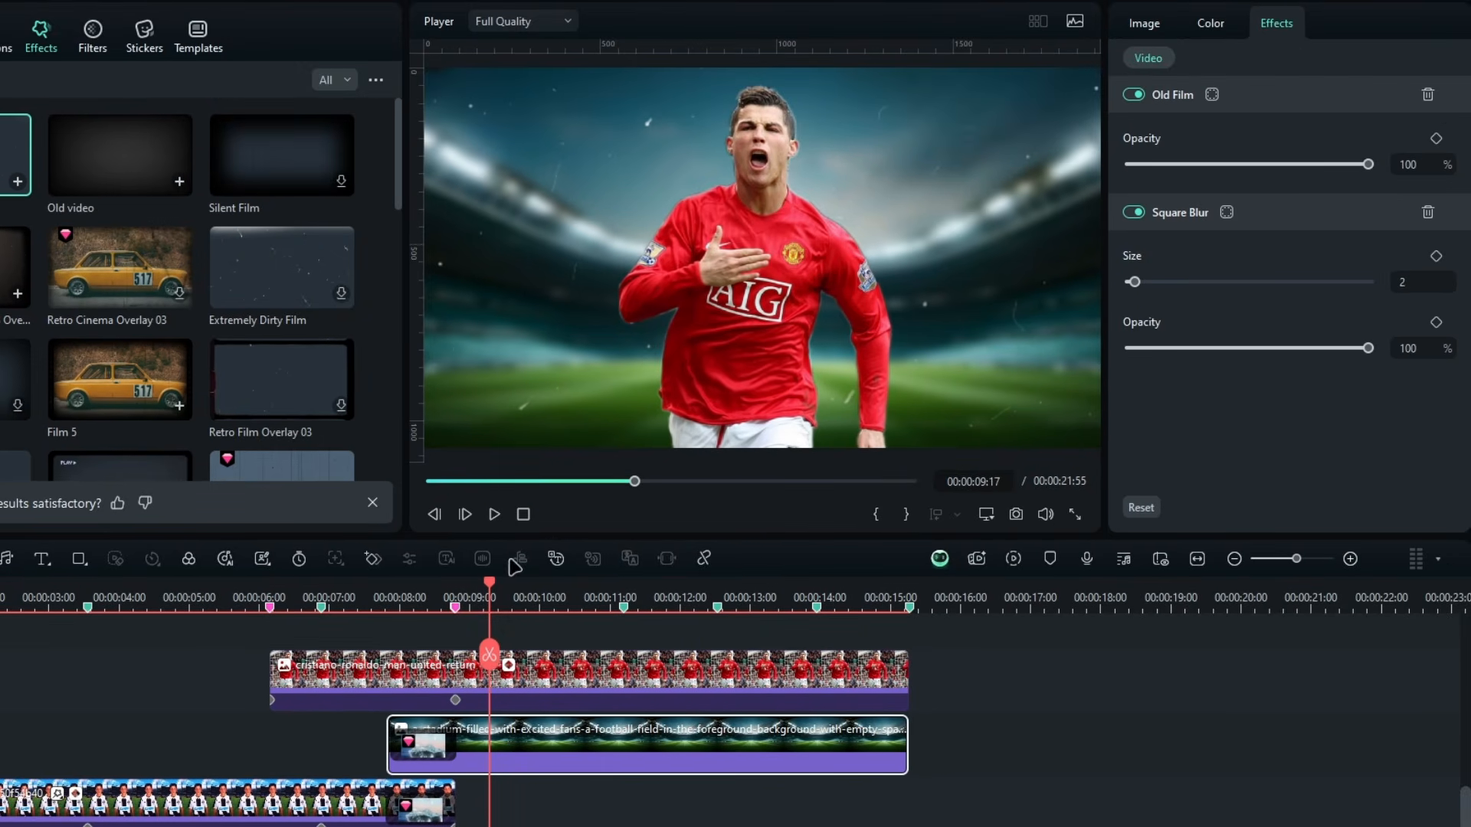
{"action": "mouse_move", "coordinate": [494, 586]}
{"action": "left_mouse_down"}
{"action": "mouse_move", "coordinate": [724, 586]}
{"action": "mouse_move", "coordinate": [504, 586]}
{"action": "left_mouse_up"}
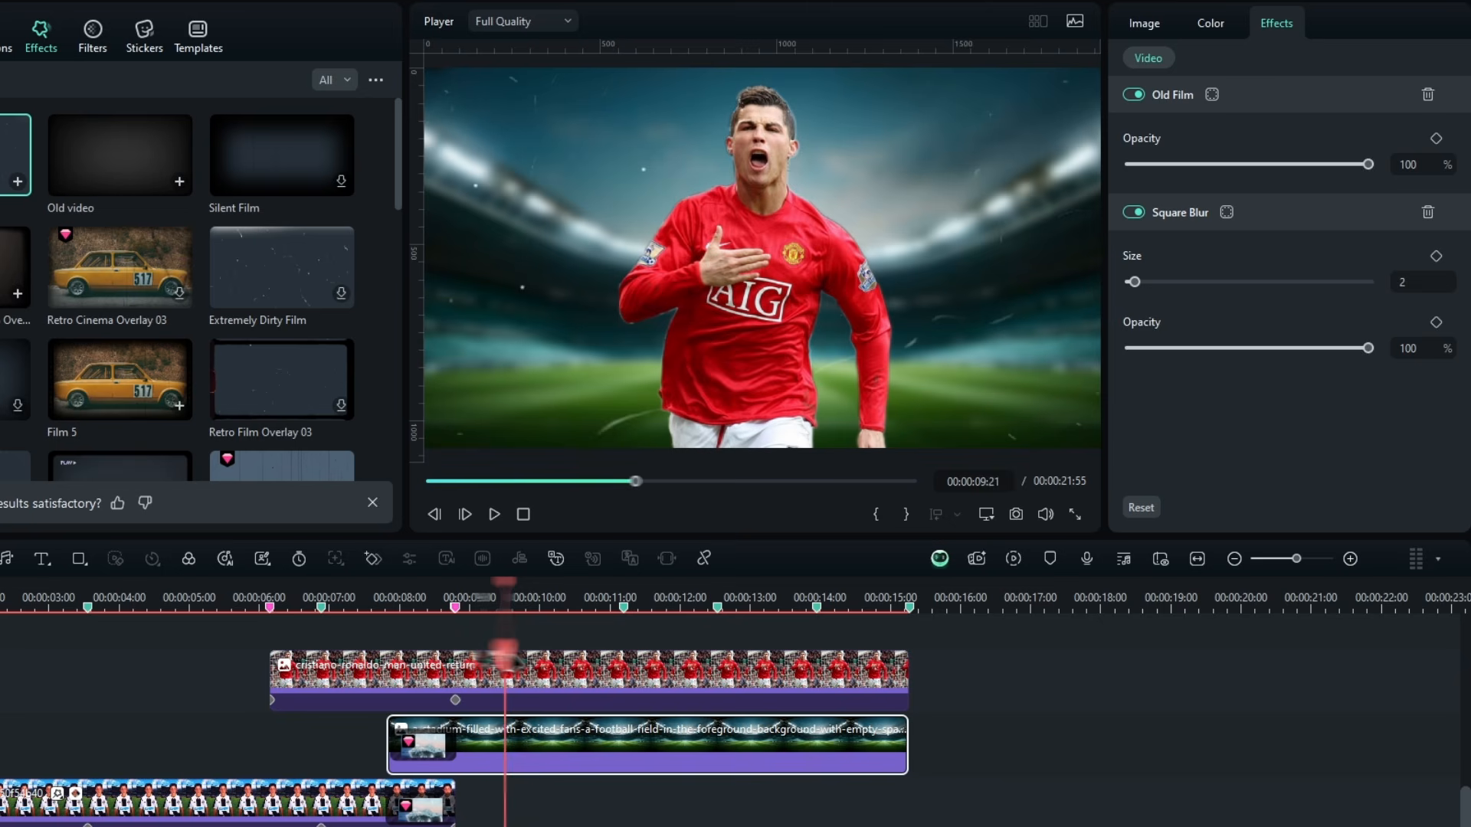
Apply the Mild effect to the red-shirt cutout, with frequency 1.50 and RGB Separate off
{"action": "left_click", "coordinate": [529, 673]}
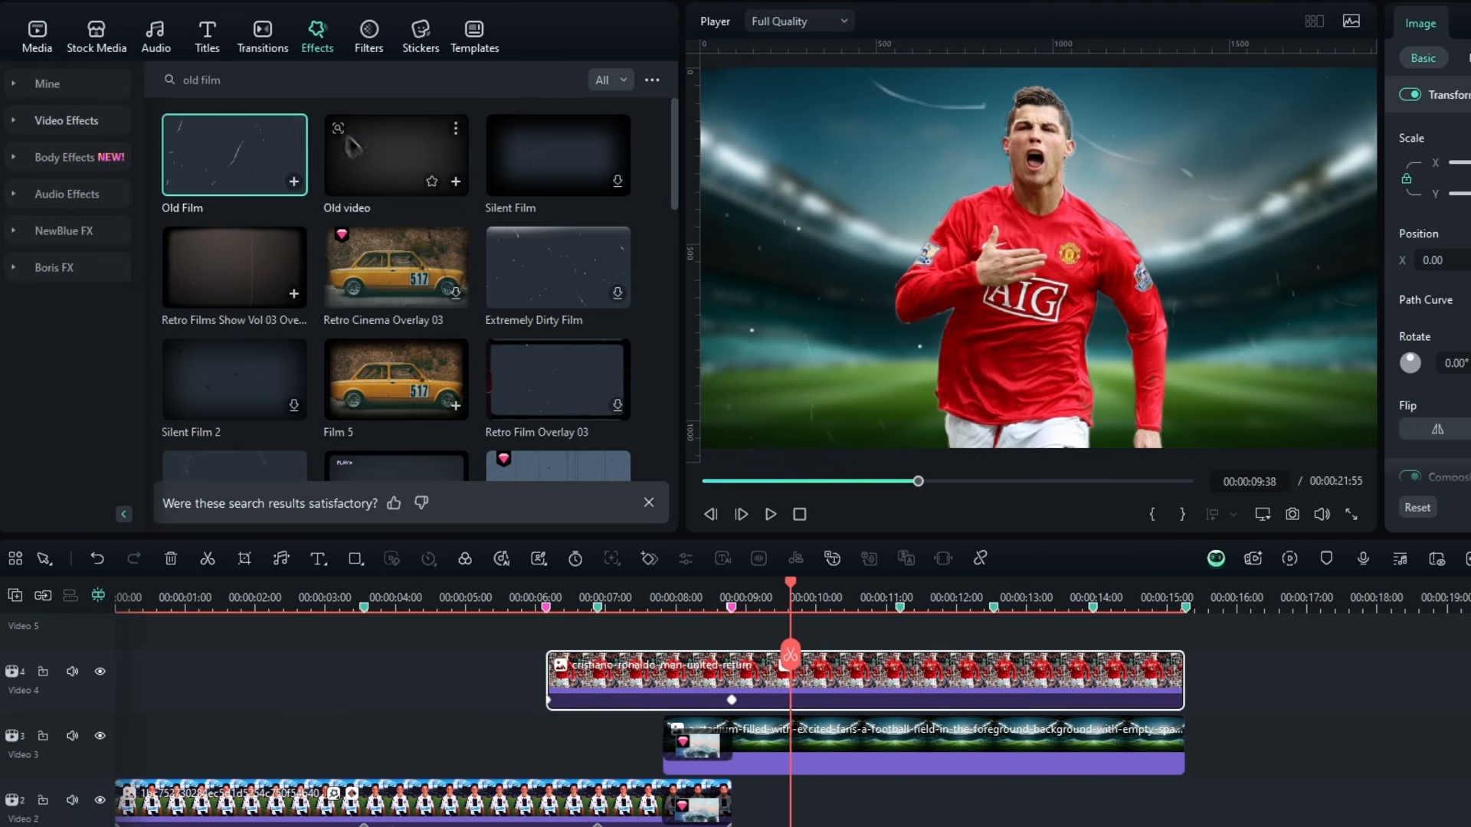
{"action": "left_click", "coordinate": [69, 87]}
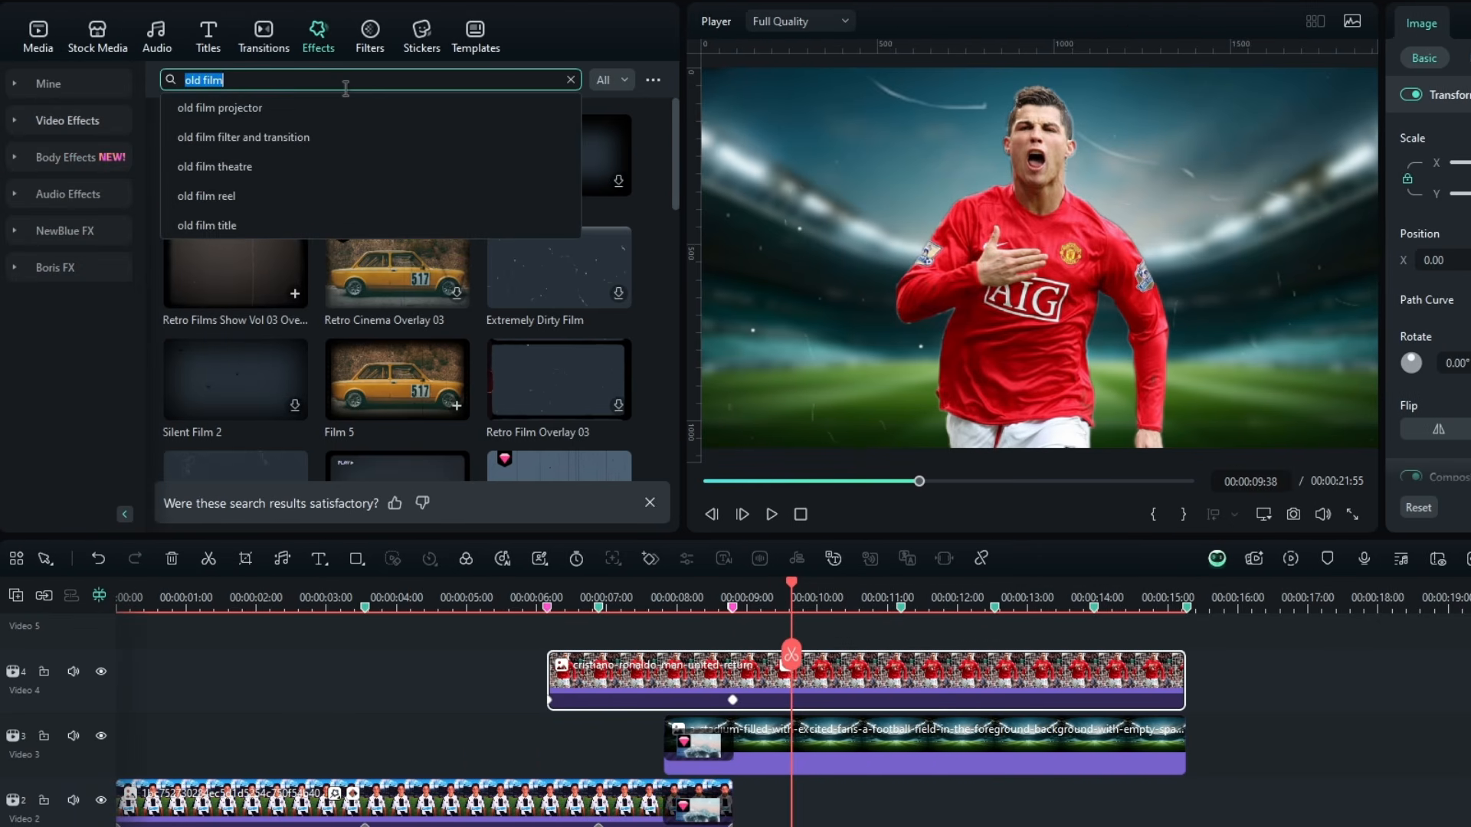
{"action": "type", "text": "mild"}
{"action": "key", "text": "Return"}
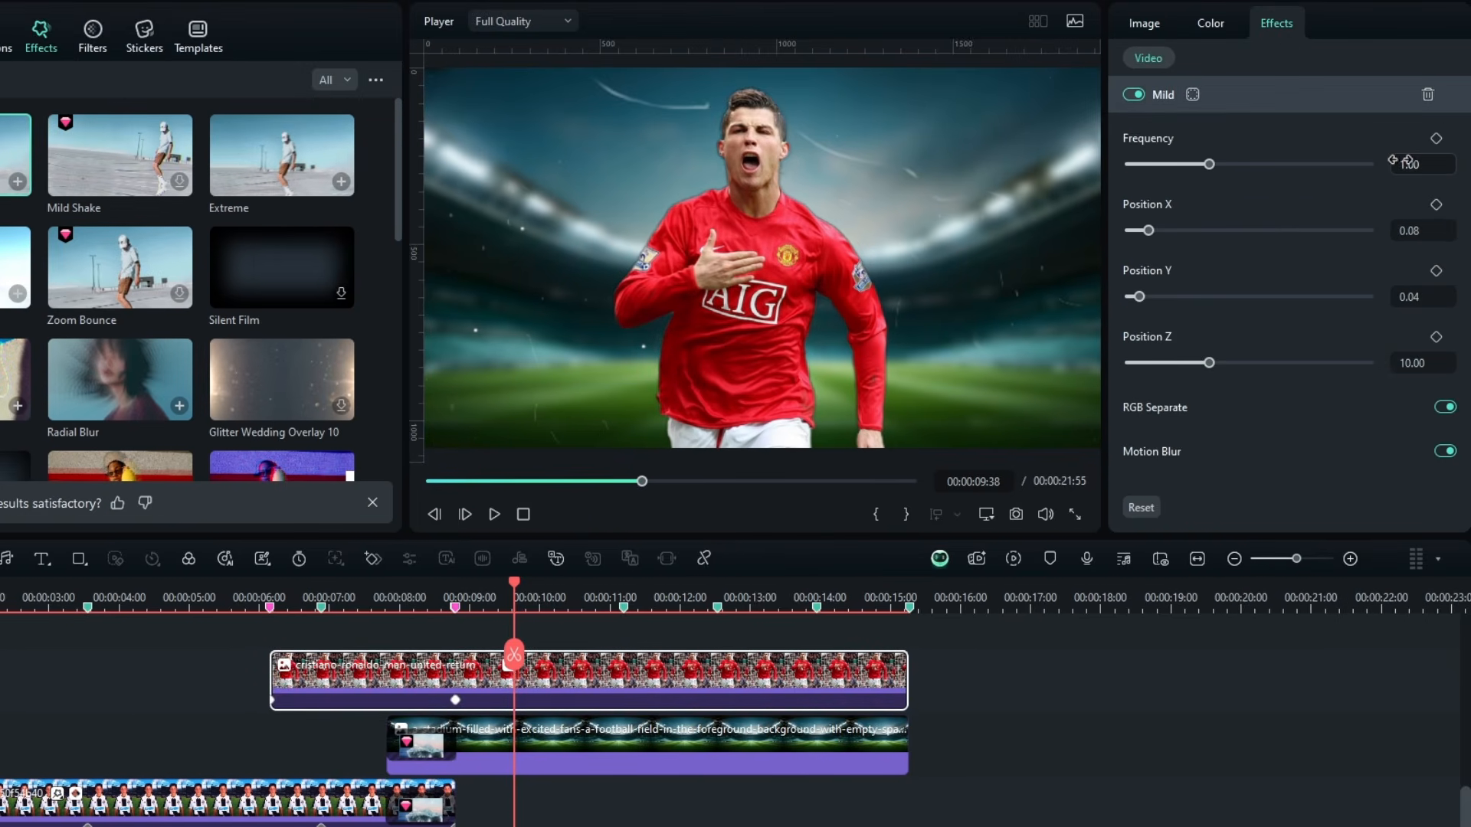
{"action": "left_click", "coordinate": [1445, 407]}
{"action": "scroll", "coordinate": [713, 789], "scroll_direction": "down", "scroll_amount": 1}
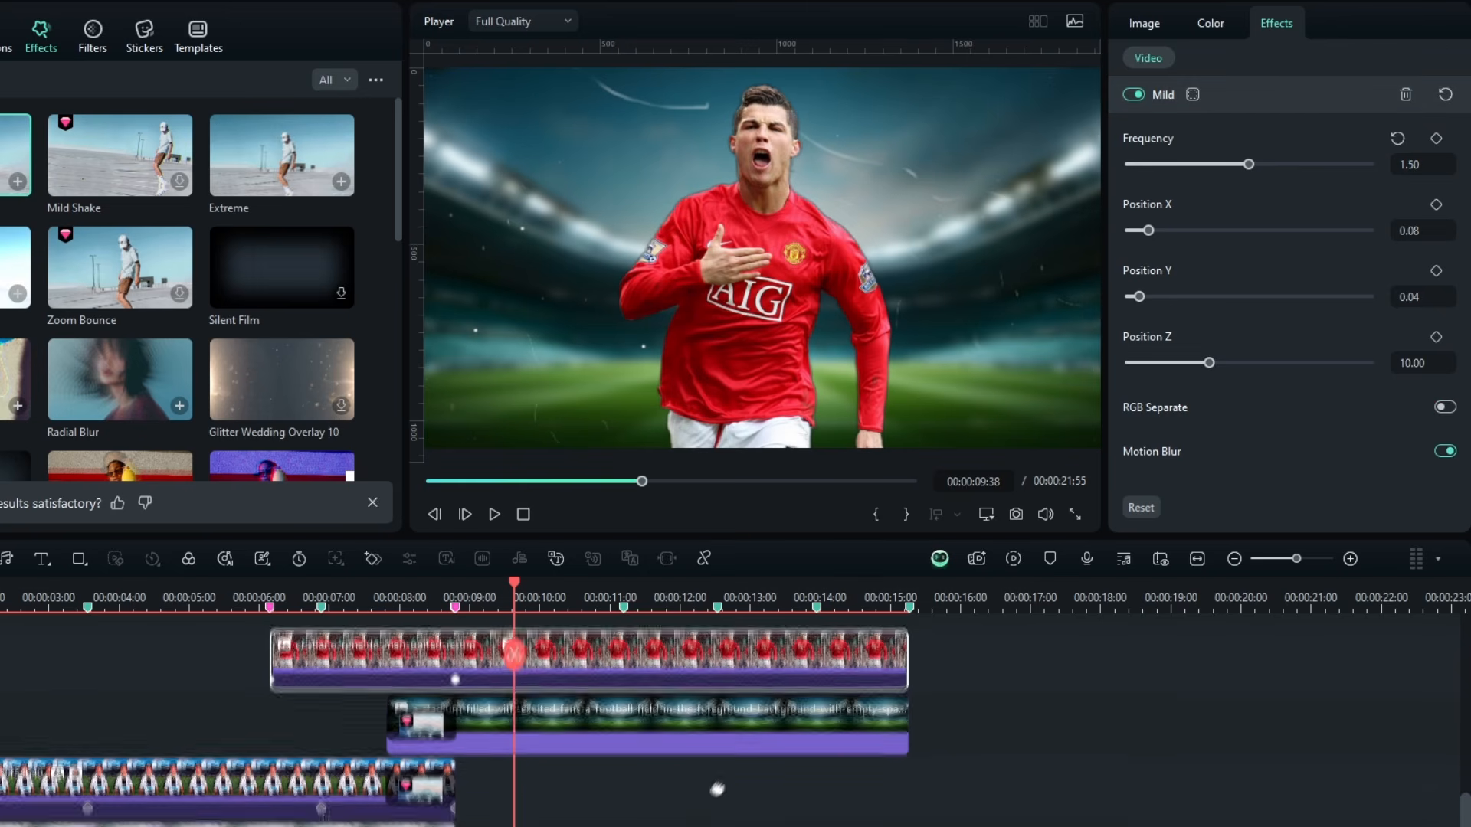
Apply Tropical Waves Transition 3 from the Brush transitions to the start of the mountain stadium clip
{"action": "left_click_drag", "start_coordinate": [514, 586], "coordinate": [71, 549]}
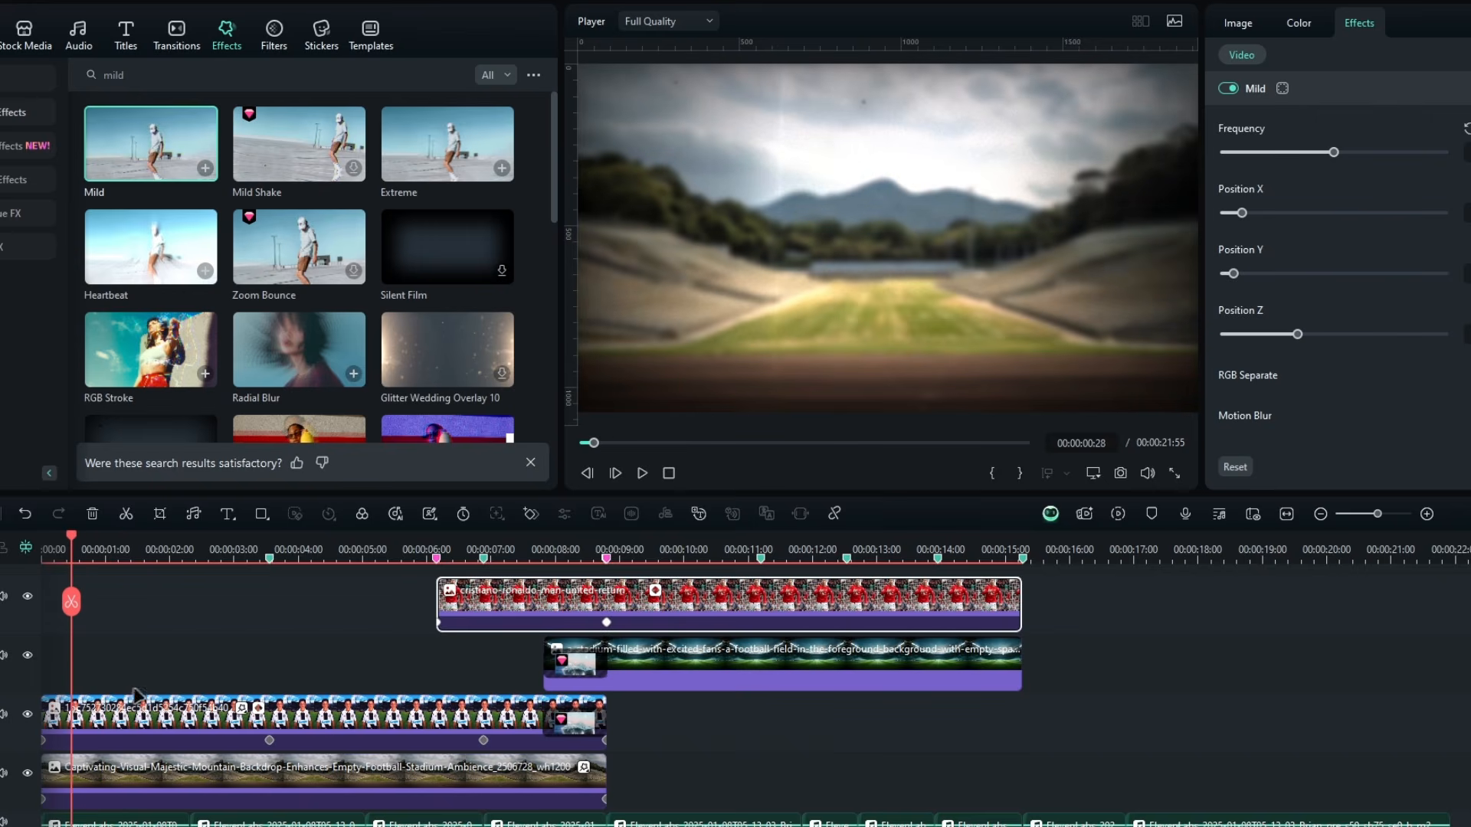
{"action": "left_click", "coordinate": [147, 762]}
{"action": "scroll", "coordinate": [238, 624], "scroll_direction": "down", "scroll_amount": 1}
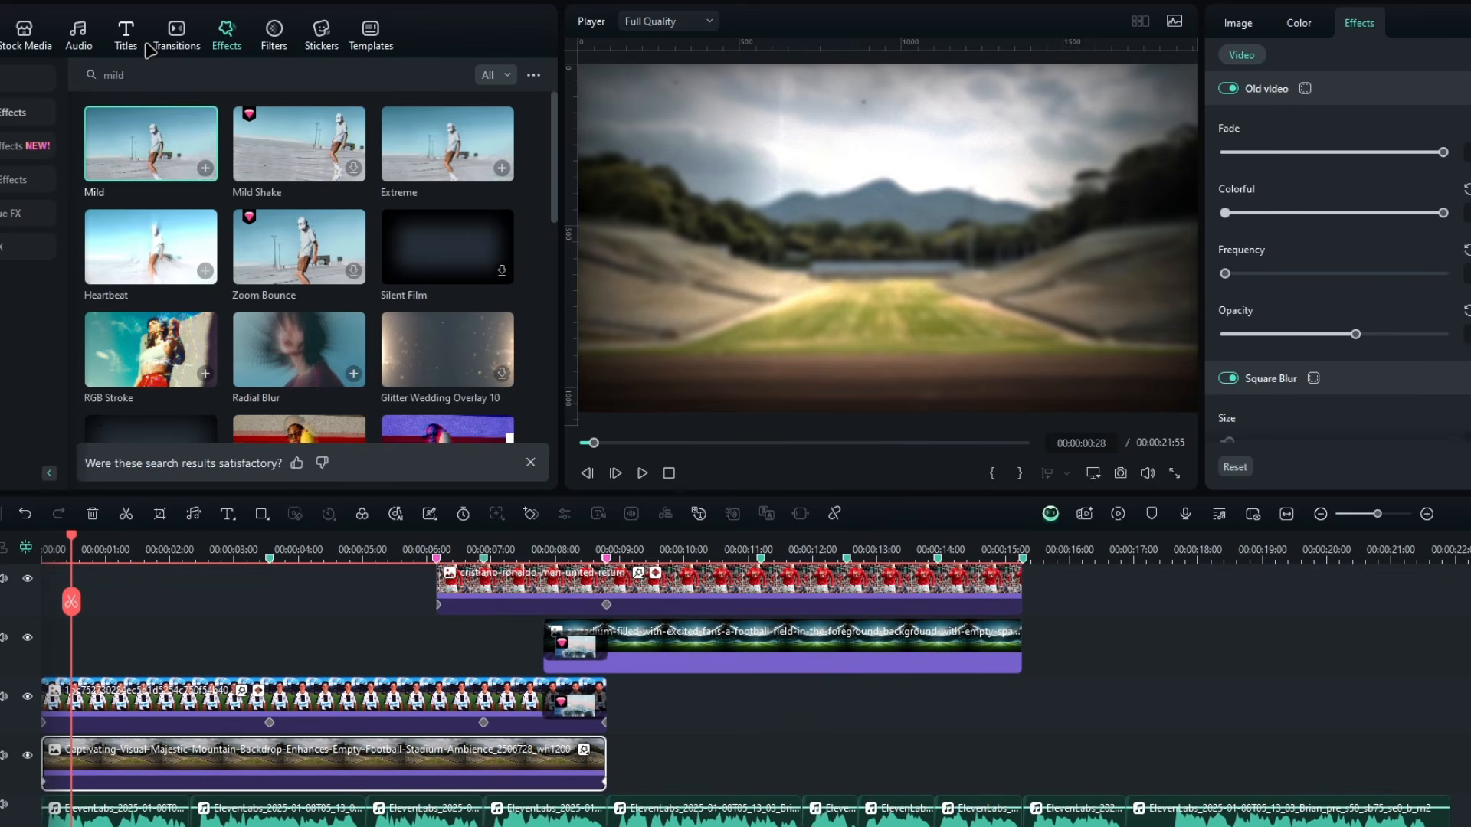
{"action": "left_click", "coordinate": [176, 38]}
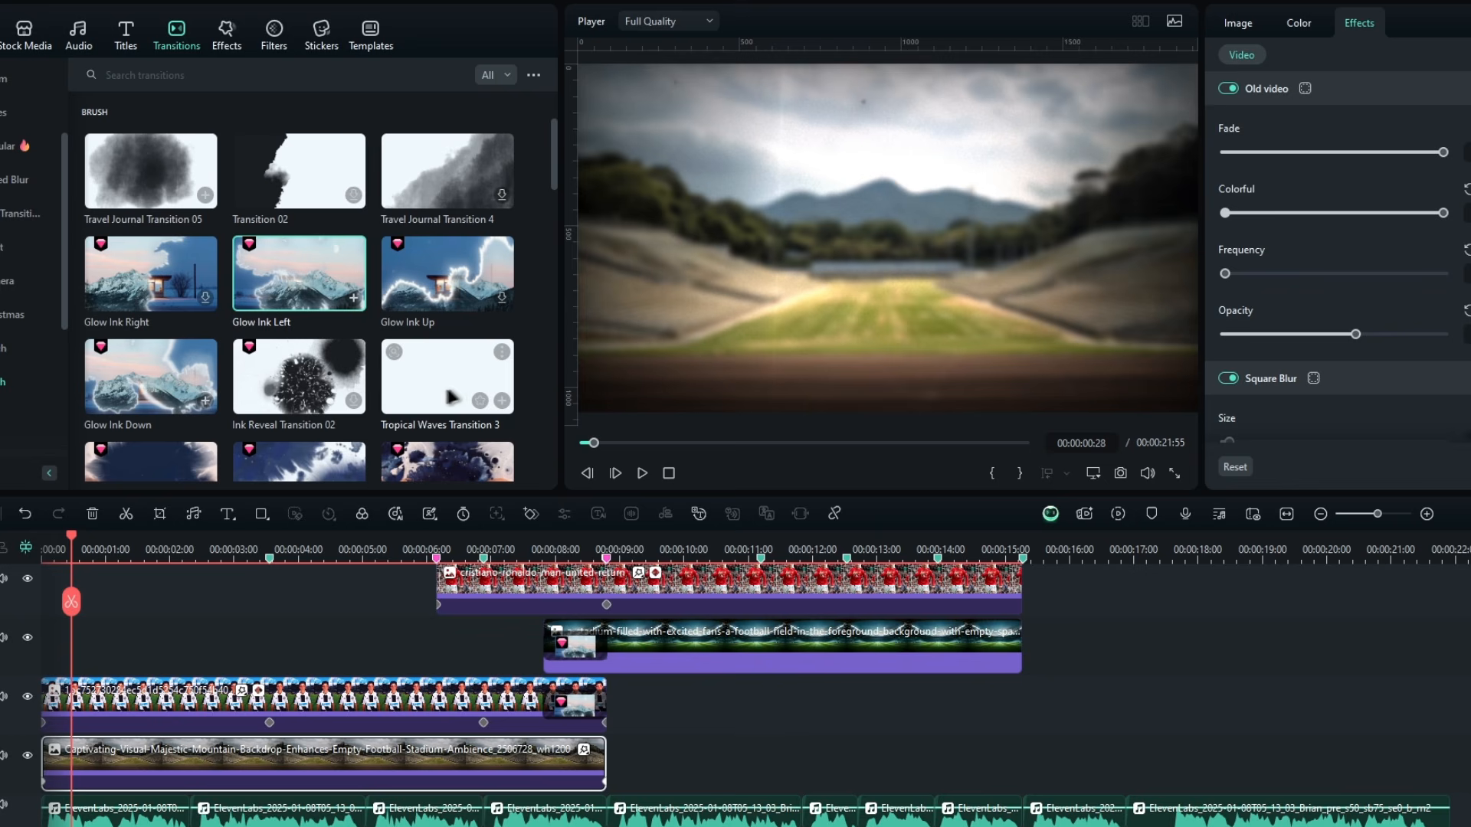
{"action": "left_click_drag", "start_coordinate": [442, 394], "coordinate": [96, 762]}
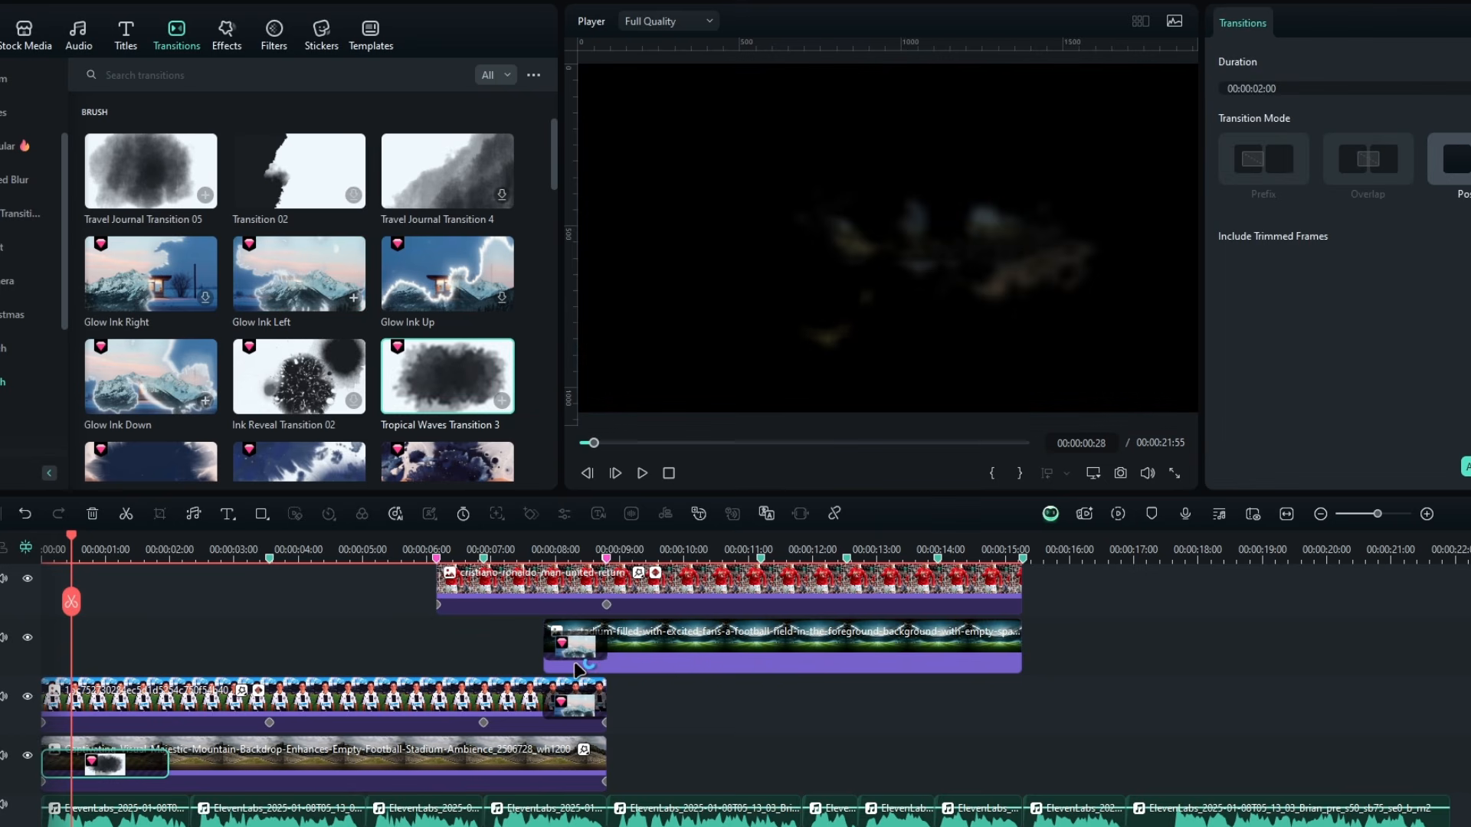
Play the sequence from 00:00:00:00 to review the transitions and effects
{"action": "left_click", "coordinate": [475, 705]}
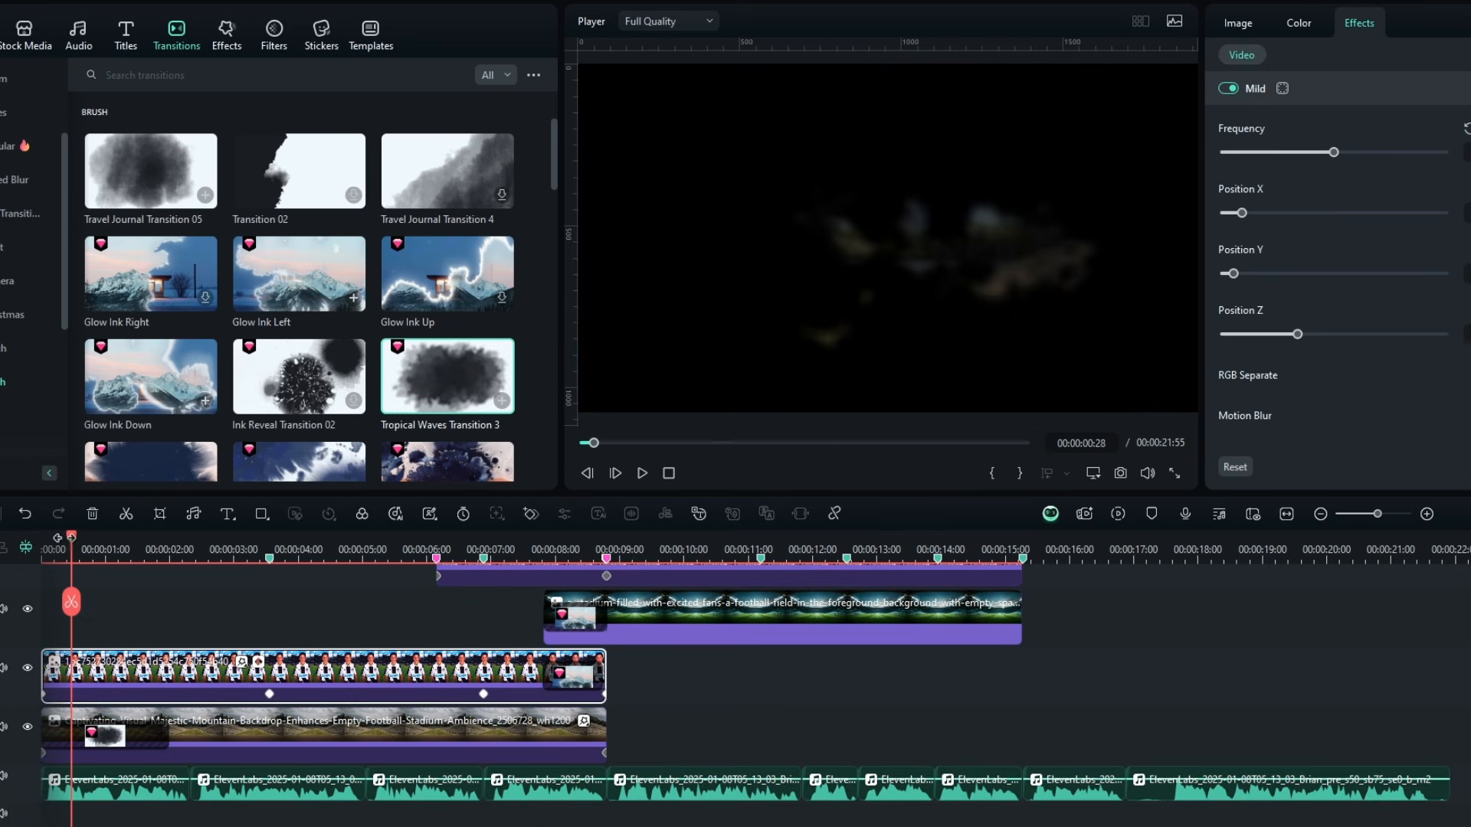
{"action": "mouse_move", "coordinate": [65, 538]}
{"action": "left_mouse_down"}
{"action": "mouse_move", "coordinate": [151, 545]}
{"action": "mouse_move", "coordinate": [6, 553]}
{"action": "left_mouse_up"}
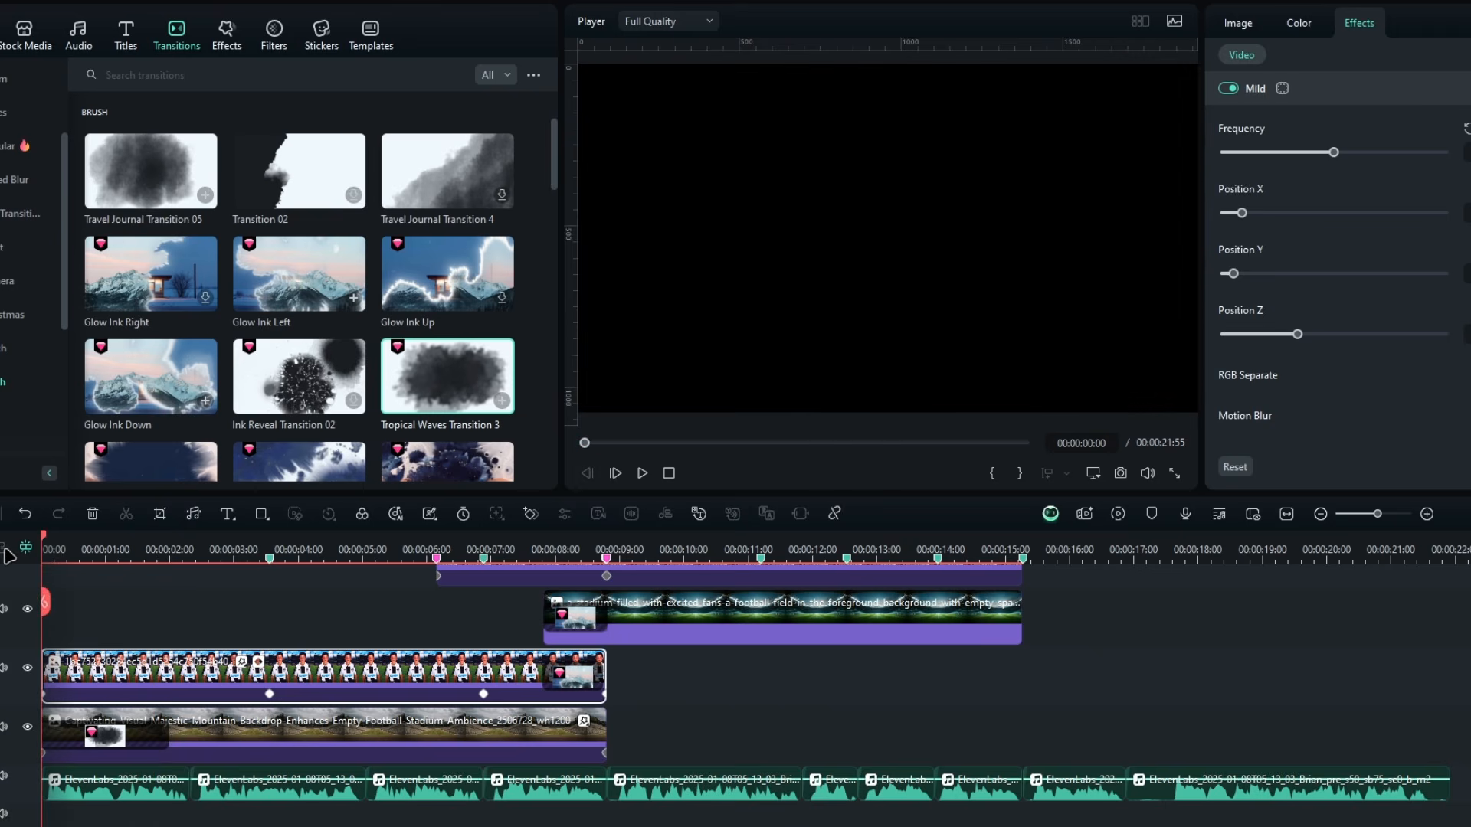
{"action": "scroll", "coordinate": [184, 582], "scroll_direction": "up", "scroll_amount": 2}
{"action": "key", "text": "space"}
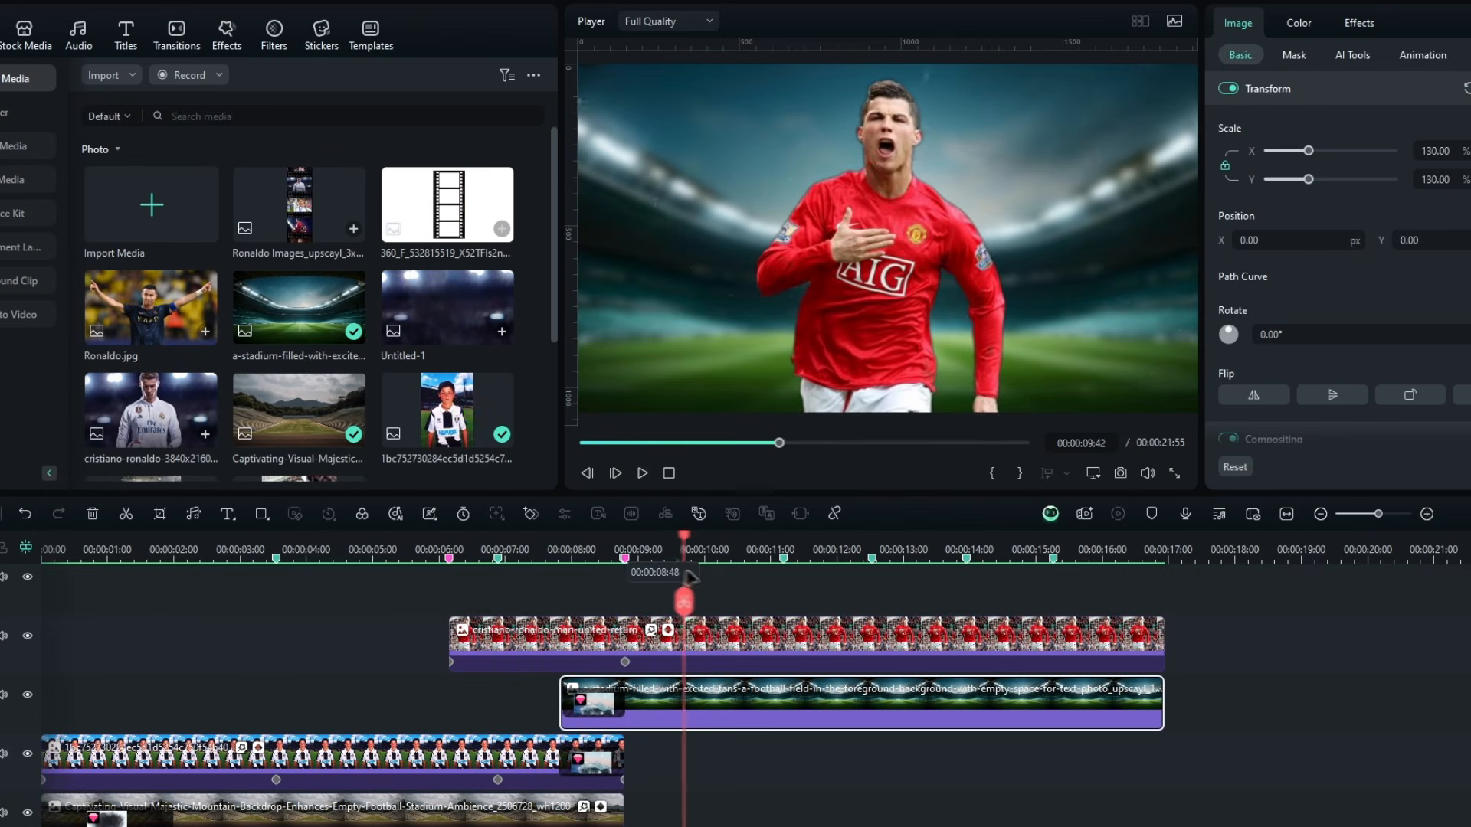
Place Ronaldo.jpg above the red-shirt cutout from the marker just after 00:00:11:00 and extend it to the cutout's end
{"action": "left_click_drag", "start_coordinate": [691, 578], "coordinate": [733, 601]}
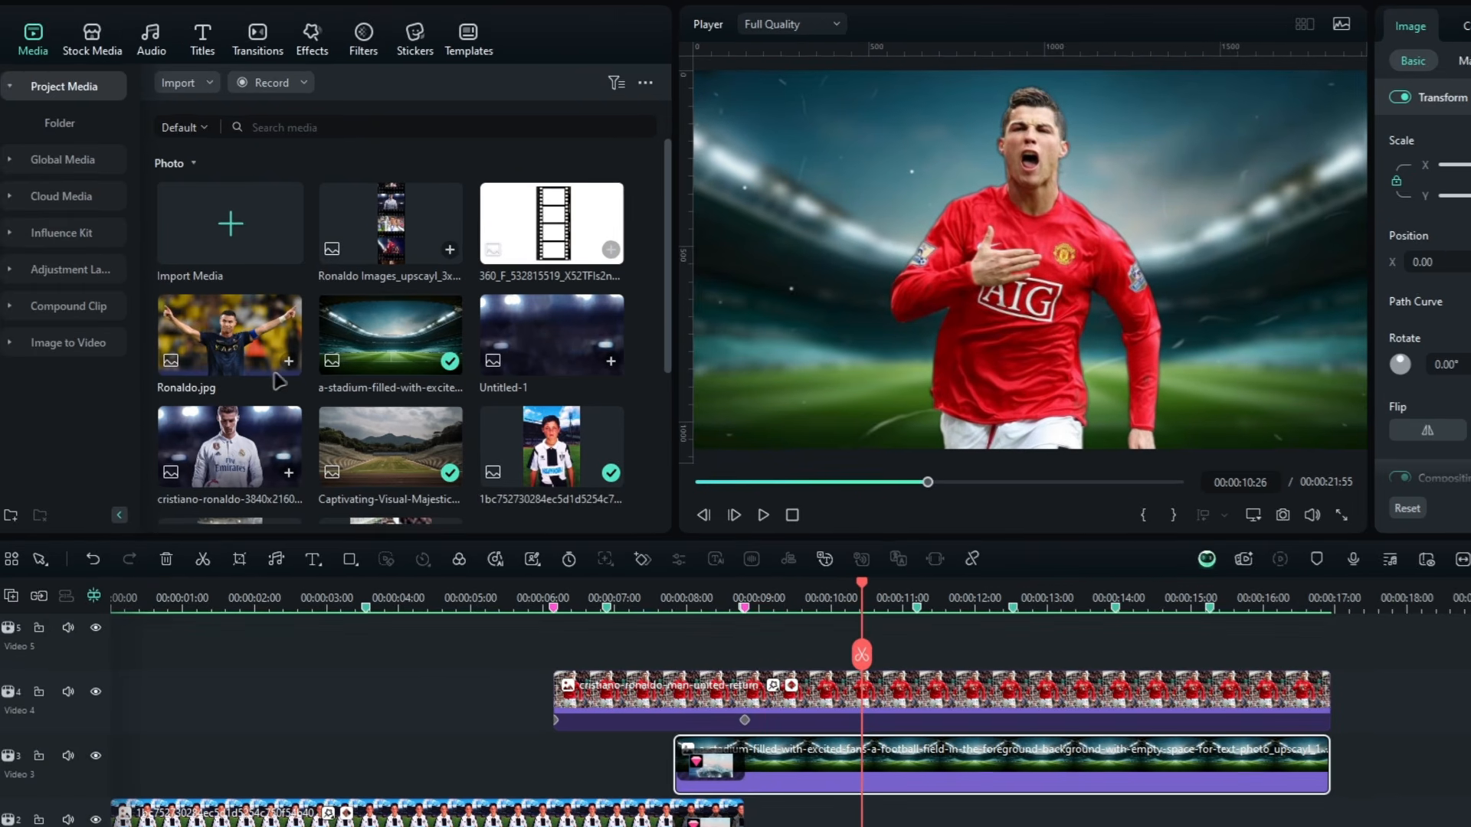
{"action": "left_click_drag", "start_coordinate": [193, 343], "coordinate": [829, 610]}
{"action": "left_click_drag", "start_coordinate": [716, 534], "coordinate": [668, 529]}
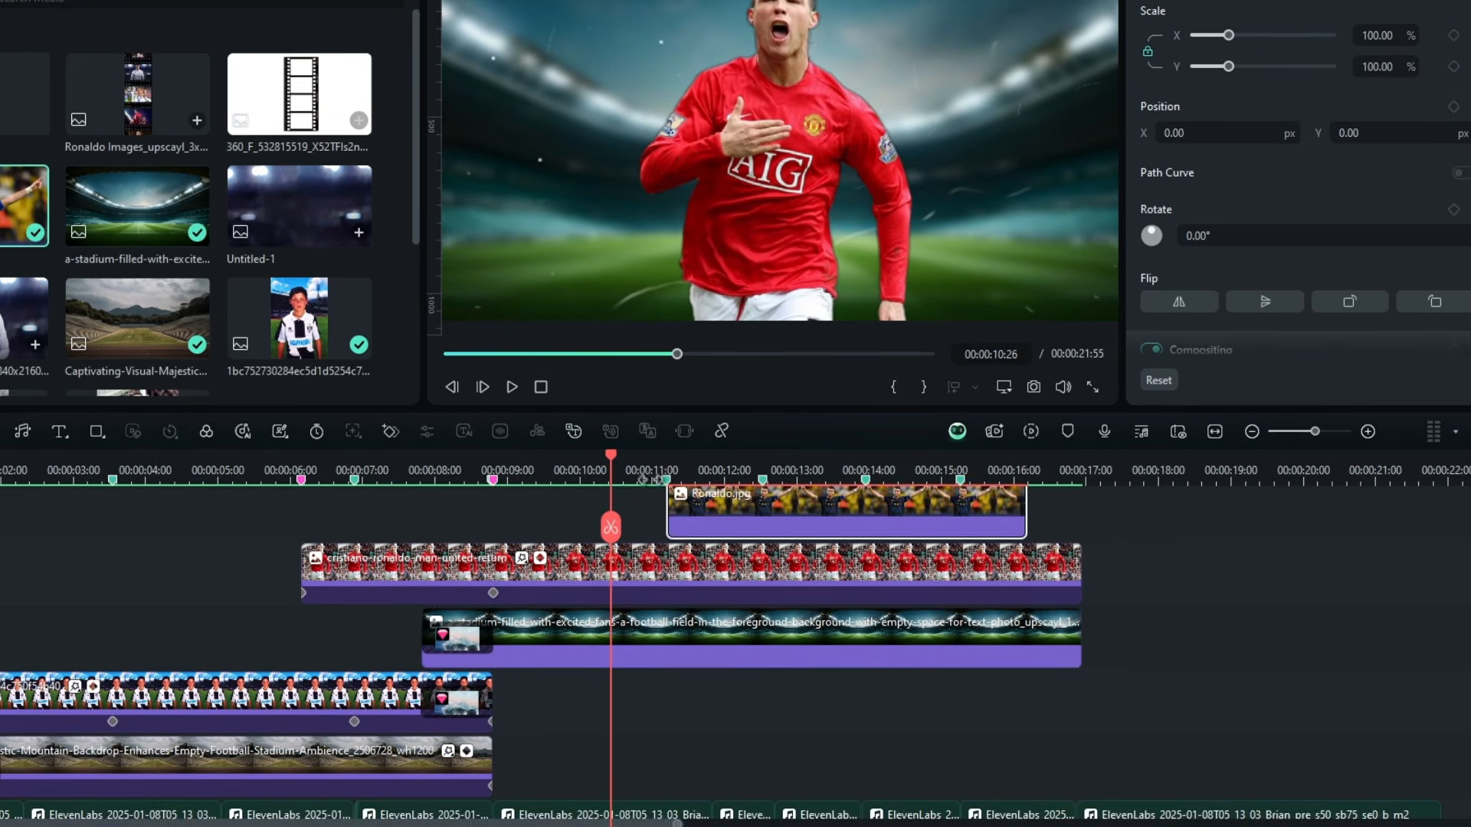
{"action": "left_click", "coordinate": [678, 473]}
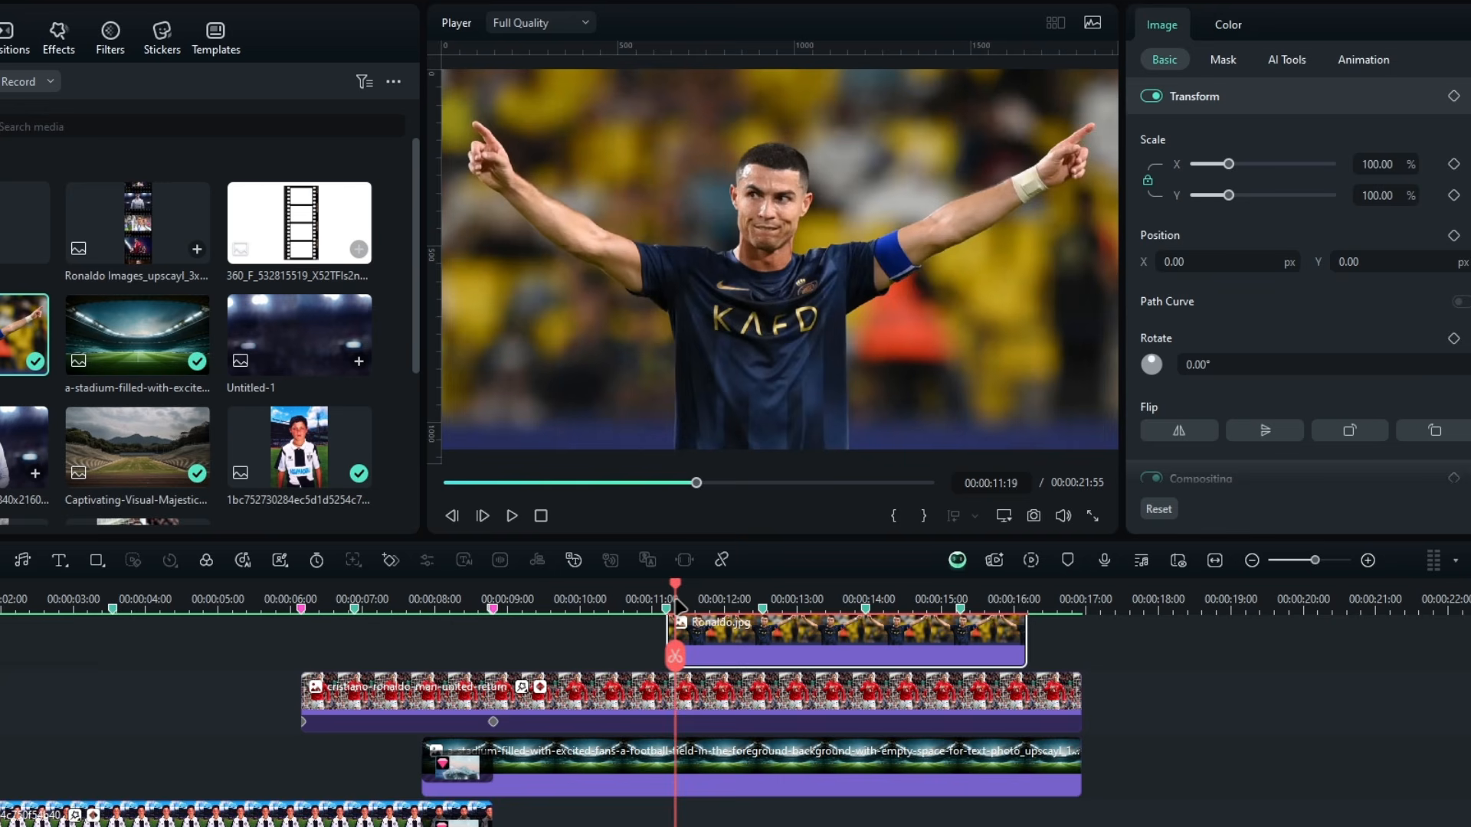
{"action": "left_click", "coordinate": [678, 603]}
{"action": "scroll", "coordinate": [842, 659], "scroll_direction": "up", "scroll_amount": 1}
{"action": "left_click_drag", "start_coordinate": [984, 686], "coordinate": [1038, 686]}
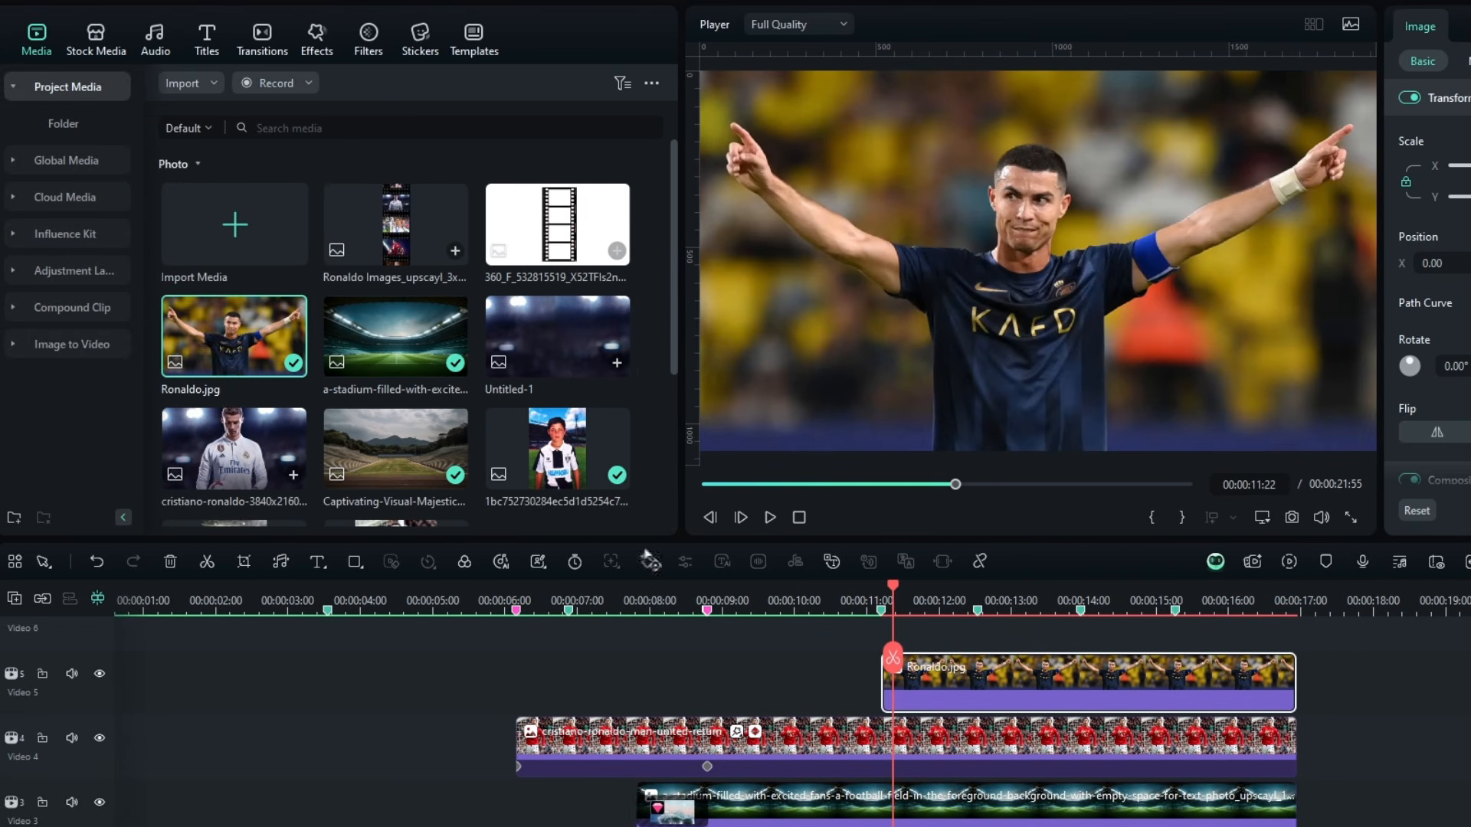
Place the purple-kit photo above Ronaldo.jpg from the marker between 00:00:12:00 and 00:00:13:00, trimming its end to match the clips below
{"action": "scroll", "coordinate": [661, 356], "scroll_direction": "down", "scroll_amount": 2}
{"action": "left_click_drag", "start_coordinate": [234, 457], "coordinate": [995, 647]}
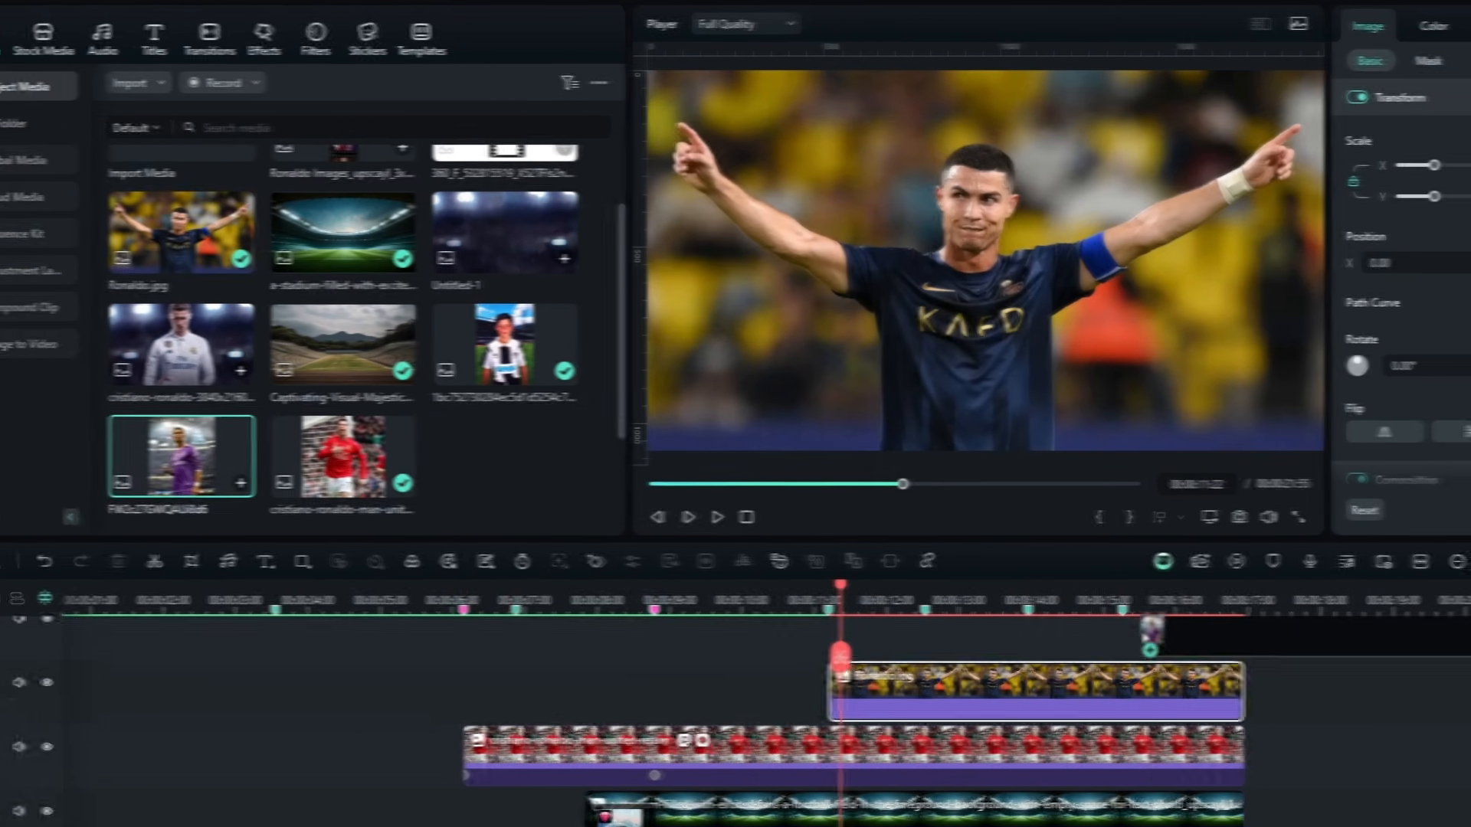
{"action": "left_click_drag", "start_coordinate": [737, 646], "coordinate": [714, 639]}
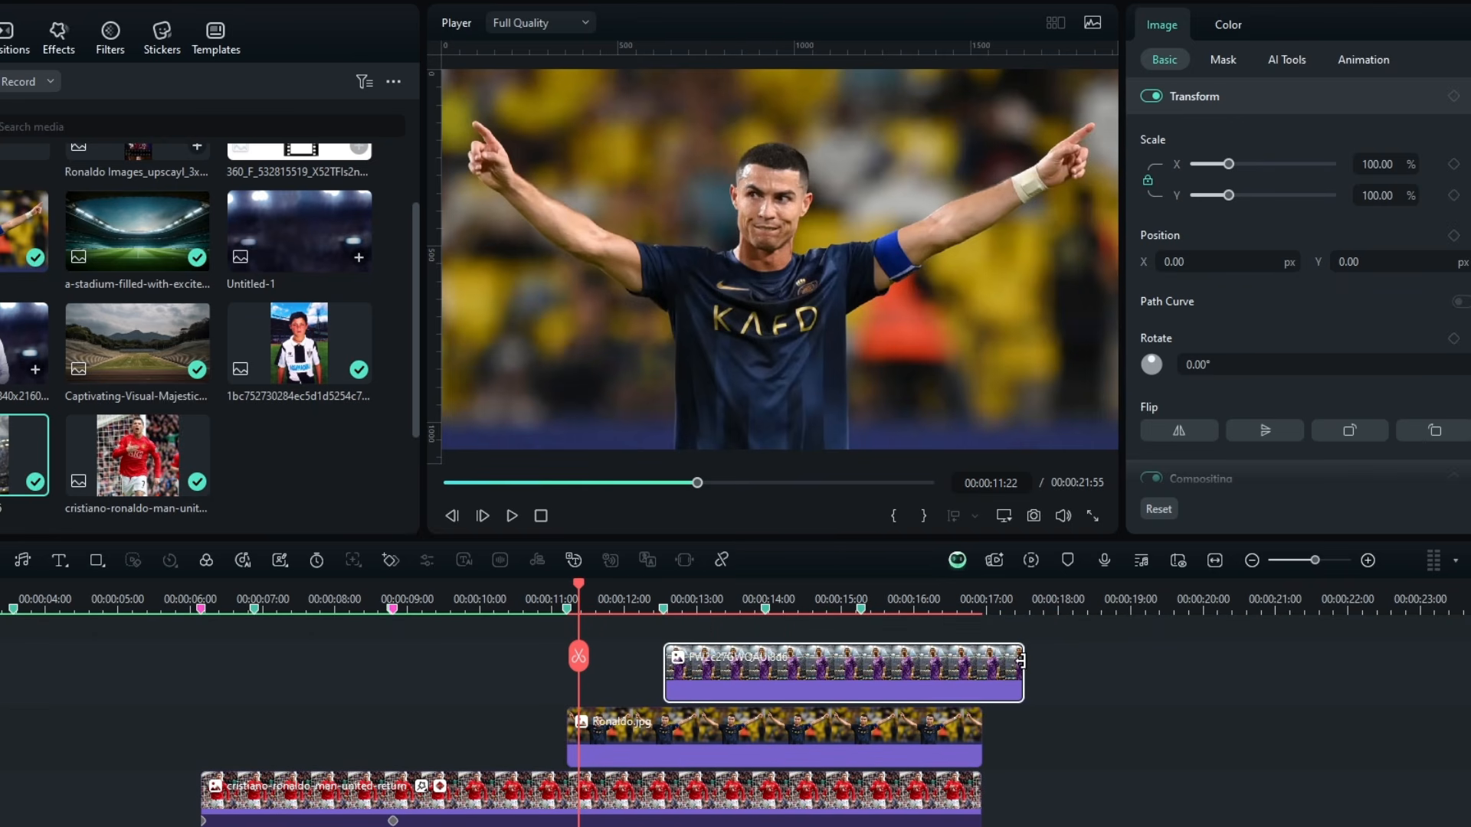
{"action": "left_click_drag", "start_coordinate": [1025, 657], "coordinate": [983, 655]}
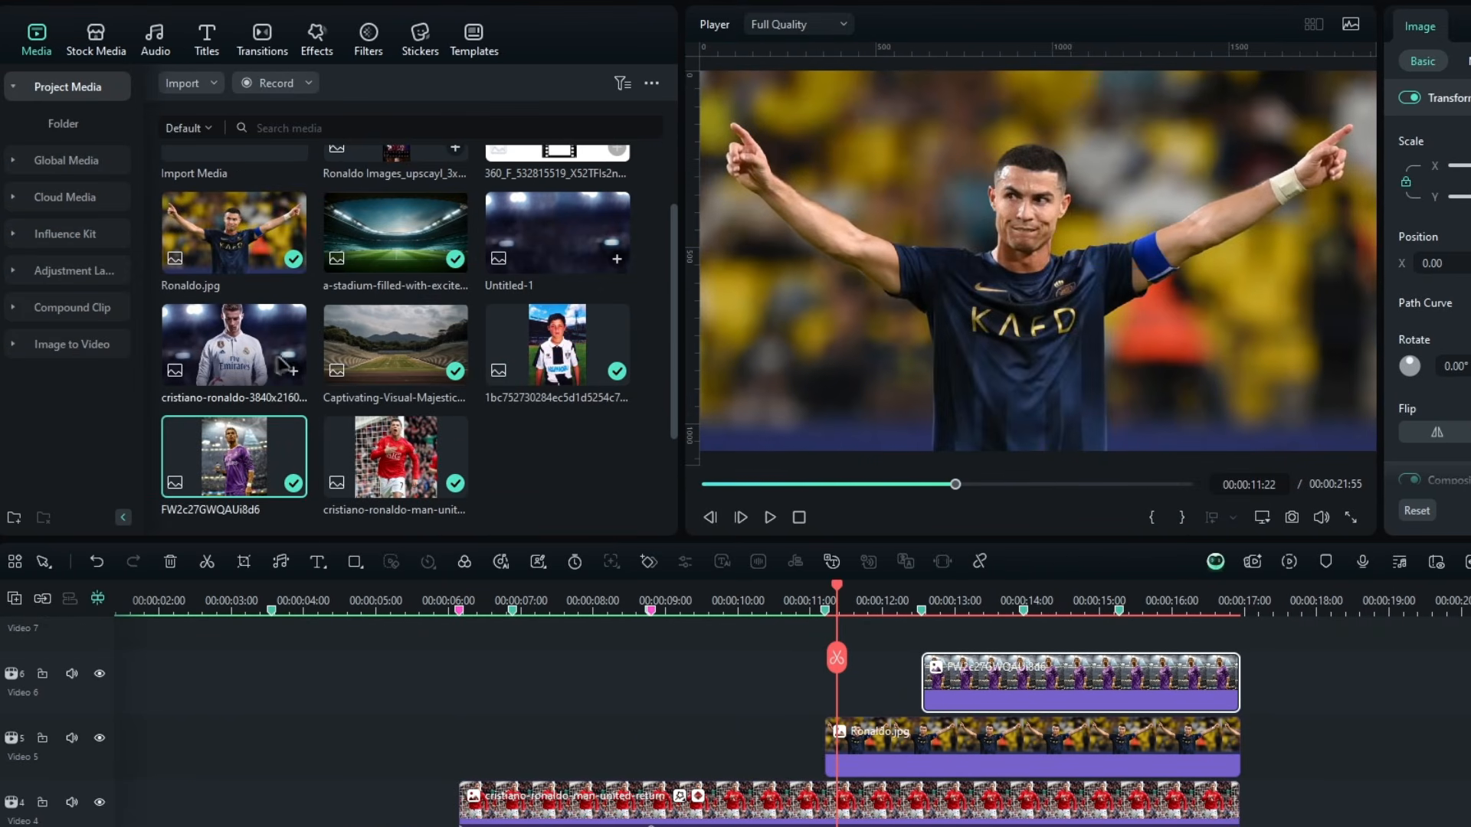
Place the white-kit photo above the purple-kit clip from the marker near 00:00:14:00, trimming its end to match the clips below
{"action": "left_click_drag", "start_coordinate": [246, 366], "coordinate": [1028, 708]}
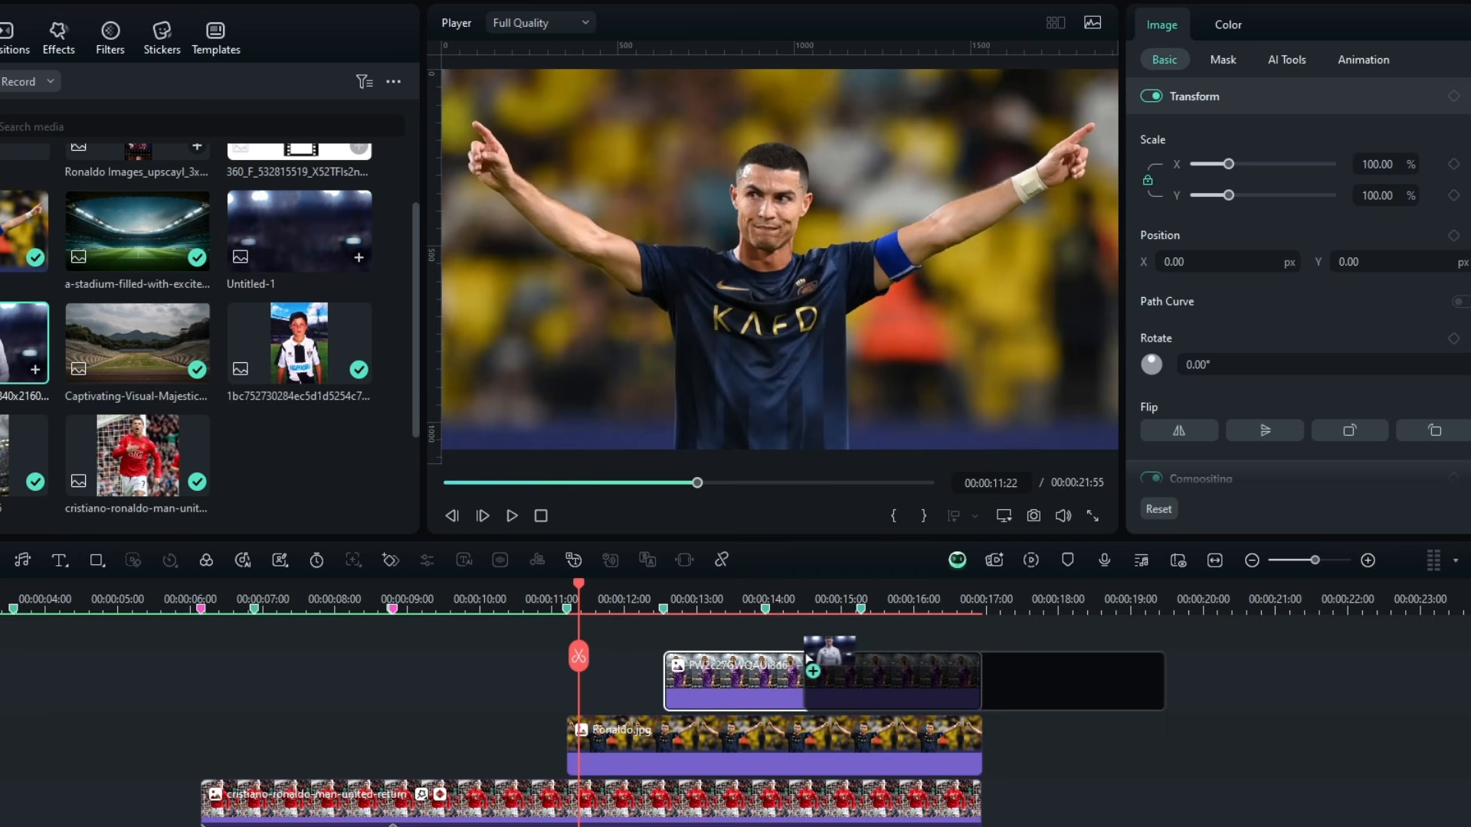
{"action": "left_click_drag", "start_coordinate": [768, 728], "coordinate": [766, 727]}
{"action": "left_click_drag", "start_coordinate": [1086, 660], "coordinate": [945, 661]}
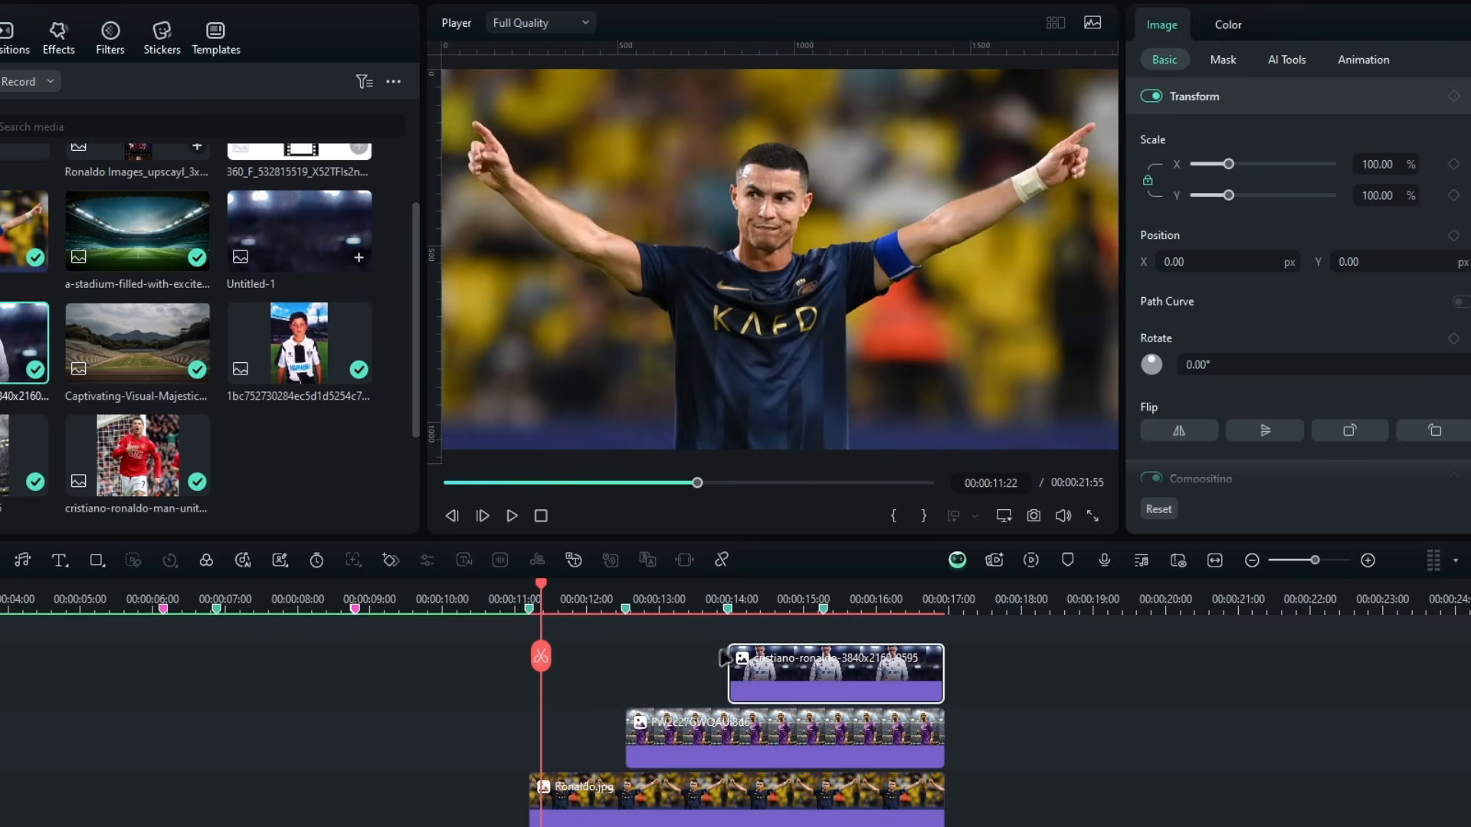
{"action": "left_click_drag", "start_coordinate": [629, 591], "coordinate": [681, 594]}
Enable AI Portrait Cutout for the white-kit, purple-kit and Ronaldo.jpg clips together
{"action": "left_click", "coordinate": [754, 714]}
{"action": "left_click", "coordinate": [827, 595]}
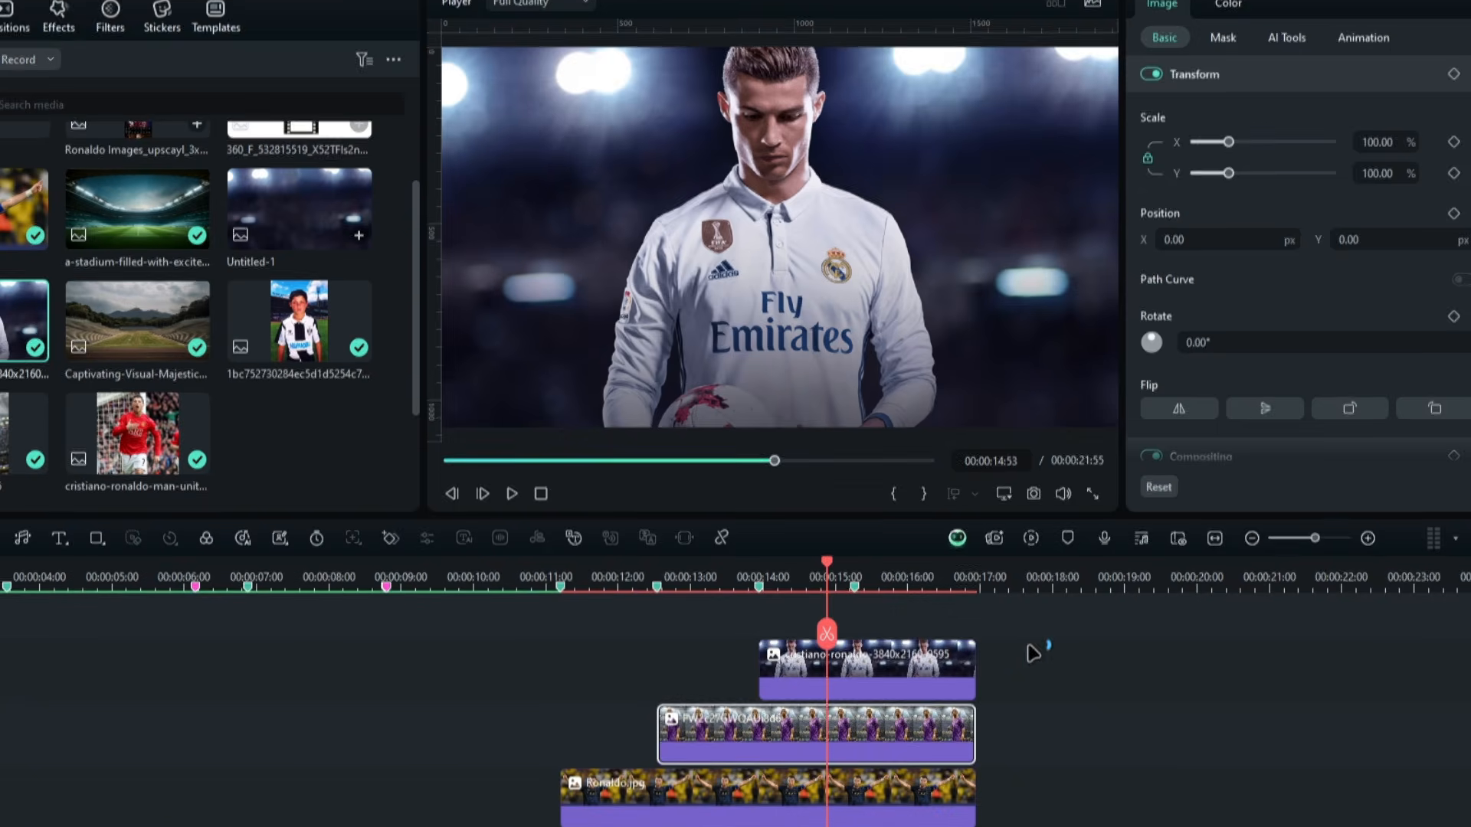
{"action": "left_click_drag", "start_coordinate": [1040, 671], "coordinate": [798, 824]}
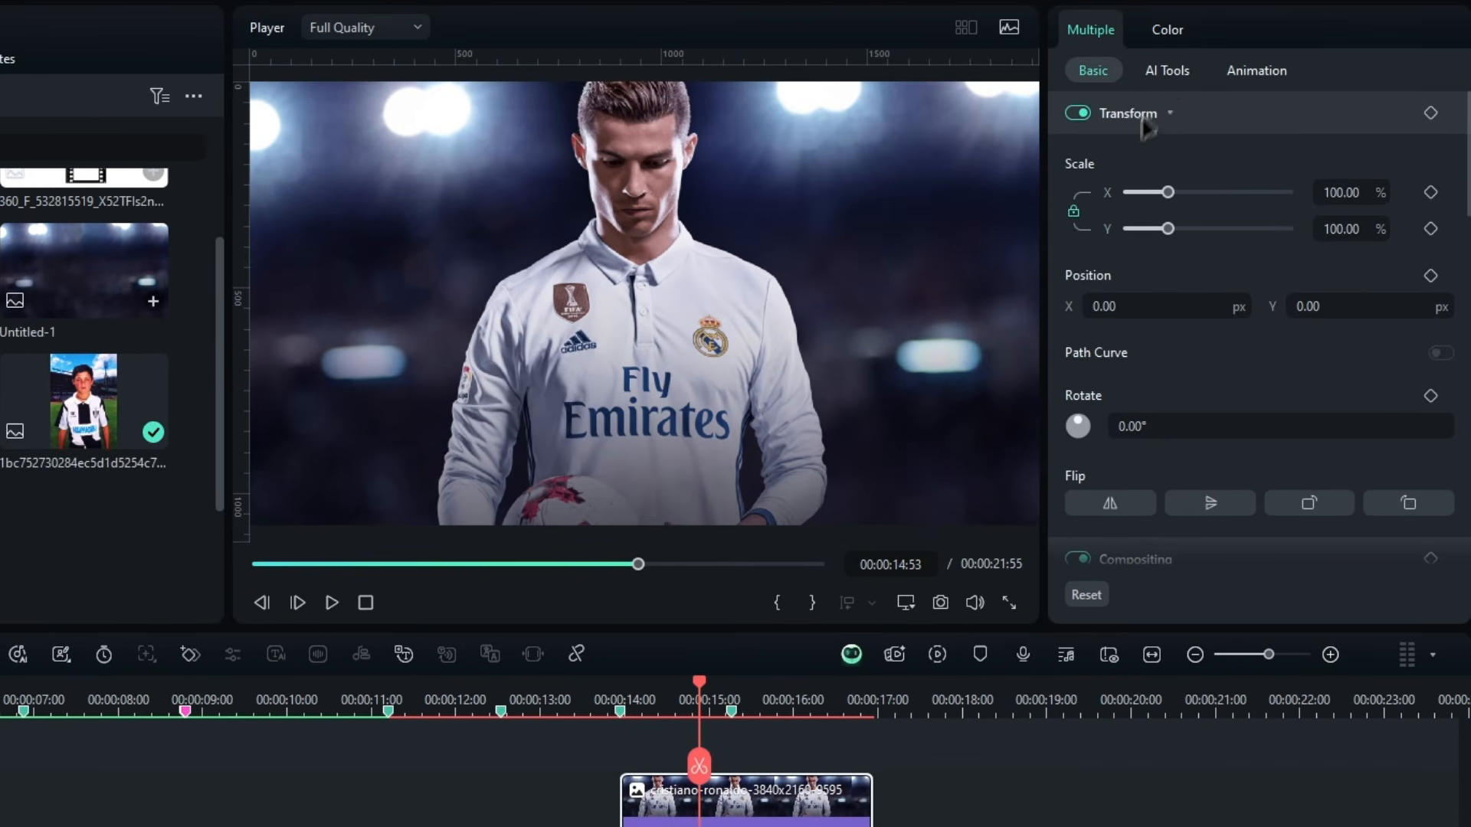
{"action": "left_click", "coordinate": [1167, 73]}
{"action": "left_click", "coordinate": [1077, 156]}
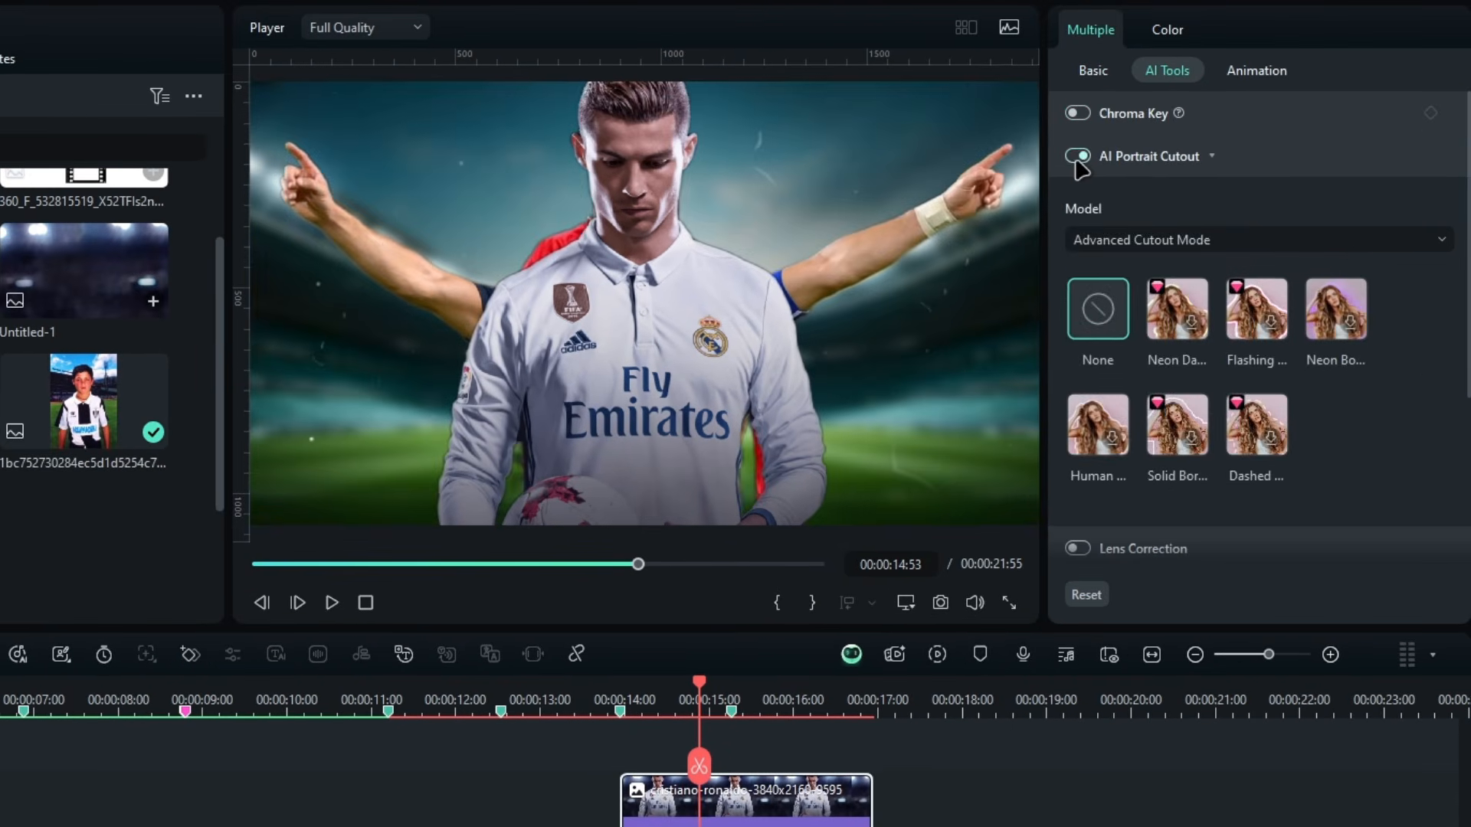
{"action": "scroll", "coordinate": [992, 591], "scroll_direction": "up", "scroll_amount": 1}
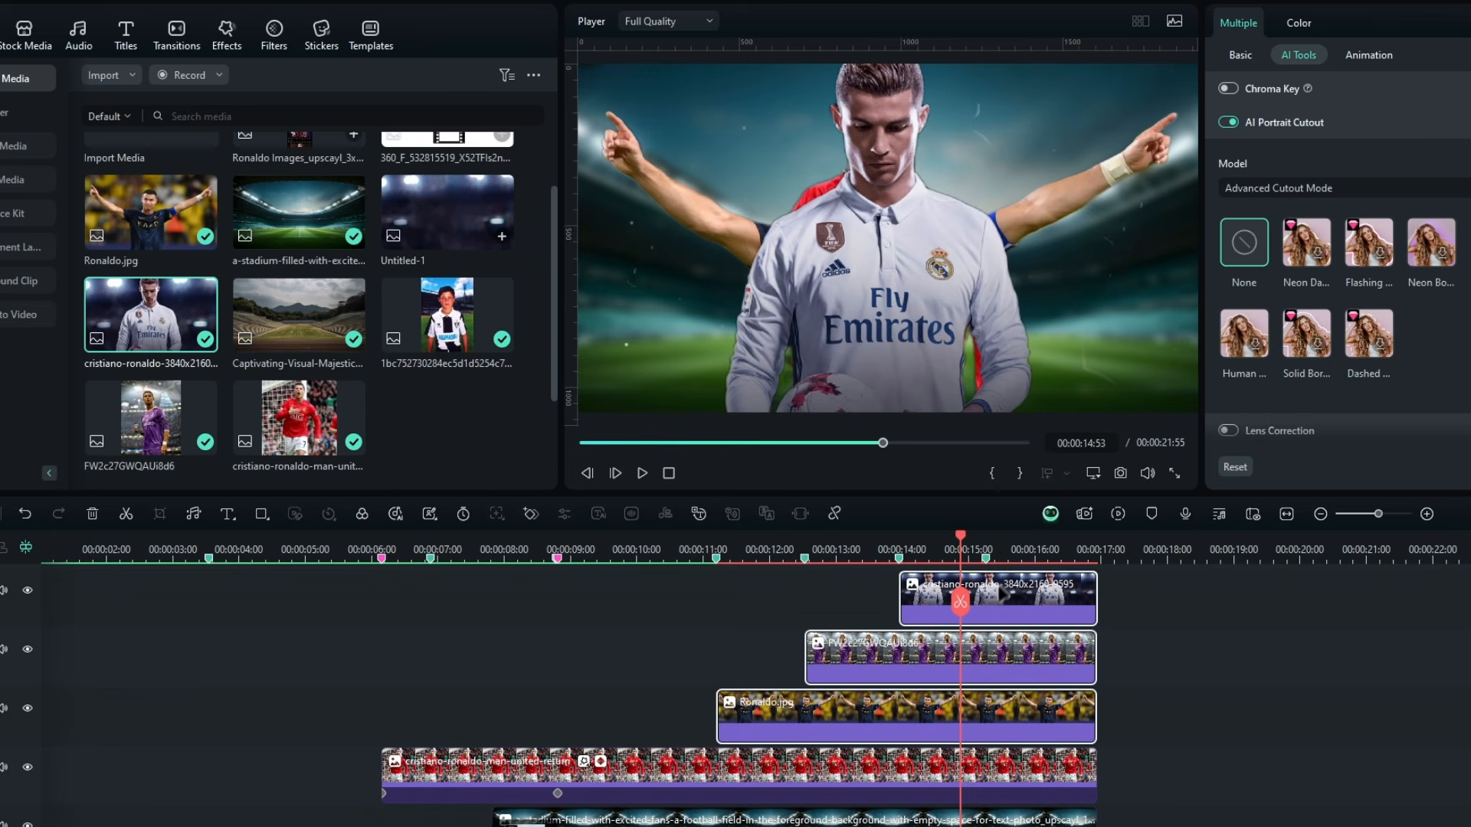
Hide the white-kit and purple-kit tracks
{"action": "left_click", "coordinate": [1115, 656]}
{"action": "left_click", "coordinate": [993, 596]}
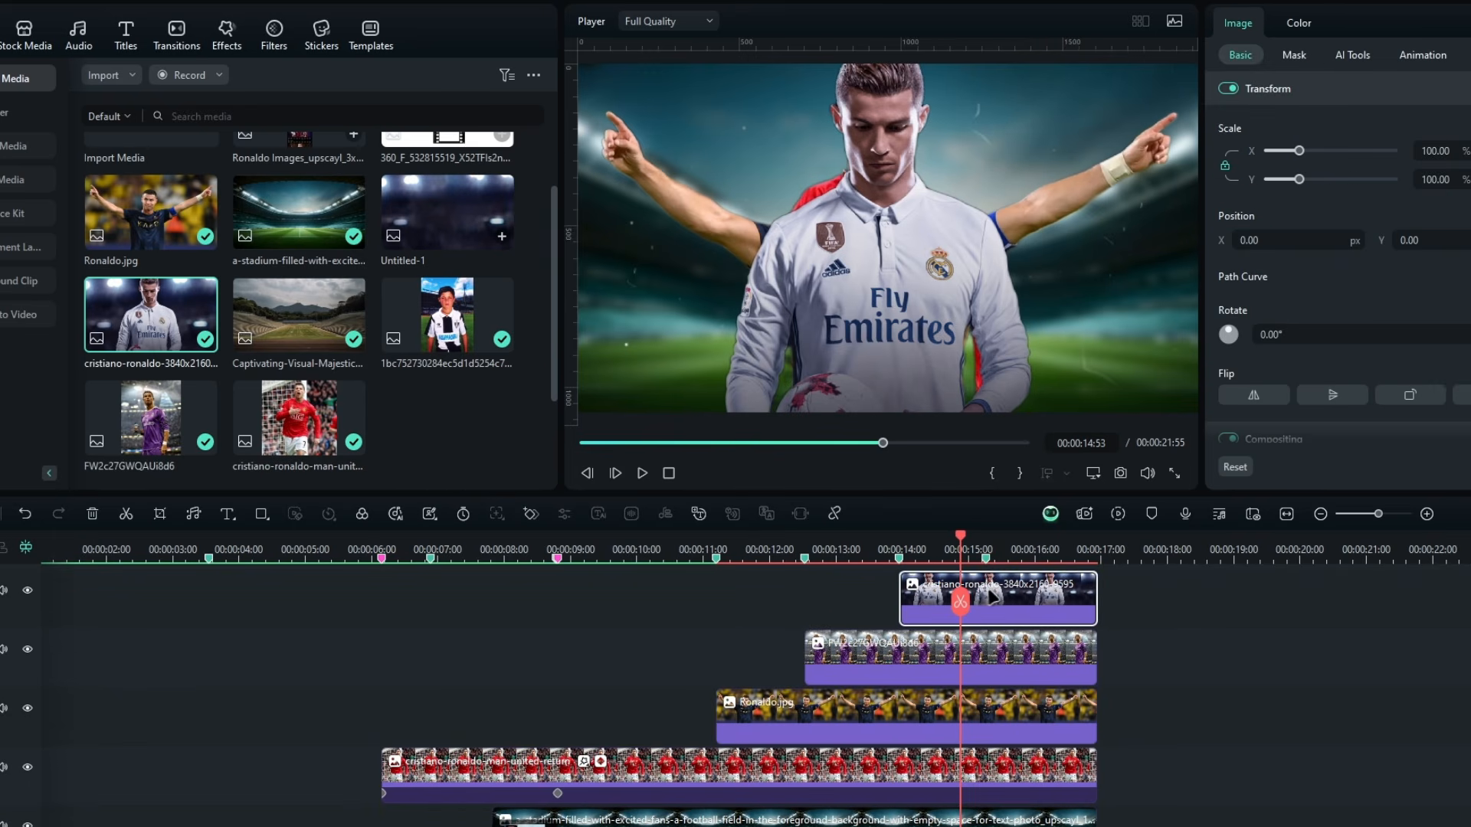
{"action": "left_click", "coordinate": [27, 590]}
{"action": "left_click", "coordinate": [27, 648]}
{"action": "scroll", "coordinate": [584, 630], "scroll_direction": "down", "scroll_amount": 2}
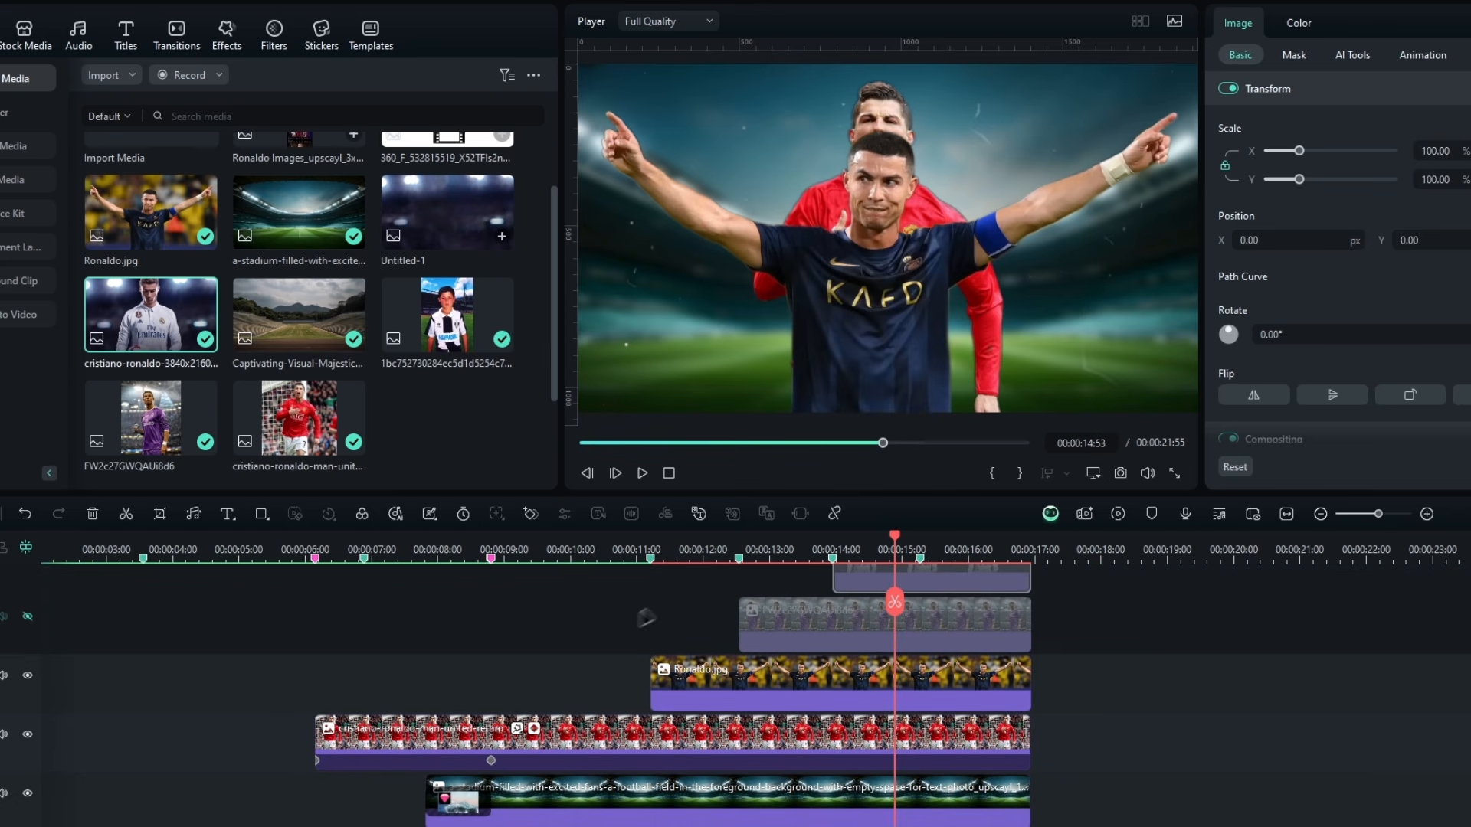
Set the red-shirt cutout's scale to 110% at the 00:00:11:12 marker
{"action": "left_click_drag", "start_coordinate": [660, 536], "coordinate": [638, 583]}
{"action": "scroll", "coordinate": [669, 651], "scroll_direction": "down", "scroll_amount": 1}
{"action": "left_click", "coordinate": [698, 701]}
{"action": "key", "text": "Down"}
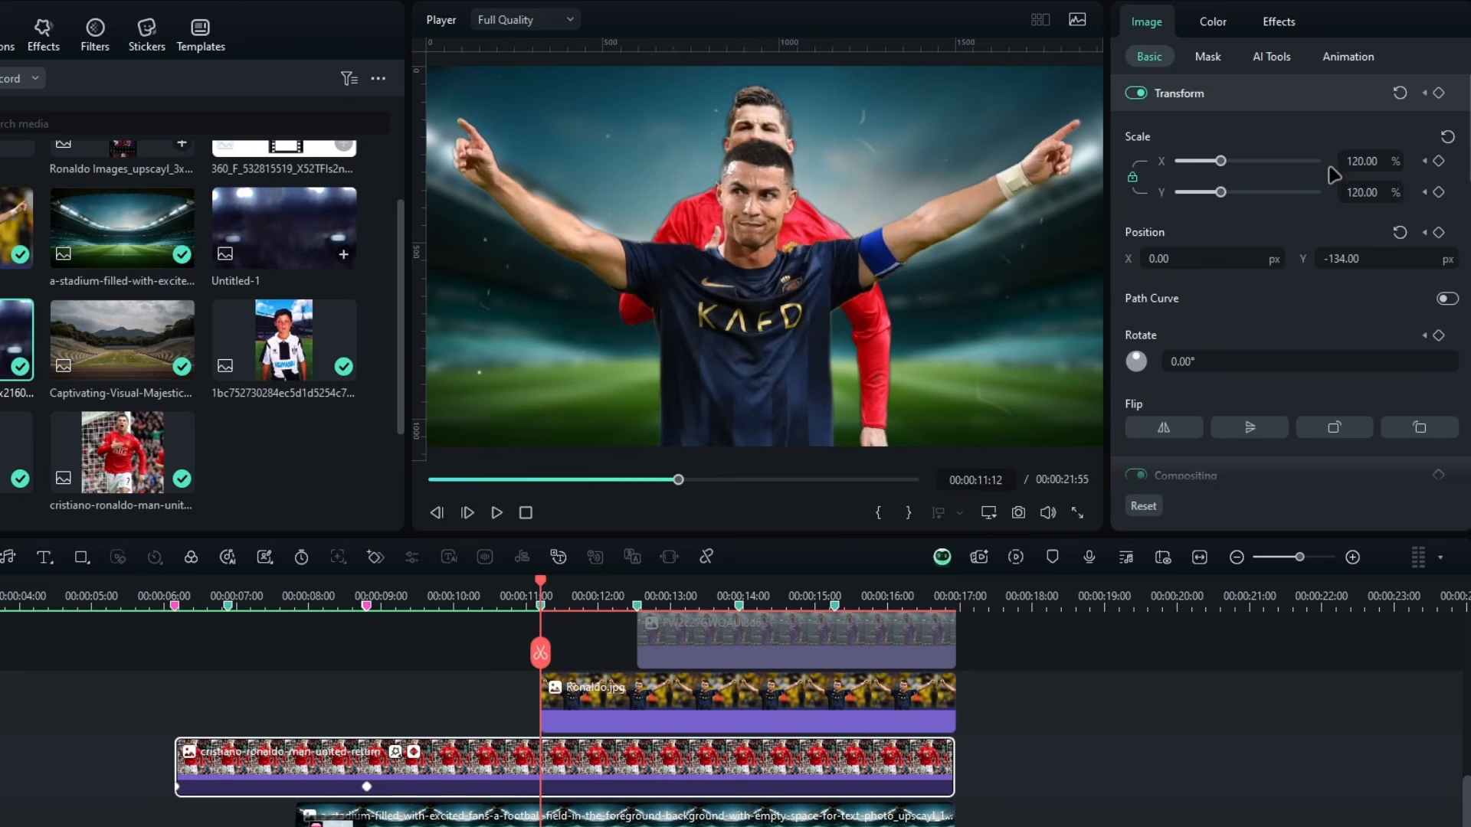
{"action": "left_click", "coordinate": [1364, 158]}
{"action": "type", "text": "110"}
{"action": "key", "text": "Return"}
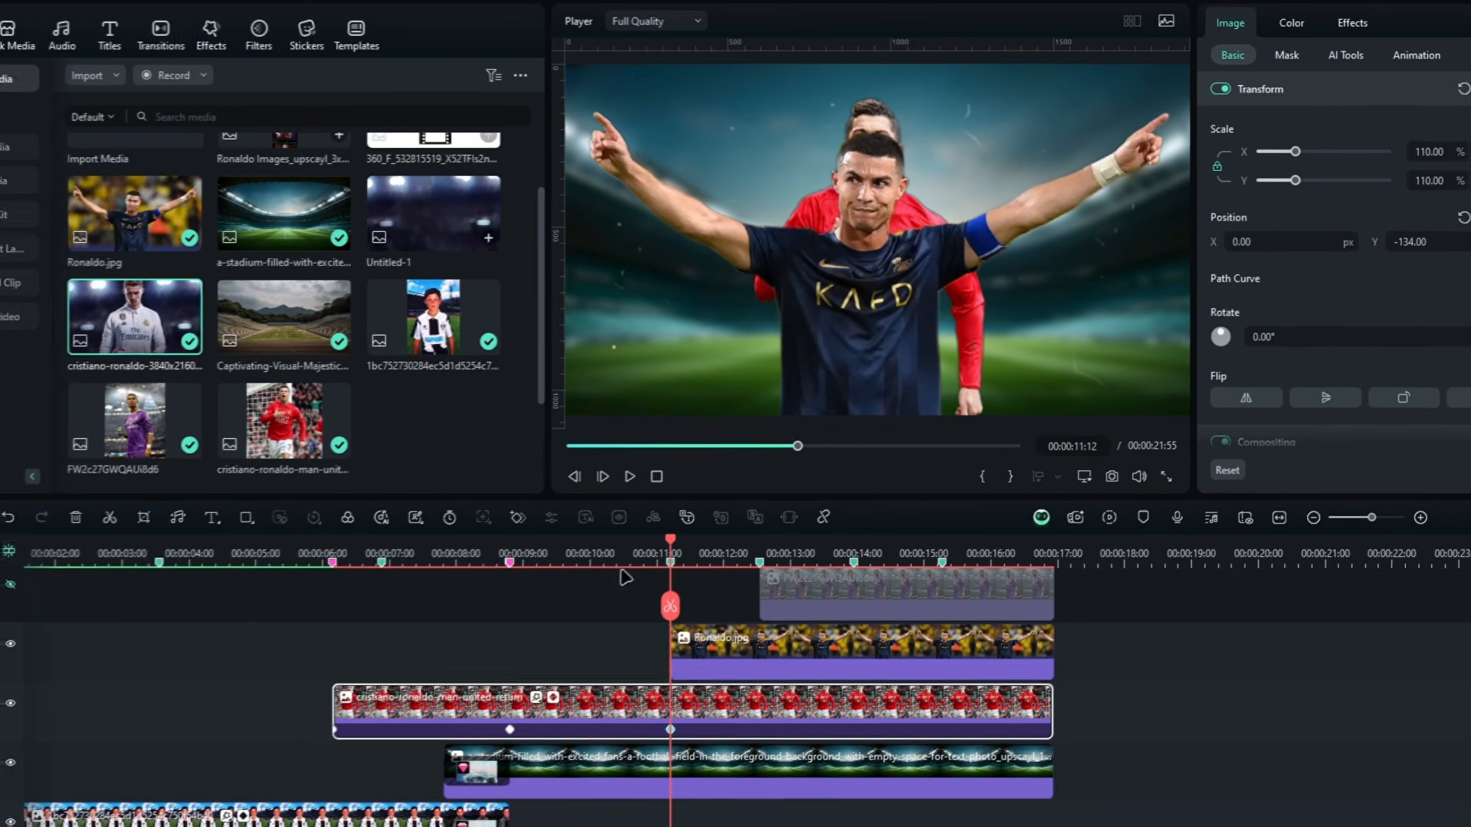
Set Ronaldo.jpg to 160% scale and -20° rotation at 00:00:11:12
{"action": "left_click_drag", "start_coordinate": [486, 608], "coordinate": [528, 620]}
{"action": "left_click_drag", "start_coordinate": [673, 574], "coordinate": [689, 582]}
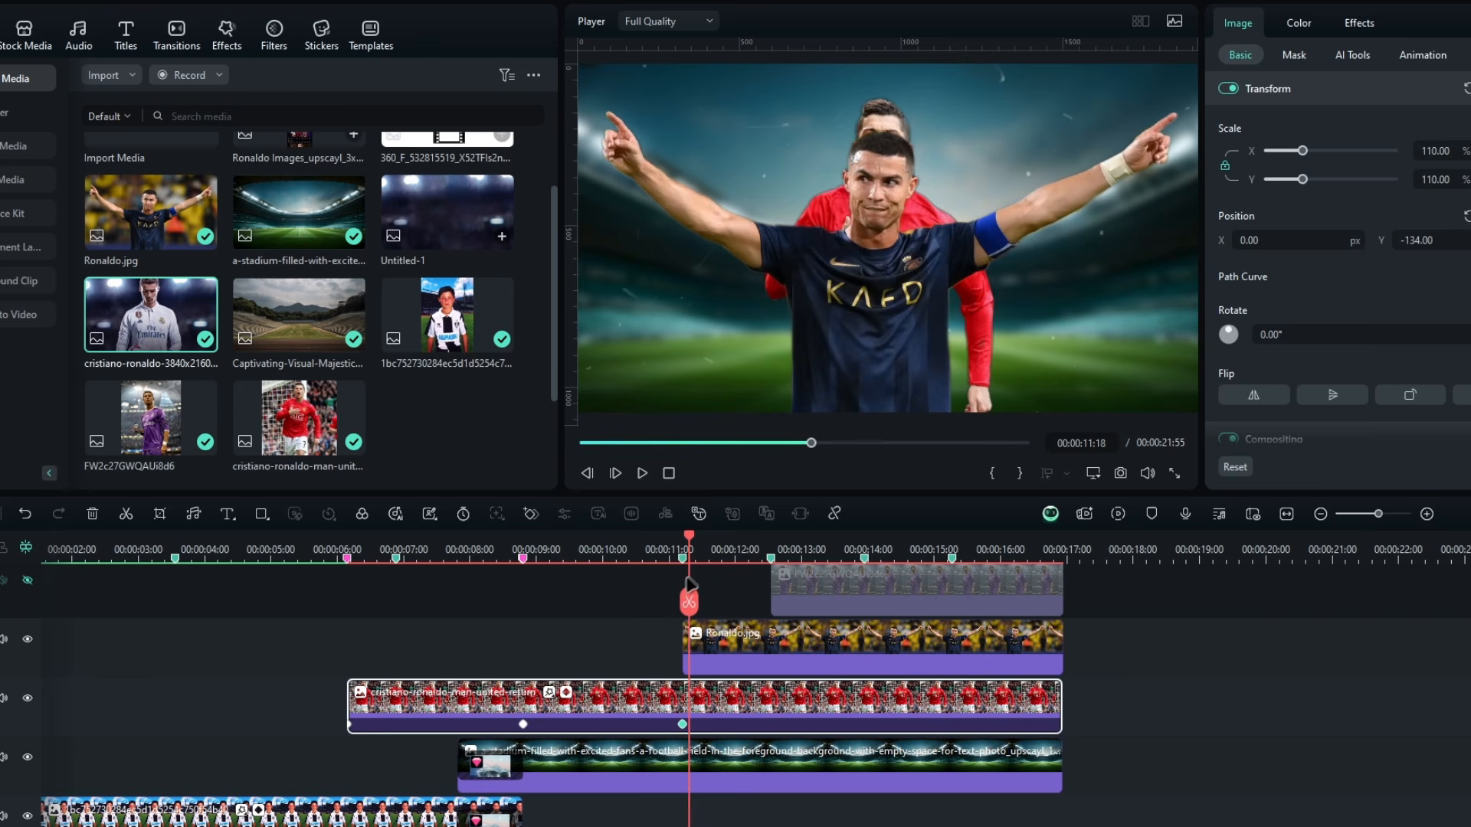
{"action": "left_click", "coordinate": [726, 652]}
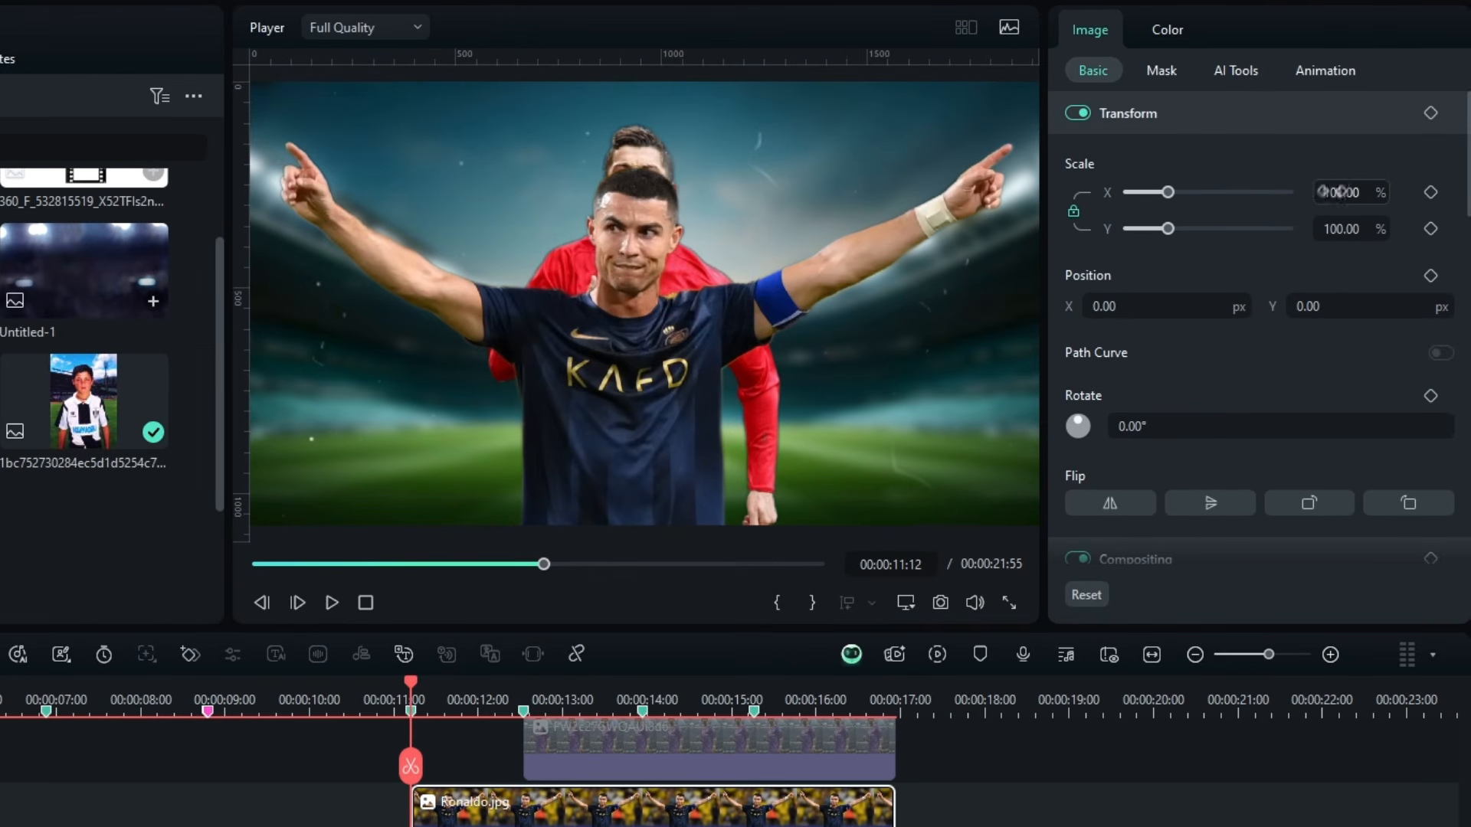
{"action": "type", "text": "160"}
{"action": "key", "text": "Return"}
{"action": "left_click", "coordinate": [1132, 426]}
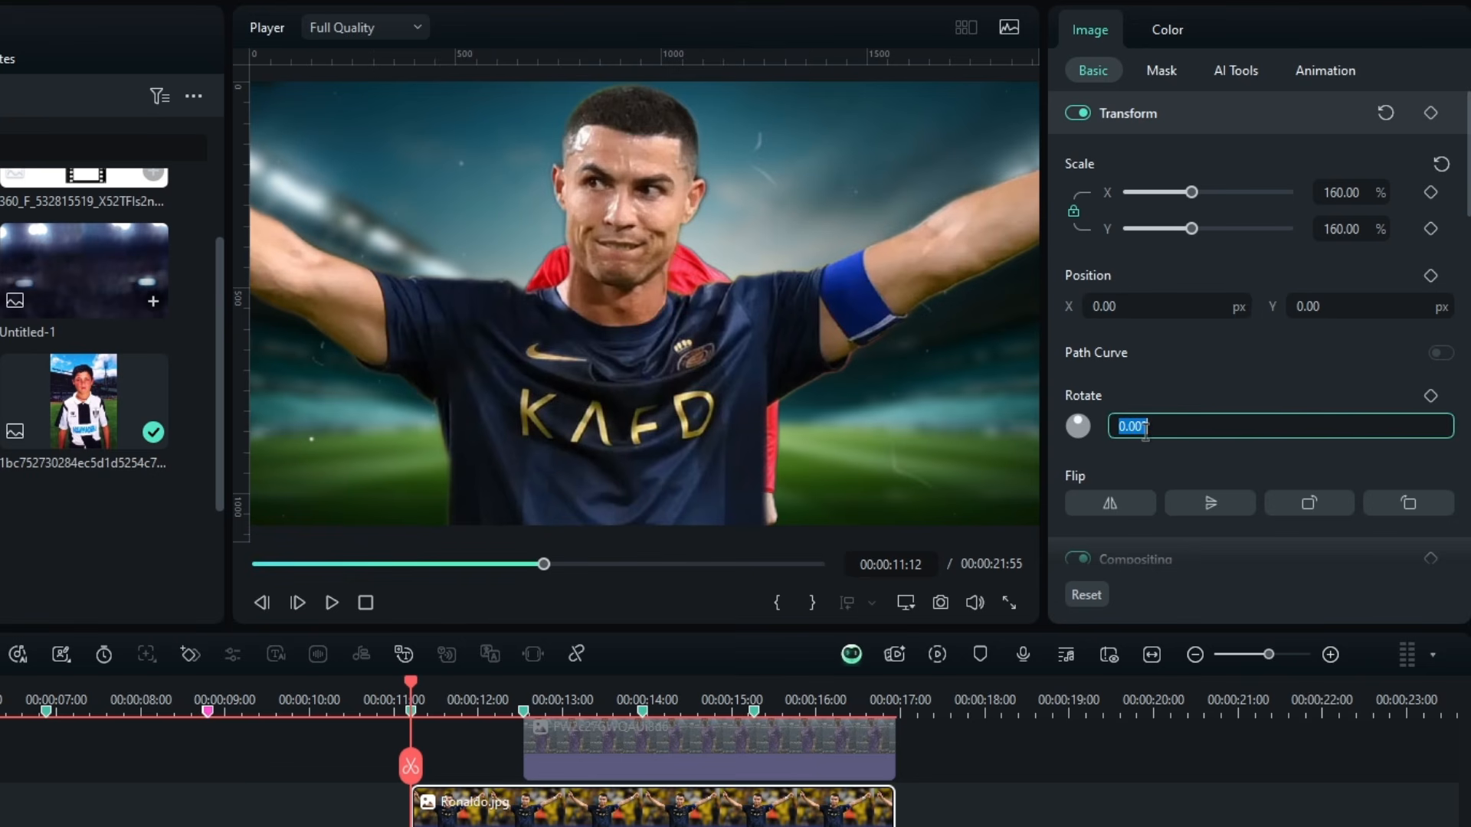
{"action": "type", "text": "-20"}
{"action": "key", "text": "Return"}
Move Ronaldo.jpg fully outside the frame's left edge, to about X -2210, Y -525, and keyframe its transform
{"action": "scroll", "coordinate": [882, 386], "scroll_direction": "down", "scroll_amount": 3}
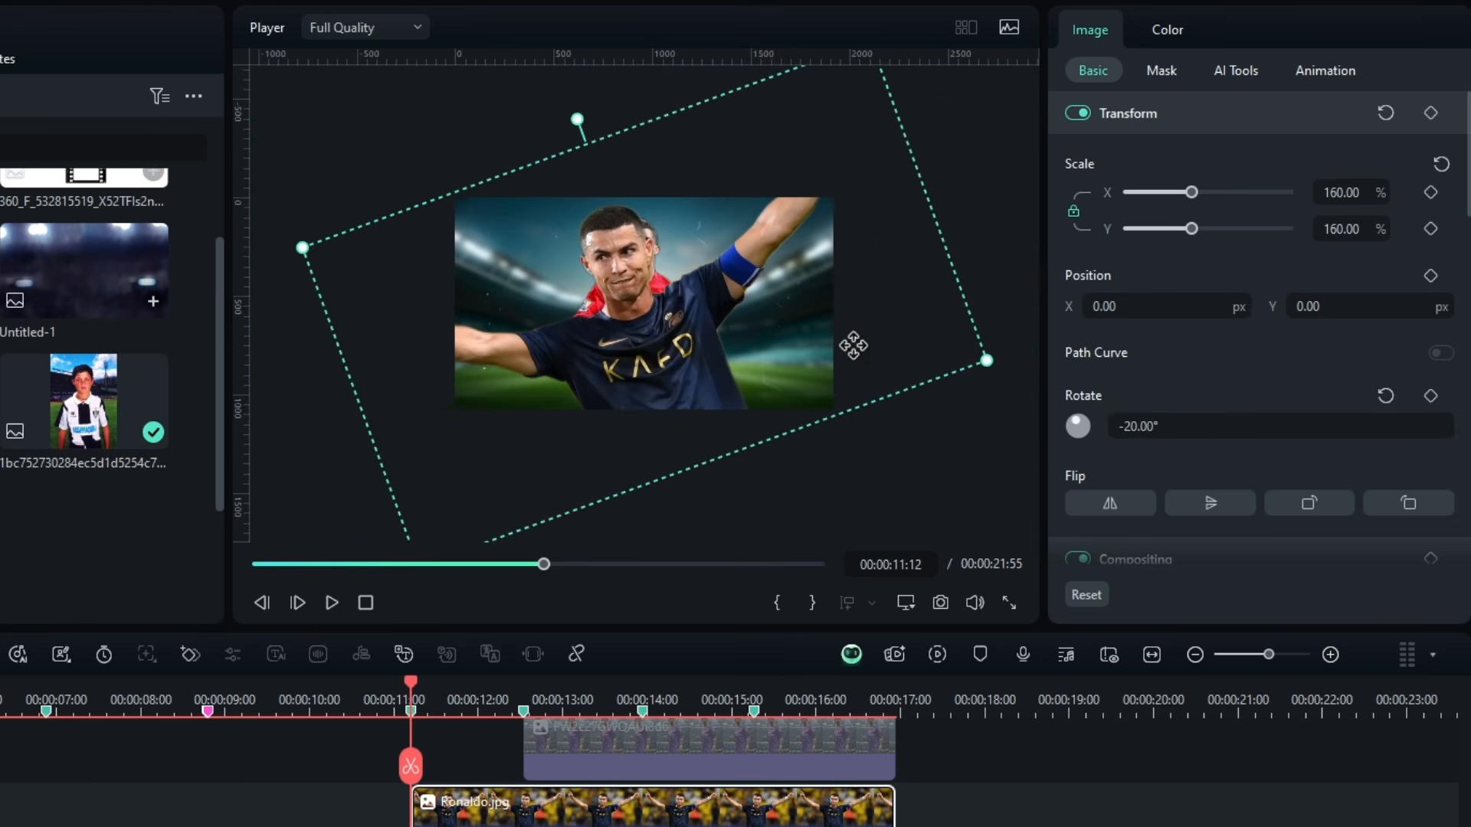
{"action": "left_click_drag", "start_coordinate": [636, 316], "coordinate": [214, 416]}
{"action": "left_click_drag", "start_coordinate": [350, 375], "coordinate": [330, 376]}
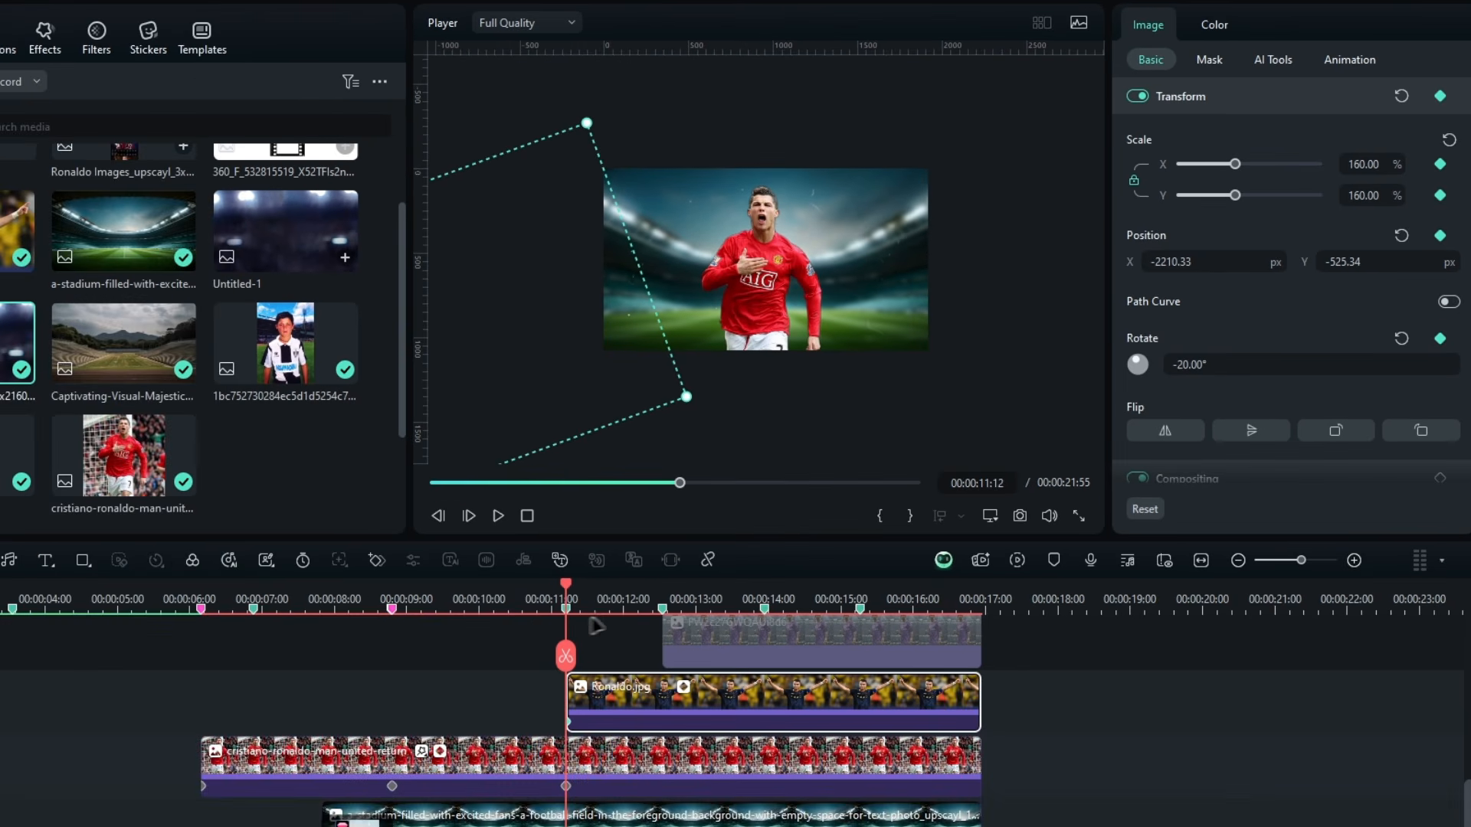
Reset Ronaldo.jpg's rotation and position at the 00:00:12:32 marker
{"action": "left_click_drag", "start_coordinate": [411, 740], "coordinate": [527, 743]}
{"action": "left_click_drag", "start_coordinate": [666, 639], "coordinate": [663, 640]}
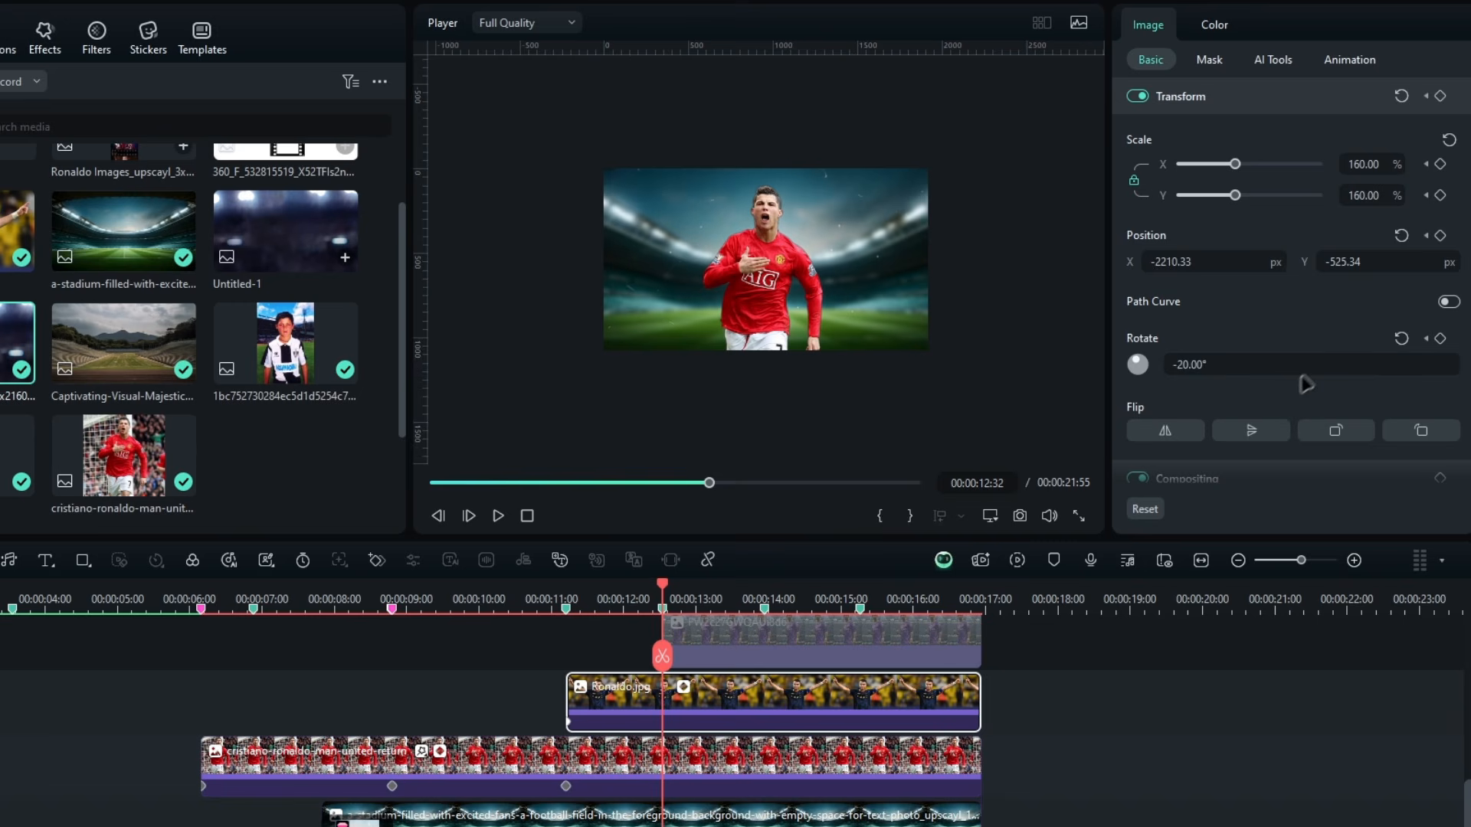
{"action": "left_click", "coordinate": [1401, 338]}
{"action": "left_click", "coordinate": [1402, 236]}
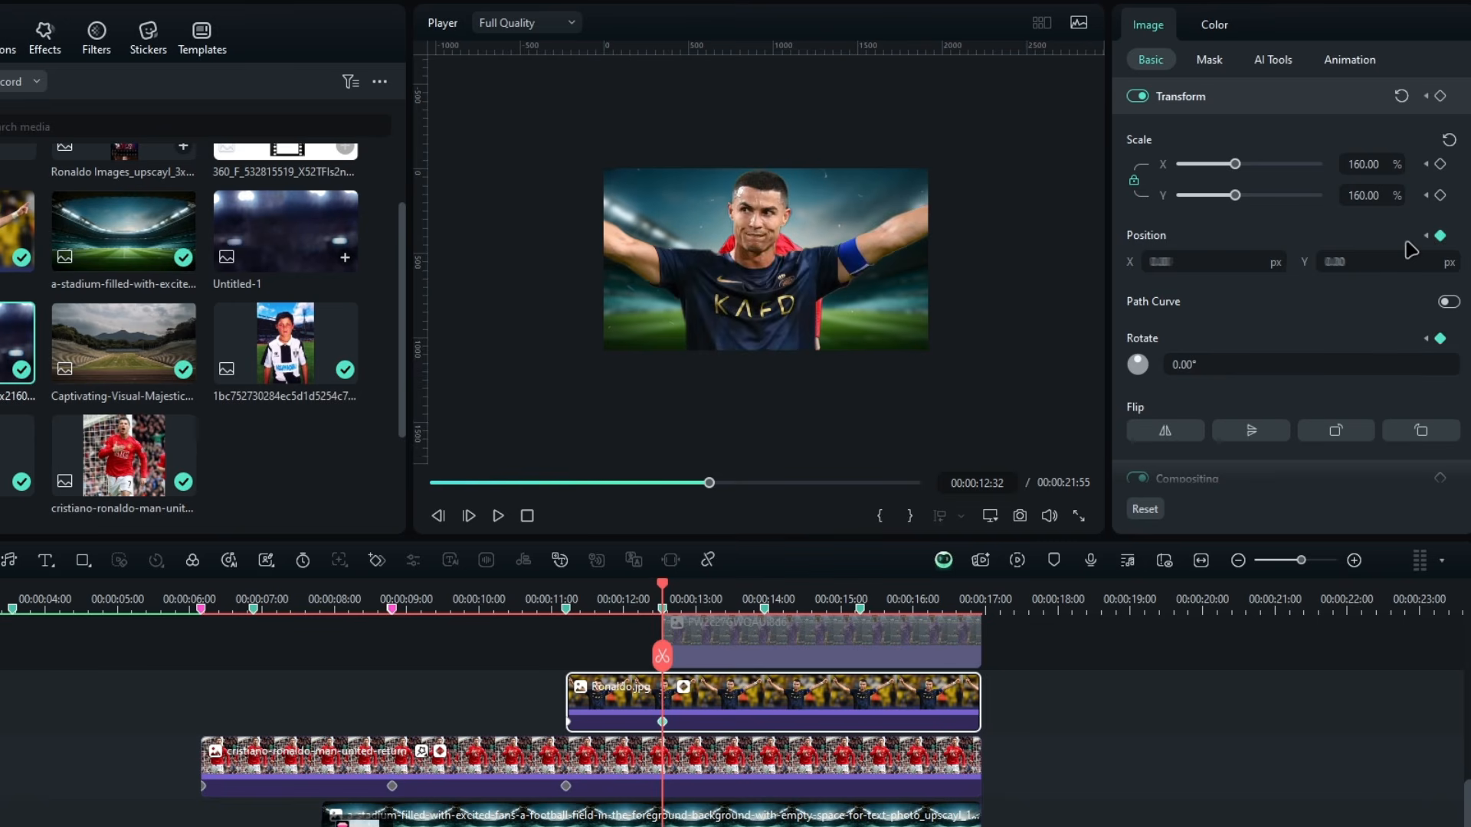
Set Ronaldo.jpg's scale to 138% and its position to X -292.48, Y 0 at 00:00:12:32
{"action": "left_click", "coordinate": [1370, 165]}
{"action": "type", "text": "75"}
{"action": "key", "text": "Return"}
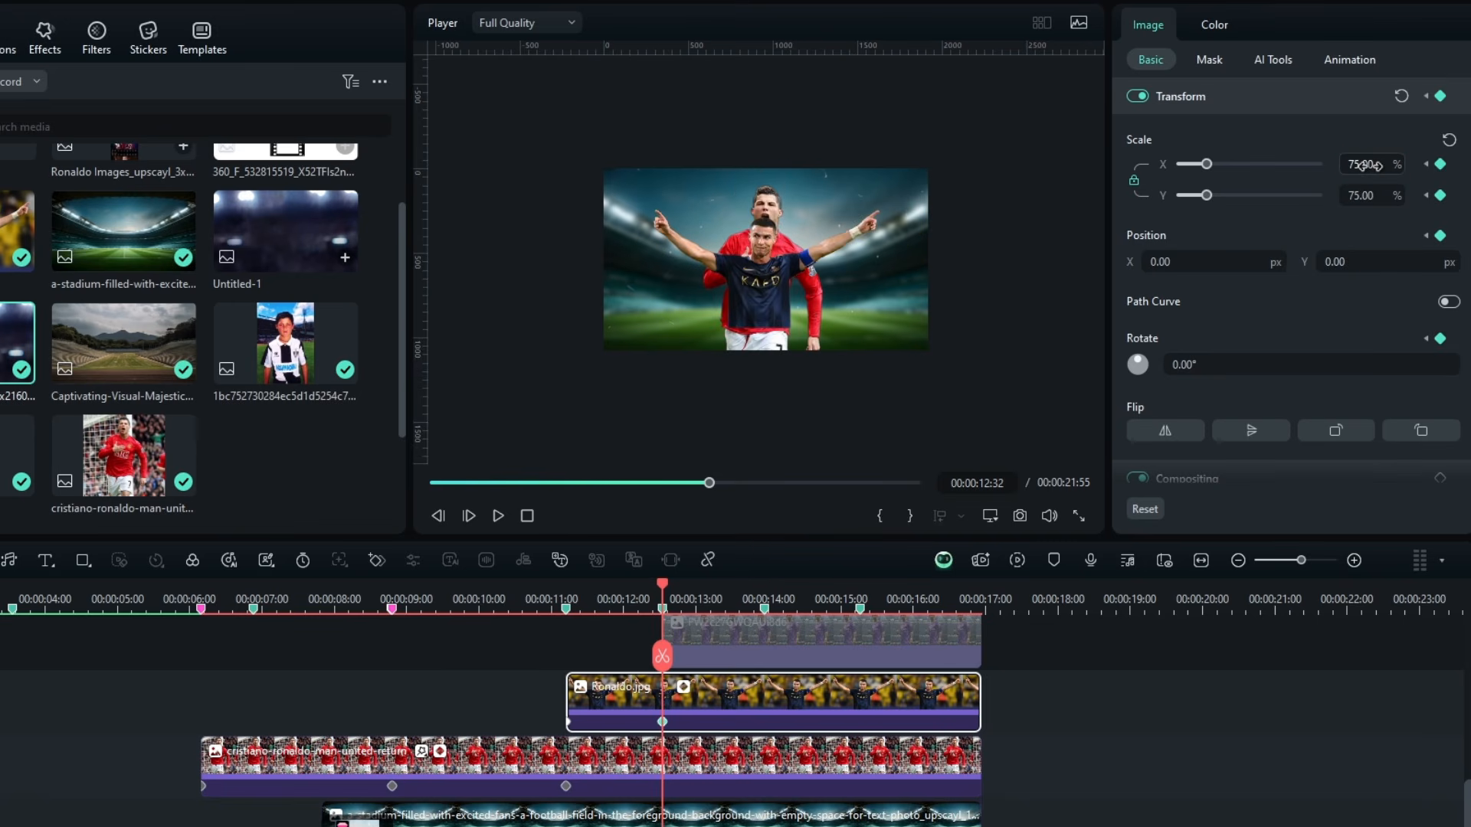
{"action": "key", "text": "Return"}
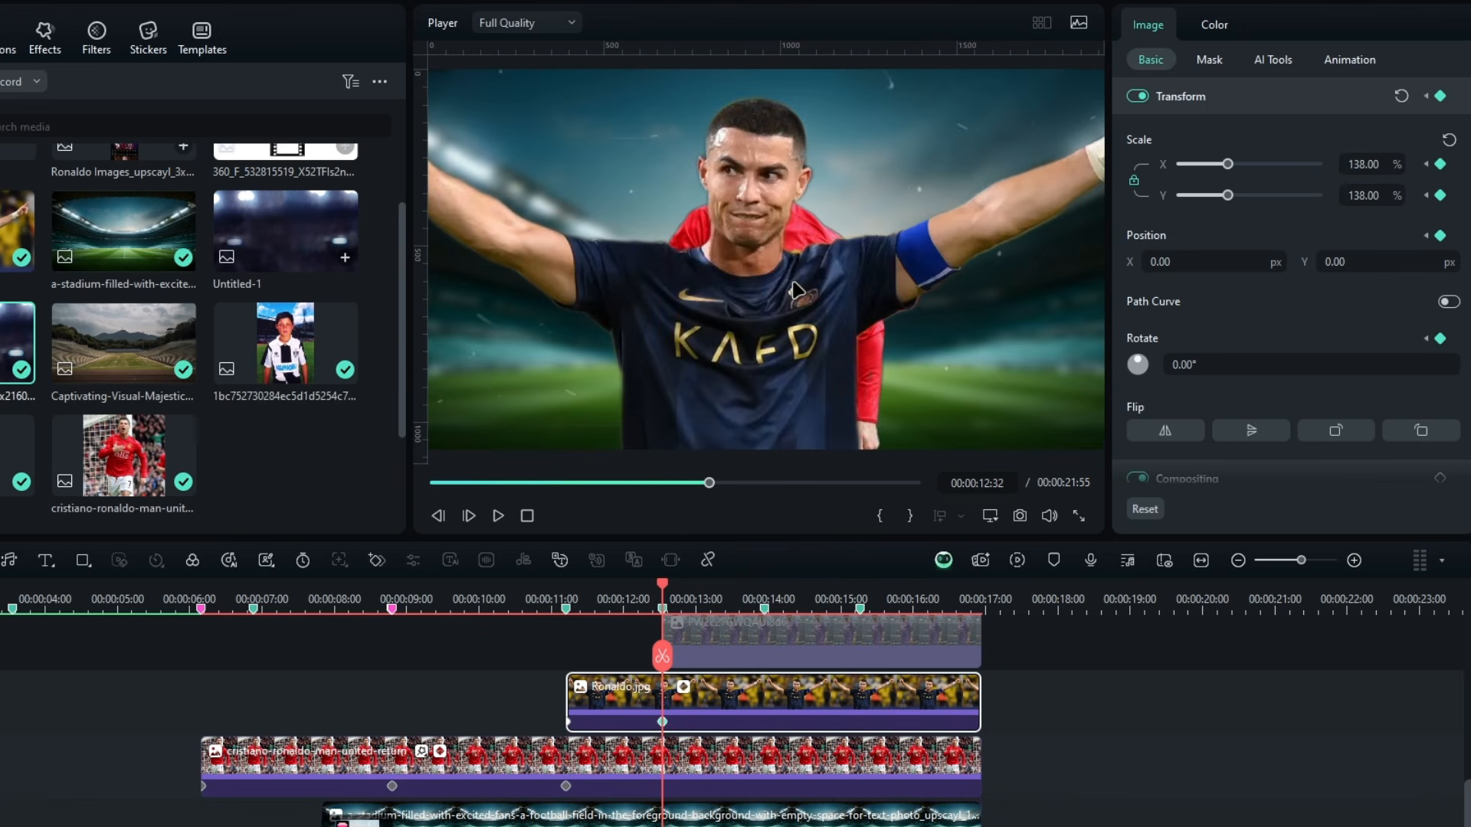
{"action": "left_click_drag", "start_coordinate": [765, 286], "coordinate": [649, 303]}
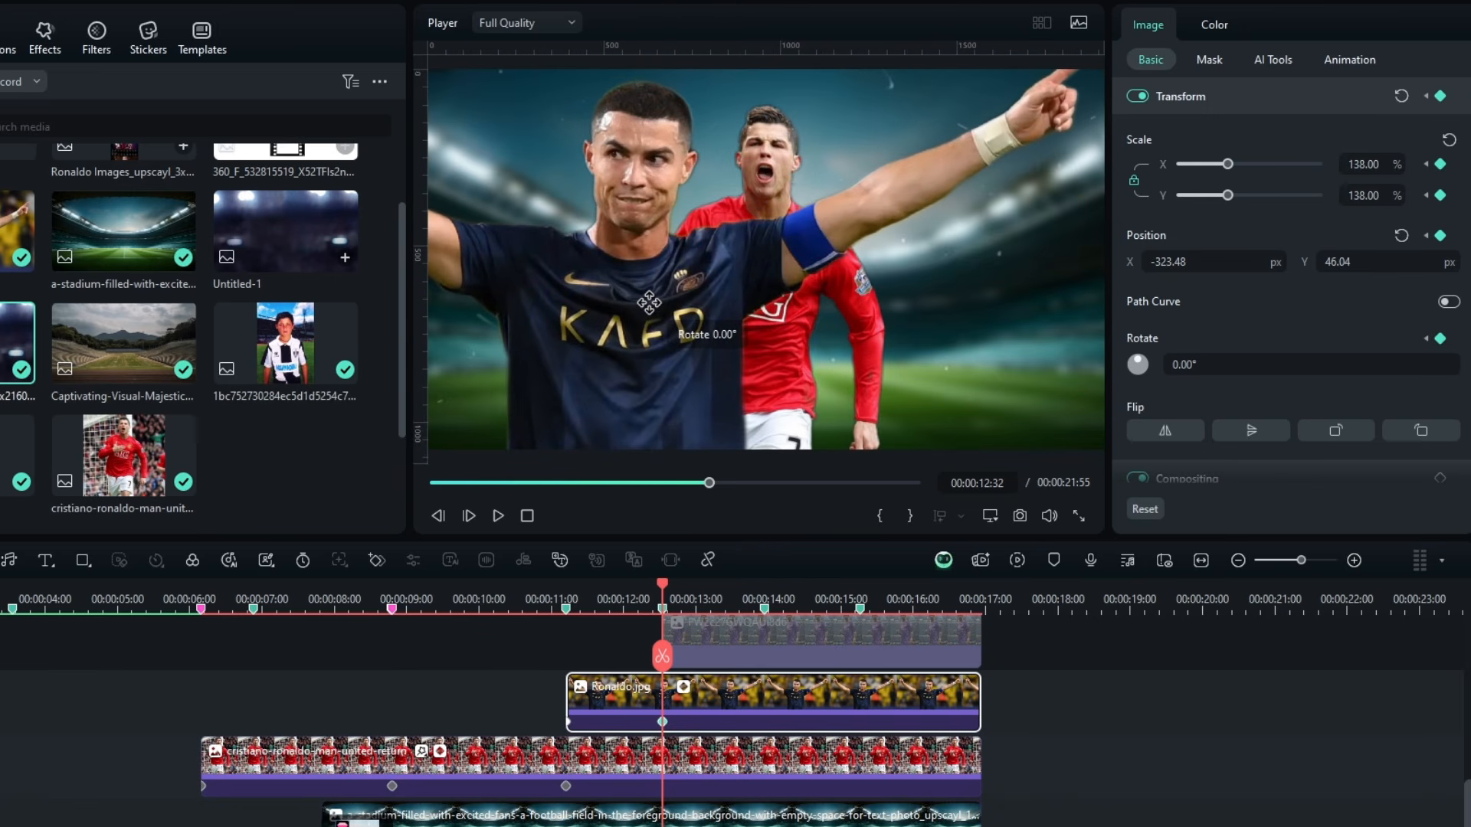
{"action": "left_click_drag", "start_coordinate": [1203, 262], "coordinate": [1226, 262]}
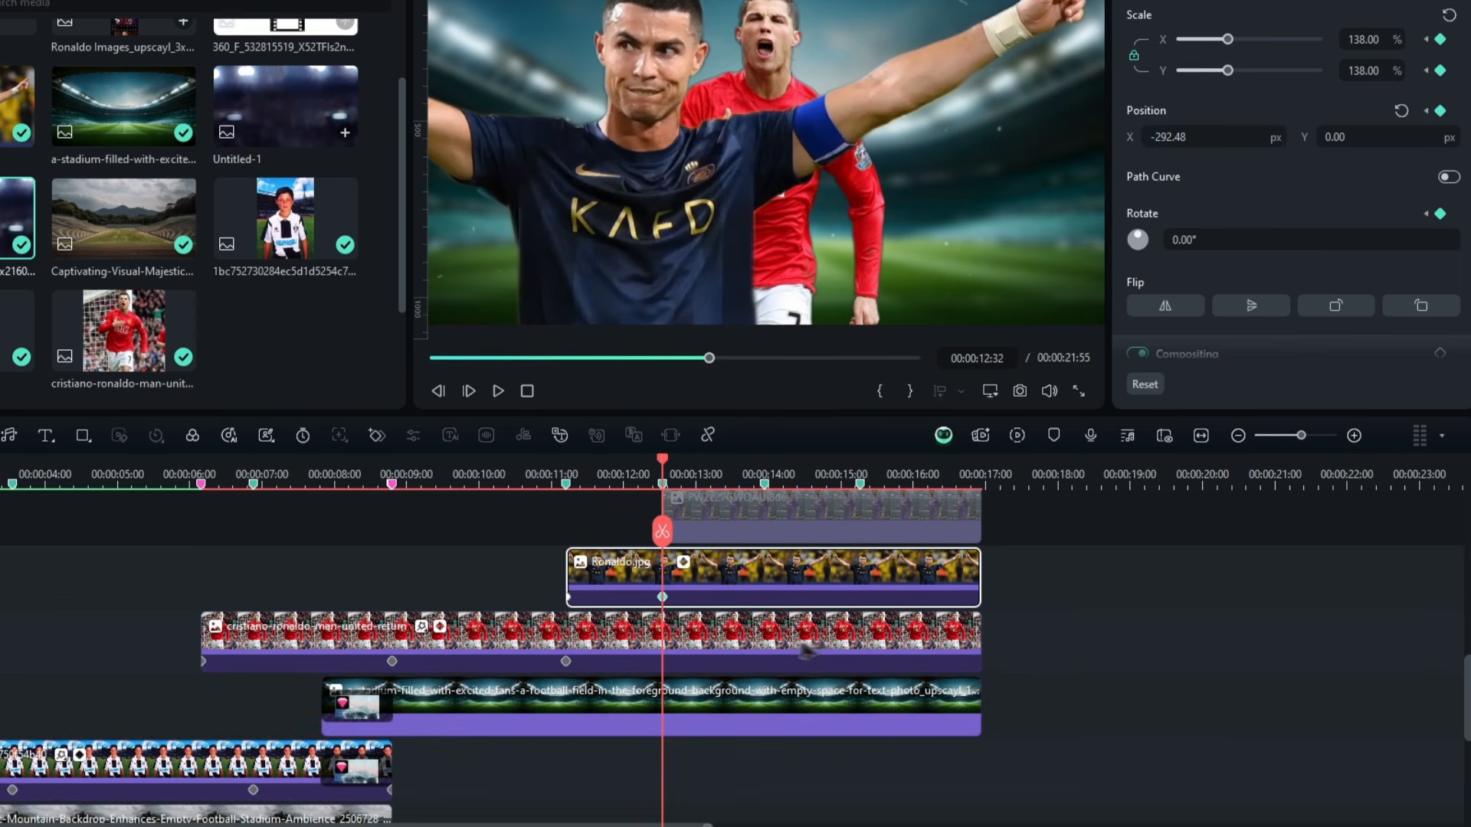
Set the red-shirt cutout's scale to 75% and its Y position to -200 at 00:00:12:32
{"action": "left_click", "coordinate": [763, 762]}
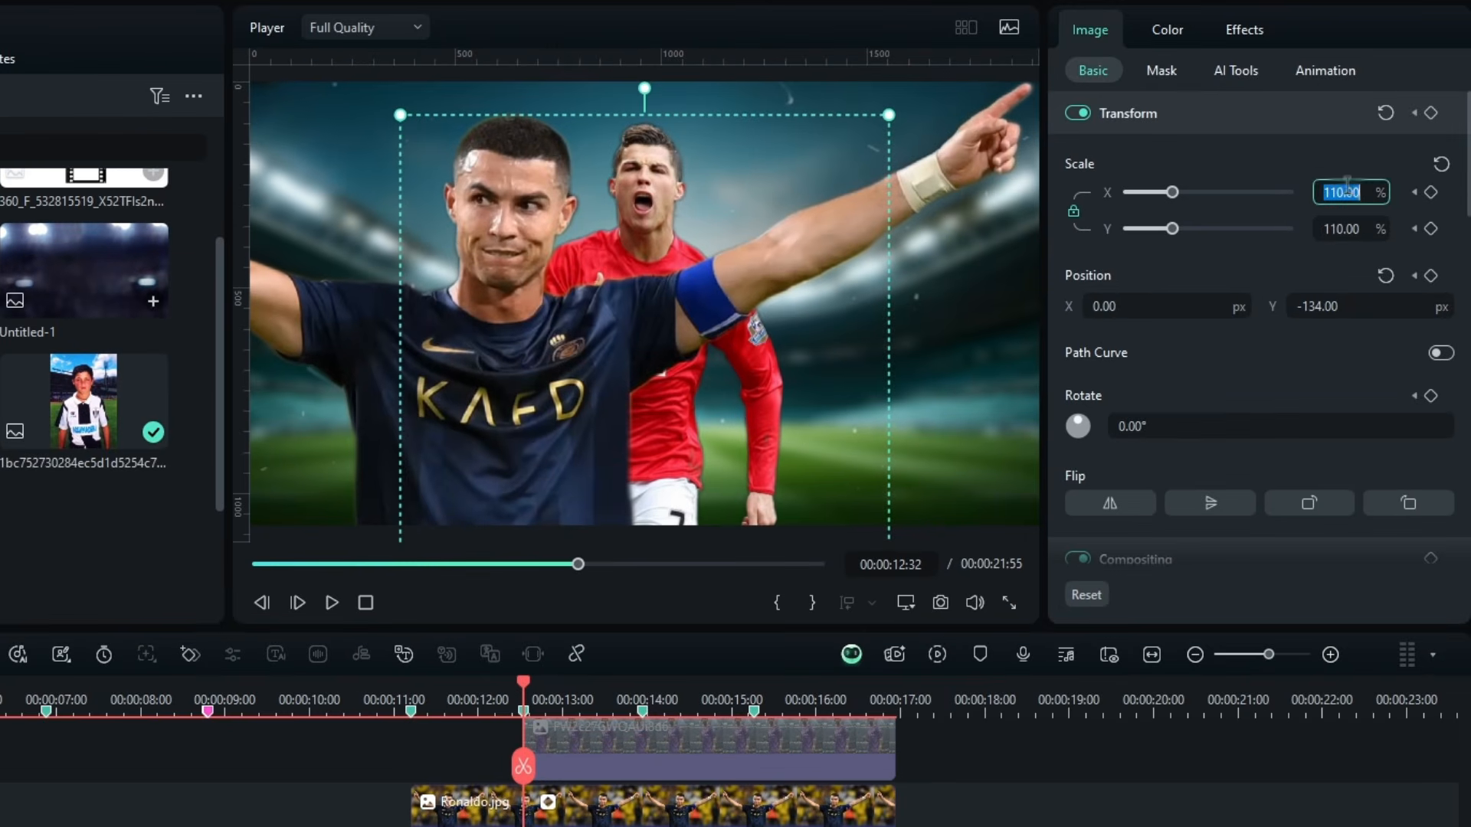
{"action": "left_click", "coordinate": [1347, 186]}
{"action": "type", "text": "75"}
{"action": "key", "text": "Return"}
{"action": "left_click_drag", "start_coordinate": [1329, 306], "coordinate": [1279, 306]}
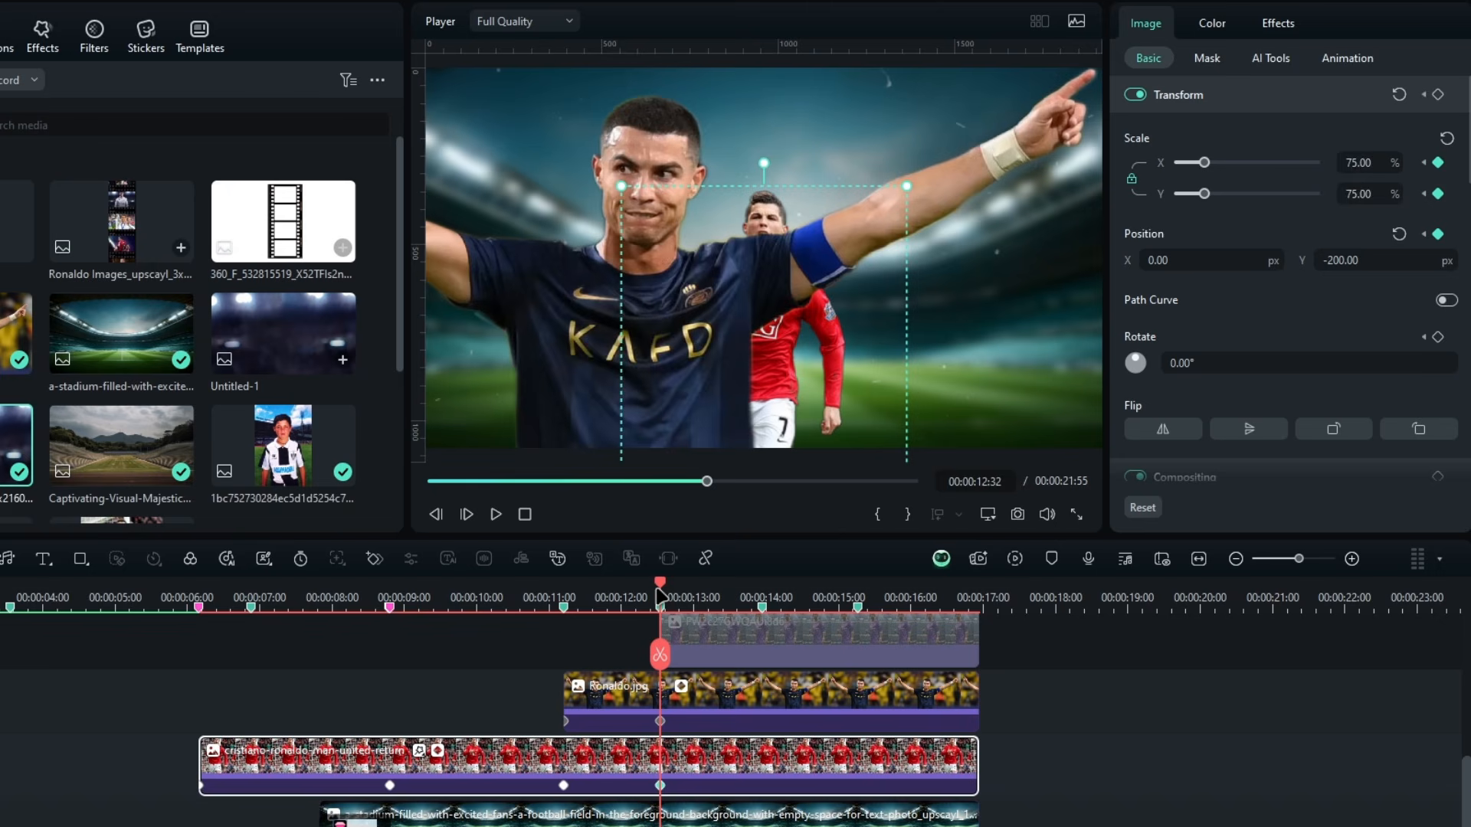
Return the playhead to 00:00:12:32 and make the purple-kit track visible again
{"action": "left_click", "coordinate": [456, 699]}
{"action": "left_click_drag", "start_coordinate": [604, 598], "coordinate": [668, 607]}
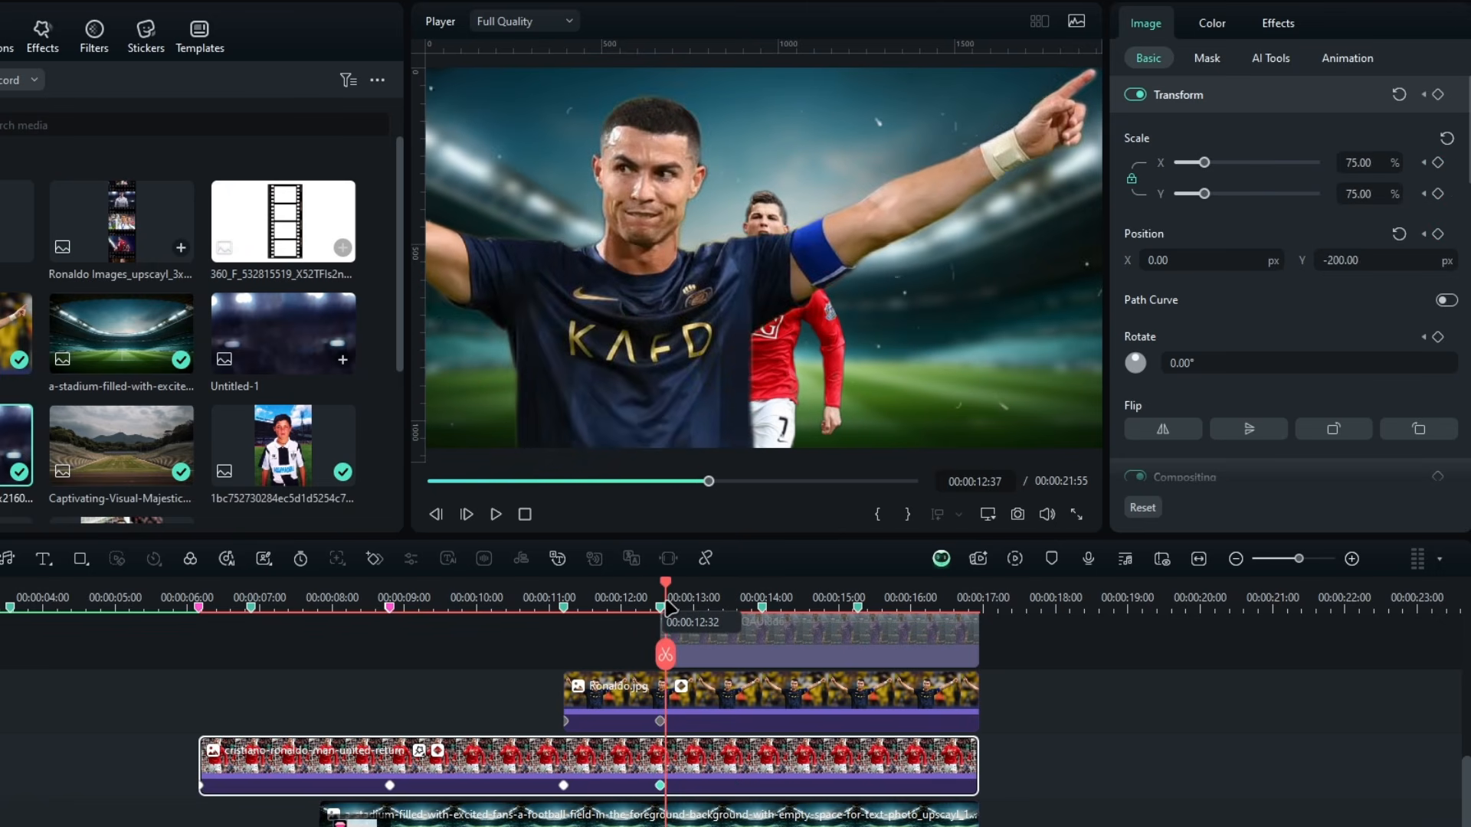
{"action": "left_click", "coordinate": [768, 695]}
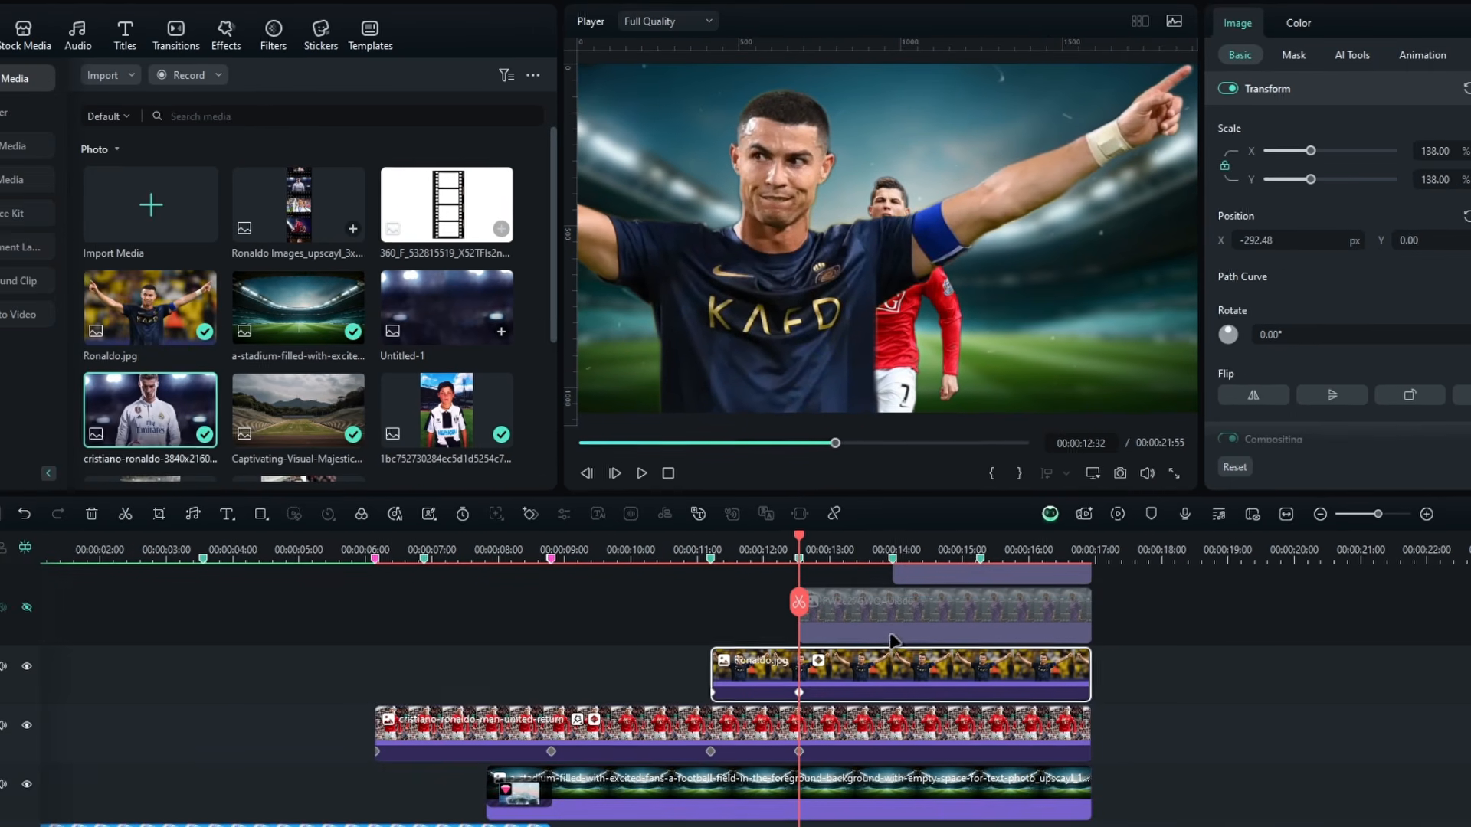
{"action": "left_click", "coordinate": [893, 635]}
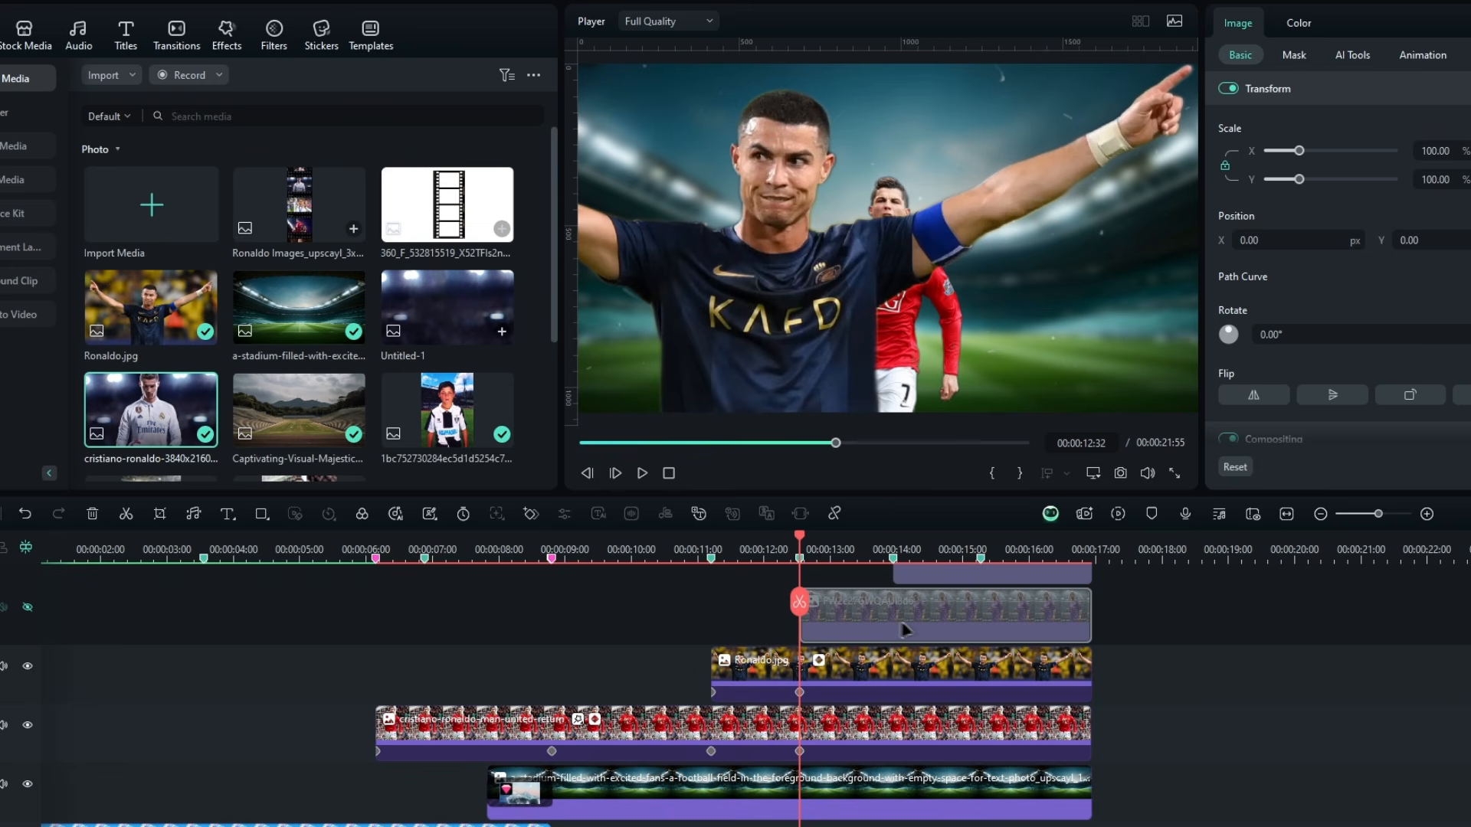
{"action": "left_click", "coordinate": [27, 608]}
{"action": "scroll", "coordinate": [912, 620], "scroll_direction": "right", "scroll_amount": 2}
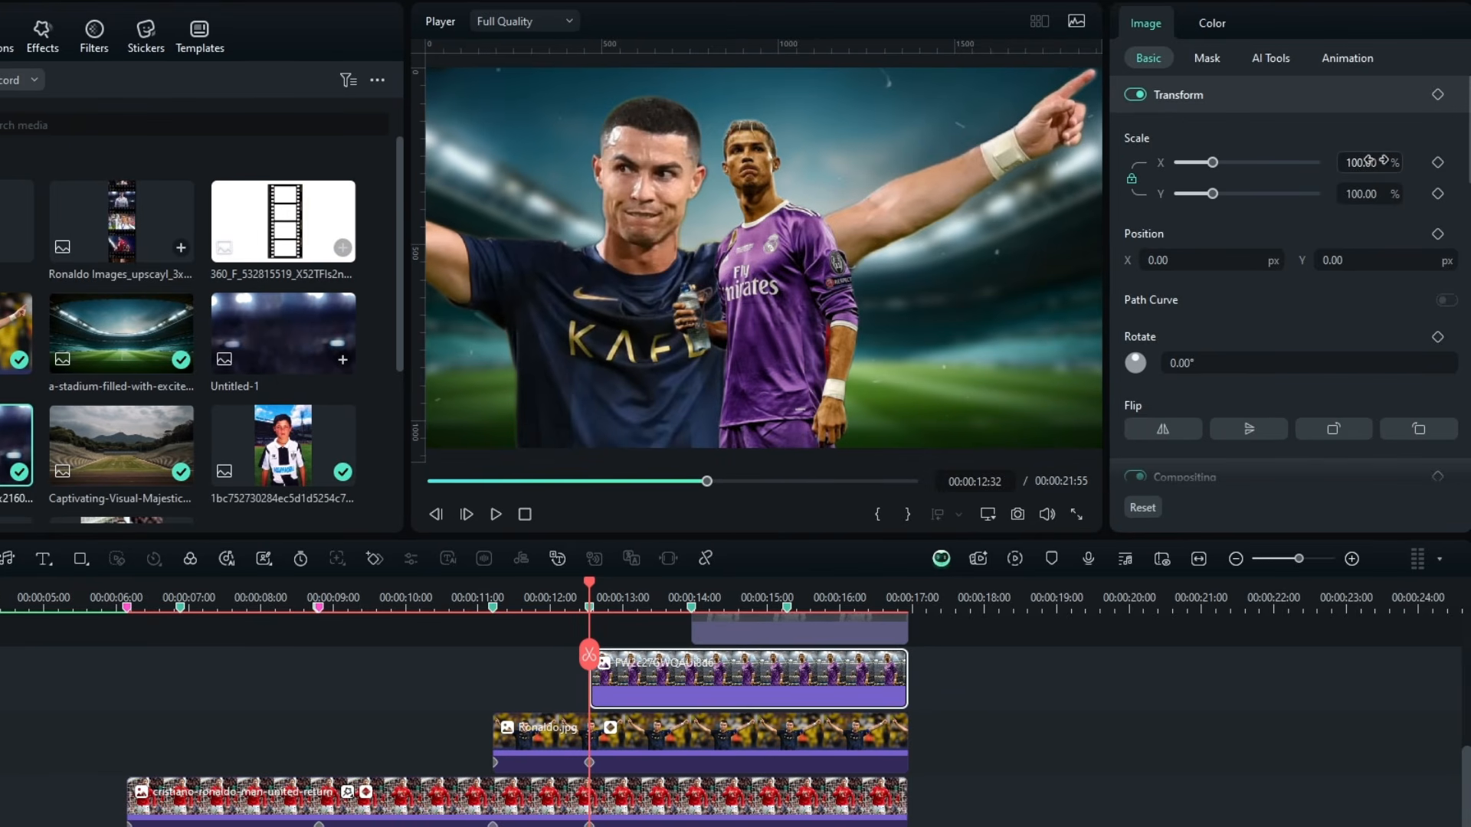
Set the purple-kit cutout's scale to 200% and its rotation to 20°
{"action": "left_click", "coordinate": [1369, 161]}
{"action": "key", "text": "BackSpace"}
{"action": "type", "text": "200"}
{"action": "key", "text": "Return"}
{"action": "left_click_drag", "start_coordinate": [1216, 371], "coordinate": [1228, 370]}
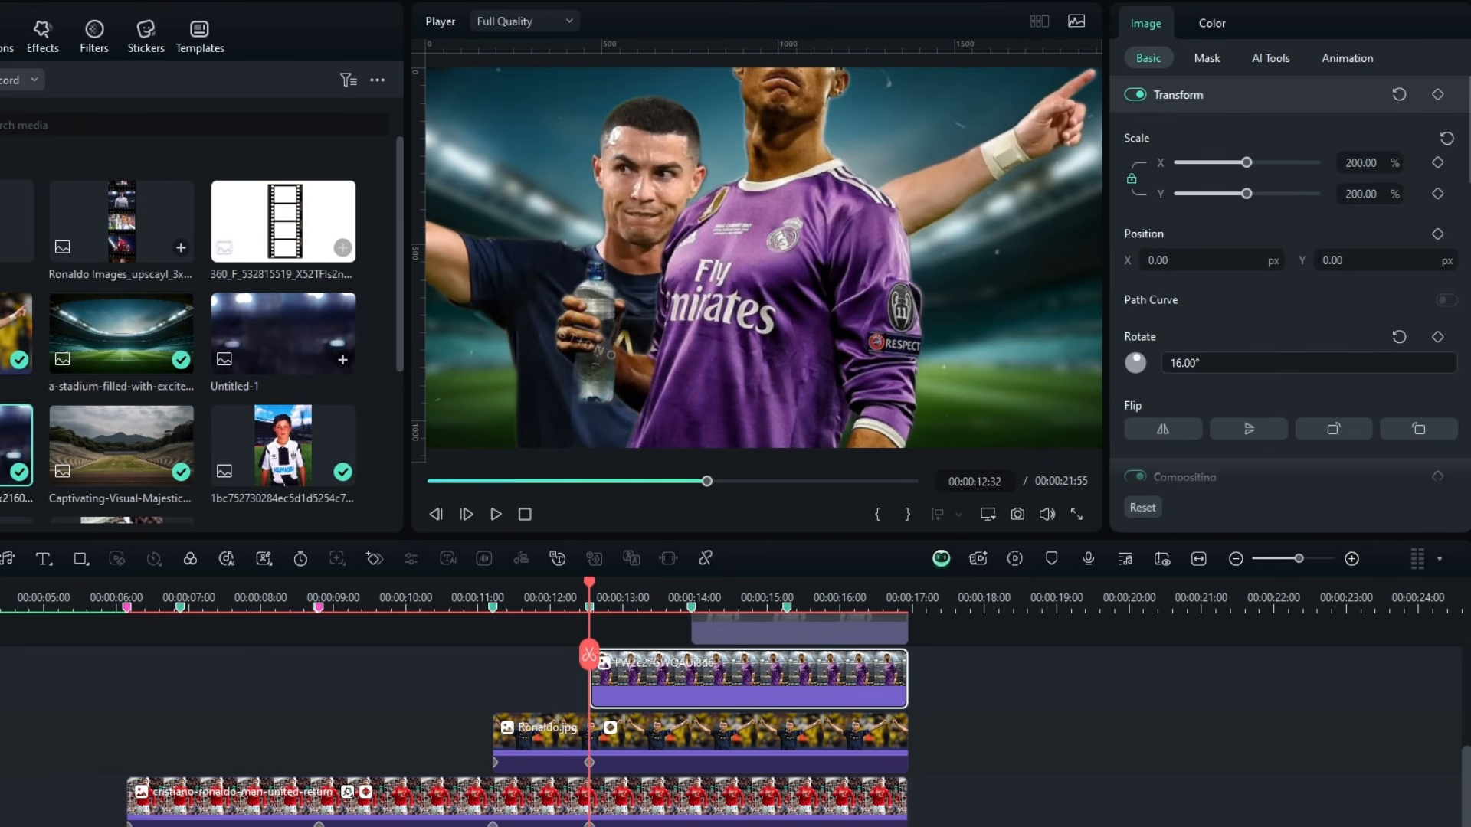
{"action": "key", "text": "Return"}
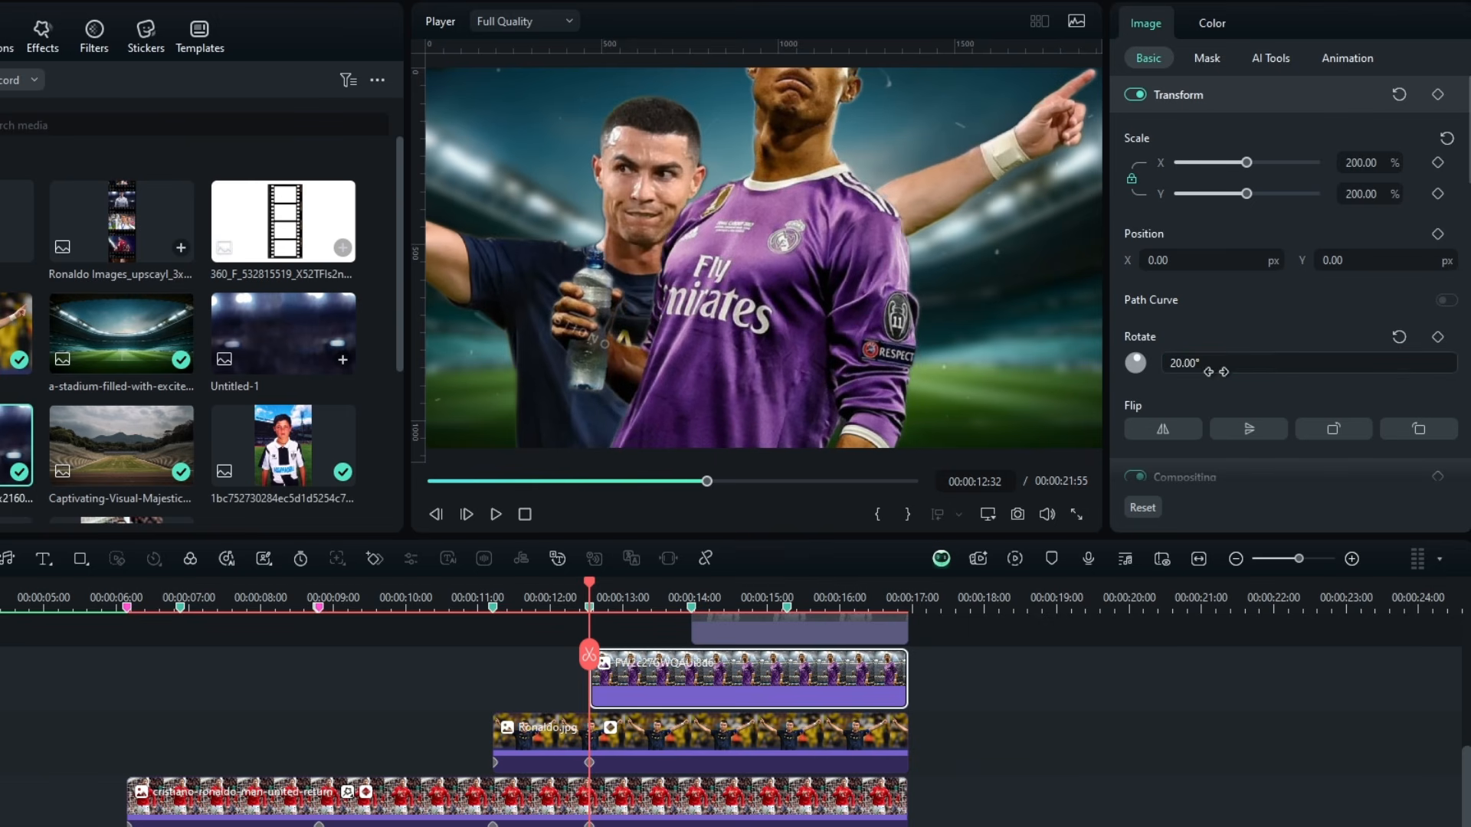
Move the purple-kit cutout outside the frame's right edge, to about X 1691, Y -475, and keyframe its transform
{"action": "scroll", "coordinate": [908, 284], "scroll_direction": "down", "scroll_amount": 3}
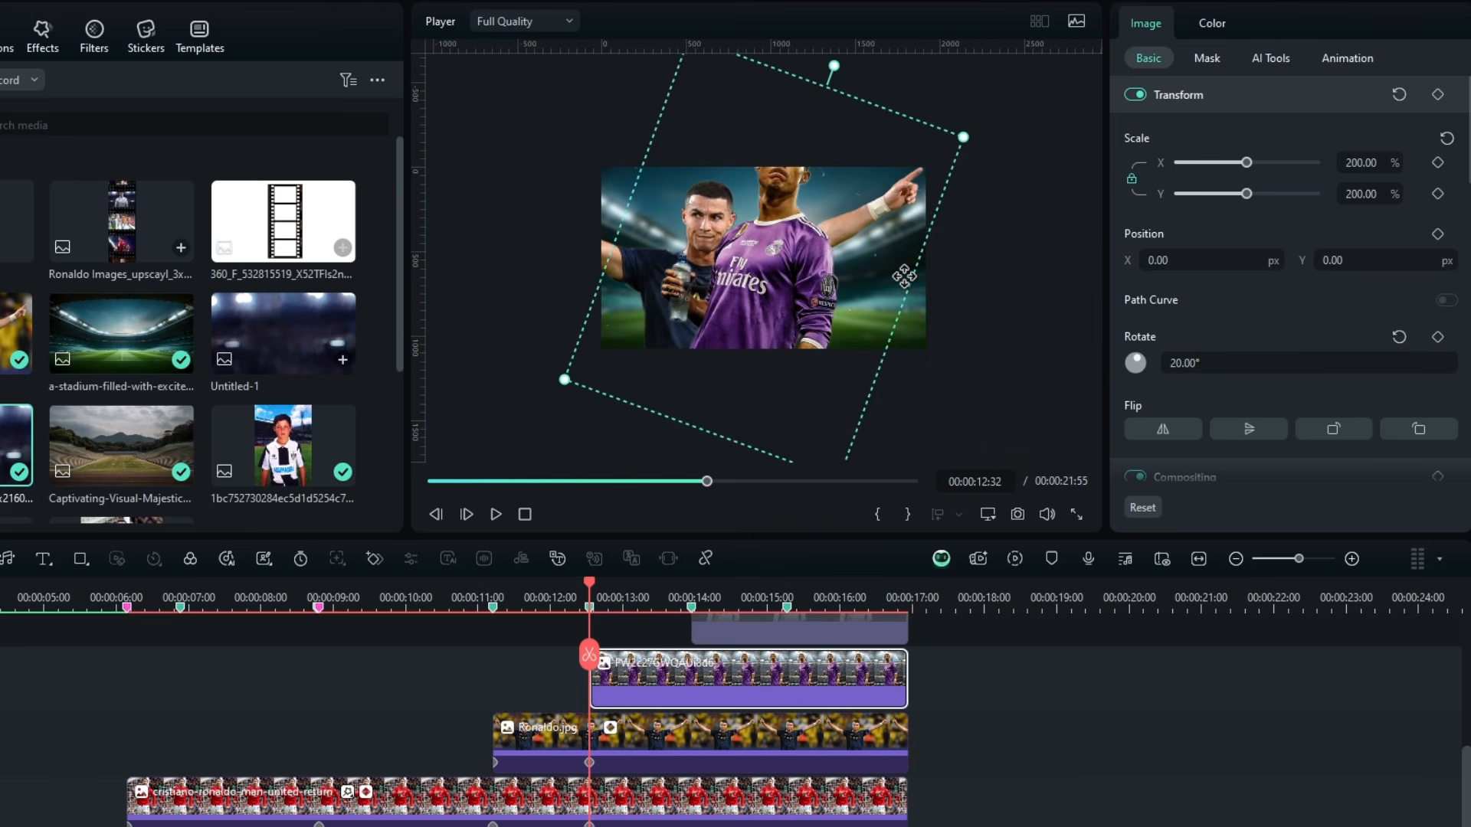
{"action": "left_click_drag", "start_coordinate": [786, 257], "coordinate": [1072, 334]}
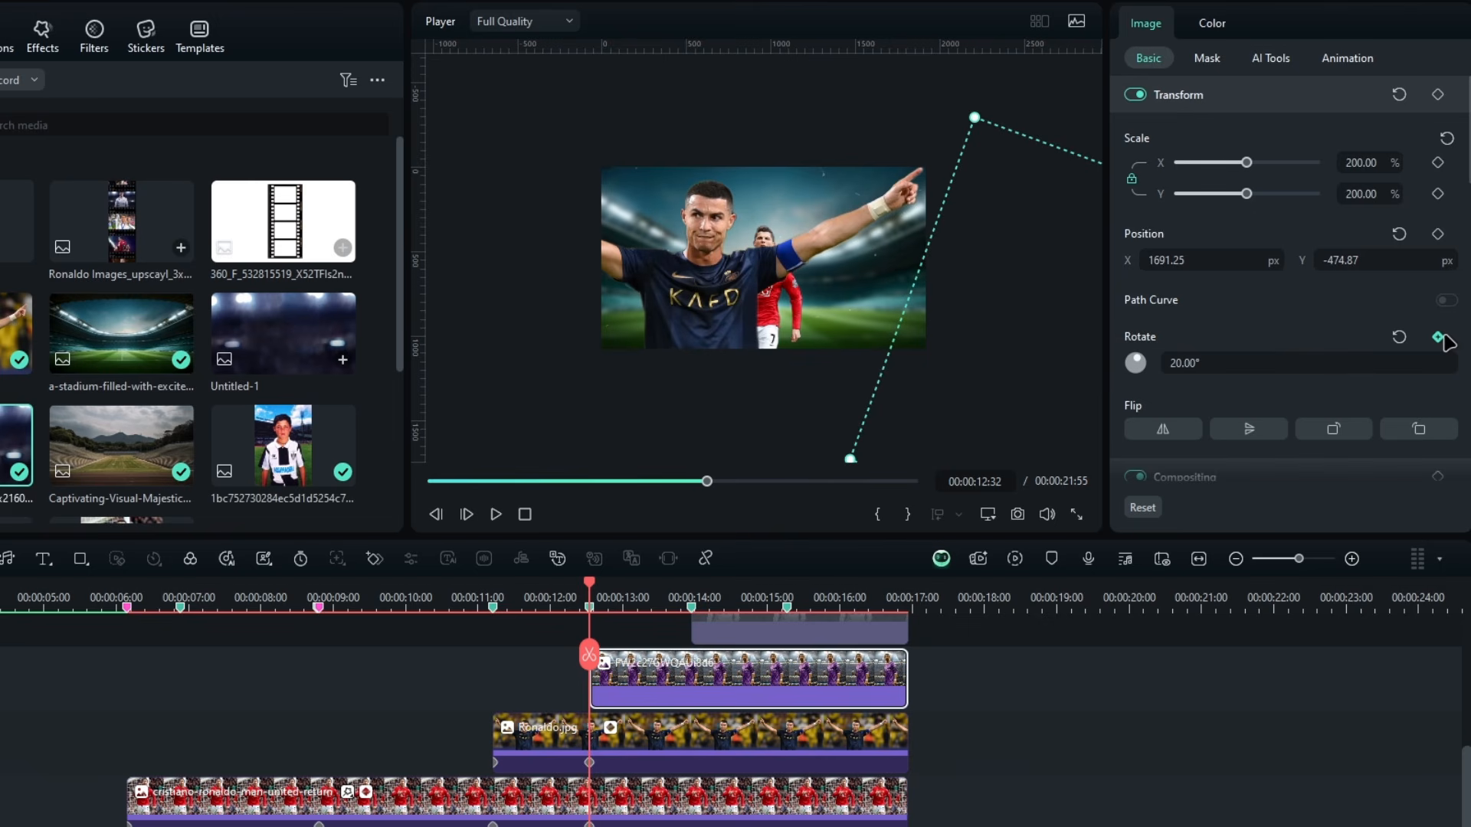
{"action": "left_click", "coordinate": [1438, 234]}
At 00:00:13:57, reset the purple-kit cutout's rotation, set its scale to 175%, and position it at about X 318, Y -172
{"action": "left_click", "coordinate": [681, 597]}
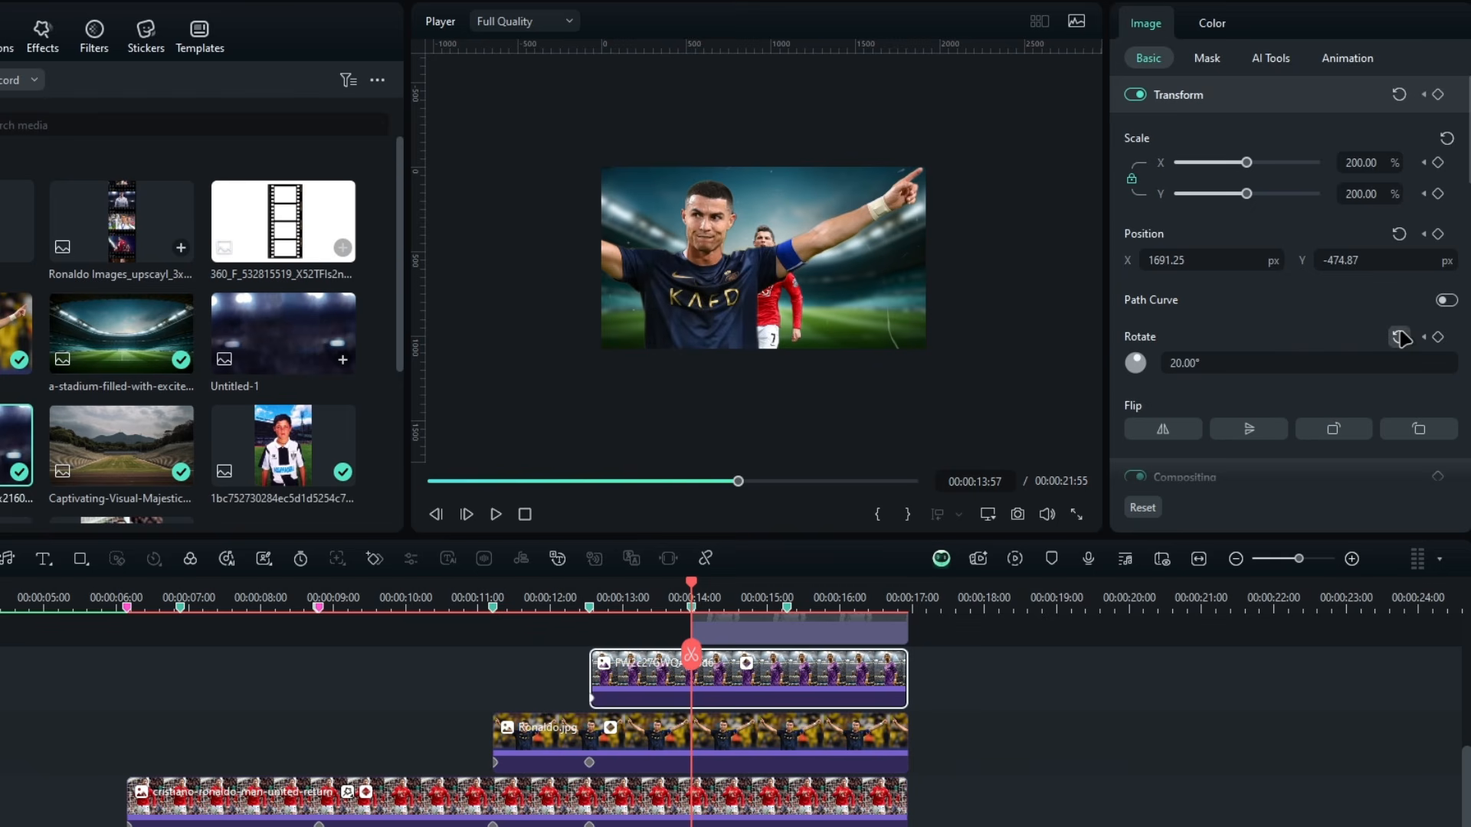
{"action": "left_click", "coordinate": [1400, 234]}
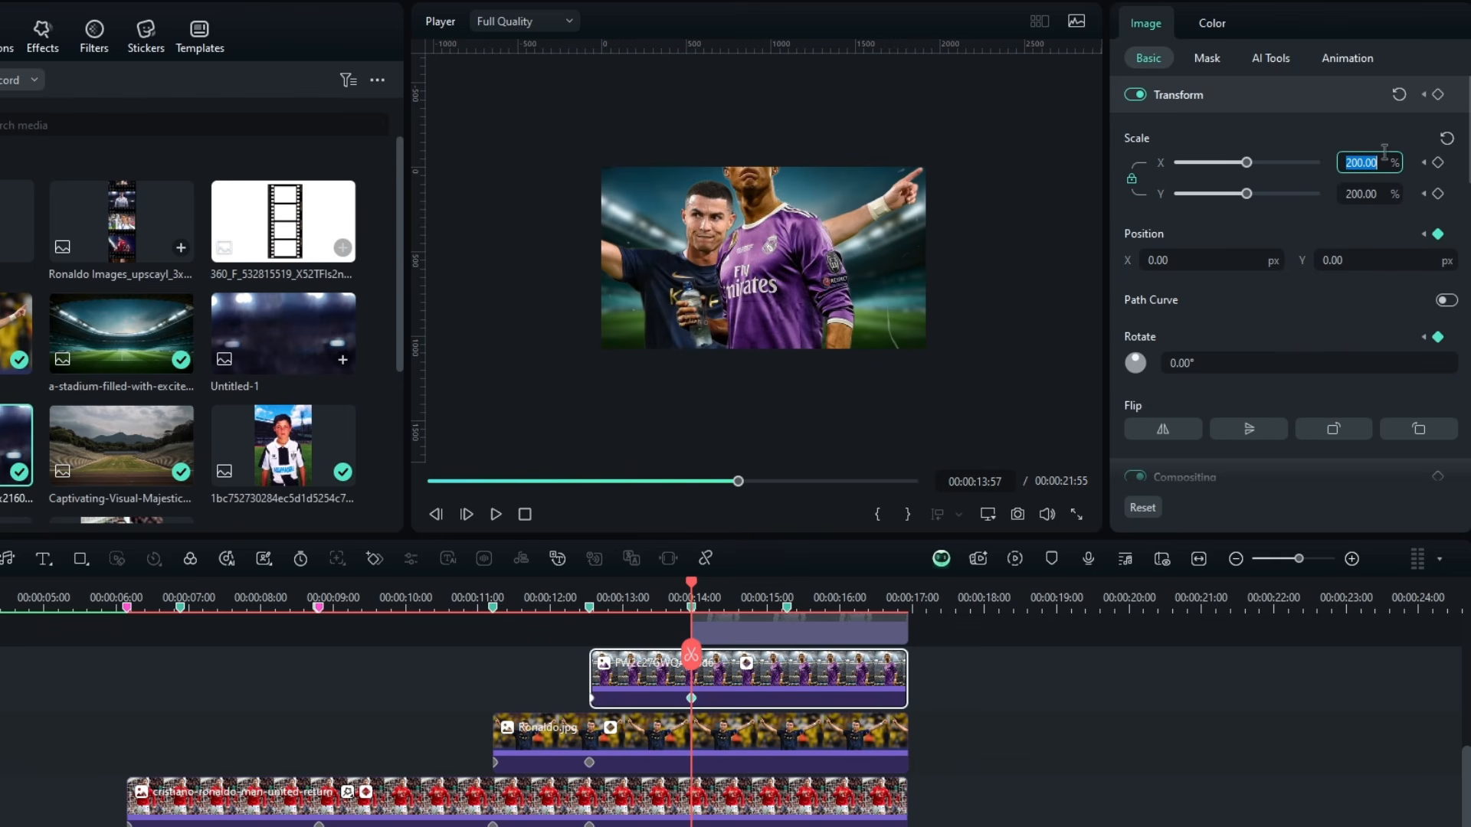
{"action": "left_click", "coordinate": [1384, 153]}
{"action": "type", "text": "175"}
{"action": "key", "text": "Return"}
{"action": "scroll", "coordinate": [780, 310], "scroll_direction": "up", "scroll_amount": 5}
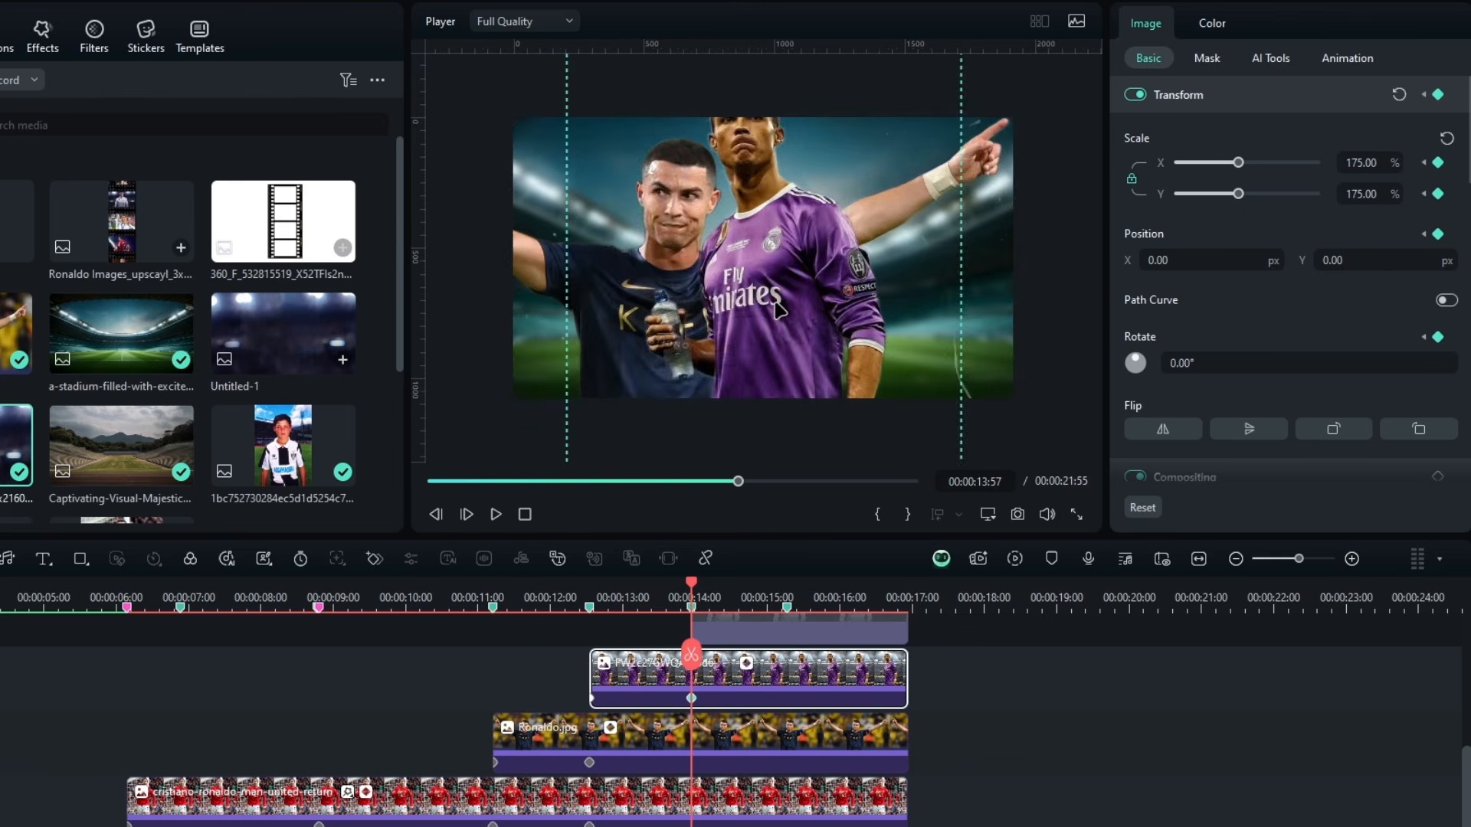
{"action": "left_click_drag", "start_coordinate": [793, 270], "coordinate": [907, 329]}
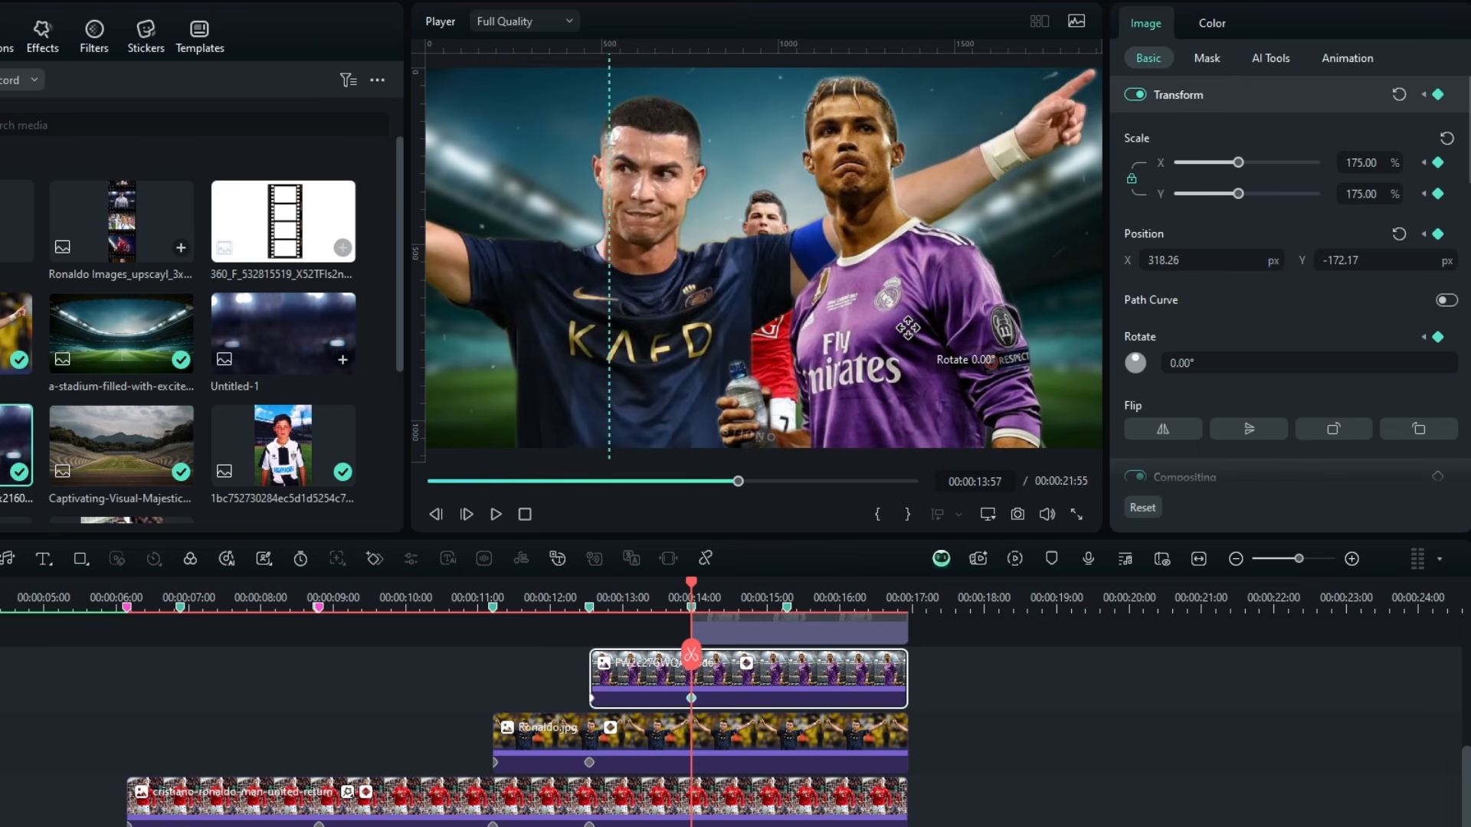
At 00:00:13:57, set the navy-kit cutout's scale to 80% and move it to about X -230, Y -108
{"action": "left_click", "coordinate": [771, 738]}
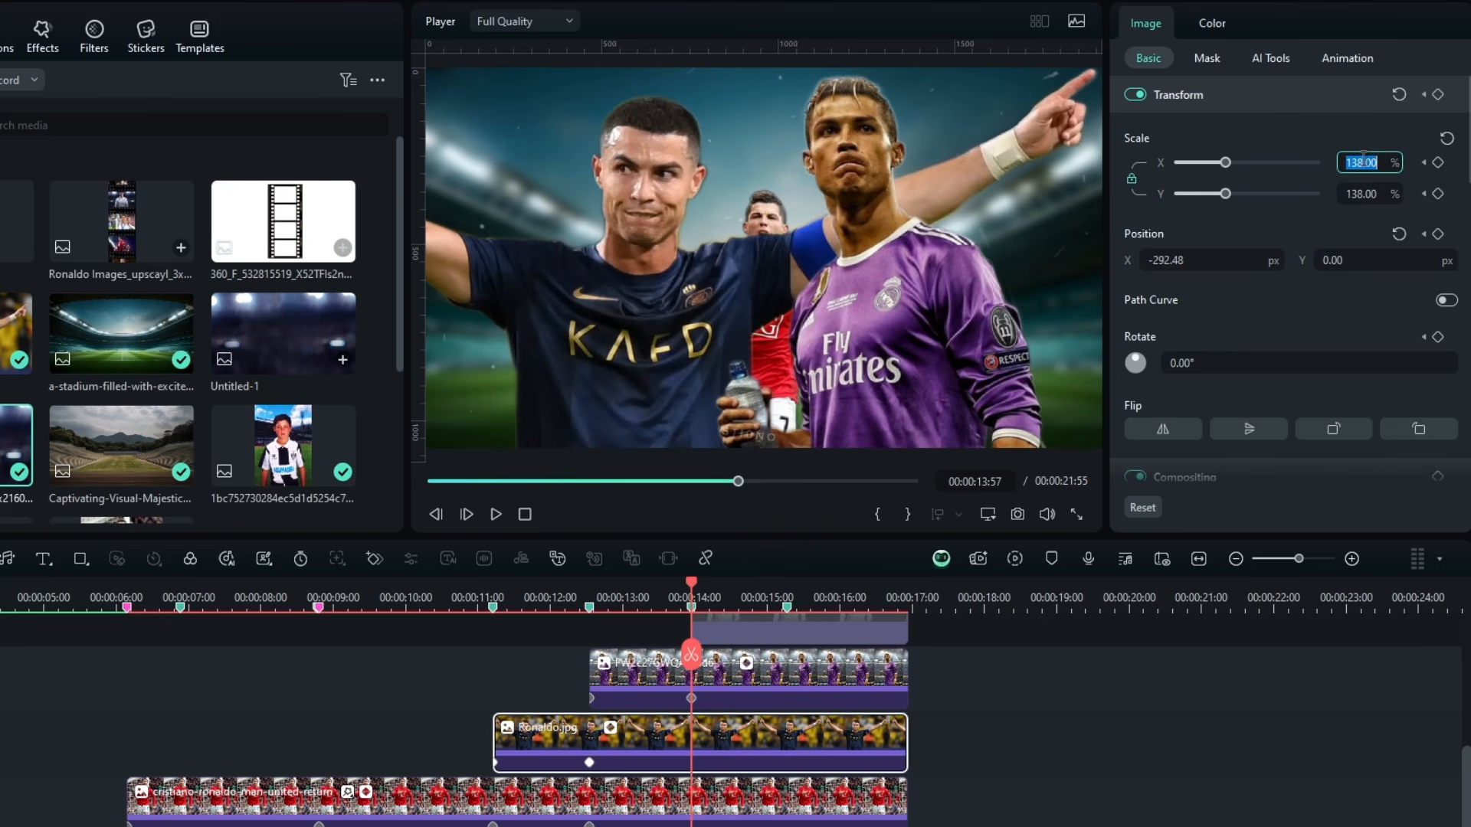
{"action": "key", "text": "Return"}
{"action": "left_click_drag", "start_coordinate": [596, 271], "coordinate": [618, 309]}
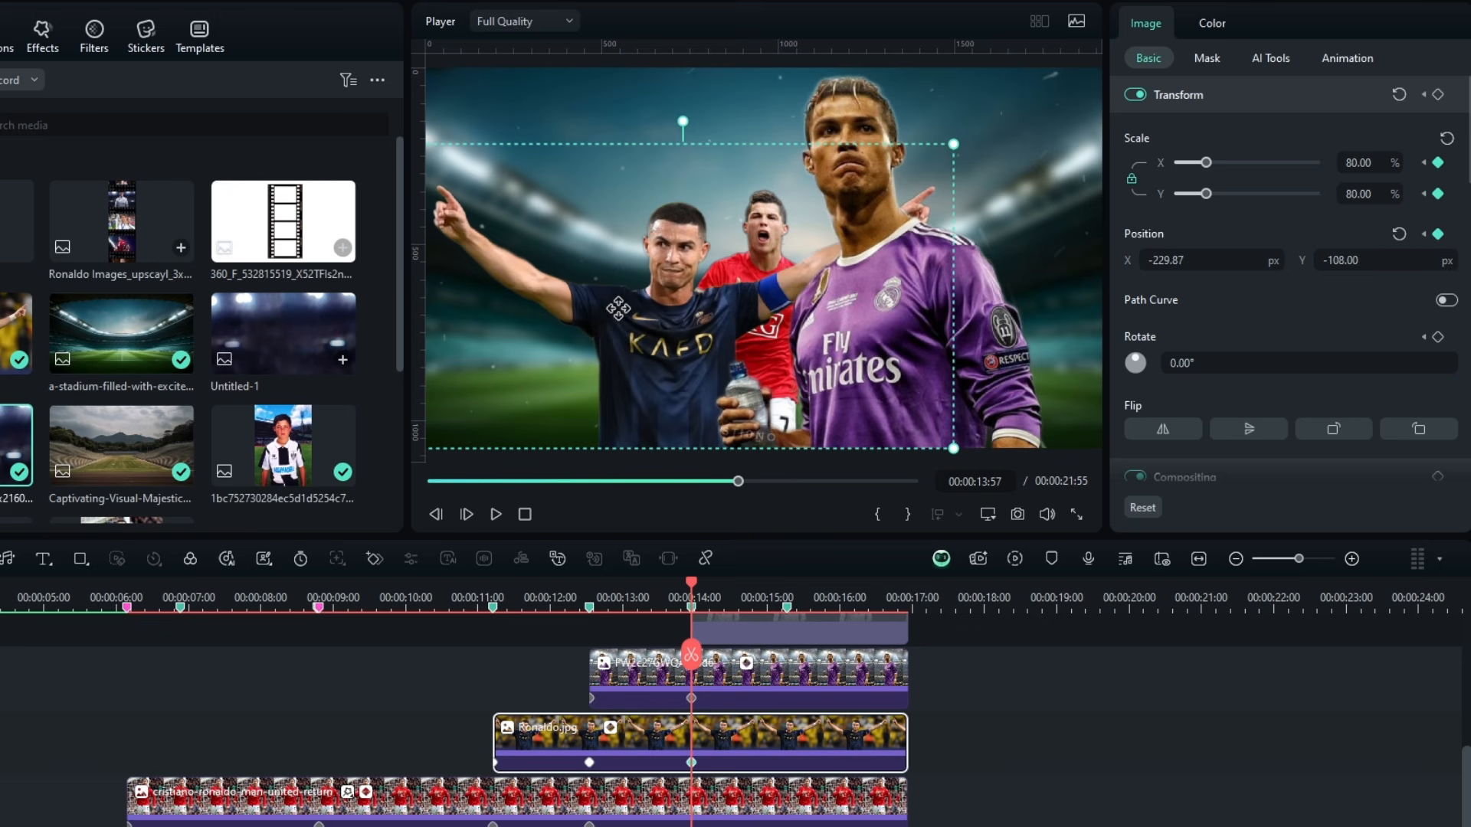
Set the red-kit cutout's scale to 45% at 00:00:13:57
{"action": "left_click", "coordinate": [732, 810]}
{"action": "type", "text": "45"}
{"action": "key", "text": "Return"}
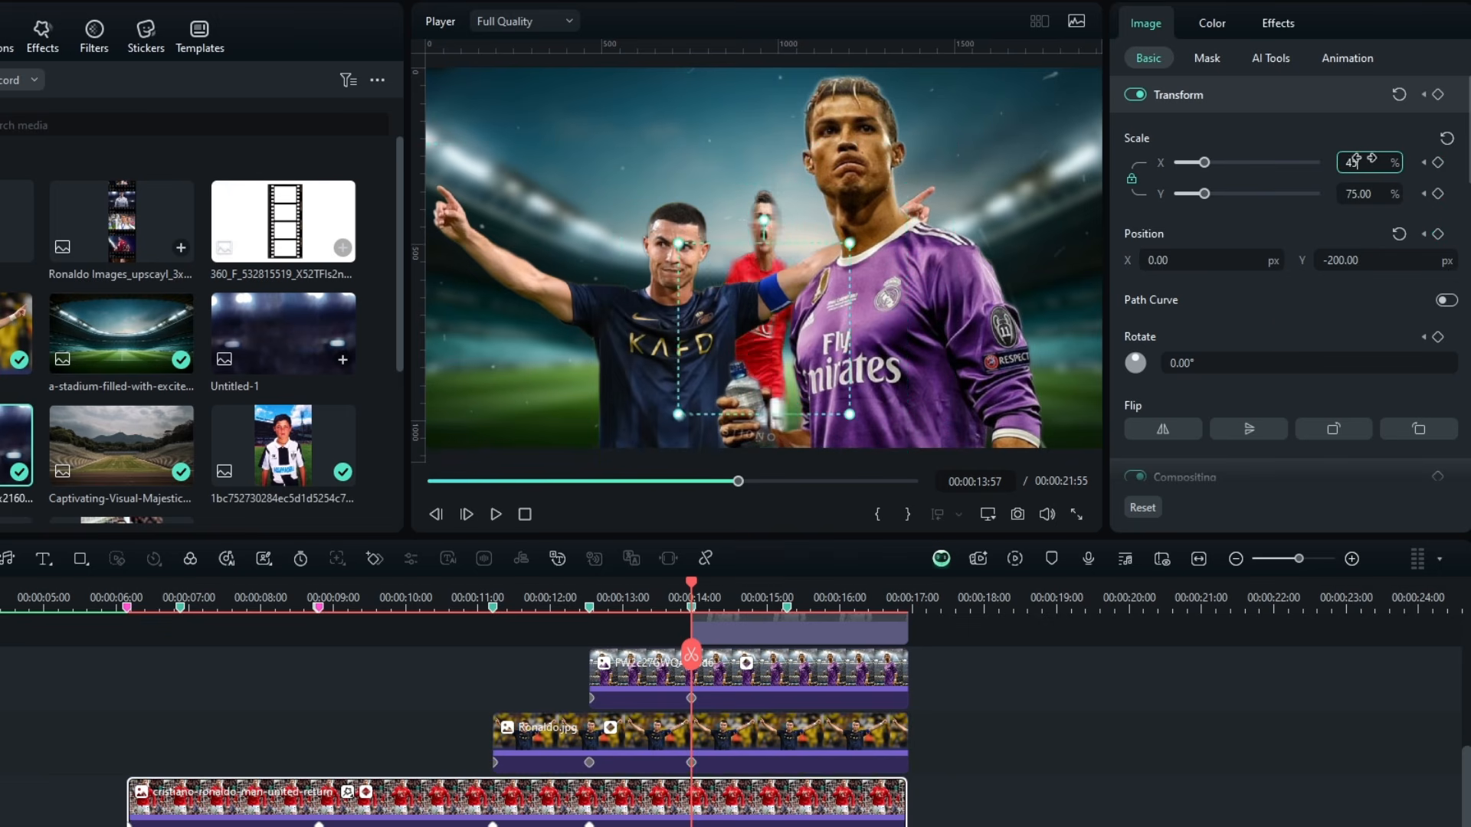
Lock the navy-kit and purple-kit tracks, and position the red-kit cutout at X 0, about Y -302
{"action": "left_click", "coordinate": [635, 734]}
{"action": "left_click", "coordinate": [4, 741]}
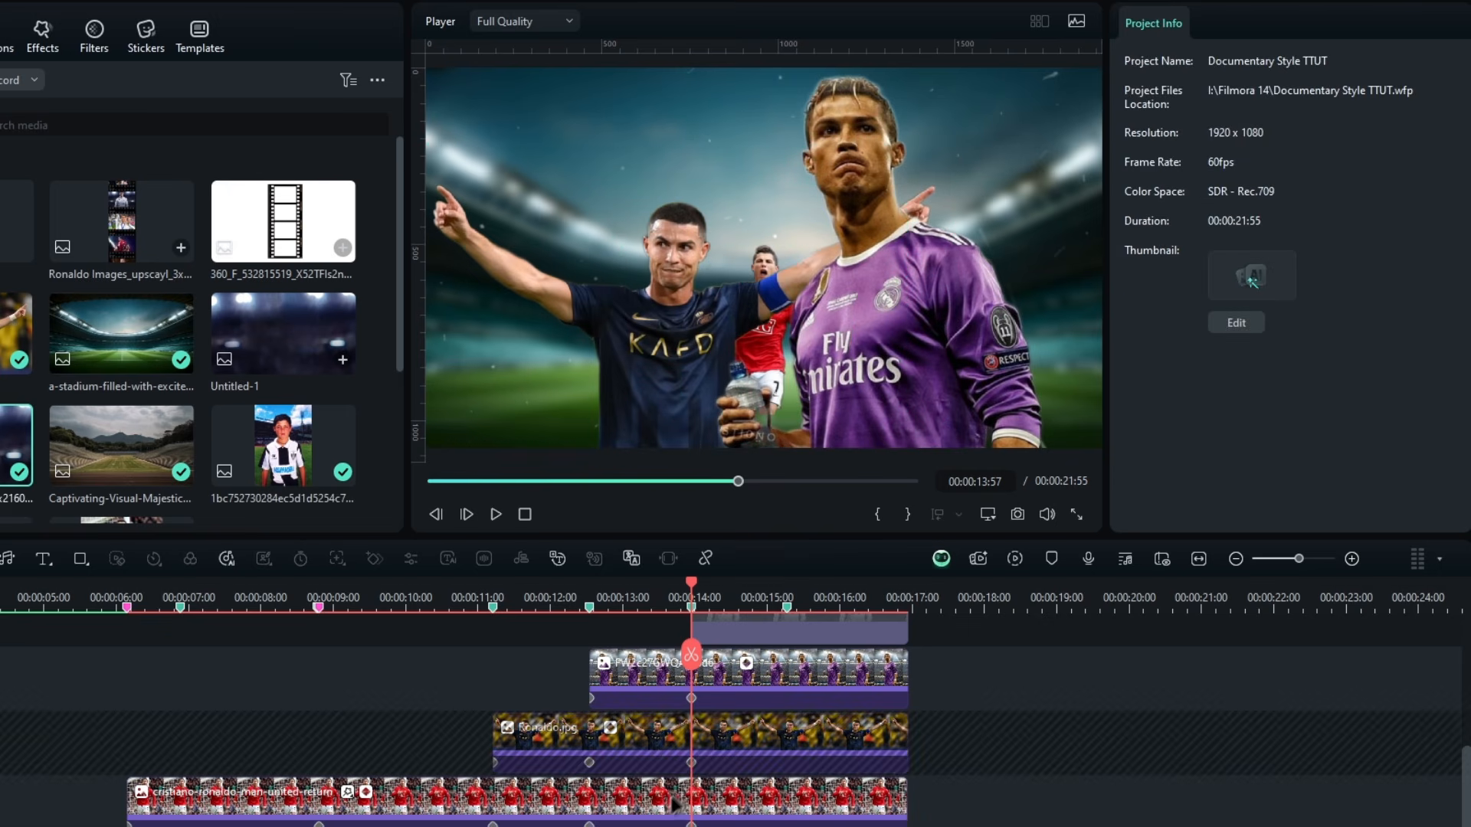
{"action": "left_click", "coordinate": [688, 800]}
{"action": "left_click", "coordinate": [4, 677]}
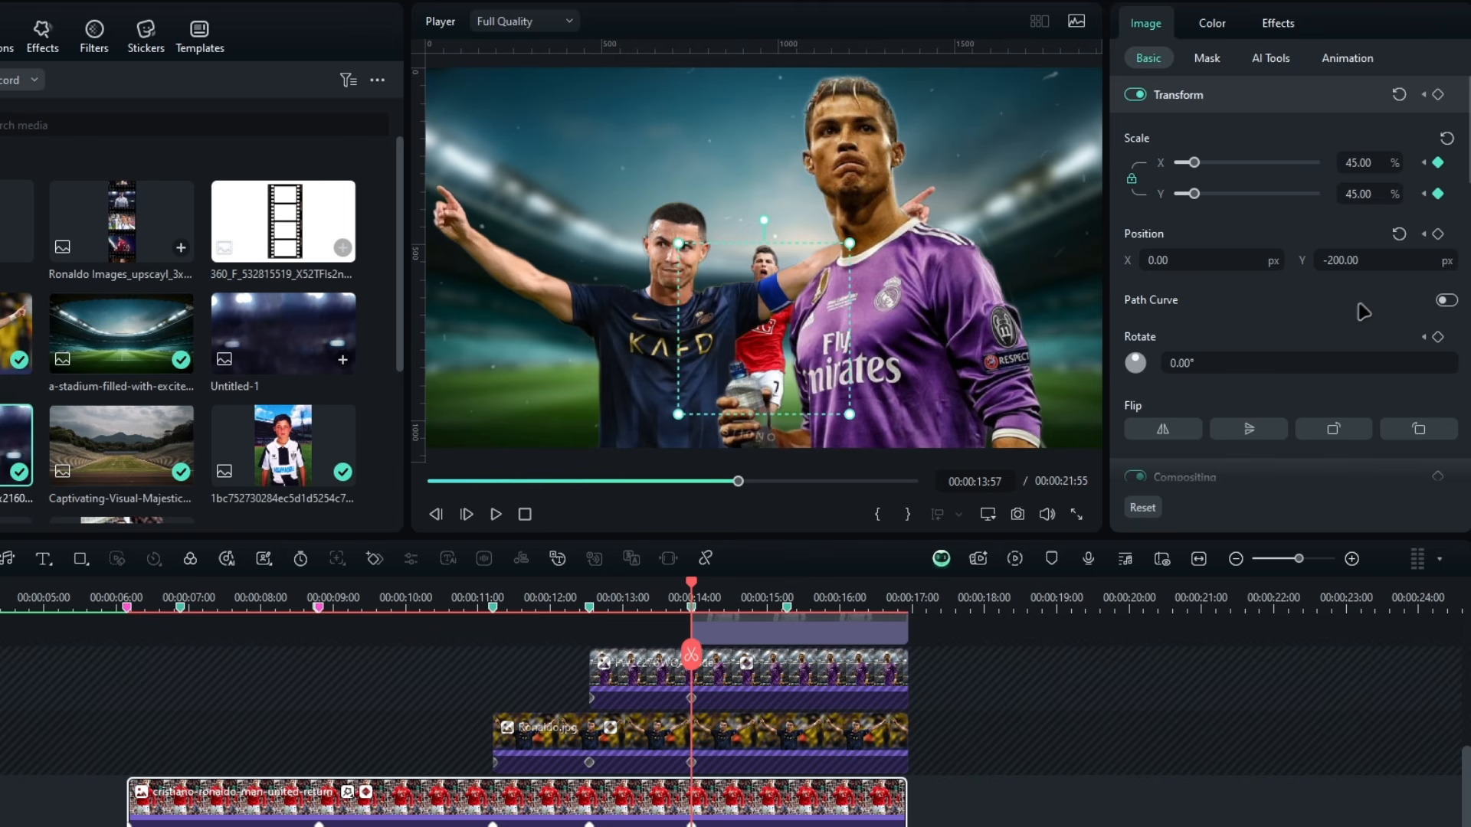
{"action": "left_click_drag", "start_coordinate": [1356, 260], "coordinate": [1225, 260]}
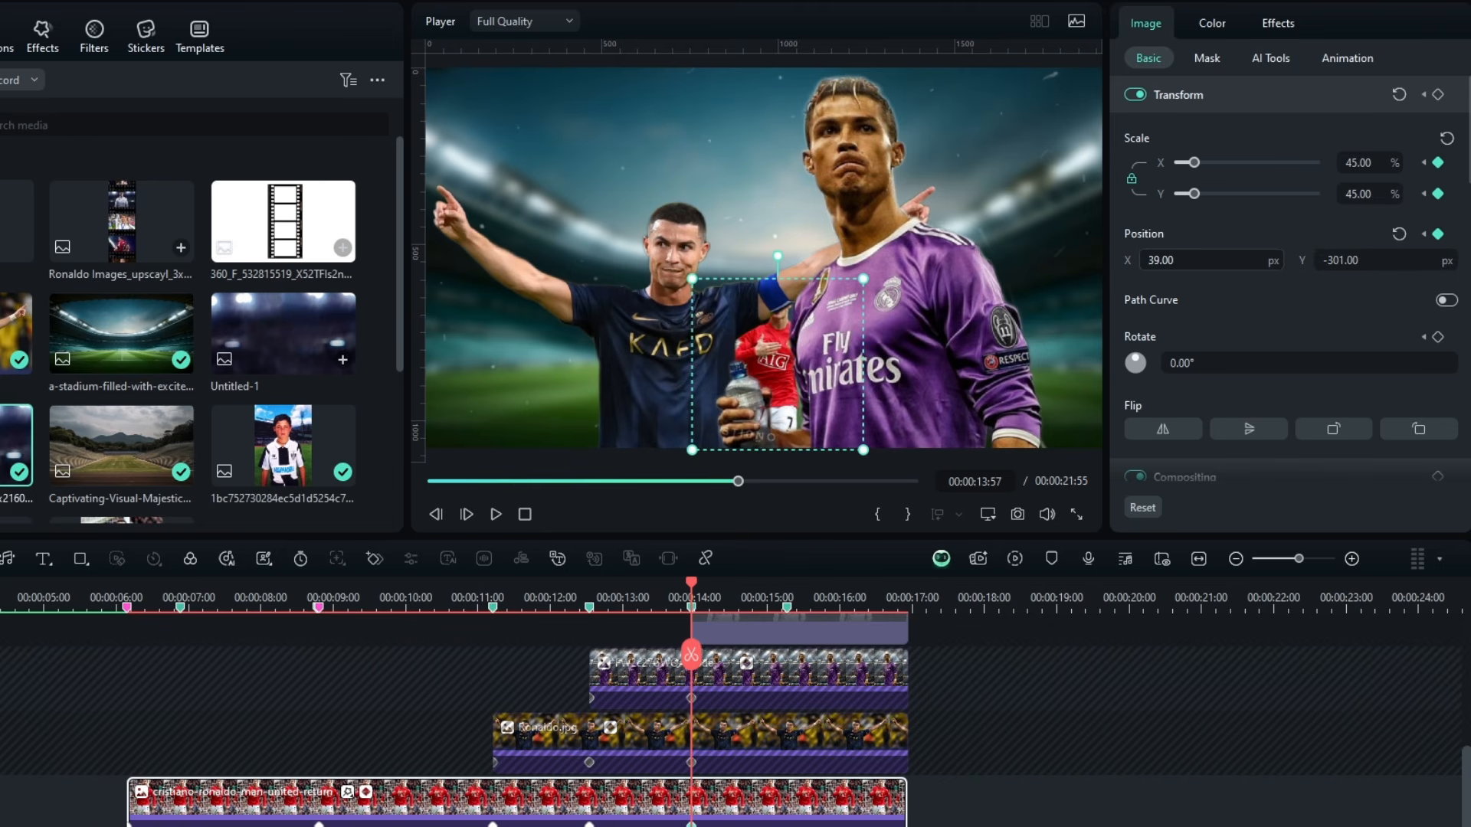
{"action": "left_click_drag", "start_coordinate": [791, 356], "coordinate": [777, 360]}
Unlock the navy-kit and purple-kit tracks, and shift the navy-kit cutout to about X -268 and the purple-kit cutout to about X 296
{"action": "left_click", "coordinate": [4, 741]}
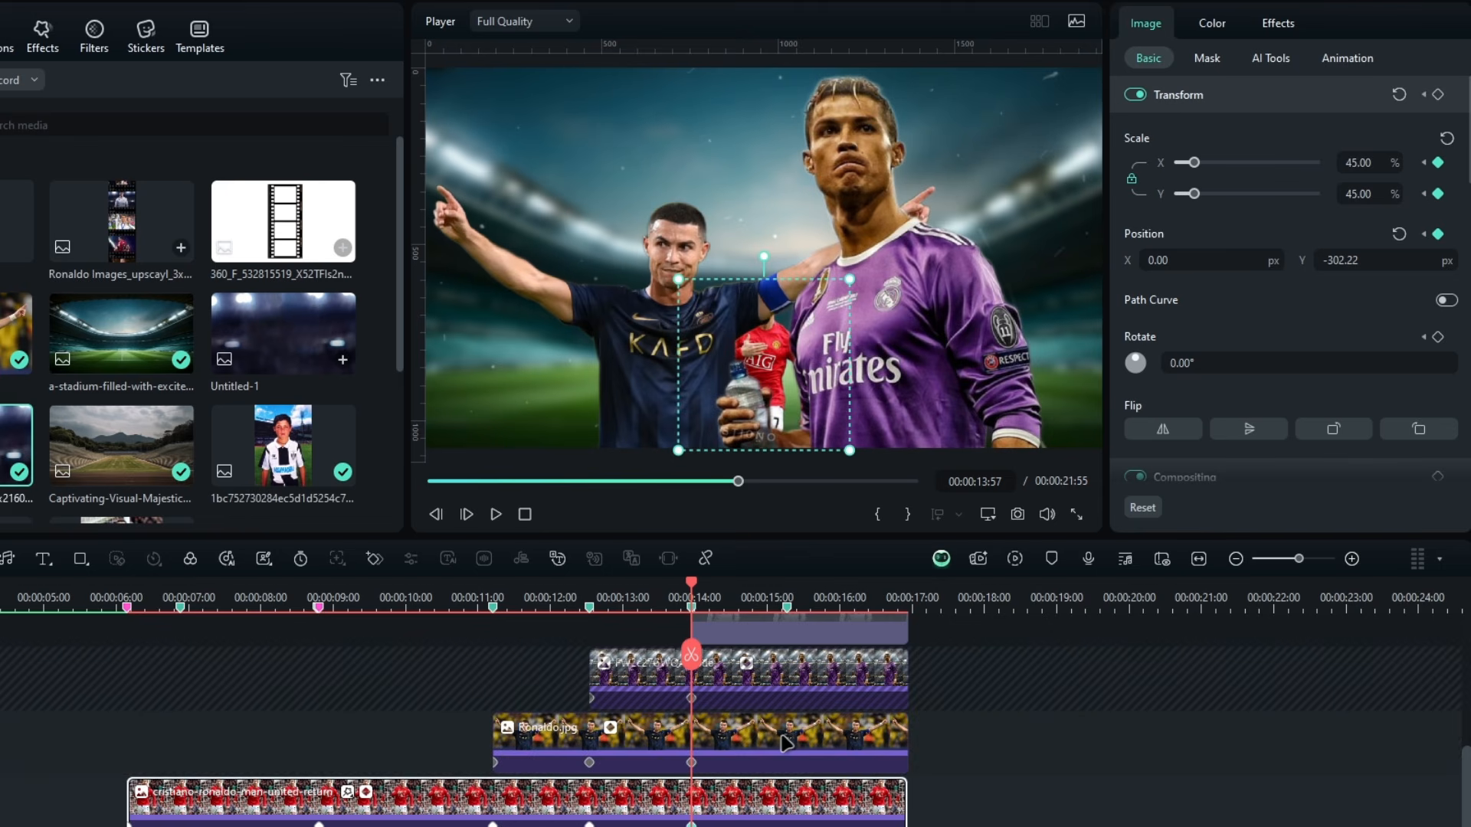
{"action": "left_click", "coordinate": [781, 737]}
{"action": "mouse_move", "coordinate": [1201, 259]}
{"action": "left_mouse_down"}
{"action": "mouse_move", "coordinate": [1164, 259]}
{"action": "mouse_move", "coordinate": [1230, 260]}
{"action": "left_mouse_up"}
{"action": "left_click", "coordinate": [4, 678]}
{"action": "left_click", "coordinate": [882, 678]}
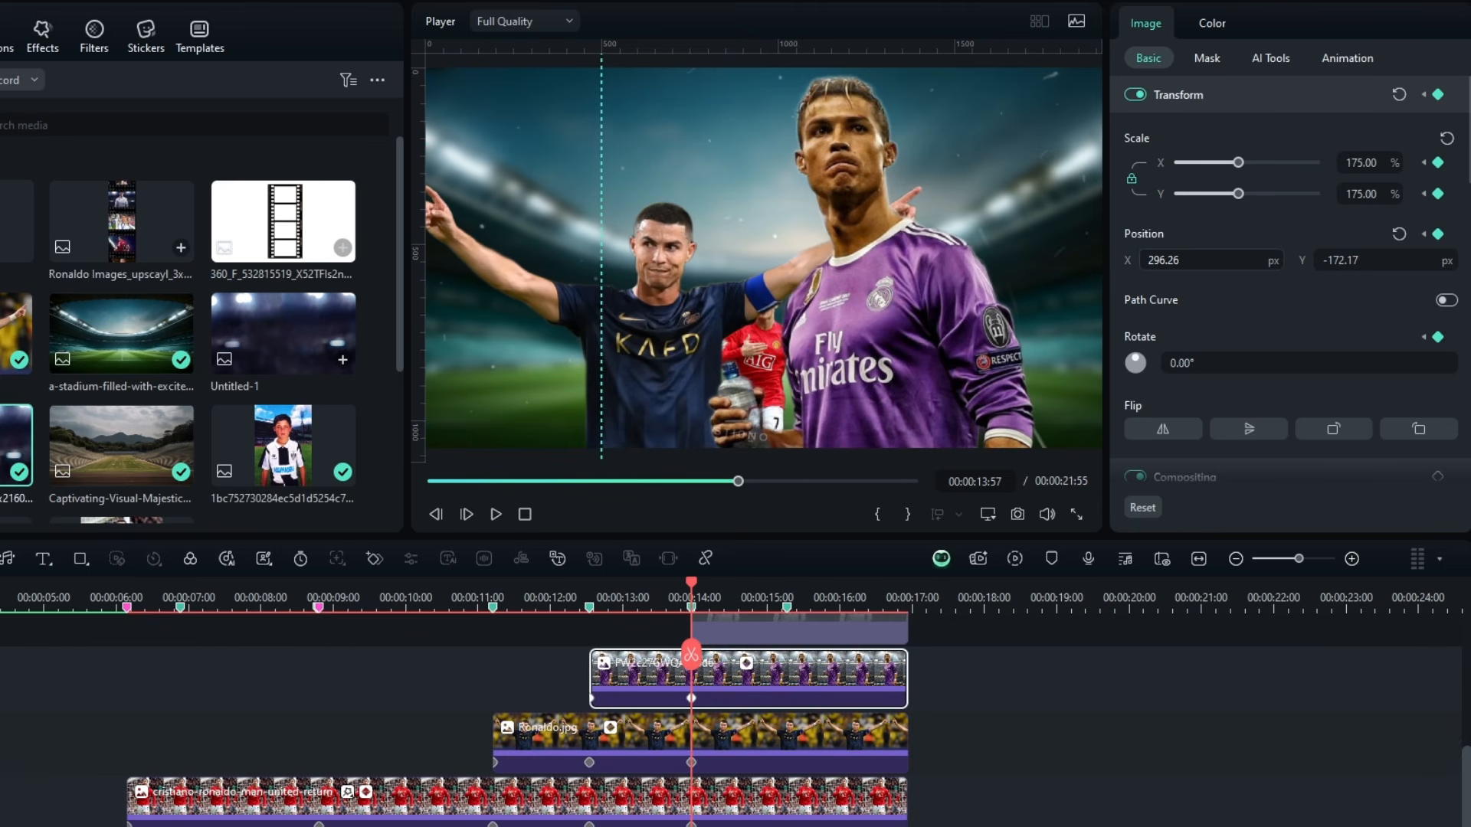
At 00:00:13:57, make the white-kit track visible and set its cutout's scale to 300% and rotation to -20°
{"action": "left_click_drag", "start_coordinate": [692, 586], "coordinate": [787, 590]}
{"action": "scroll", "coordinate": [816, 722], "scroll_direction": "up", "scroll_amount": 1}
{"action": "left_click_drag", "start_coordinate": [816, 722], "coordinate": [800, 774]}
{"action": "key", "text": "Up"}
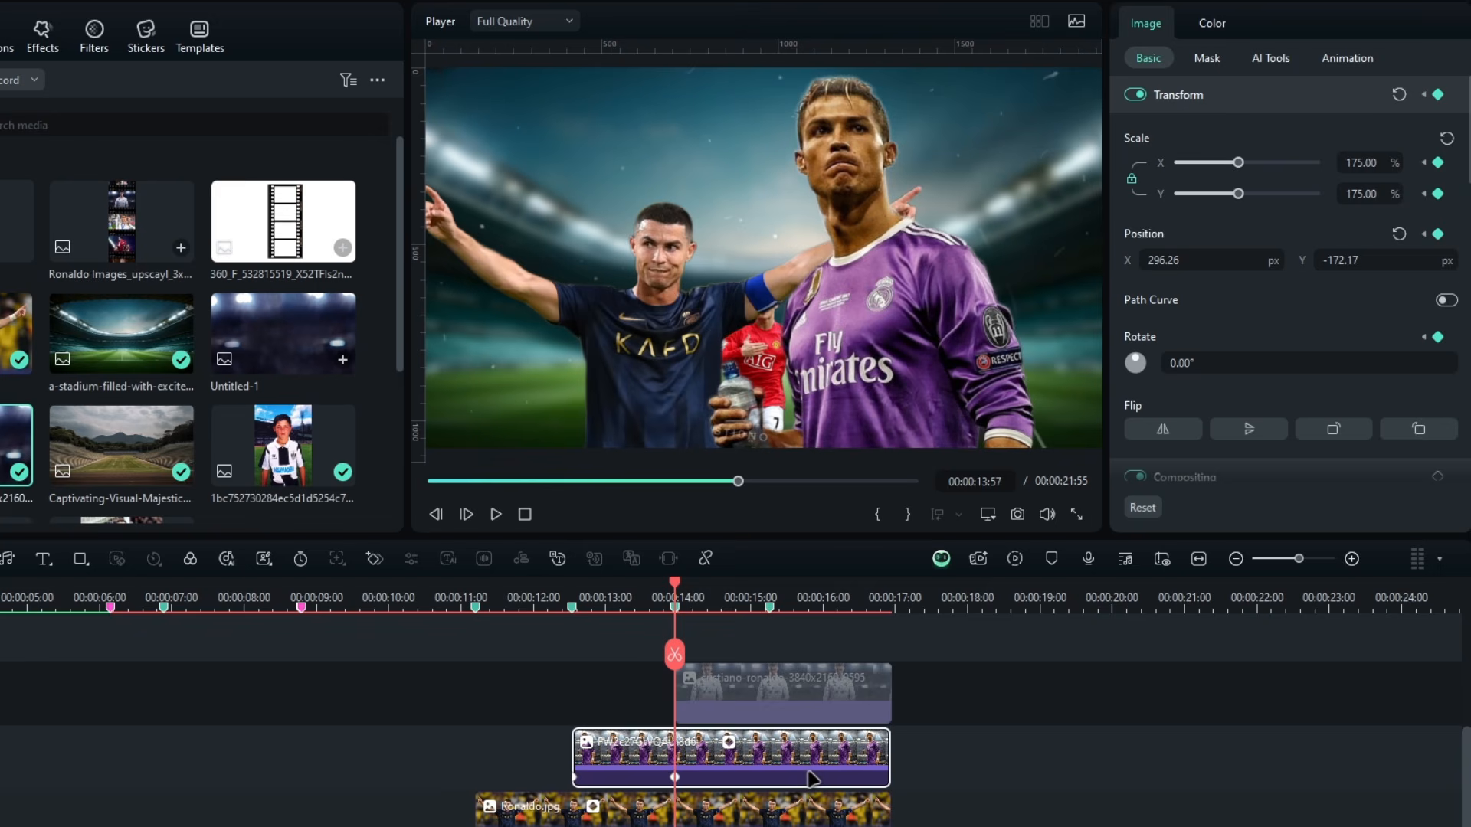
{"action": "left_click", "coordinate": [761, 693]}
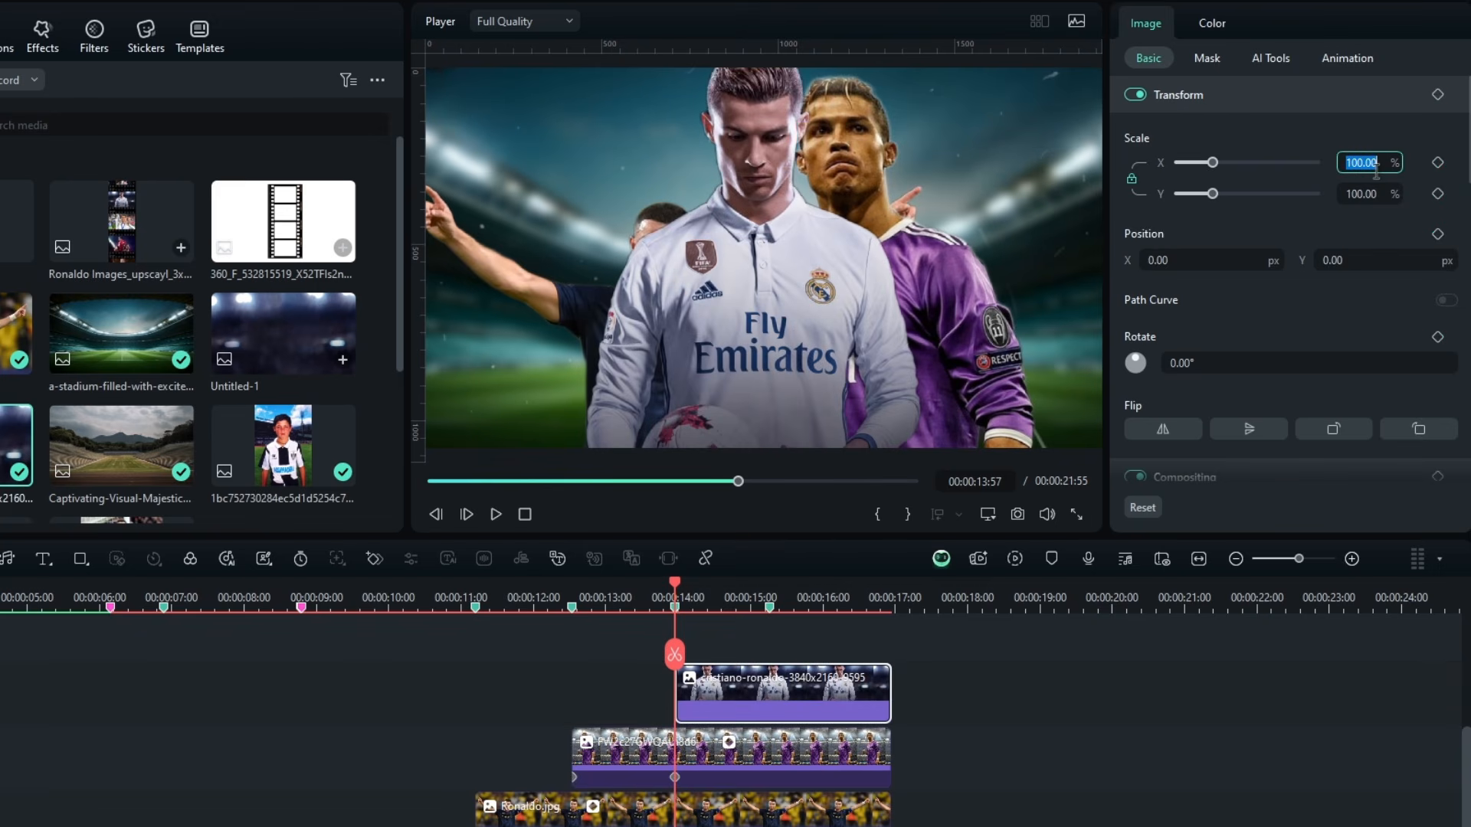
{"action": "key", "text": "Return"}
{"action": "left_click_drag", "start_coordinate": [1244, 371], "coordinate": [1241, 367]}
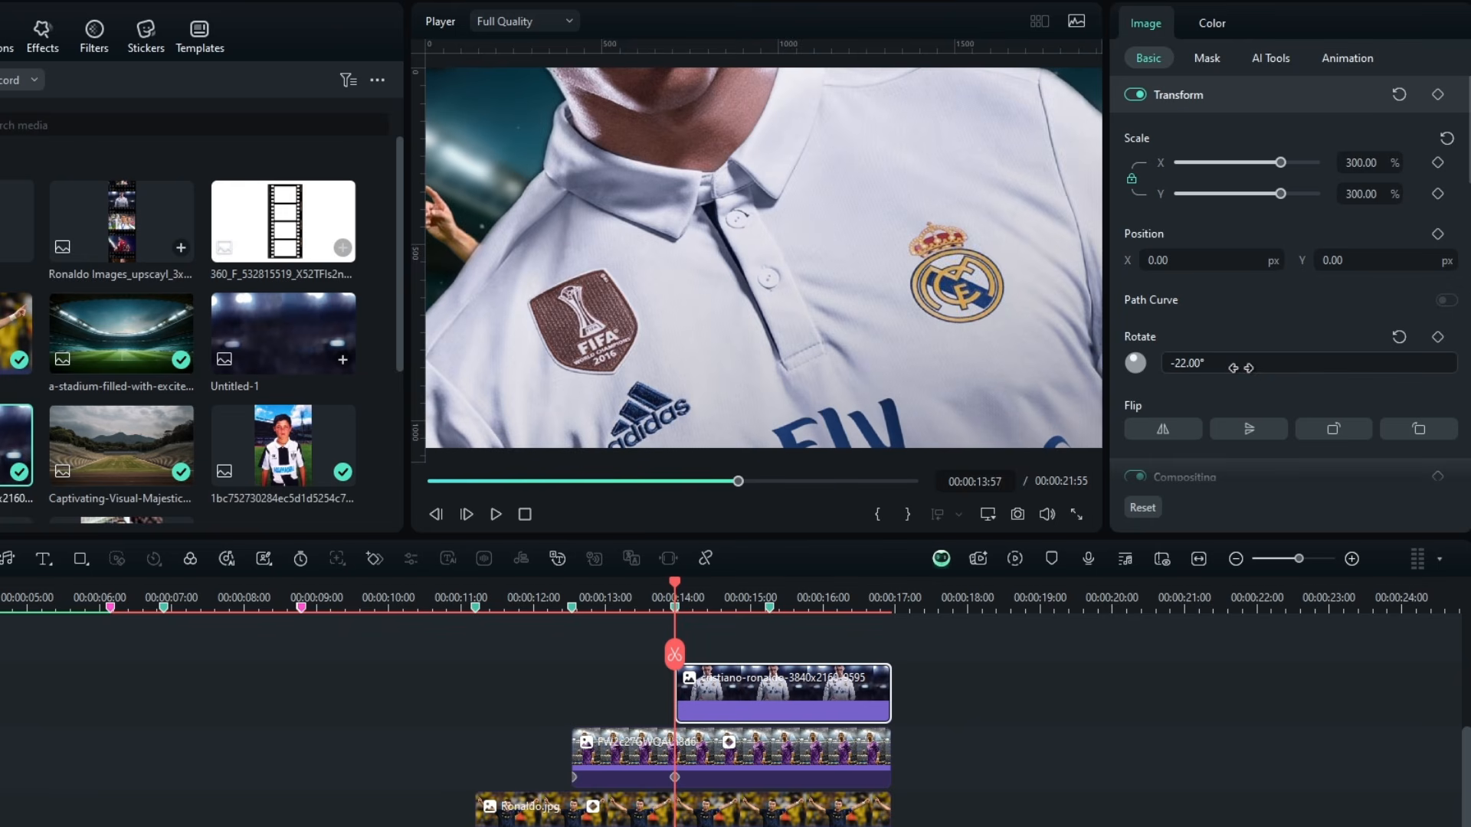
{"action": "type", "text": "-20"}
{"action": "key", "text": "Return"}
Move the white-kit cutout outside the frame's left edge, to about X -2010, Y -1077, and keyframe its transform
{"action": "left_click_drag", "start_coordinate": [843, 295], "coordinate": [545, 403]}
{"action": "scroll", "coordinate": [841, 297], "scroll_direction": "down", "scroll_amount": 3}
{"action": "left_click_drag", "start_coordinate": [616, 344], "coordinate": [555, 397]}
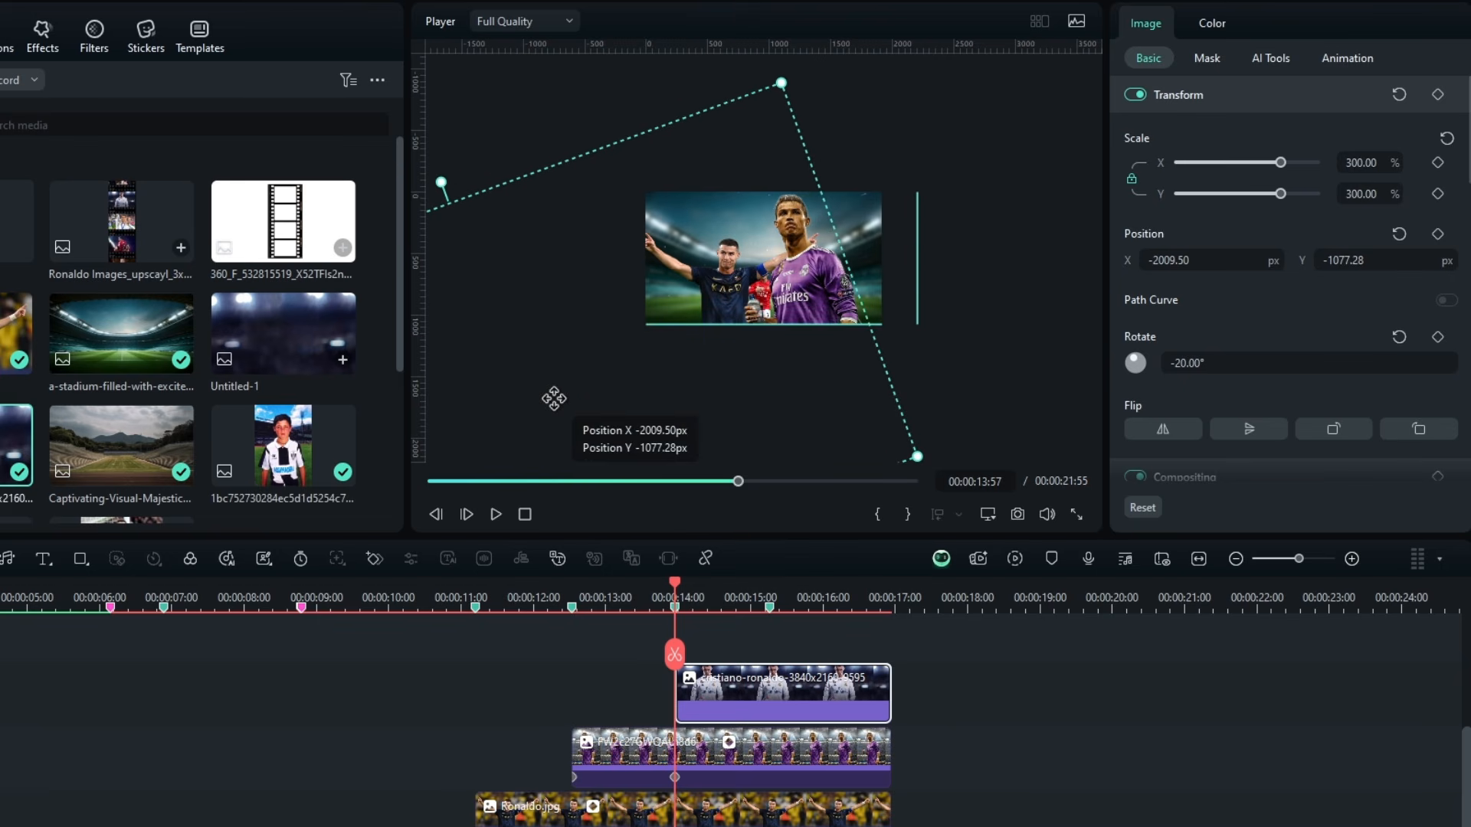
{"action": "left_click", "coordinate": [1438, 338]}
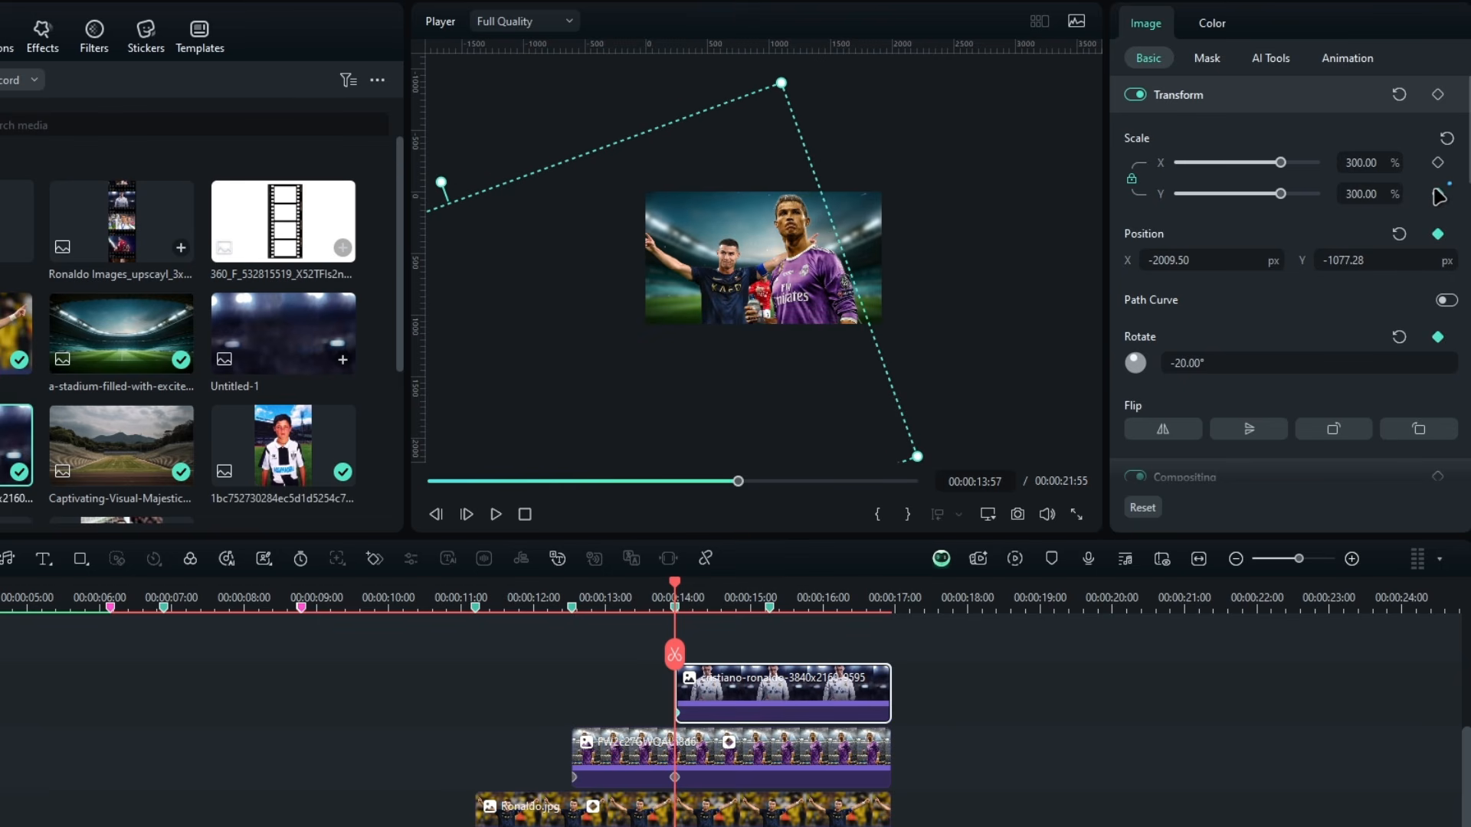
At 00:00:15:16, reset the white-kit cutout's rotation, set its scale to 130%, and position it at X 0, Y -162
{"action": "left_click", "coordinate": [770, 607]}
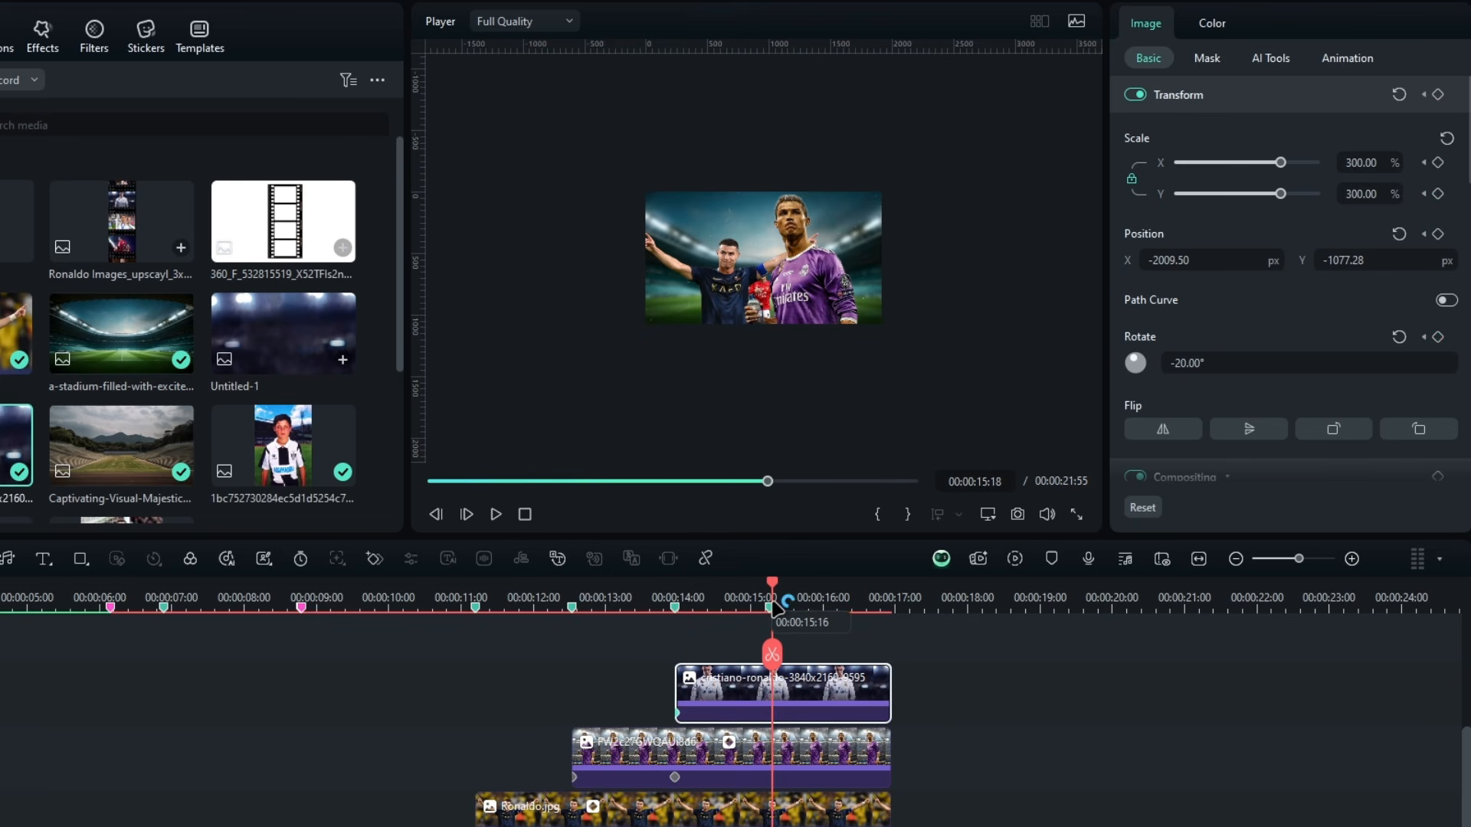
{"action": "left_click", "coordinate": [1401, 235]}
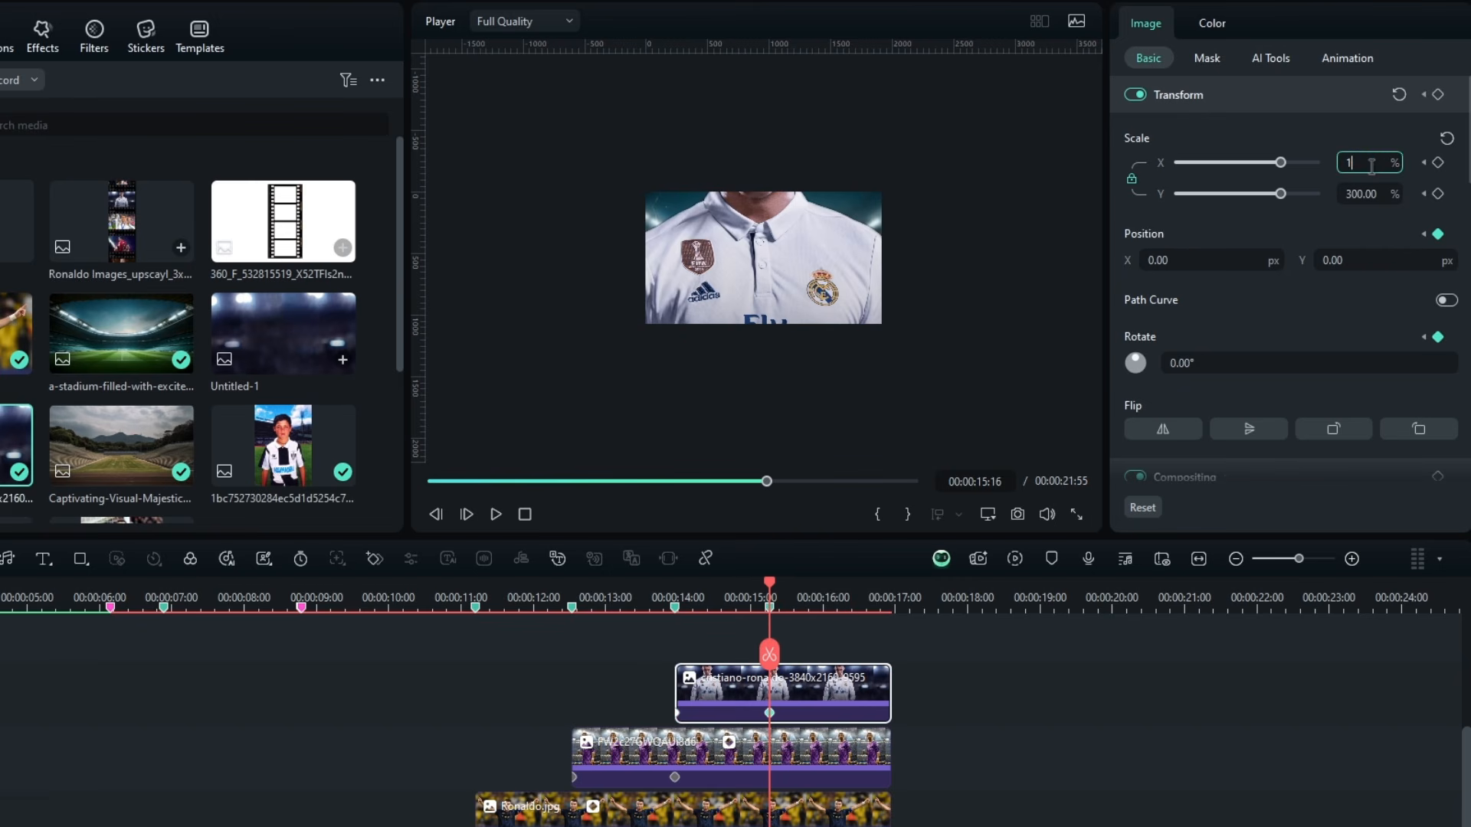
{"action": "key", "text": "Return"}
{"action": "left_click", "coordinate": [730, 293]}
{"action": "scroll", "coordinate": [719, 290], "scroll_direction": "up", "scroll_amount": 5}
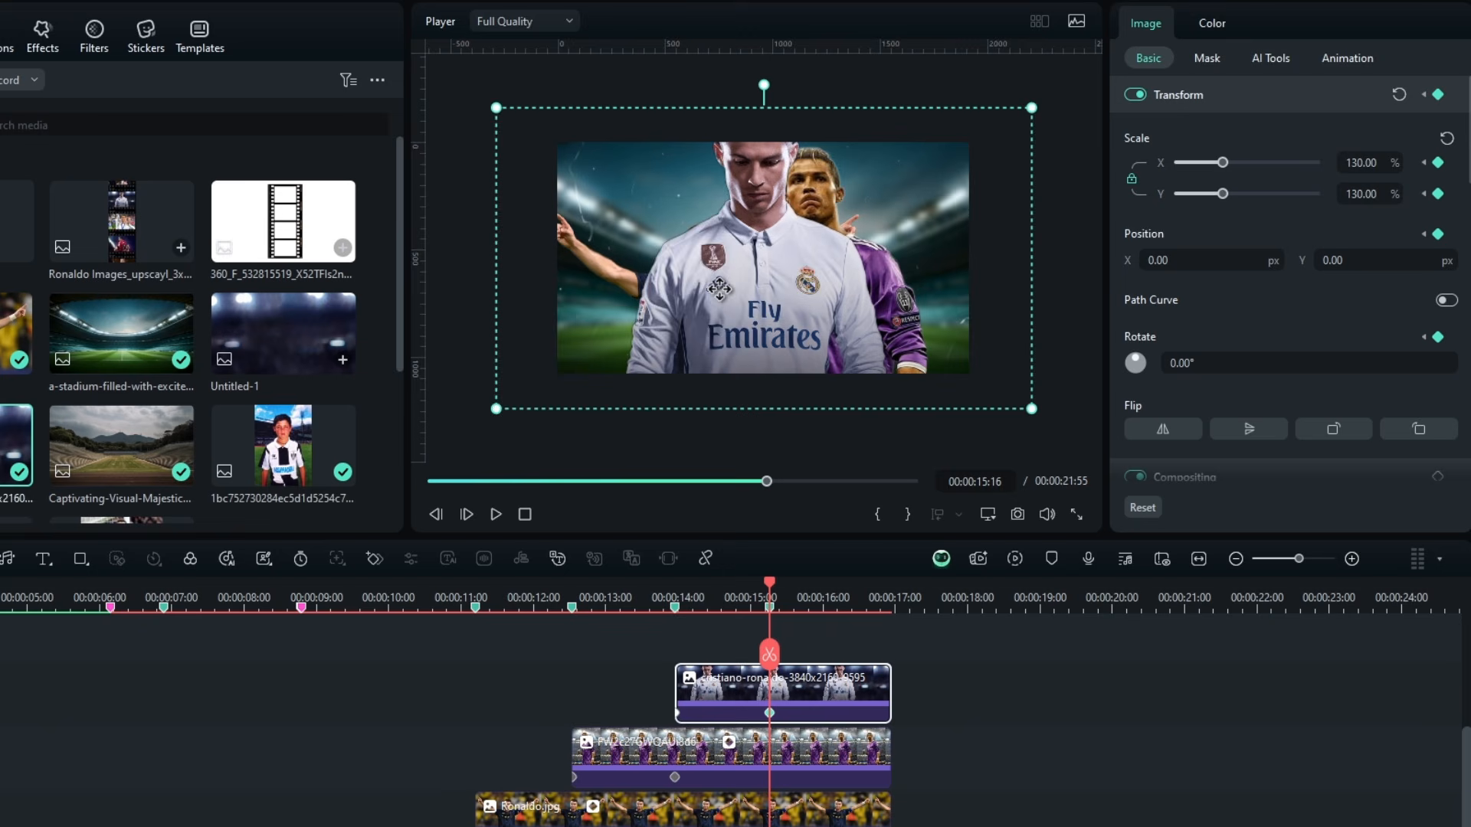
{"action": "scroll", "coordinate": [721, 289], "scroll_direction": "up", "scroll_amount": 2}
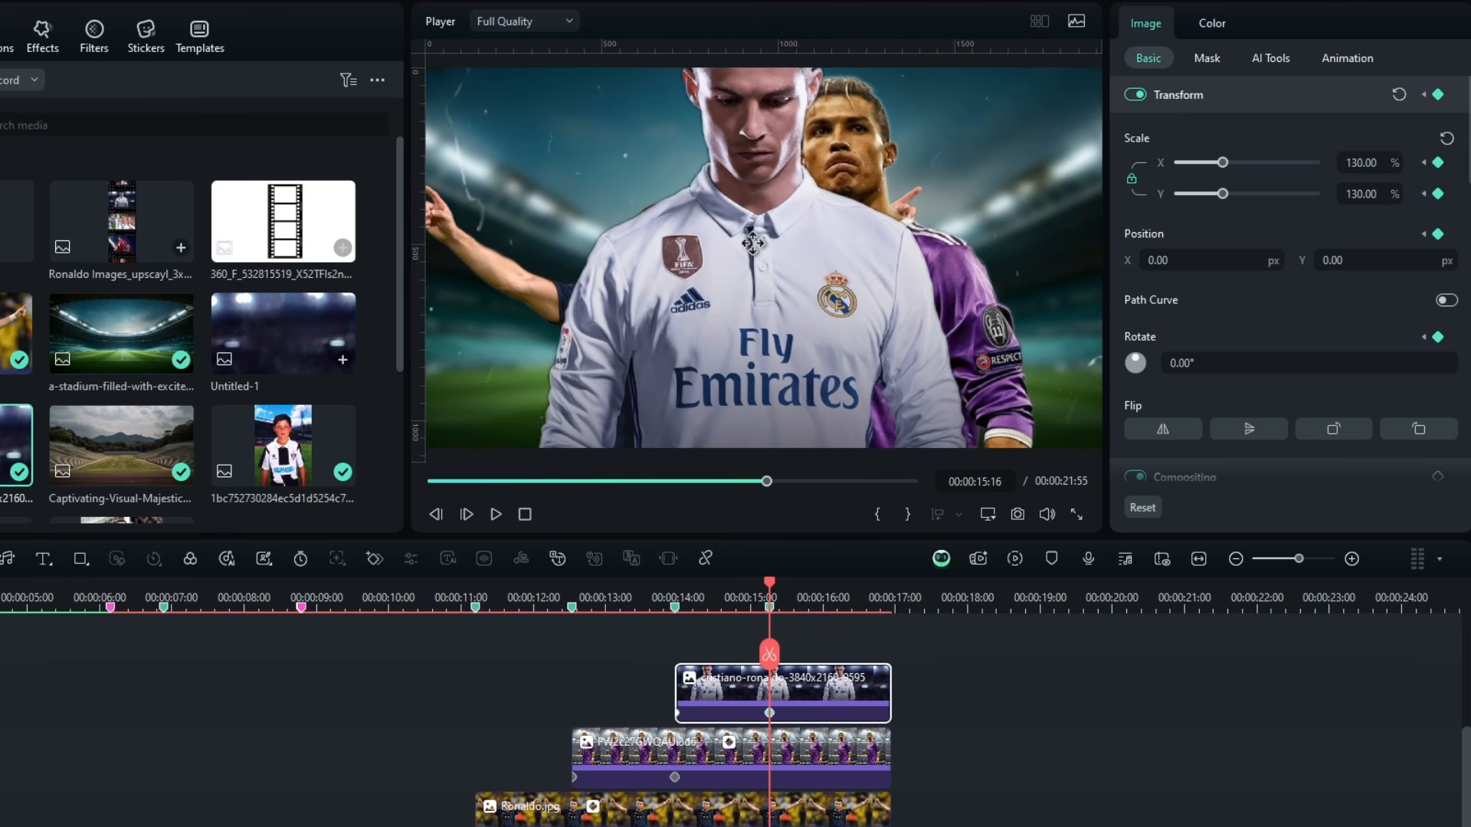
{"action": "left_click_drag", "start_coordinate": [752, 244], "coordinate": [754, 303]}
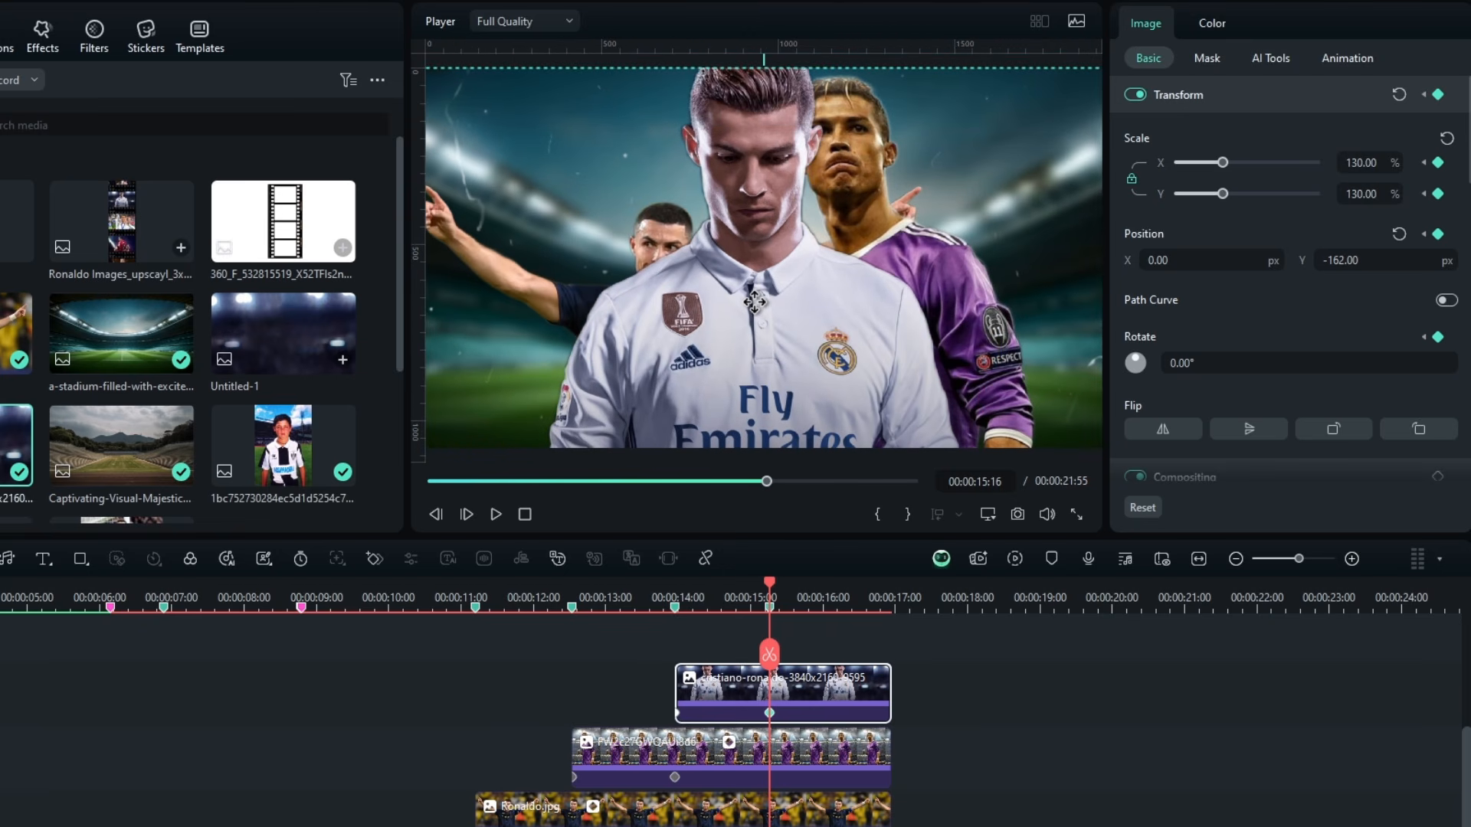
At 00:00:15:16, set the purple-kit cutout's scale to 95% and its horizontal position to about X 244
{"action": "mouse_move", "coordinate": [769, 654]}
{"action": "left_mouse_down"}
{"action": "mouse_move", "coordinate": [737, 651]}
{"action": "mouse_move", "coordinate": [768, 646]}
{"action": "left_mouse_up"}
{"action": "left_click", "coordinate": [770, 712]}
{"action": "left_click", "coordinate": [777, 741]}
{"action": "scroll", "coordinate": [789, 717], "scroll_direction": "down", "scroll_amount": 1}
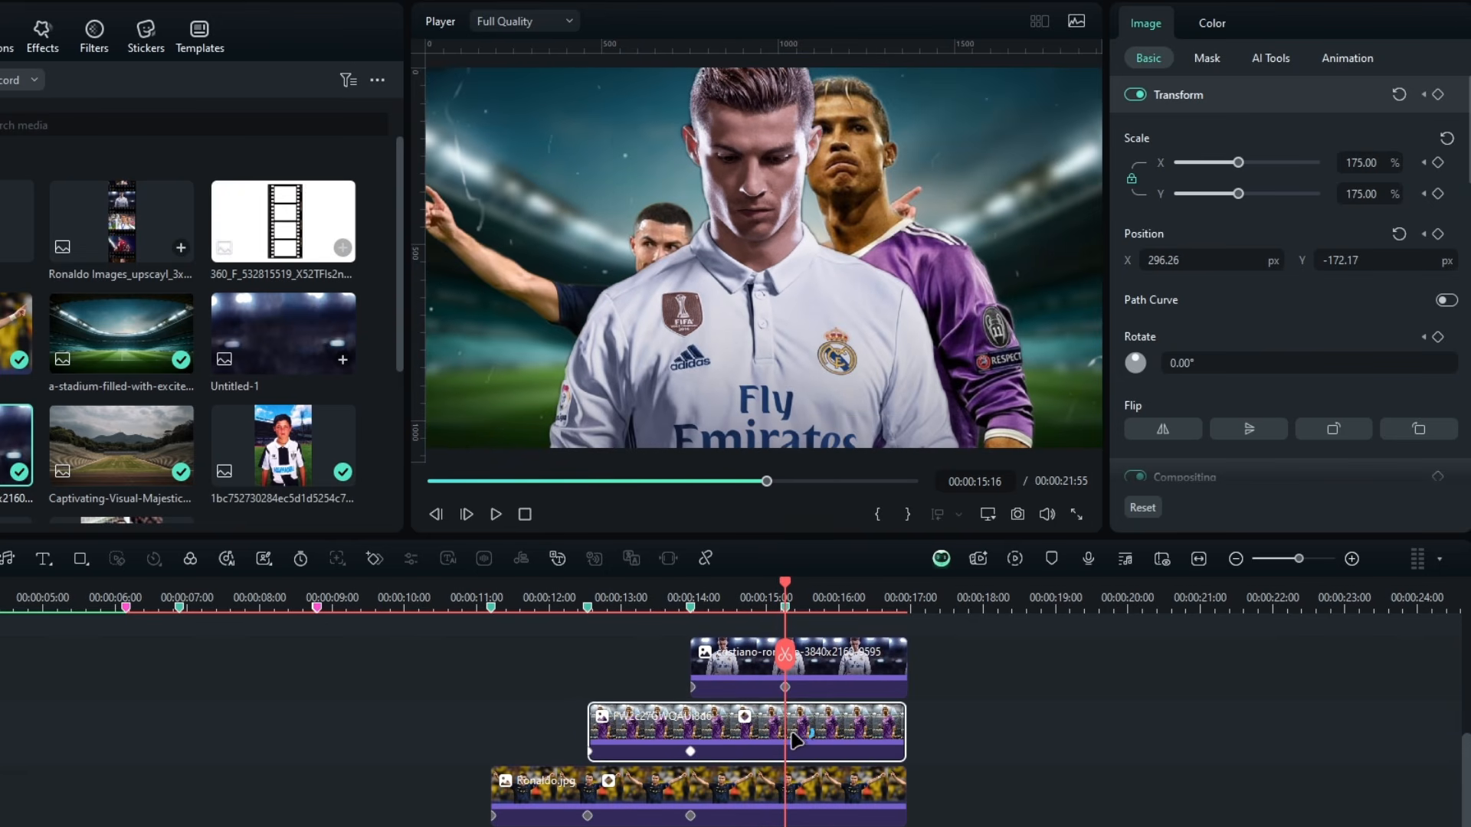
{"action": "left_click", "coordinate": [1366, 160]}
{"action": "type", "text": "95"}
{"action": "key", "text": "Return"}
{"action": "left_click_drag", "start_coordinate": [1187, 269], "coordinate": [1148, 269]}
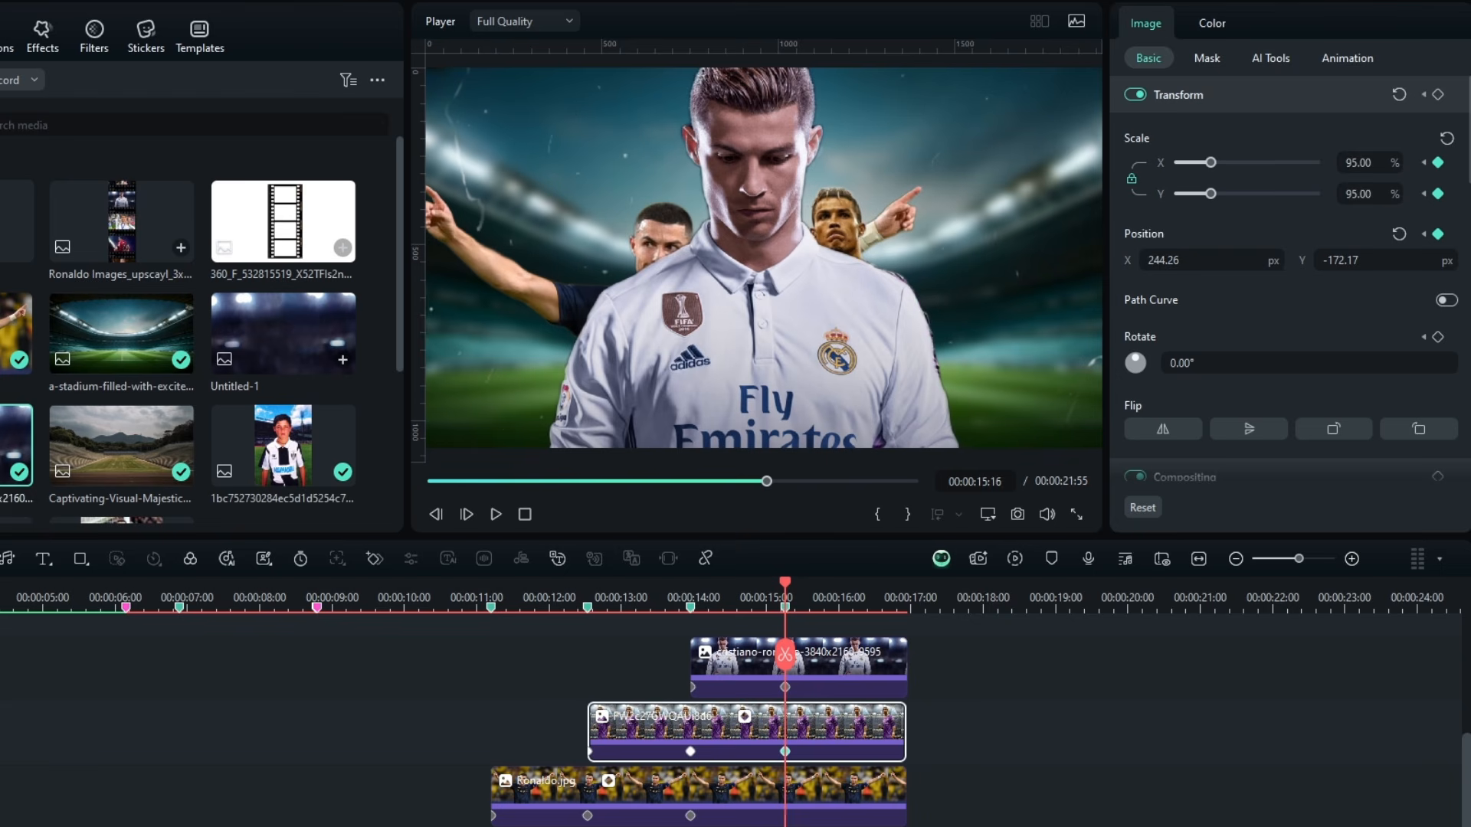
Set the navy-kit cutout's scale to 34% and position it at about X -234, Y -359, behind the white-kit figure
{"action": "left_click", "coordinate": [775, 799]}
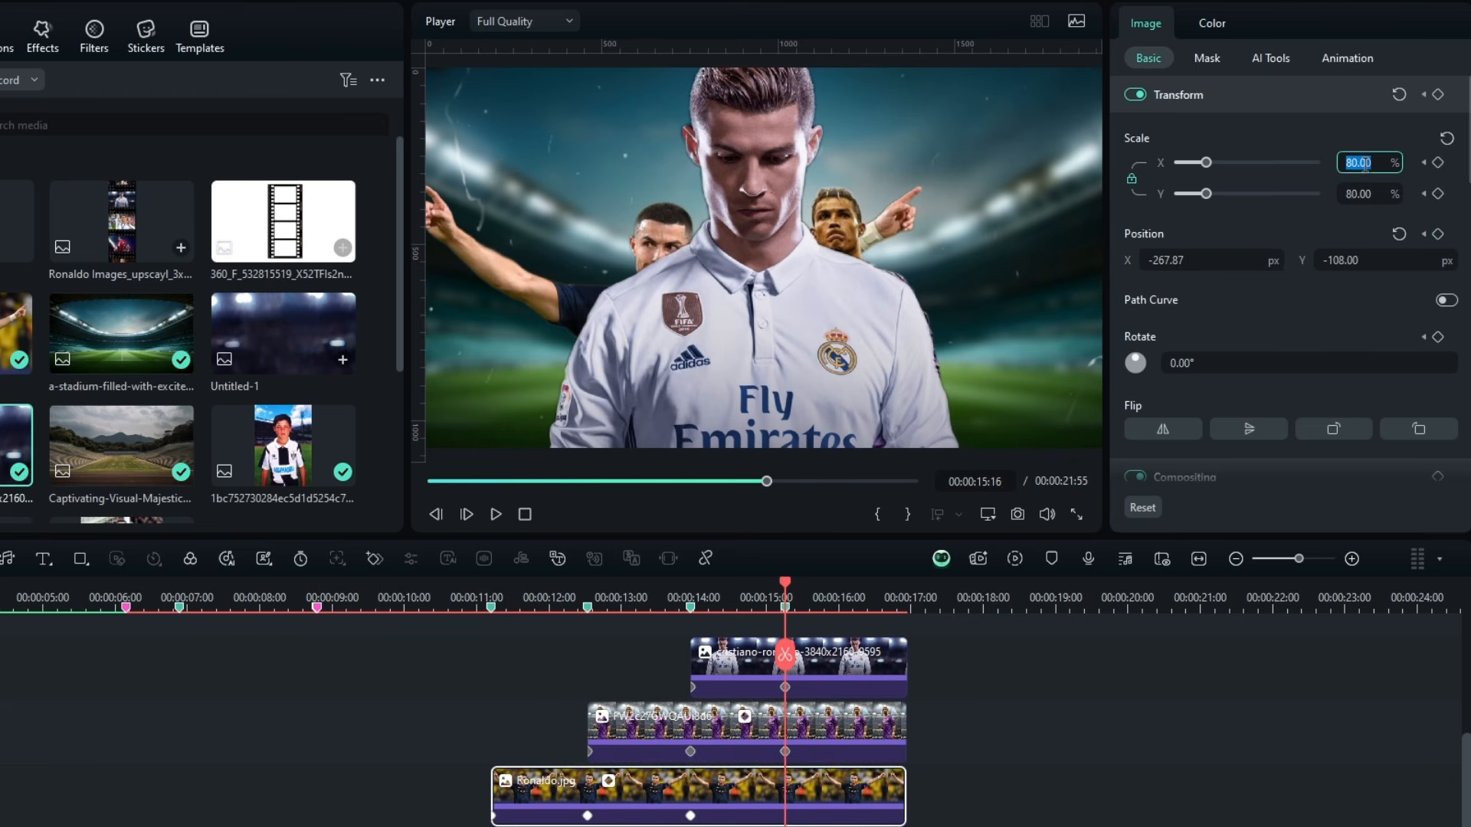
{"action": "key", "text": "Return"}
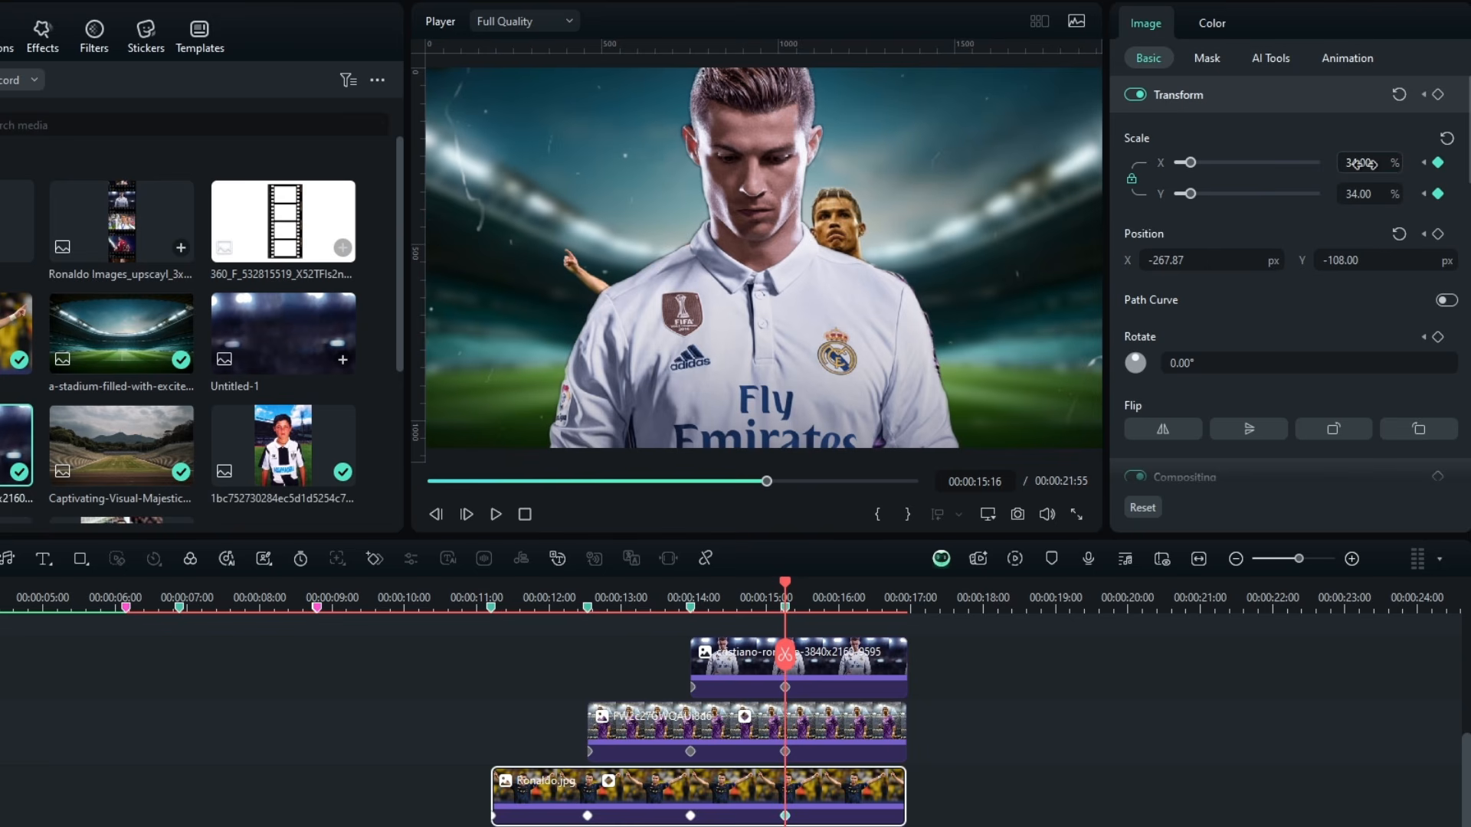
{"action": "left_click", "coordinate": [582, 275]}
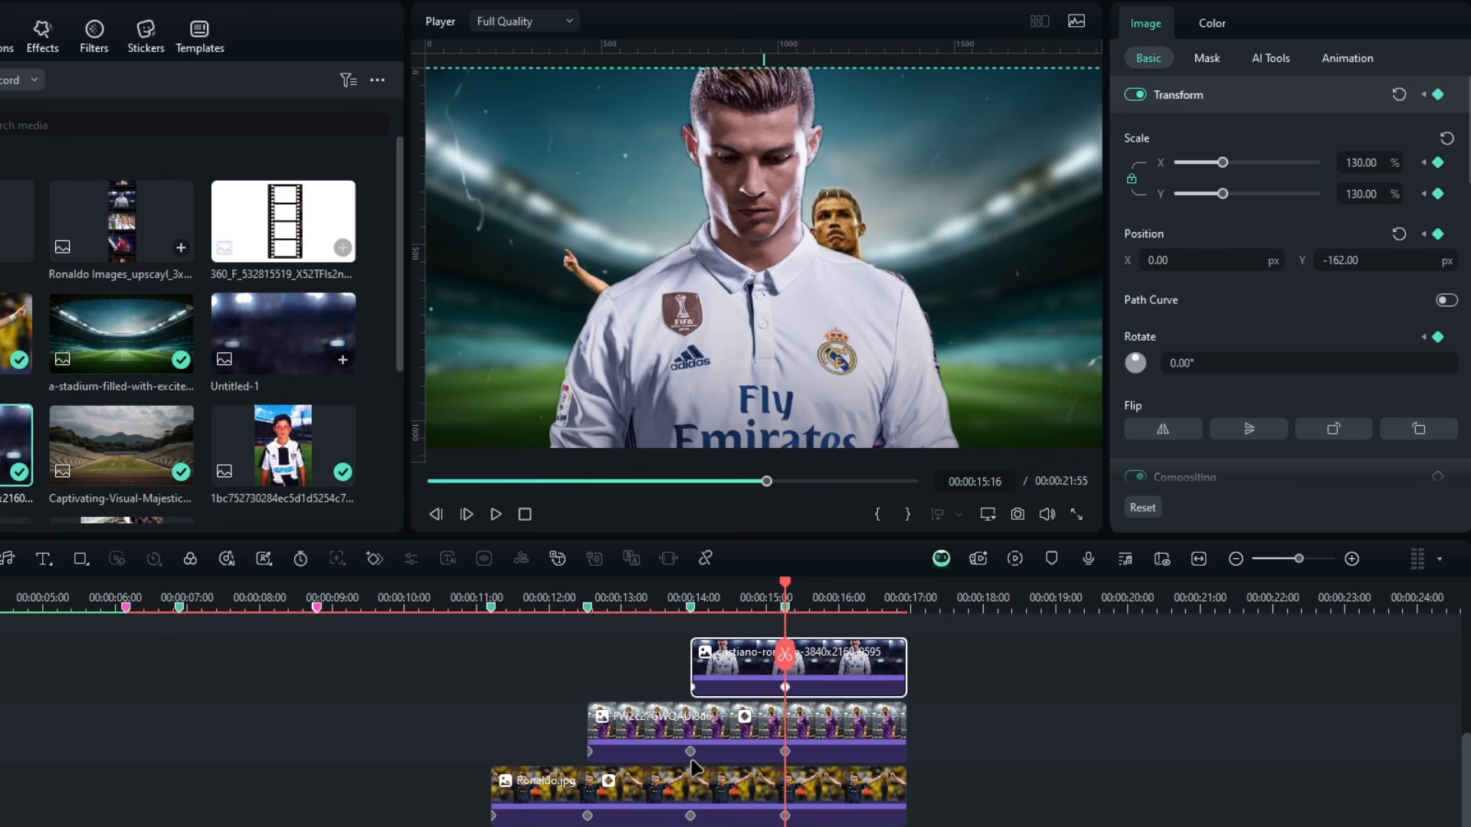
{"action": "left_click", "coordinate": [711, 781]}
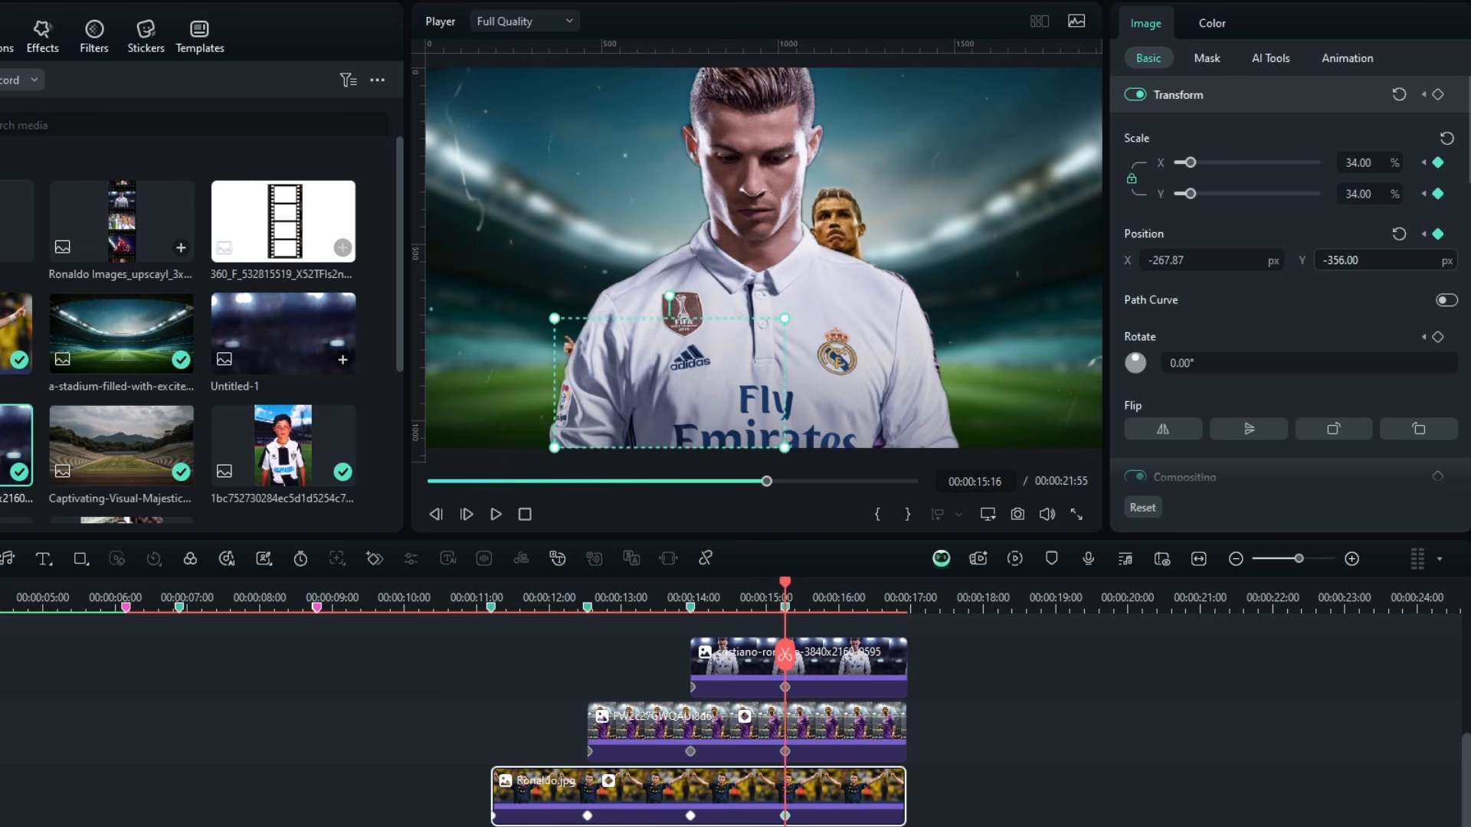
{"action": "left_click_drag", "start_coordinate": [1340, 260], "coordinate": [1345, 259]}
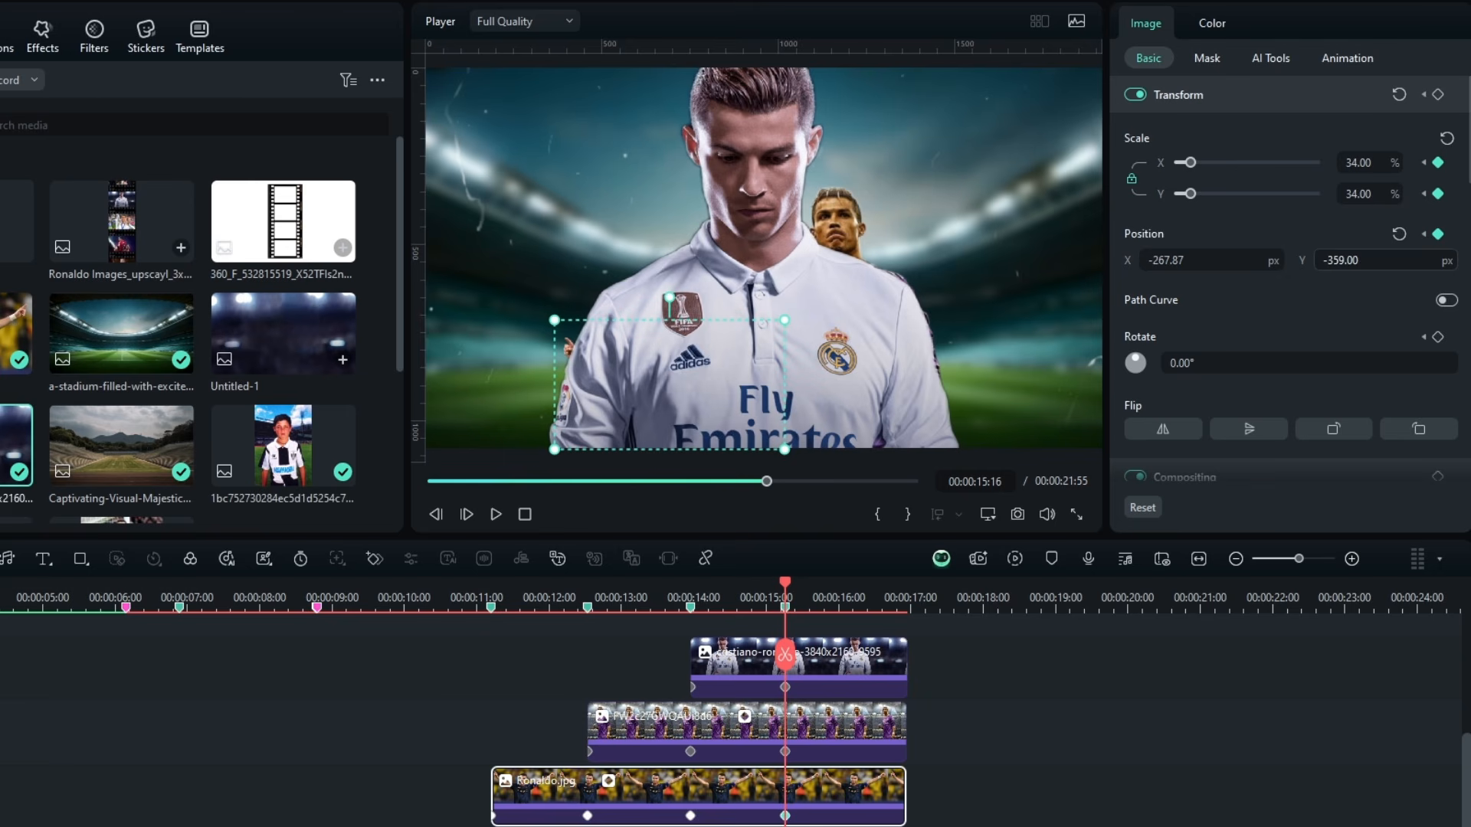
{"action": "left_click_drag", "start_coordinate": [1180, 259], "coordinate": [1207, 259]}
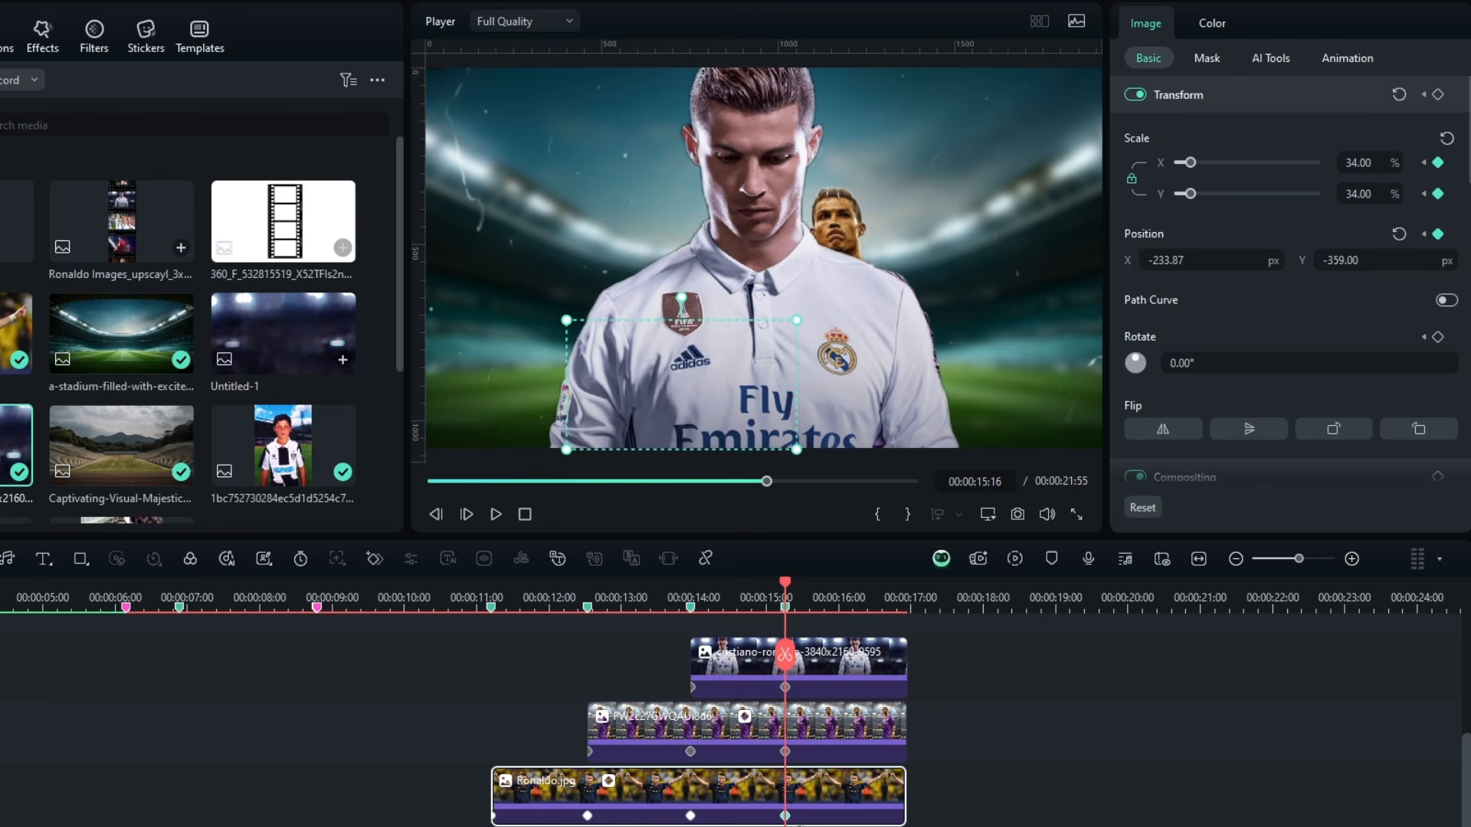
Set the red-kit cutout's scale to 35% at 00:00:15:16 and lower it to about Y -354
{"action": "scroll", "coordinate": [783, 766], "scroll_direction": "down", "scroll_amount": 1}
{"action": "left_click", "coordinate": [783, 815]}
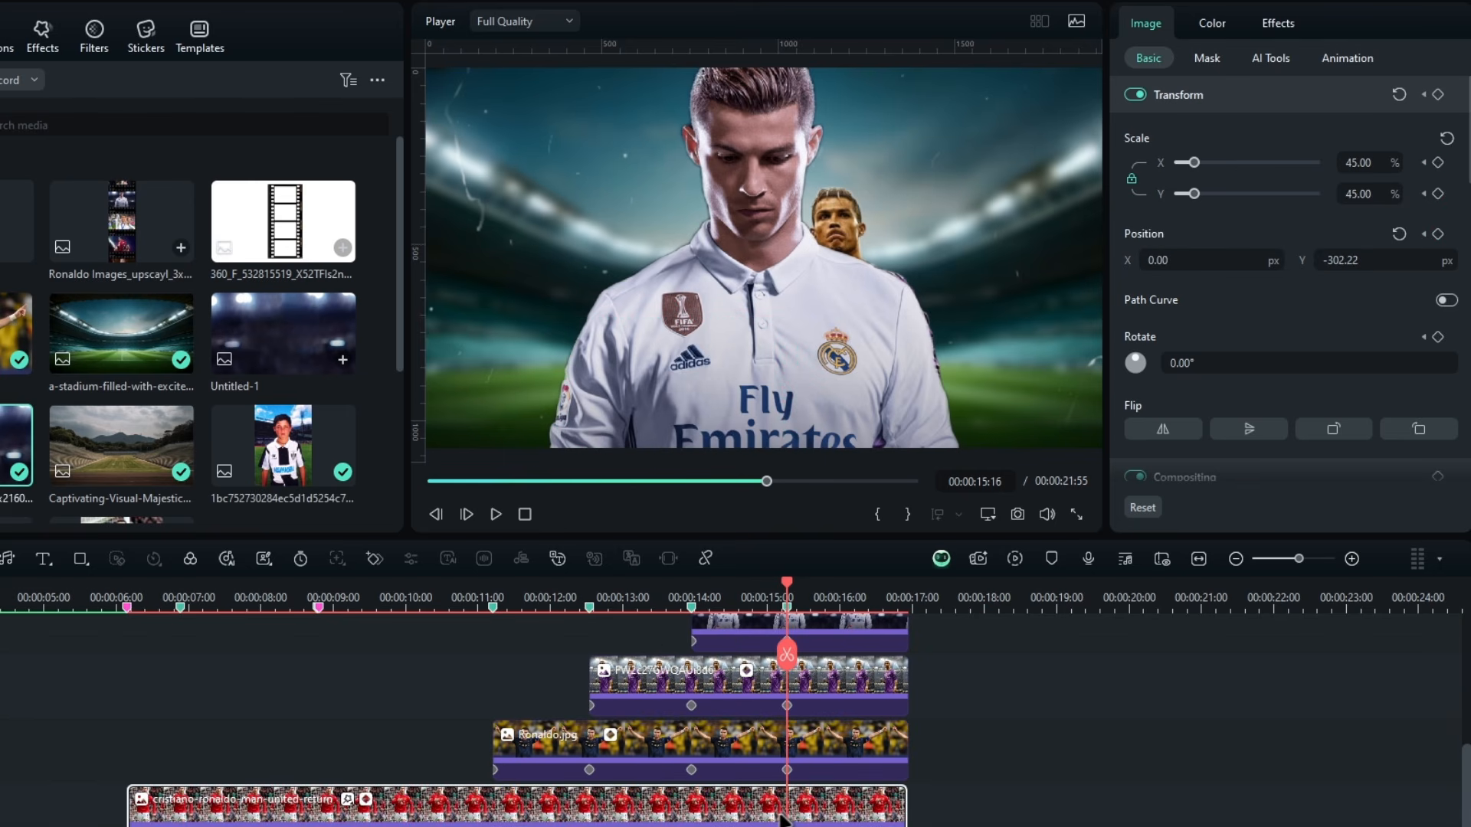
{"action": "left_click", "coordinate": [1366, 164]}
{"action": "type", "text": "35"}
{"action": "key", "text": "Return"}
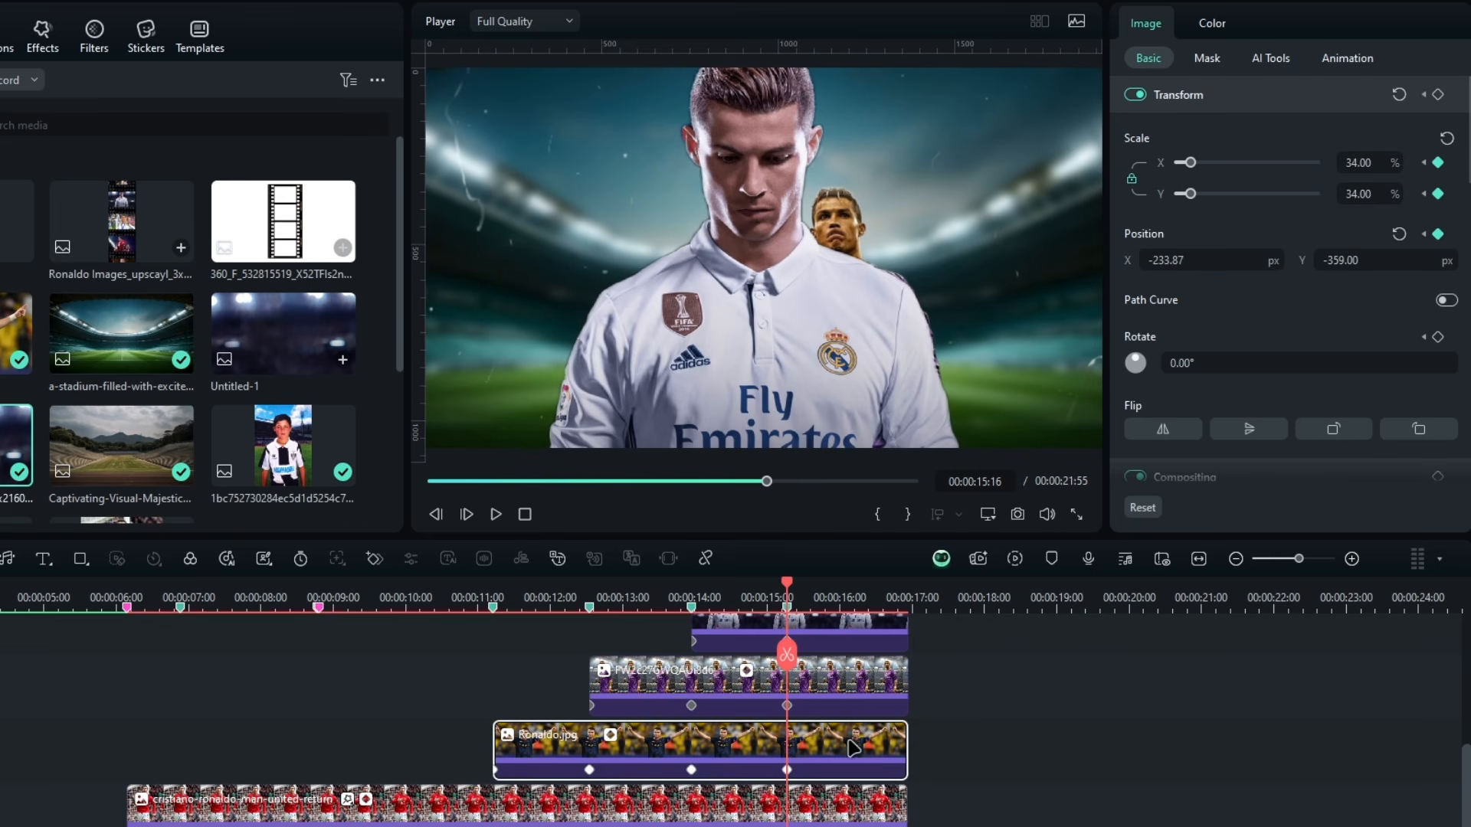
{"action": "left_click", "coordinate": [758, 281]}
{"action": "left_click", "coordinate": [835, 804]}
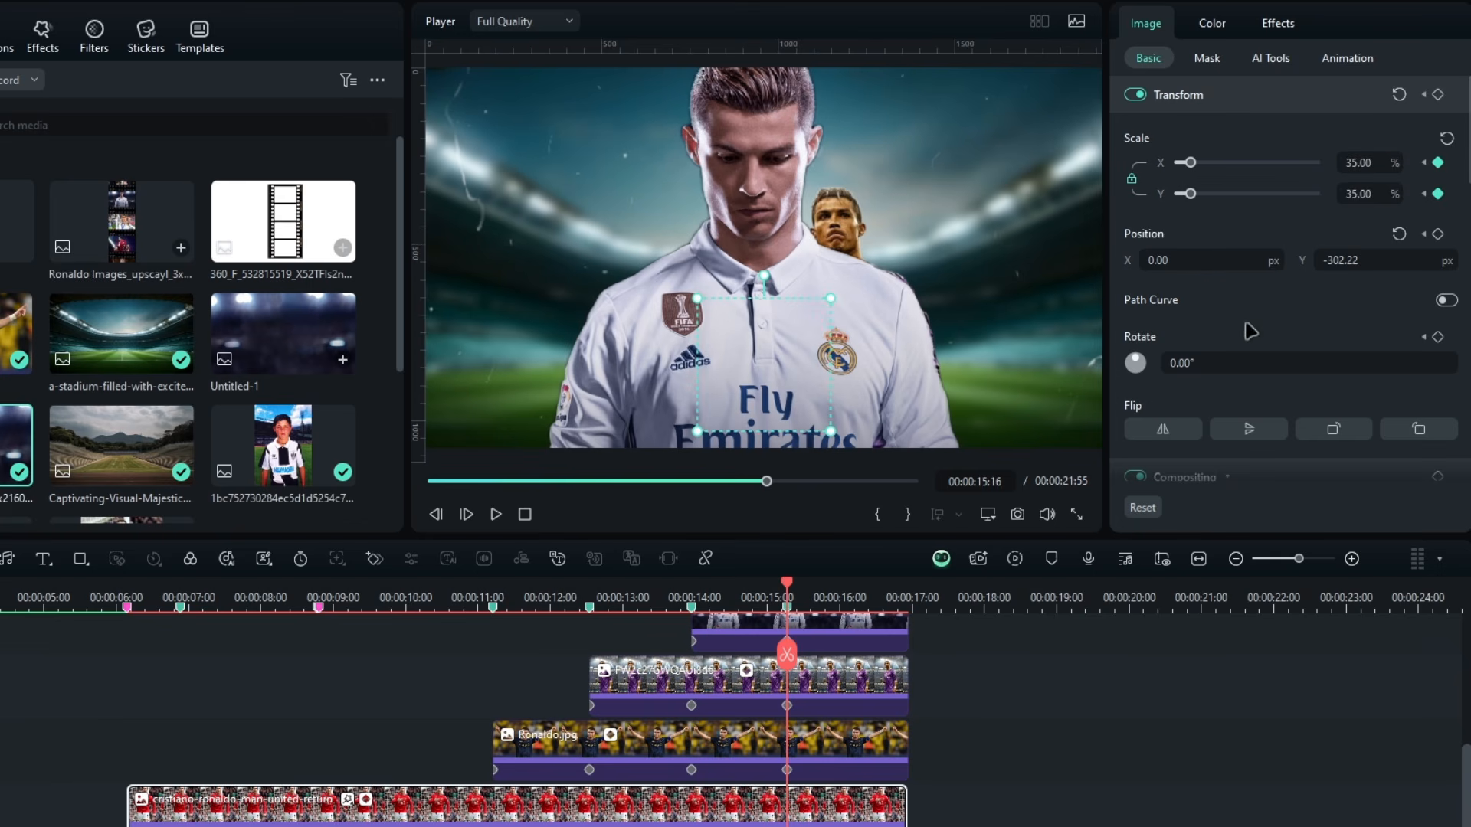
{"action": "left_click_drag", "start_coordinate": [1348, 261], "coordinate": [1332, 262]}
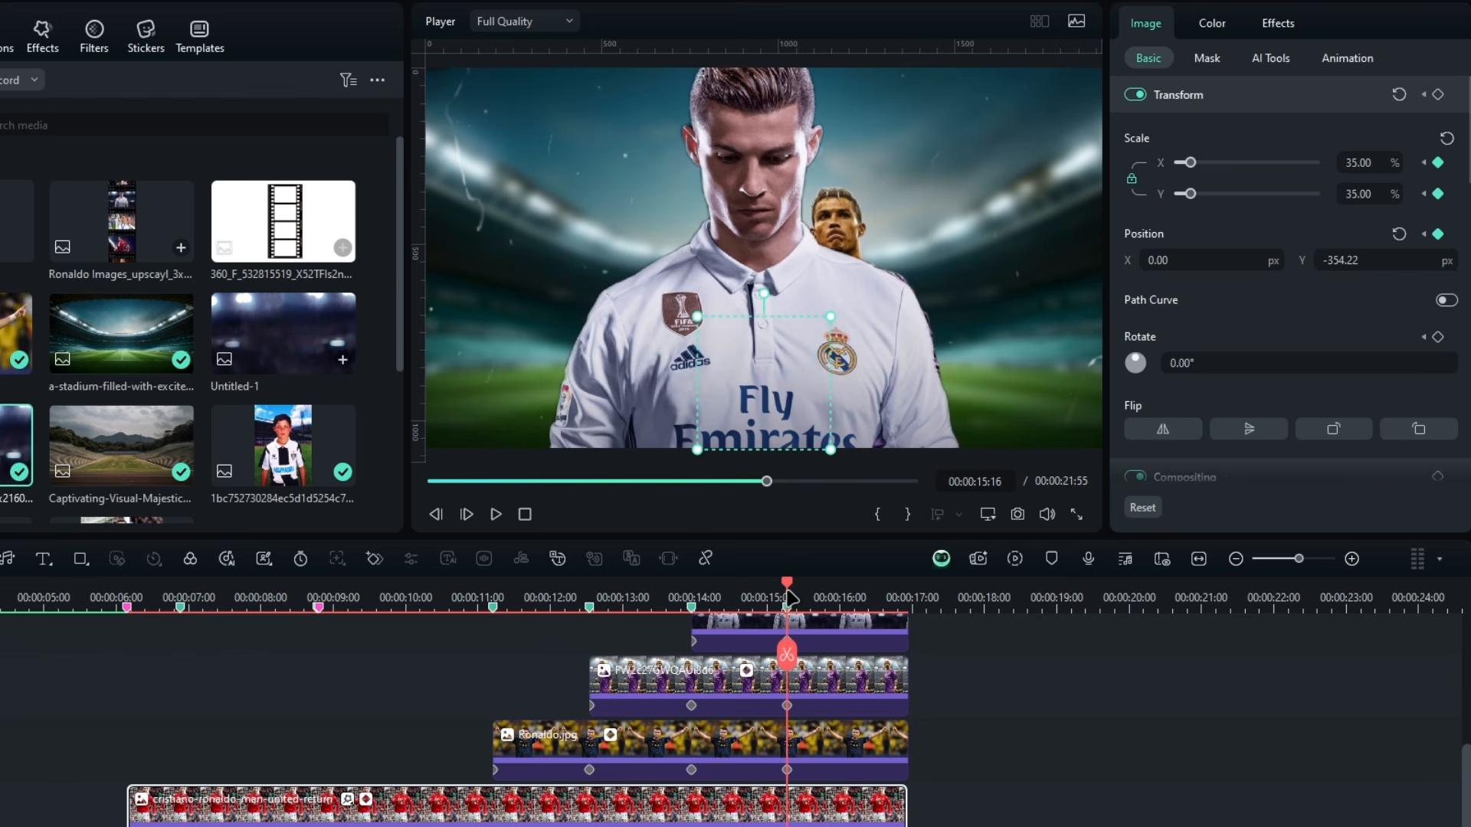
{"action": "mouse_move", "coordinate": [790, 597]}
{"action": "left_mouse_down"}
{"action": "mouse_move", "coordinate": [559, 594]}
{"action": "mouse_move", "coordinate": [785, 589]}
{"action": "left_mouse_up"}
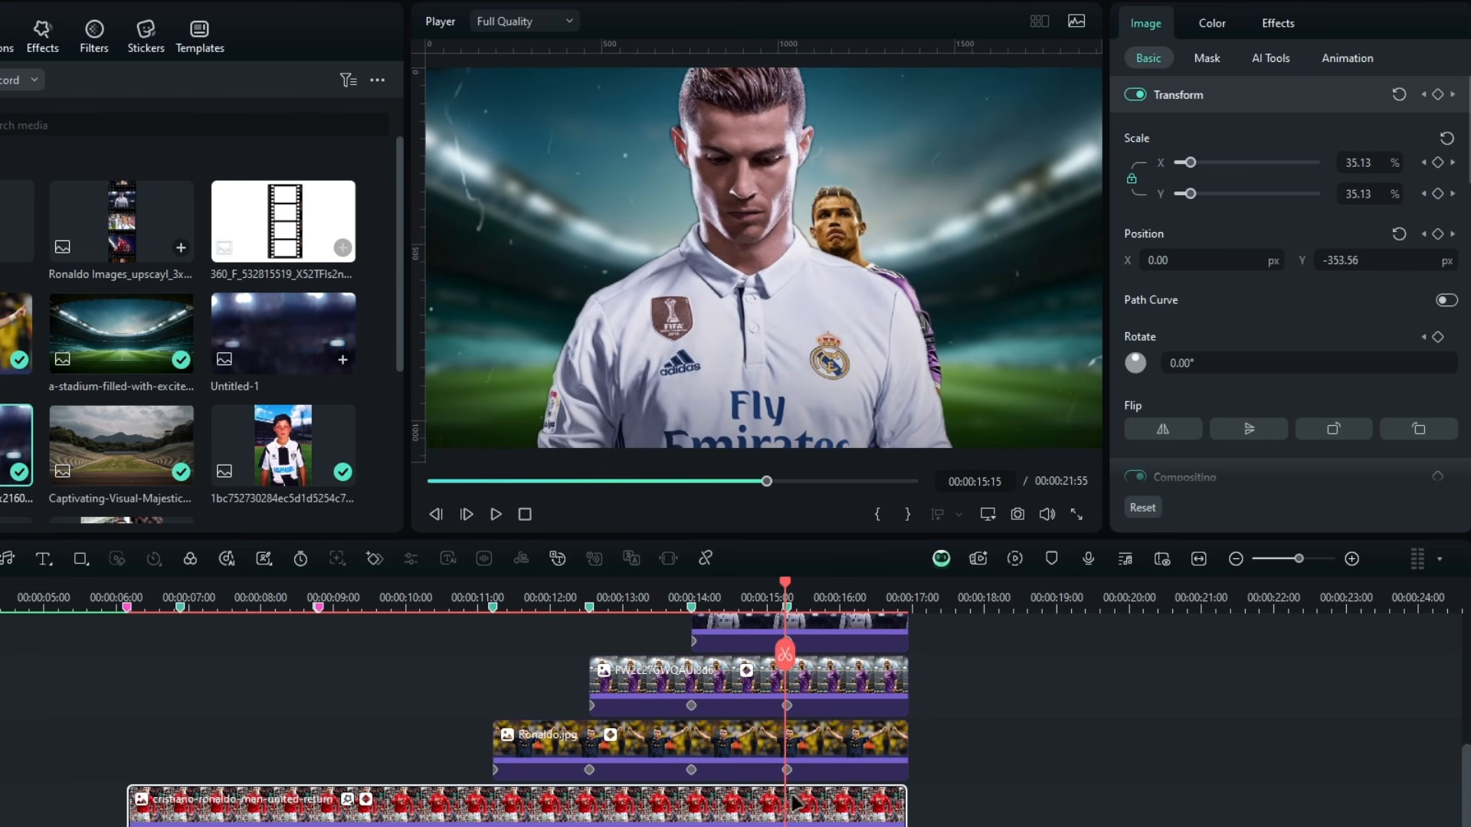
{"action": "key", "text": "Right"}
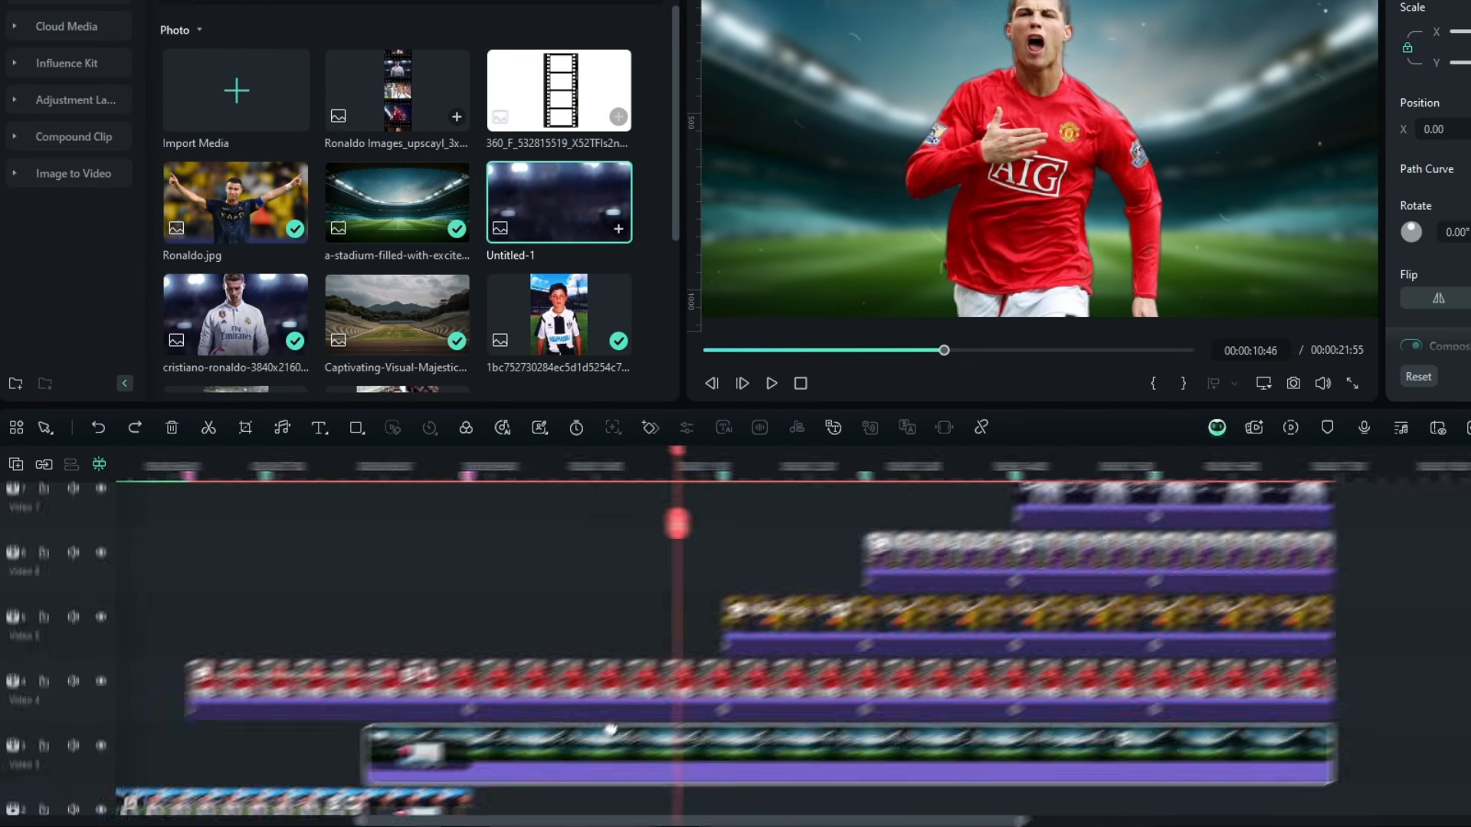
{"action": "left_click_drag", "start_coordinate": [610, 730], "coordinate": [639, 719]}
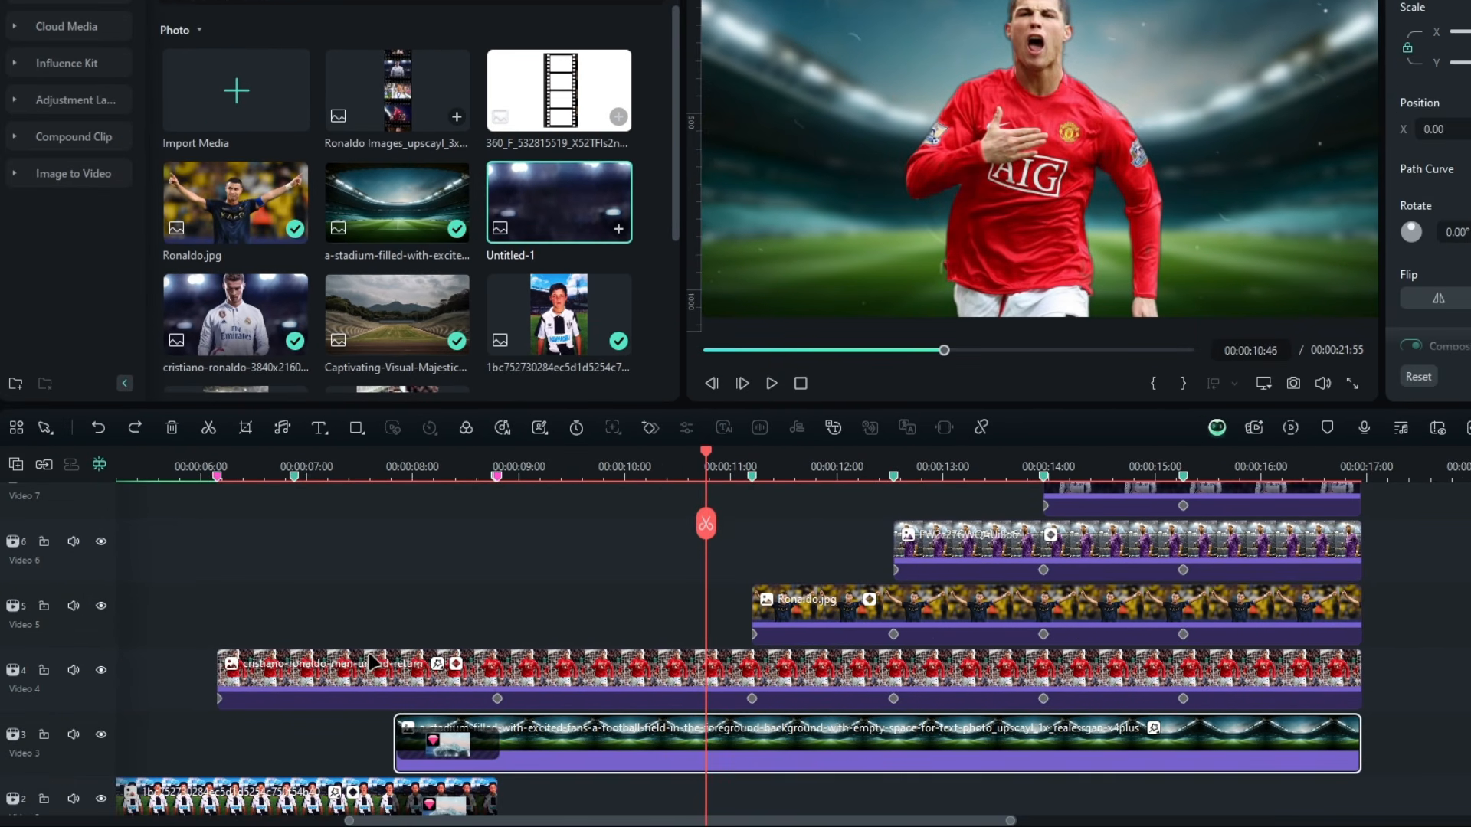
Open the keyframe graph of the red-jersey clip on Video 4 and smooth all its Scale X keyframes
{"action": "left_click", "coordinate": [458, 665]}
{"action": "left_click_drag", "start_coordinate": [627, 595], "coordinate": [681, 428]}
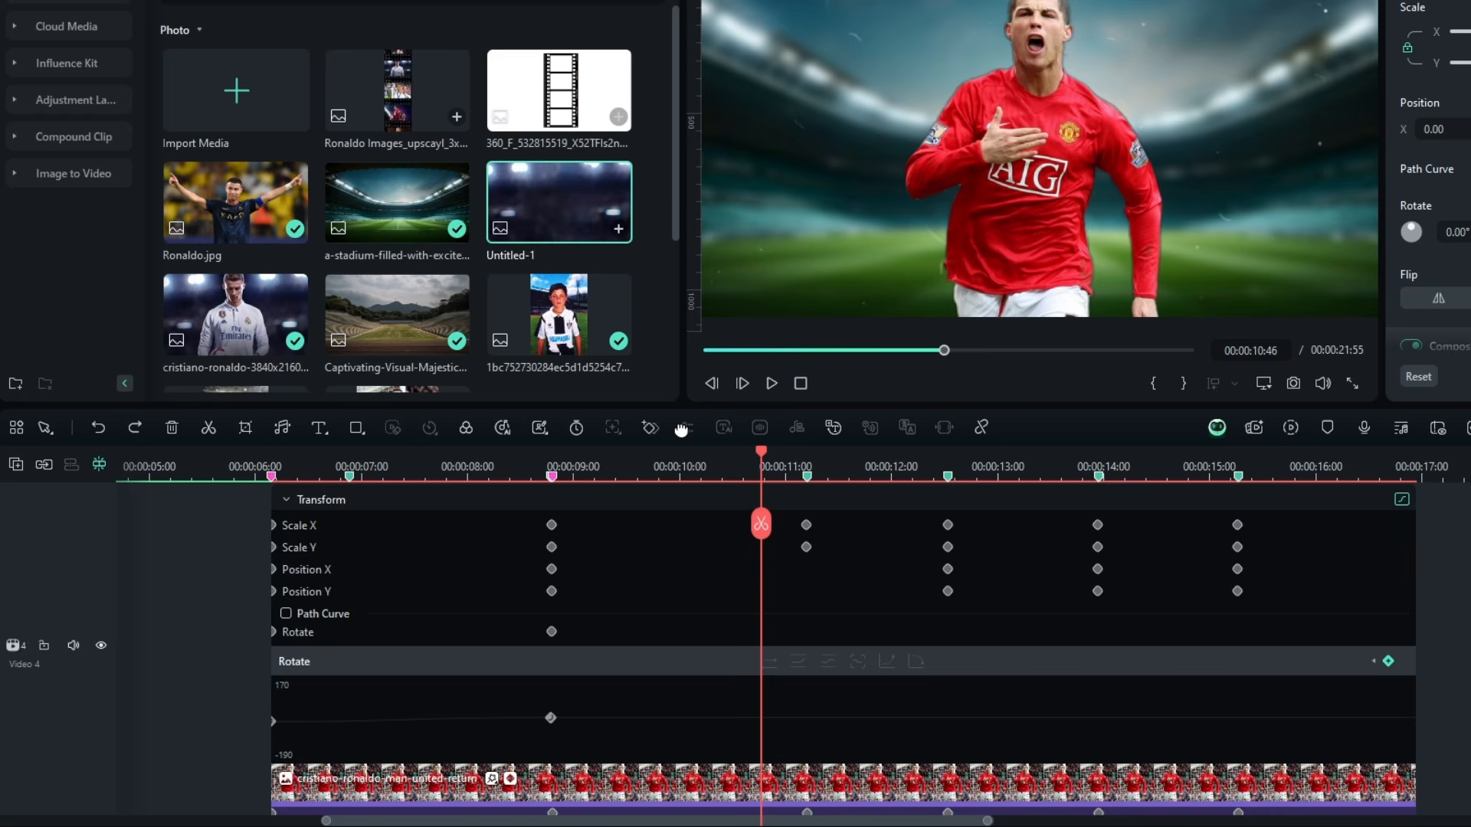
{"action": "left_click", "coordinate": [731, 783]}
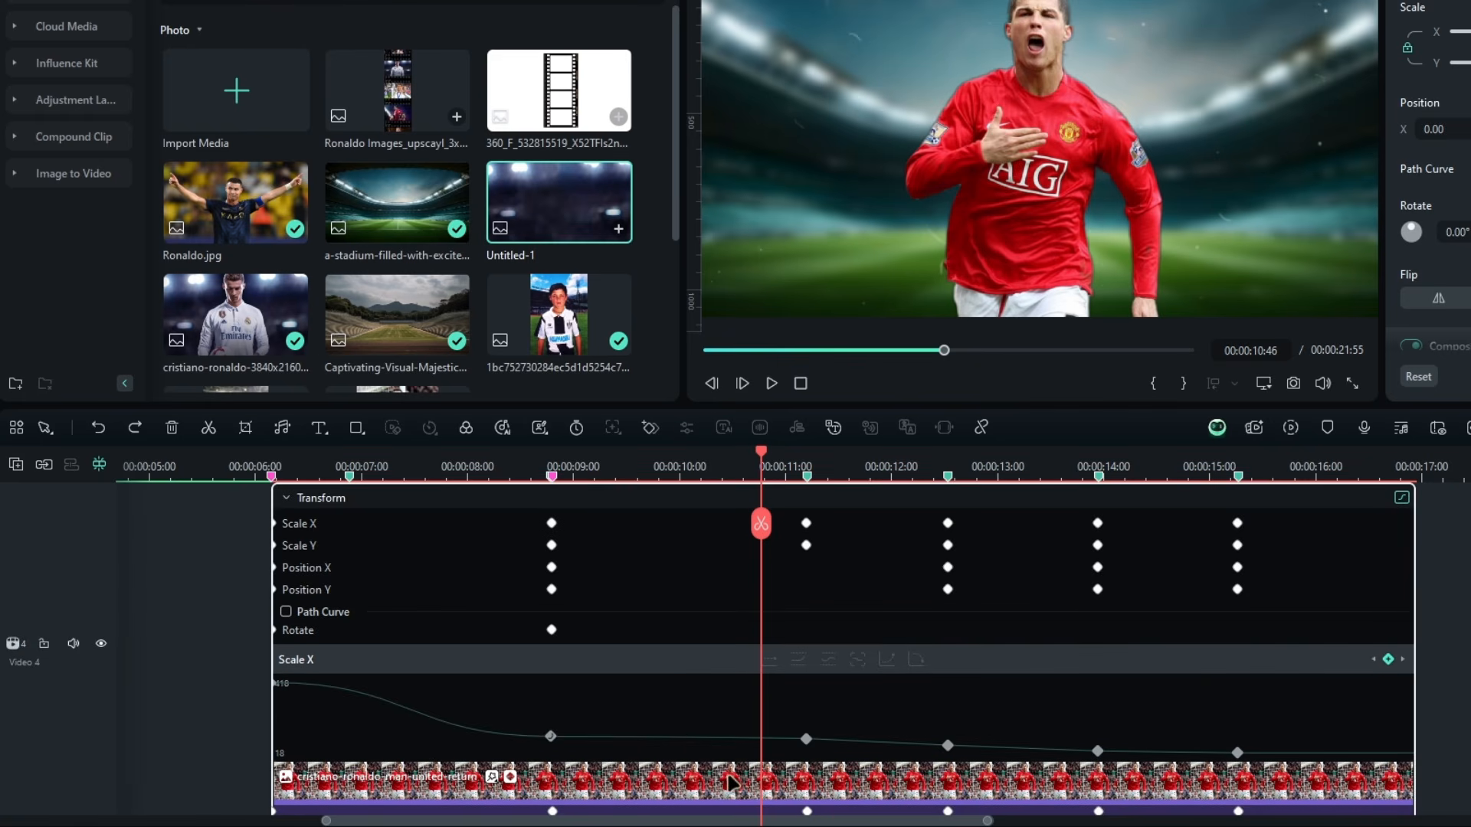
{"action": "right_click", "coordinate": [806, 738]}
{"action": "left_click", "coordinate": [874, 537]}
{"action": "left_click", "coordinate": [915, 659]}
Smooth all Position X and Position Y keyframes of the red-jersey clip
{"action": "left_click", "coordinate": [319, 565]}
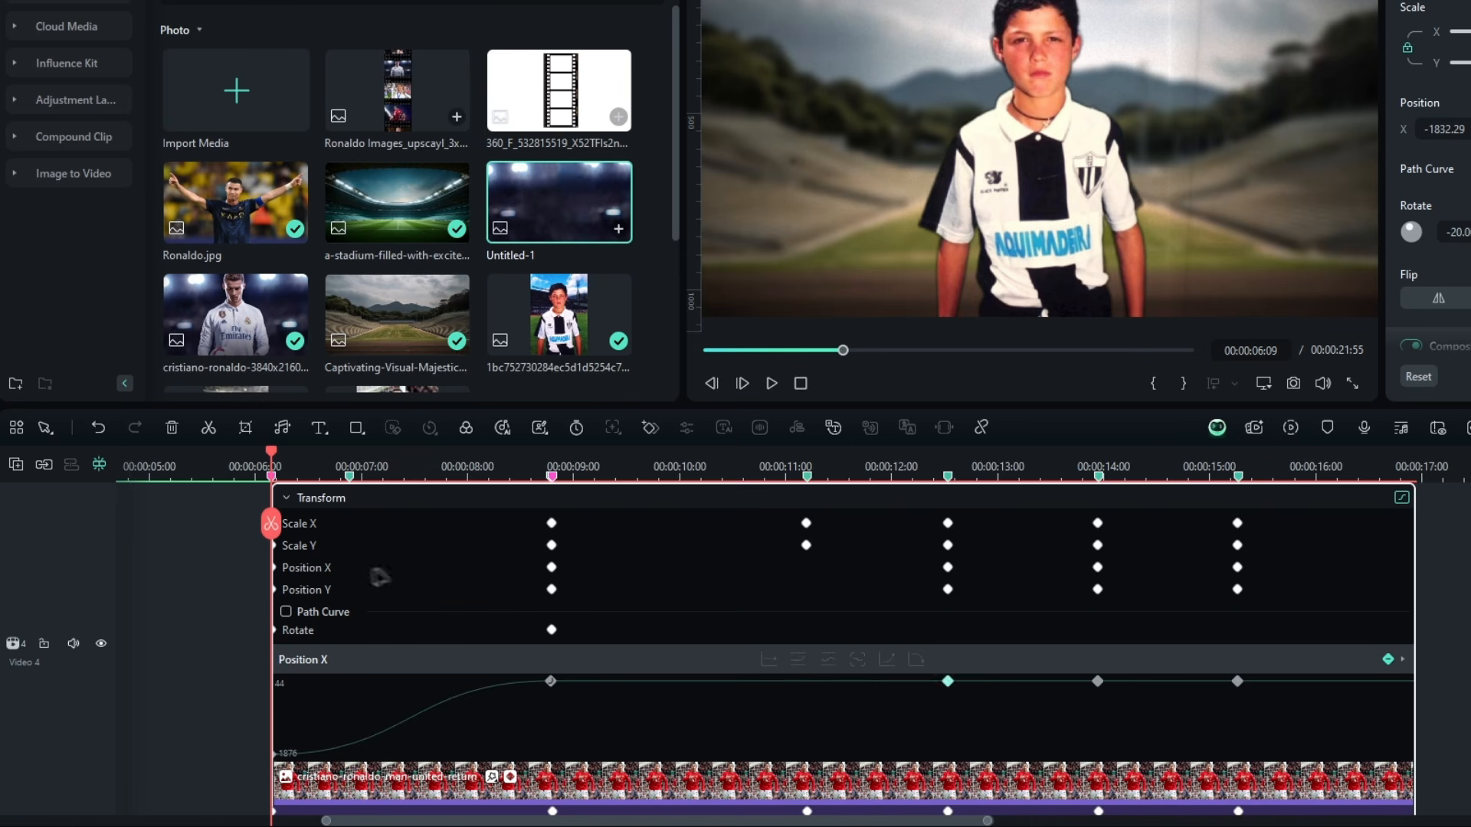
{"action": "right_click", "coordinate": [935, 684]}
{"action": "left_click", "coordinate": [964, 477]}
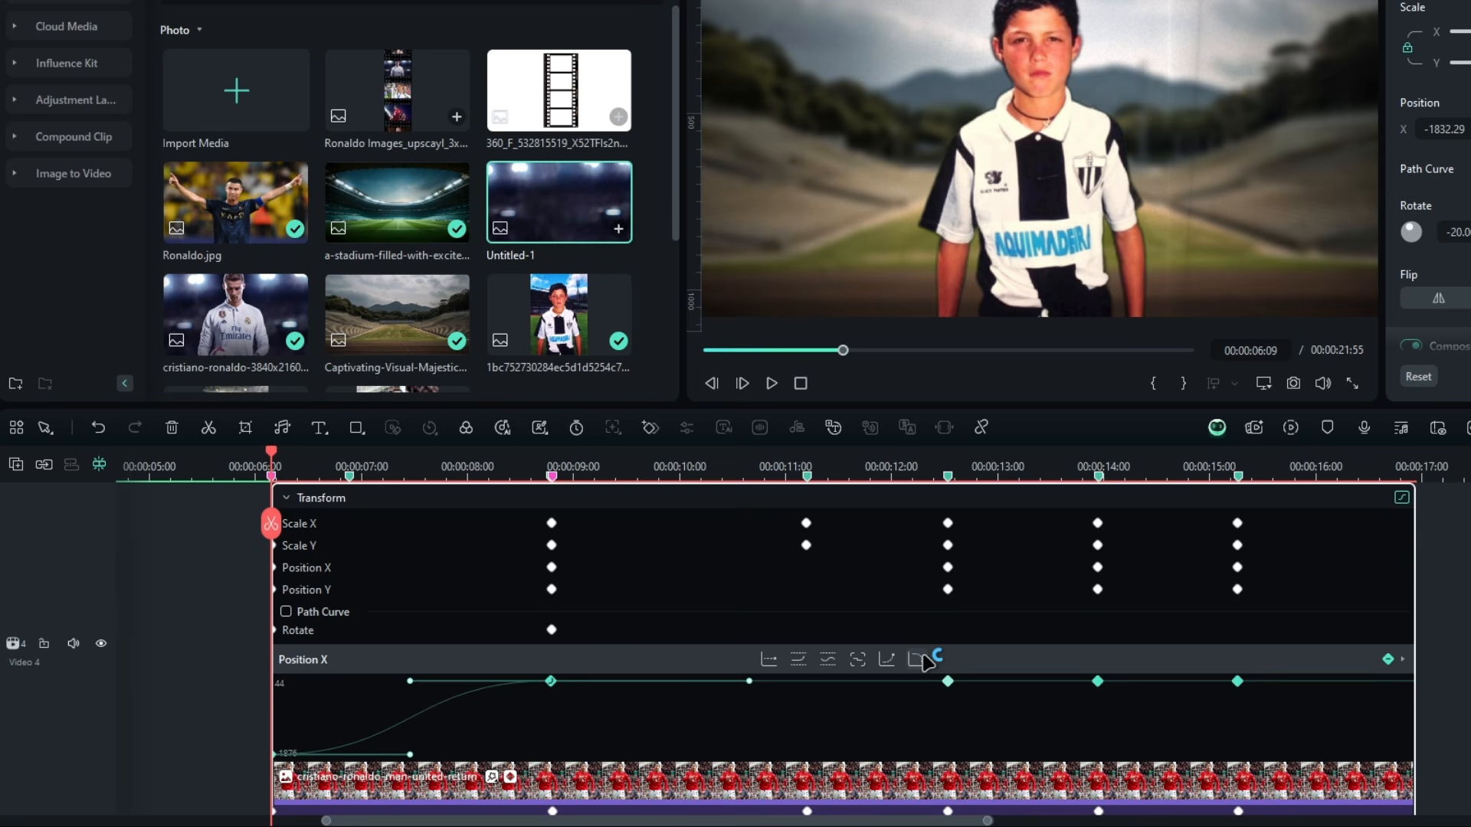
{"action": "left_click", "coordinate": [319, 590]}
{"action": "right_click", "coordinate": [948, 692]}
{"action": "left_click", "coordinate": [965, 477]}
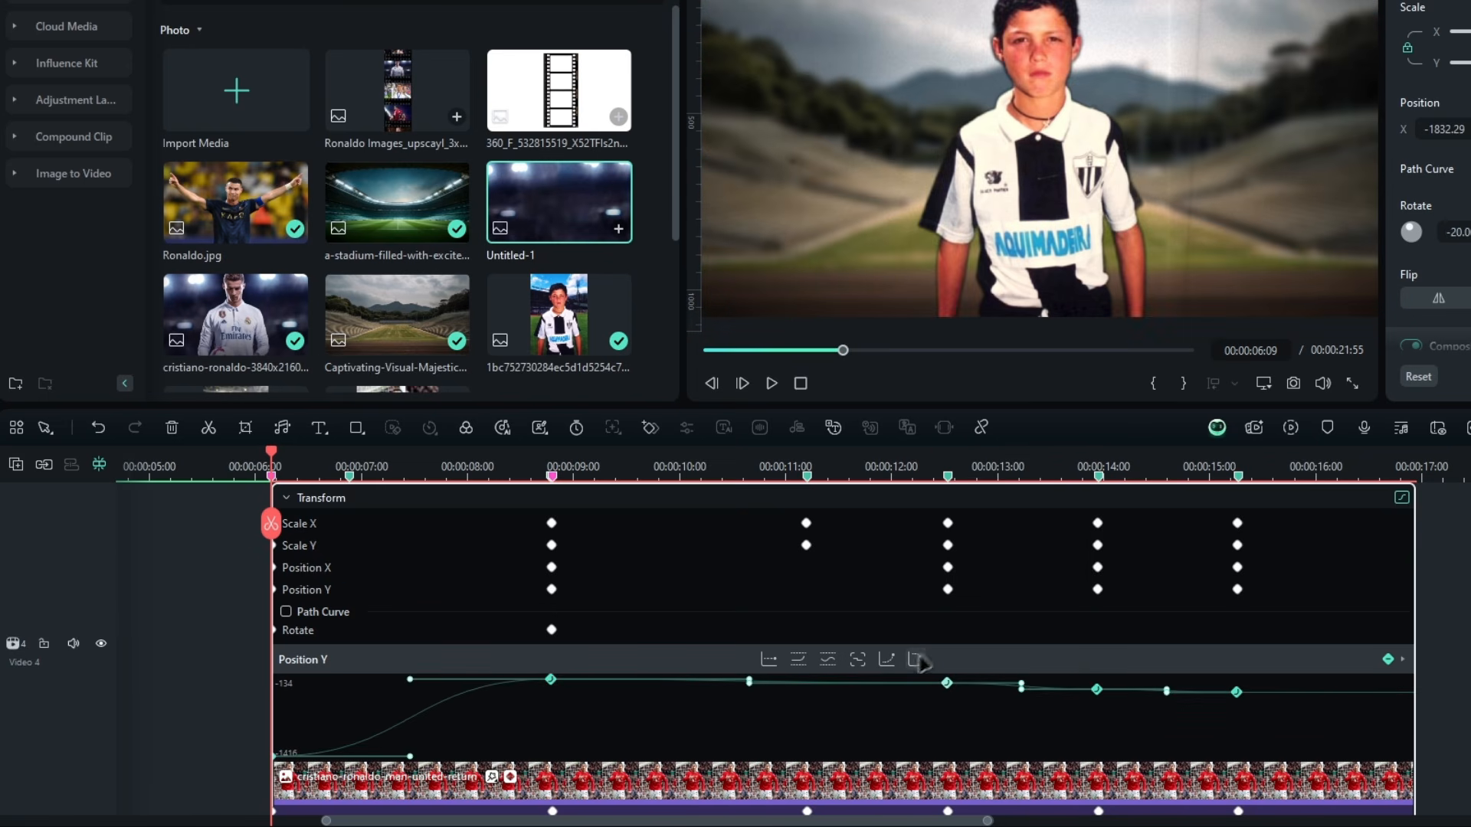
Review the red-jersey clip's Position X, Scale Y and Rotate curves and close its keyframe graph
{"action": "left_click", "coordinate": [321, 568]}
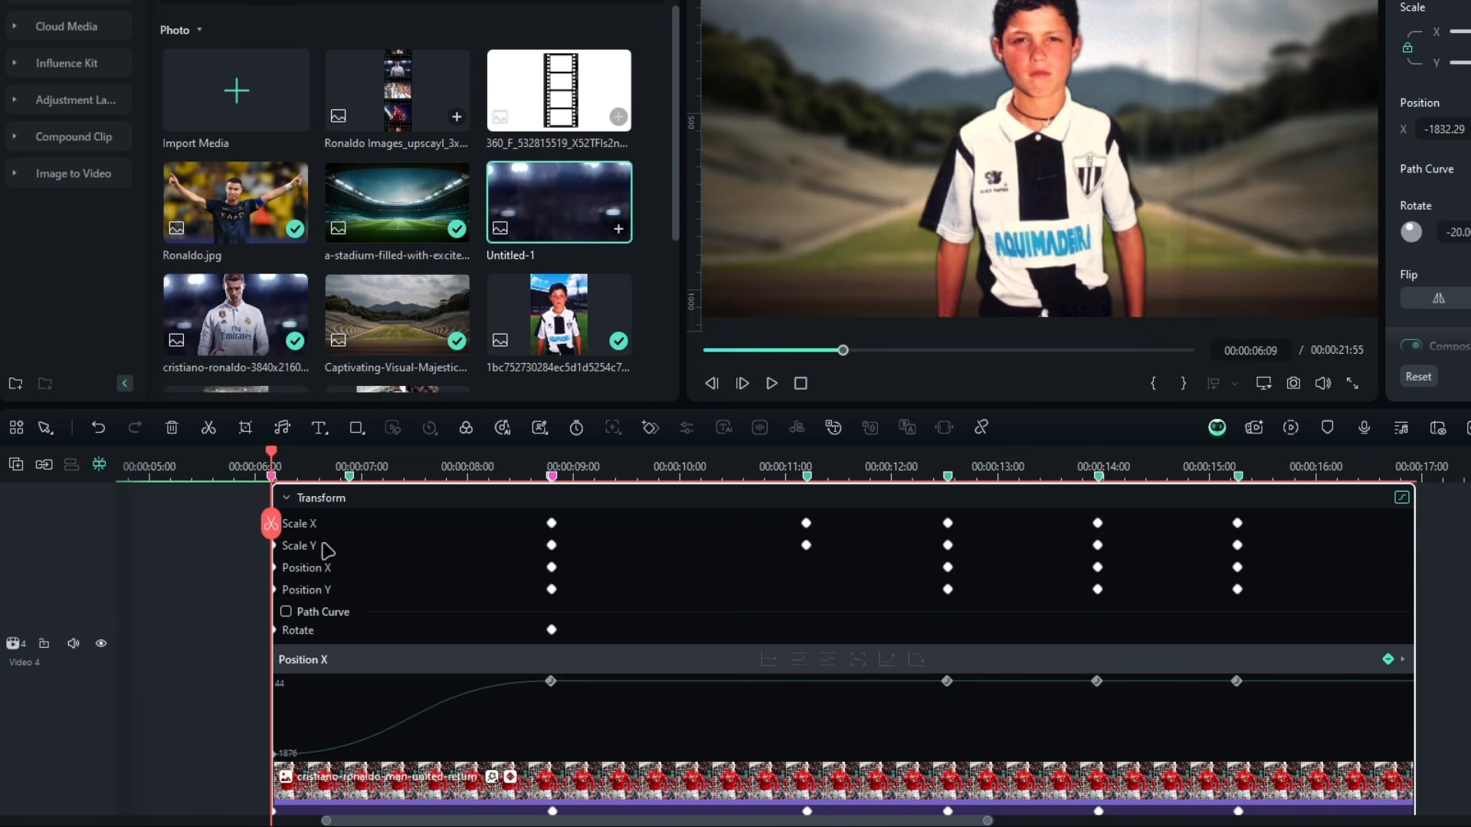
{"action": "left_click", "coordinate": [322, 545]}
{"action": "left_click", "coordinate": [314, 630]}
{"action": "left_click", "coordinate": [511, 777]}
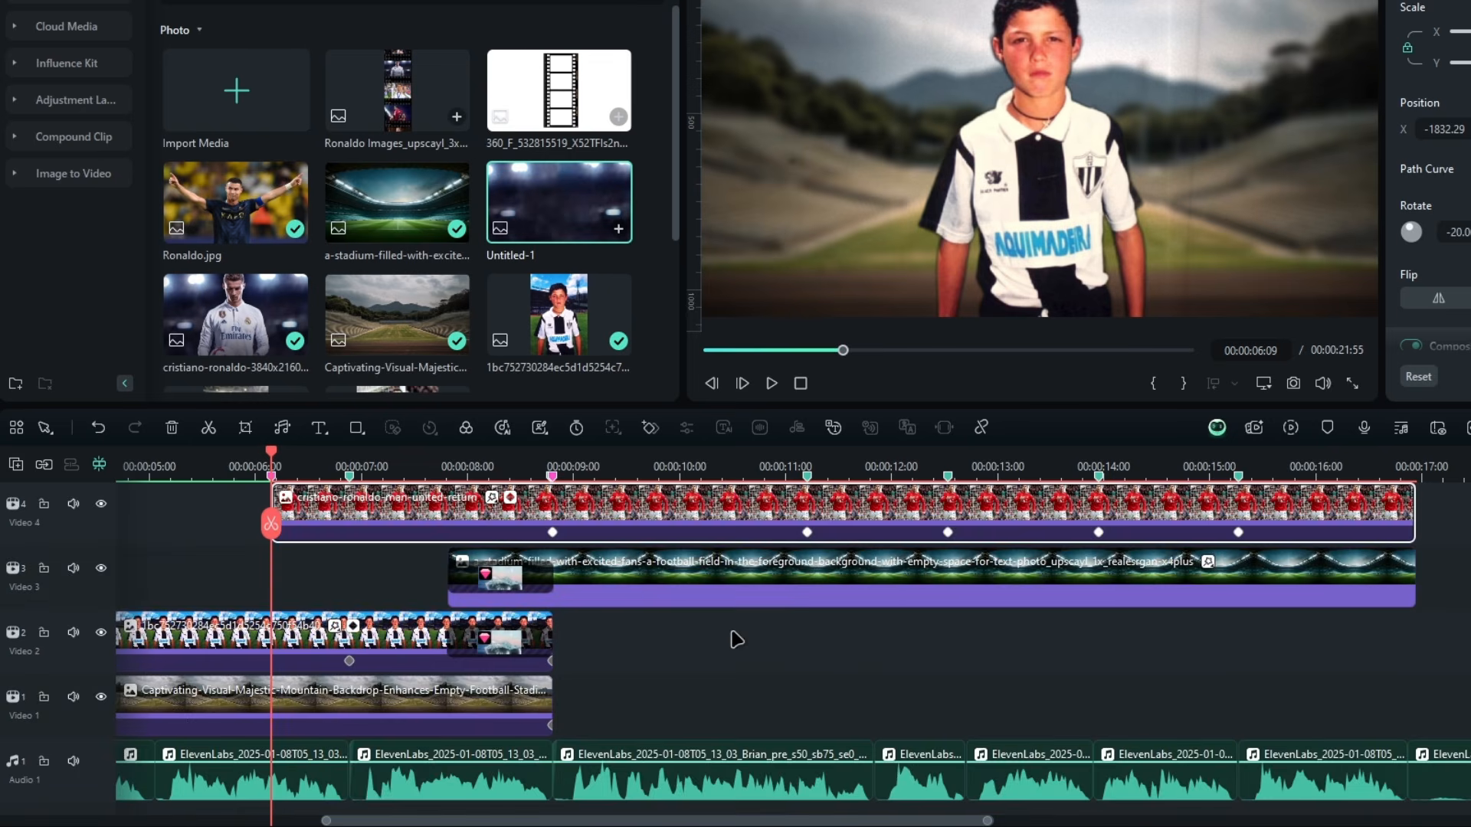
Open the keyframe graph of the Ronaldo.jpg clip on Video 5 and select all its Scale X keyframes for smoothing
{"action": "scroll", "coordinate": [733, 641], "scroll_direction": "up", "scroll_amount": 3}
{"action": "left_click", "coordinate": [802, 466]}
{"action": "left_click", "coordinate": [926, 598]}
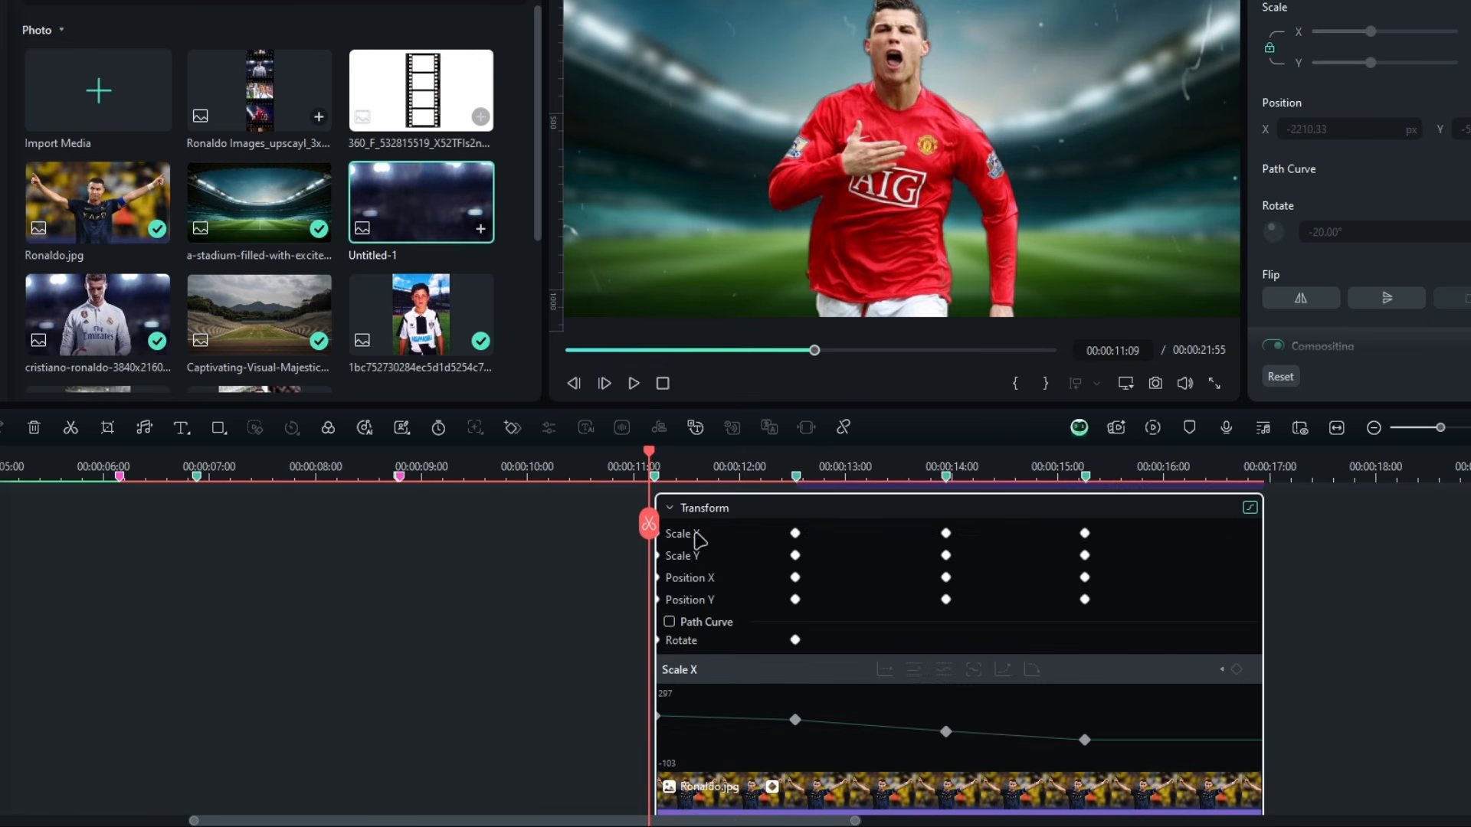
{"action": "right_click", "coordinate": [800, 721]}
{"action": "left_click", "coordinate": [848, 517]}
Apply easing to all Position X and Position Y keyframes of the Ronaldo.jpg clip
{"action": "left_click", "coordinate": [692, 577]}
{"action": "right_click", "coordinate": [794, 689]}
{"action": "left_click", "coordinate": [848, 517]}
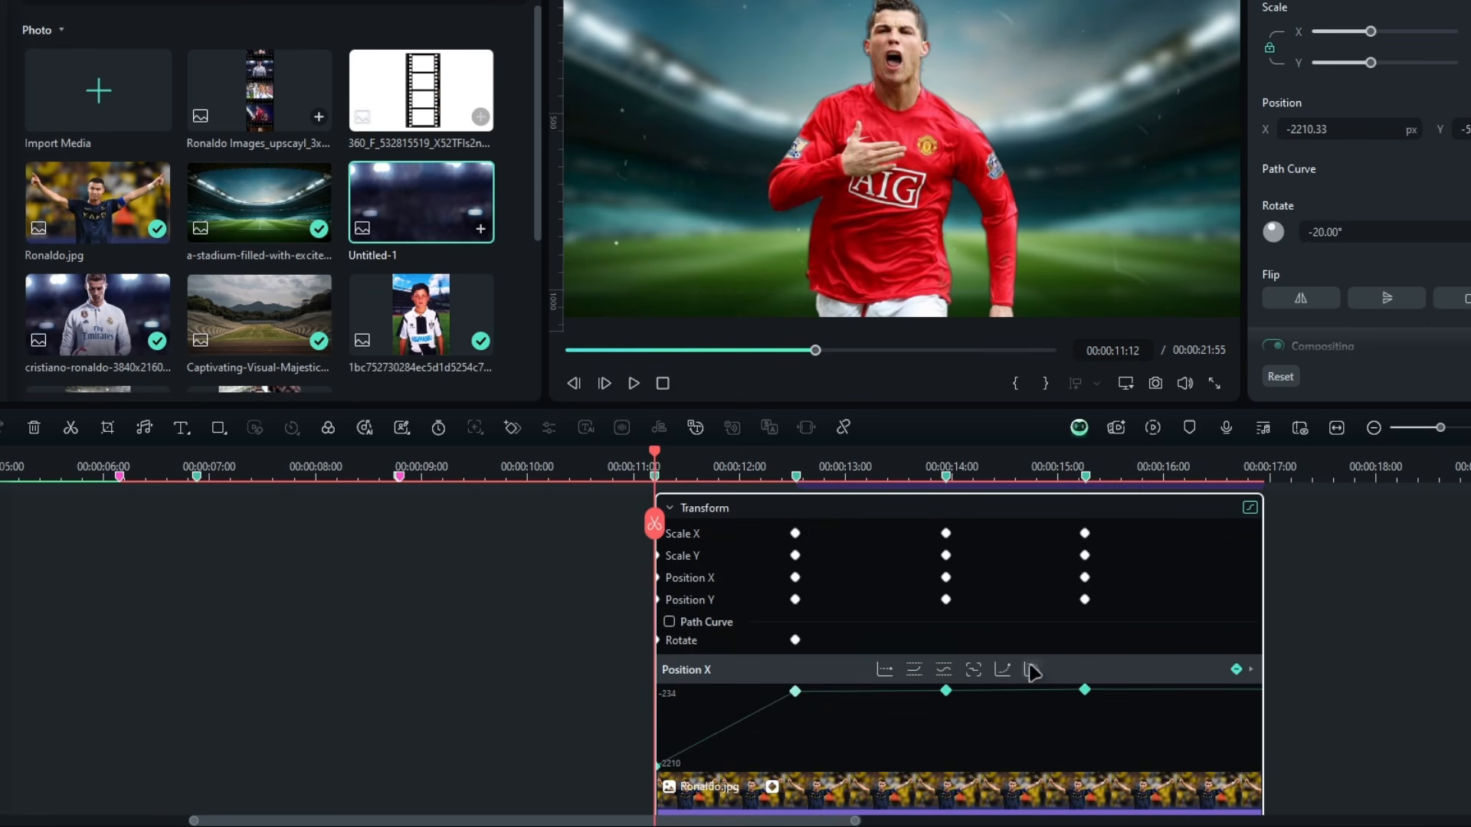
{"action": "left_click", "coordinate": [1026, 667]}
{"action": "left_click", "coordinate": [692, 599]}
{"action": "right_click", "coordinate": [795, 712]}
{"action": "left_click", "coordinate": [848, 517]}
{"action": "left_click", "coordinate": [1003, 668]}
{"action": "left_click", "coordinate": [706, 640]}
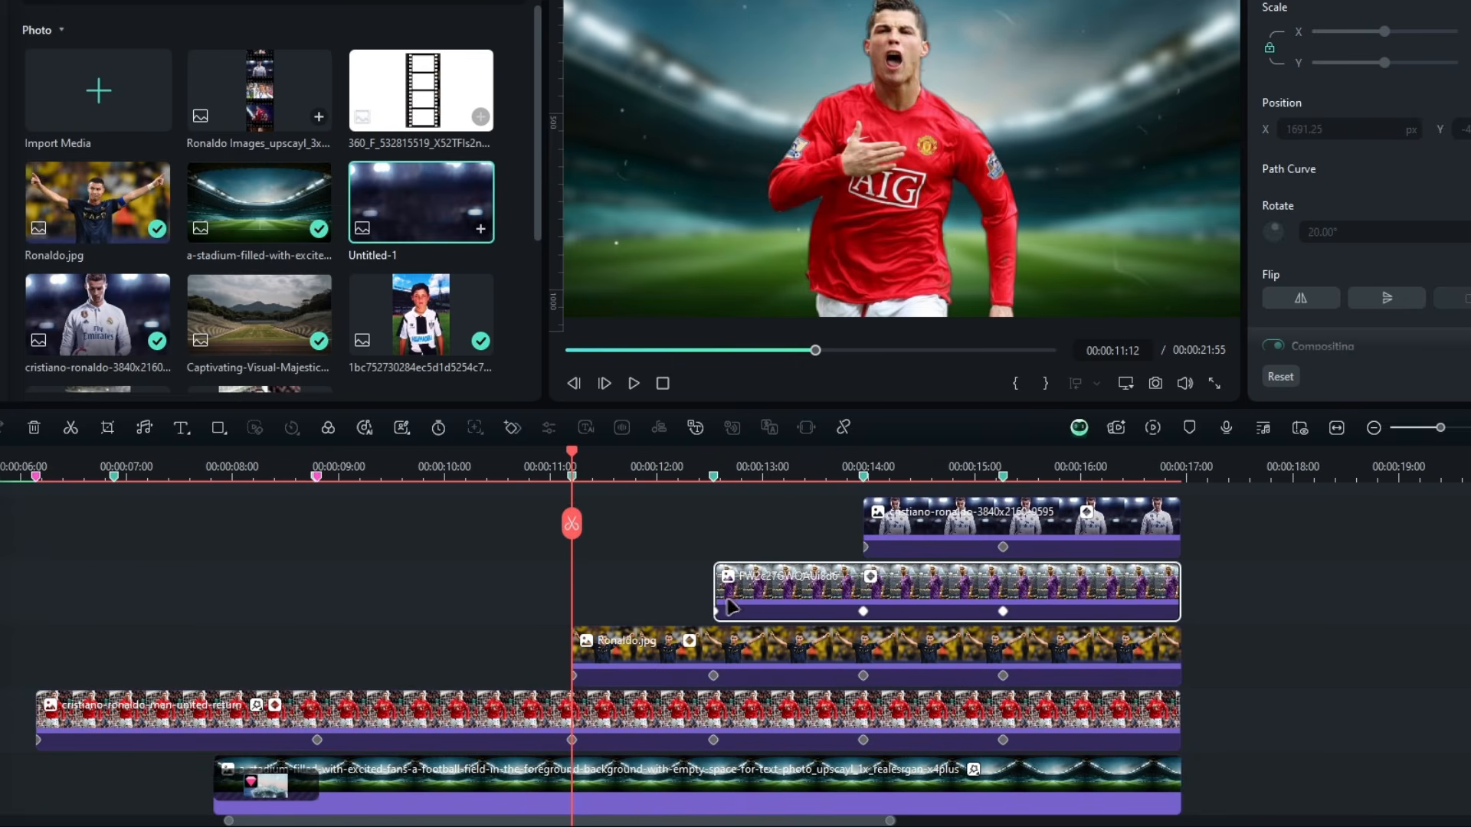
Open the keyframe graph of the purple-jersey clip on Video 6 and smooth its scale, position and rotation keyframes
{"action": "left_click", "coordinate": [886, 613]}
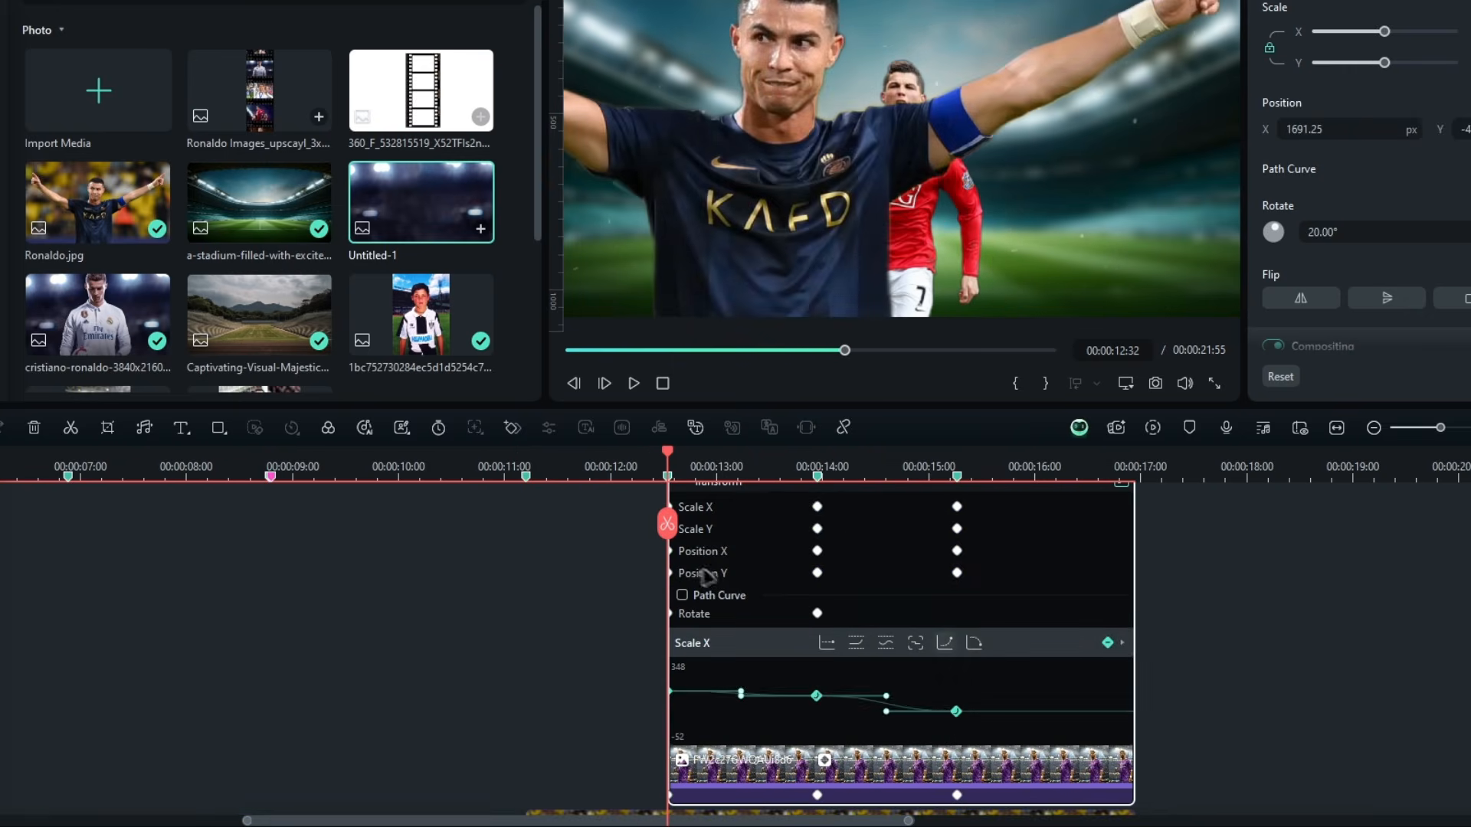
{"action": "left_click", "coordinate": [700, 563]}
{"action": "left_click", "coordinate": [698, 617]}
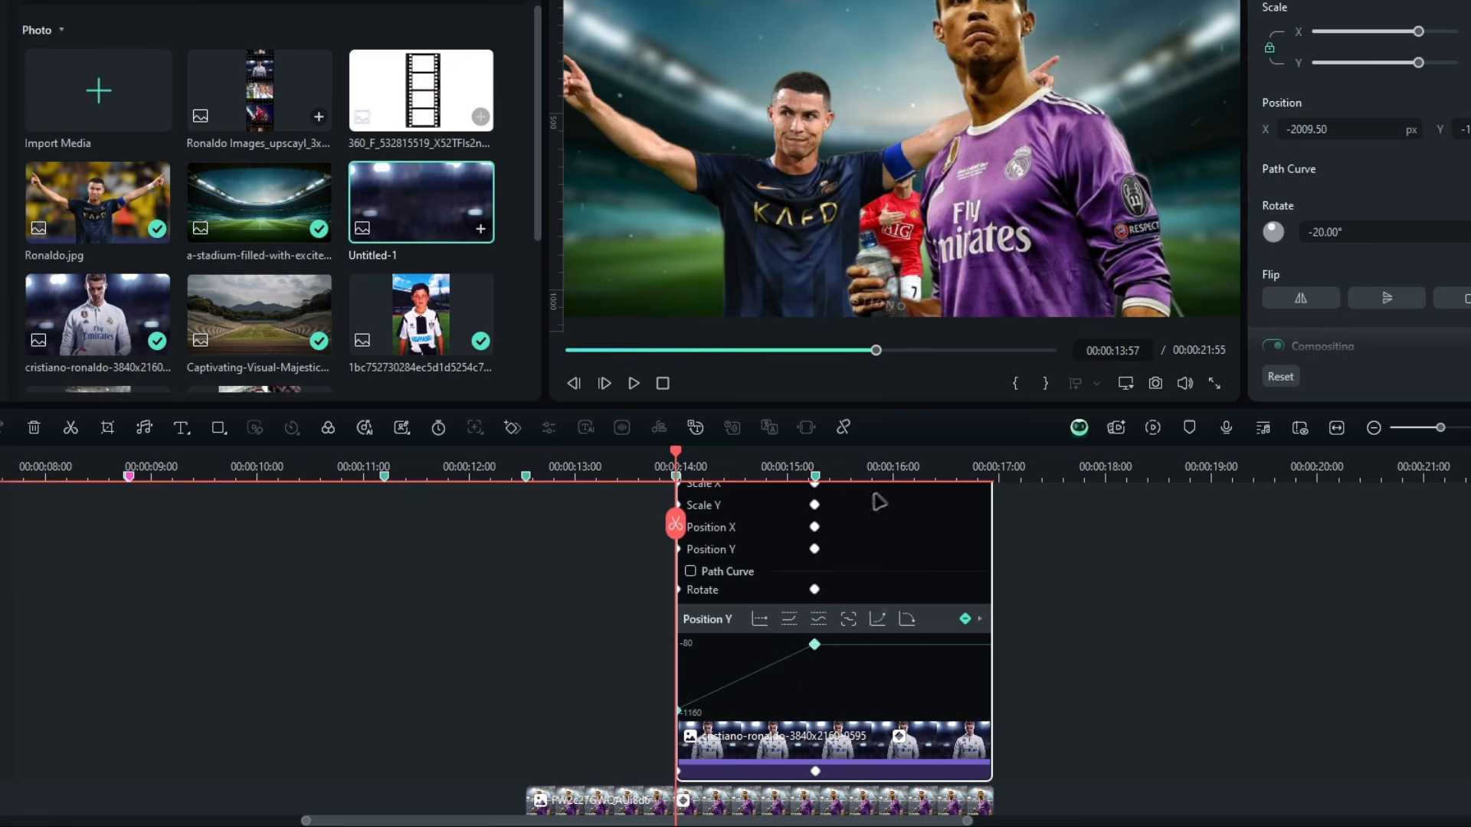
Smooth the Rotate keyframe of the white-jersey clip and play back the sequence to check the animation
{"action": "left_click", "coordinate": [694, 590]}
{"action": "left_click", "coordinate": [814, 676]}
{"action": "left_click", "coordinate": [848, 621]}
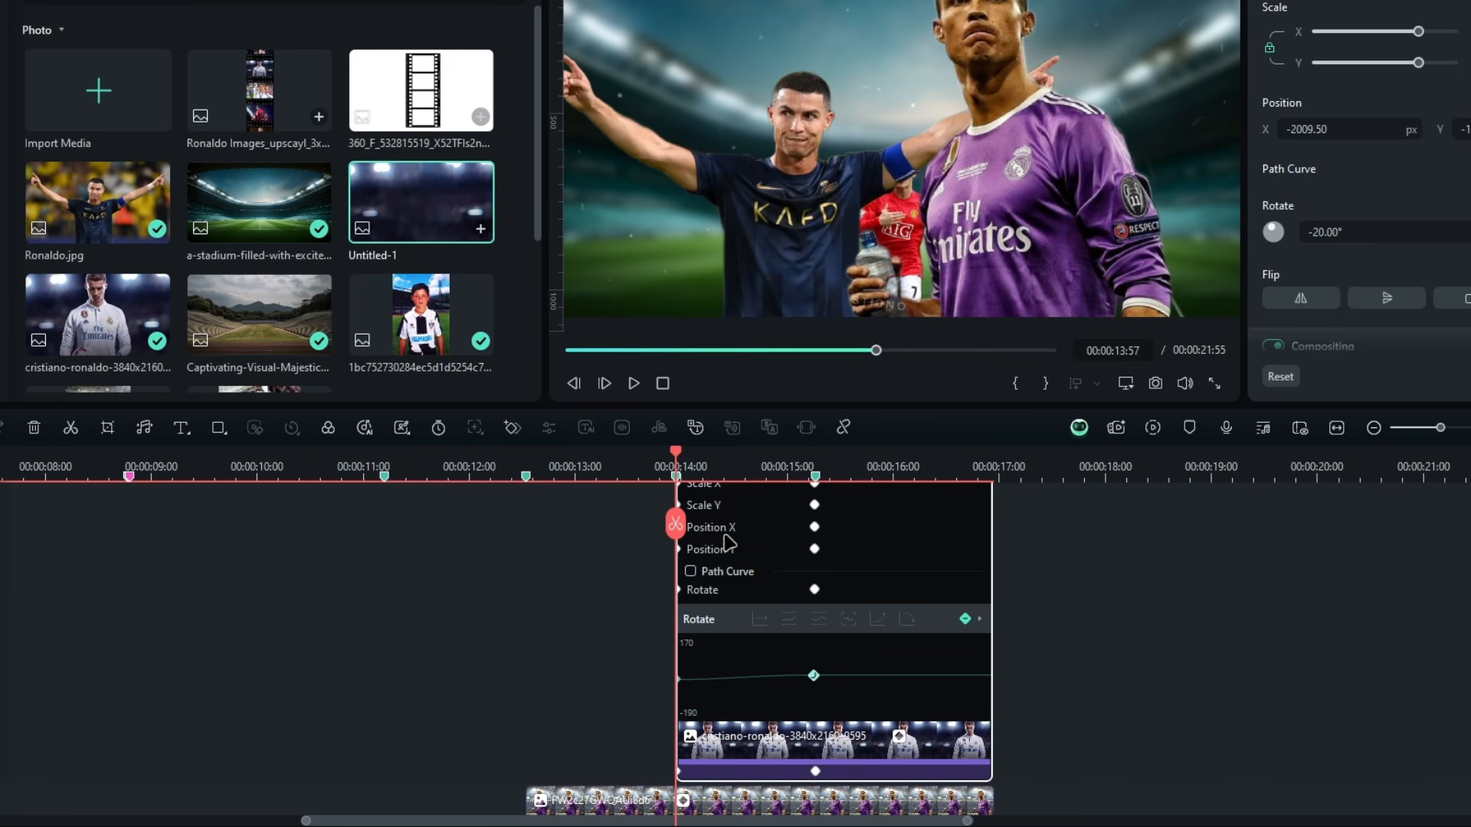
{"action": "left_click", "coordinate": [711, 505]}
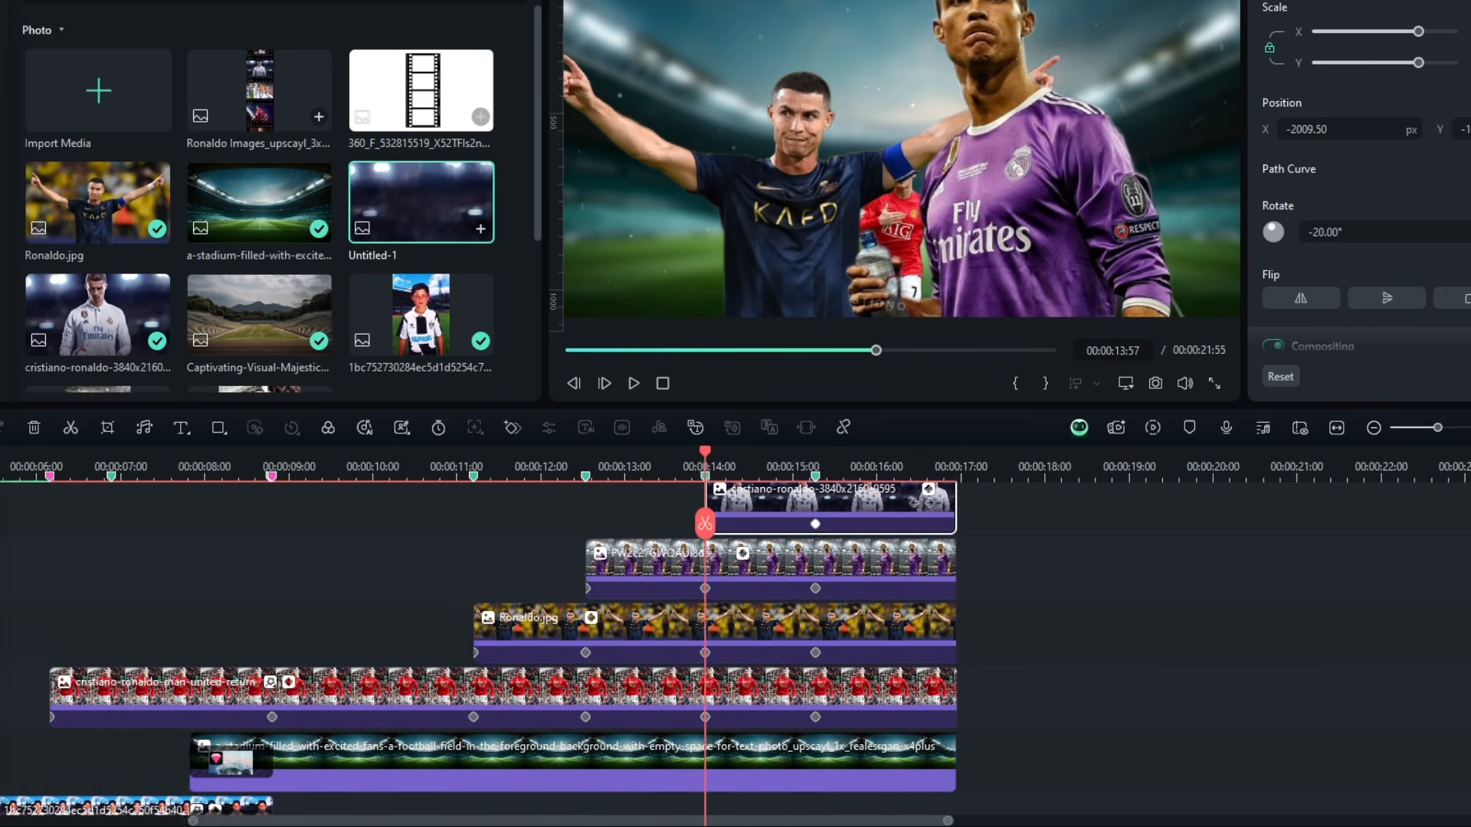
{"action": "key", "text": "space"}
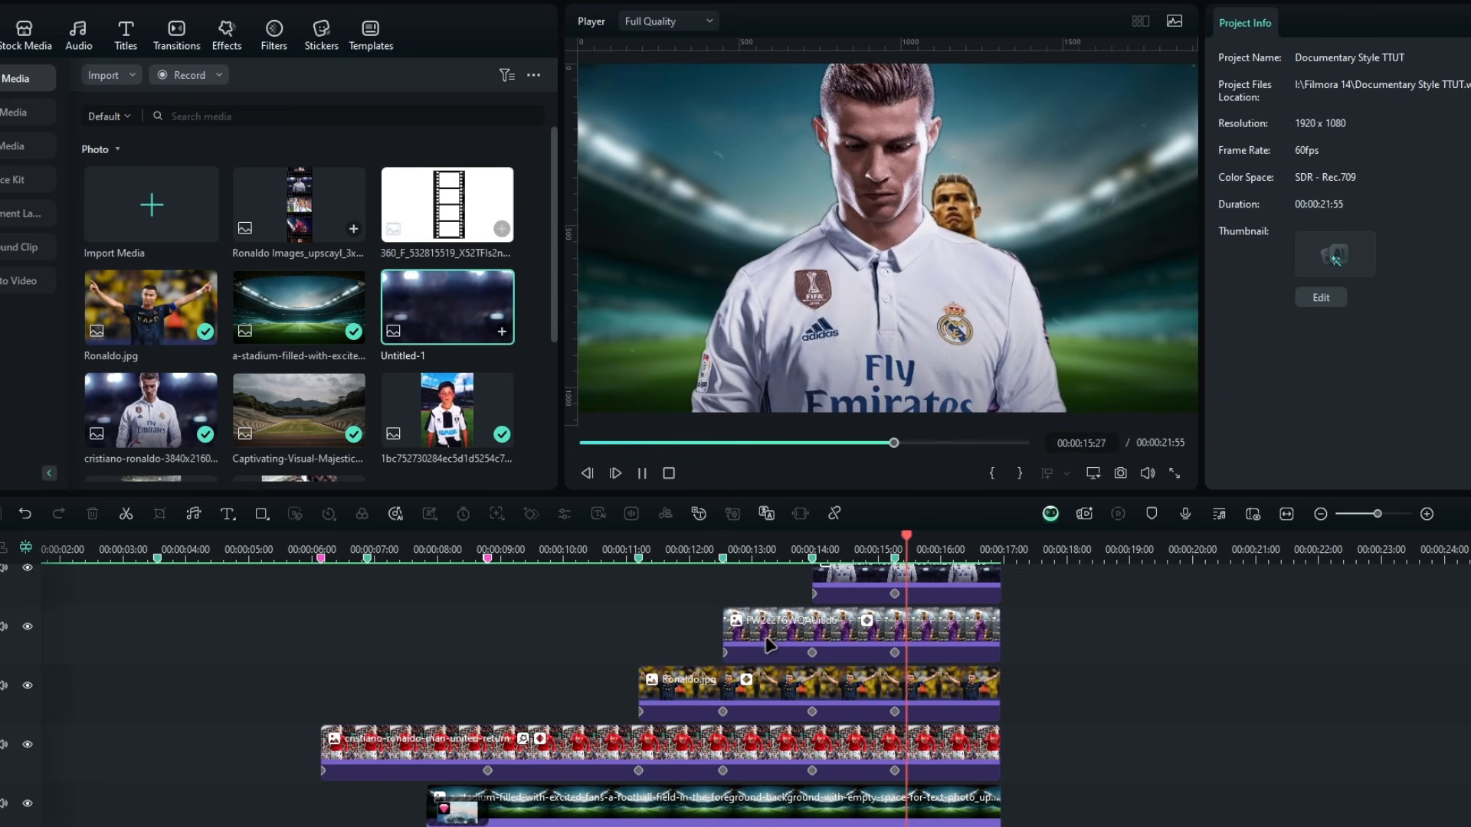
{"action": "key", "text": "space"}
Move the white-jersey clip up two video tracks to leave empty tracks beneath it
{"action": "scroll", "coordinate": [1090, 706], "scroll_direction": "up", "scroll_amount": 3}
{"action": "left_click", "coordinate": [863, 675]}
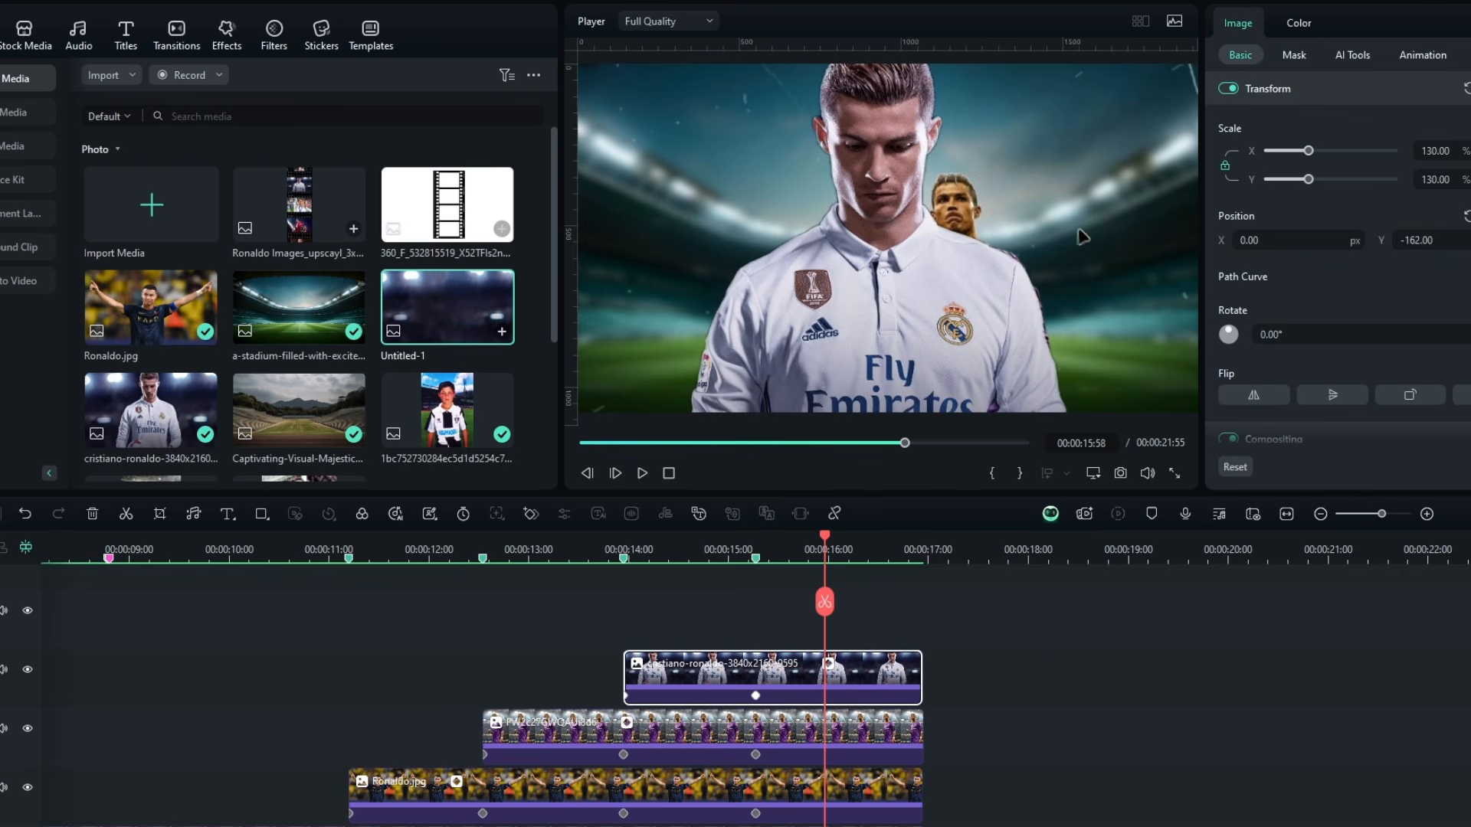
{"action": "left_click_drag", "start_coordinate": [844, 694], "coordinate": [843, 617]}
{"action": "scroll", "coordinate": [827, 728], "scroll_direction": "down", "scroll_amount": 1}
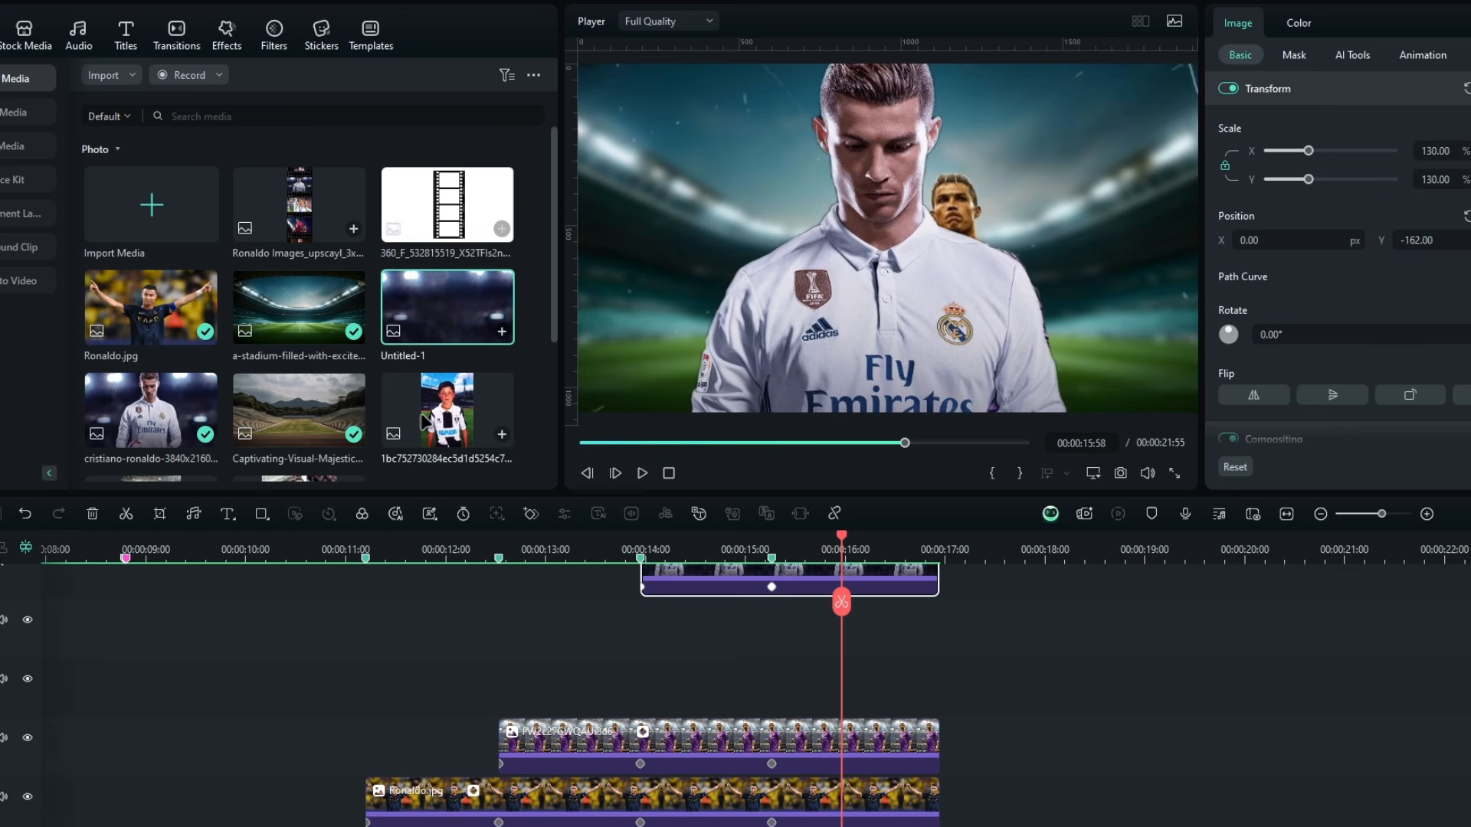
Place the Untitled-1 background beneath the white-jersey clip from 00:00:15:16 and add a 130% scale keyframe at its start
{"action": "left_click_drag", "start_coordinate": [484, 320], "coordinate": [775, 690]}
{"action": "left_click_drag", "start_coordinate": [907, 660], "coordinate": [880, 670]}
{"action": "left_click_drag", "start_coordinate": [760, 544], "coordinate": [966, 577]}
{"action": "left_click", "coordinate": [790, 580]}
{"action": "mouse_move", "coordinate": [764, 536]}
{"action": "left_mouse_down"}
{"action": "mouse_move", "coordinate": [682, 547]}
{"action": "mouse_move", "coordinate": [757, 542]}
{"action": "left_mouse_up"}
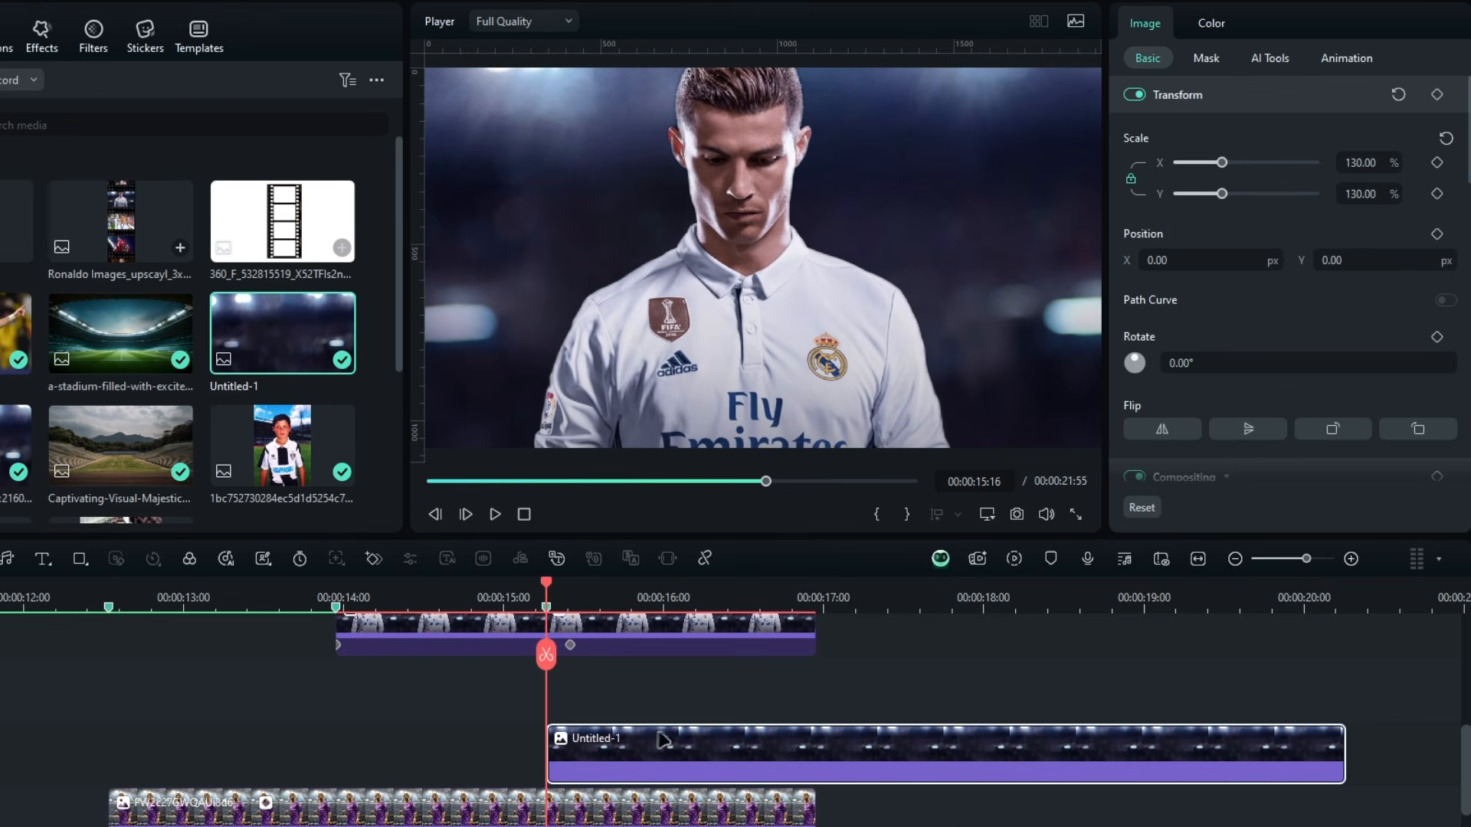
{"action": "left_click", "coordinate": [1437, 163]}
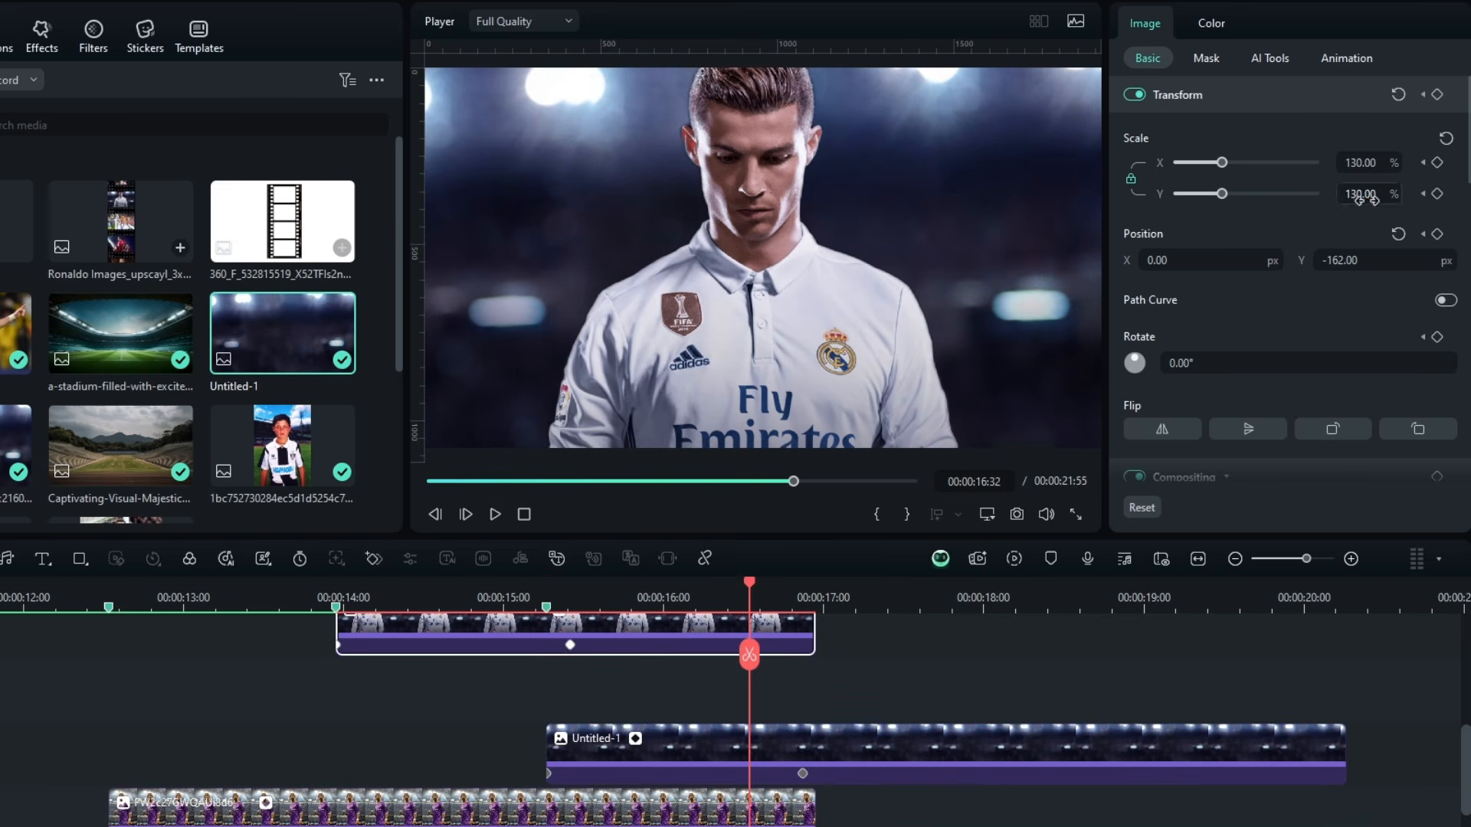
Key the white-jersey clip at about 00:00:16:32 with a 110% scale and a raised vertical position
{"action": "left_click", "coordinate": [1367, 200]}
{"action": "type", "text": "110"}
{"action": "key", "text": "Return"}
{"action": "left_click_drag", "start_coordinate": [1367, 262], "coordinate": [1289, 354]}
{"action": "mouse_move", "coordinate": [749, 582]}
{"action": "left_mouse_down"}
{"action": "mouse_move", "coordinate": [624, 582]}
{"action": "mouse_move", "coordinate": [781, 582]}
{"action": "mouse_move", "coordinate": [677, 582]}
{"action": "mouse_move", "coordinate": [743, 583]}
{"action": "left_mouse_up"}
{"action": "scroll", "coordinate": [803, 720], "scroll_direction": "up", "scroll_amount": 1}
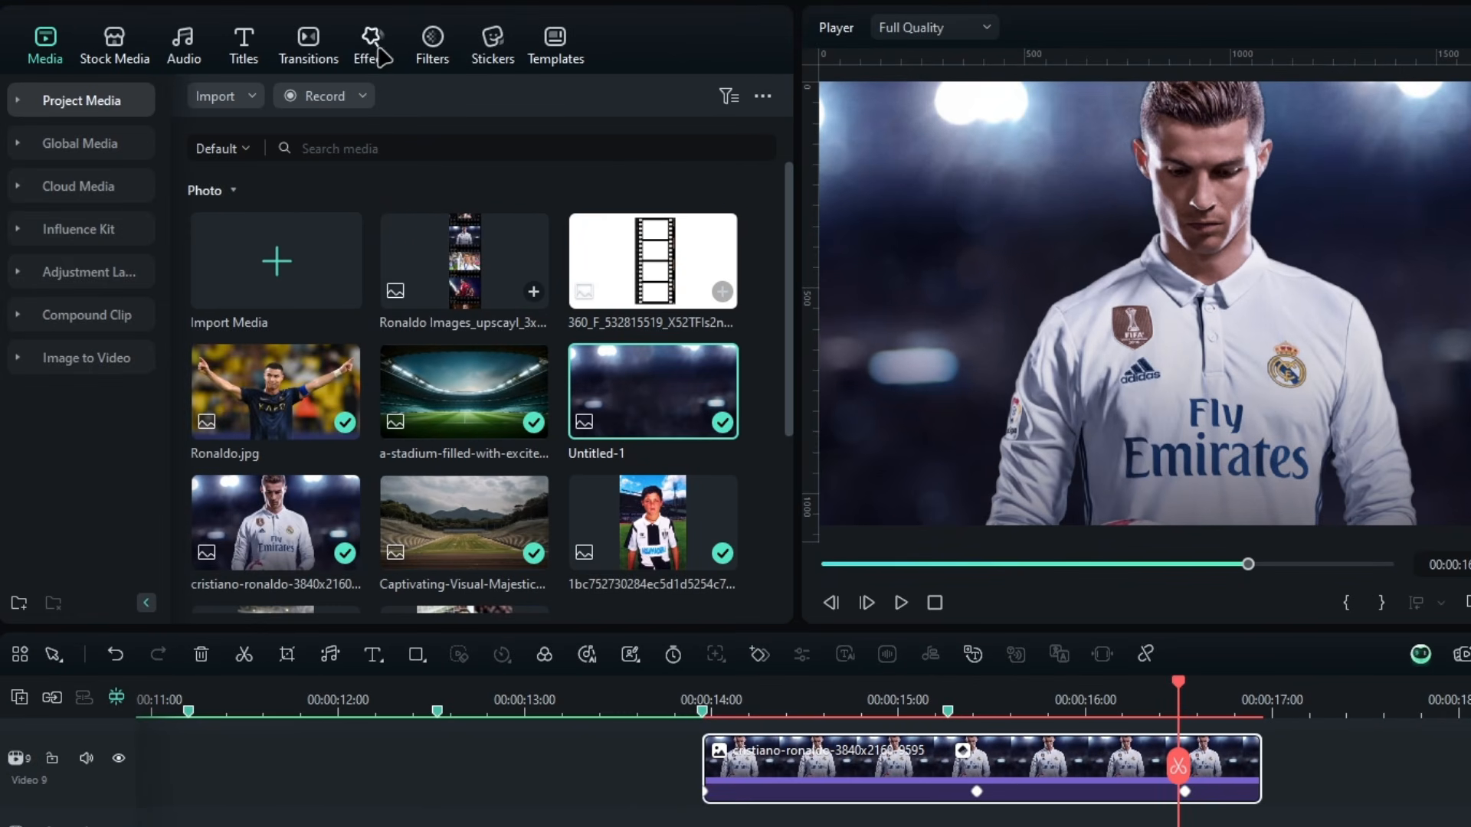
Add the default title between the white-jersey clip and the Untitled-1 background, starting at 00:00:15:16
{"action": "left_click", "coordinate": [244, 43]}
{"action": "left_click_drag", "start_coordinate": [274, 182], "coordinate": [943, 825]}
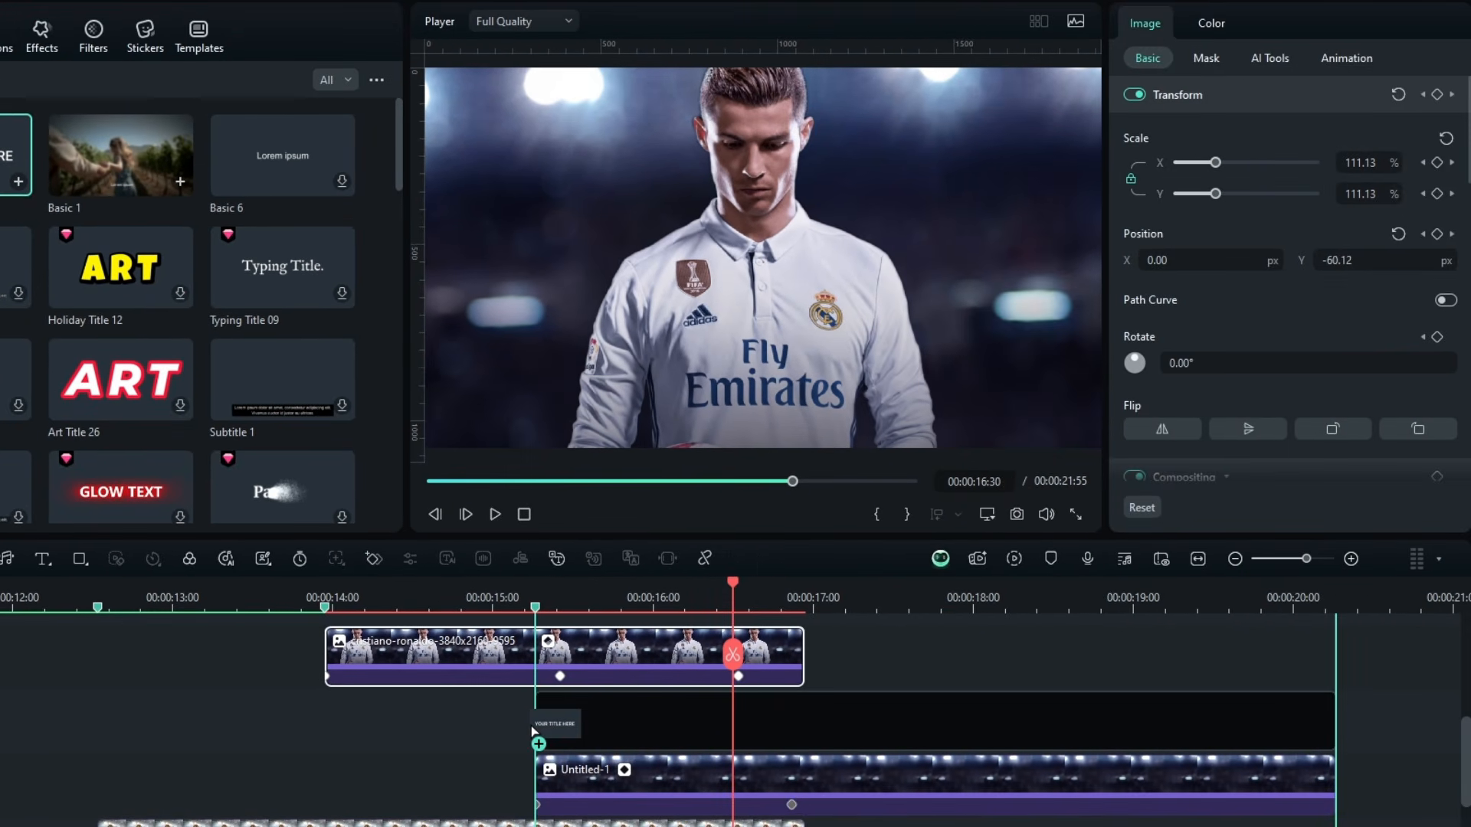
{"action": "left_click_drag", "start_coordinate": [534, 732], "coordinate": [537, 732]}
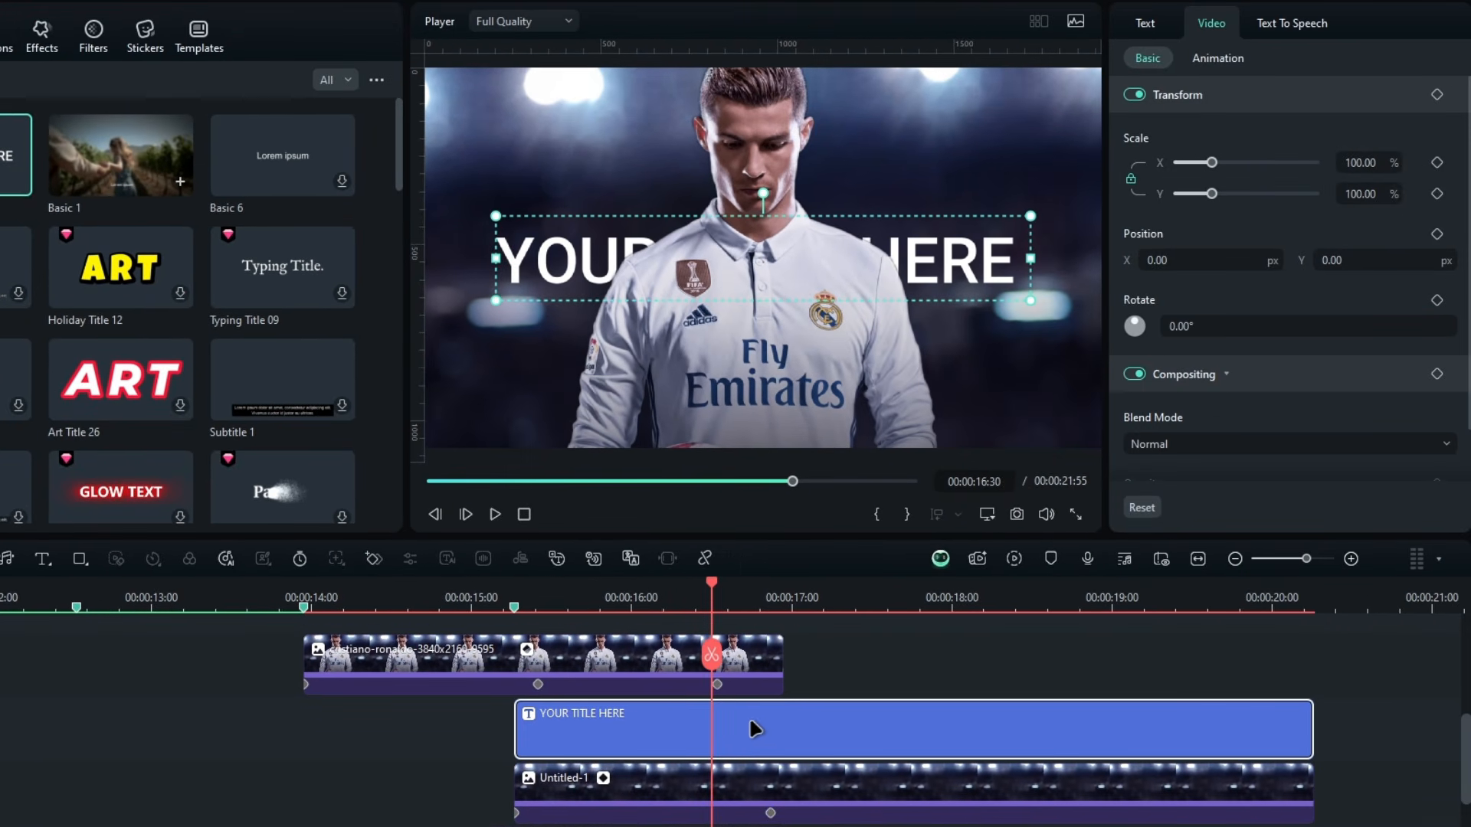
Change the title text to PERSONALITY and set its font to Libre Baskerville at size 69
{"action": "left_click", "coordinate": [1144, 24]}
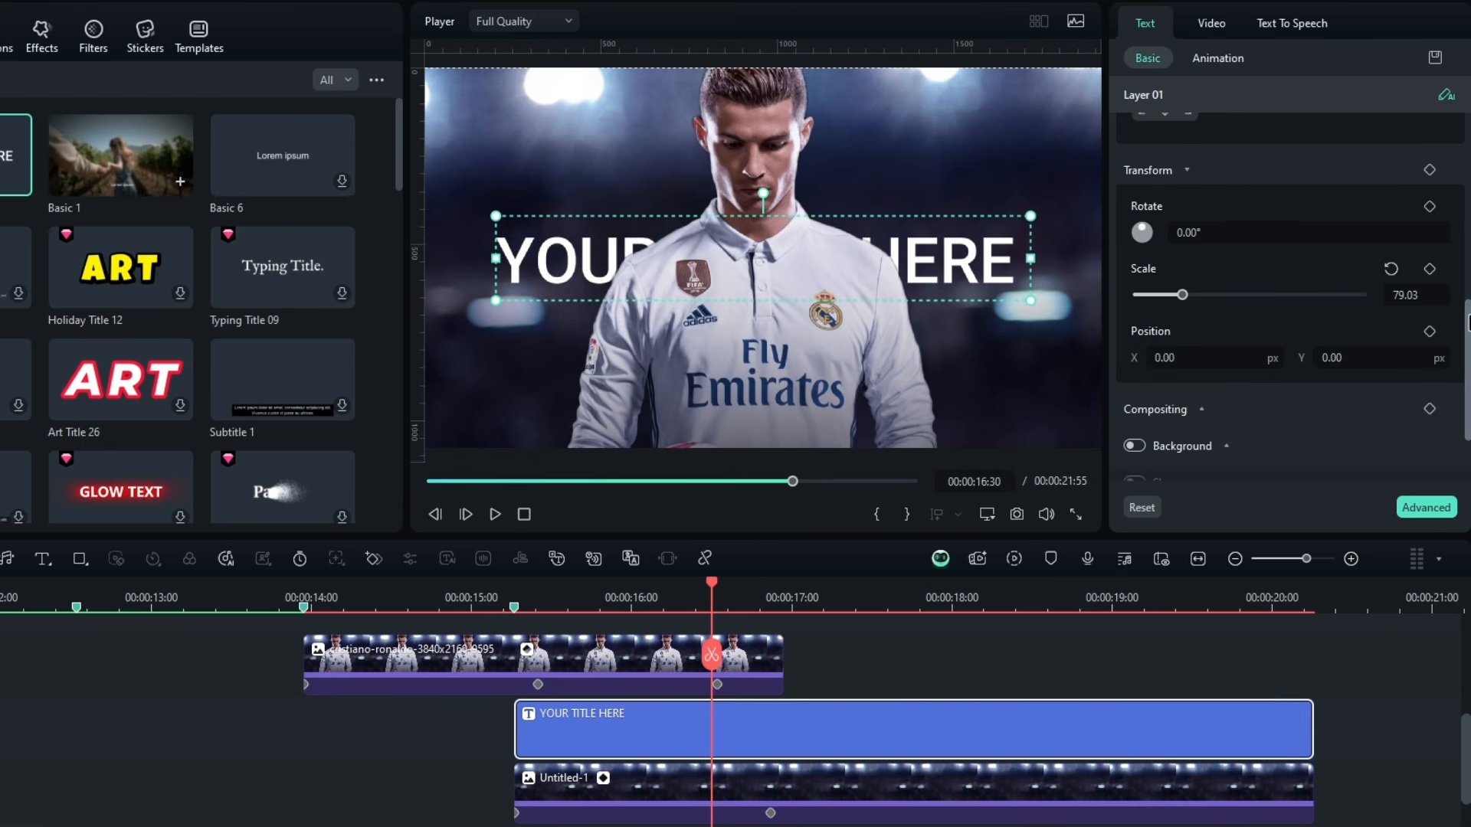
{"action": "left_click_drag", "start_coordinate": [1468, 323], "coordinate": [1455, 72]}
{"action": "left_click_drag", "start_coordinate": [1224, 139], "coordinate": [1102, 117]}
{"action": "type", "text": "PERSONALITY"}
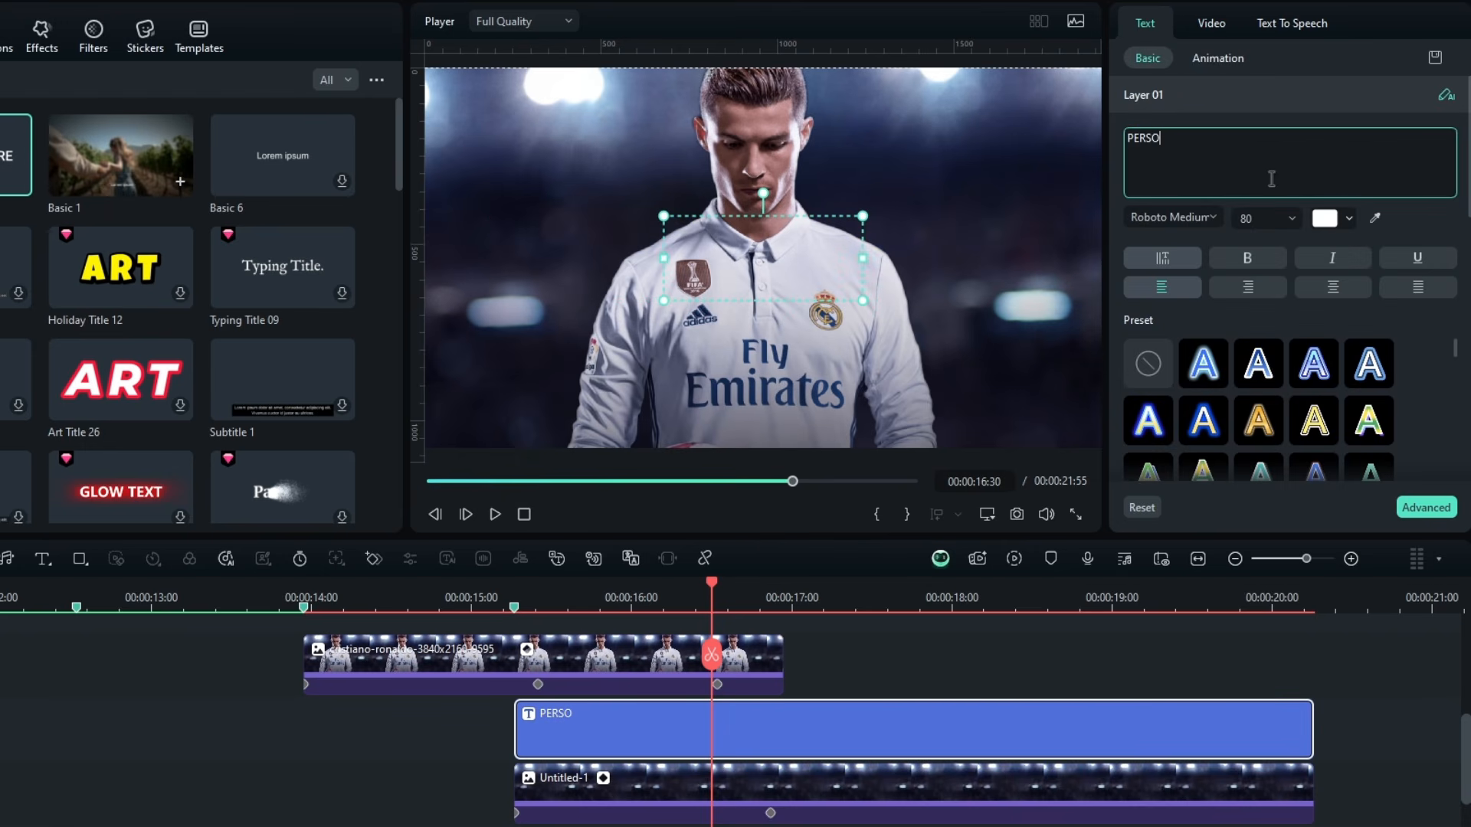
{"action": "left_click", "coordinate": [1172, 218]}
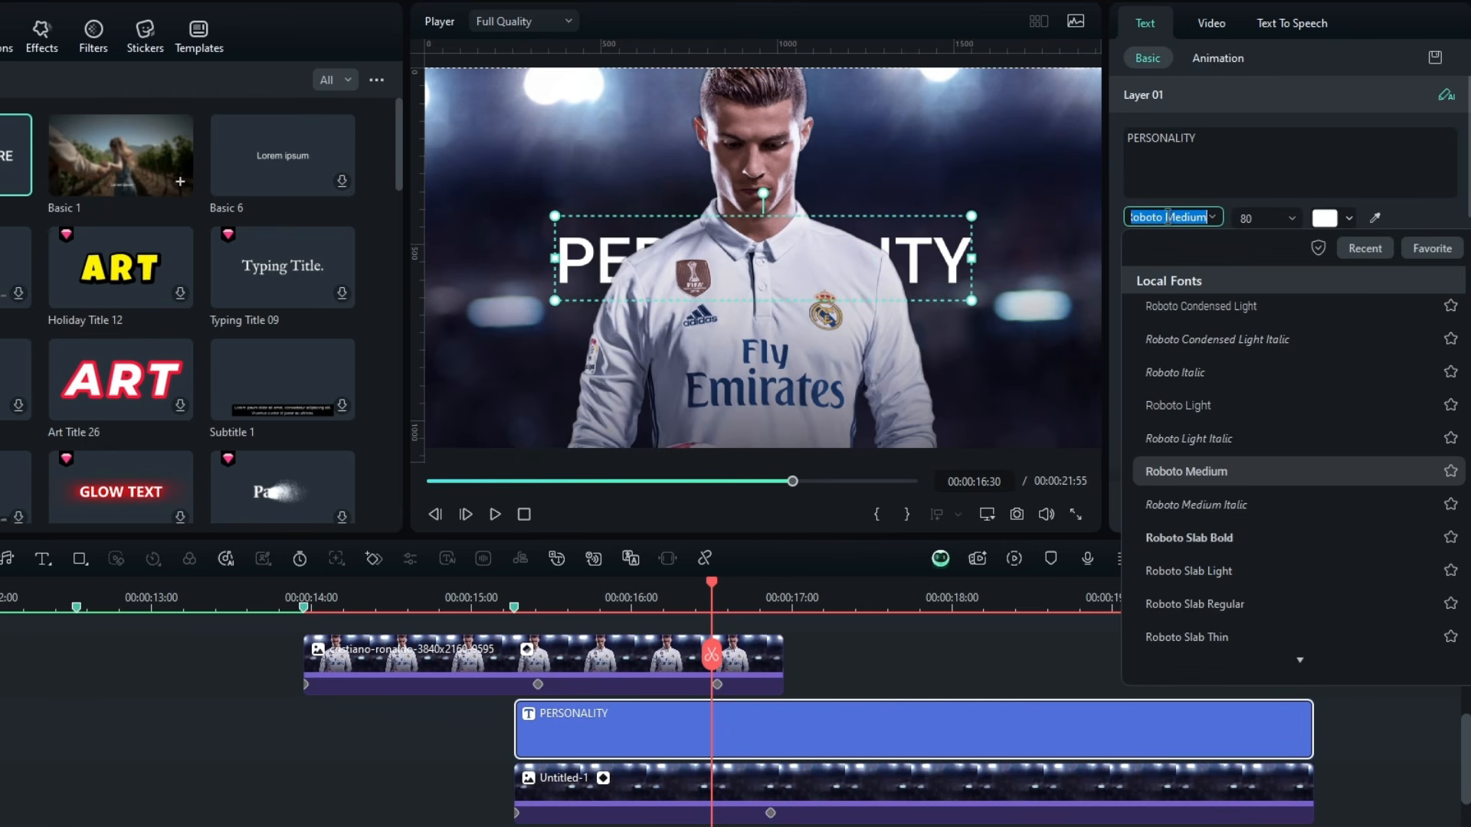
{"action": "type", "text": "libre"}
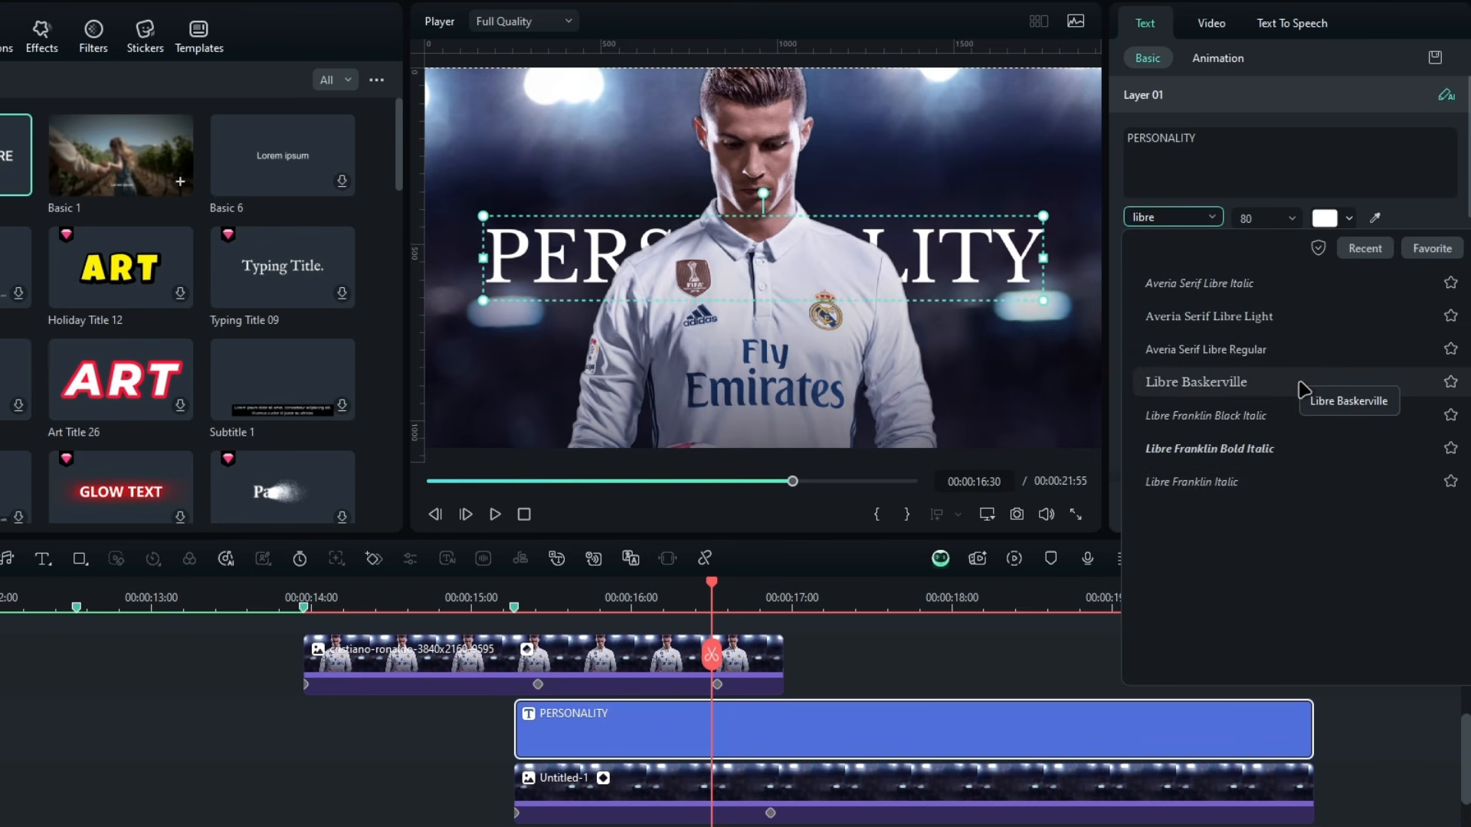
{"action": "left_click", "coordinate": [1302, 386]}
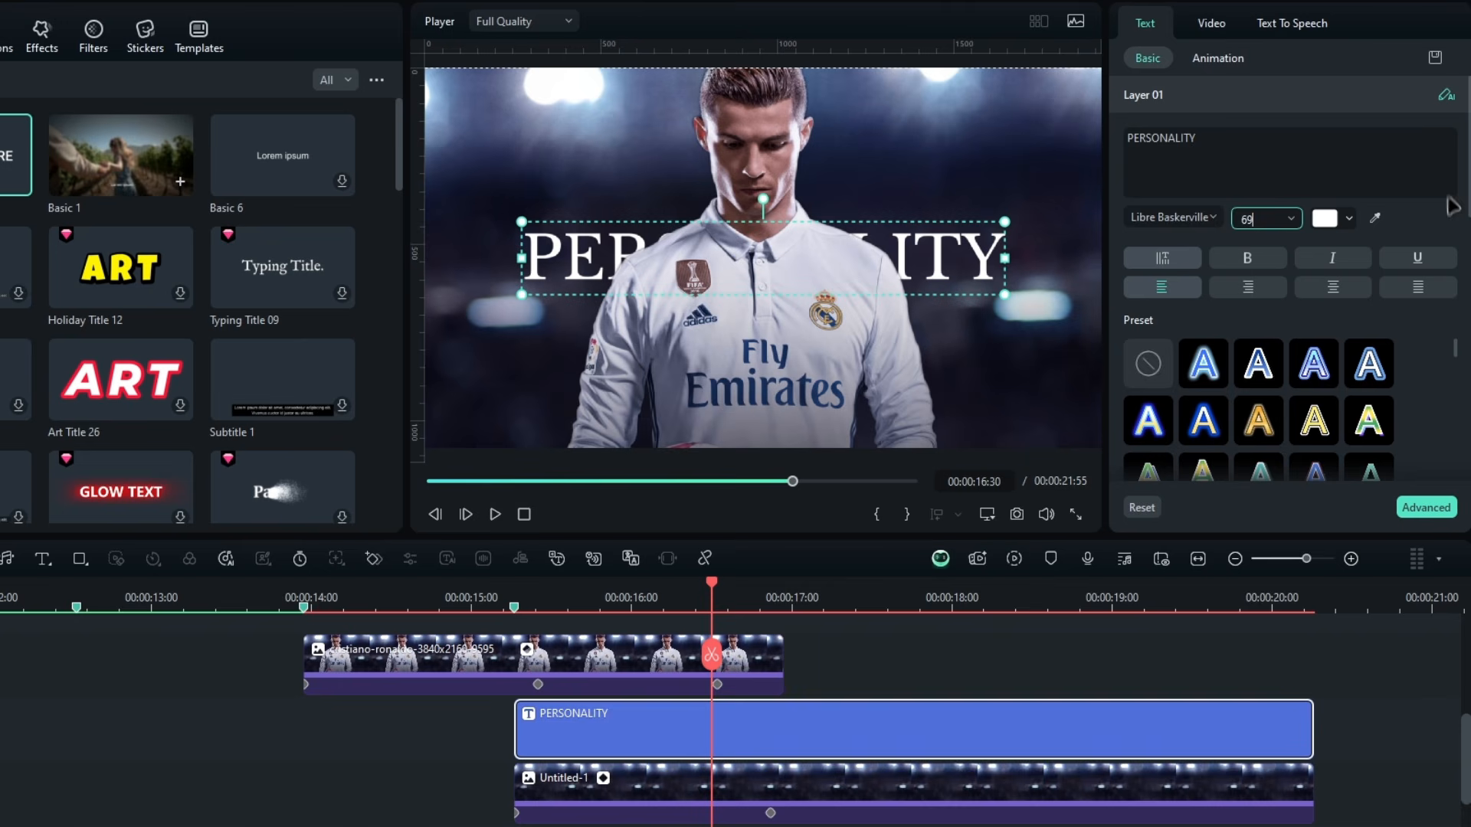
Set the PERSONALITY title's letter spacing to 6 and its Y position to 109 px
{"action": "scroll", "coordinate": [1264, 253], "scroll_direction": "down", "scroll_amount": 4}
{"action": "left_click", "coordinate": [1284, 285]}
{"action": "type", "text": "8"}
{"action": "key", "text": "Return"}
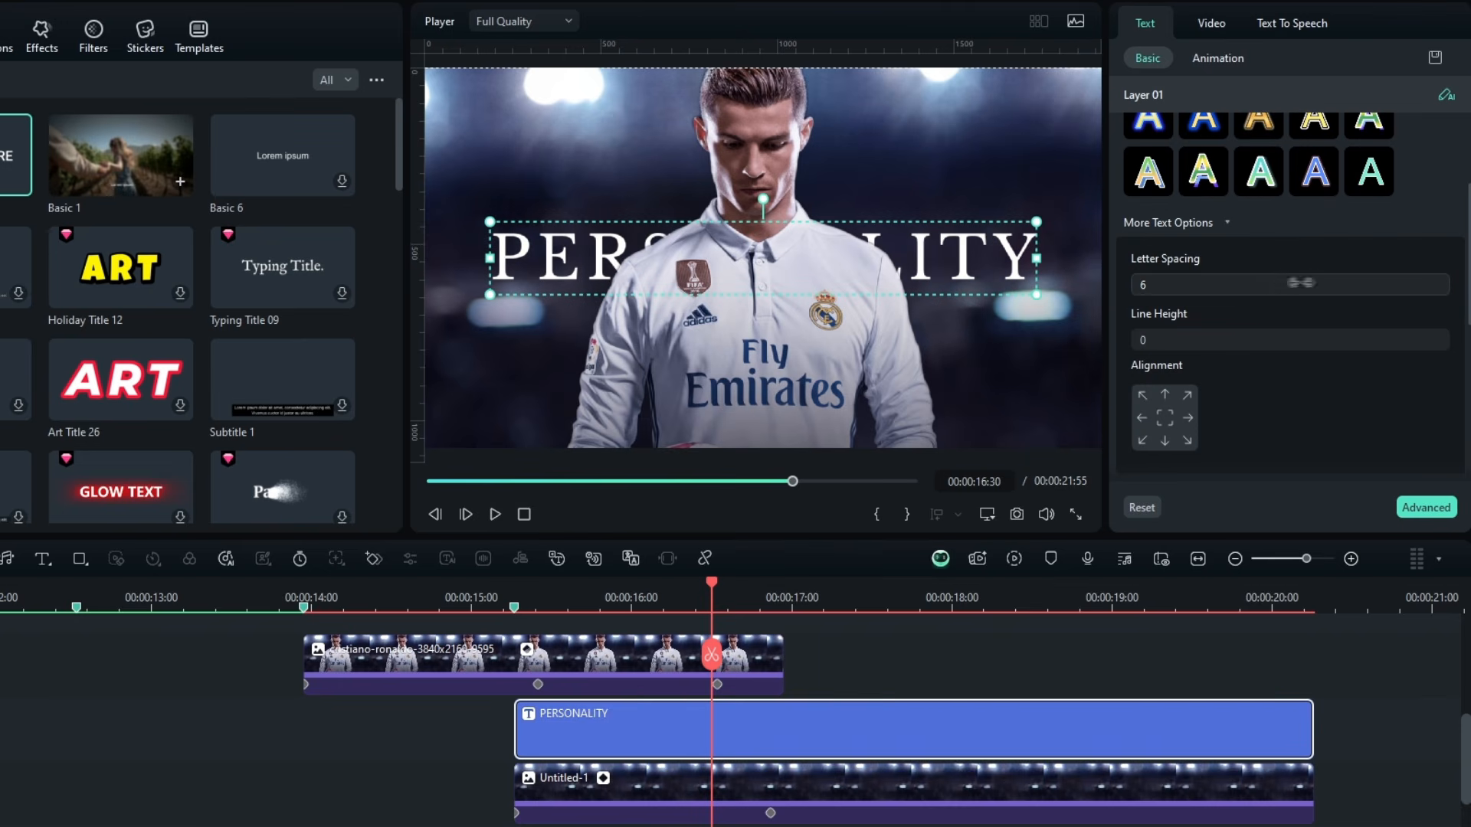
{"action": "left_click_drag", "start_coordinate": [1467, 283], "coordinate": [1467, 382]}
{"action": "left_click", "coordinate": [1367, 401]}
{"action": "type", "text": "10"}
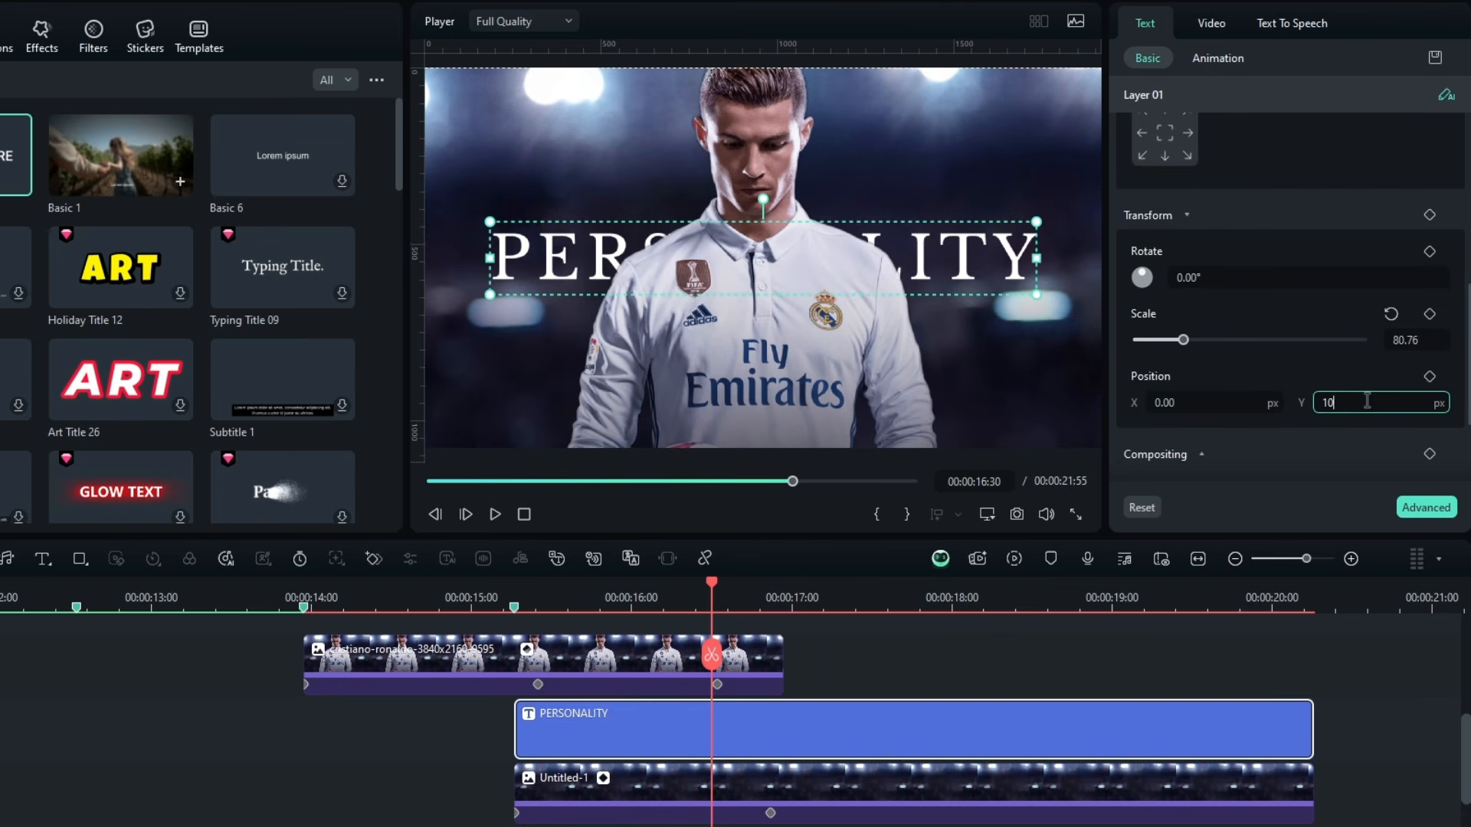
{"action": "type", "text": "9"}
{"action": "key", "text": "Return"}
Return to the start of the PERSONALITY title and trim its end to match the end of the white-jersey clip
{"action": "left_click_drag", "start_coordinate": [712, 603], "coordinate": [632, 622]}
{"action": "left_click_drag", "start_coordinate": [654, 720], "coordinate": [667, 720]}
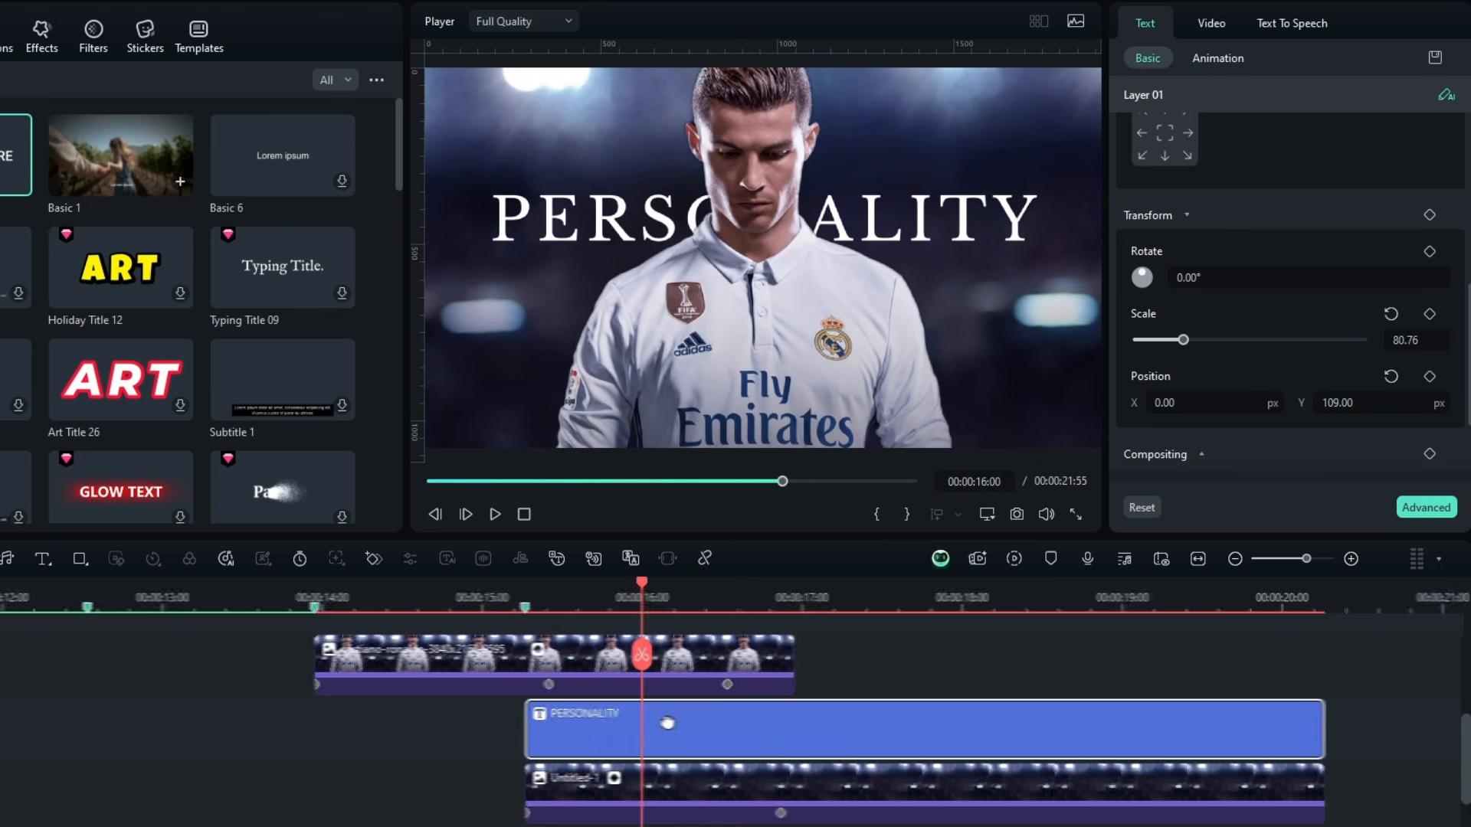
{"action": "key", "text": "Up"}
{"action": "left_click", "coordinate": [1212, 21]}
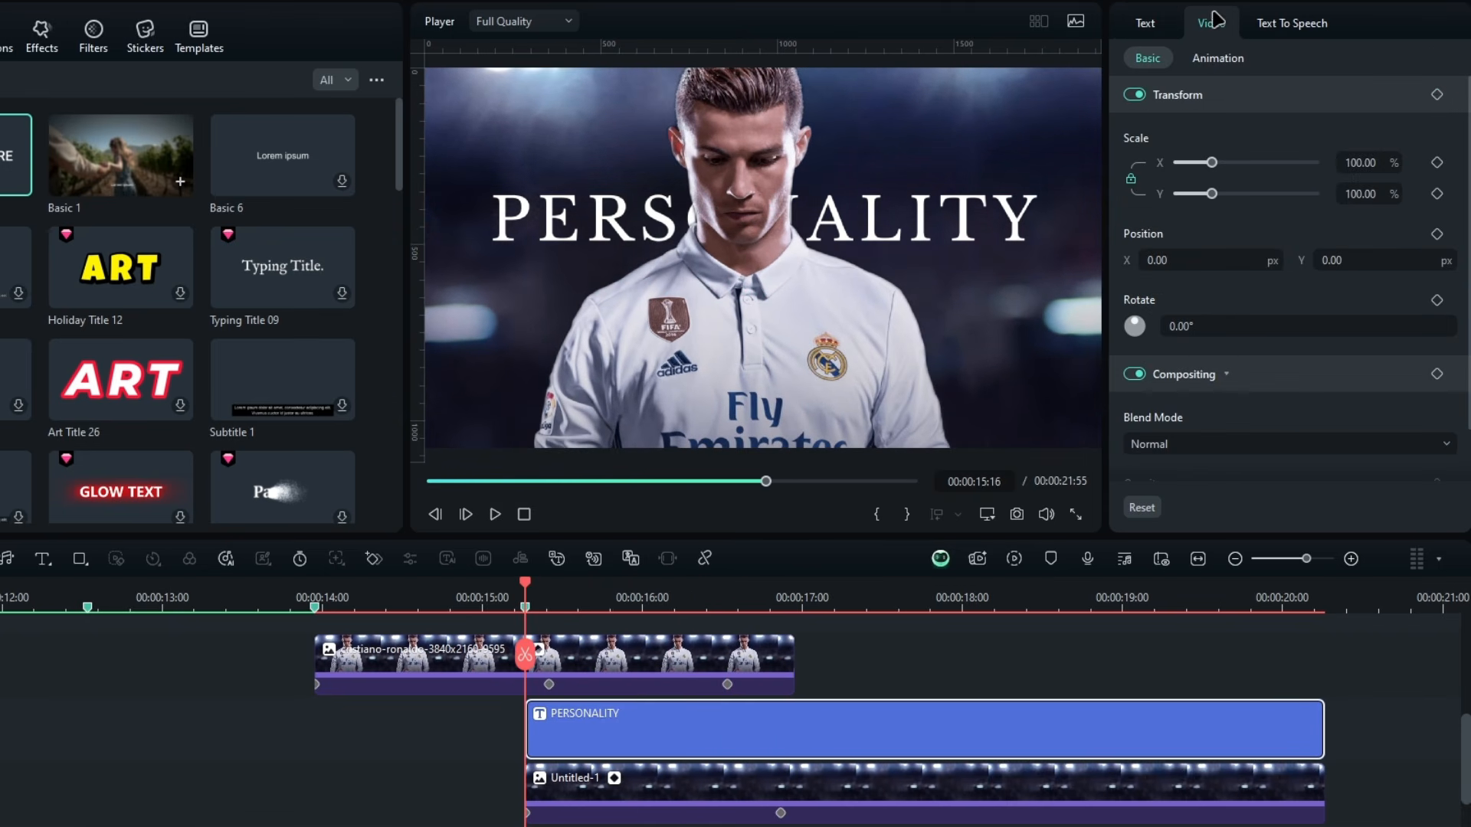
{"action": "left_click_drag", "start_coordinate": [1315, 742], "coordinate": [797, 757]}
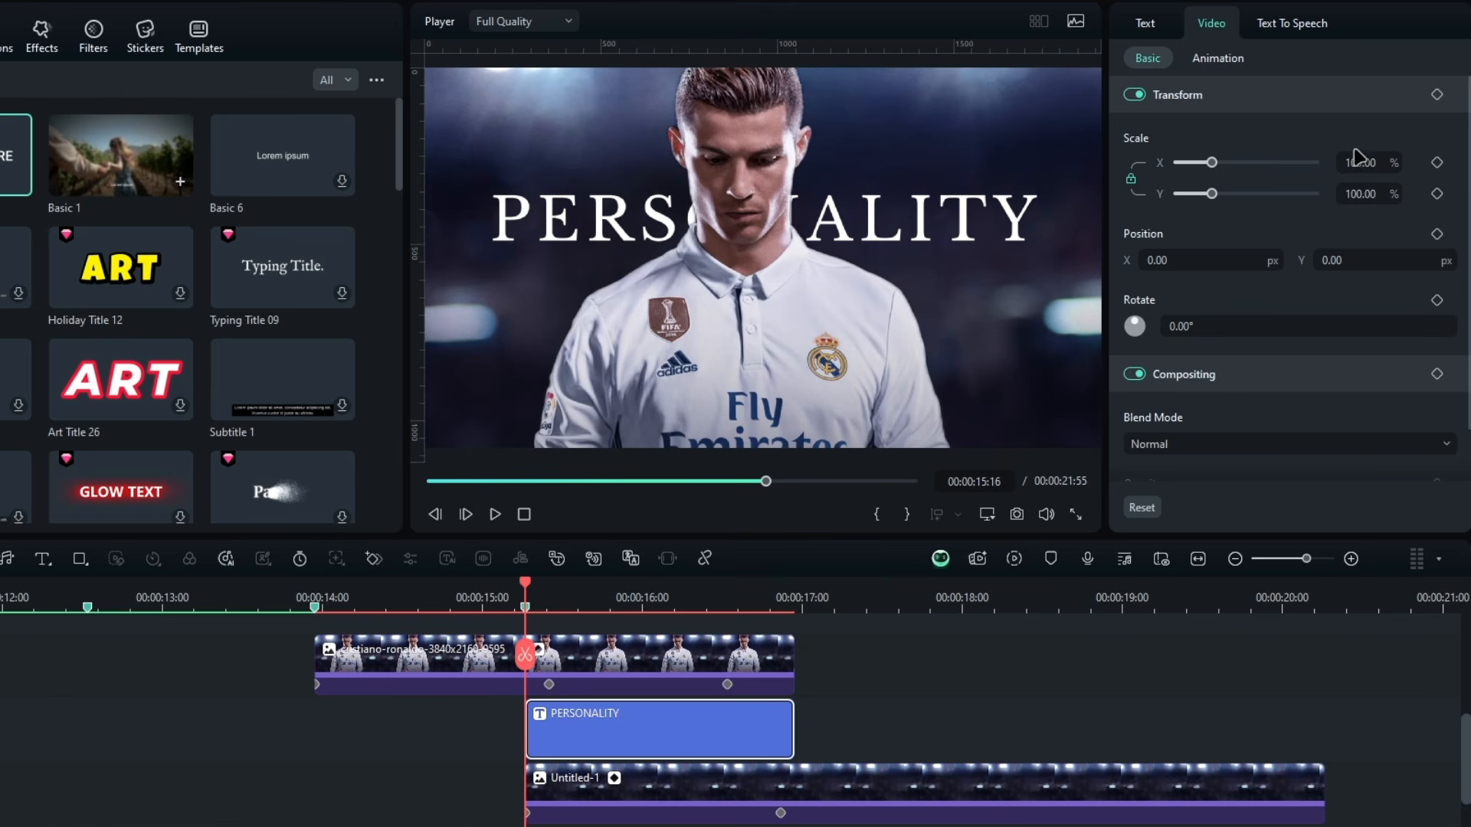
Animate the PERSONALITY title's scale from 120% at 00:00:15:16 to 90% at 00:00:16:52
{"action": "key", "text": "Return"}
{"action": "left_click", "coordinate": [1434, 166]}
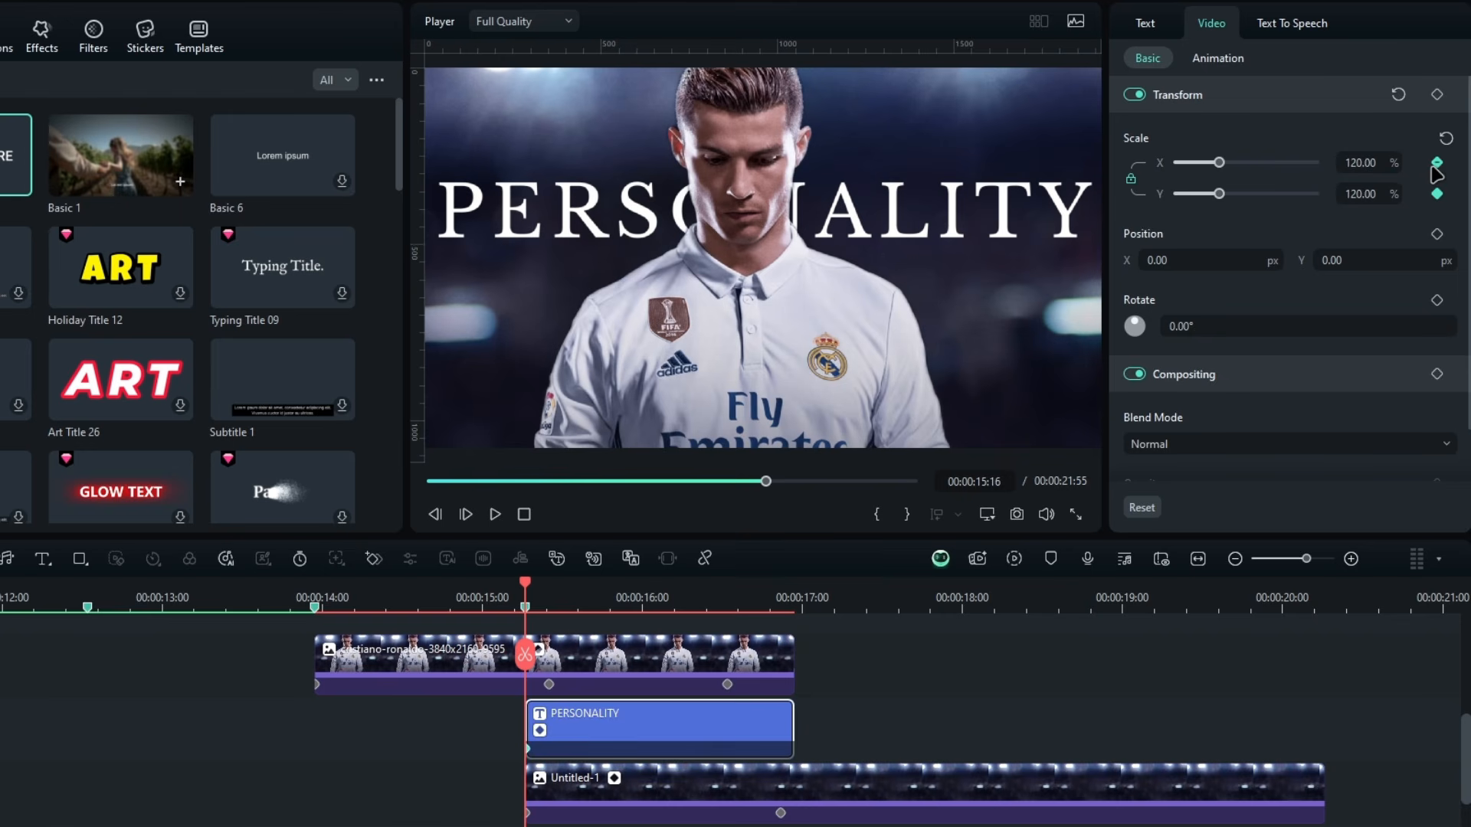
{"action": "left_click_drag", "start_coordinate": [693, 606], "coordinate": [780, 622]}
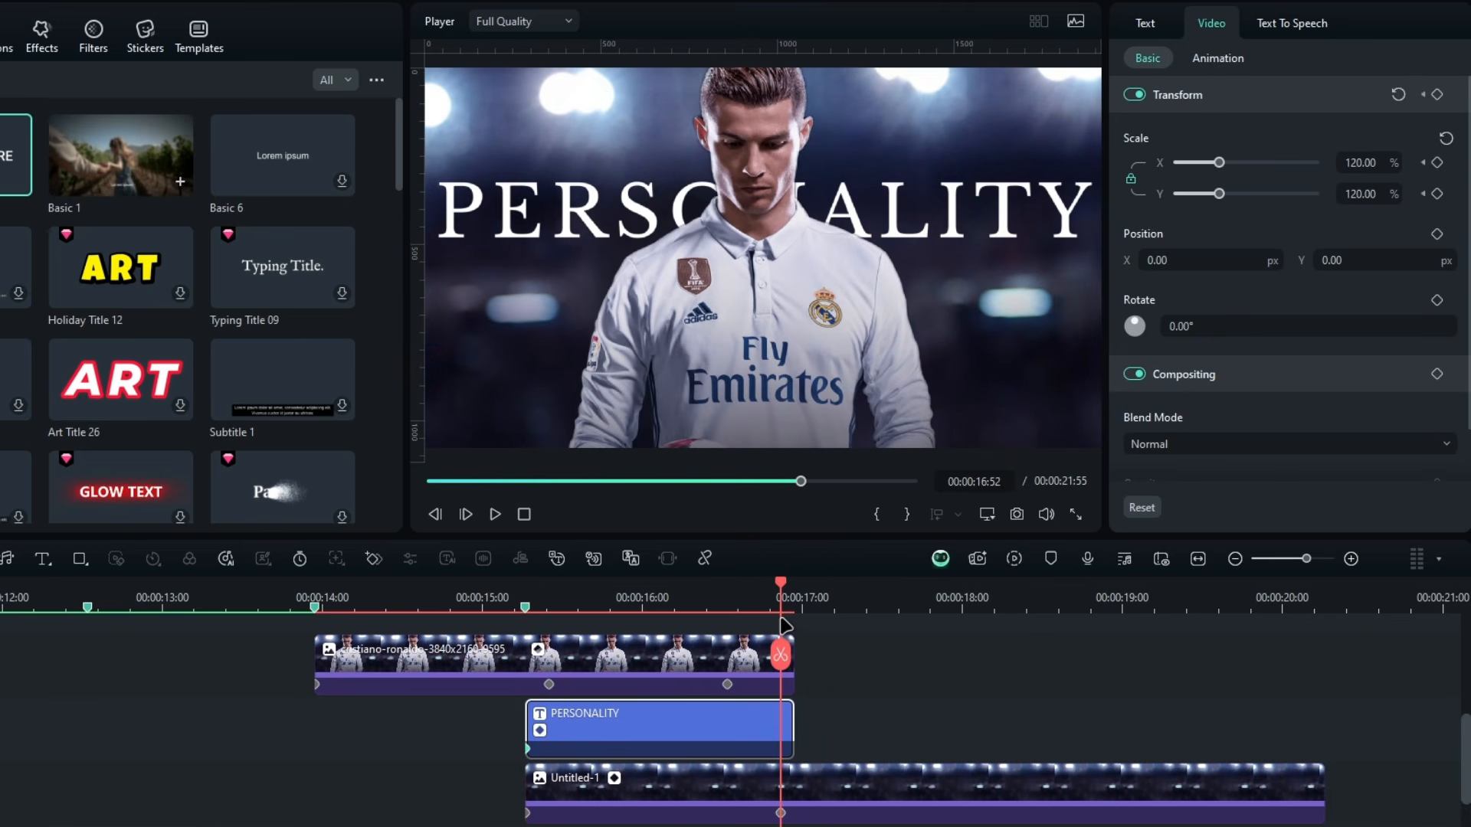
{"action": "left_click", "coordinate": [1373, 198]}
{"action": "type", "text": "90"}
{"action": "key", "text": "Return"}
{"action": "left_click_drag", "start_coordinate": [795, 580], "coordinate": [706, 618]}
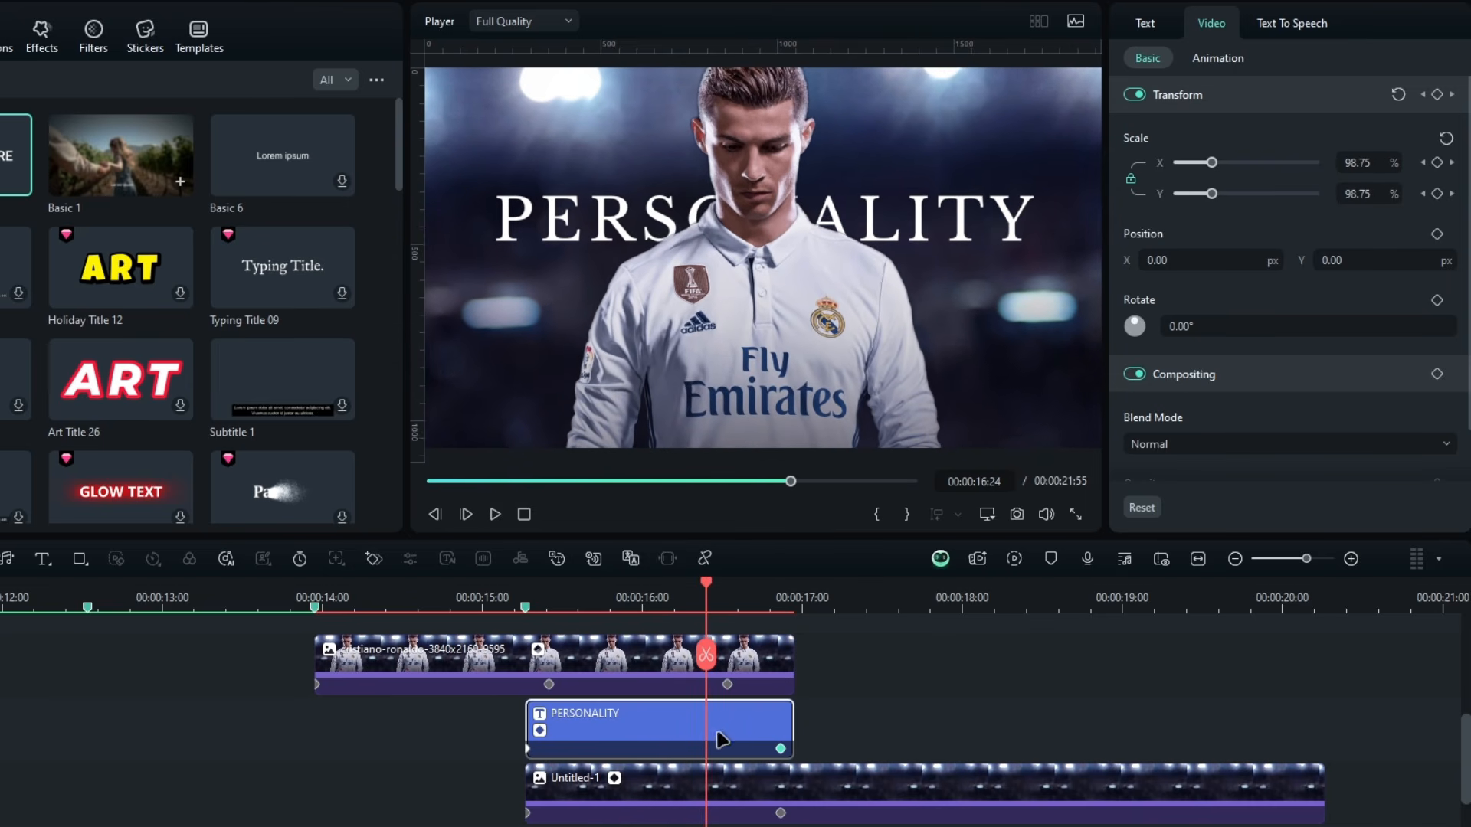
Animate the PERSONALITY title's opacity from 100 at 00:00:16:24 to 0 at 00:00:16:52
{"action": "scroll", "coordinate": [1302, 368], "scroll_direction": "down", "scroll_amount": 1}
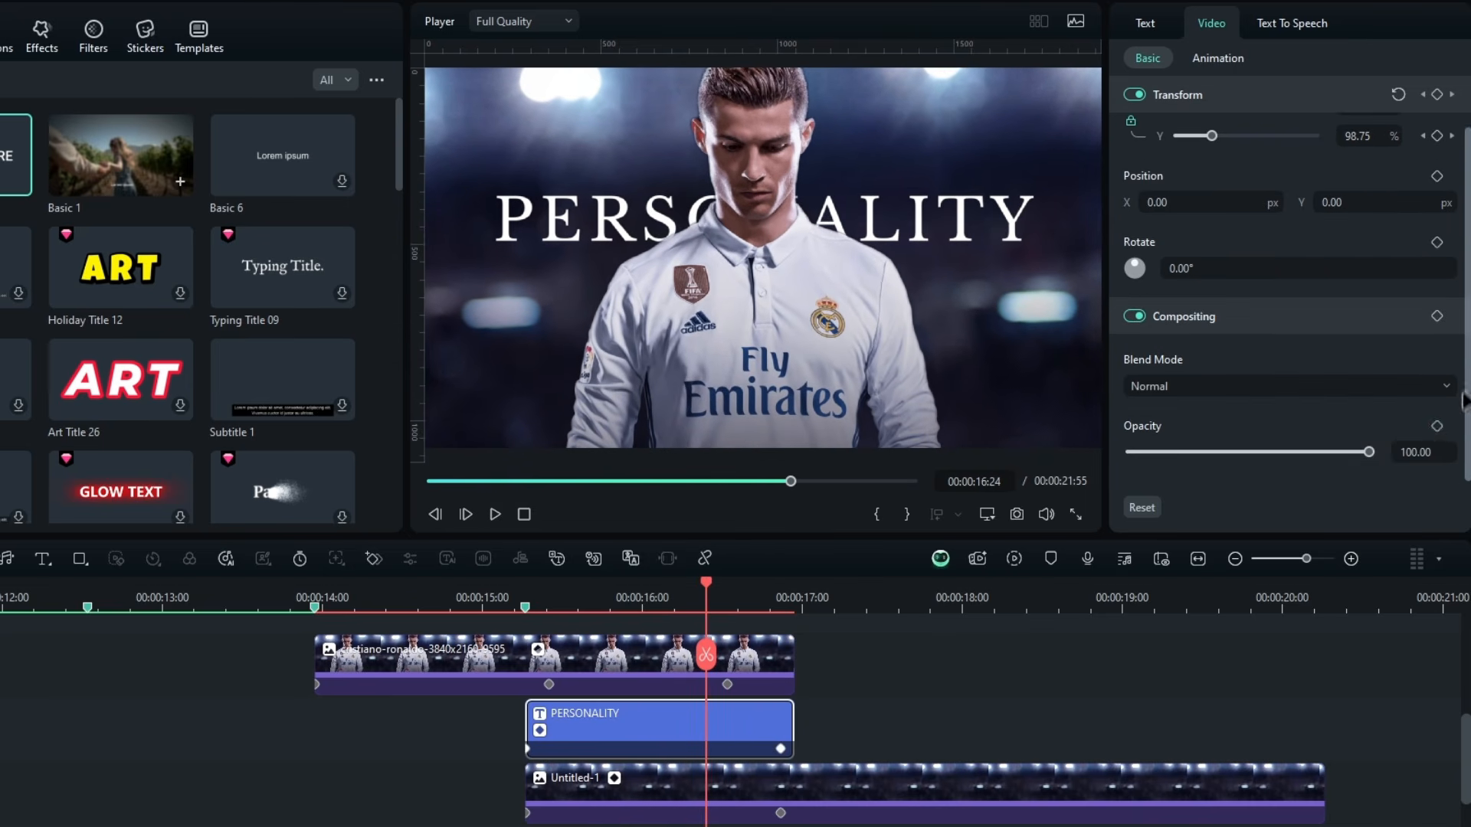
{"action": "left_click", "coordinate": [780, 749]}
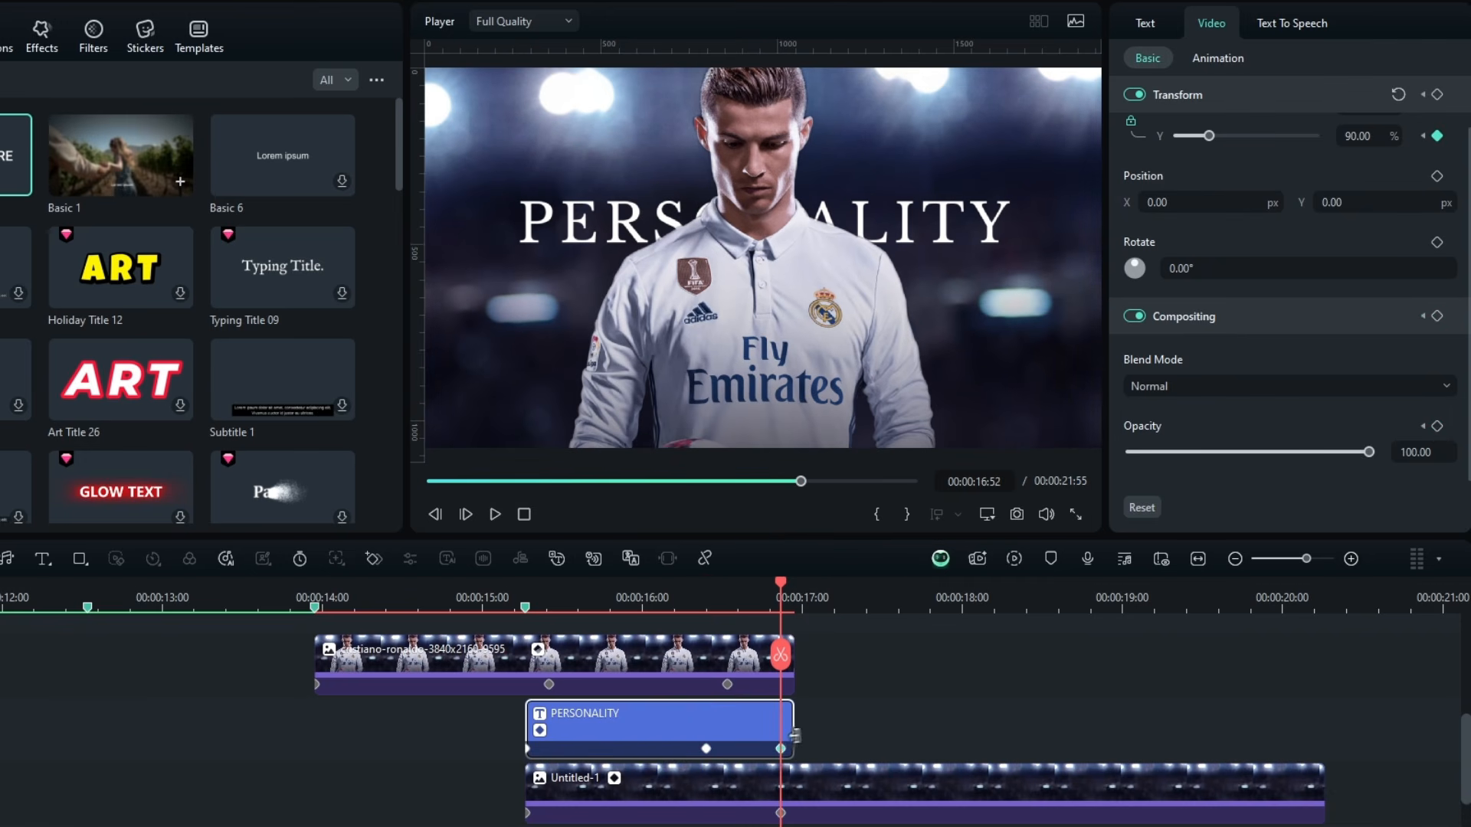
{"action": "left_click_drag", "start_coordinate": [1180, 452], "coordinate": [1109, 452]}
{"action": "left_click_drag", "start_coordinate": [658, 599], "coordinate": [762, 636]}
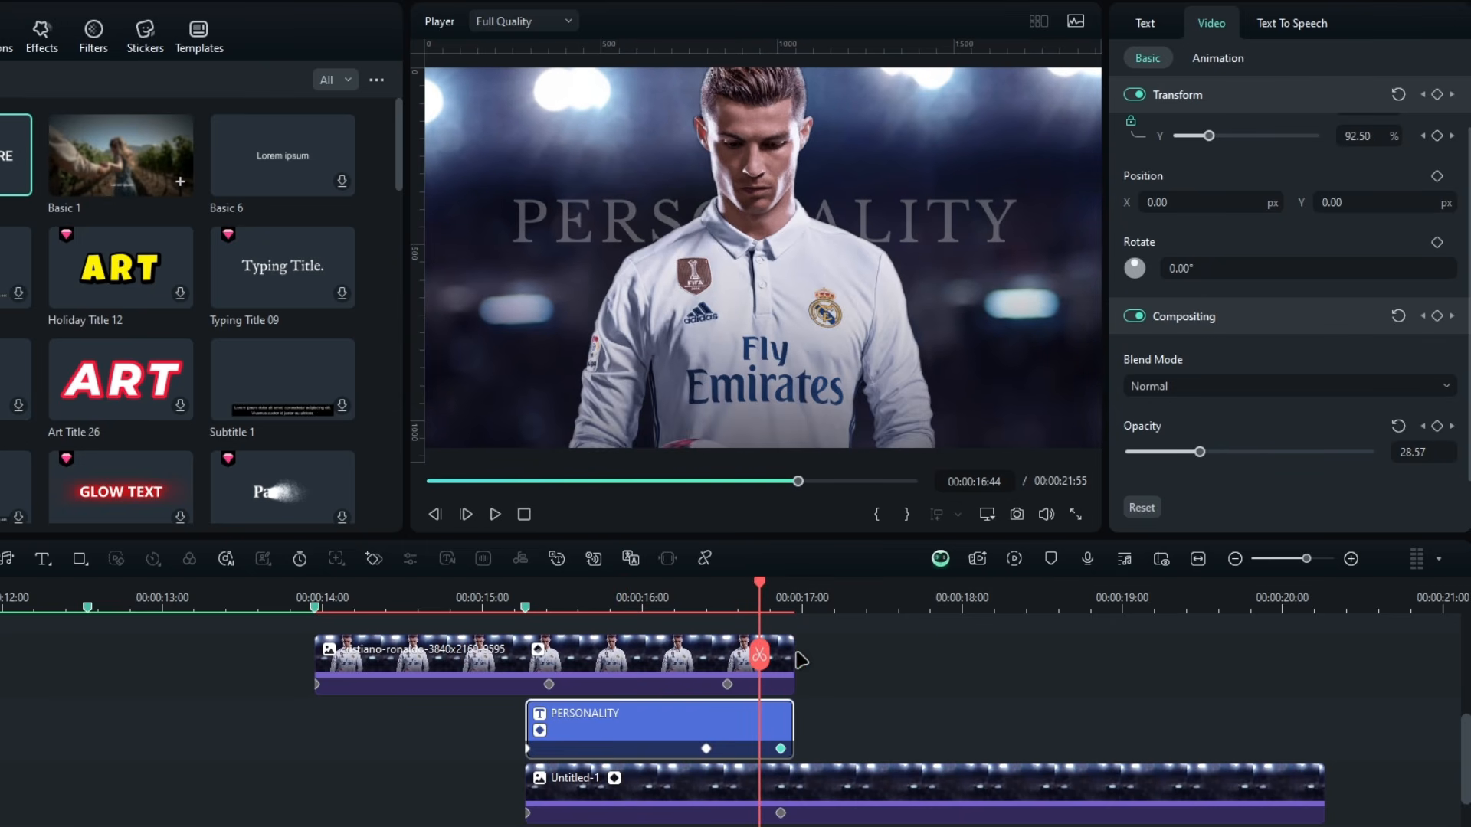
Trim the Untitled-1 background's end to match the PERSONALITY title's end, and shorten the white-jersey clip to the title's last keyframe
{"action": "left_click", "coordinate": [843, 720]}
{"action": "left_click", "coordinate": [995, 772]}
{"action": "left_click_drag", "start_coordinate": [1324, 788], "coordinate": [780, 810]}
{"action": "left_click_drag", "start_coordinate": [792, 716], "coordinate": [790, 715]}
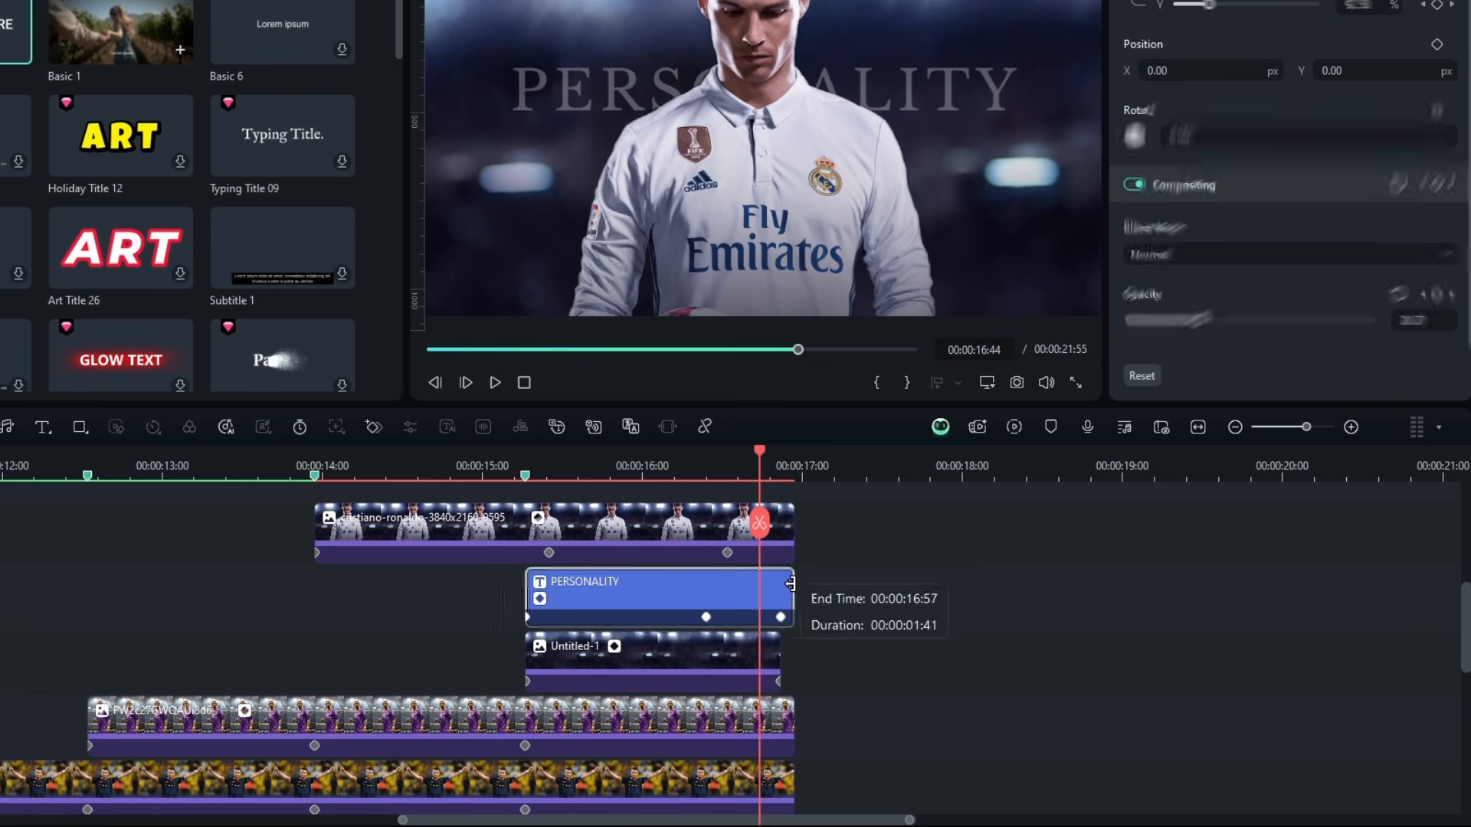
{"action": "left_click_drag", "start_coordinate": [790, 584], "coordinate": [778, 584]}
{"action": "left_click_drag", "start_coordinate": [793, 536], "coordinate": [781, 536]}
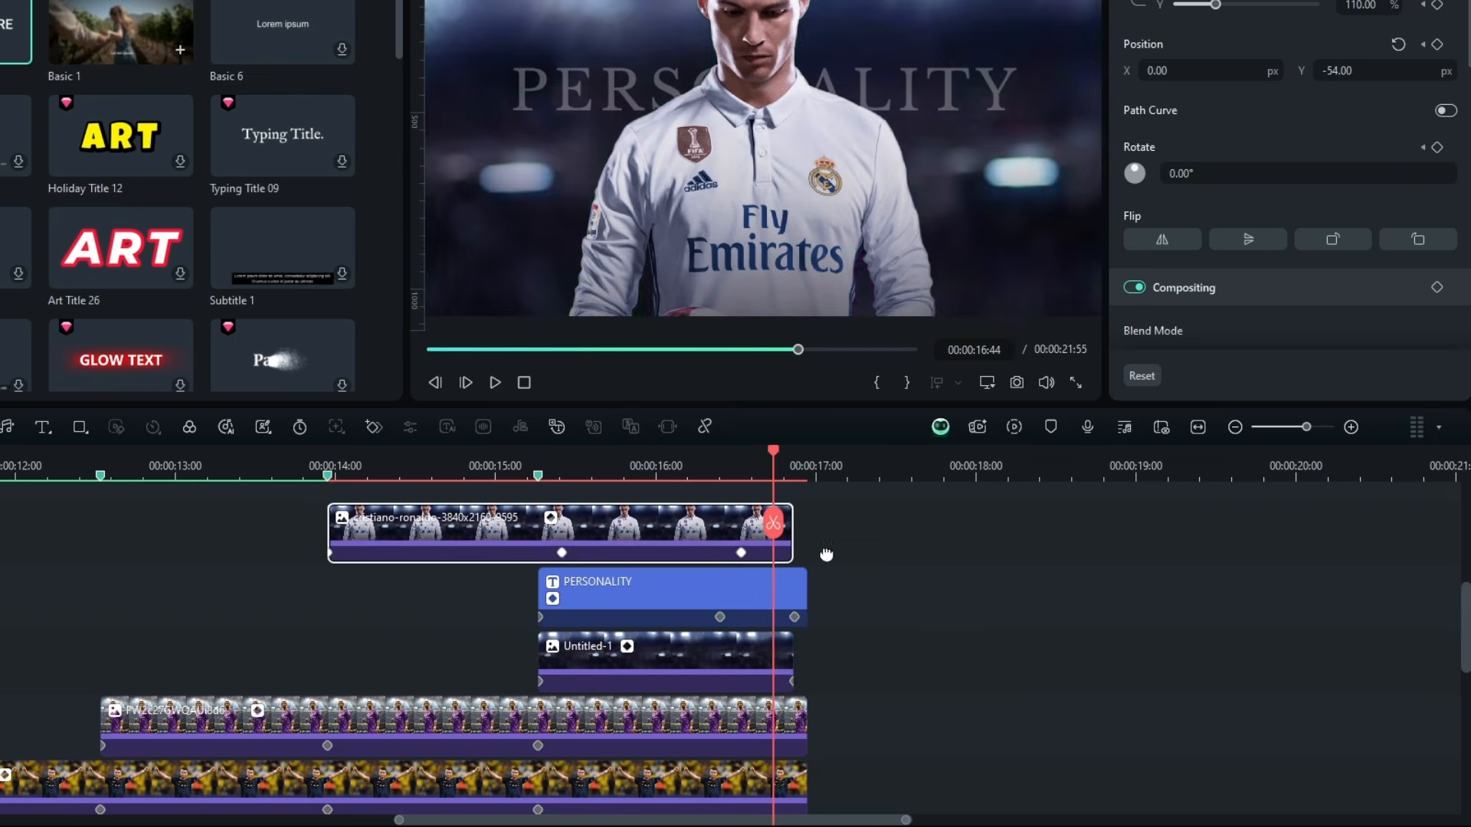
{"action": "left_click_drag", "start_coordinate": [794, 657], "coordinate": [808, 657]}
{"action": "left_click_drag", "start_coordinate": [798, 557], "coordinate": [699, 642]}
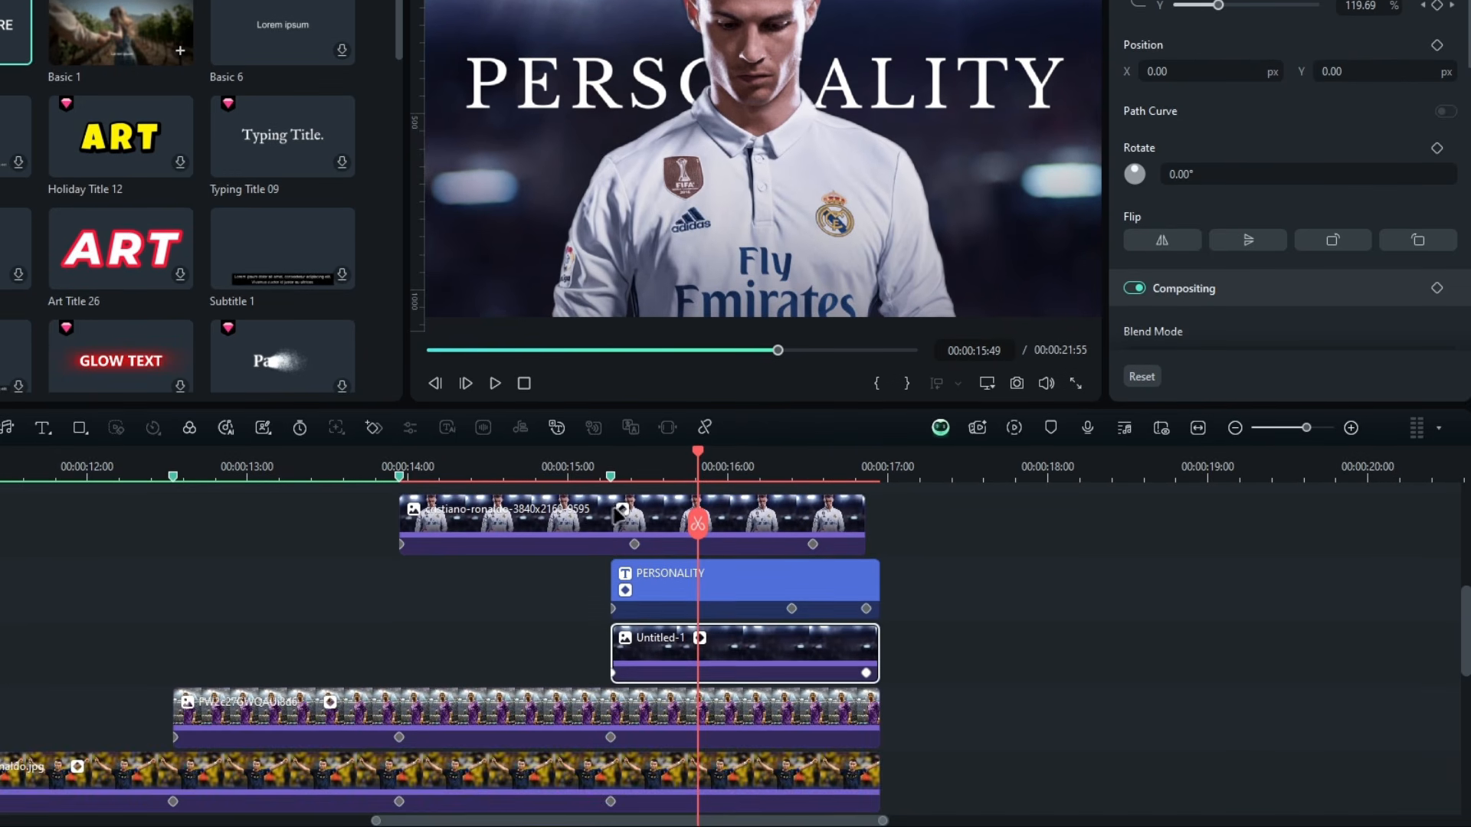
Open the keyframe graph of the white-jersey clip
{"action": "left_click", "coordinate": [631, 635]}
{"action": "left_click", "coordinate": [716, 562]}
{"action": "scroll", "coordinate": [755, 590], "scroll_direction": "left", "scroll_amount": 2}
{"action": "scroll", "coordinate": [747, 551], "scroll_direction": "down", "scroll_amount": 1}
{"action": "left_click", "coordinate": [742, 525]}
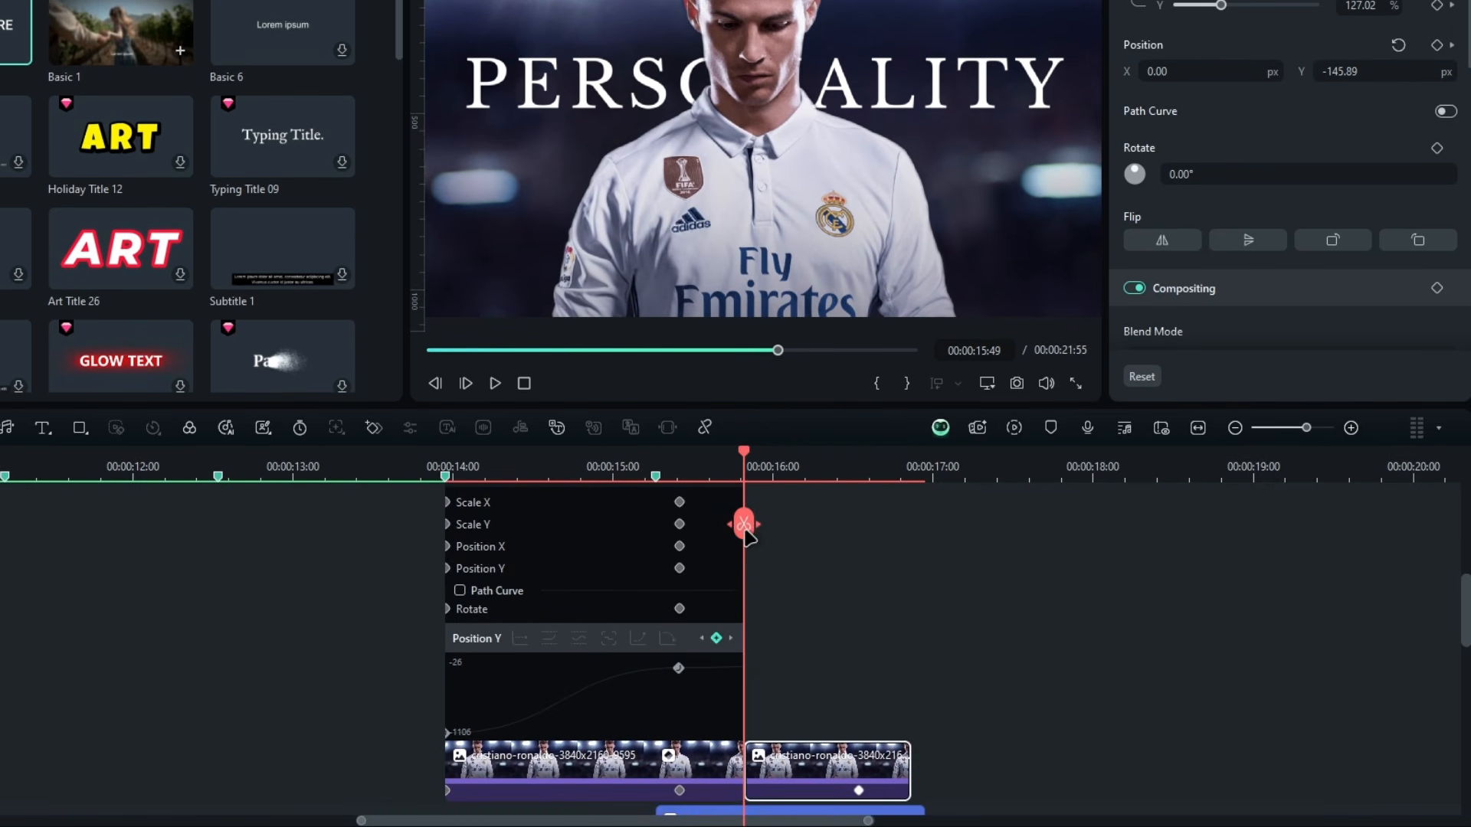
{"action": "scroll", "coordinate": [759, 534], "scroll_direction": "left", "scroll_amount": 2}
{"action": "left_click", "coordinate": [786, 536]}
{"action": "key", "text": "ctrl+z"}
Apply Ease out to all Position X and Position Y keyframes of the white-jersey clip
{"action": "scroll", "coordinate": [1027, 551], "scroll_direction": "right", "scroll_amount": 2}
{"action": "scroll", "coordinate": [1008, 535], "scroll_direction": "down", "scroll_amount": 1}
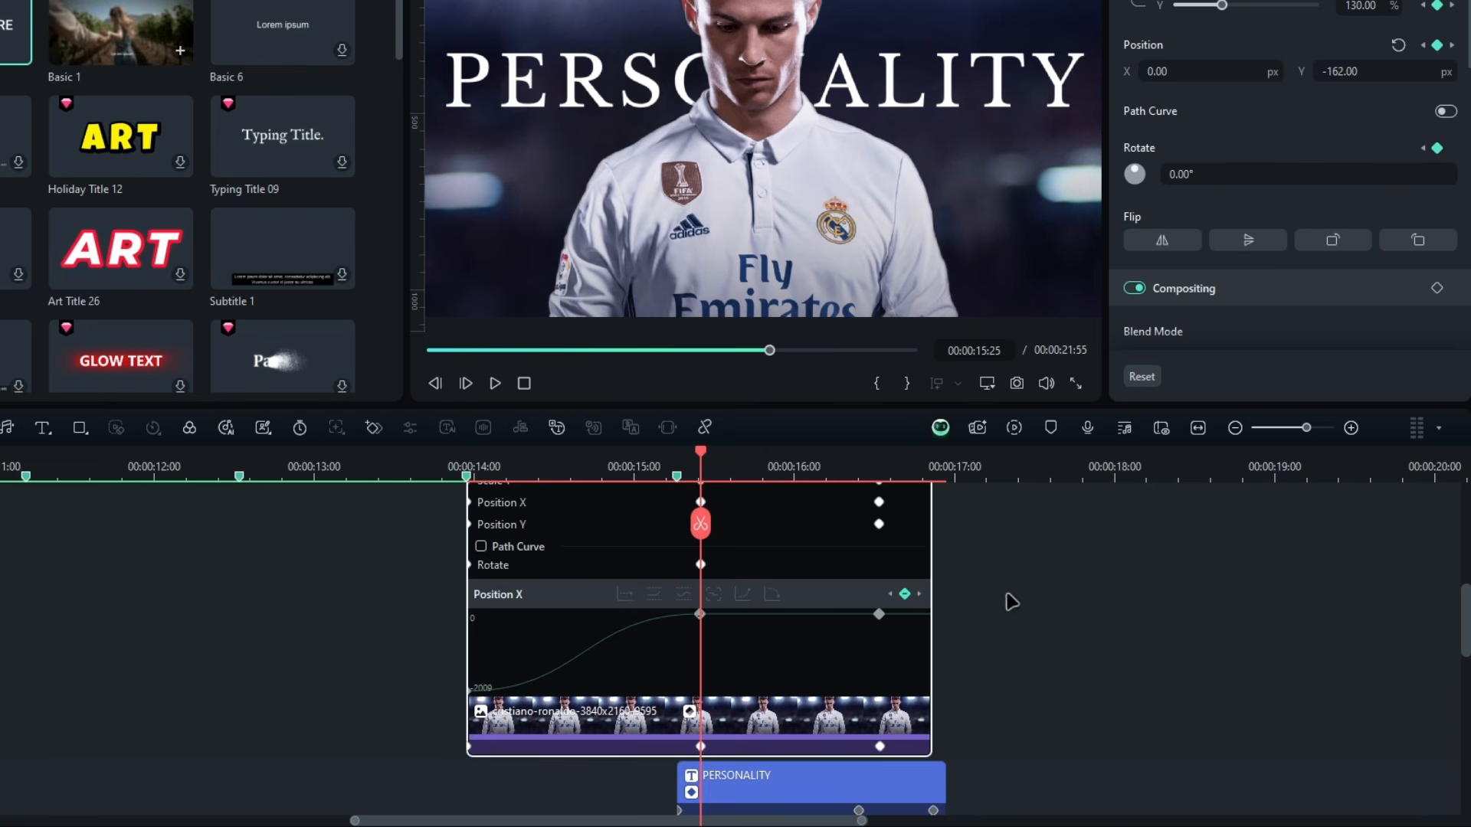
{"action": "scroll", "coordinate": [1011, 602], "scroll_direction": "right", "scroll_amount": 2}
{"action": "scroll", "coordinate": [970, 526], "scroll_direction": "down", "scroll_amount": 2}
{"action": "scroll", "coordinate": [920, 605], "scroll_direction": "up", "scroll_amount": 1}
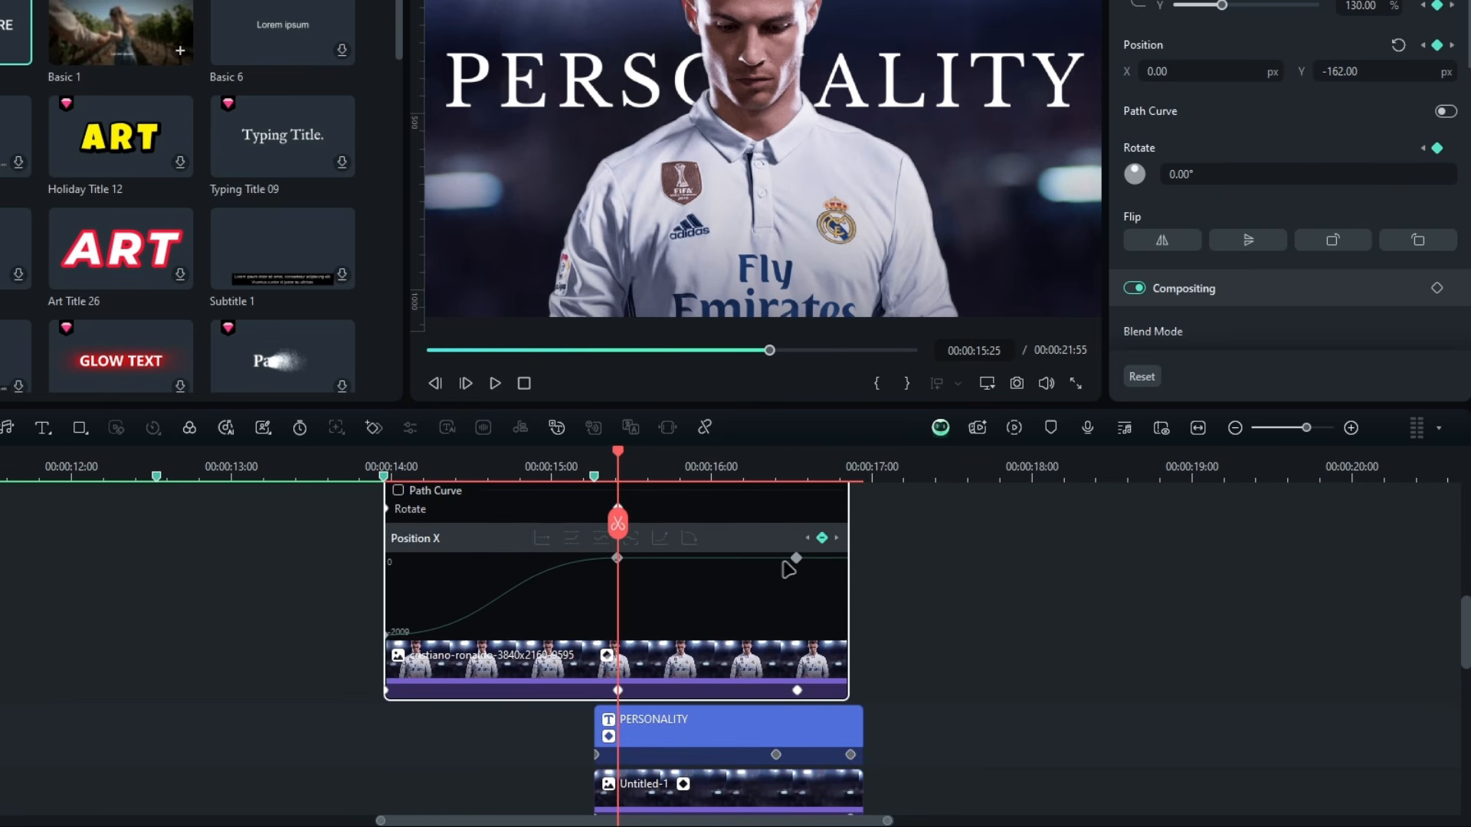
{"action": "right_click", "coordinate": [797, 559]}
{"action": "left_click", "coordinate": [896, 601]}
{"action": "left_click", "coordinate": [689, 539]}
{"action": "scroll", "coordinate": [582, 533], "scroll_direction": "up", "scroll_amount": 2}
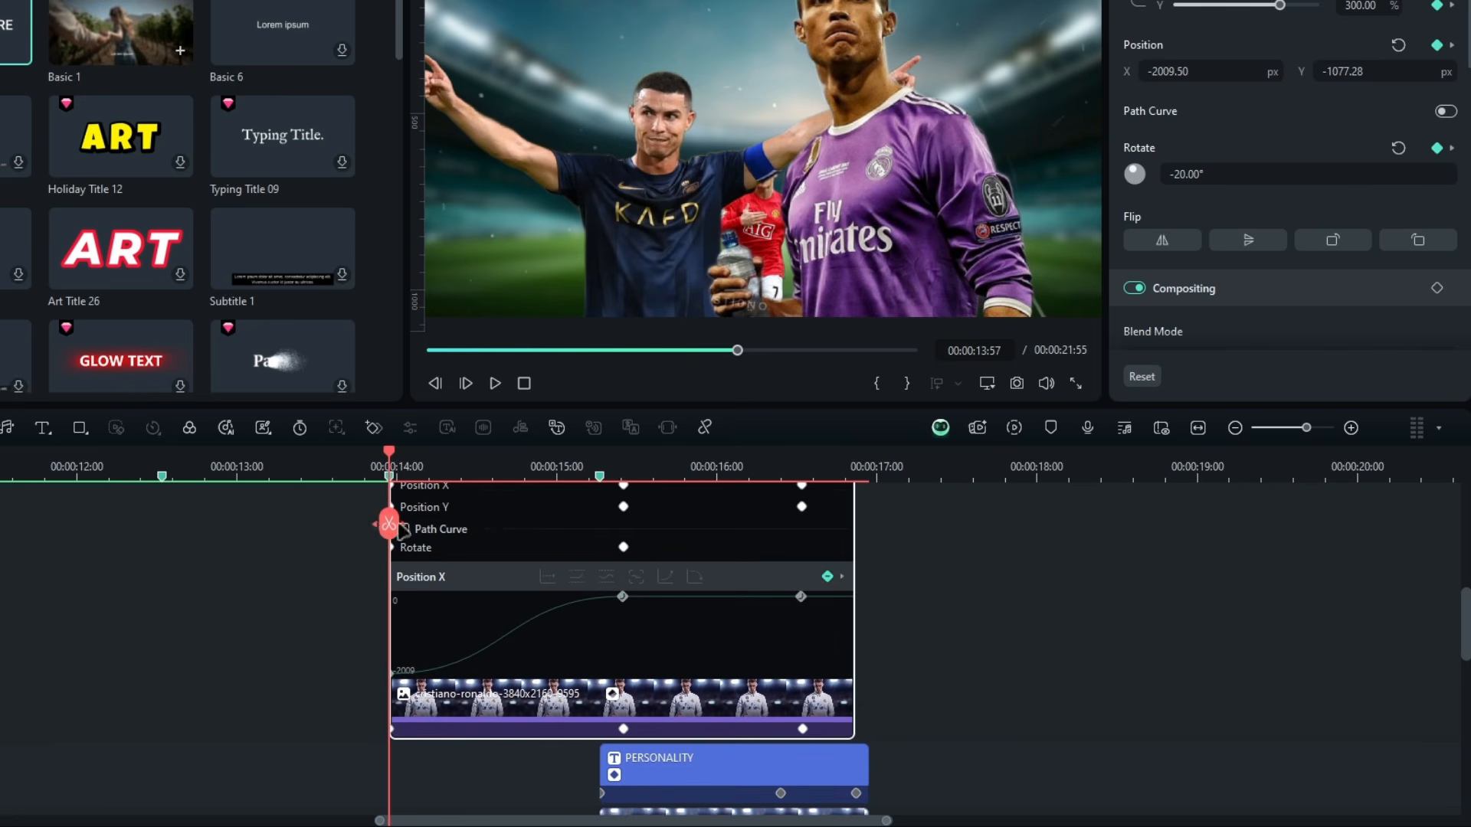
{"action": "left_click", "coordinate": [448, 538]}
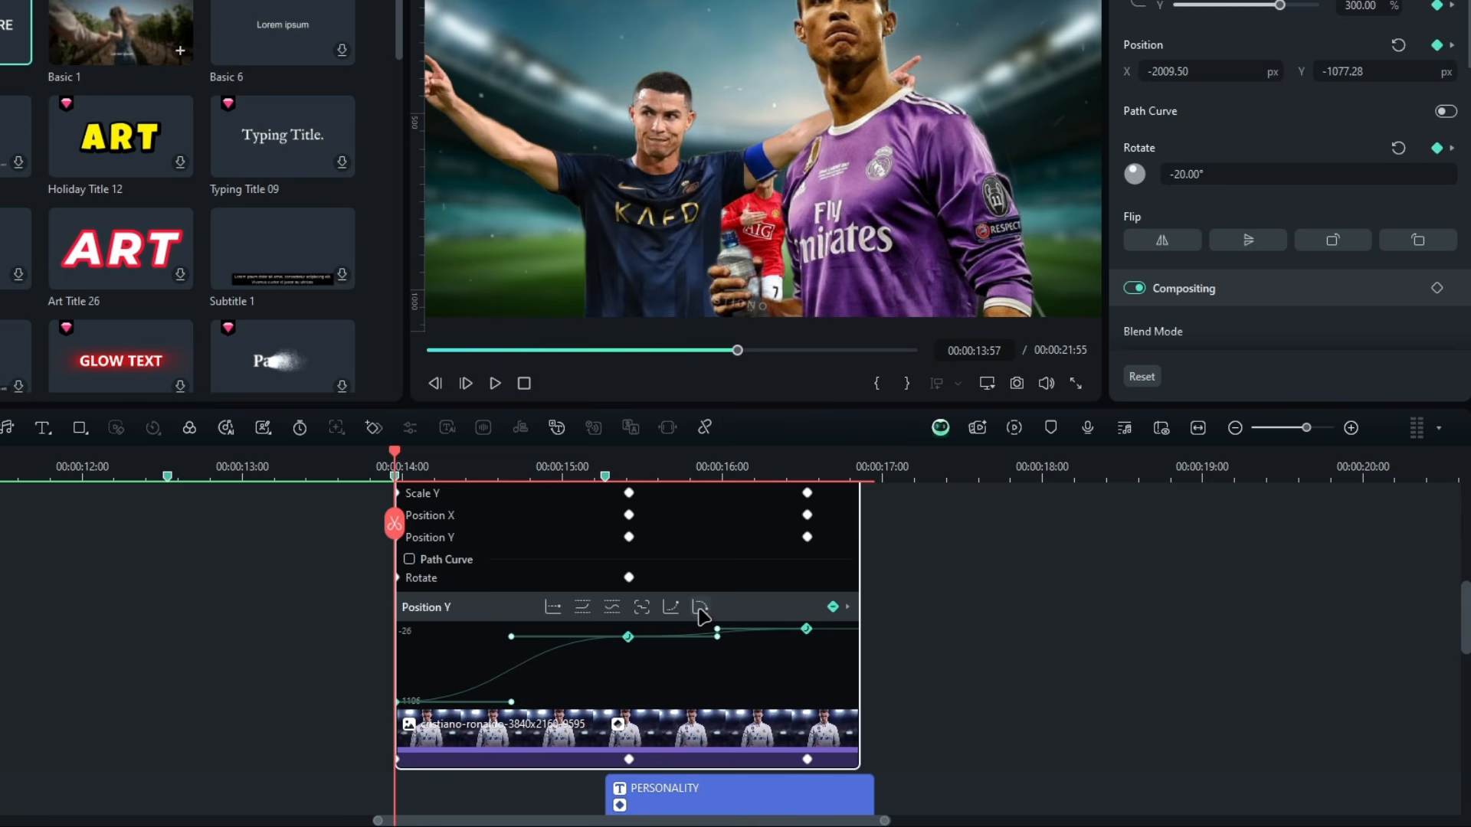
{"action": "scroll", "coordinate": [594, 568], "scroll_direction": "up", "scroll_amount": 1}
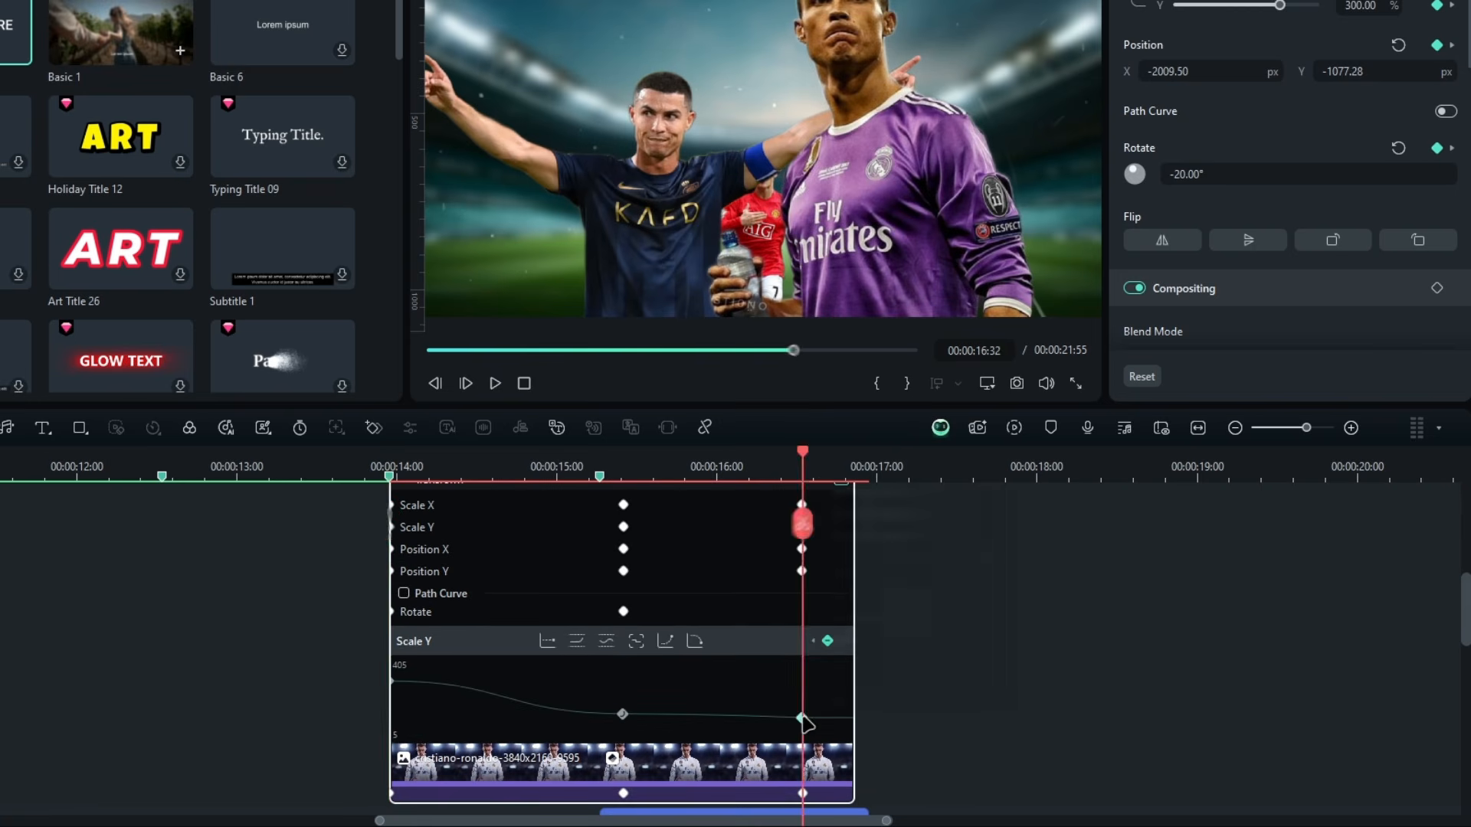
Apply Ease out to all scale and rotation keyframes of the white-jersey clip and collapse its keyframe graph
{"action": "right_click", "coordinate": [802, 719]}
{"action": "left_click", "coordinate": [869, 512]}
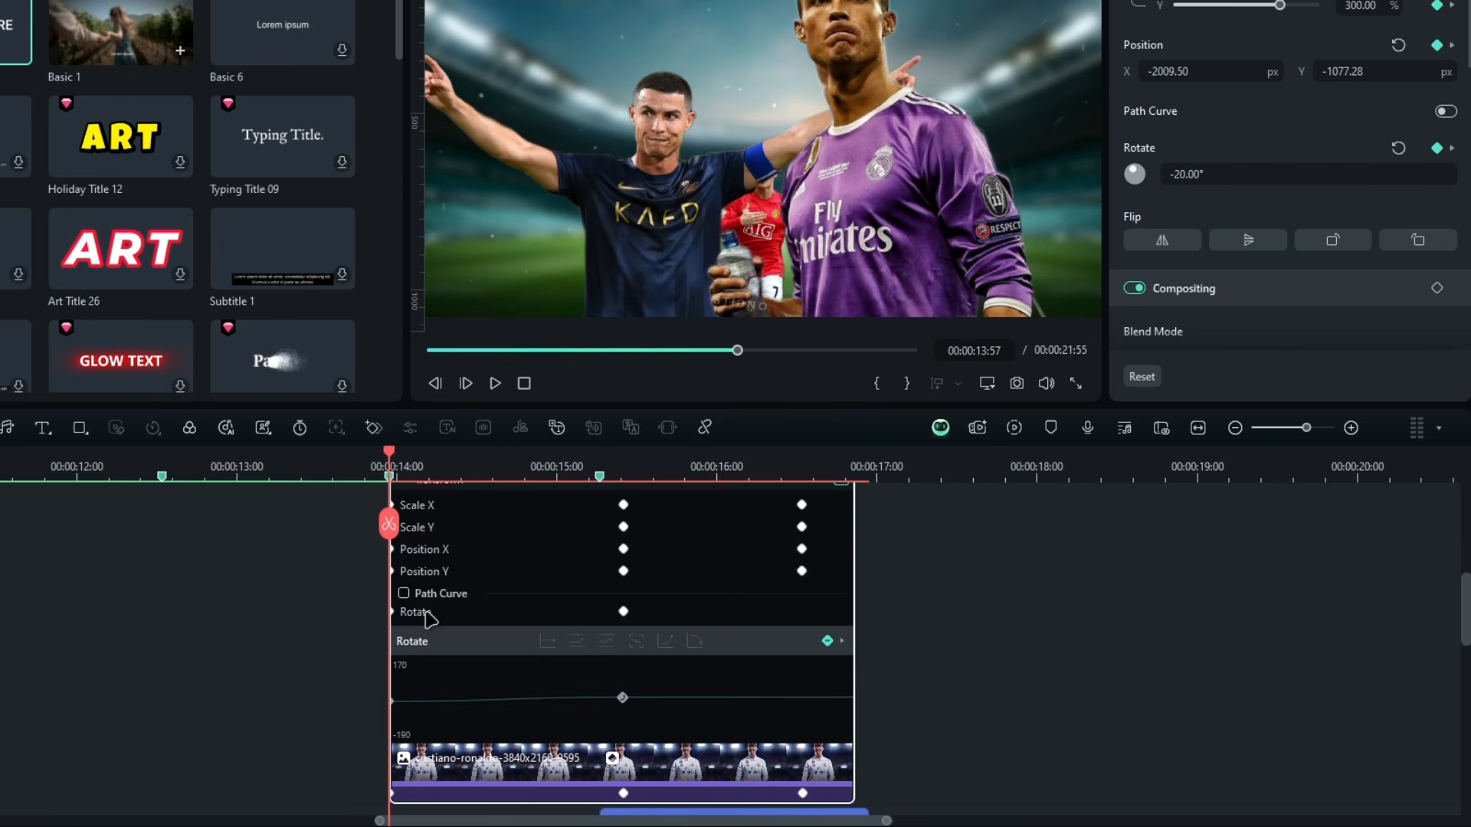
{"action": "left_click_drag", "start_coordinate": [642, 710], "coordinate": [630, 618]}
{"action": "left_click", "coordinate": [605, 668]}
{"action": "left_click_drag", "start_coordinate": [1022, 580], "coordinate": [1054, 700]}
{"action": "left_click", "coordinate": [688, 472]}
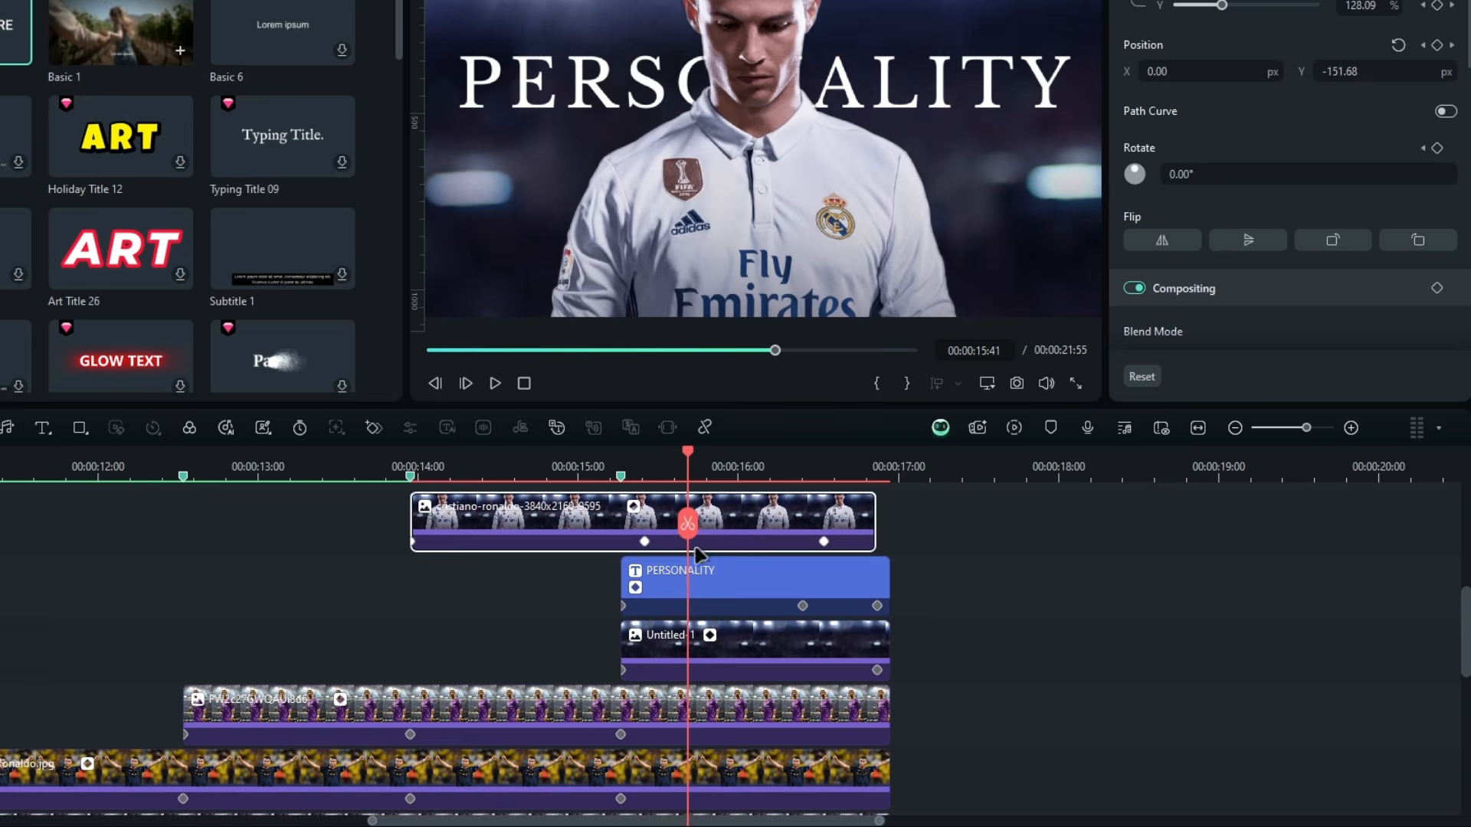
Apply Ease out to all scale and opacity keyframes of the PERSONALITY title and collapse its keyframe graph
{"action": "left_click", "coordinate": [671, 605]}
{"action": "right_click", "coordinate": [861, 714]}
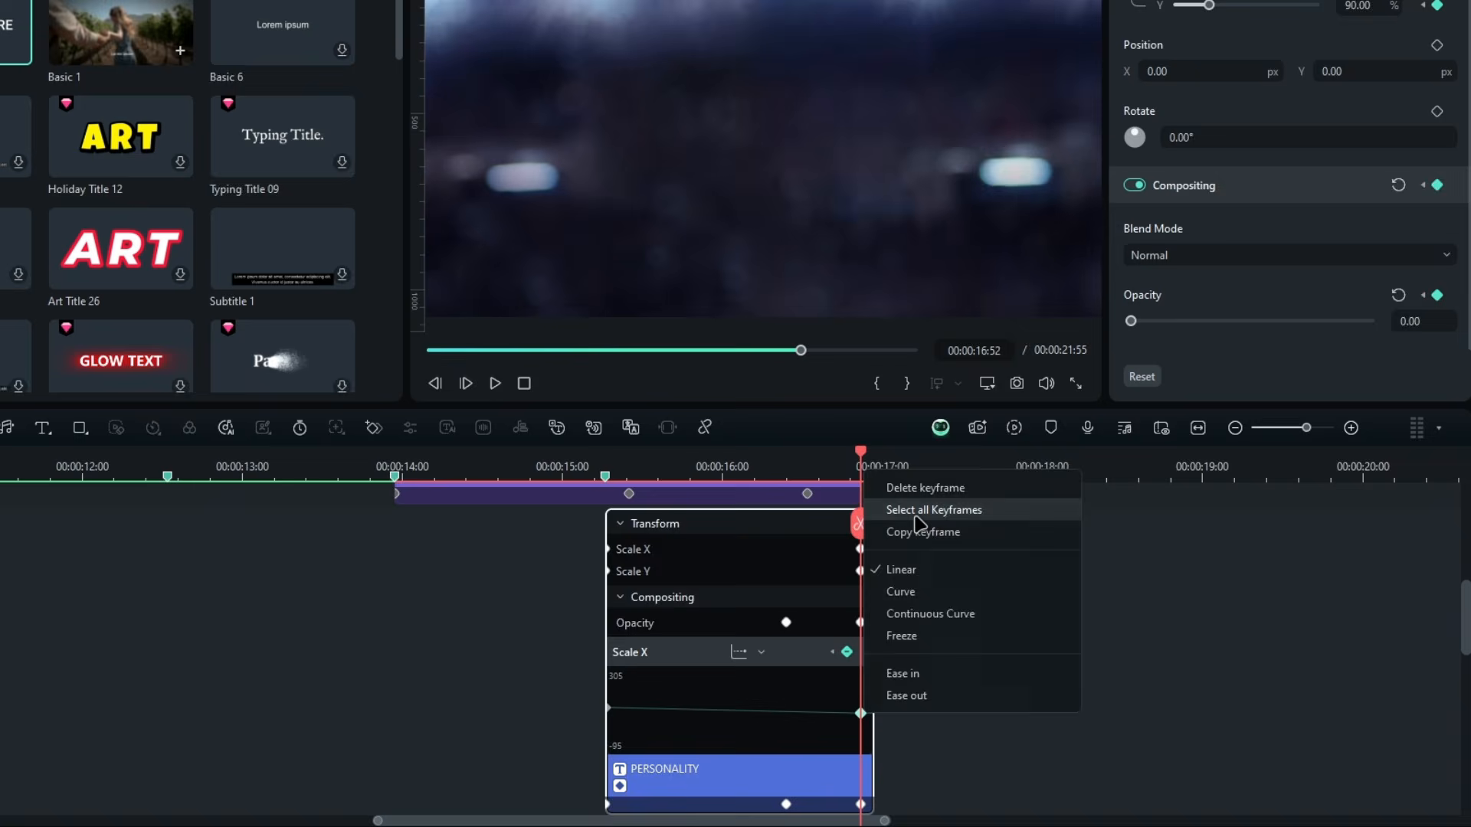
{"action": "left_click", "coordinate": [914, 511]}
{"action": "left_click_drag", "start_coordinate": [904, 483], "coordinate": [1105, 484]}
{"action": "left_click", "coordinate": [1019, 653]}
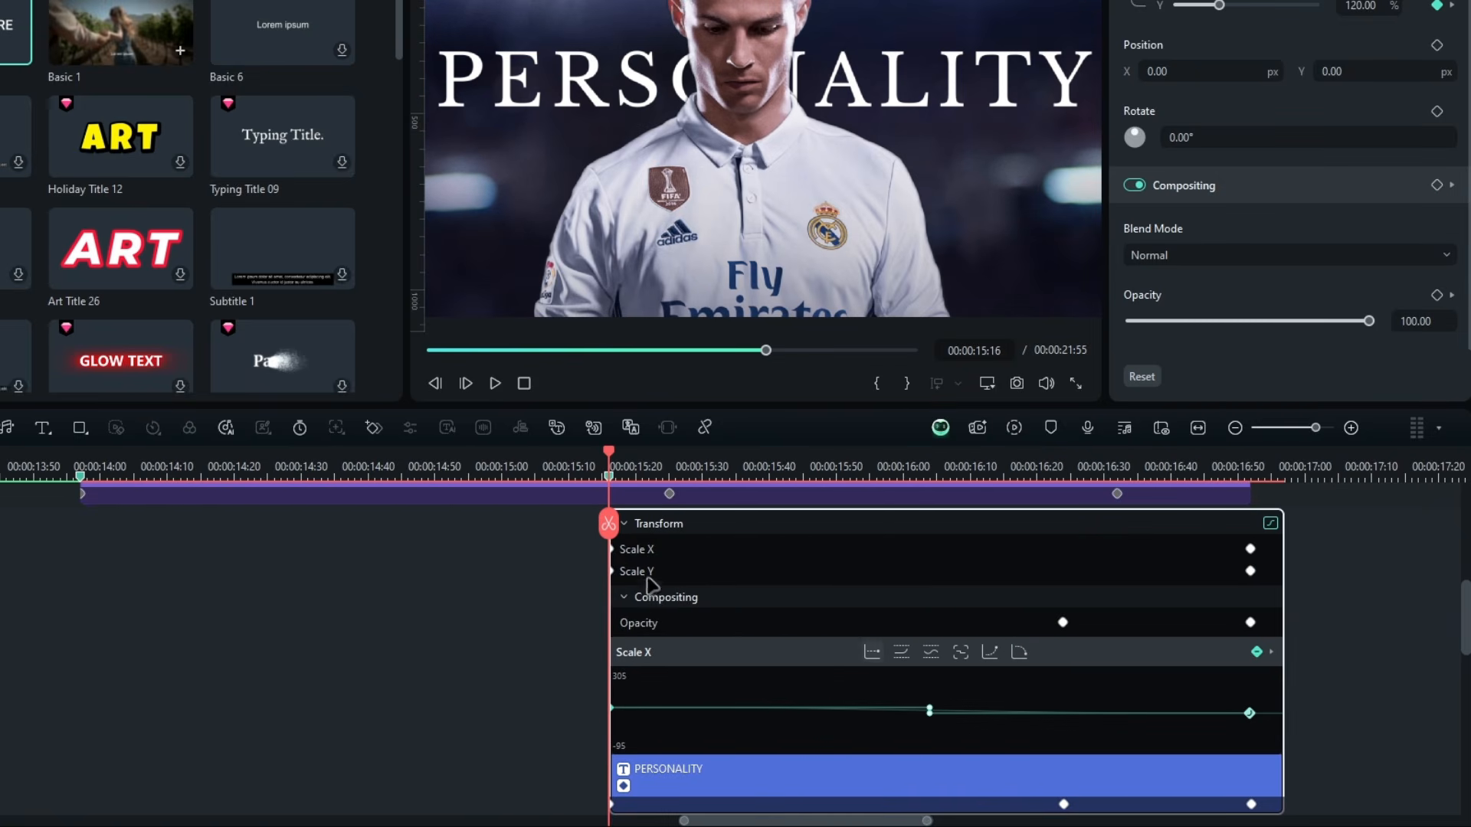
{"action": "right_click", "coordinate": [1063, 674]}
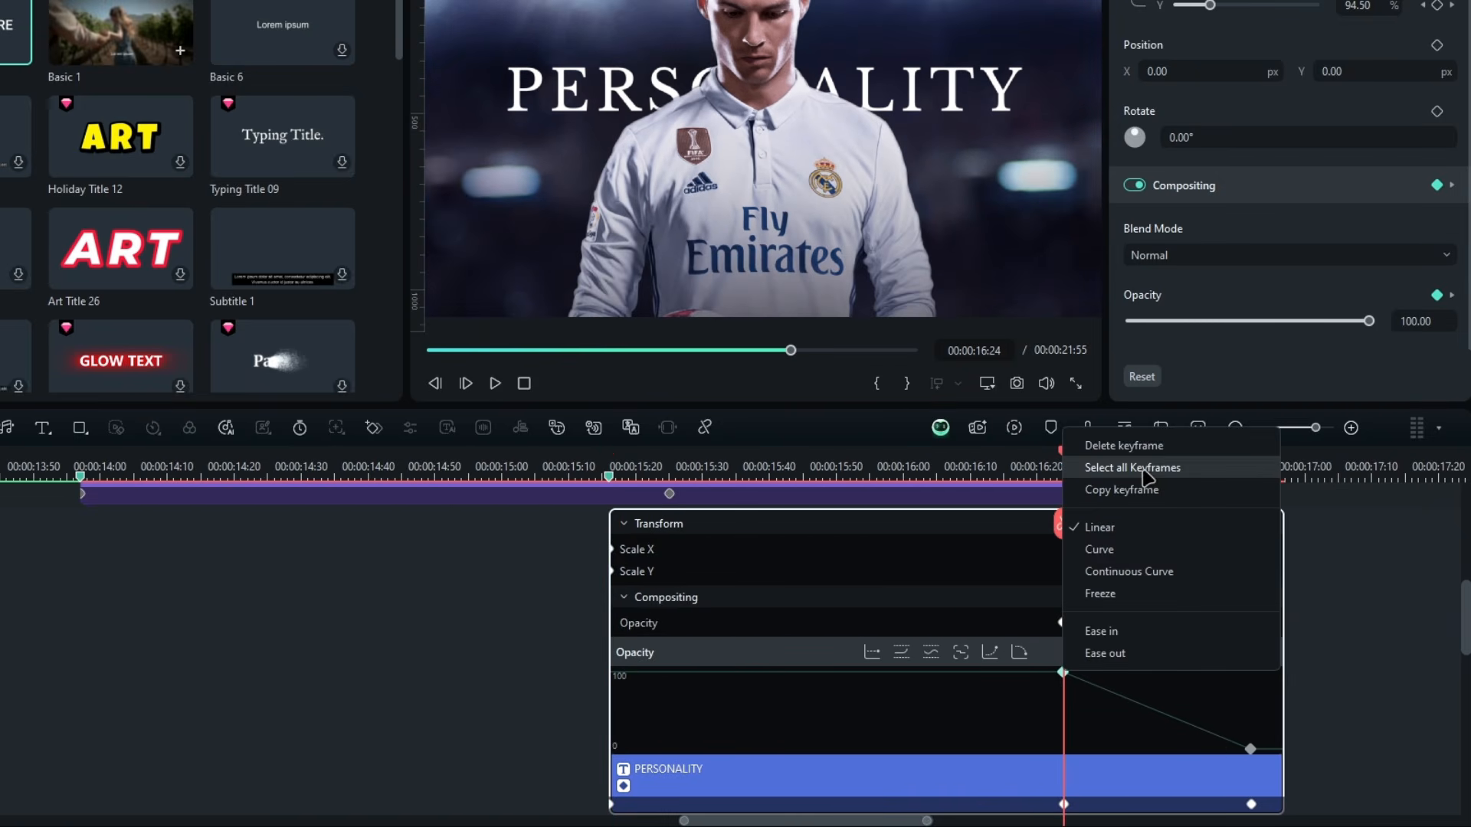
{"action": "left_click", "coordinate": [1126, 468]}
{"action": "left_click", "coordinate": [624, 785]}
{"action": "left_click_drag", "start_coordinate": [971, 603], "coordinate": [751, 657]}
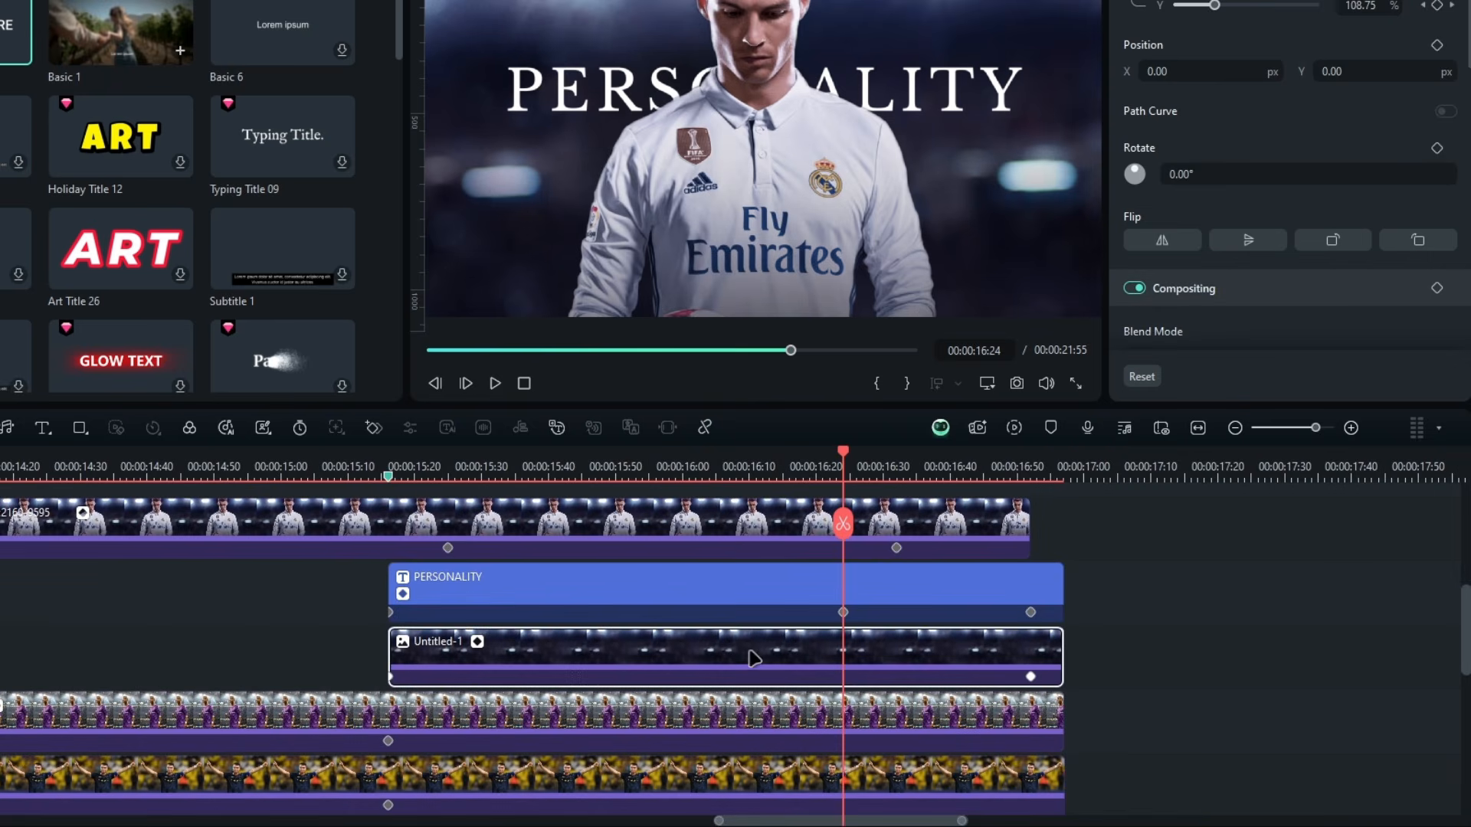
Apply Ease out to all scale keyframes of the Untitled-1 background clip and collapse its keyframe graph
{"action": "left_click", "coordinate": [478, 644]}
{"action": "left_click_drag", "start_coordinate": [570, 705], "coordinate": [536, 621]}
{"action": "right_click", "coordinate": [991, 695]}
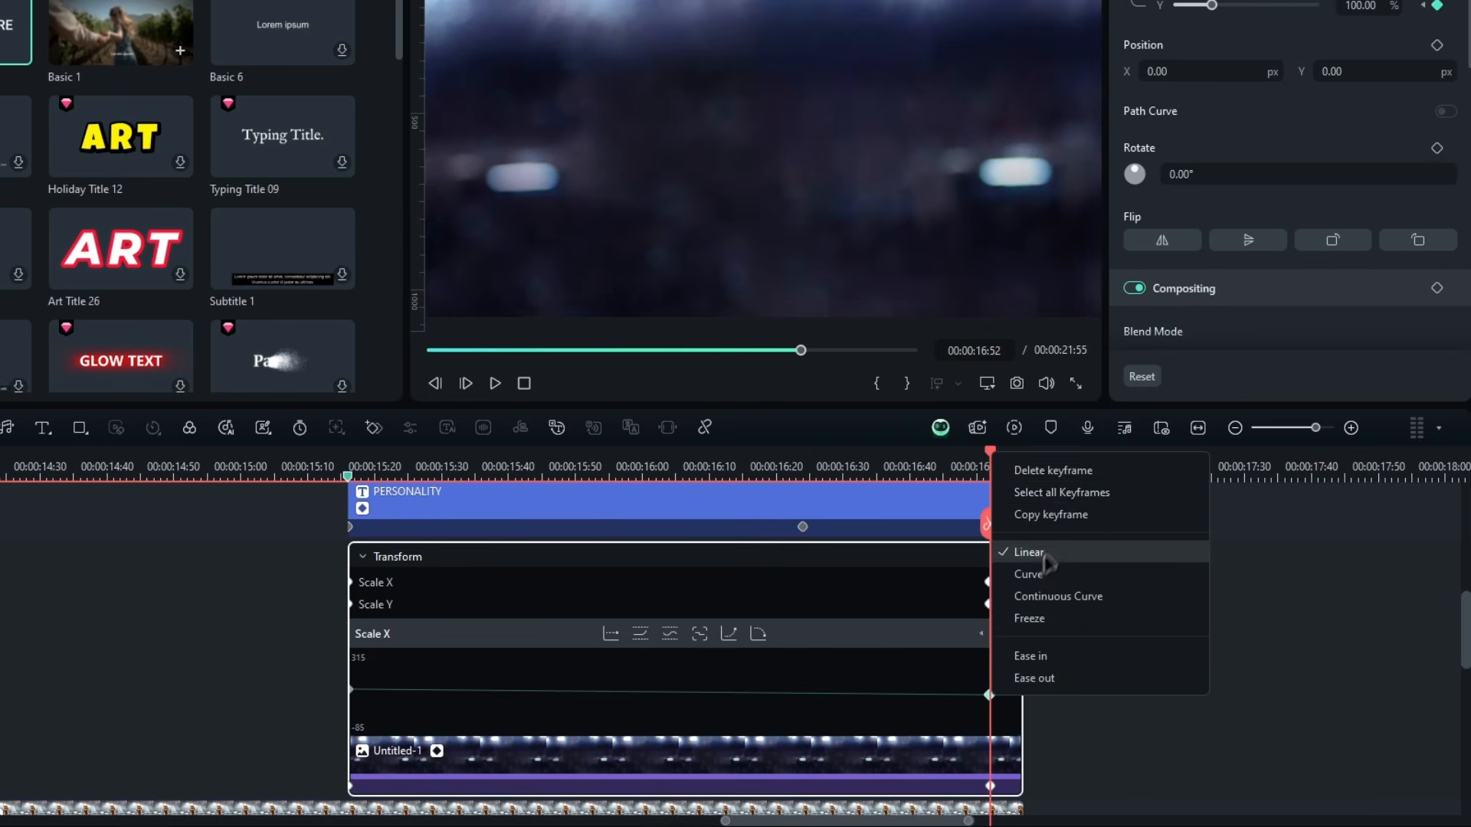
{"action": "left_click", "coordinate": [1027, 500]}
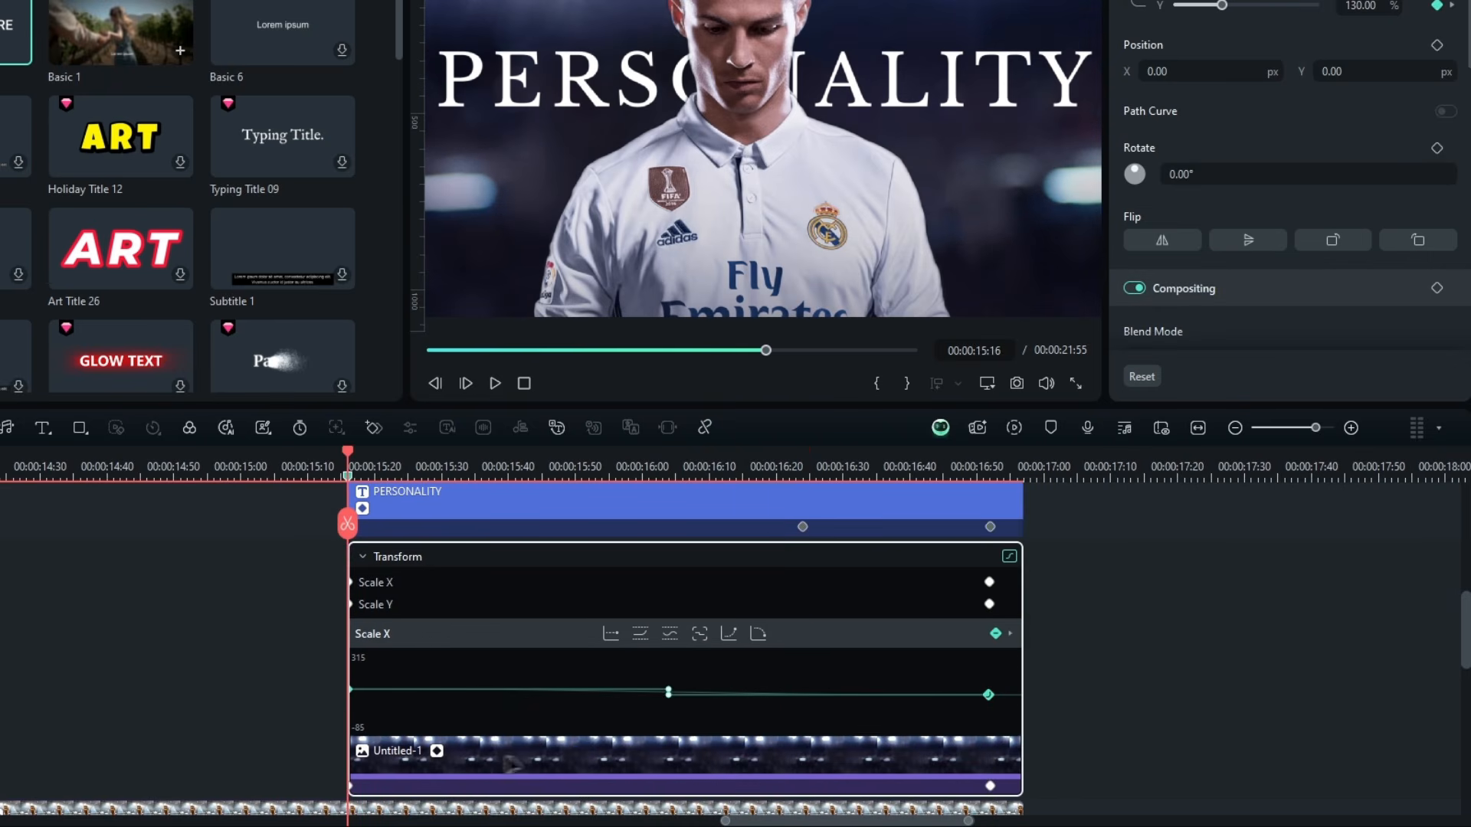
{"action": "left_click", "coordinate": [437, 750]}
{"action": "scroll", "coordinate": [842, 644], "scroll_direction": "up", "scroll_amount": 2}
{"action": "scroll", "coordinate": [888, 655], "scroll_direction": "down", "scroll_amount": 2}
{"action": "left_click_drag", "start_coordinate": [879, 619], "coordinate": [984, 645]}
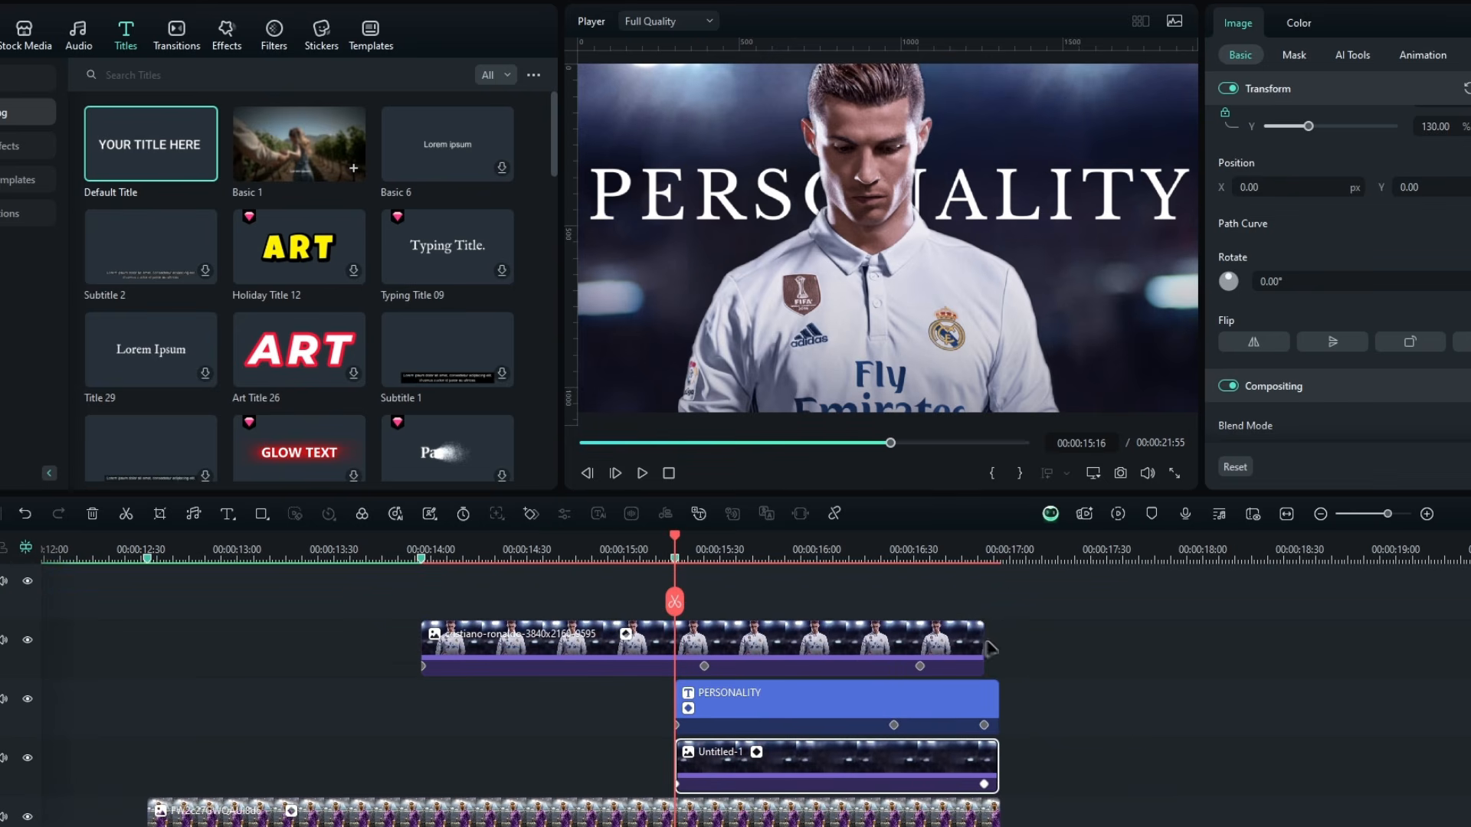
Preview the white-jersey and PERSONALITY title animation by playing and scrubbing through that section
{"action": "key", "text": "space"}
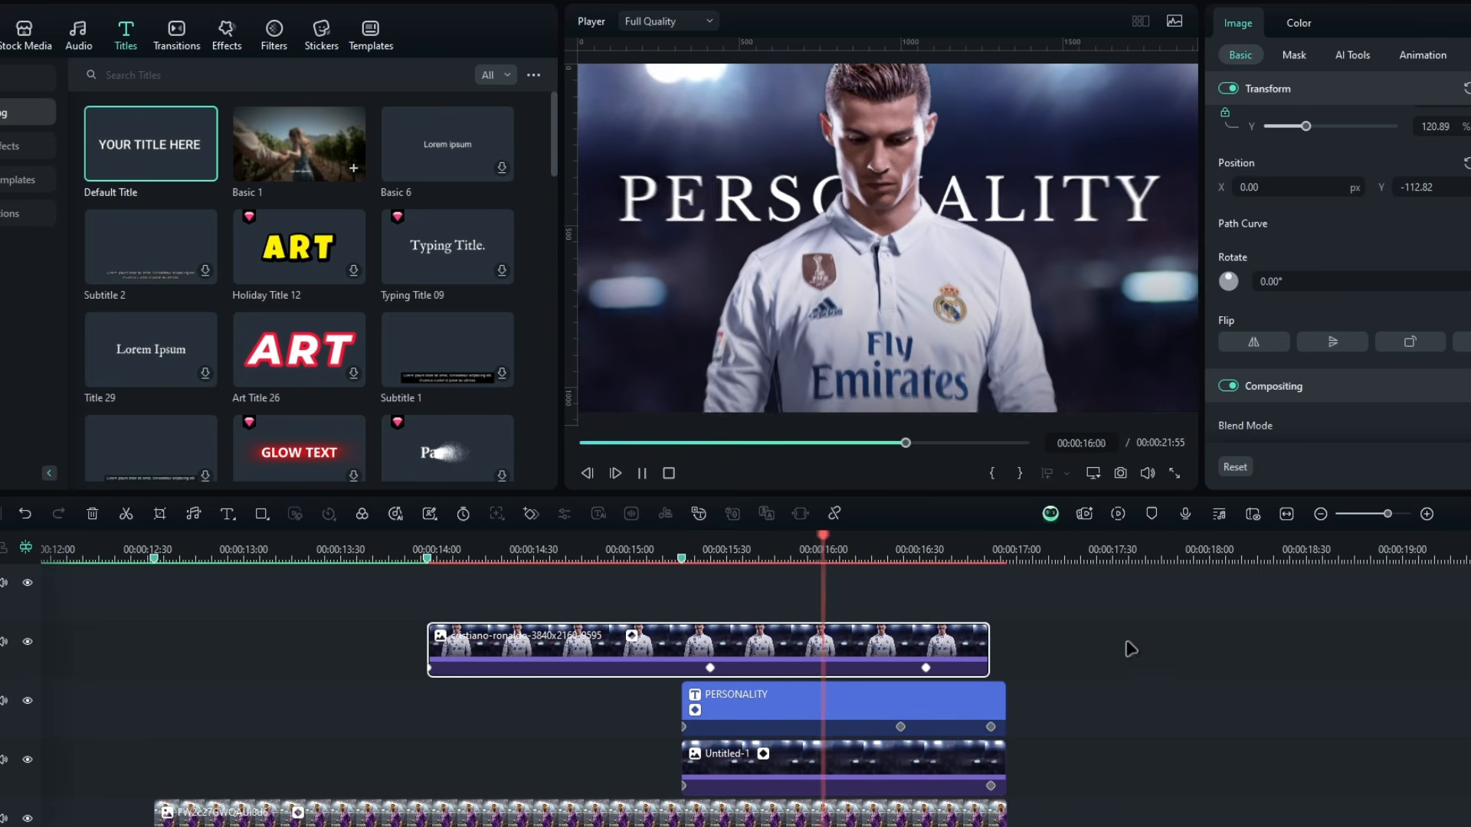
{"action": "left_click", "coordinate": [812, 559]}
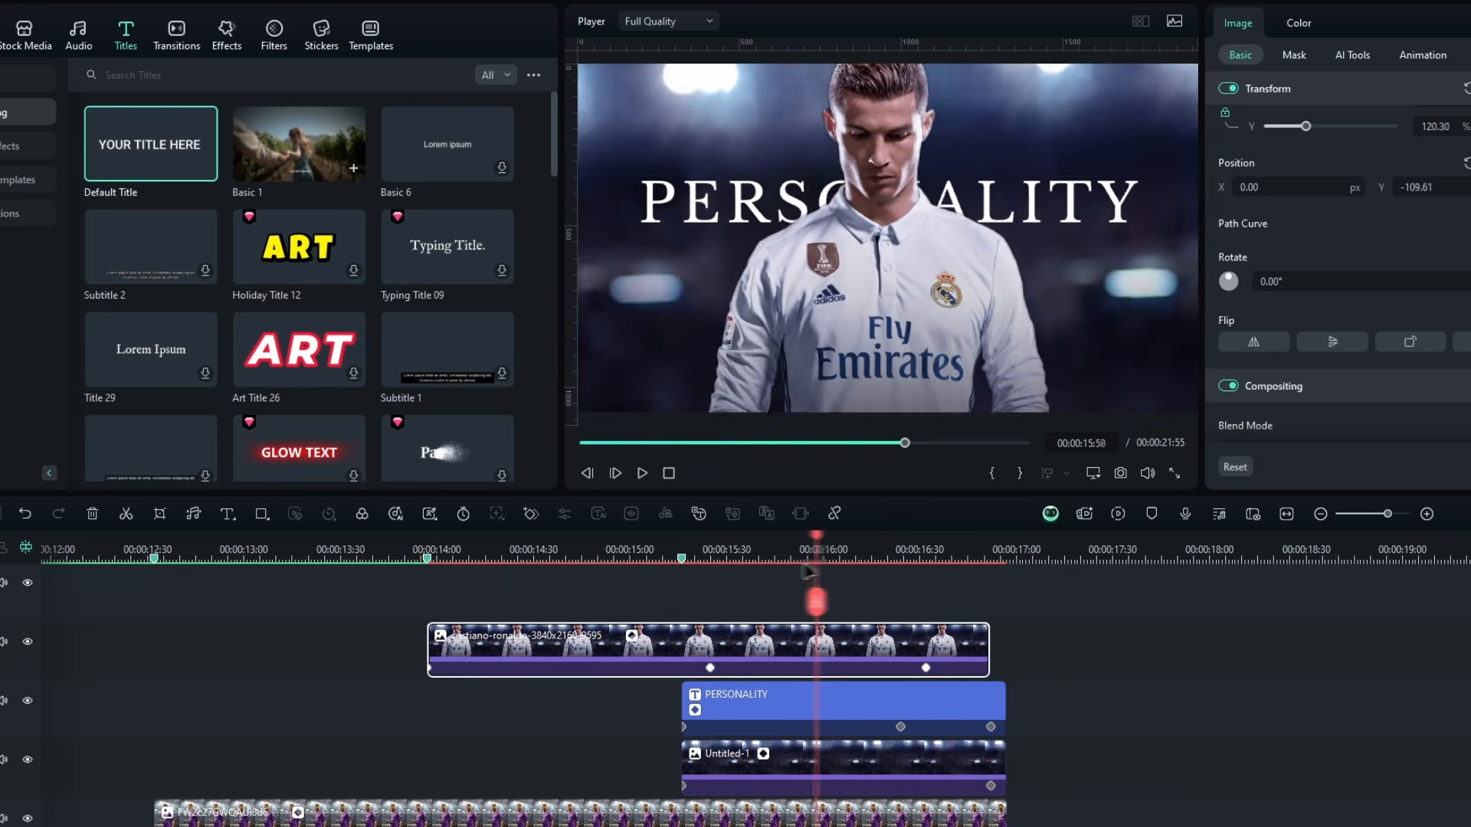
{"action": "left_click_drag", "start_coordinate": [809, 571], "coordinate": [389, 602]}
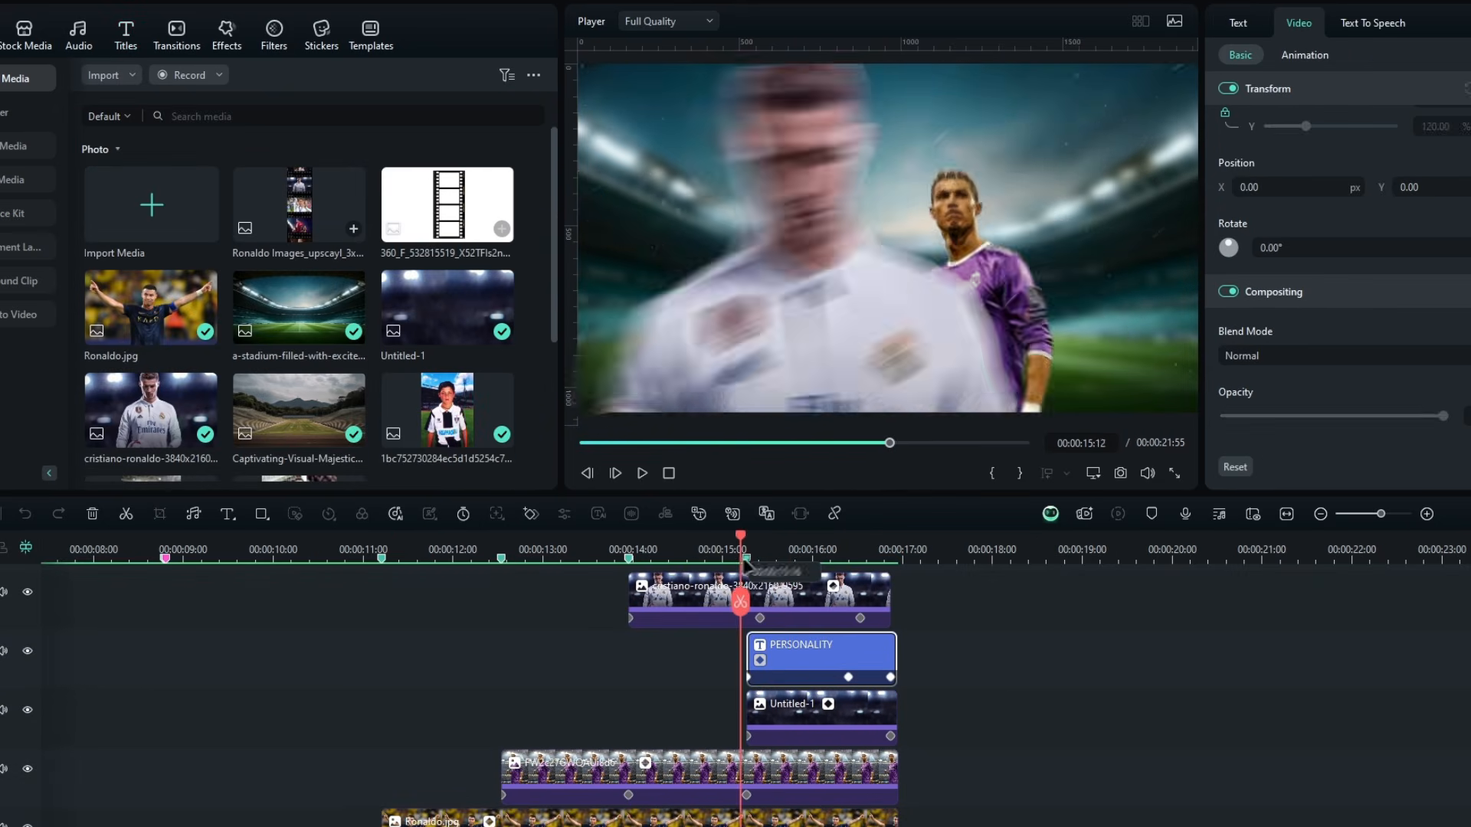
{"action": "left_click_drag", "start_coordinate": [739, 602], "coordinate": [789, 601]}
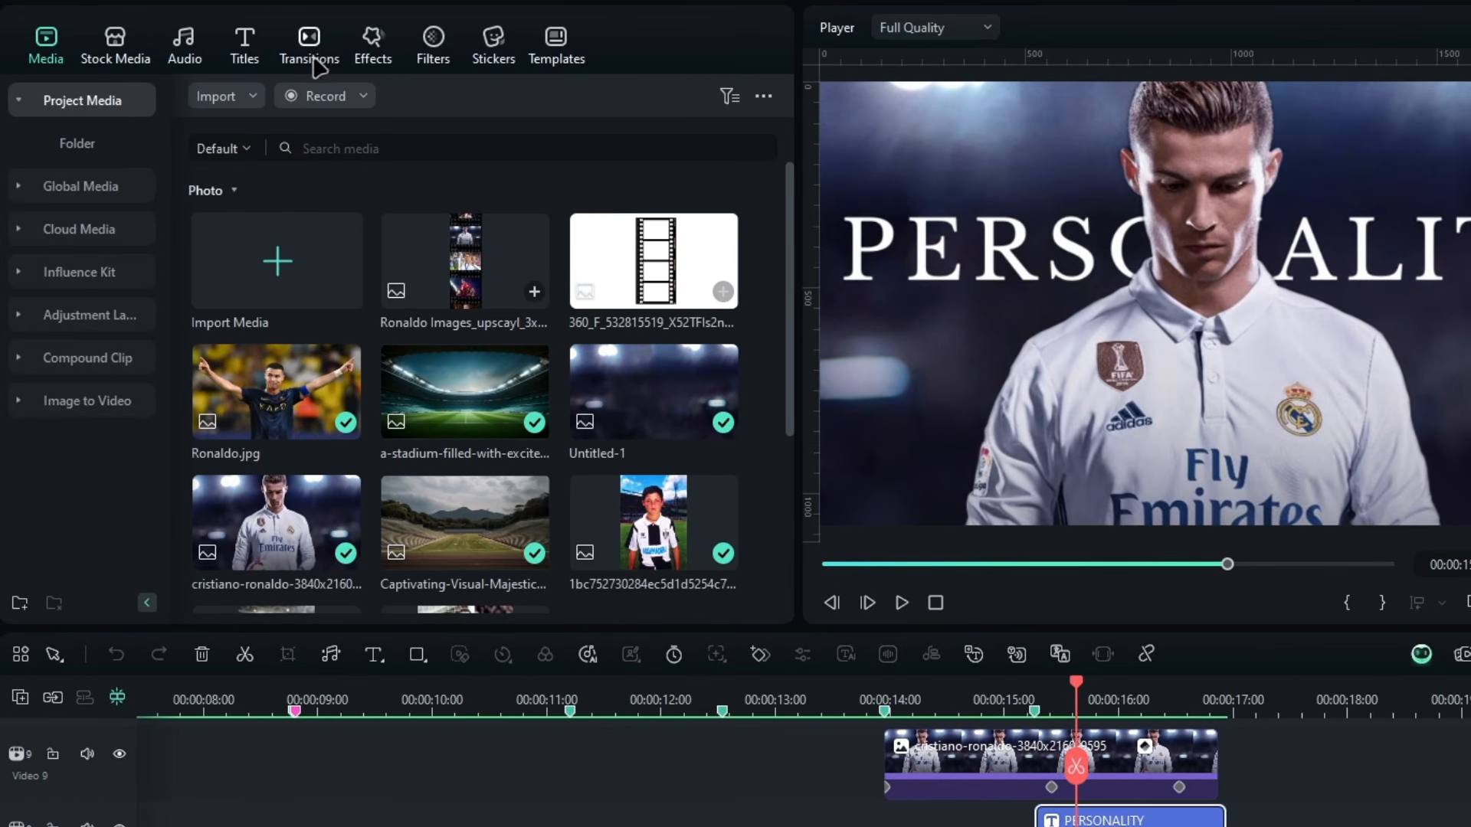
Add the downloaded Brush And Ink Transition 34 to the start of the Untitled-1 background with a duration of 00:00:01:00
{"action": "left_click", "coordinate": [174, 45]}
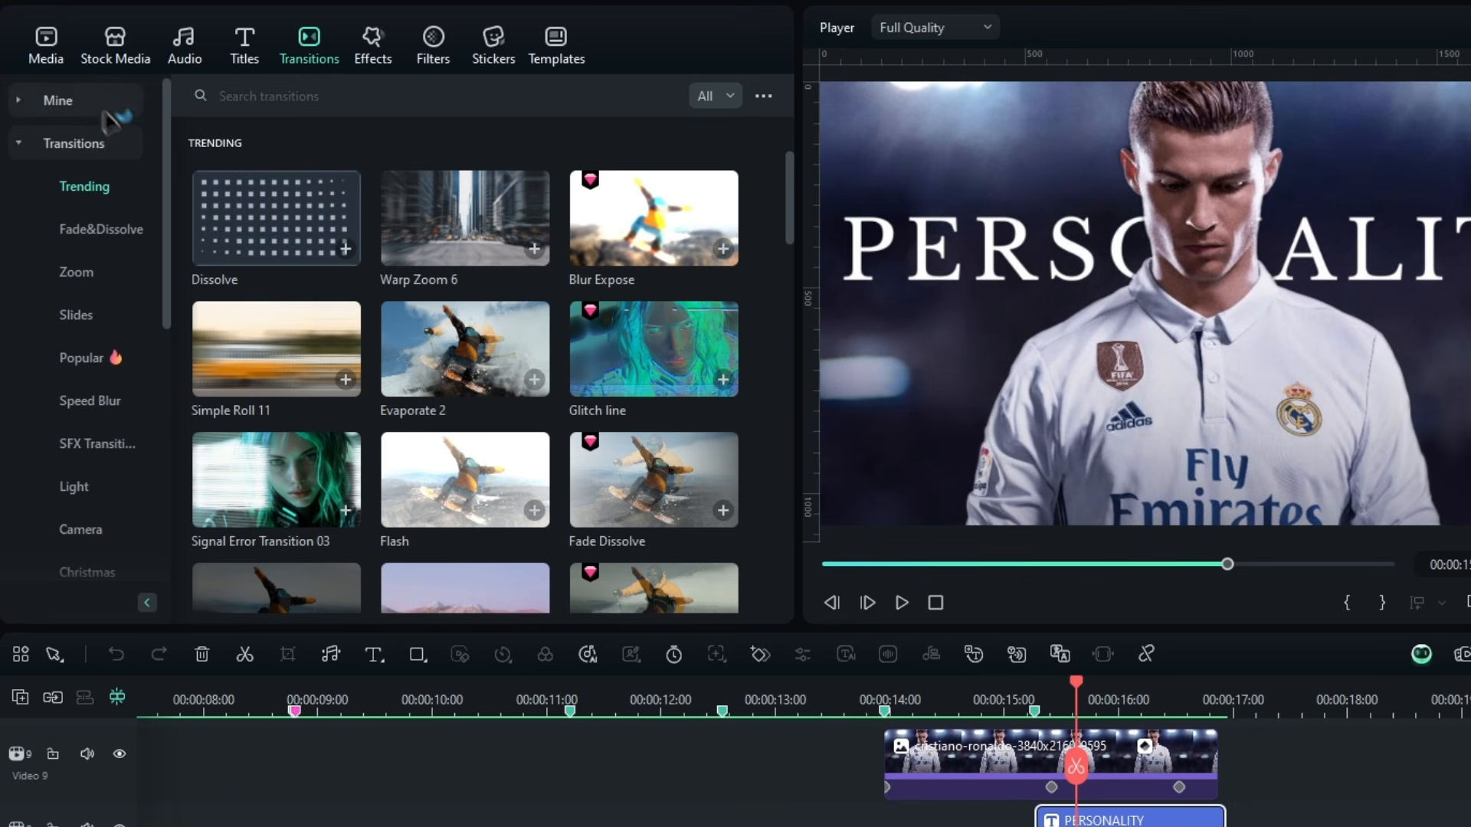
{"action": "left_click", "coordinate": [76, 101]}
{"action": "left_click", "coordinate": [91, 186]}
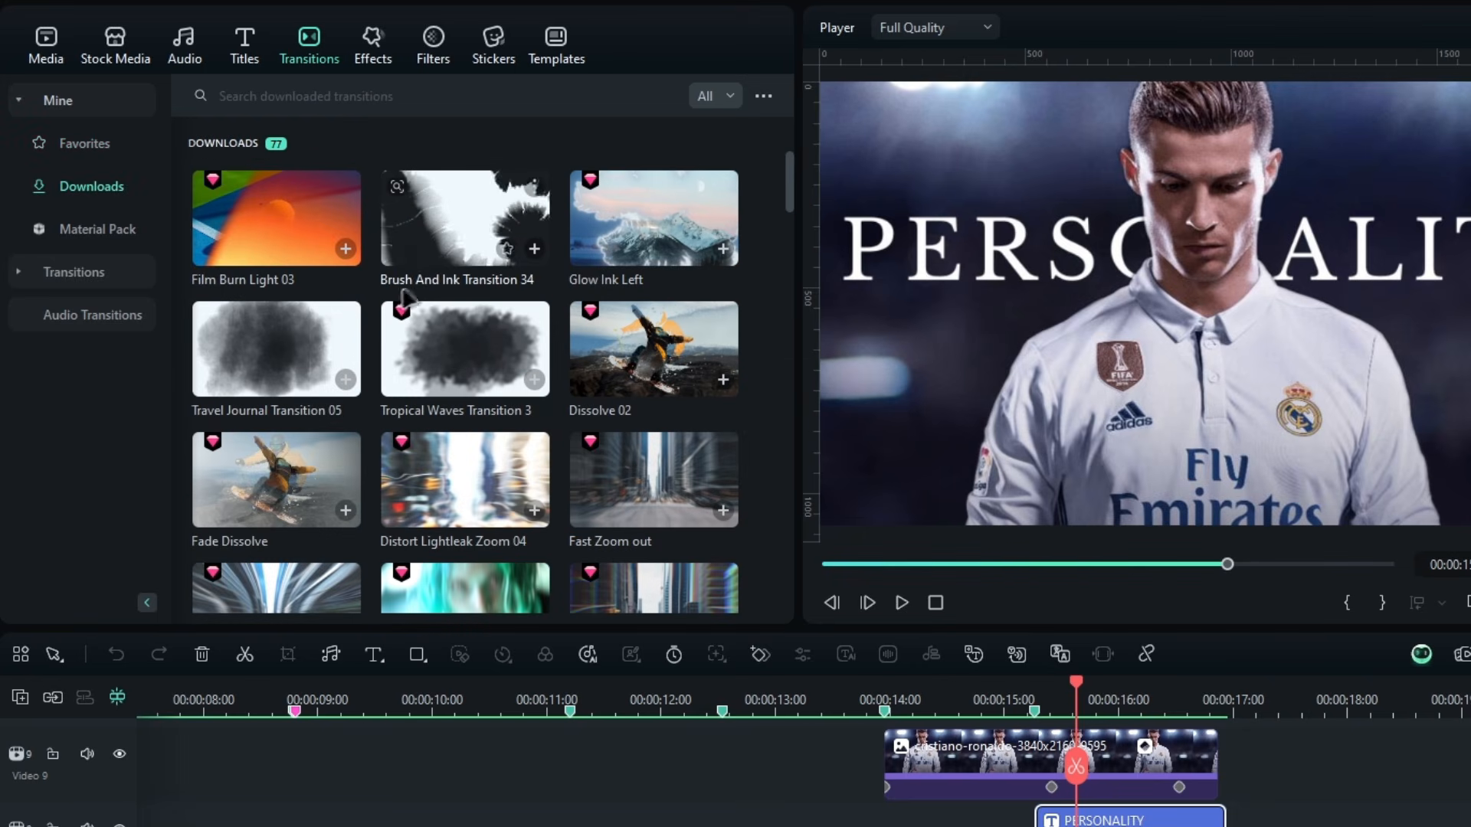
{"action": "mouse_move", "coordinate": [401, 285]}
{"action": "left_mouse_down"}
{"action": "mouse_move", "coordinate": [870, 705]}
{"action": "mouse_move", "coordinate": [724, 660]}
{"action": "left_mouse_up"}
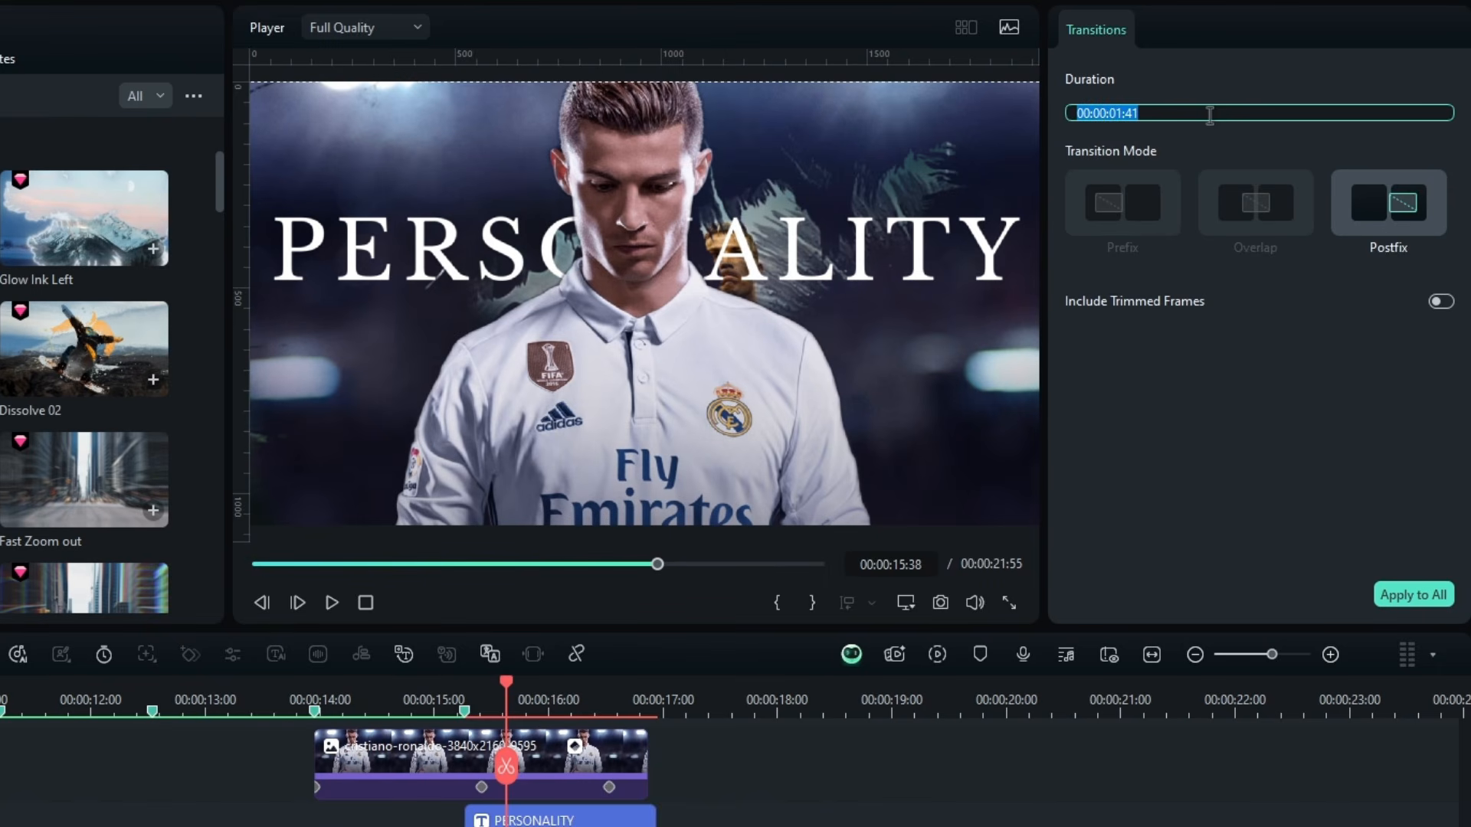
{"action": "key", "text": "Return"}
Add Brush And Ink Transition 34 to the start of the PERSONALITY title with a duration of 00:00:01:00
{"action": "mouse_move", "coordinate": [482, 279]}
{"action": "left_mouse_down"}
{"action": "mouse_move", "coordinate": [713, 354]}
{"action": "mouse_move", "coordinate": [757, 593]}
{"action": "left_mouse_up"}
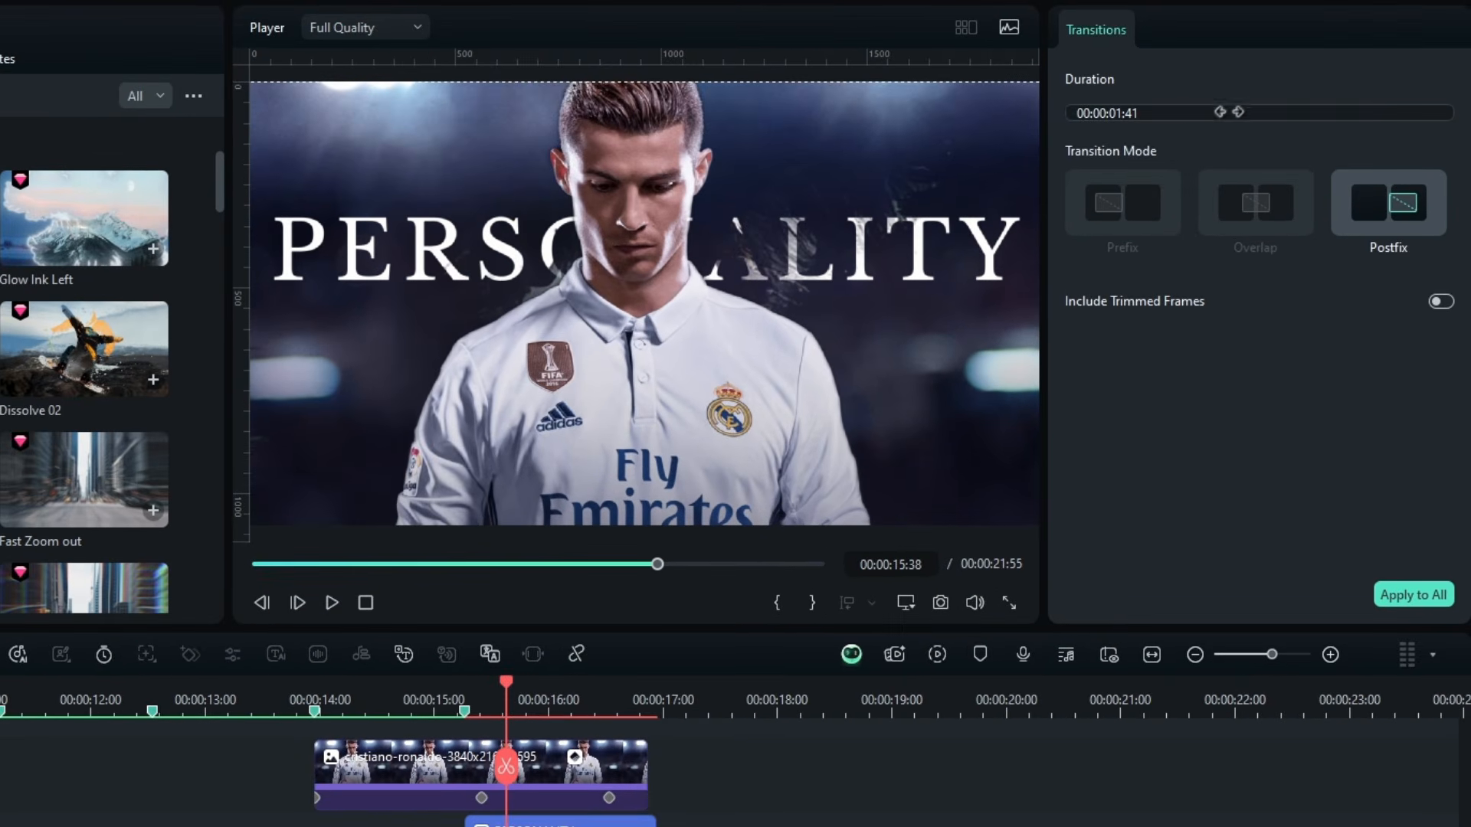
{"action": "key", "text": "Return"}
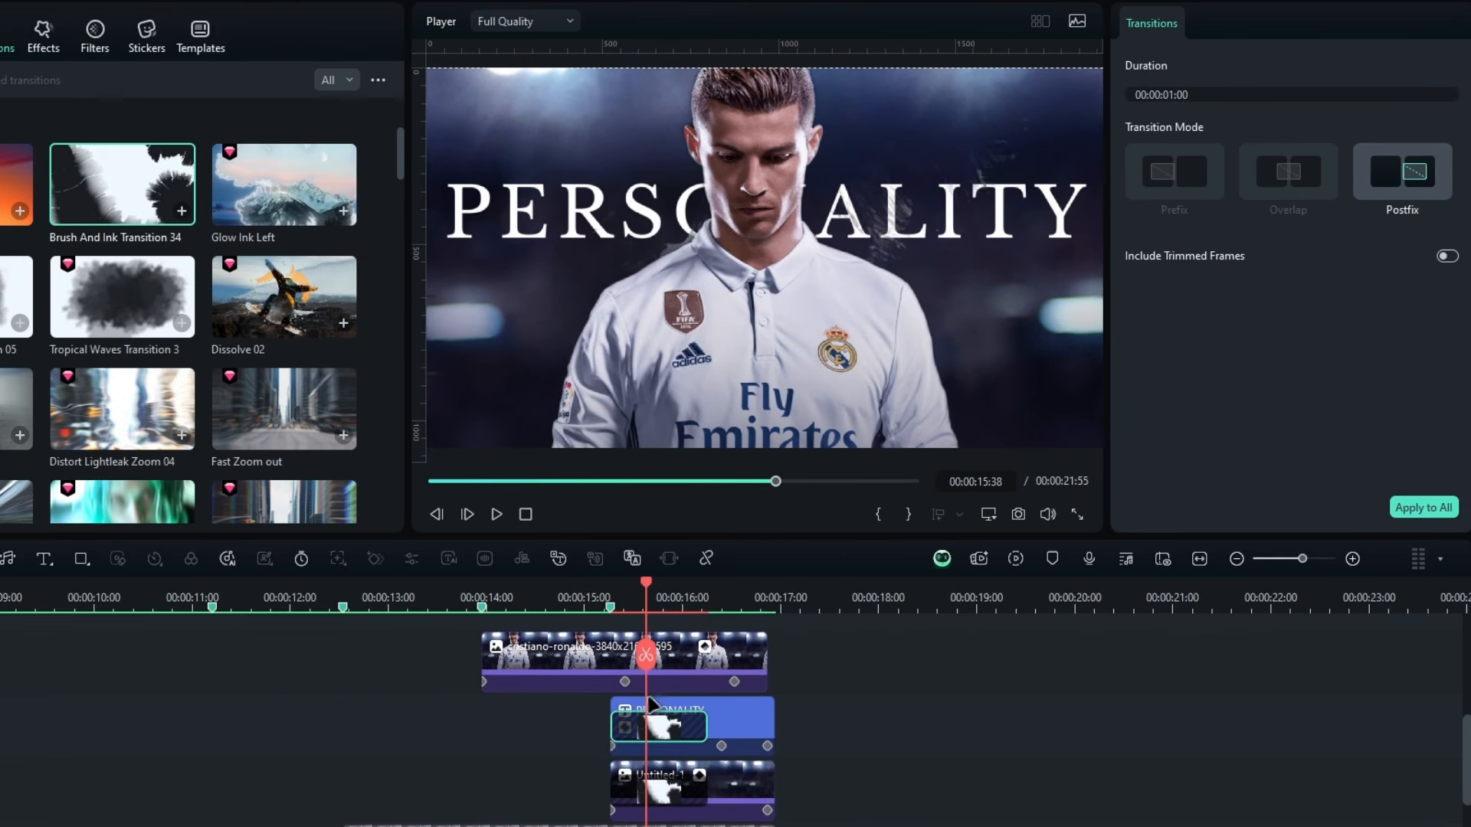
{"action": "left_click_drag", "start_coordinate": [646, 602], "coordinate": [536, 734]}
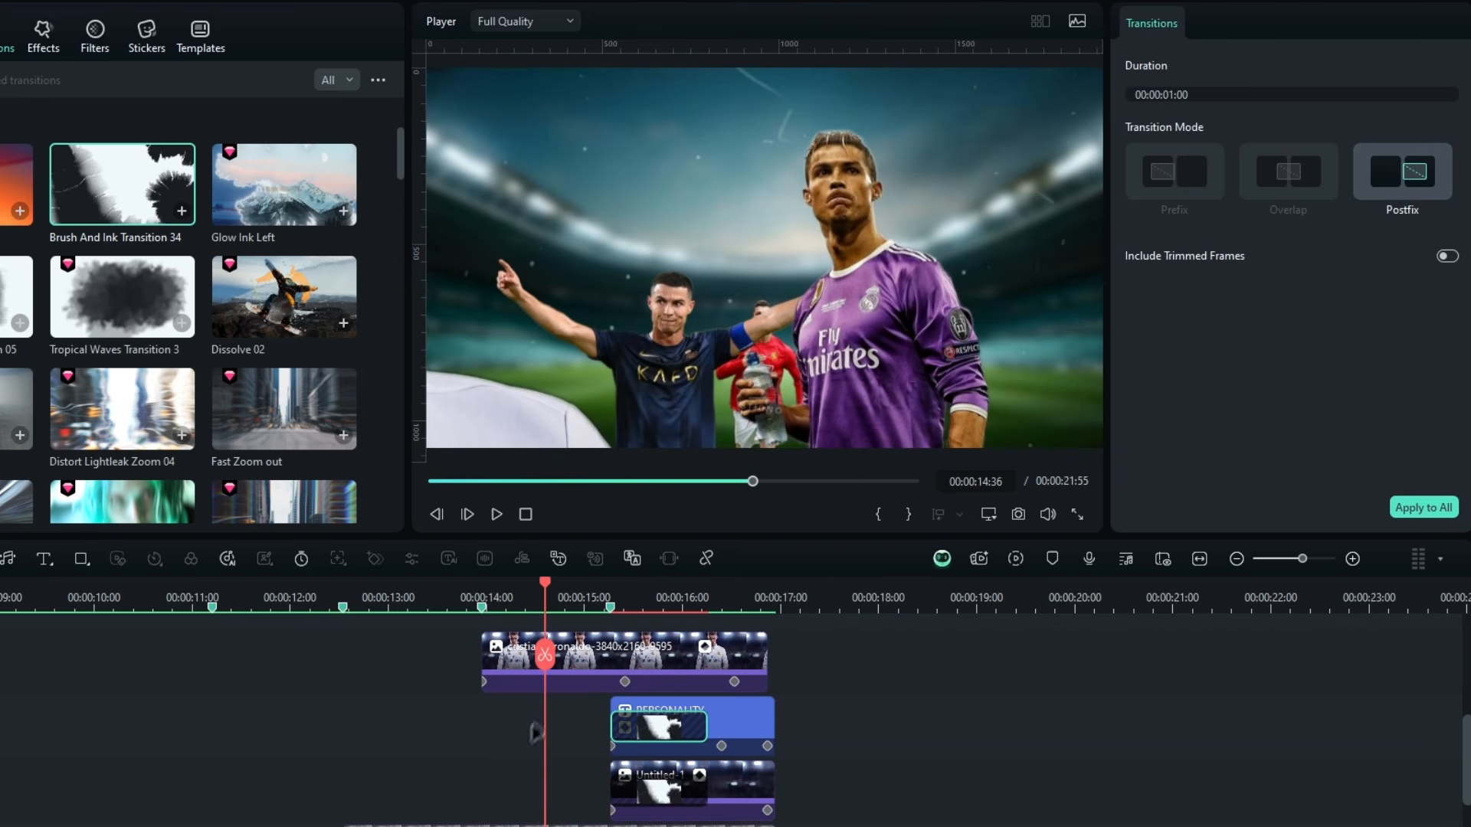
Find the Mild video effect in the effects library and apply it to the Ronaldo.jpg clip
{"action": "scroll", "coordinate": [535, 731], "scroll_direction": "down", "scroll_amount": 1}
{"action": "scroll", "coordinate": [536, 732], "scroll_direction": "left", "scroll_amount": 1}
{"action": "left_click_drag", "start_coordinate": [613, 594], "coordinate": [286, 728]}
{"action": "scroll", "coordinate": [338, 807], "scroll_direction": "down", "scroll_amount": 2}
{"action": "scroll", "coordinate": [338, 807], "scroll_direction": "left", "scroll_amount": 2}
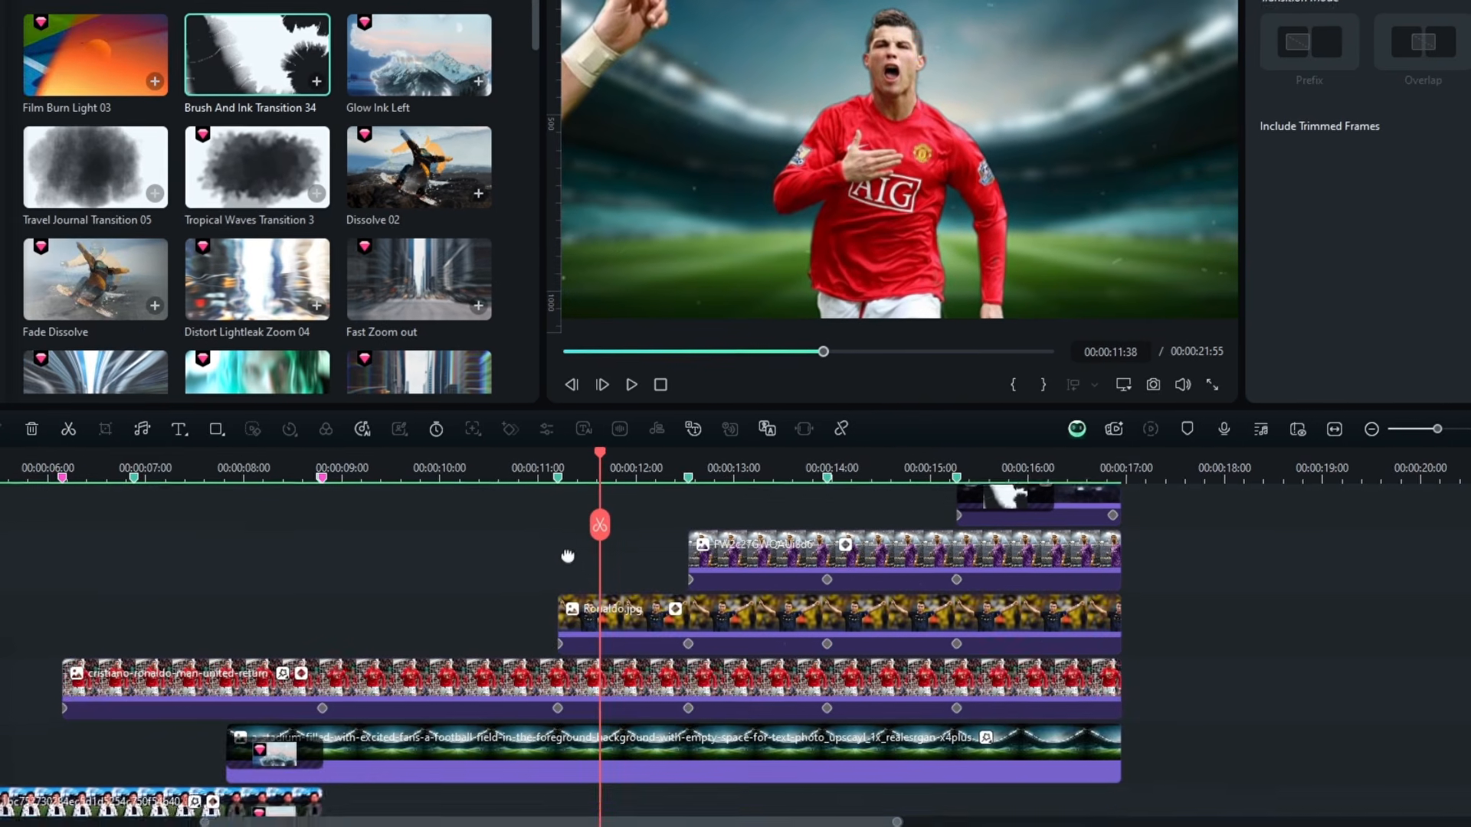
{"action": "scroll", "coordinate": [430, 690], "scroll_direction": "up", "scroll_amount": 1}
{"action": "left_click", "coordinate": [465, 777]}
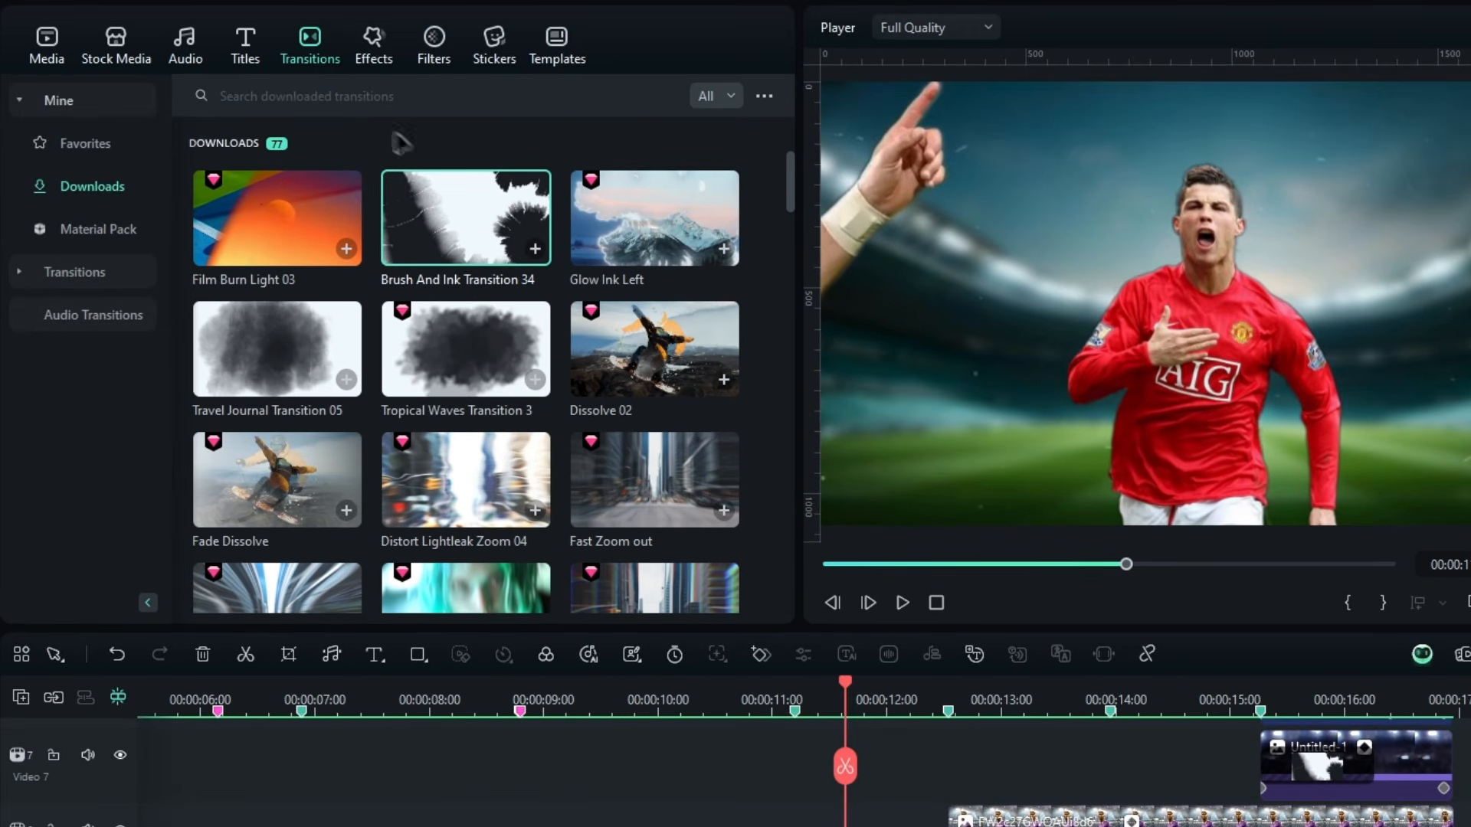
{"action": "left_click", "coordinate": [370, 46]}
{"action": "left_click", "coordinate": [330, 97]}
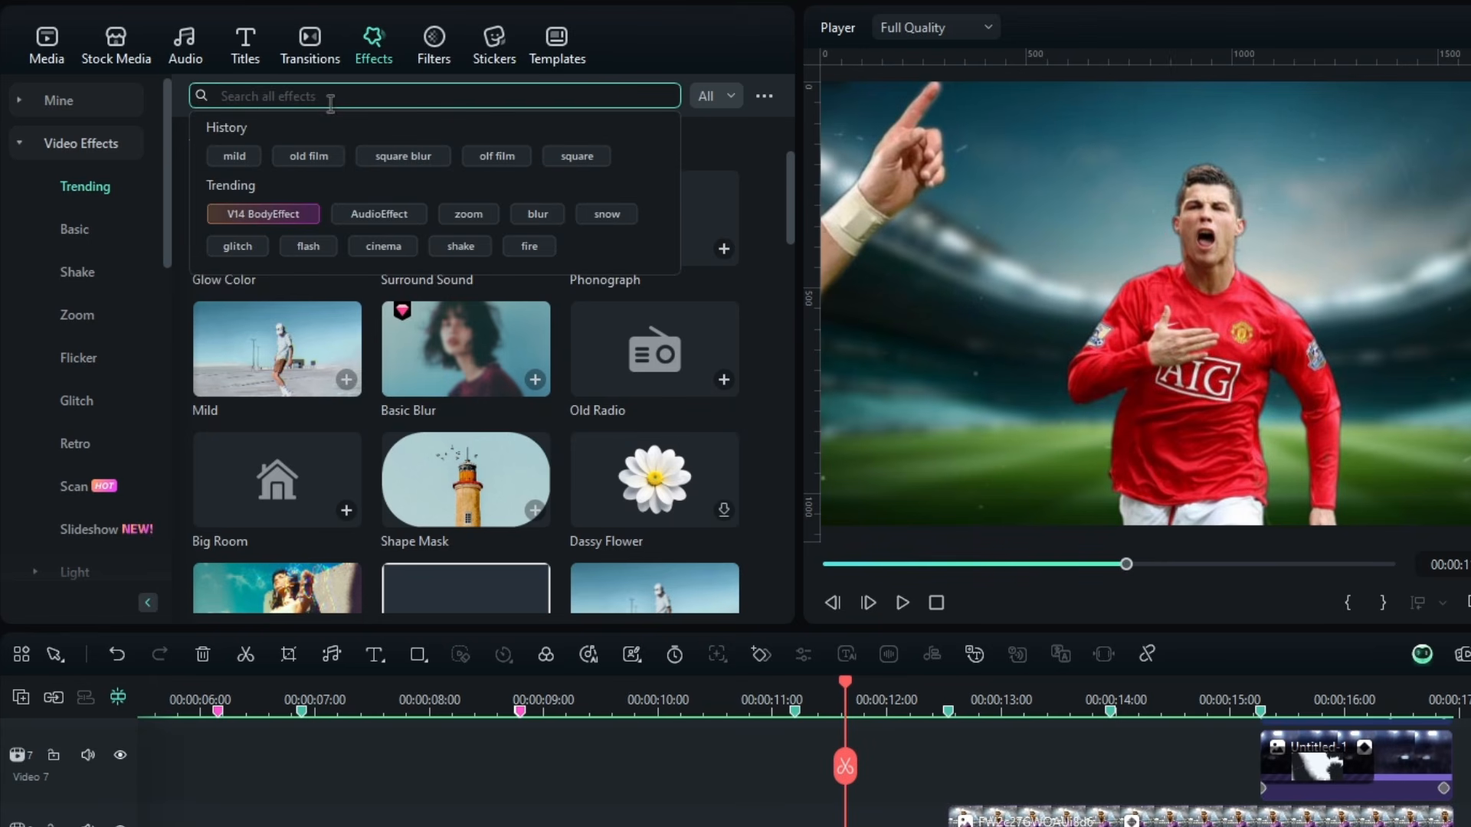
{"action": "type", "text": "mild"}
{"action": "key", "text": "Return"}
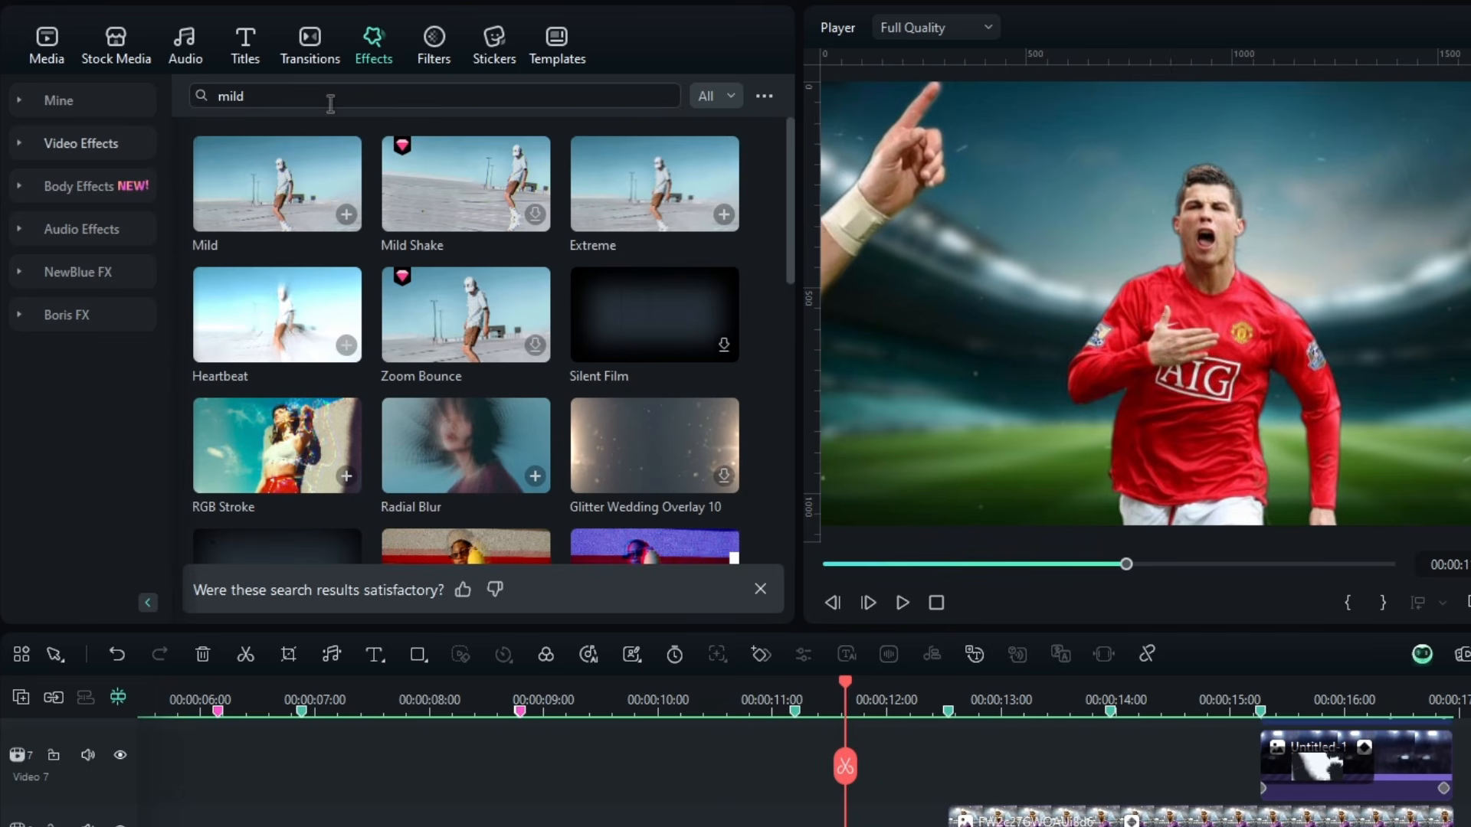
{"action": "left_click_drag", "start_coordinate": [293, 186], "coordinate": [689, 651]}
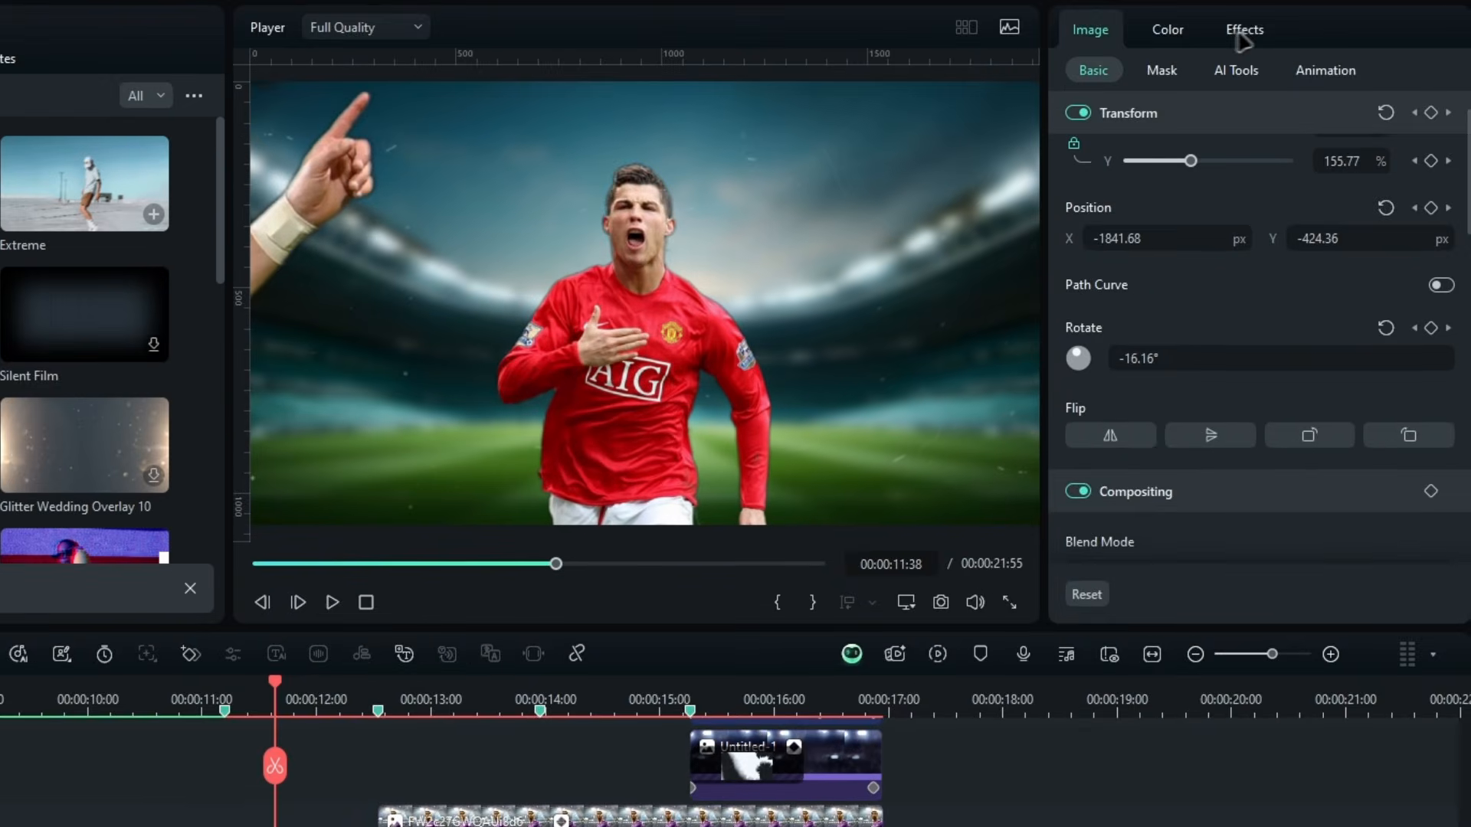
Set the Mild effect's frequency on the Ronaldo.jpg clip to 1.5 and turn off RGB Separate
{"action": "left_click", "coordinate": [1238, 35]}
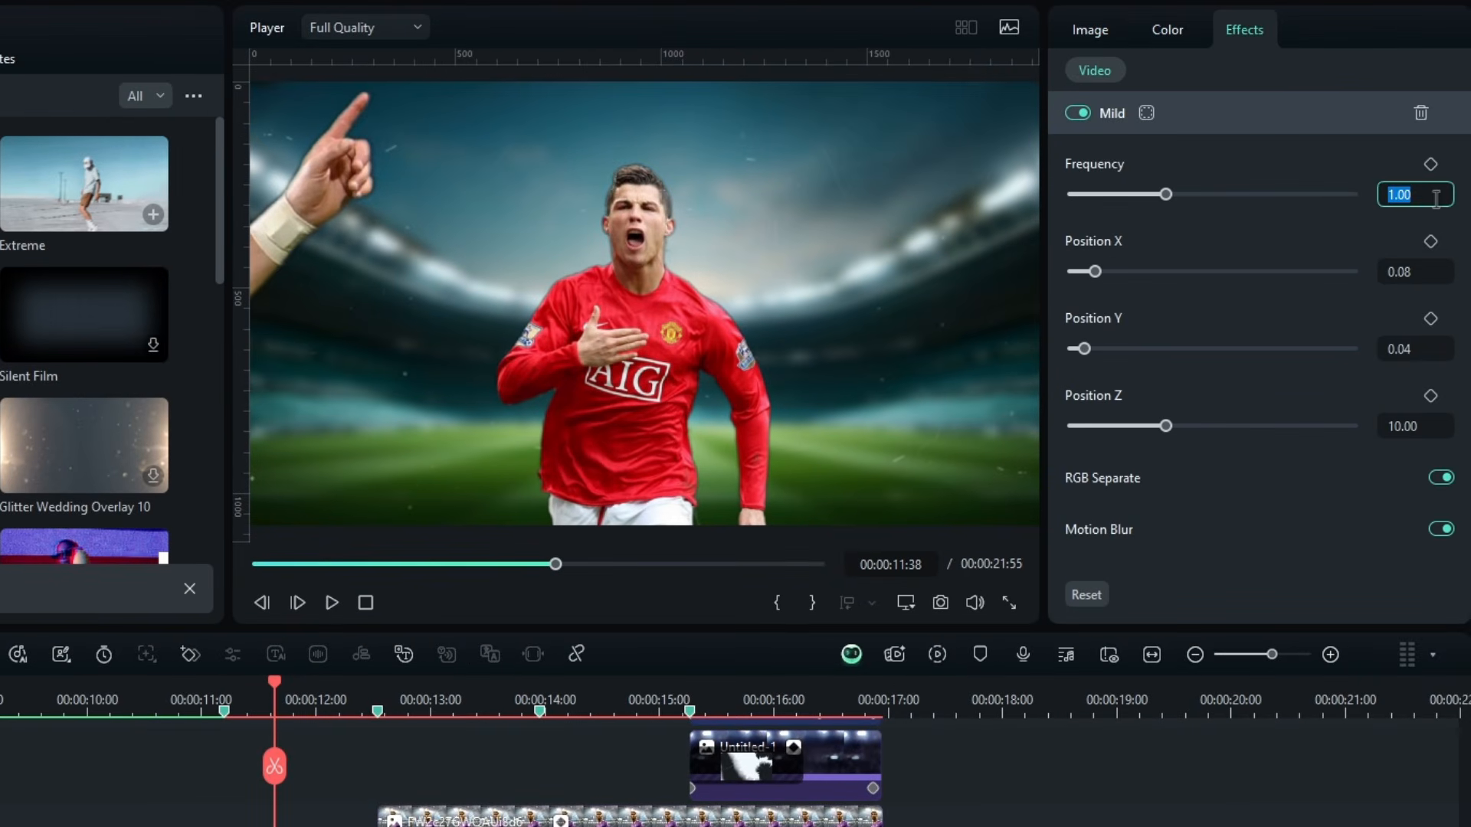
{"action": "left_click", "coordinate": [1436, 198]}
{"action": "type", "text": "1.5"}
{"action": "left_click", "coordinate": [1440, 481]}
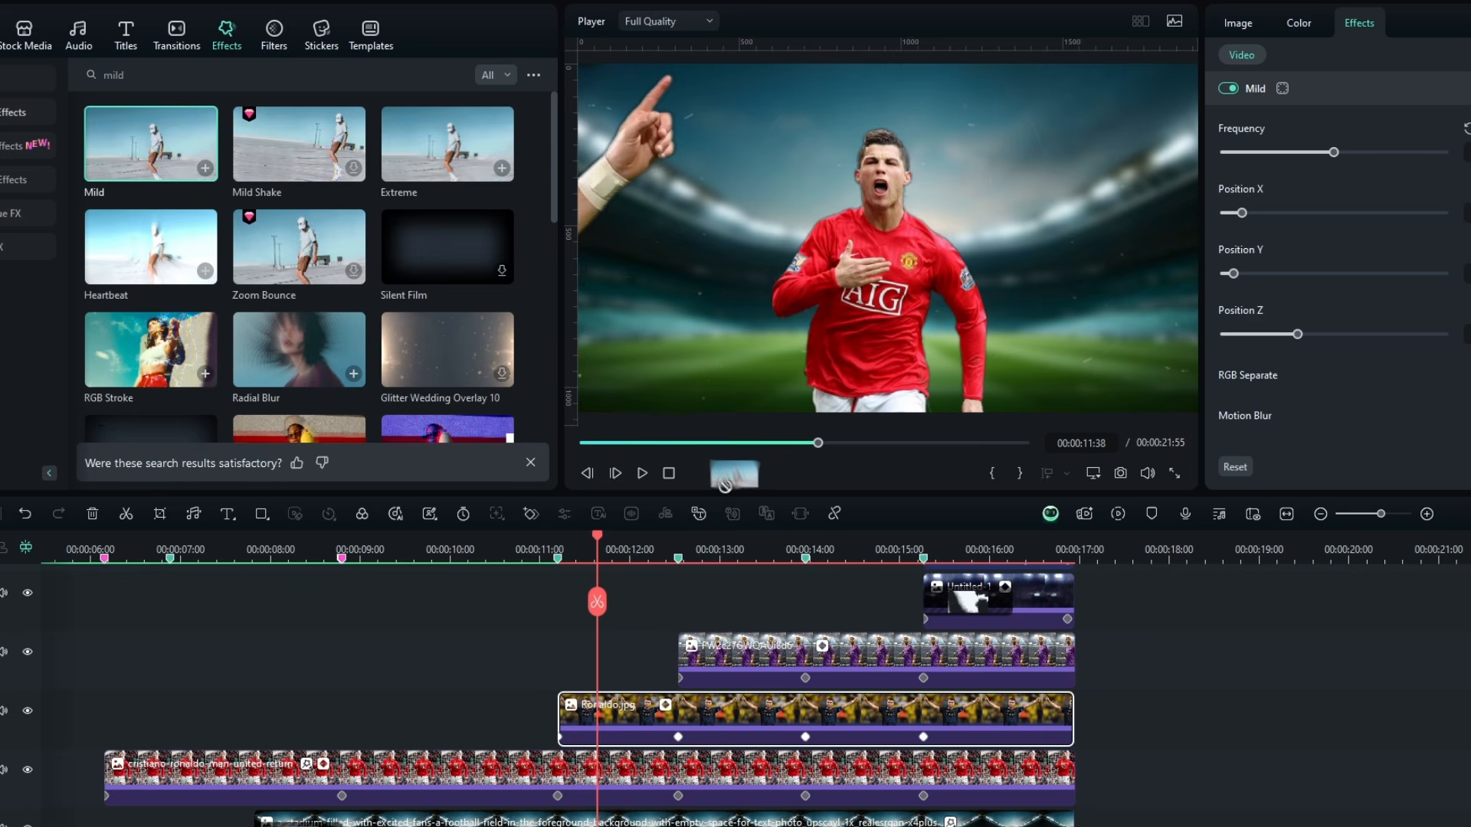
Add the Mild effect to the purple-jersey clip with a frequency of 1.5 and RGB Separate off
{"action": "left_click_drag", "start_coordinate": [723, 484], "coordinate": [752, 672]}
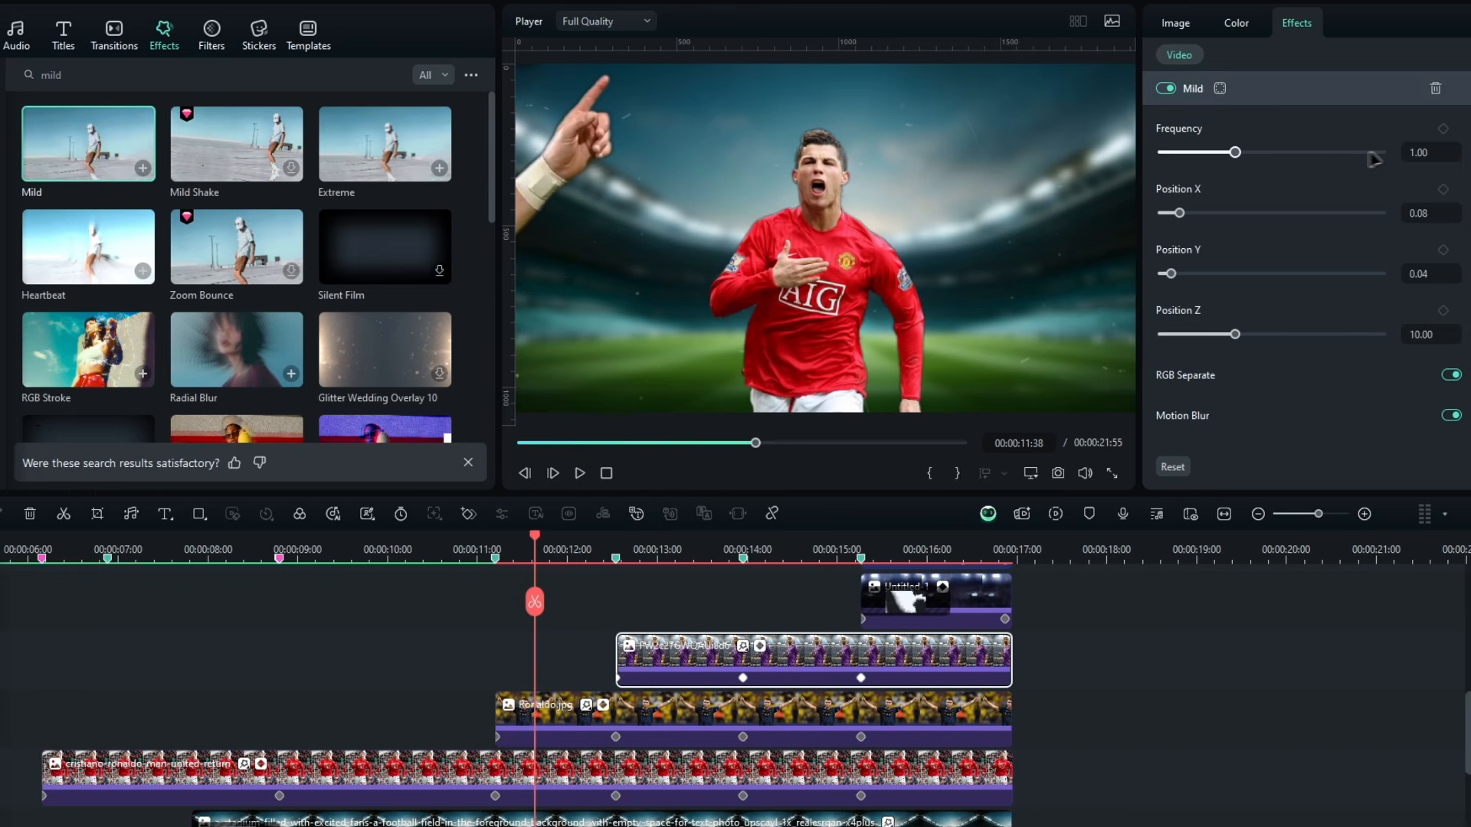
{"action": "left_click", "coordinate": [1421, 153]}
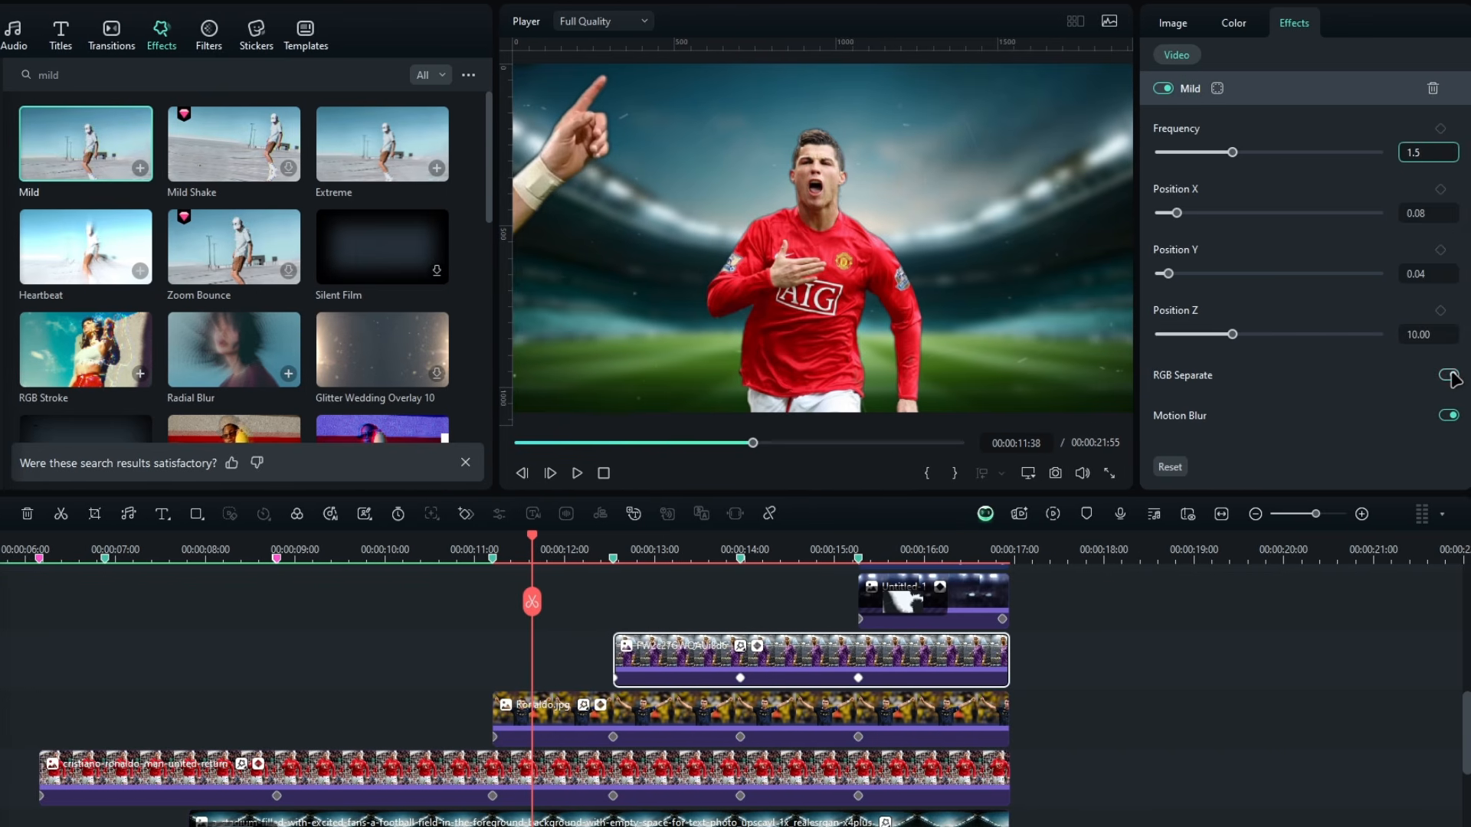
{"action": "key", "text": "Return"}
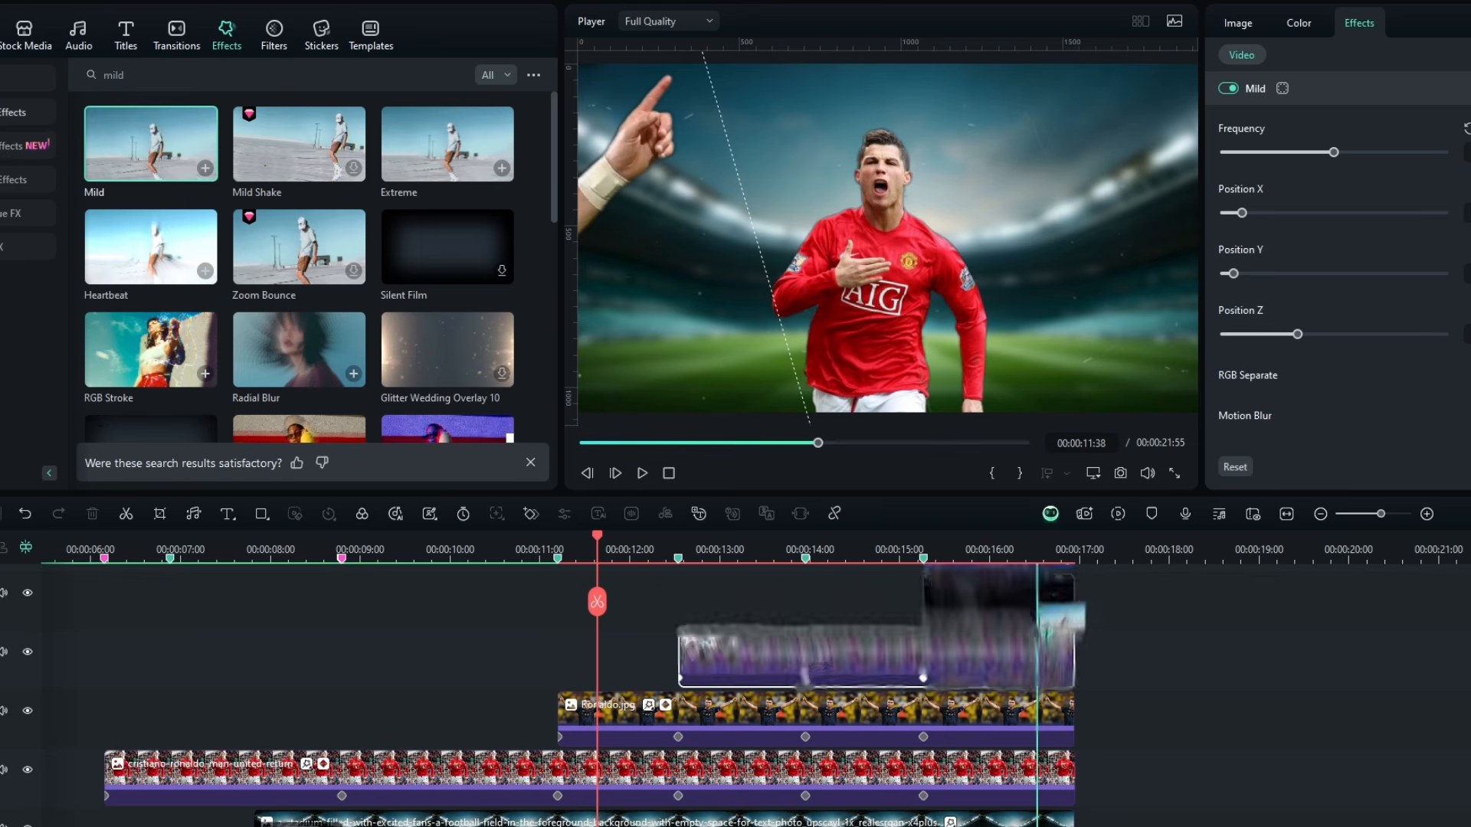
Add the Mild effect to the Untitled-1 background clip with a frequency of 1 and RGB Separate off
{"action": "left_click_drag", "start_coordinate": [1046, 634], "coordinate": [1044, 611]}
{"action": "scroll", "coordinate": [1146, 640], "scroll_direction": "up", "scroll_amount": 1}
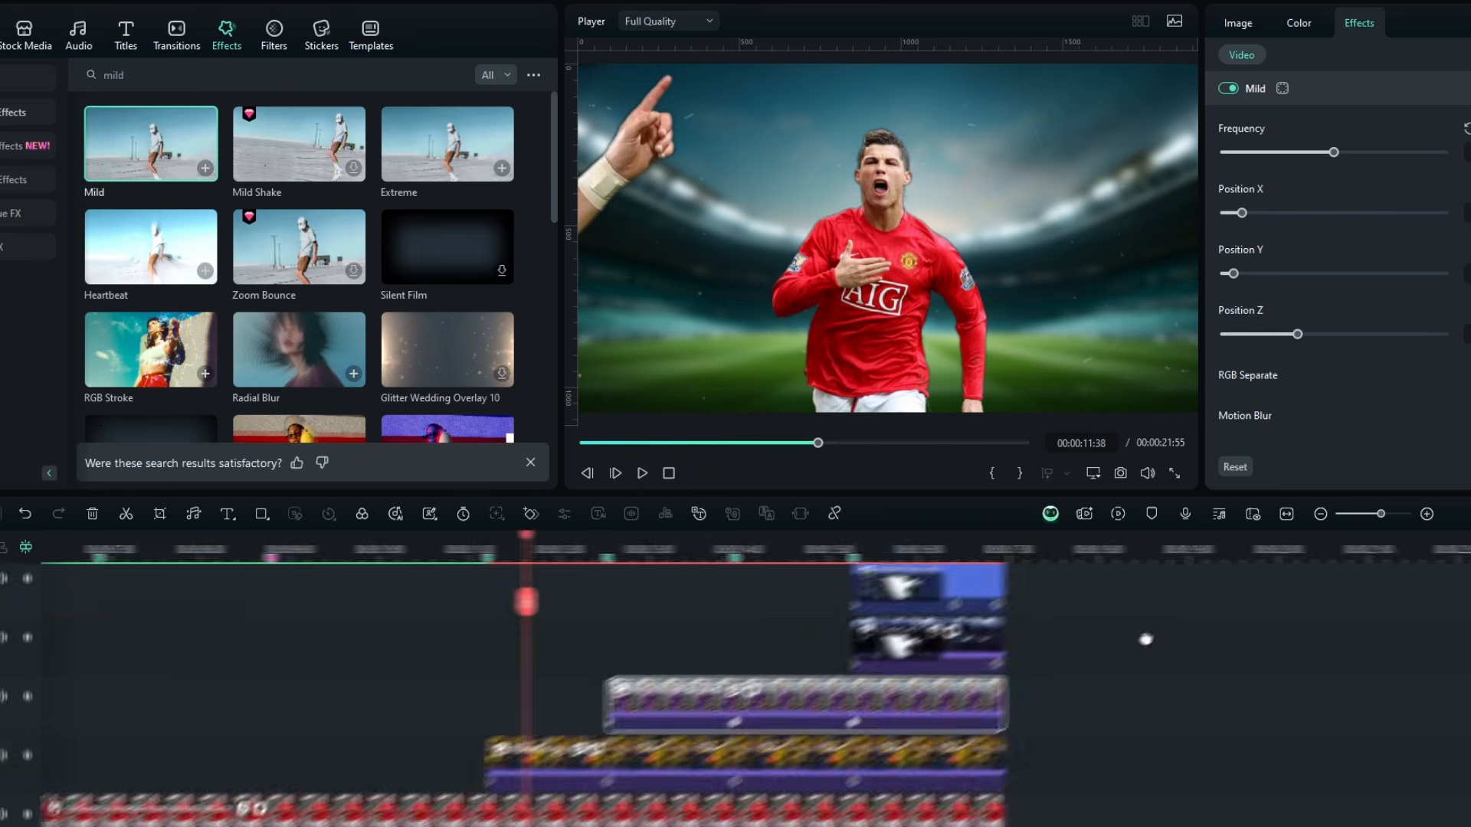
{"action": "left_click", "coordinate": [977, 647]}
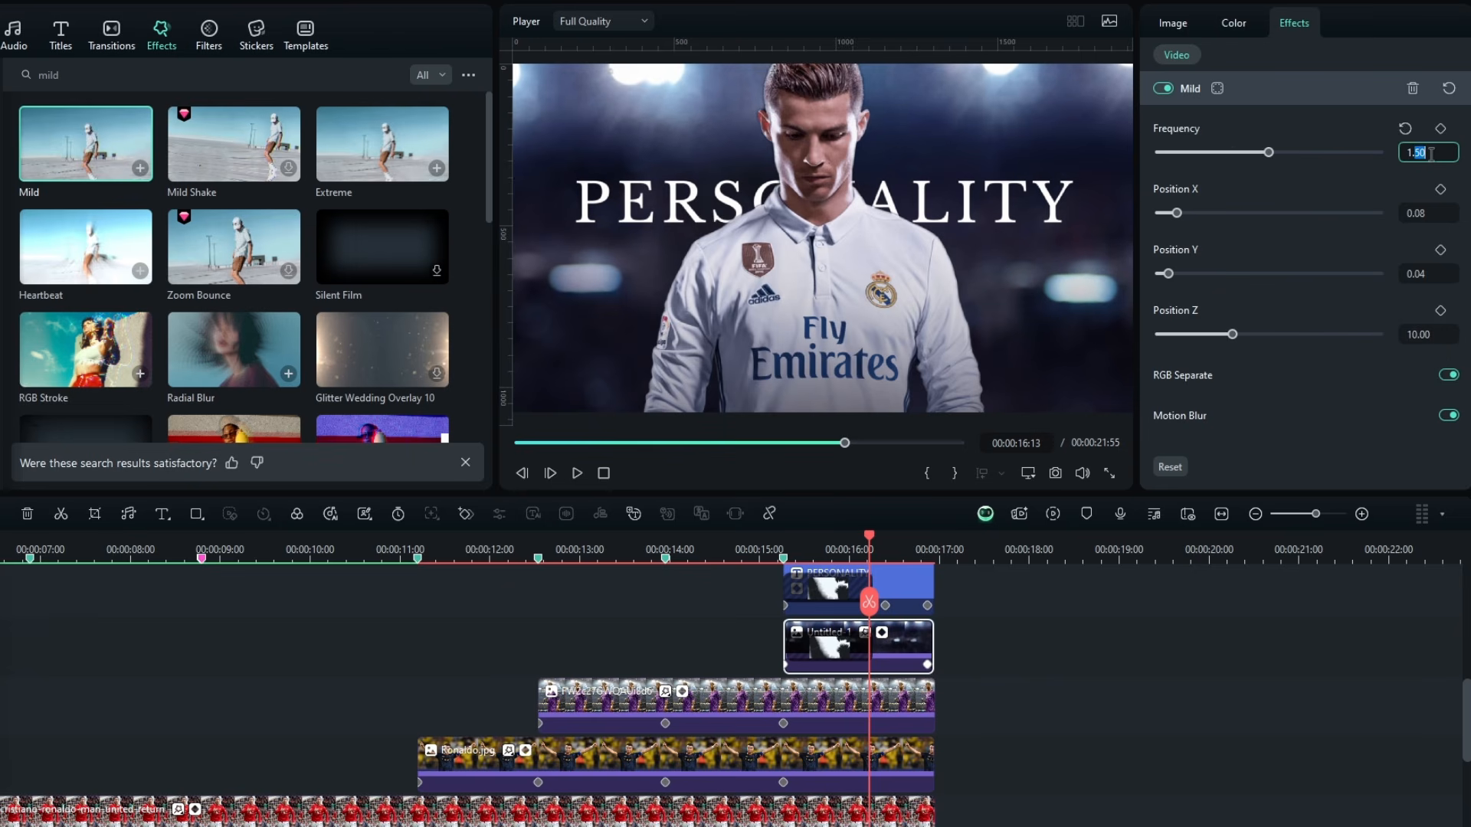
{"action": "key", "text": "Return"}
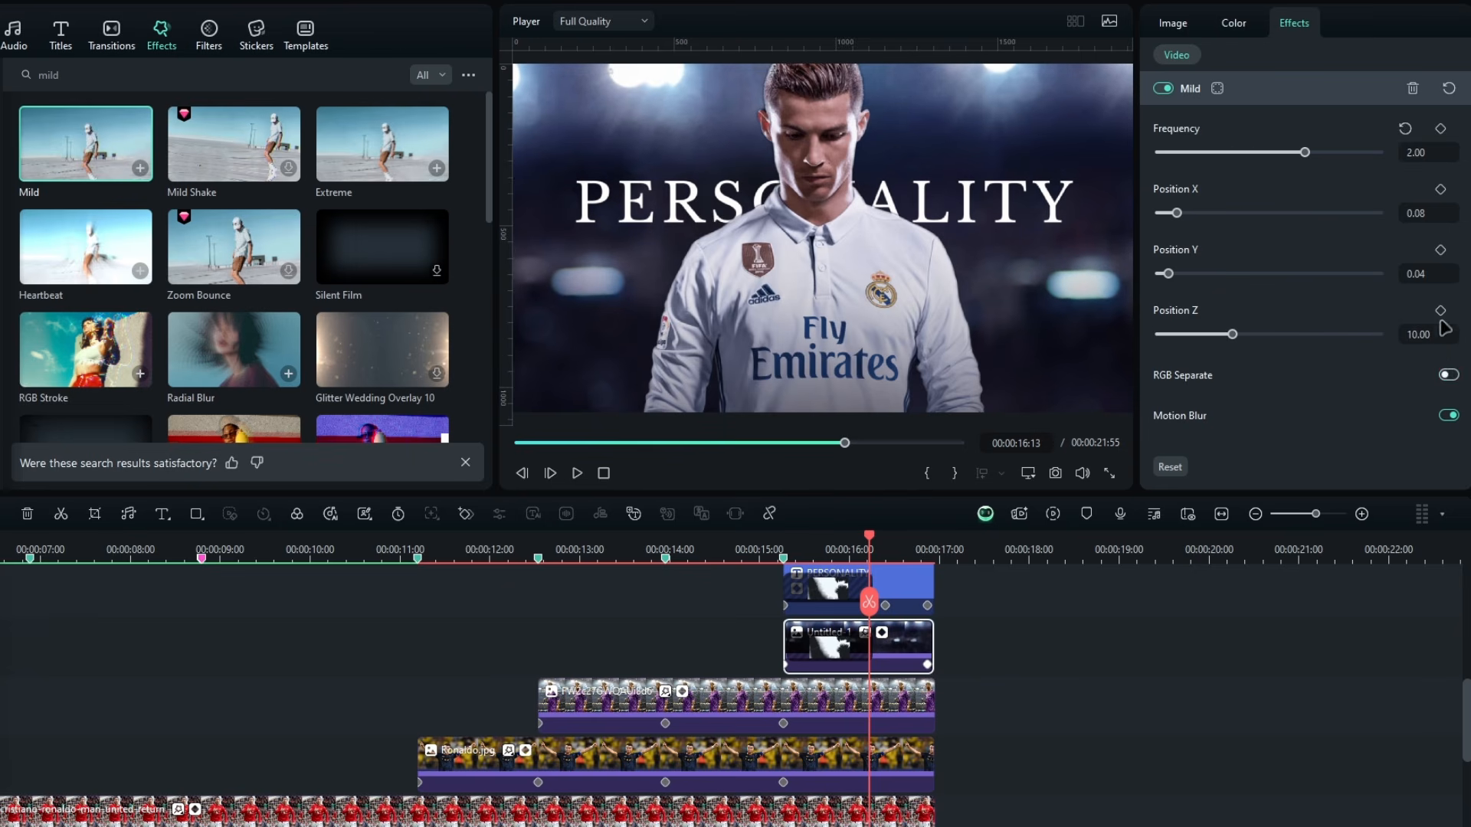
{"action": "type", "text": "1"}
{"action": "key", "text": "Return"}
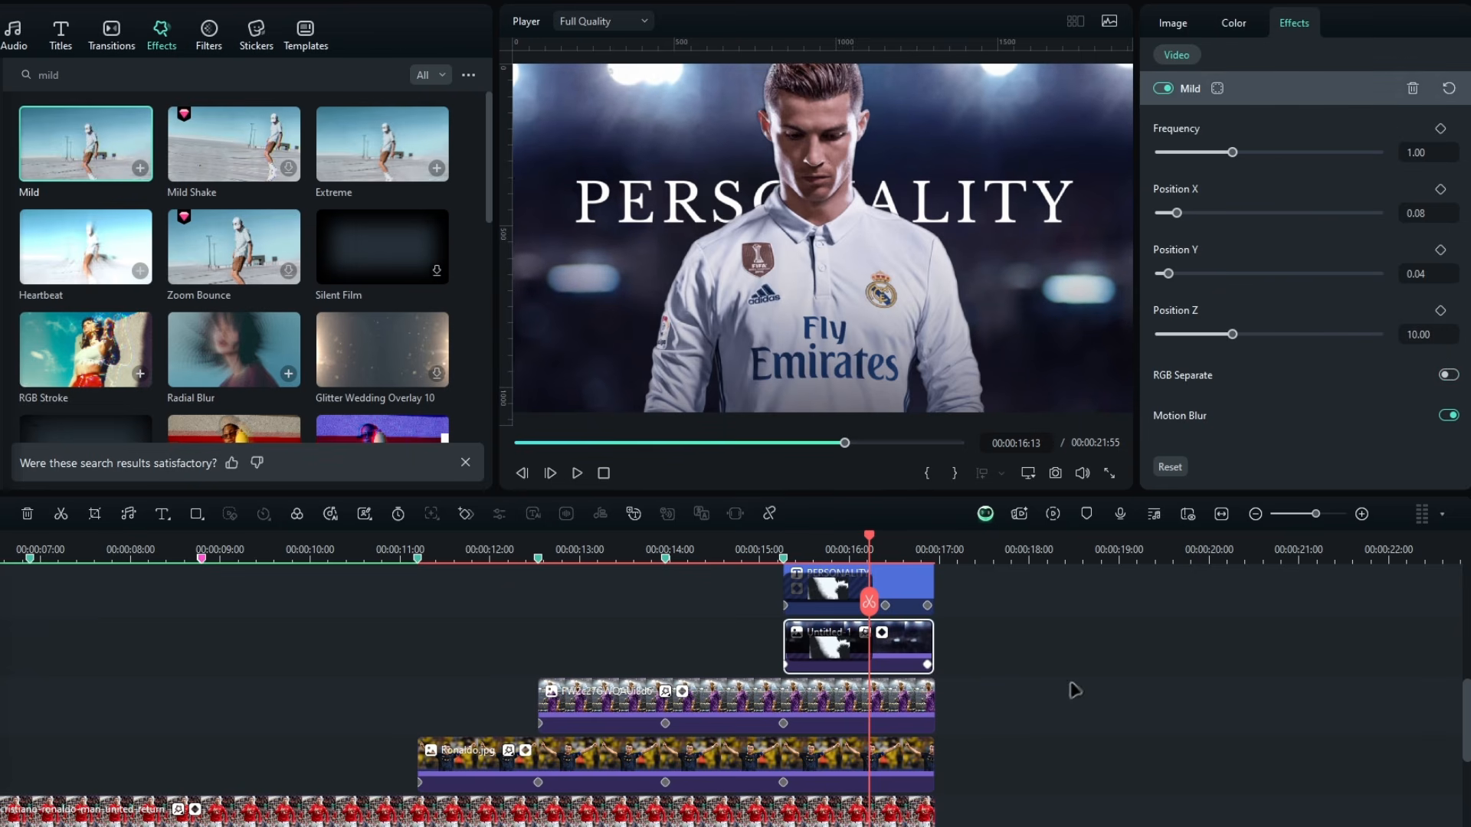
Add the Mild effect to the white-jersey Ronaldo clip with a frequency of 1.5 and RGB Separate off
{"action": "scroll", "coordinate": [1044, 713], "scroll_direction": "up", "scroll_amount": 2}
{"action": "left_click", "coordinate": [827, 605]}
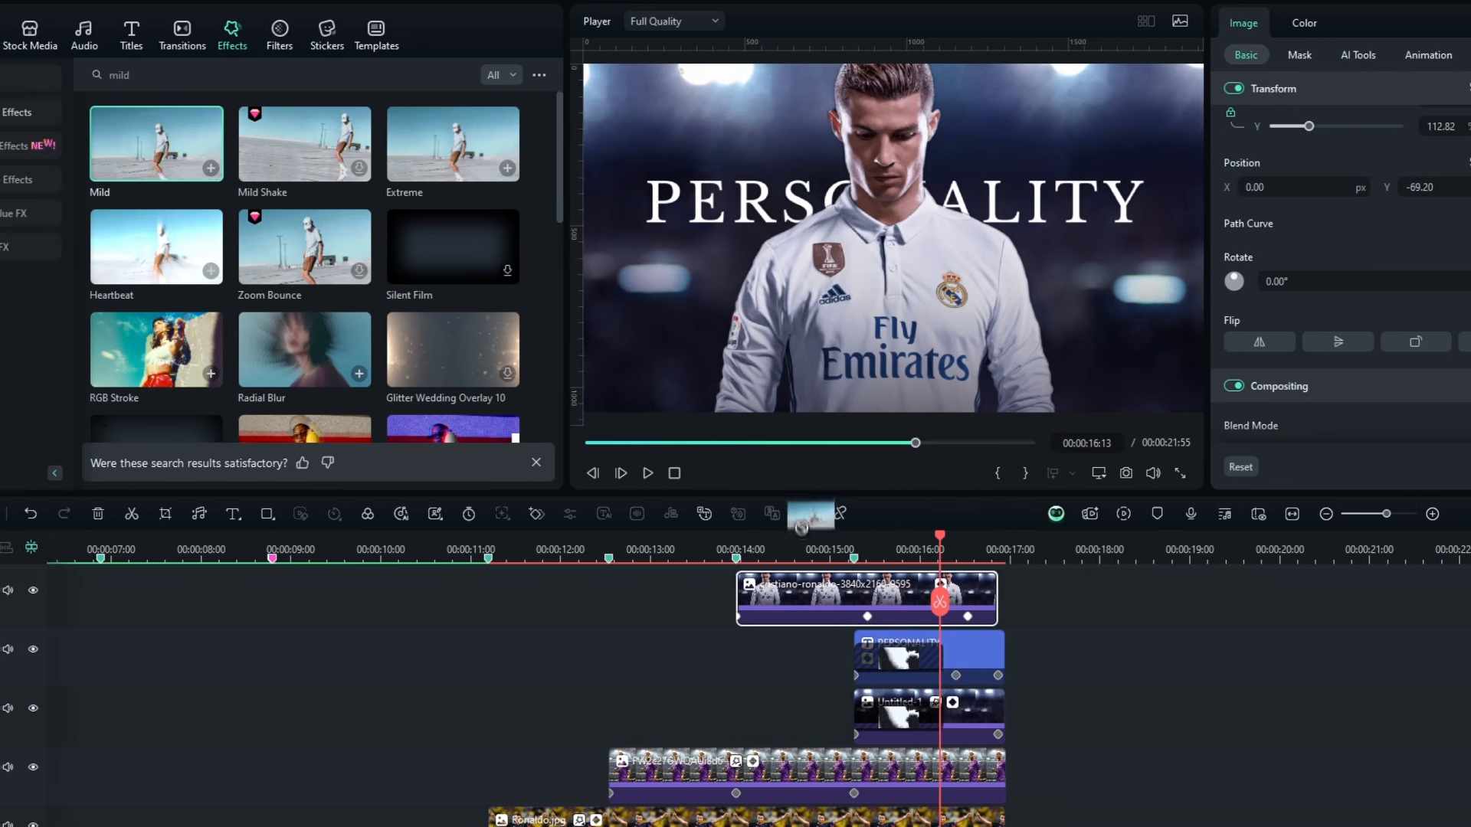
{"action": "left_click_drag", "start_coordinate": [801, 528], "coordinate": [824, 676]}
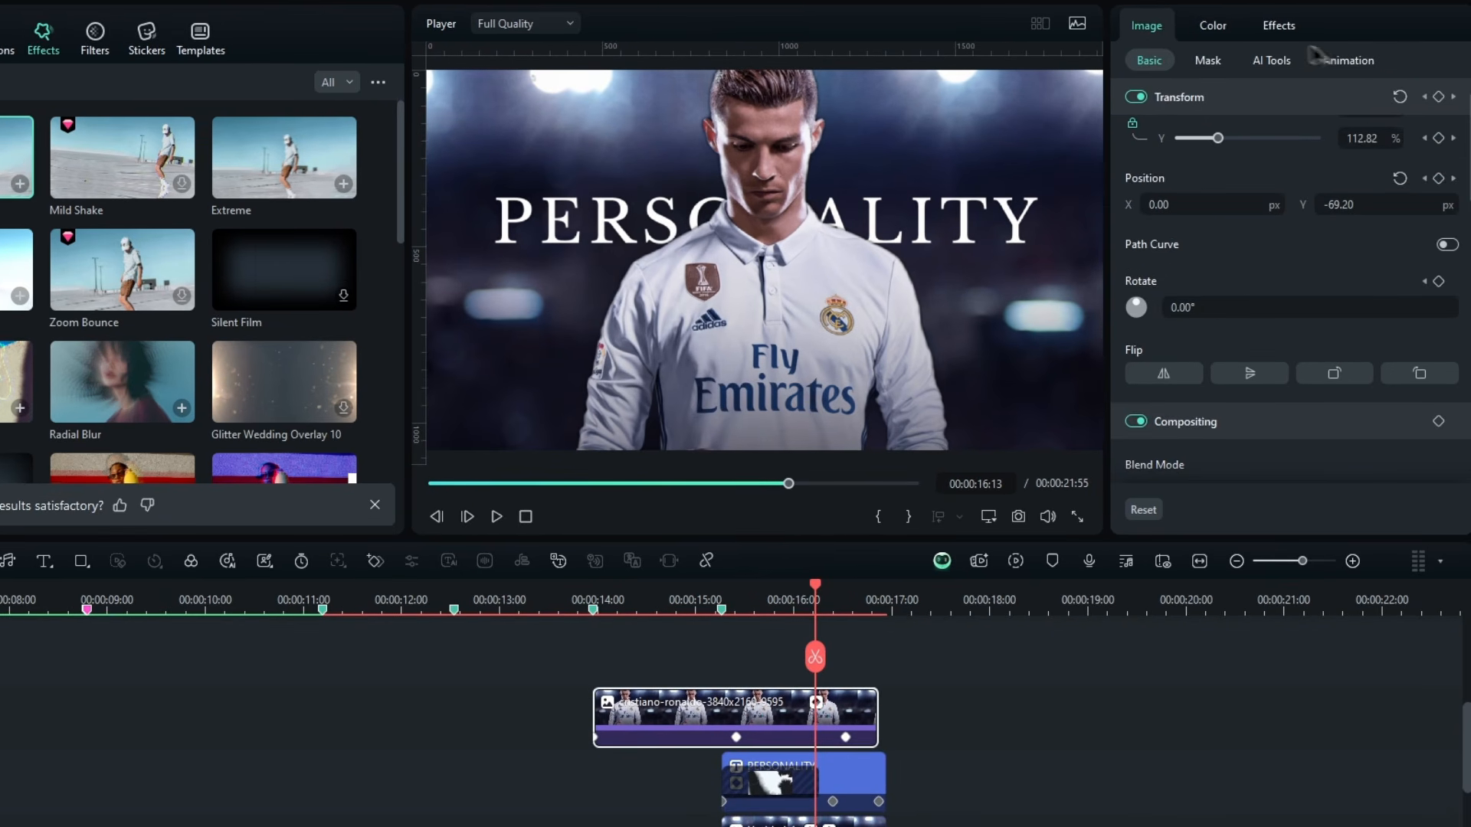
{"action": "left_click", "coordinate": [1273, 28]}
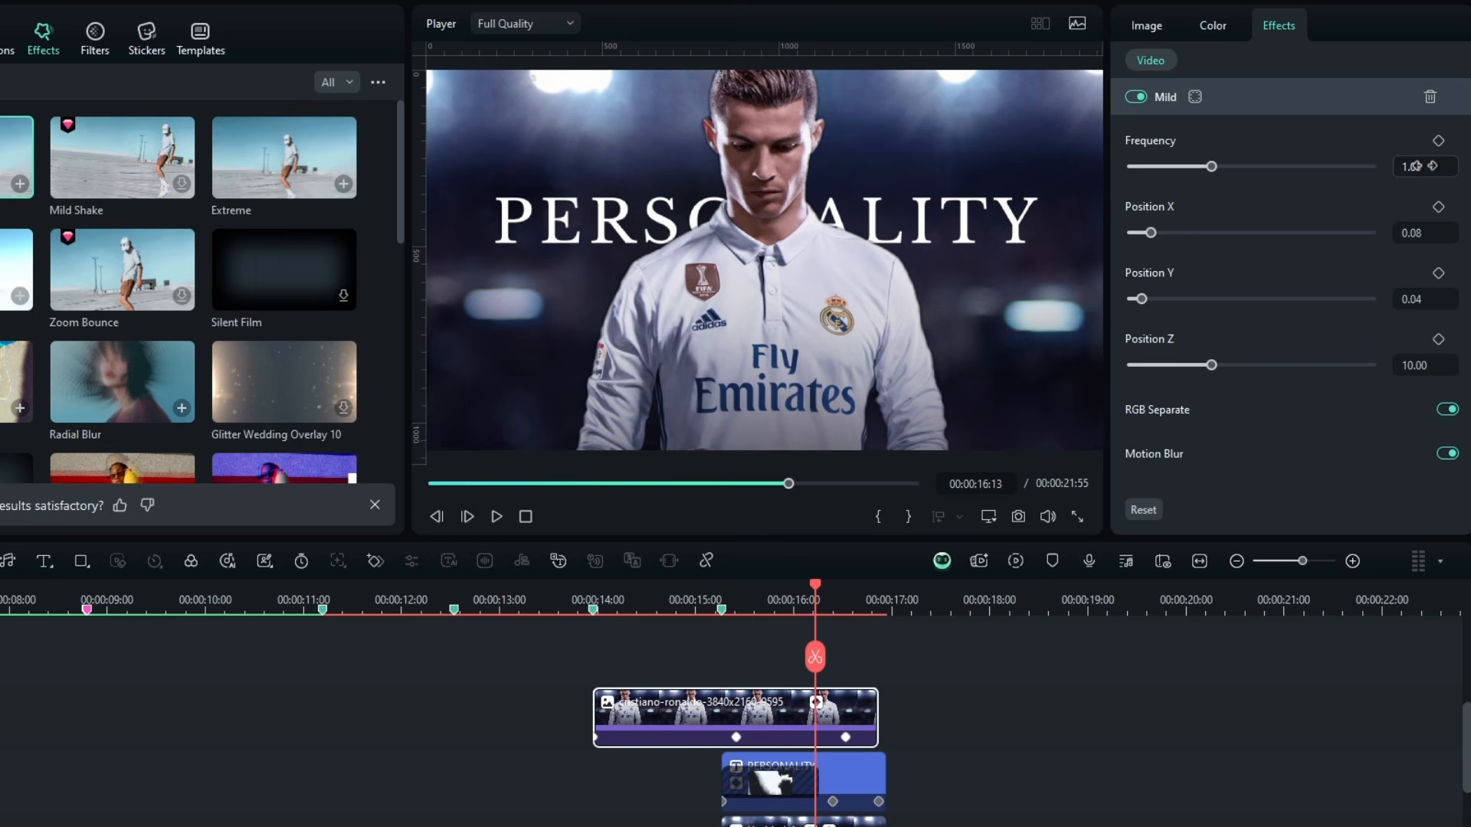
{"action": "left_click", "coordinate": [1425, 163]}
{"action": "type", "text": "1.5"}
{"action": "left_click", "coordinate": [1447, 410]}
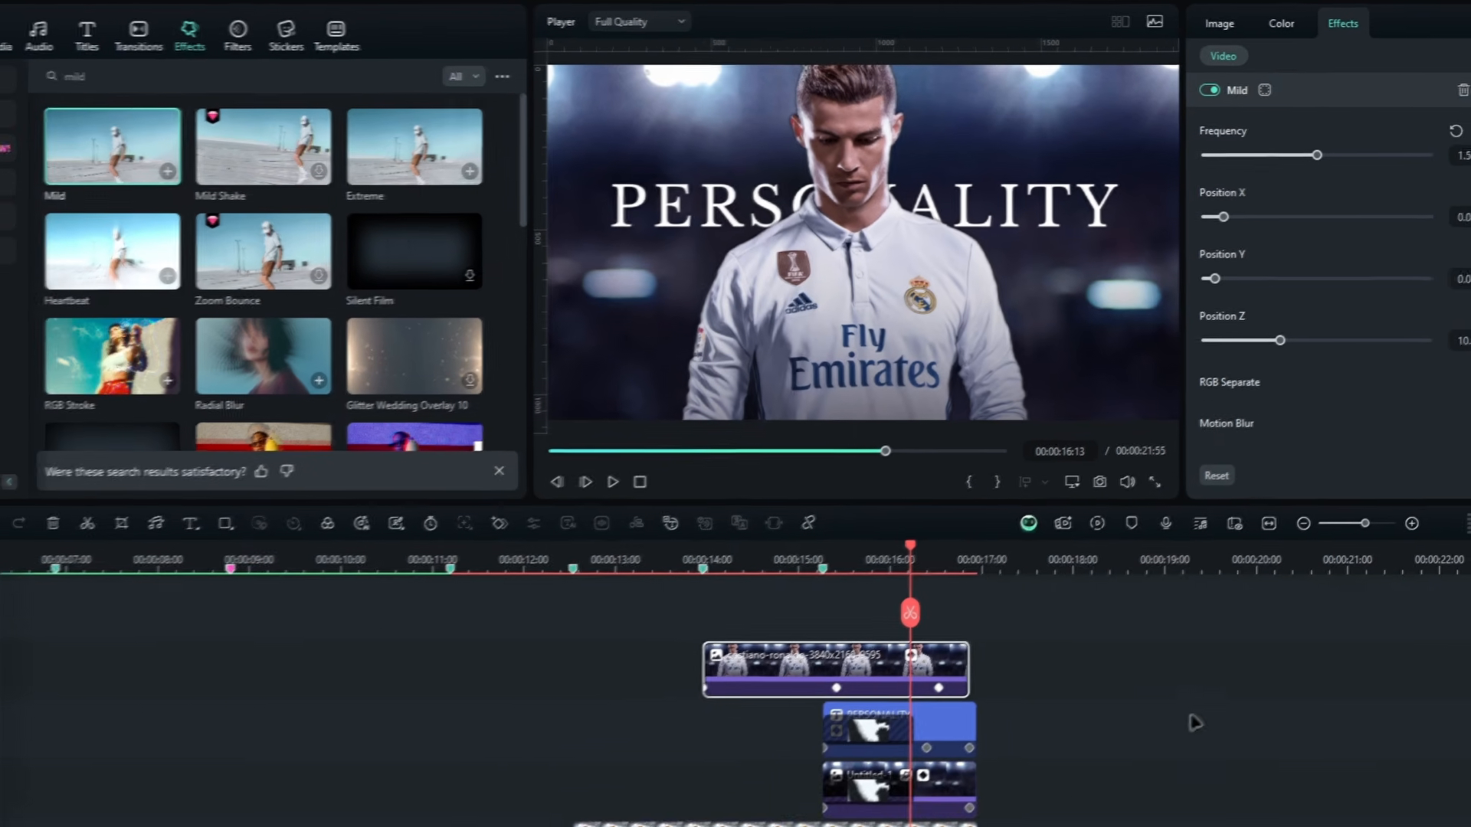
Play the whole edit from the start to review the animated cutouts with their Mild effects
{"action": "scroll", "coordinate": [1126, 712], "scroll_direction": "down", "scroll_amount": 2}
{"action": "scroll", "coordinate": [1126, 713], "scroll_direction": "left", "scroll_amount": 1}
{"action": "scroll", "coordinate": [1044, 547], "scroll_direction": "down", "scroll_amount": 1}
{"action": "scroll", "coordinate": [788, 675], "scroll_direction": "down", "scroll_amount": 2}
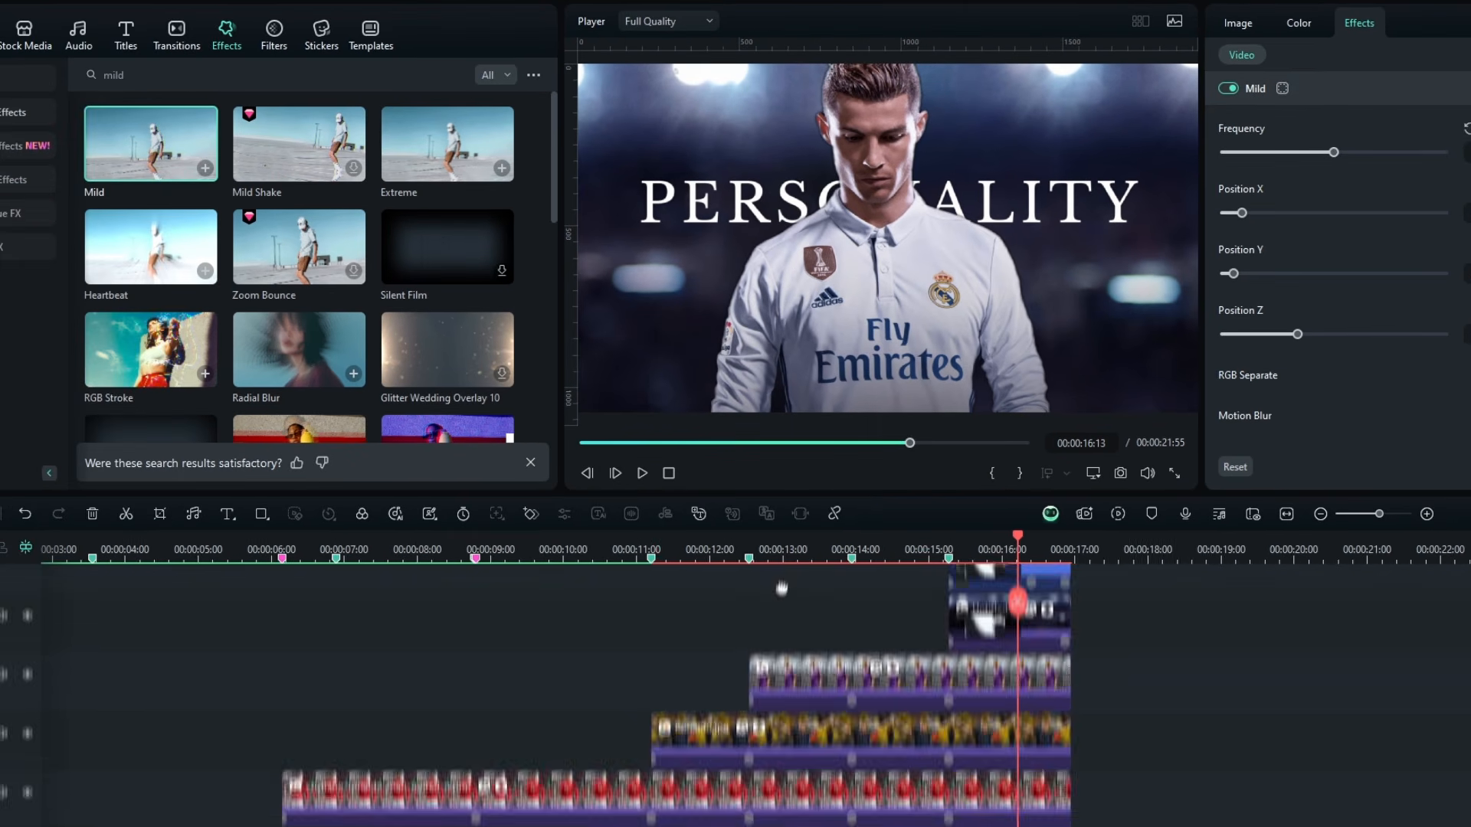
{"action": "left_click_drag", "start_coordinate": [758, 553], "coordinate": [16, 601]}
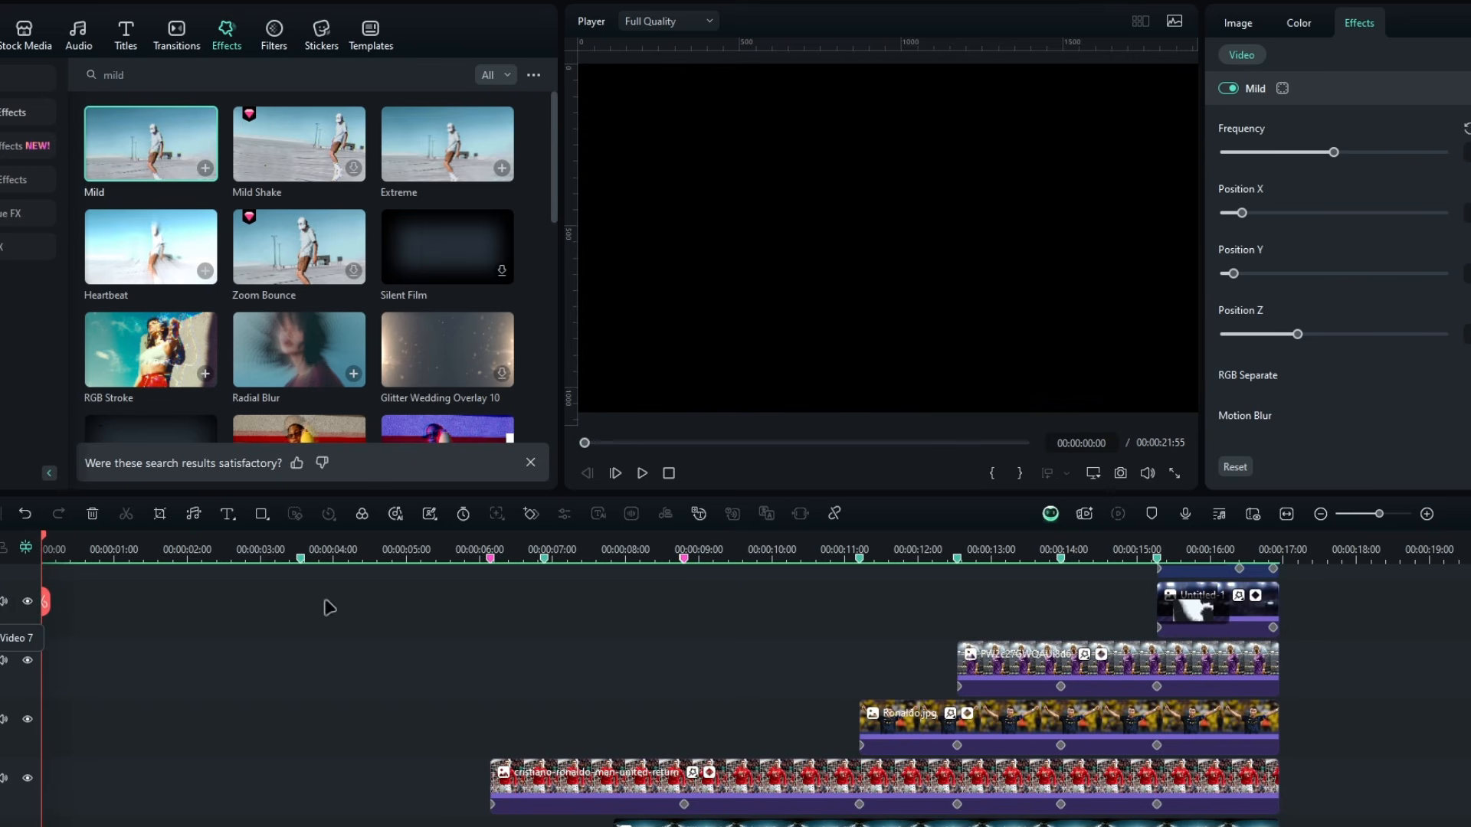
{"action": "left_click_drag", "start_coordinate": [1334, 548], "coordinate": [1274, 568]}
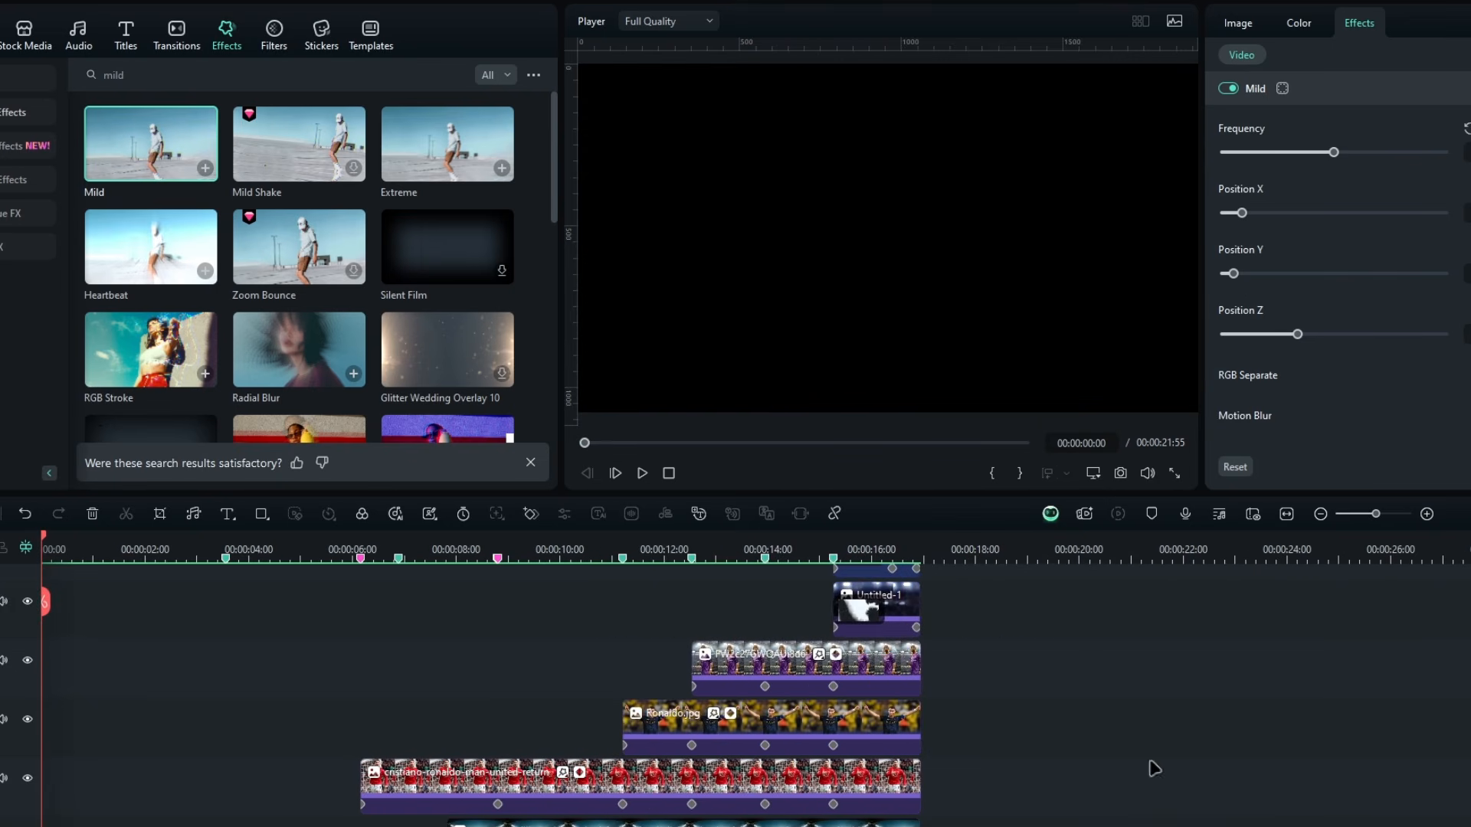
{"action": "scroll", "coordinate": [1152, 768], "scroll_direction": "down", "scroll_amount": 3}
{"action": "key", "text": "space"}
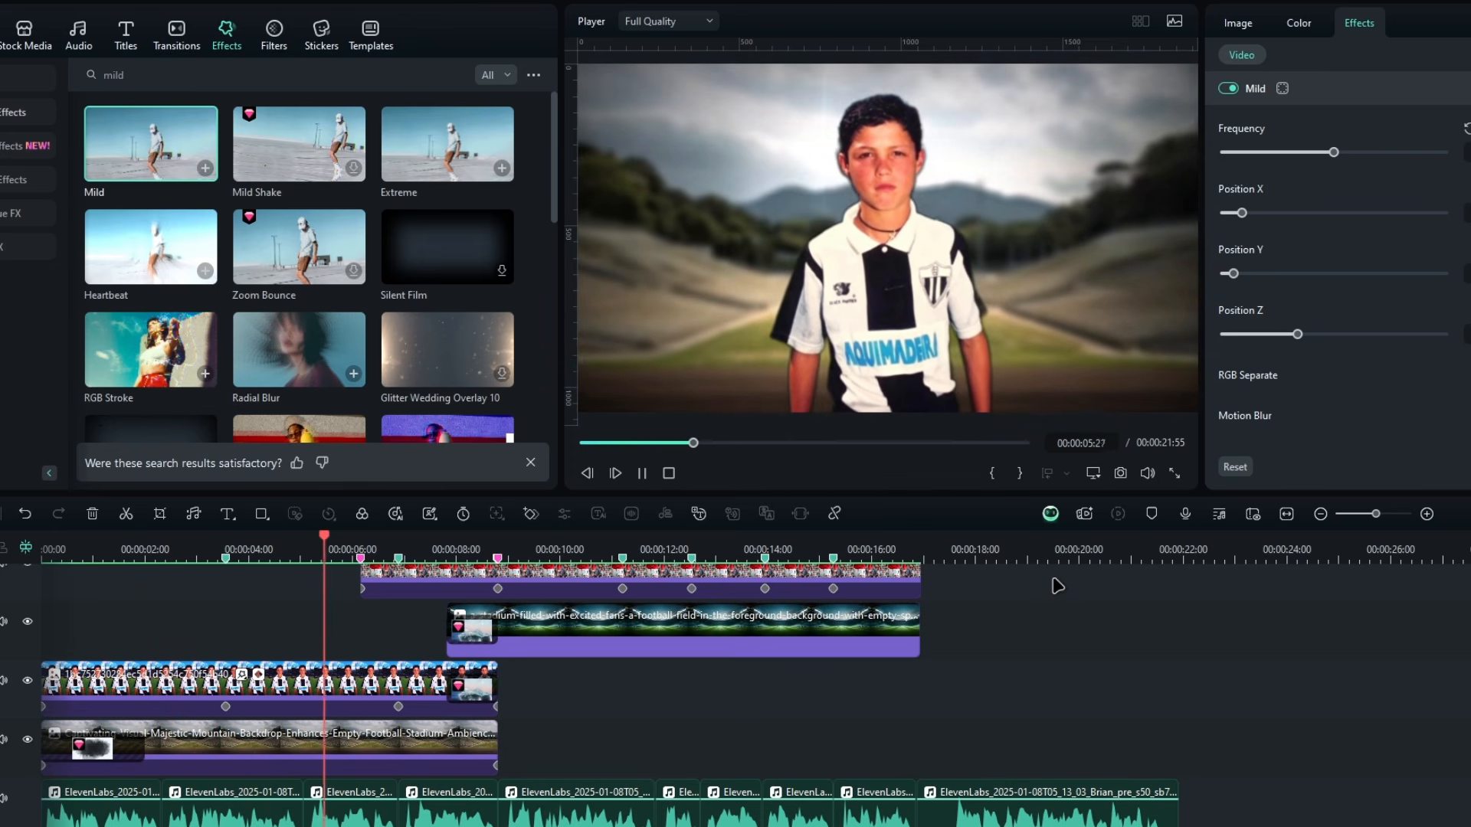
{"action": "left_click_drag", "start_coordinate": [1054, 580], "coordinate": [1083, 826]}
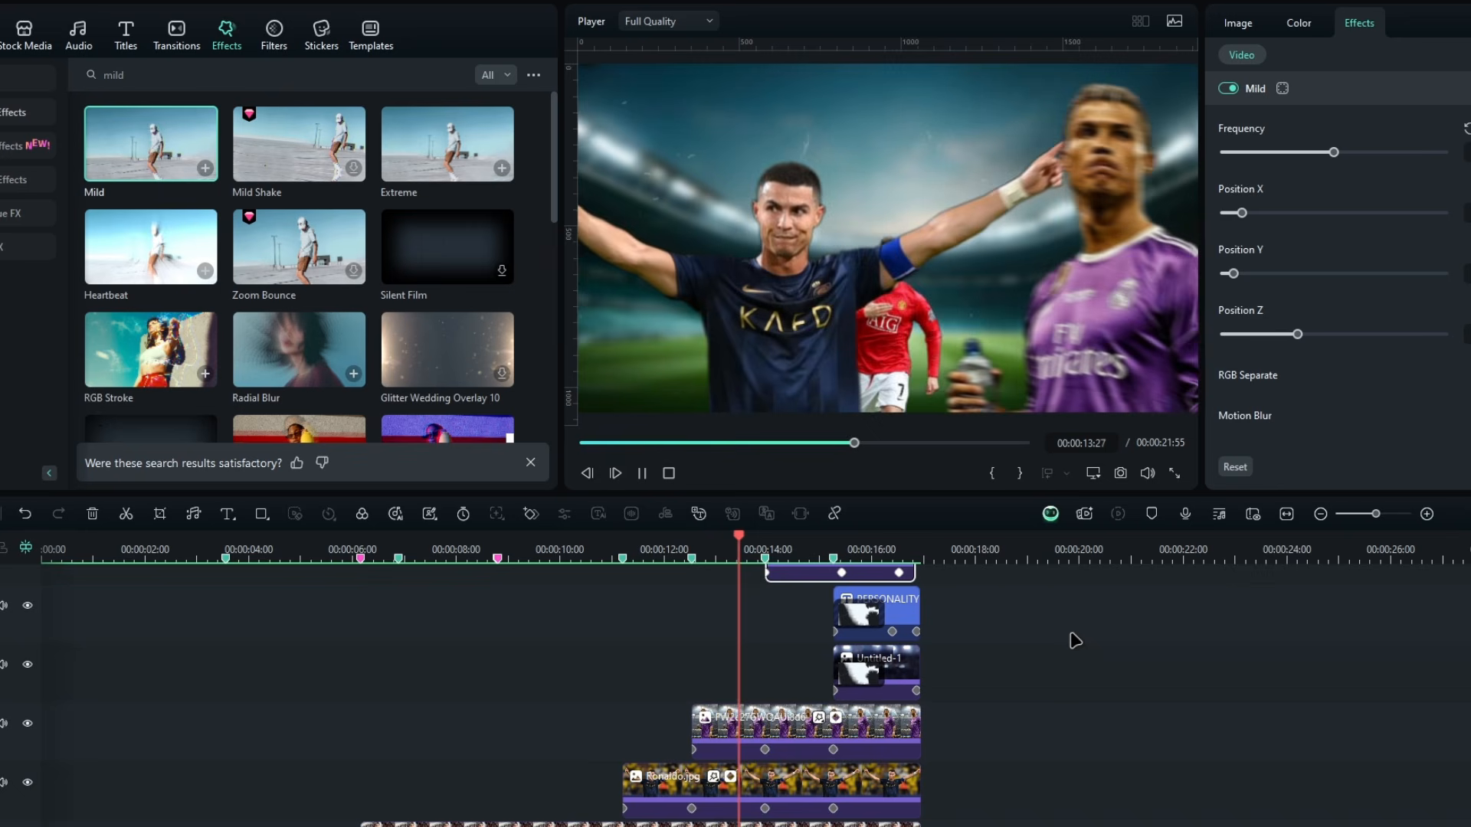
{"action": "left_click_drag", "start_coordinate": [1074, 640], "coordinate": [1074, 711]}
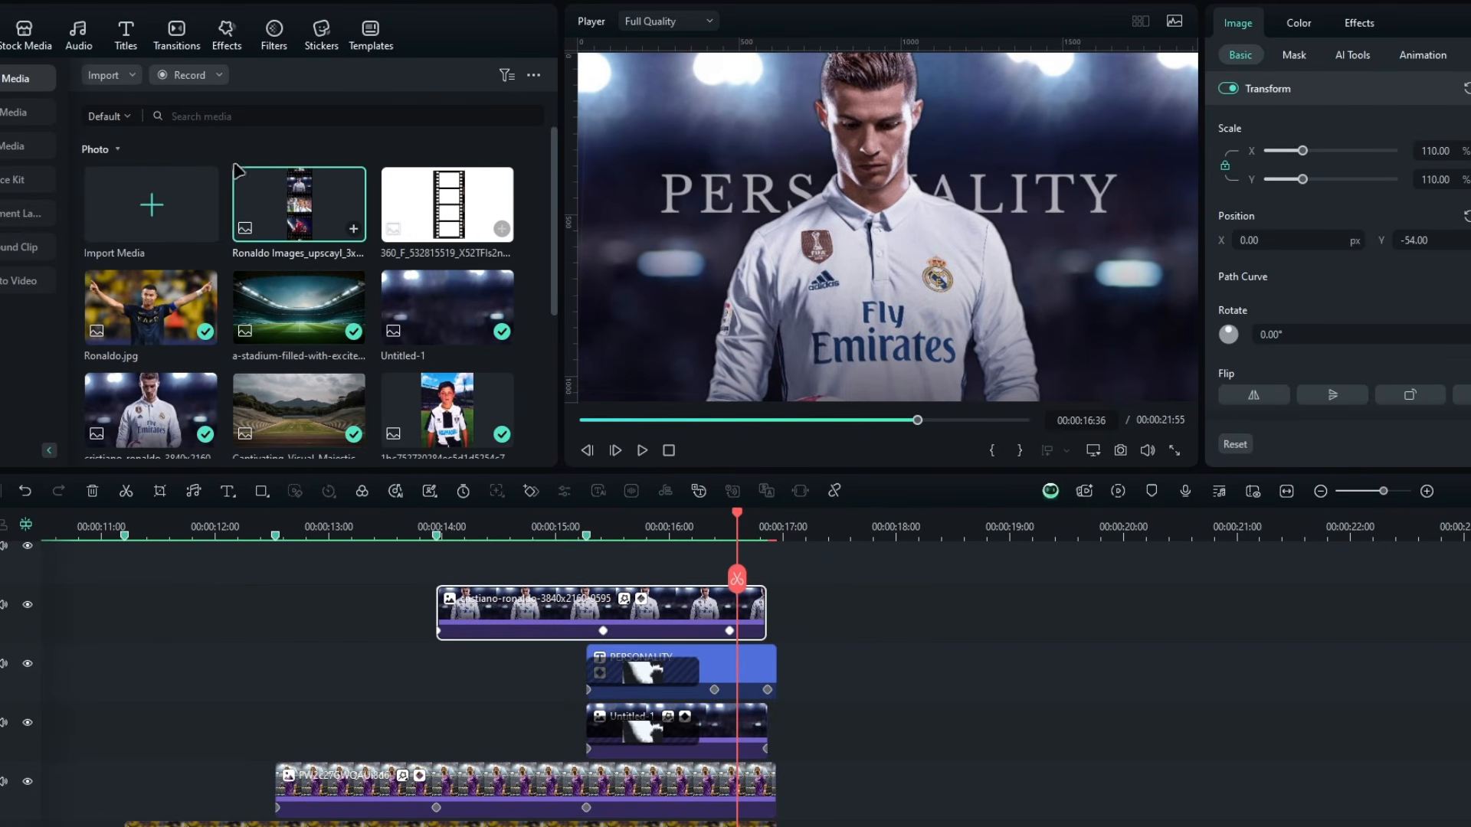
Preview the Ronaldo Images film-strip picture, and switch to Photoshop to undo the layer move in Ronaldo Images.psd
{"action": "double_click", "coordinate": [292, 203]}
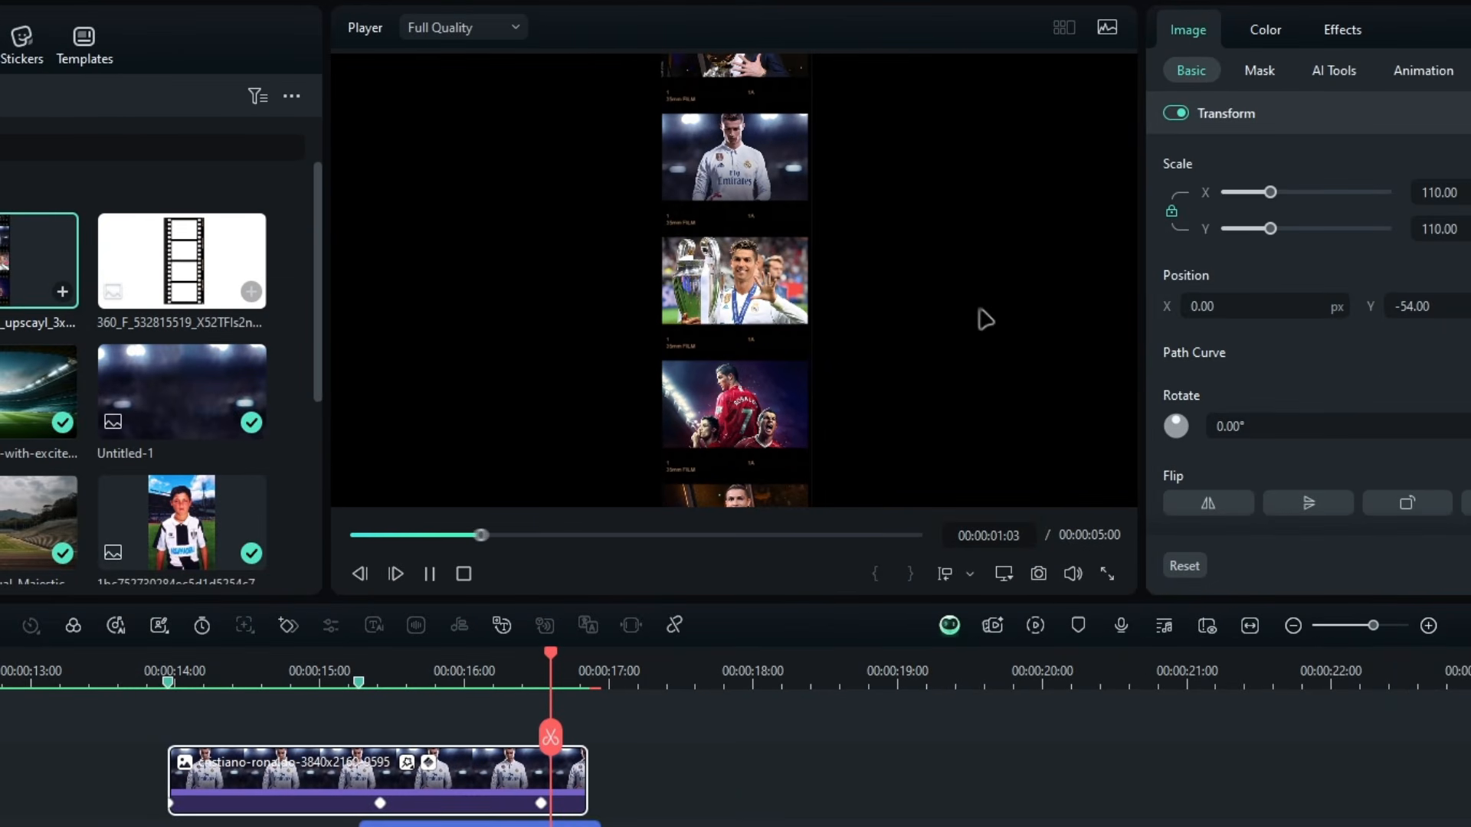
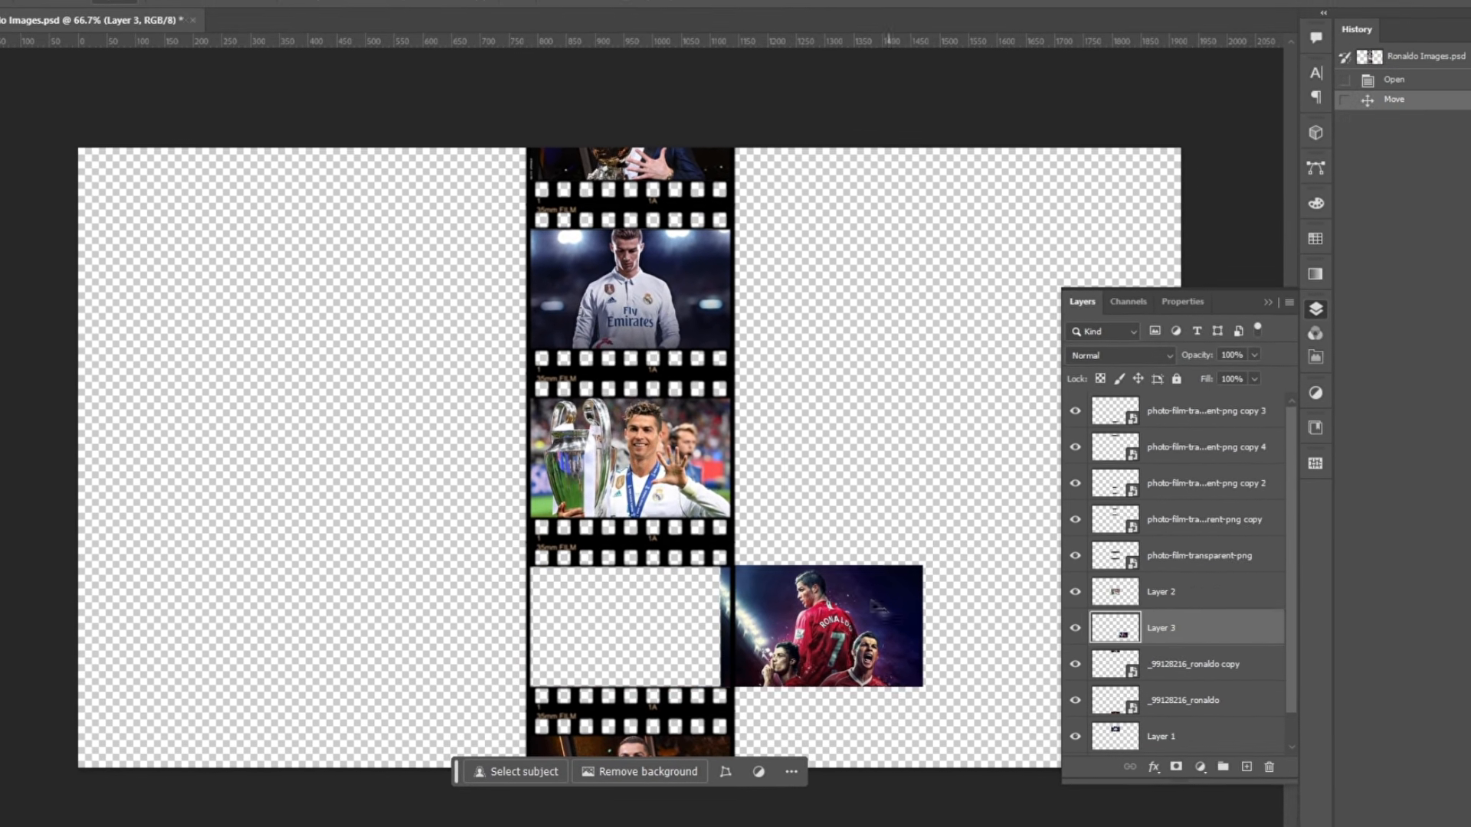
{"action": "key", "text": "ctrl+z"}
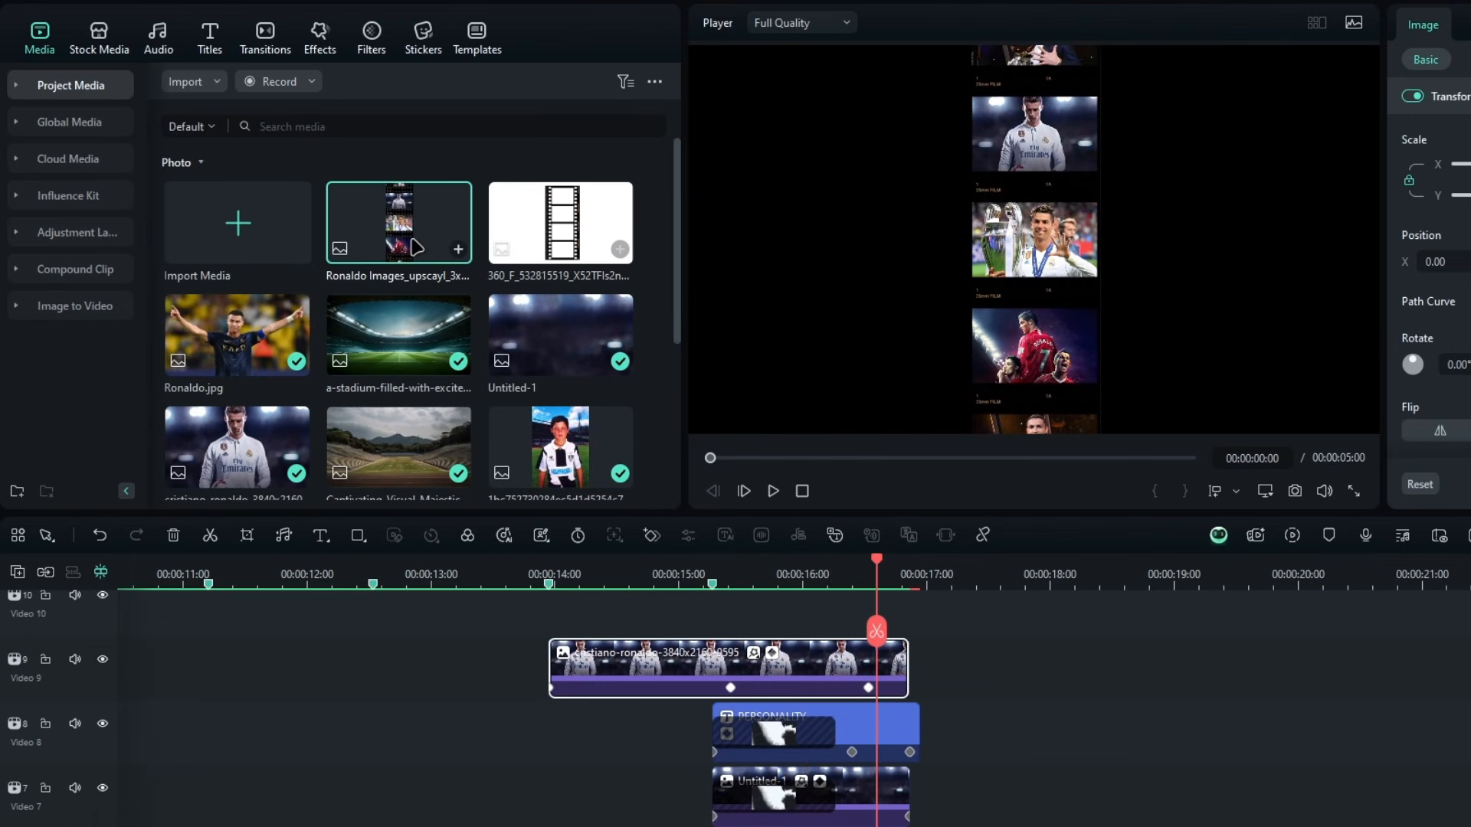
Place the Ronaldo Images film-strip picture directly after the white-jersey clip on the same track and go to its start at 00:00:16:52
{"action": "left_click_drag", "start_coordinate": [410, 234], "coordinate": [928, 686]}
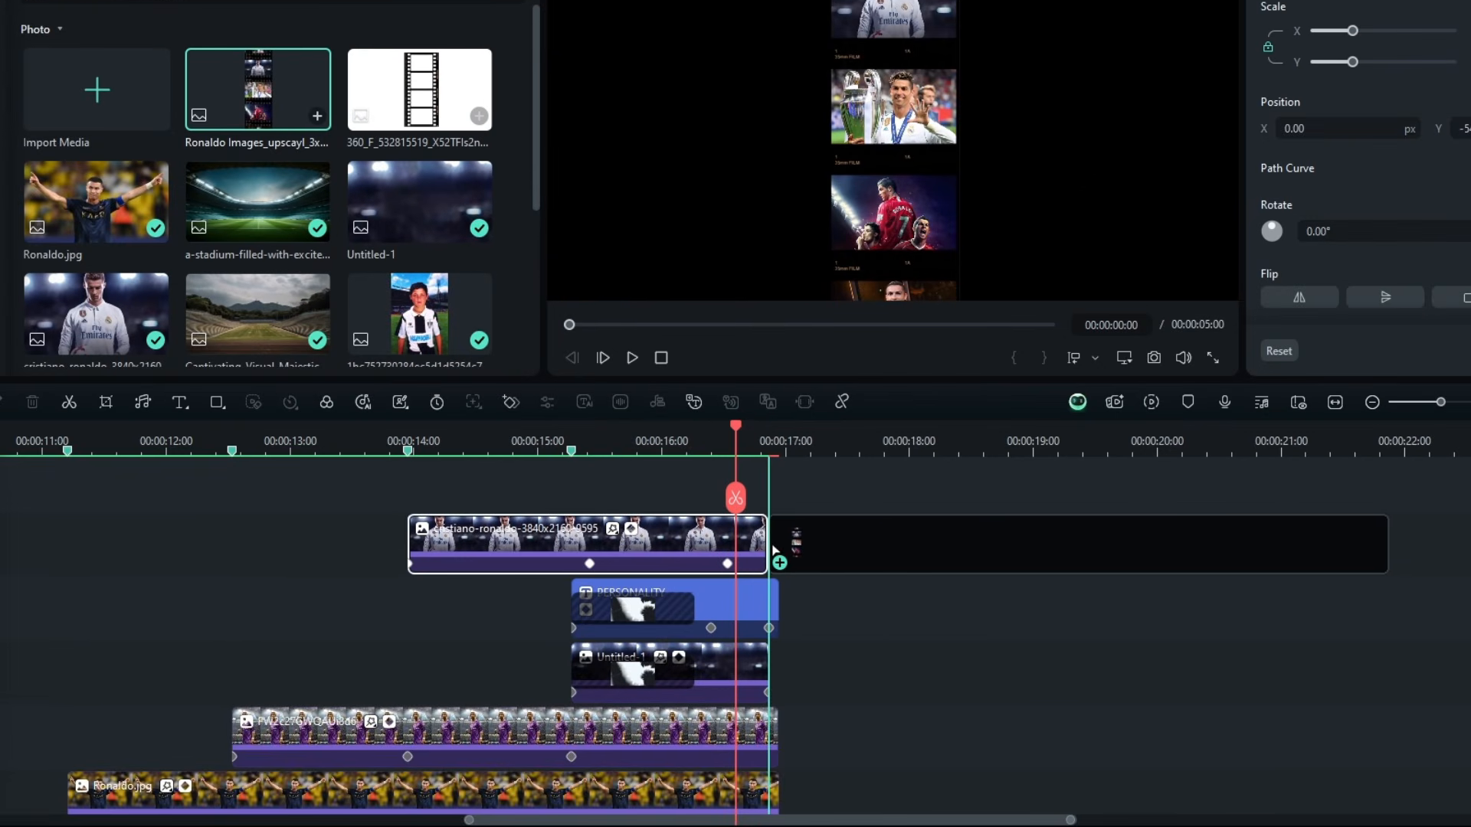
{"action": "left_click_drag", "start_coordinate": [773, 550], "coordinate": [775, 548]}
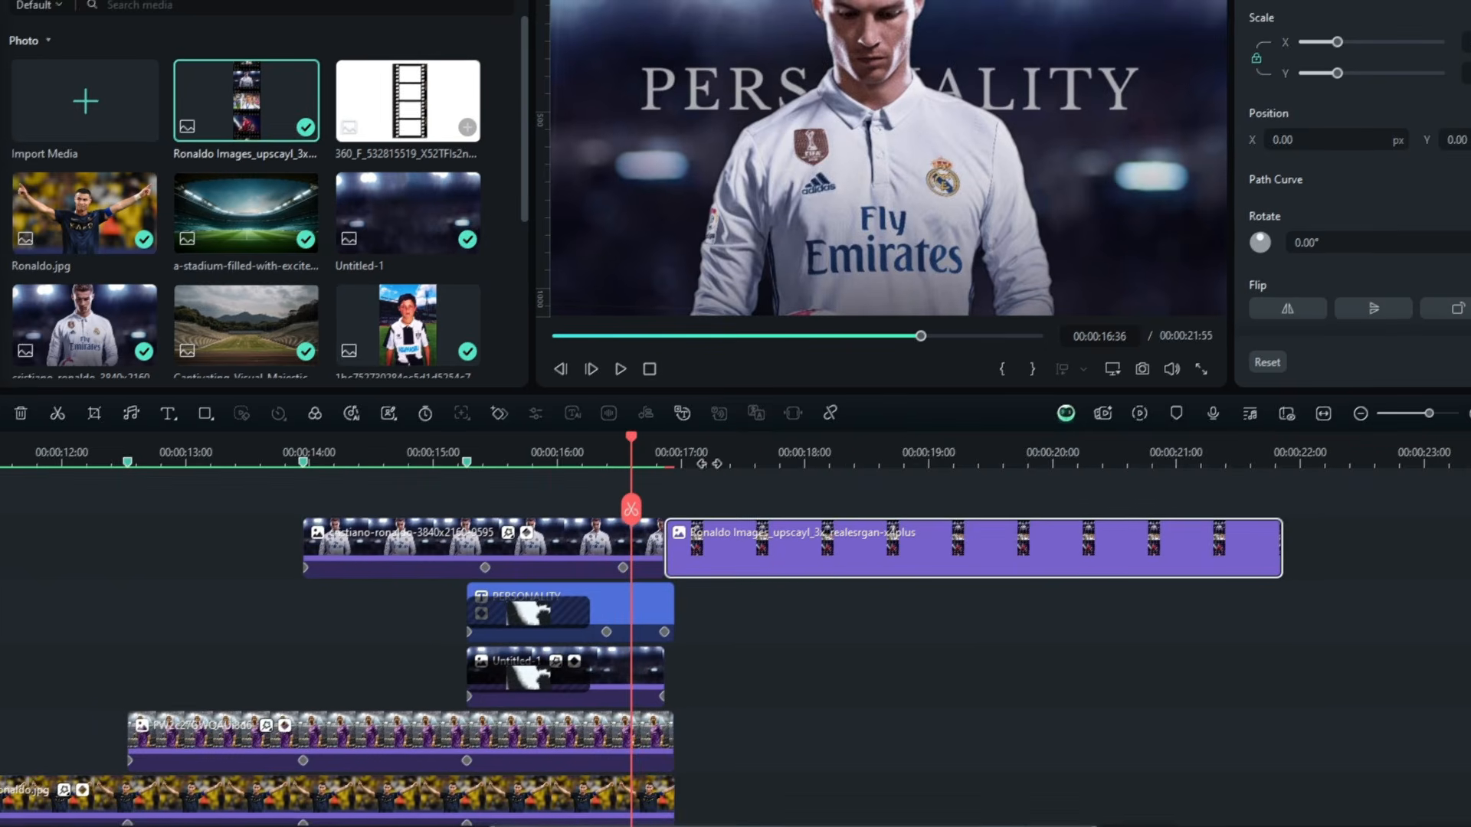
{"action": "left_click_drag", "start_coordinate": [634, 586], "coordinate": [463, 591]}
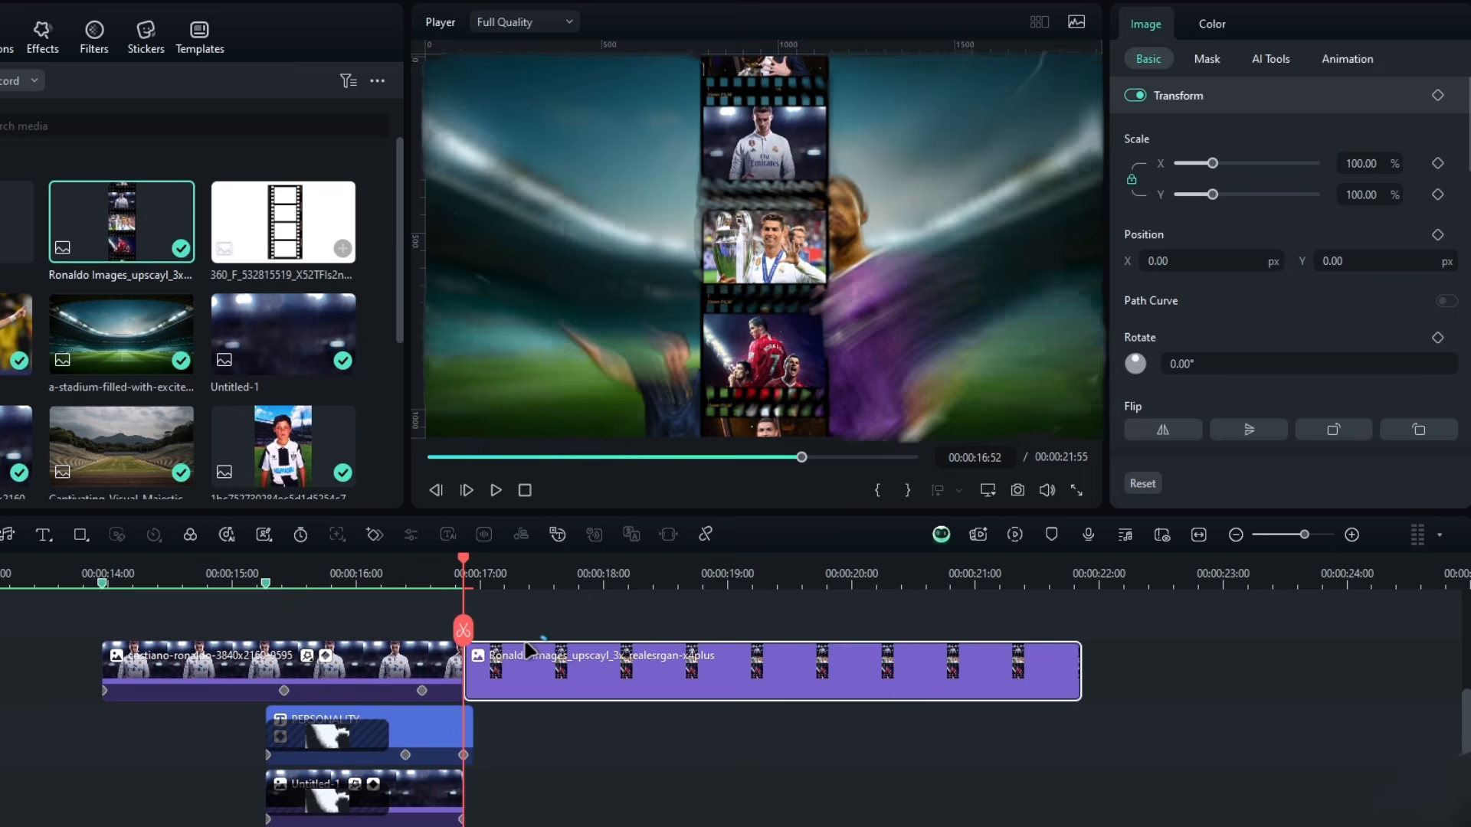
{"action": "scroll", "coordinate": [536, 602], "scroll_direction": "up", "scroll_amount": 2}
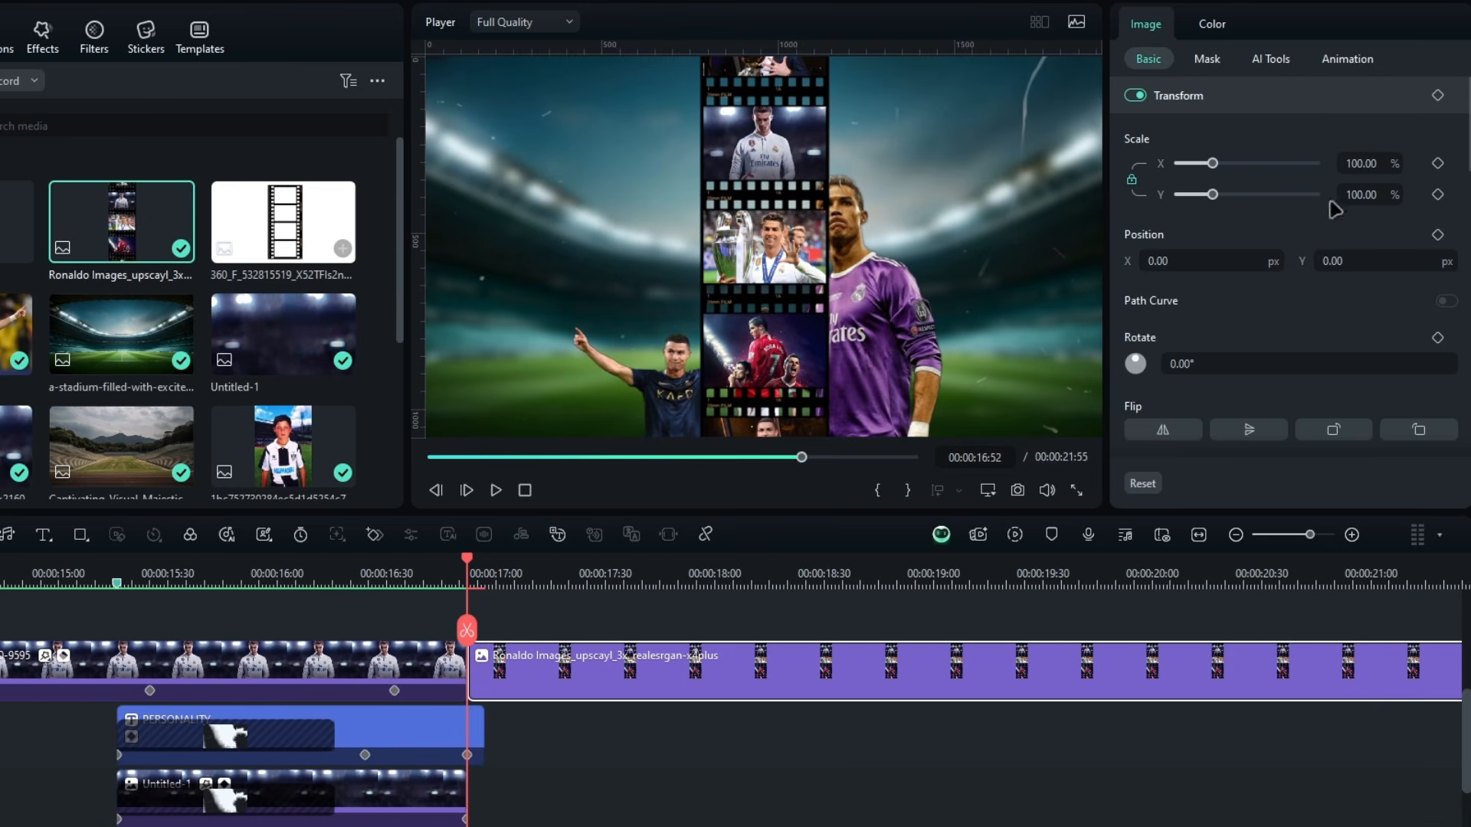
Scale the film-strip clip to 600% and set its Y position to -1830 so the white-jersey photo fills the frame
{"action": "type", "text": "600"}
{"action": "key", "text": "Return"}
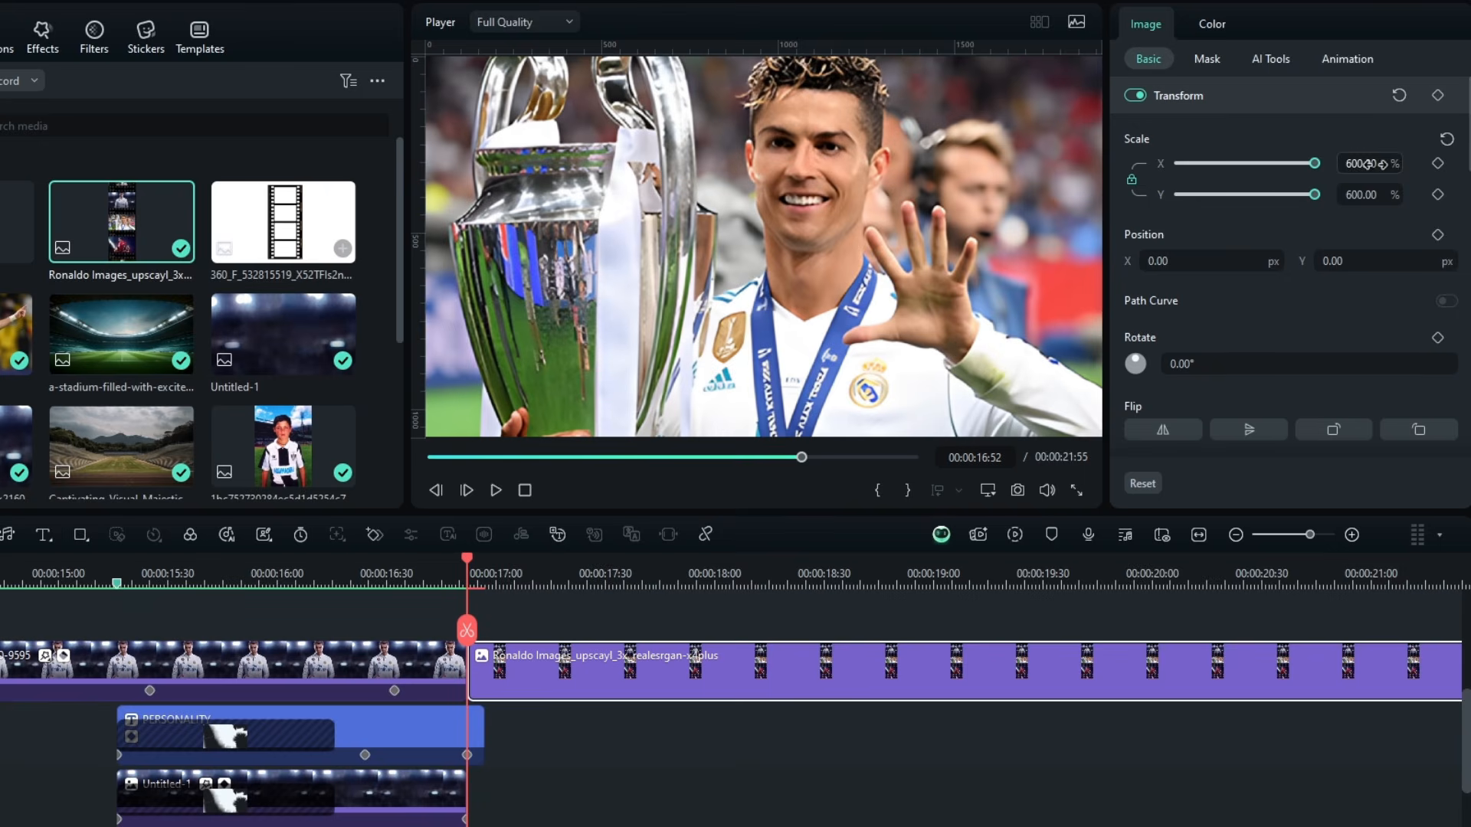
{"action": "left_click_drag", "start_coordinate": [1372, 260], "coordinate": [1278, 261]}
{"action": "scroll", "coordinate": [804, 616], "scroll_direction": "up", "scroll_amount": 1}
{"action": "mouse_move", "coordinate": [463, 582]}
{"action": "left_mouse_down"}
{"action": "mouse_move", "coordinate": [422, 583]}
{"action": "mouse_move", "coordinate": [482, 574]}
{"action": "mouse_move", "coordinate": [437, 582]}
{"action": "mouse_move", "coordinate": [485, 586]}
{"action": "mouse_move", "coordinate": [464, 596]}
{"action": "left_mouse_up"}
{"action": "scroll", "coordinate": [512, 707], "scroll_direction": "right", "scroll_amount": 5}
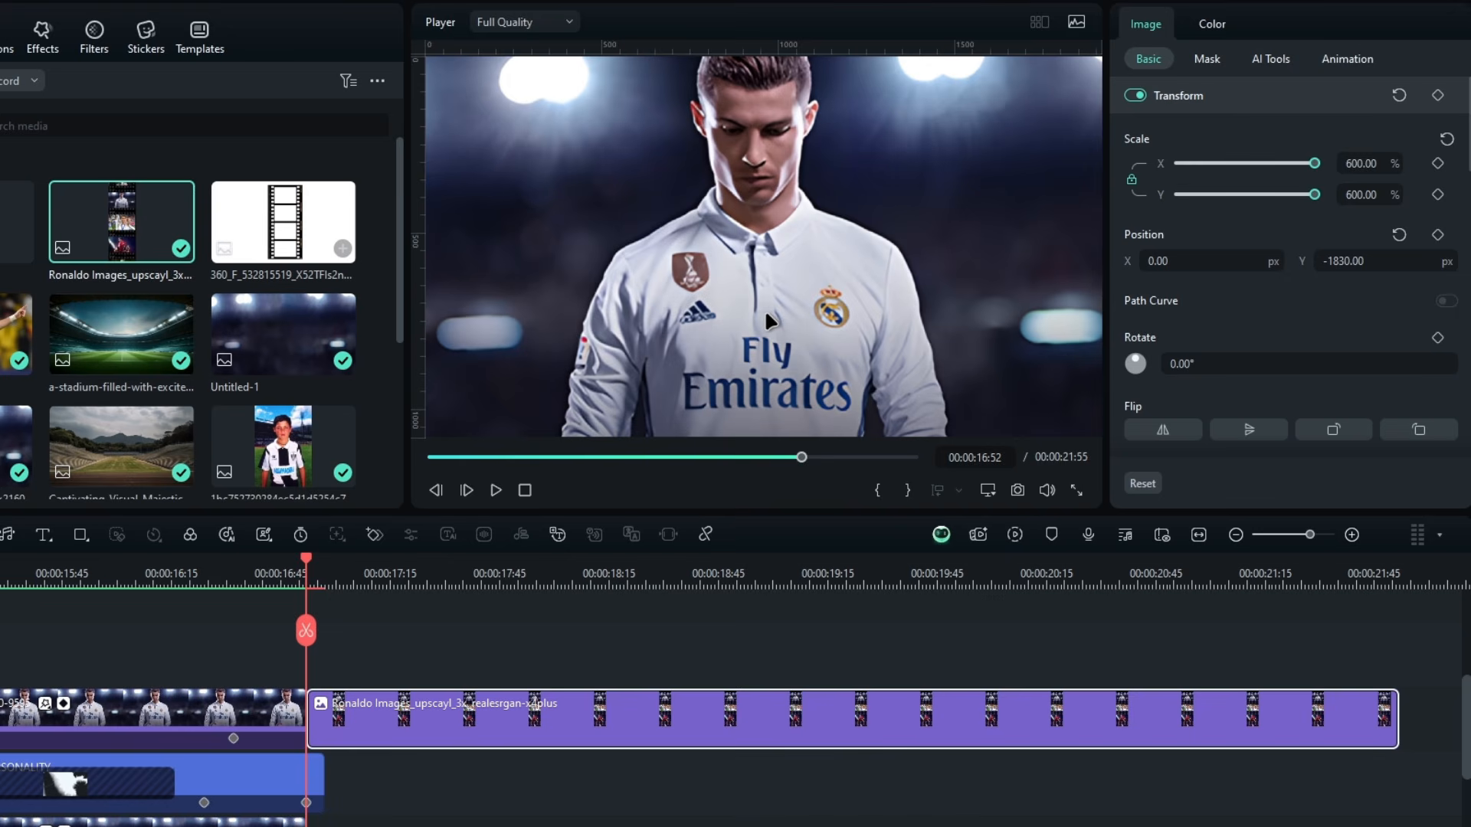
Keyframe the film strip's transform at its start, then at 00:00:17:30 set scale to 350% and Y position to -1040
{"action": "left_click", "coordinate": [1437, 163]}
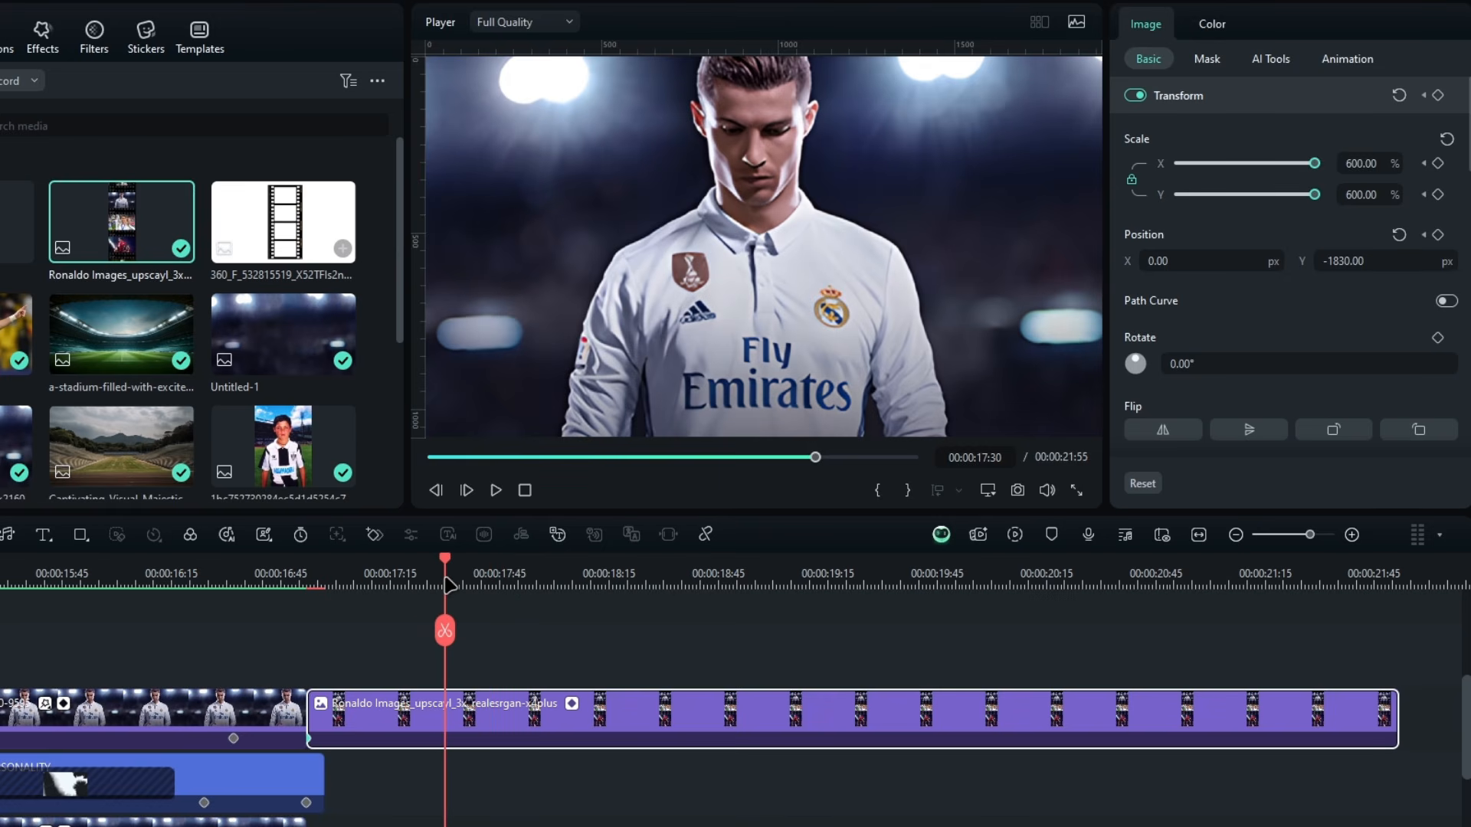
{"action": "left_click", "coordinate": [1368, 165]}
{"action": "type", "text": "350"}
{"action": "key", "text": "Return"}
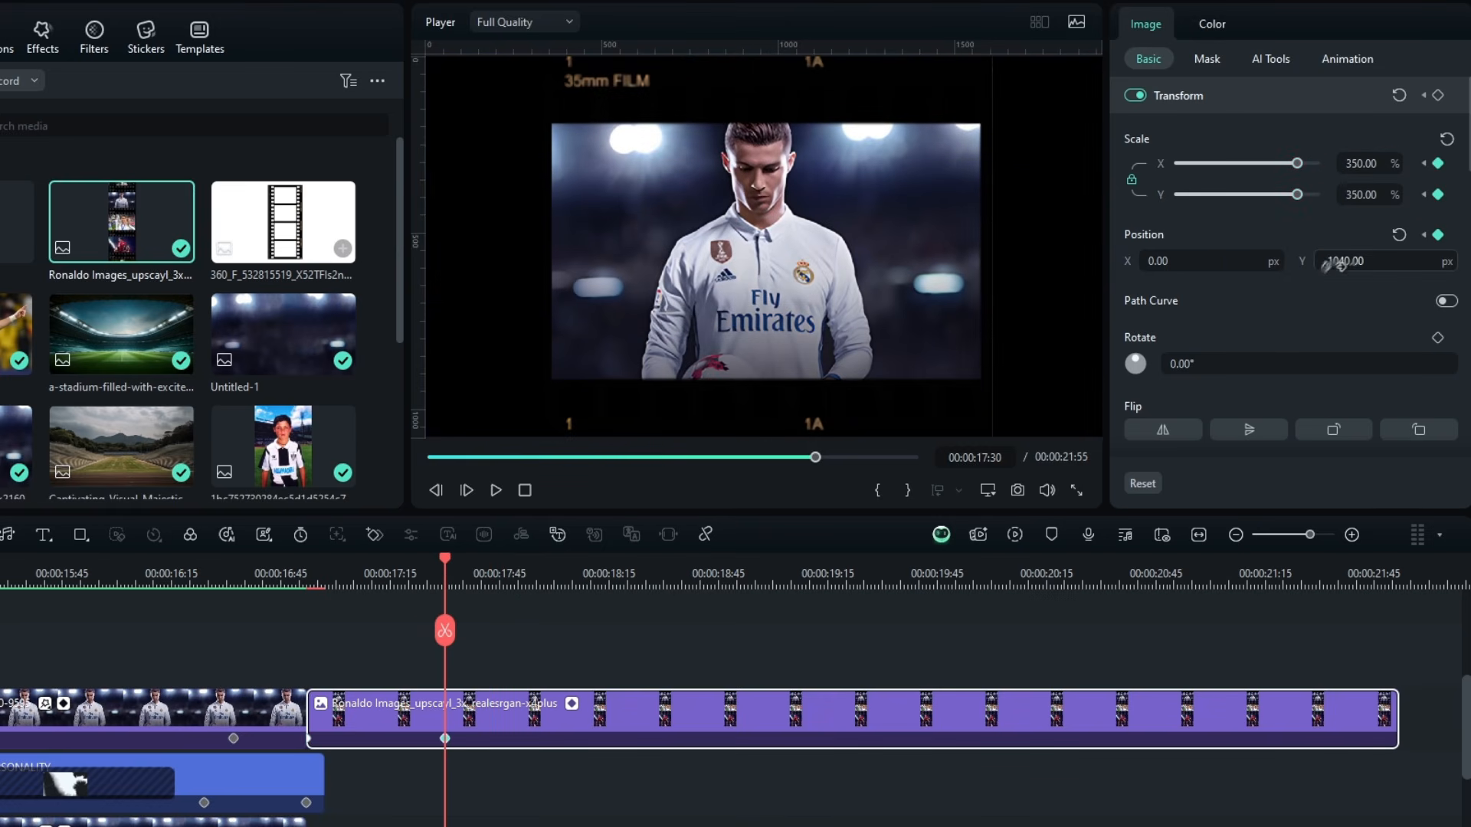
Extend the film-strip clip to 00:00:26:30 and keyframe its Y position at 1030 at 00:00:21:57 to frame the red-jersey photo
{"action": "left_click_drag", "start_coordinate": [805, 569], "coordinate": [640, 573]}
{"action": "scroll", "coordinate": [854, 663], "scroll_direction": "right", "scroll_amount": 2}
{"action": "scroll", "coordinate": [854, 662], "scroll_direction": "down", "scroll_amount": 1}
{"action": "left_click_drag", "start_coordinate": [742, 674], "coordinate": [1194, 675]}
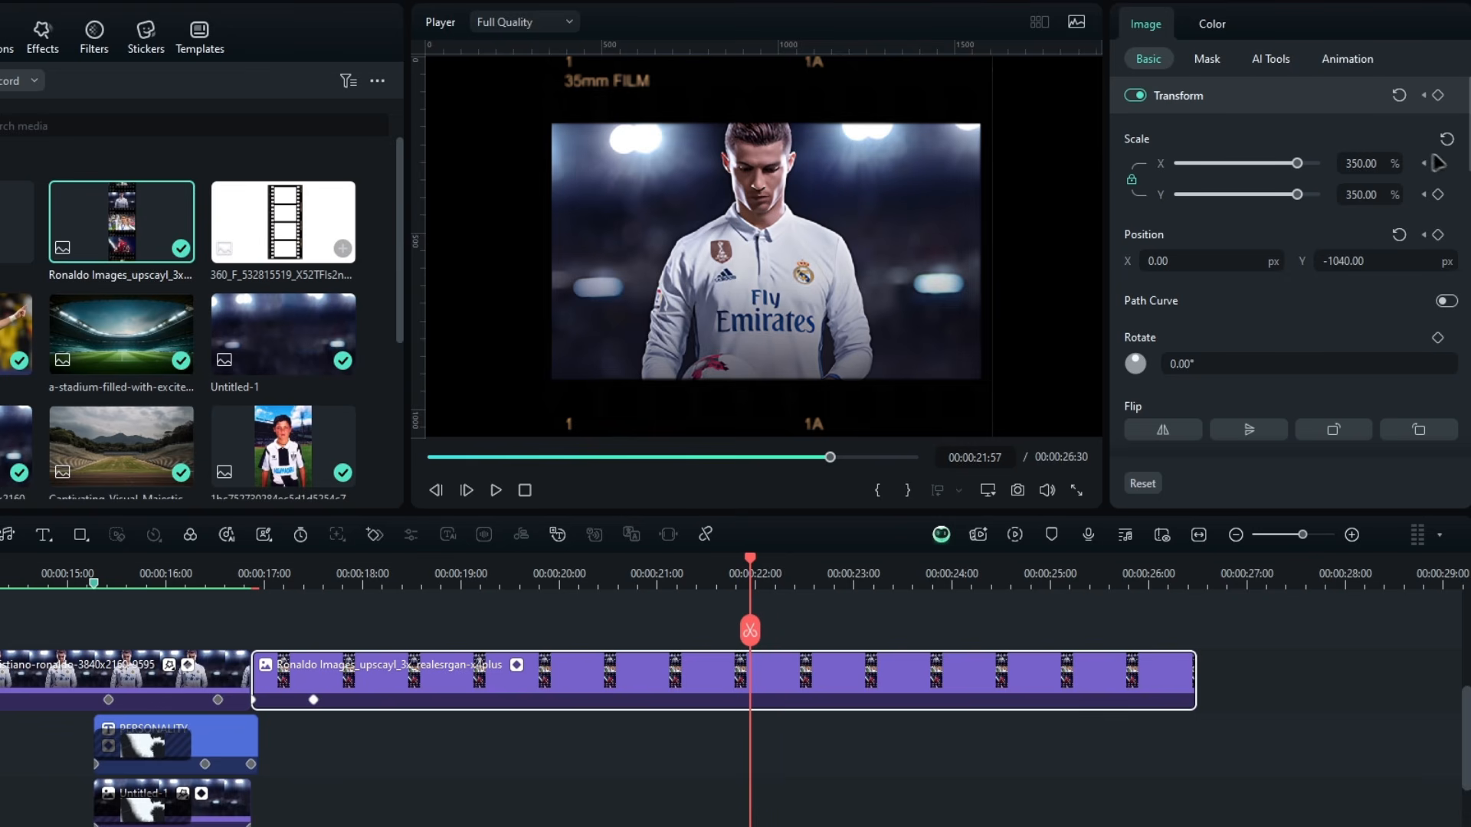
{"action": "left_click_drag", "start_coordinate": [1337, 261], "coordinate": [1407, 262]}
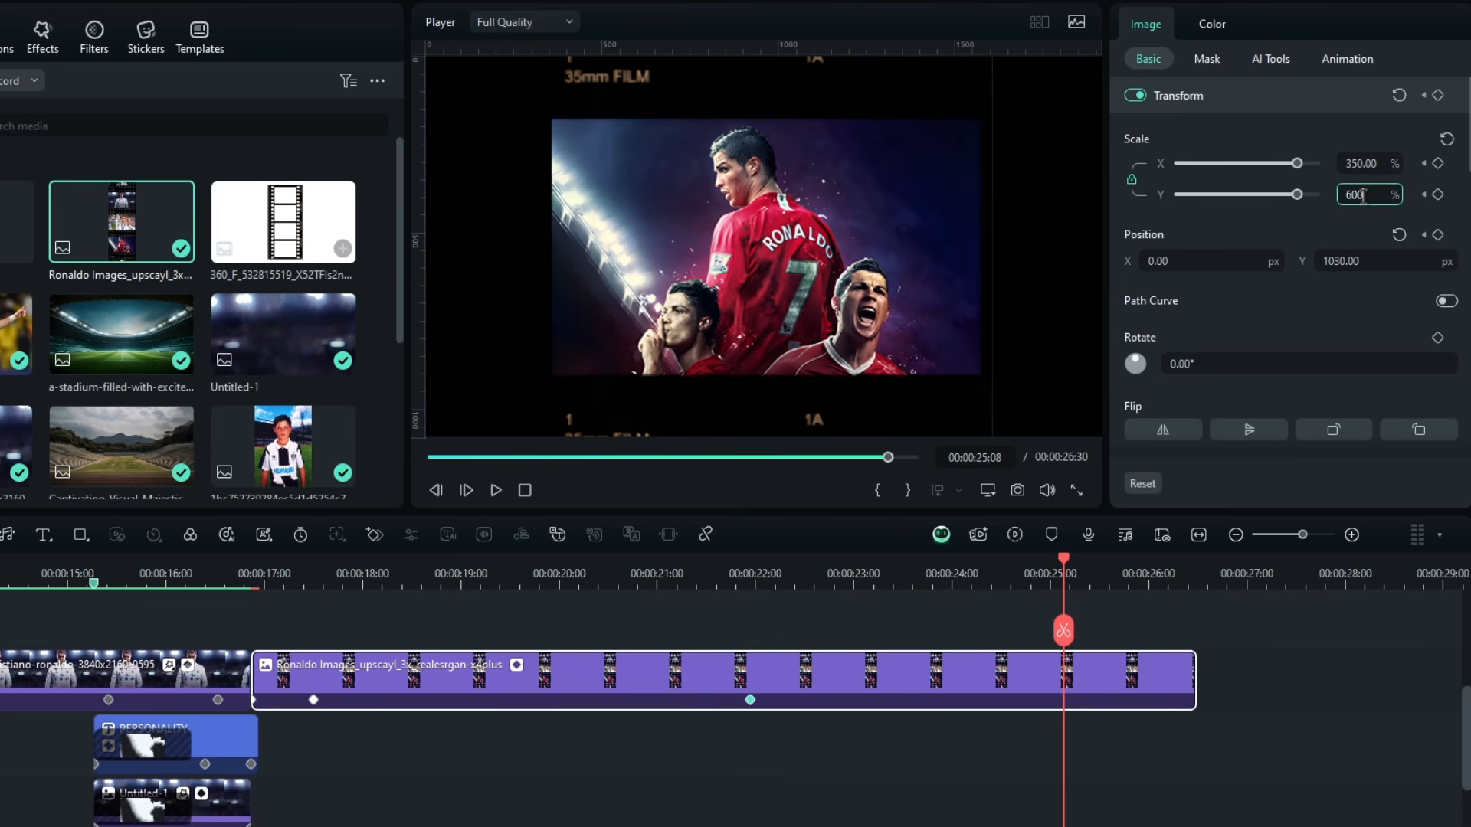
At 00:00:25:08, scale the film strip to 600% and set its Y position to 1740 so the red-jersey photo fills the frame
{"action": "left_click", "coordinate": [1354, 222]}
{"action": "left_click_drag", "start_coordinate": [1349, 255], "coordinate": [1375, 255]}
{"action": "left_click_drag", "start_coordinate": [1341, 261], "coordinate": [1351, 261]}
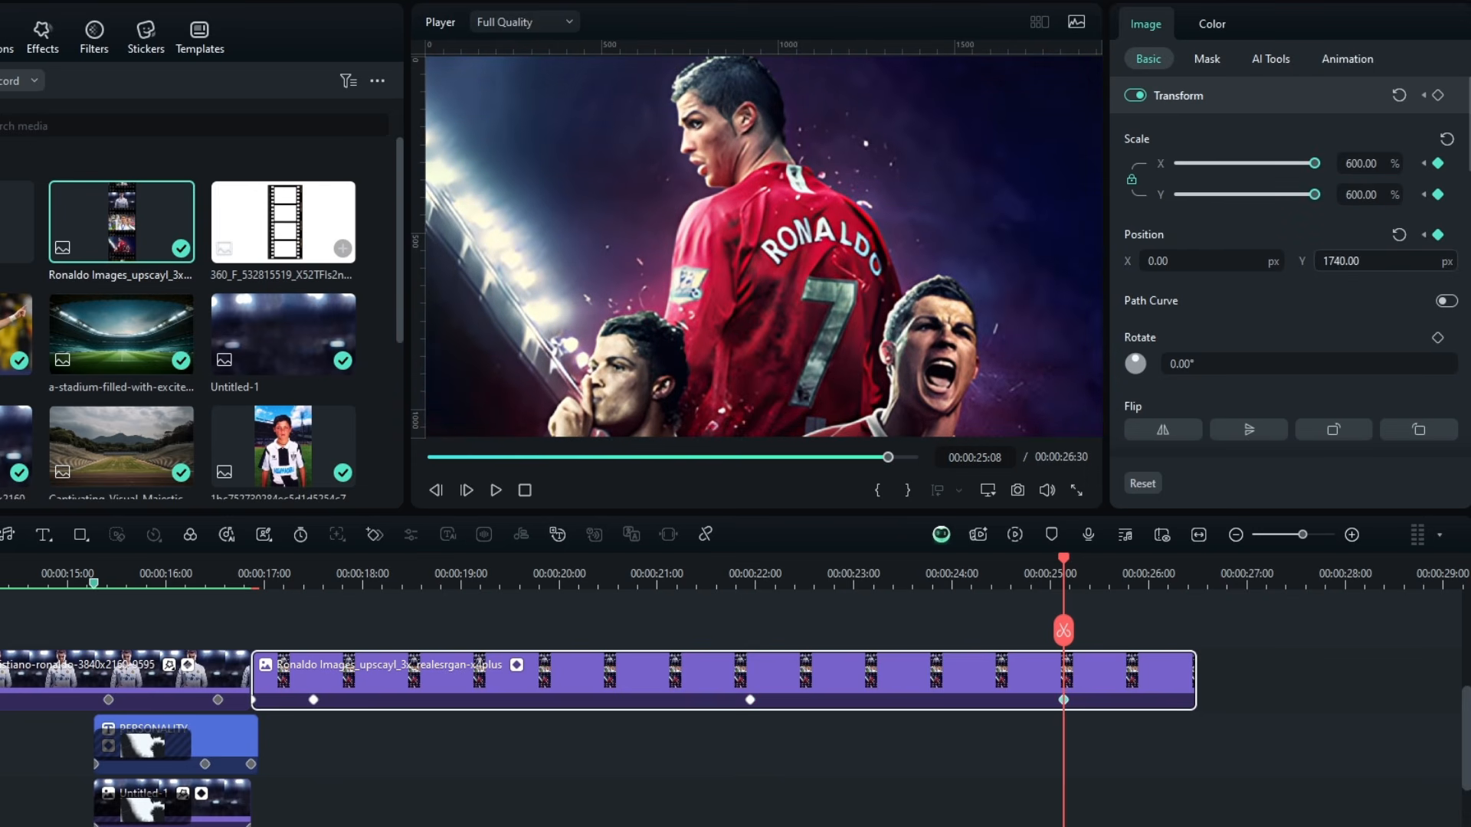
Search the effects for "mild" and apply the Mild effect to the film-strip clip
{"action": "left_click_drag", "start_coordinate": [1067, 570], "coordinate": [560, 577]}
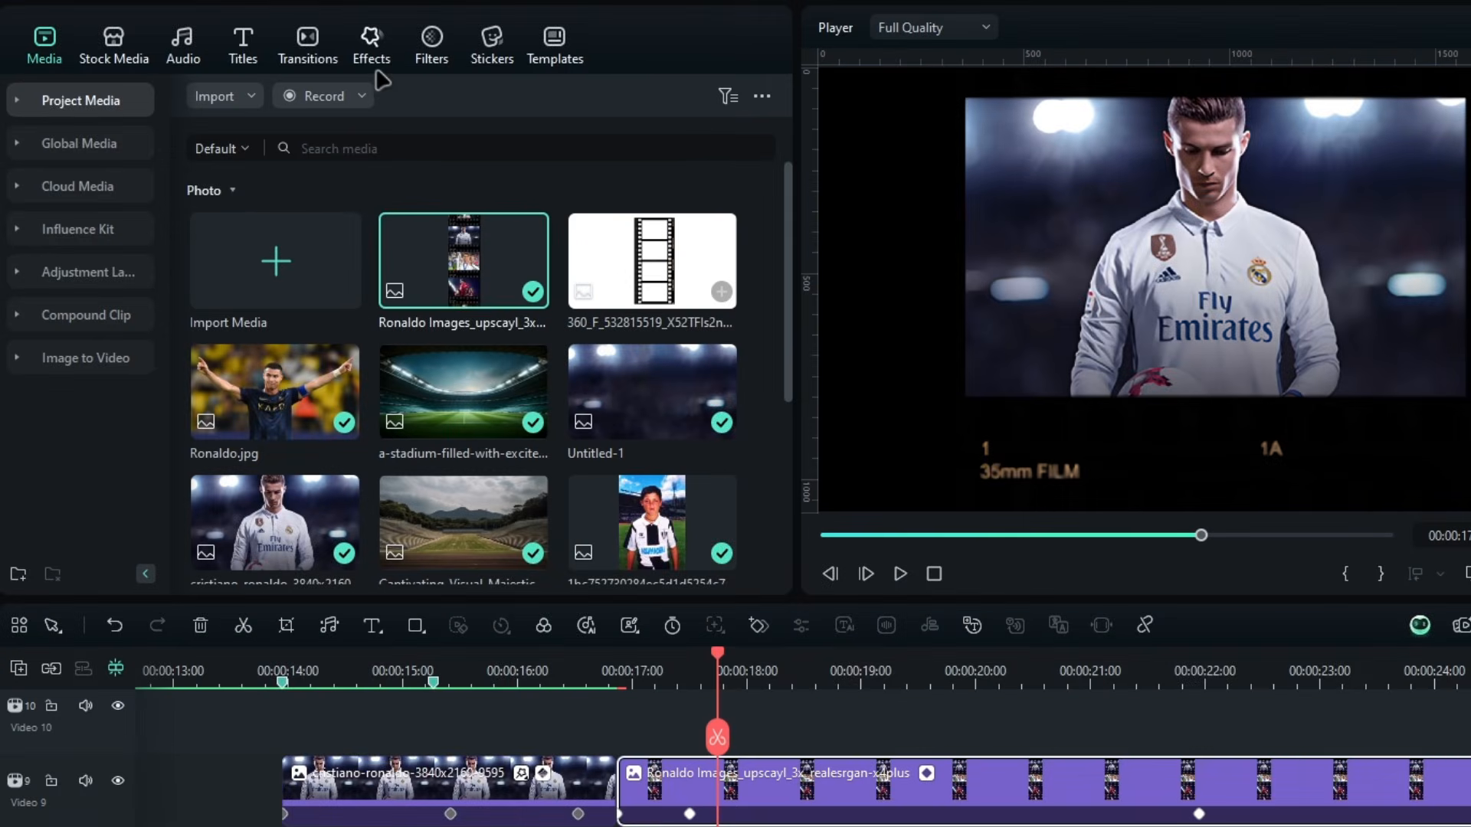
{"action": "left_click", "coordinate": [42, 34]}
{"action": "left_click", "coordinate": [236, 96]}
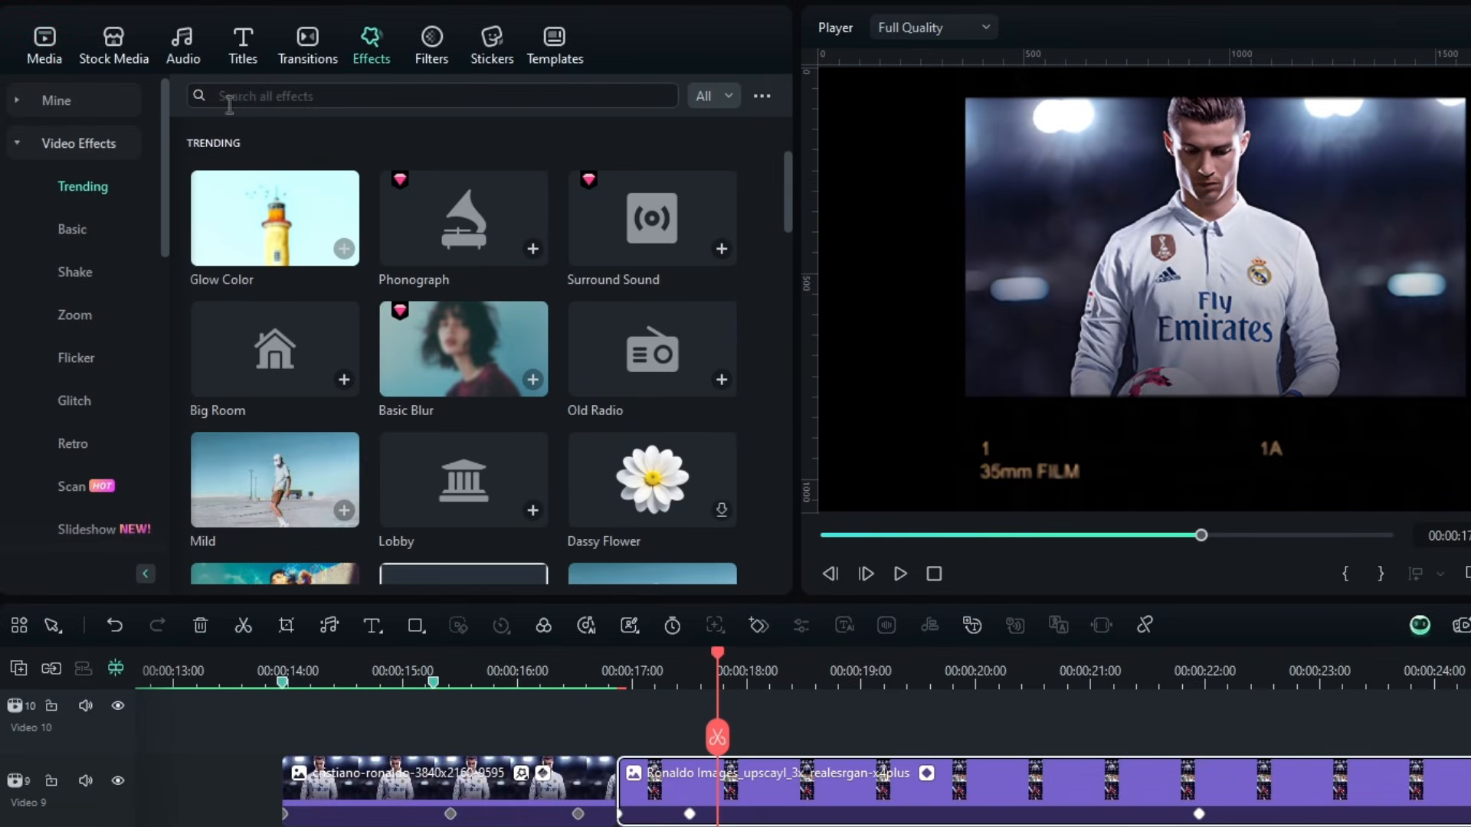
{"action": "key", "text": "Return"}
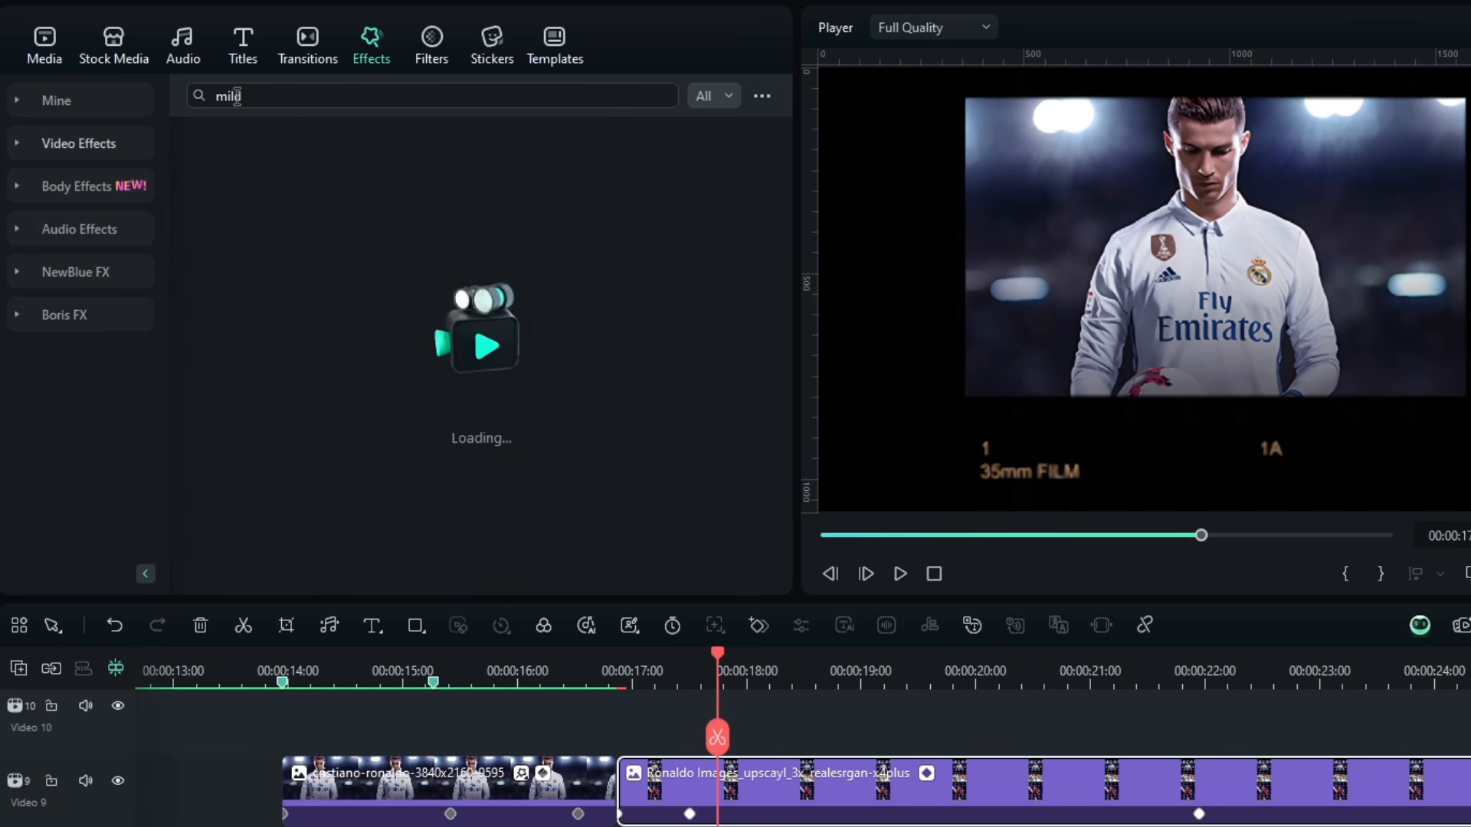
{"action": "left_click", "coordinate": [929, 780]}
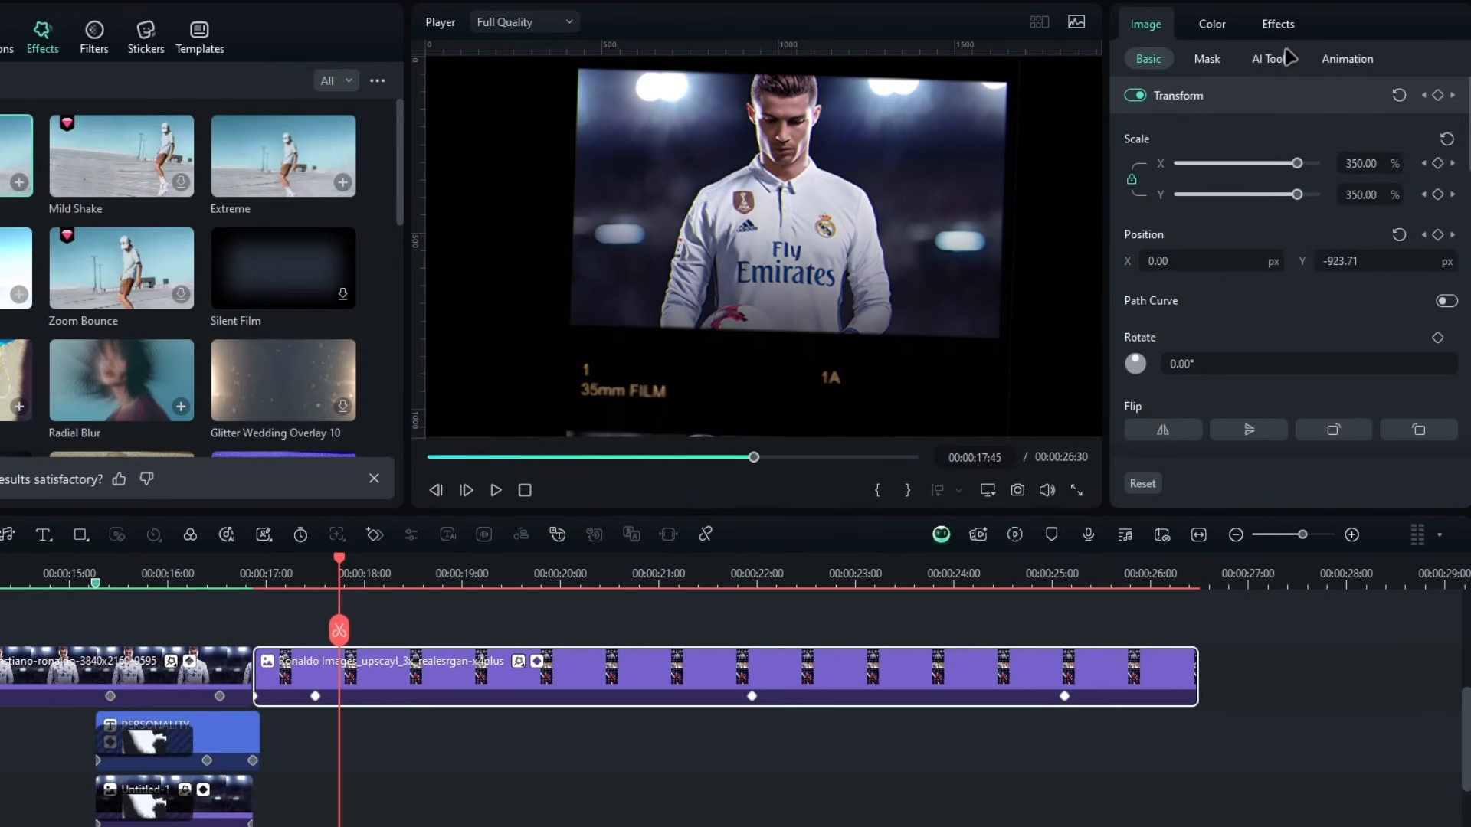
Set the film strip's Mild effect Position Z to 0 and turn off RGB Separate
{"action": "left_click", "coordinate": [1279, 27]}
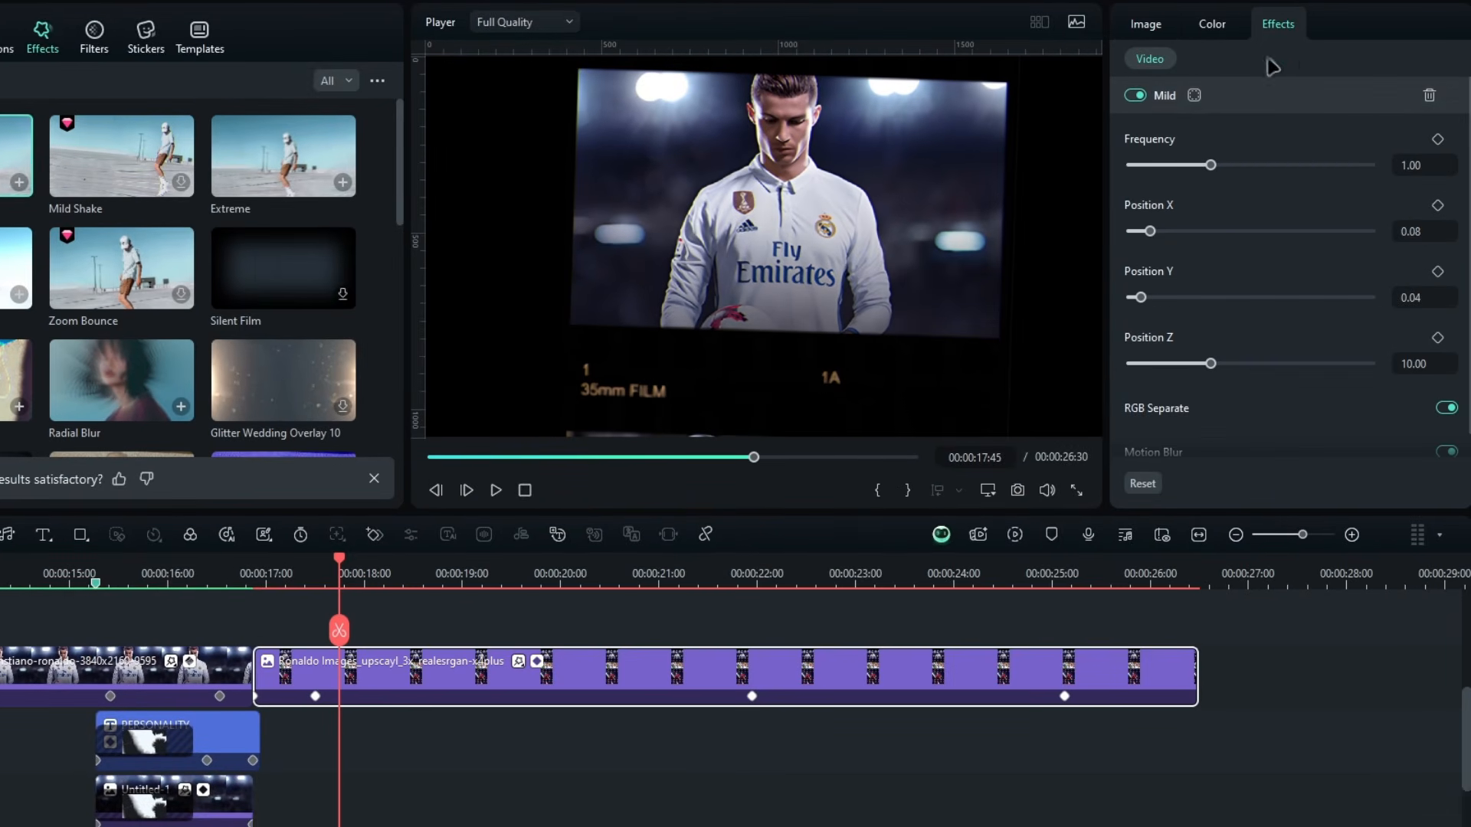
{"action": "left_click", "coordinate": [1134, 363]}
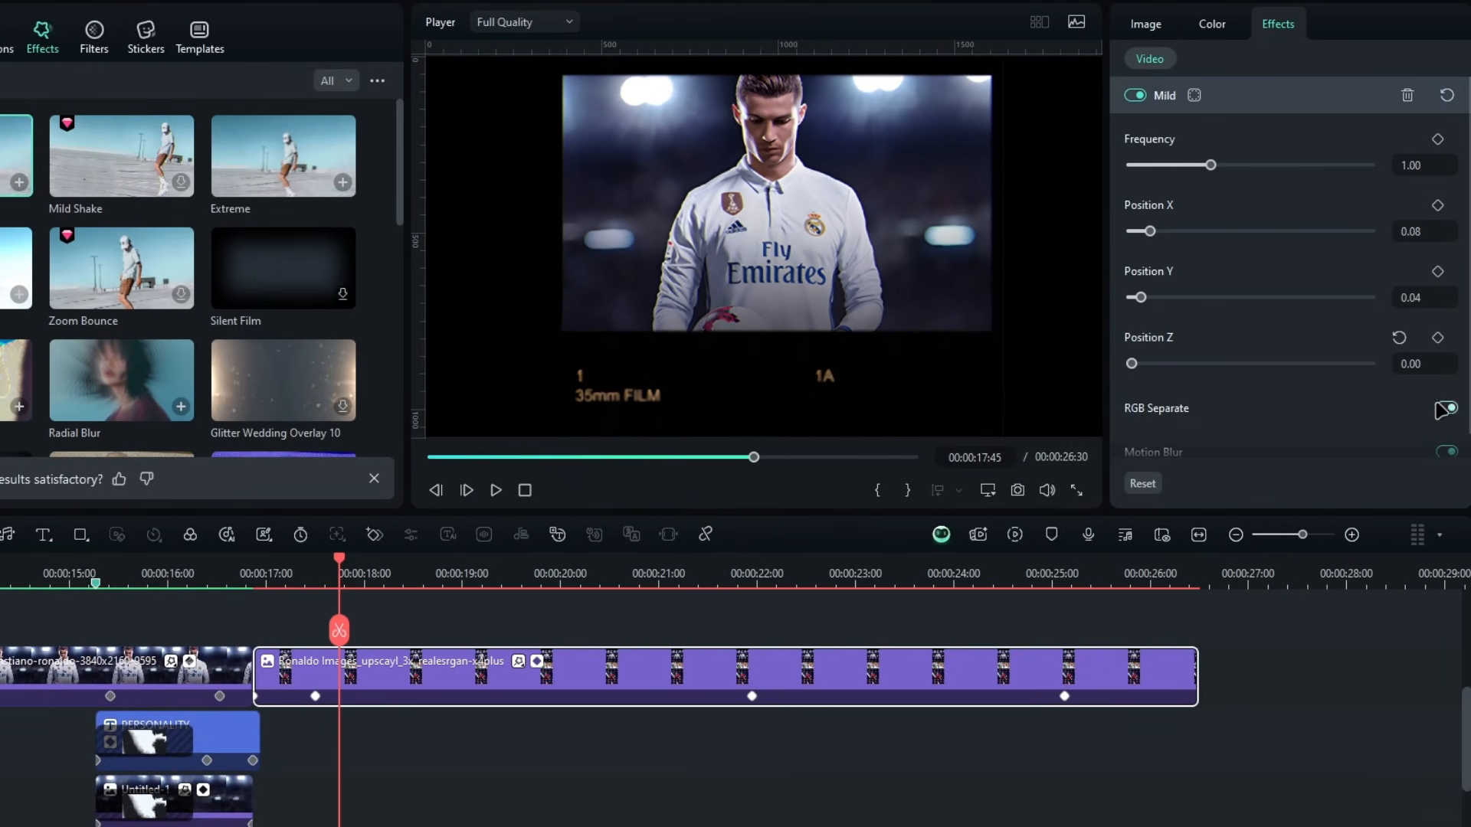
{"action": "left_click", "coordinate": [1440, 408]}
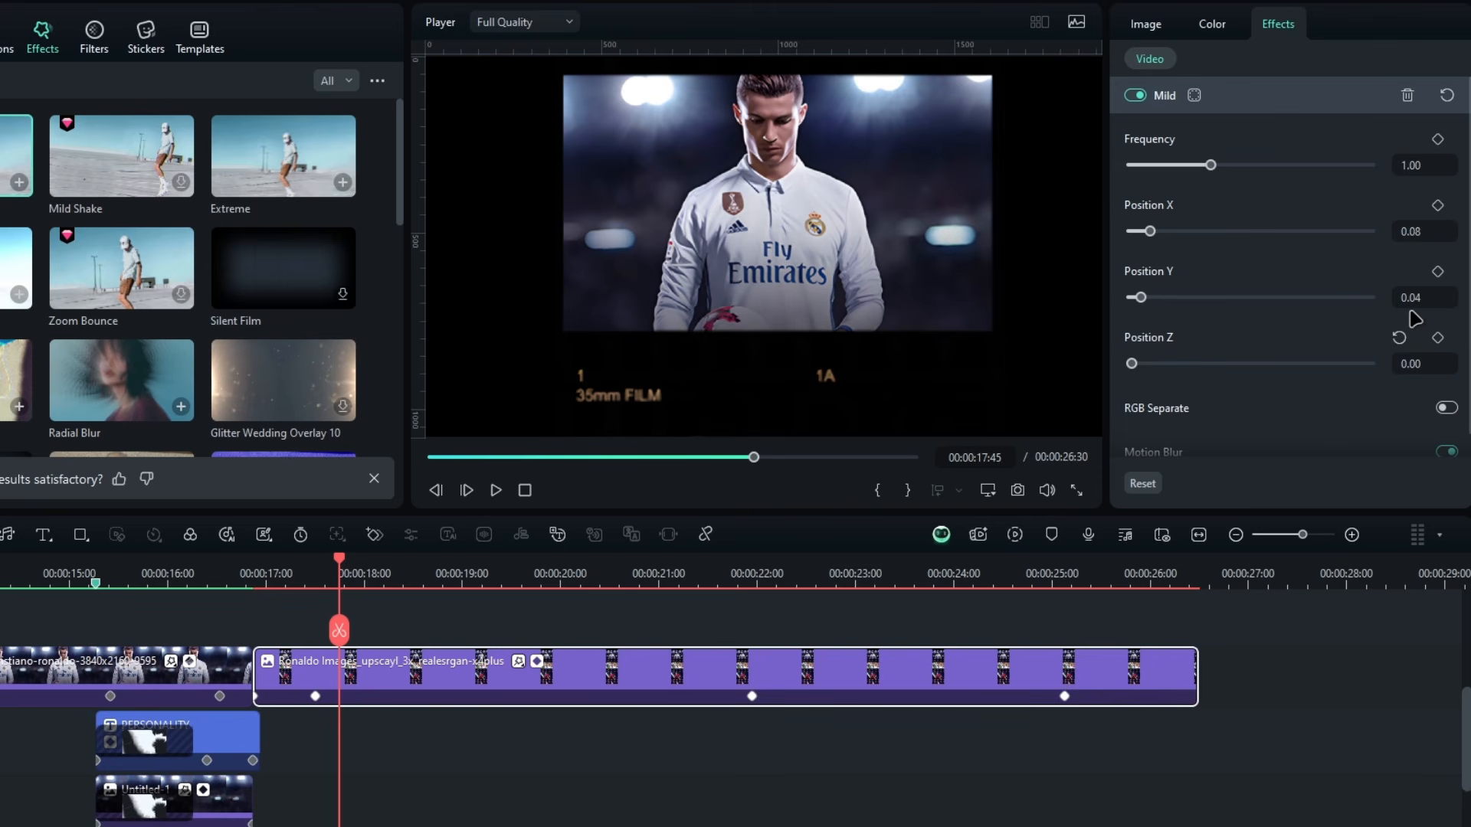
Keyframe the Mild effect's Position X and Position Y at 0 at the film-strip clip's start, 00:00:16:52
{"action": "left_click", "coordinate": [263, 695]}
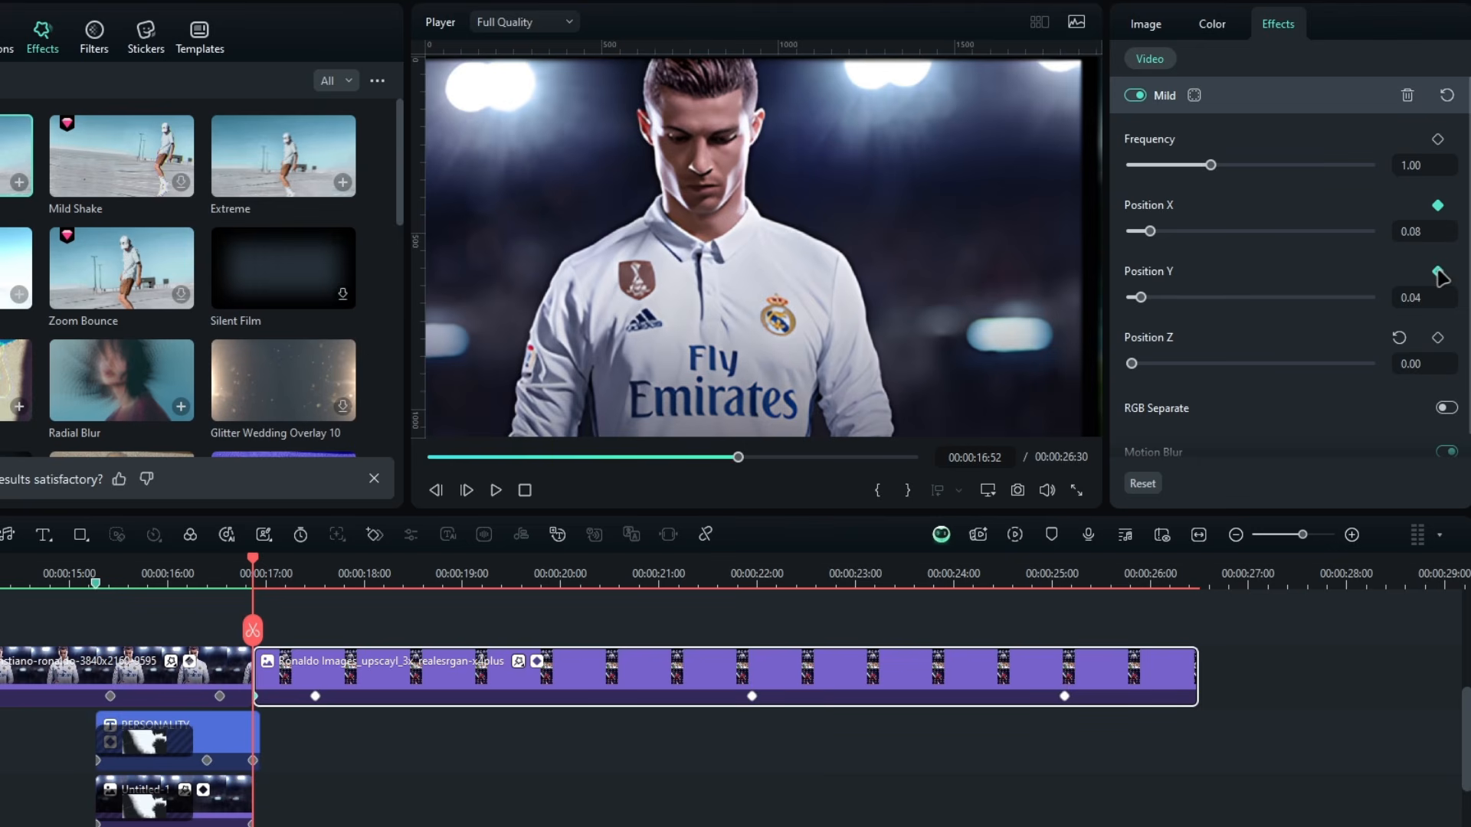
{"action": "left_click", "coordinate": [1426, 298]}
{"action": "type", "text": "0"}
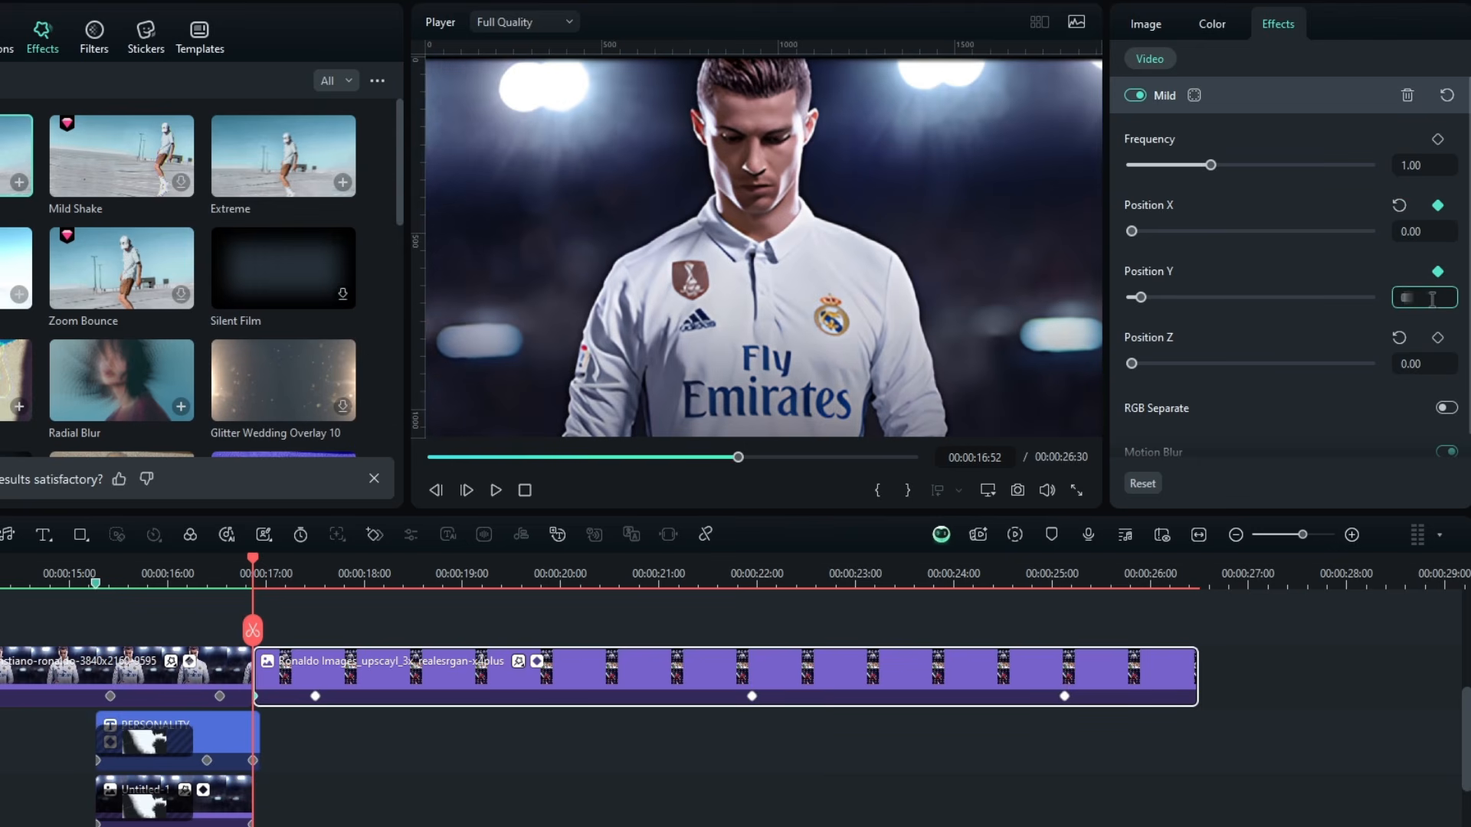
{"action": "key", "text": "Return"}
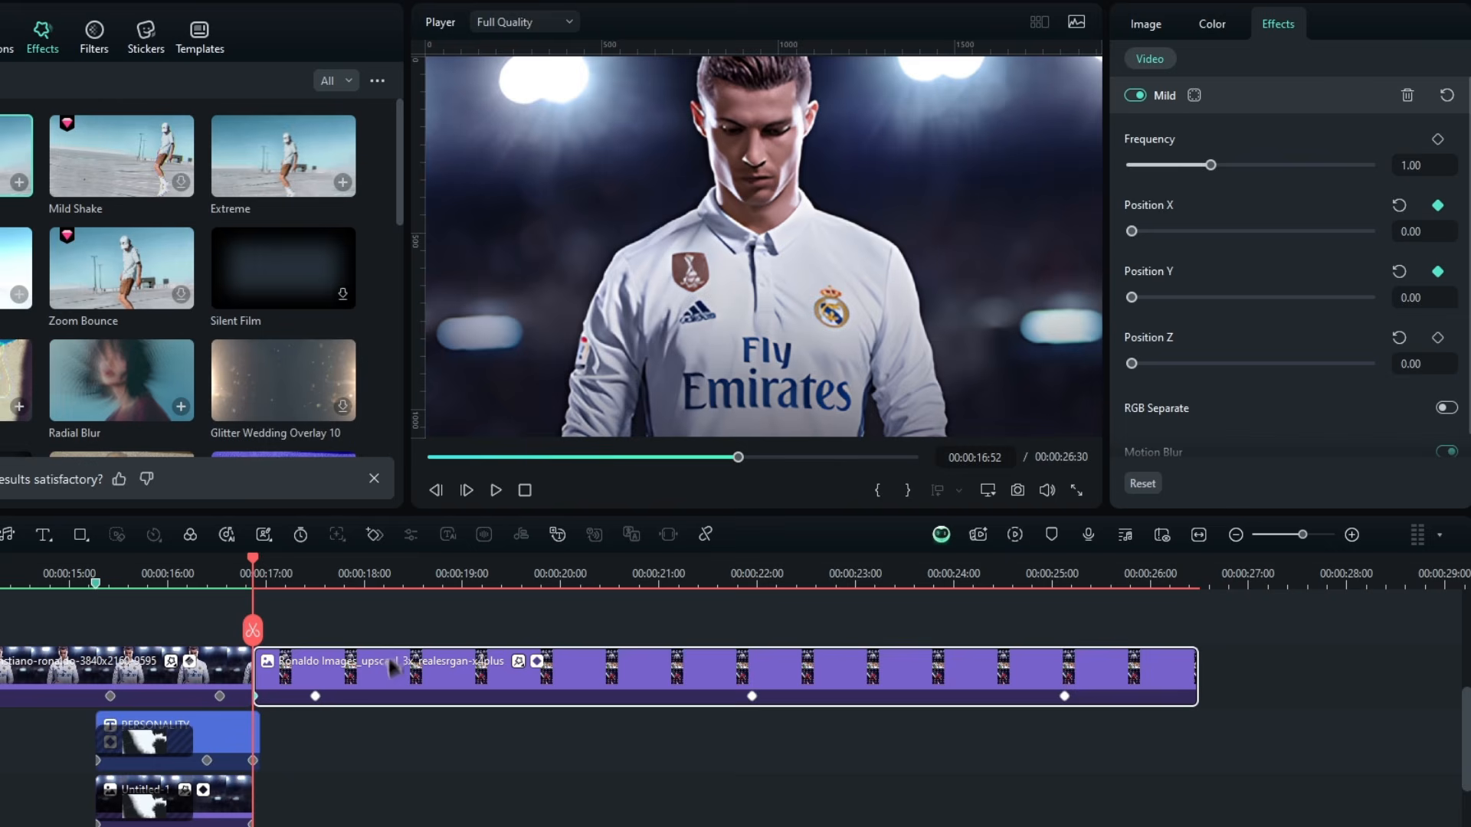
Set the Mild effect's Position X and Position Y to 0.04 at the film strip's 00:00:17:30 keyframe
{"action": "left_click_drag", "start_coordinate": [281, 579], "coordinate": [313, 580]}
{"action": "left_click", "coordinate": [315, 695]}
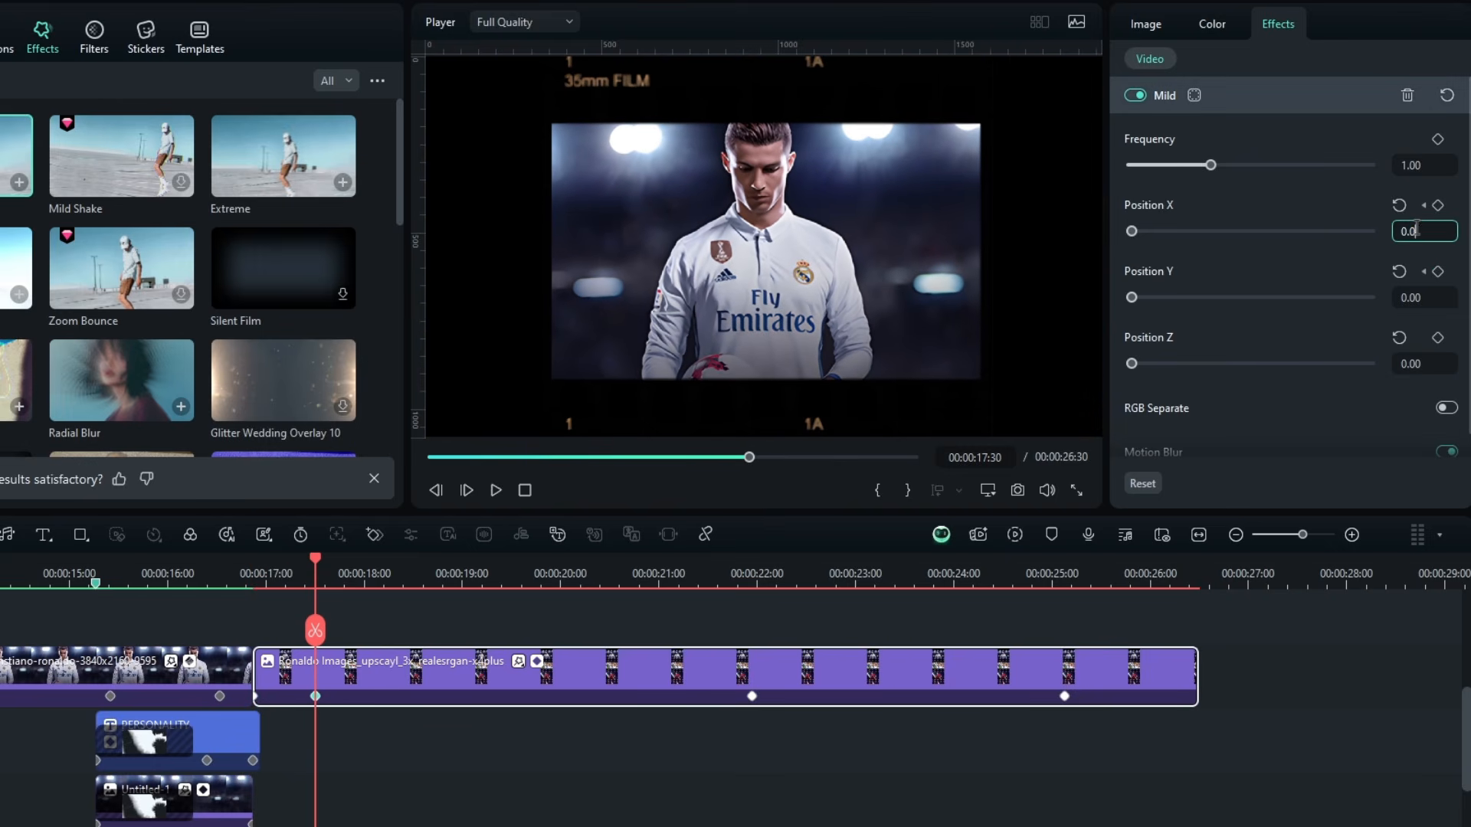
{"action": "type", "text": "4"}
{"action": "key", "text": "Return"}
{"action": "key", "text": "Return"}
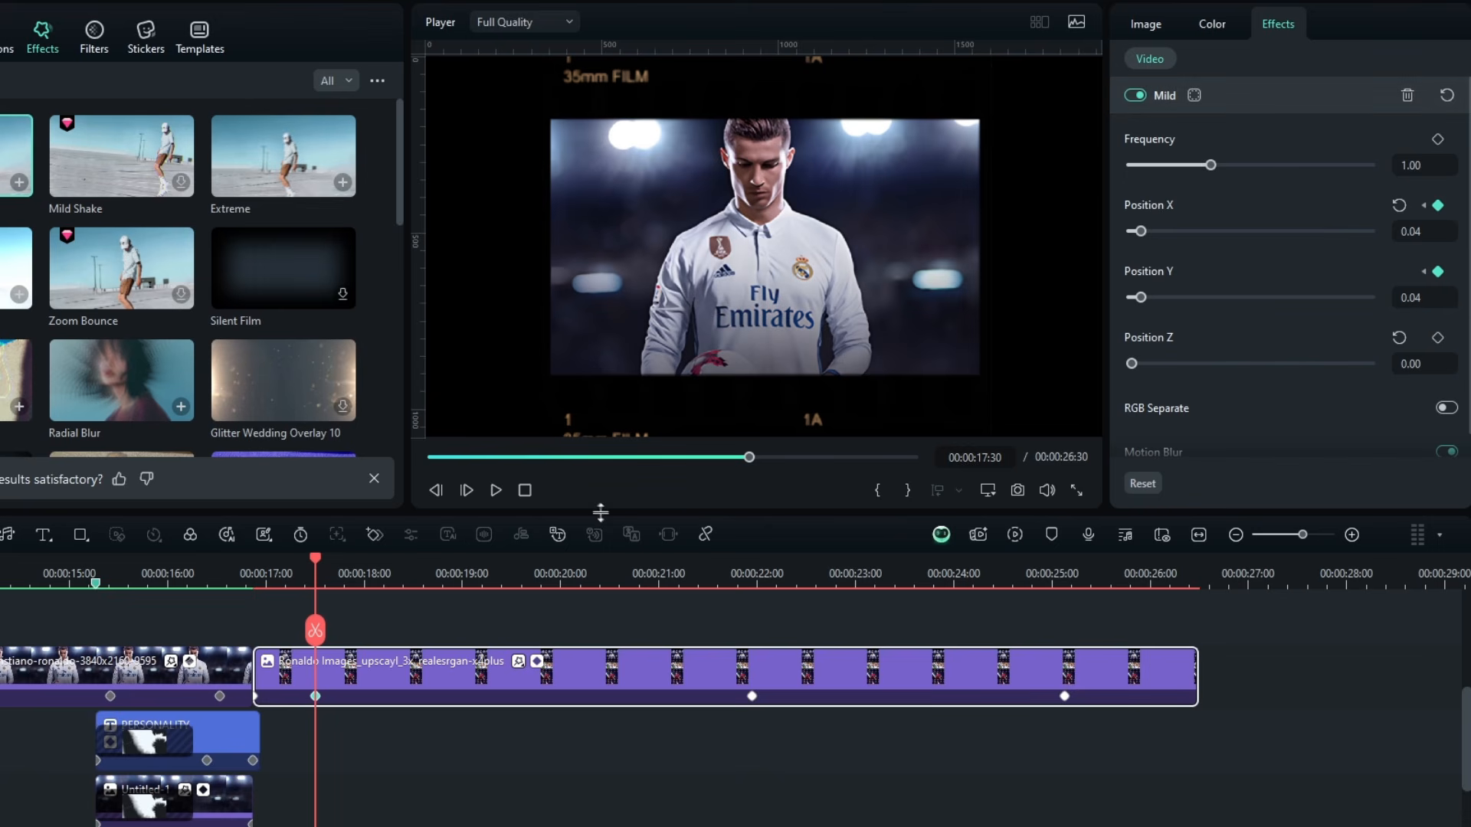
Keyframe the Mild effect's Position X and Y at their 0.04 values at 00:00:21:57, then set both to 0 at 00:00:25:08
{"action": "left_click_drag", "start_coordinate": [314, 573], "coordinate": [757, 525]}
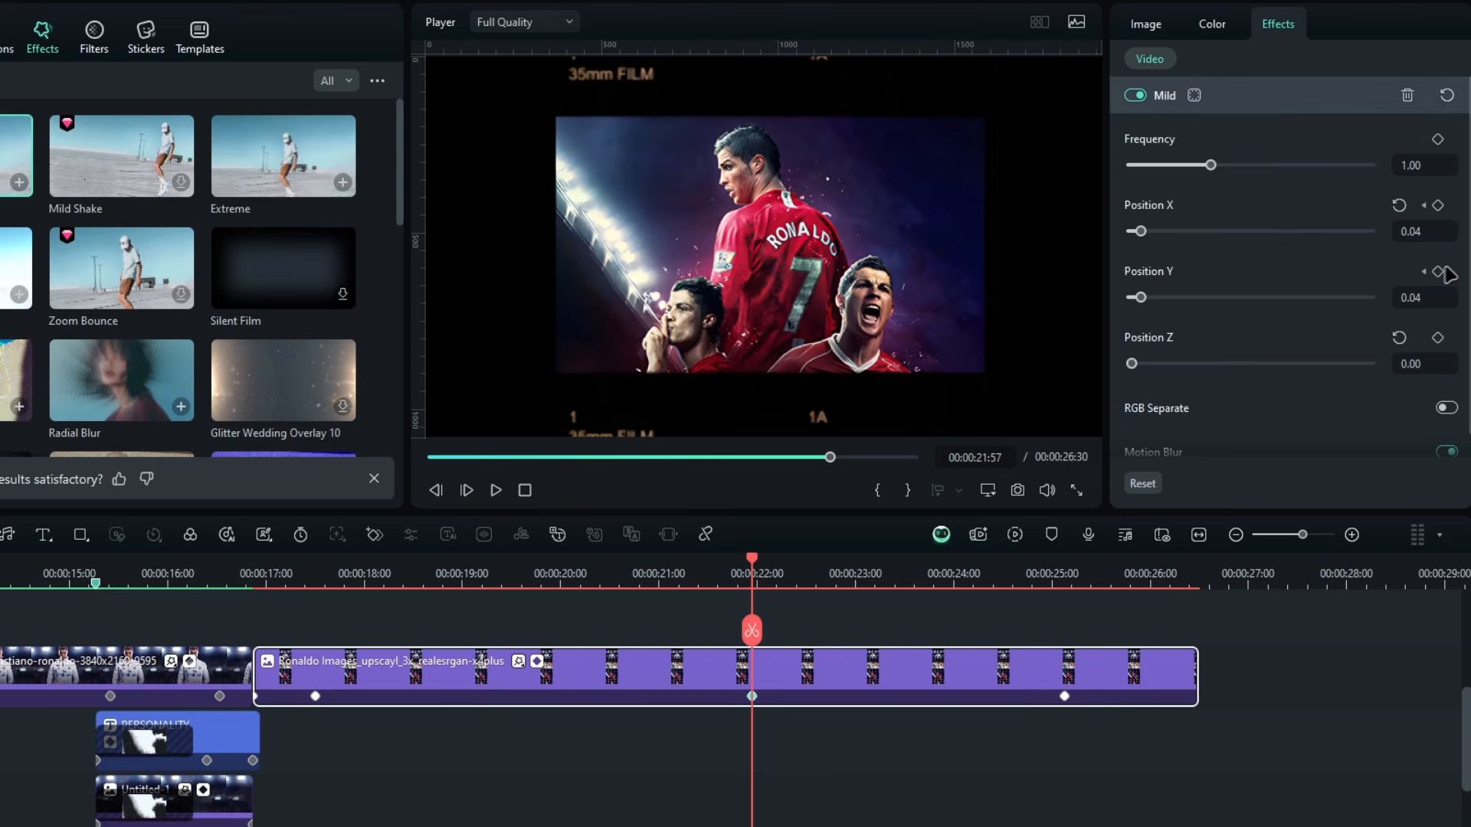
{"action": "left_click", "coordinate": [1064, 696]}
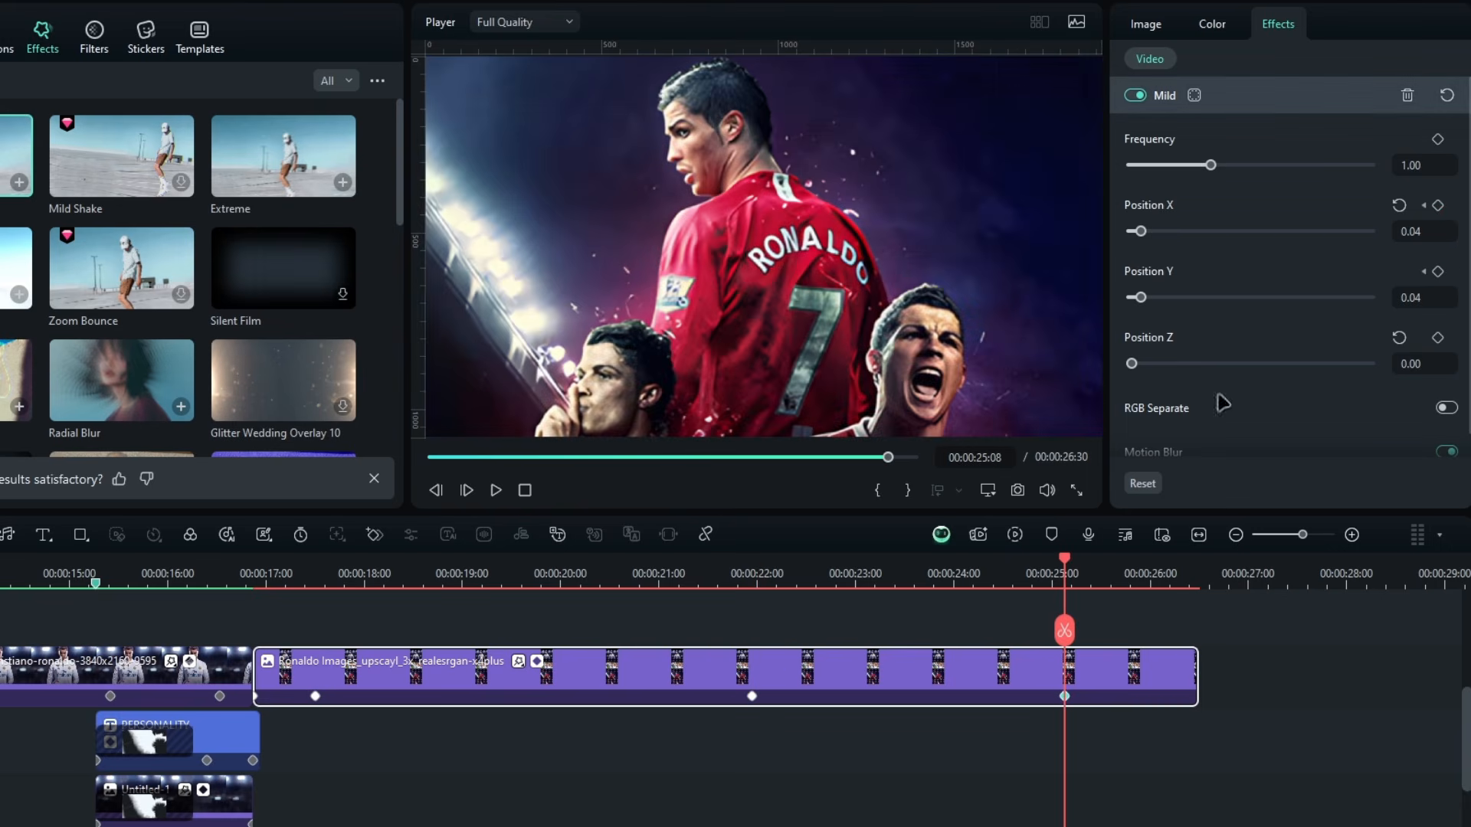
{"action": "left_click", "coordinate": [1414, 296]}
{"action": "type", "text": "0"}
{"action": "key", "text": "Return"}
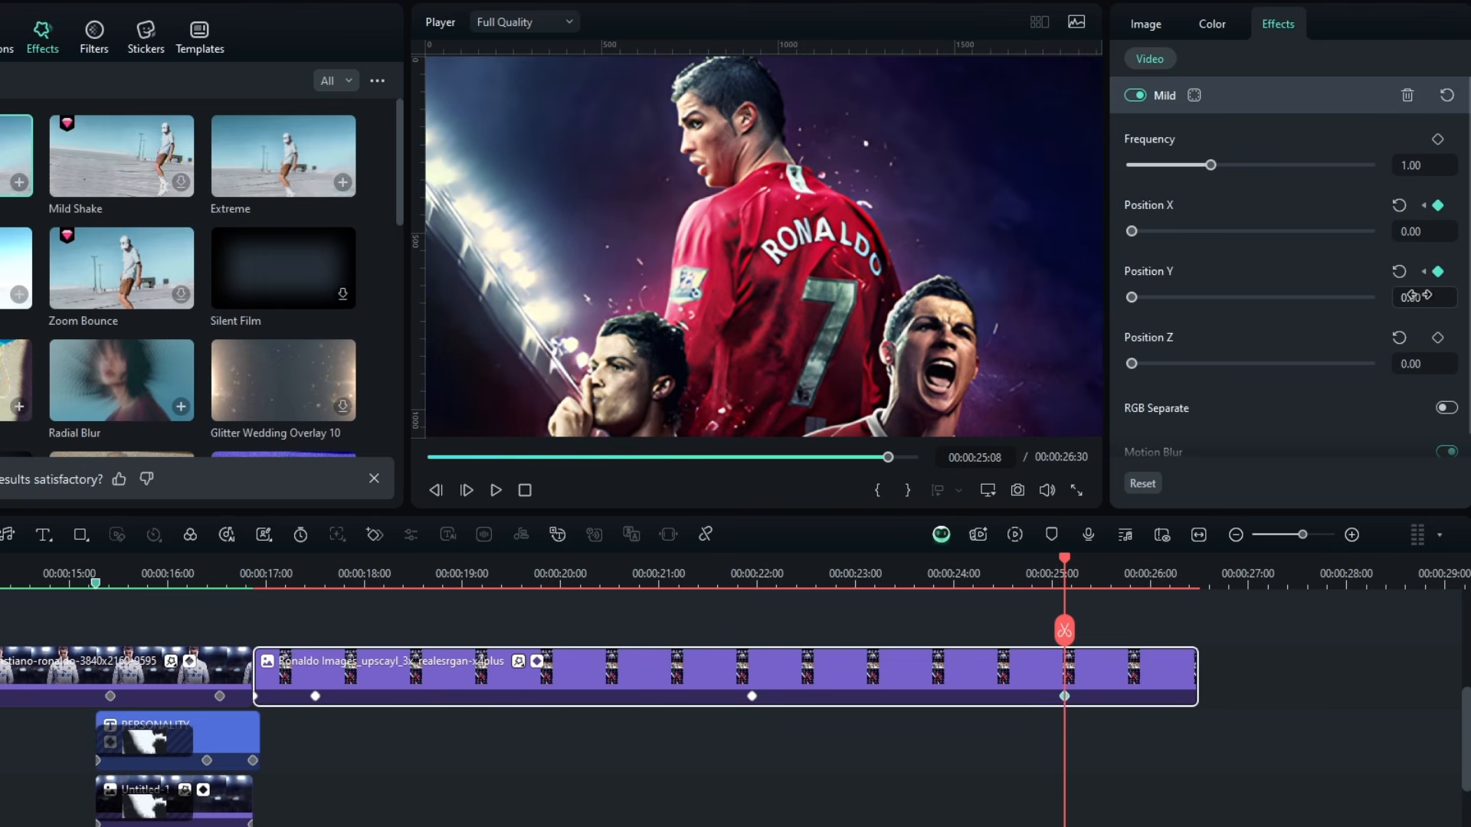
Play the film-strip sequence from its start to review the keyframed zoom, scroll and shake
{"action": "left_click_drag", "start_coordinate": [356, 569], "coordinate": [288, 568]}
{"action": "key", "text": "space"}
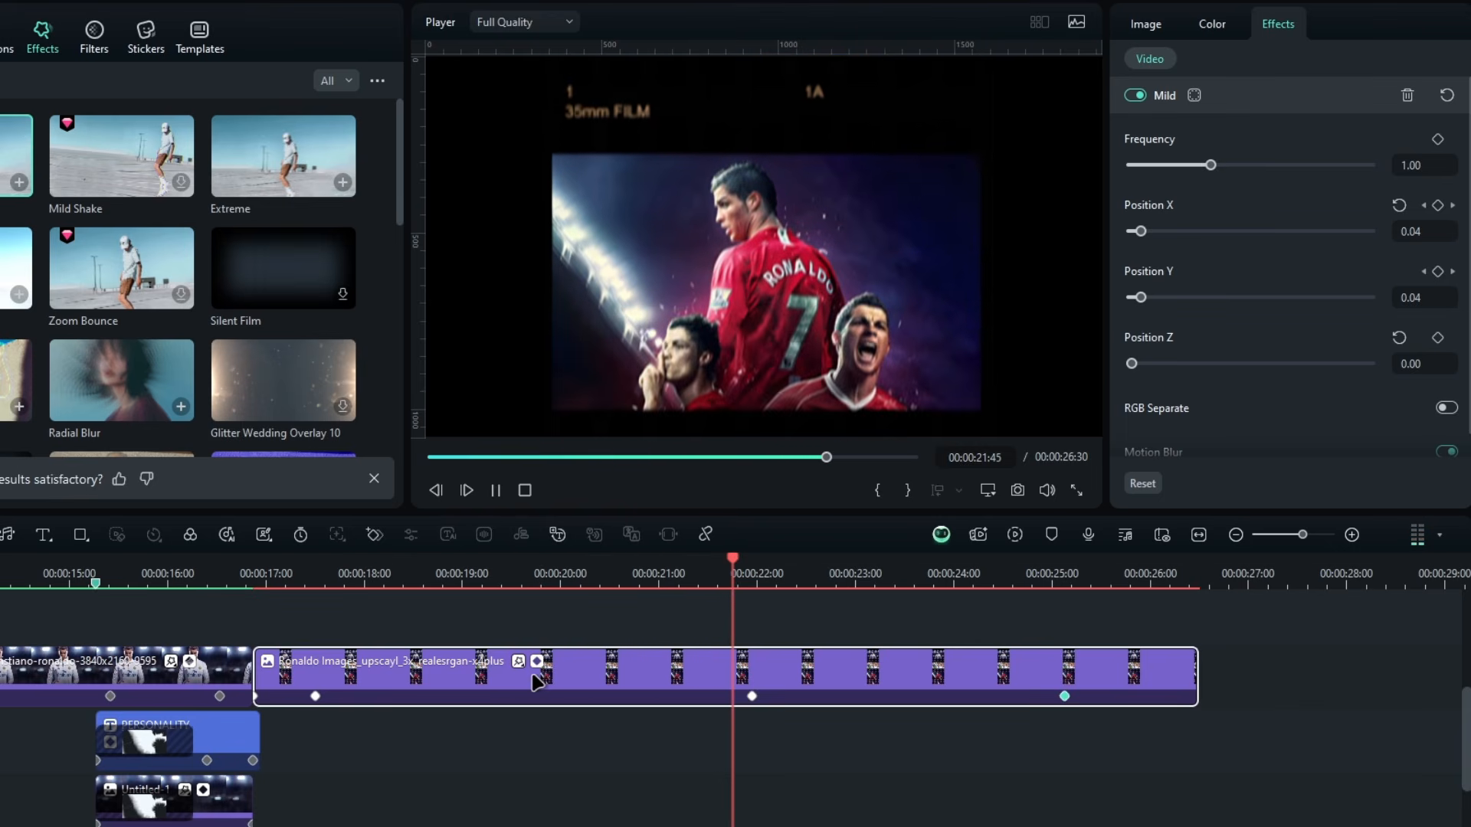
{"action": "key", "text": "space"}
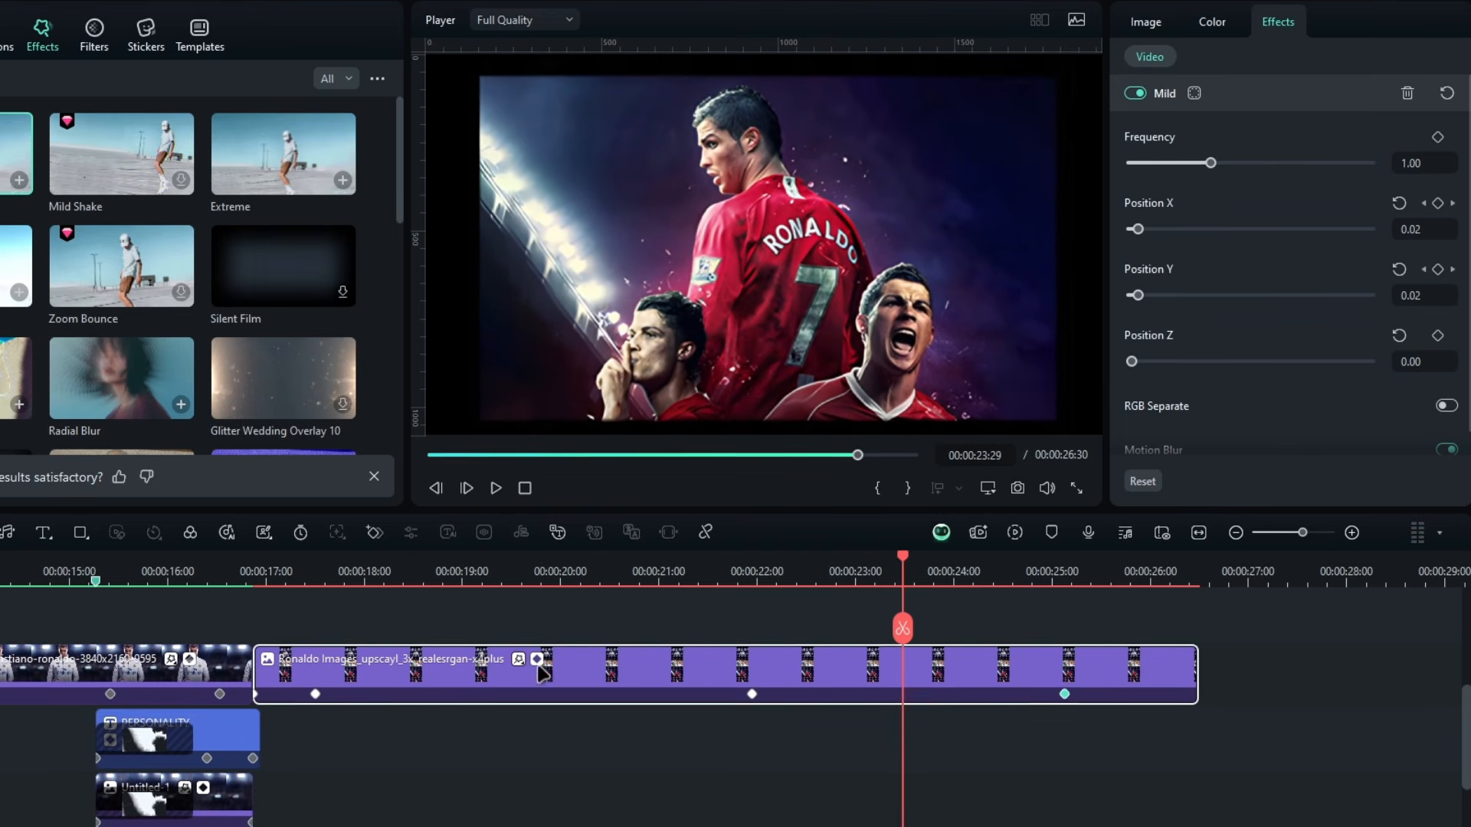
Open the film strip's keyframe graph and apply a smooth ease curve to all Scale X keyframes
{"action": "left_click", "coordinate": [536, 661]}
{"action": "scroll", "coordinate": [534, 680], "scroll_direction": "down", "scroll_amount": 2}
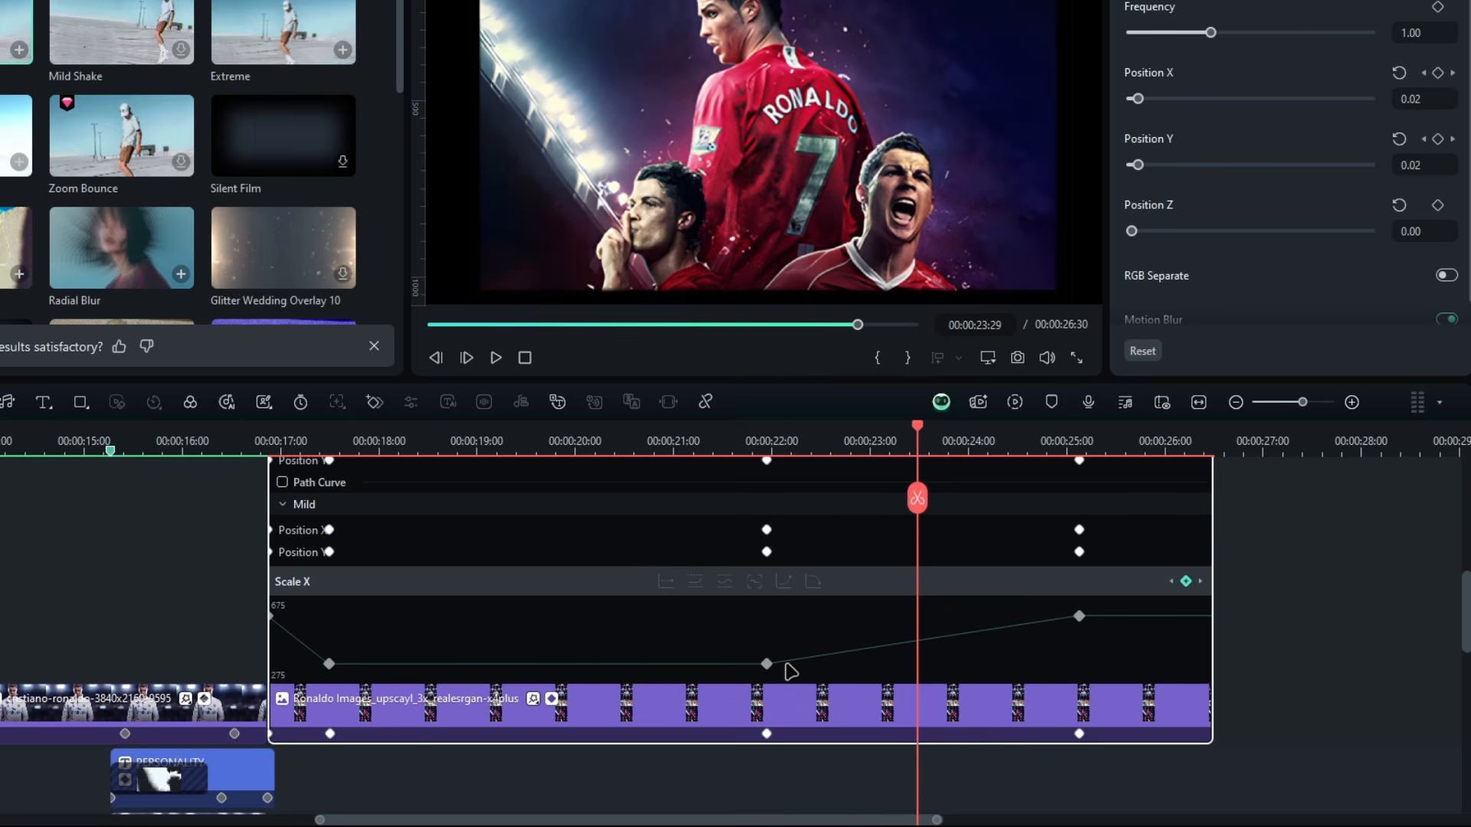
{"action": "right_click", "coordinate": [767, 664]}
{"action": "left_click", "coordinate": [811, 461]}
{"action": "left_click", "coordinate": [724, 581]}
{"action": "scroll", "coordinate": [283, 518], "scroll_direction": "up", "scroll_amount": 2}
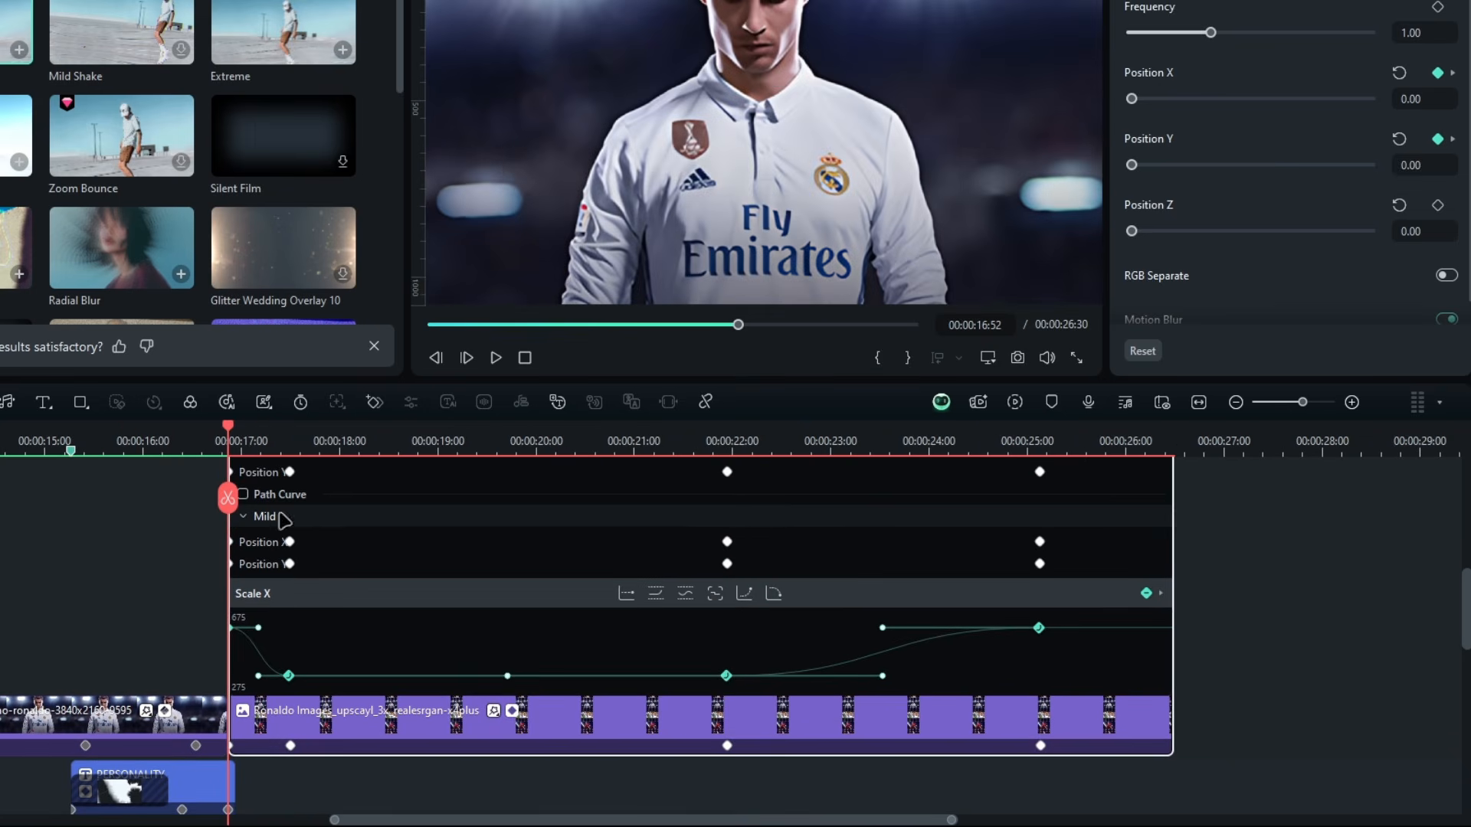
Select all keyframes of the film strip's transform Position X and then Position Y, and apply an ease curve to each
{"action": "left_click", "coordinate": [295, 510]}
{"action": "right_click", "coordinate": [304, 711]}
{"action": "left_click", "coordinate": [352, 509]}
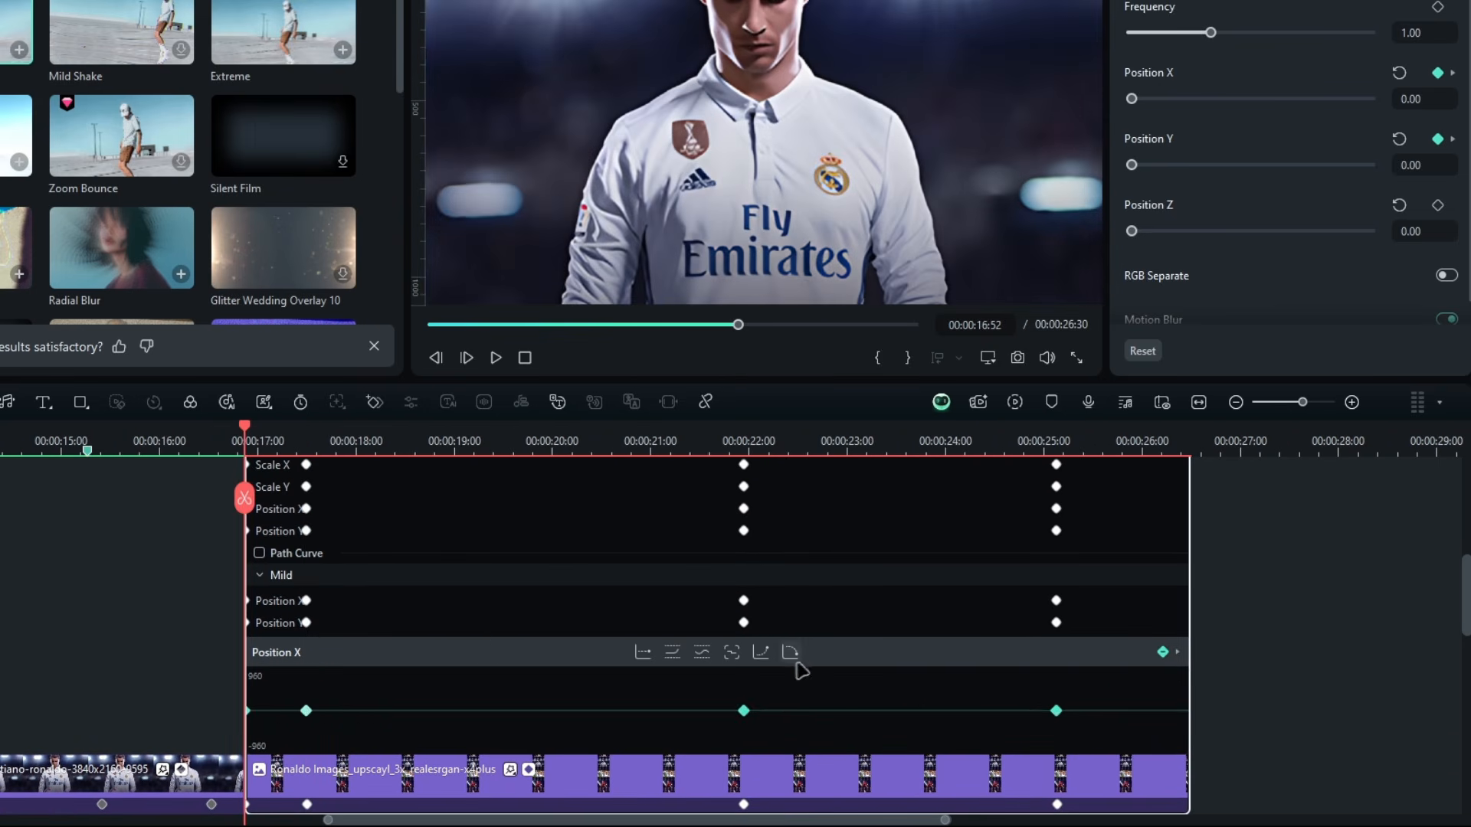
{"action": "left_click", "coordinate": [299, 530]}
{"action": "right_click", "coordinate": [305, 731]}
{"action": "left_click", "coordinate": [353, 510]}
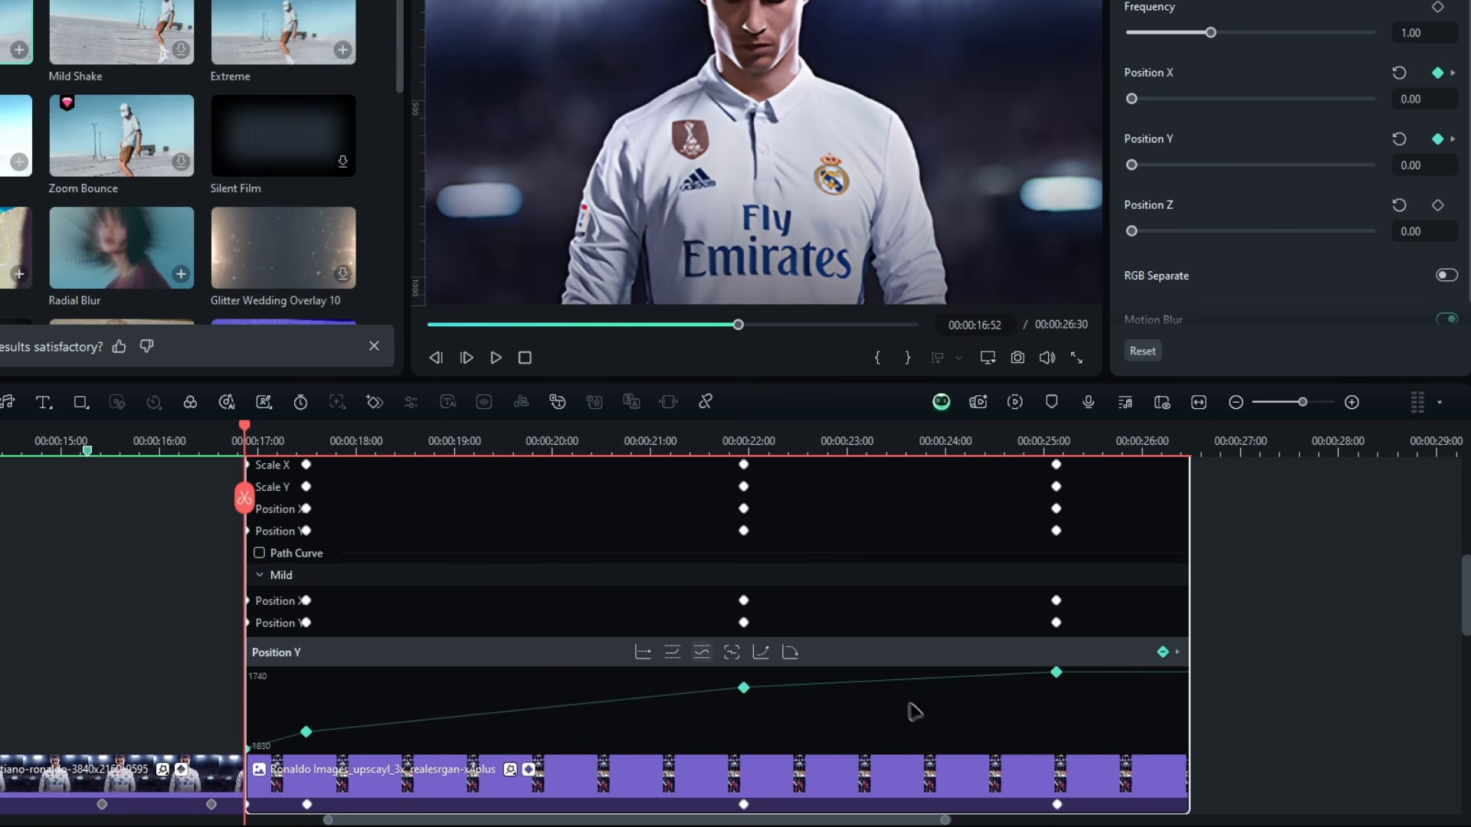
Apply a curve preset to all Mild effect Position X and Position Y keyframes, and close the film strip's keyframe graph
{"action": "left_click", "coordinate": [300, 605]}
{"action": "right_click", "coordinate": [308, 745]}
{"action": "left_click", "coordinate": [356, 544]}
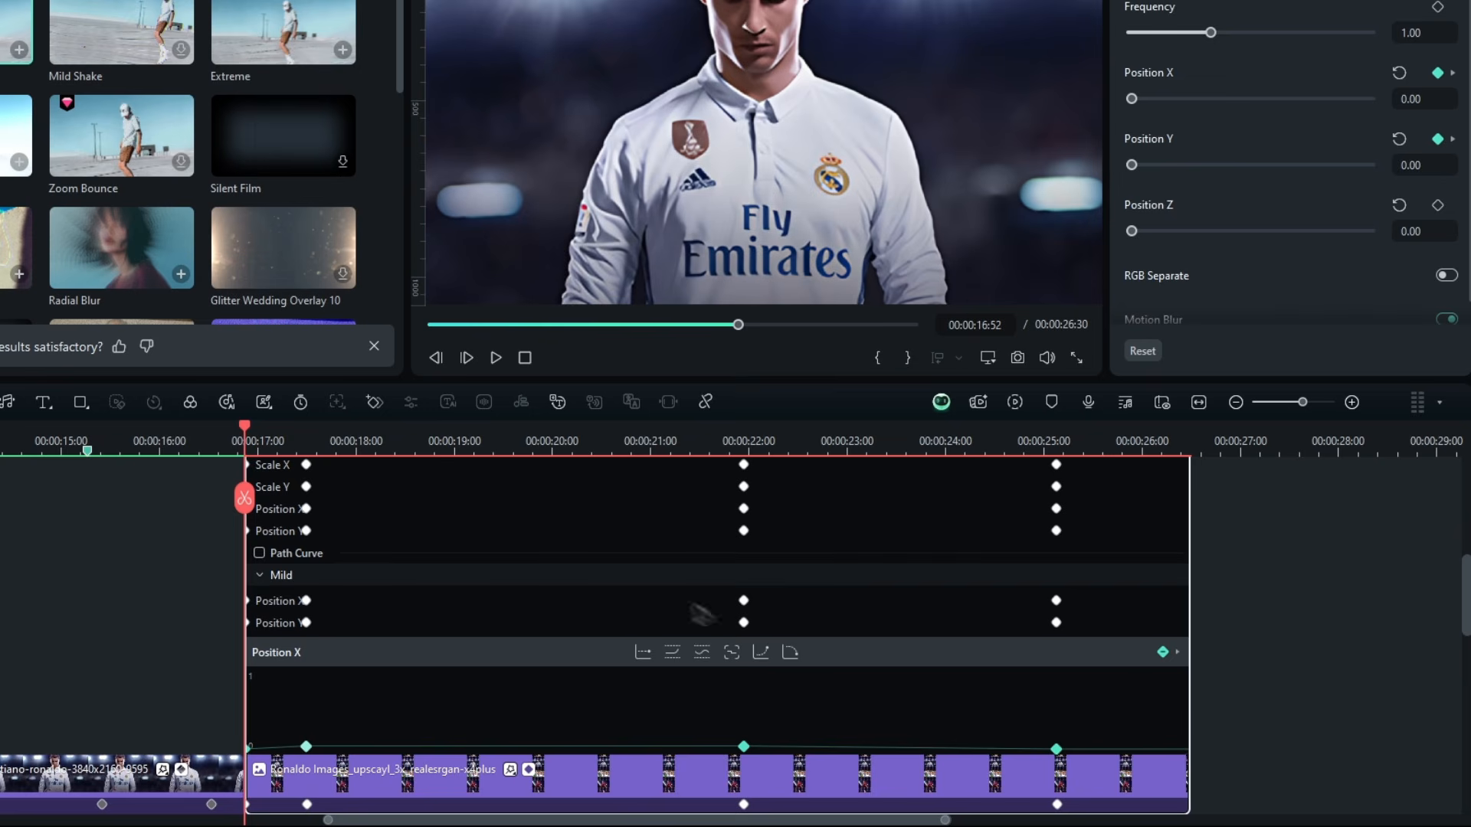
{"action": "left_click", "coordinate": [788, 652]}
{"action": "left_click", "coordinate": [299, 623]}
{"action": "right_click", "coordinate": [307, 746]}
{"action": "left_click", "coordinate": [352, 537]}
{"action": "left_click", "coordinate": [787, 652]}
{"action": "left_click", "coordinate": [527, 769]}
{"action": "scroll", "coordinate": [521, 677], "scroll_direction": "up", "scroll_amount": 2}
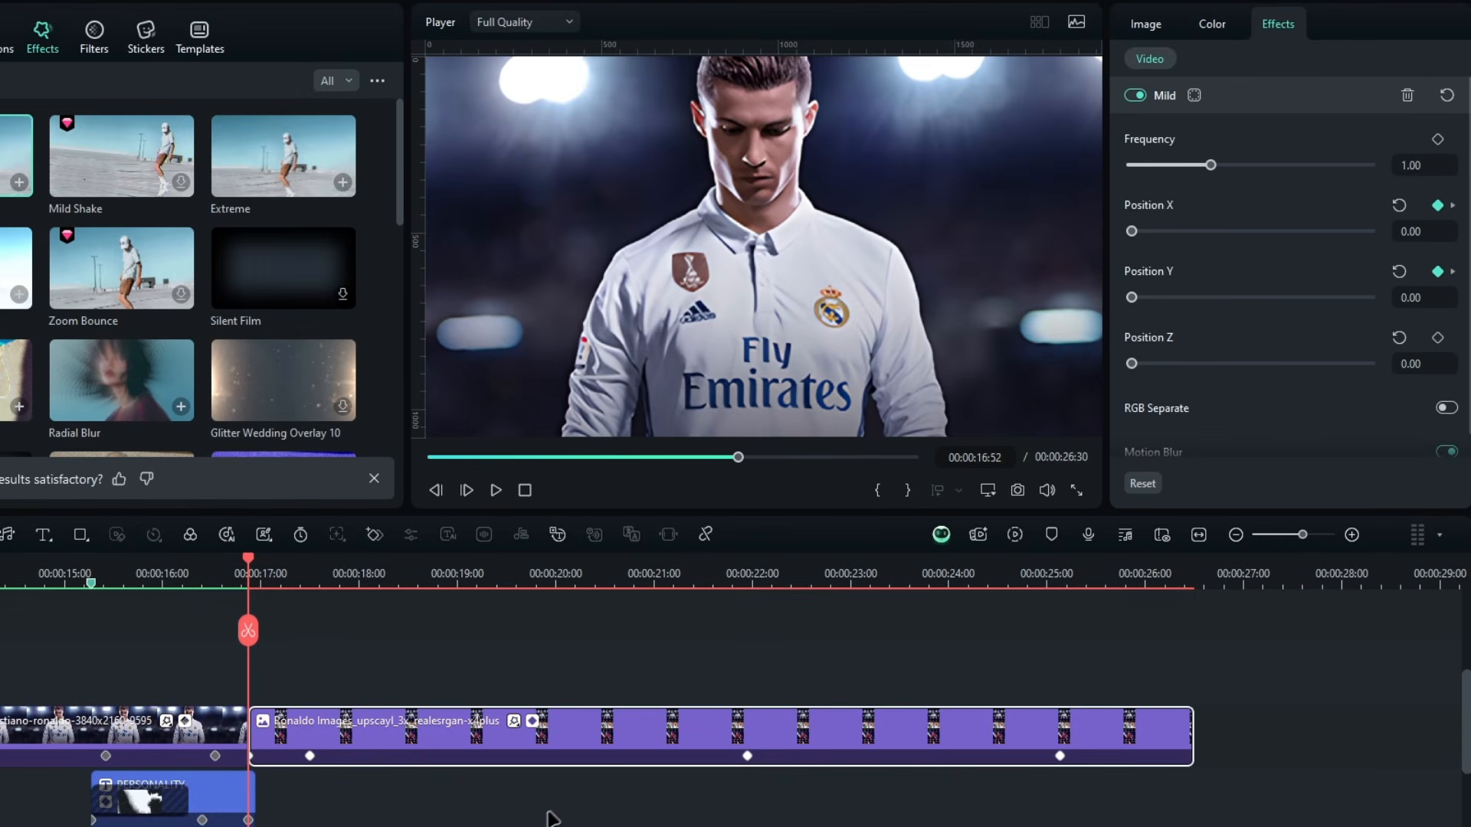
Move the film strip's second keyframe to 00:00:18:25 to slow the zoom-out, and play the sequence again
{"action": "key", "text": "space"}
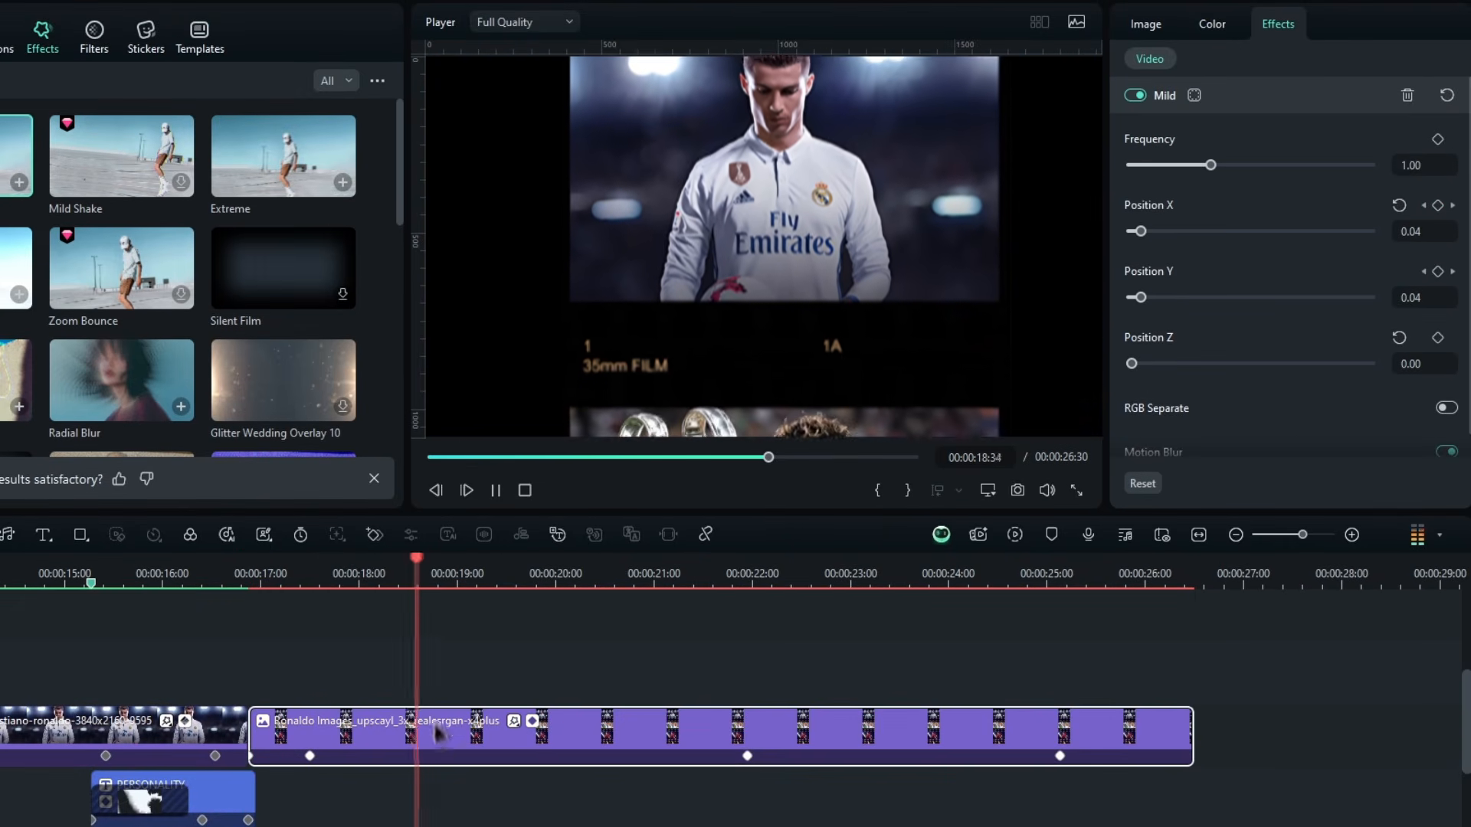
{"action": "left_click", "coordinate": [345, 604]}
{"action": "left_click_drag", "start_coordinate": [309, 756], "coordinate": [401, 763]}
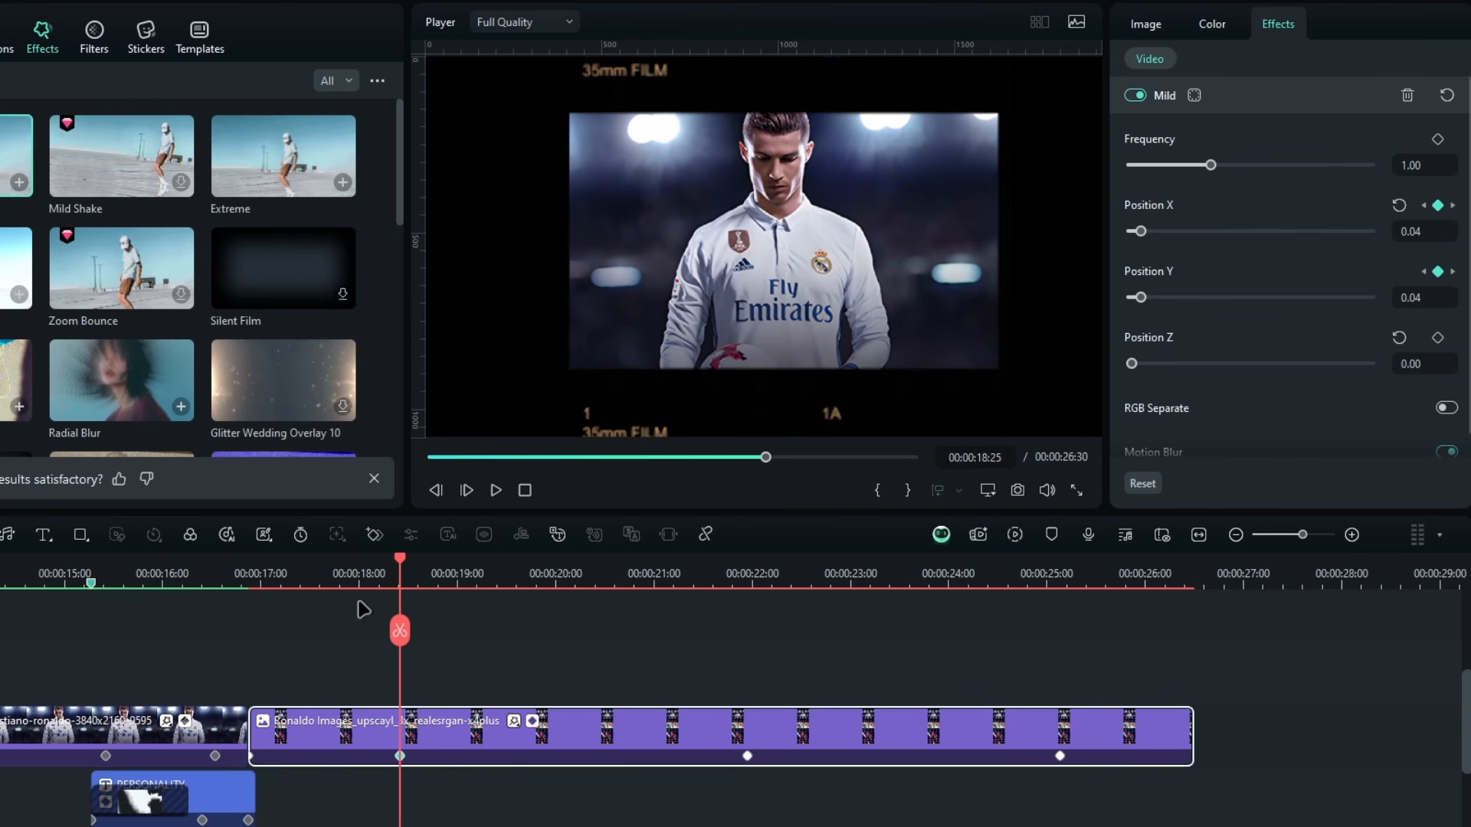
{"action": "left_click", "coordinate": [249, 582]}
{"action": "key", "text": "space"}
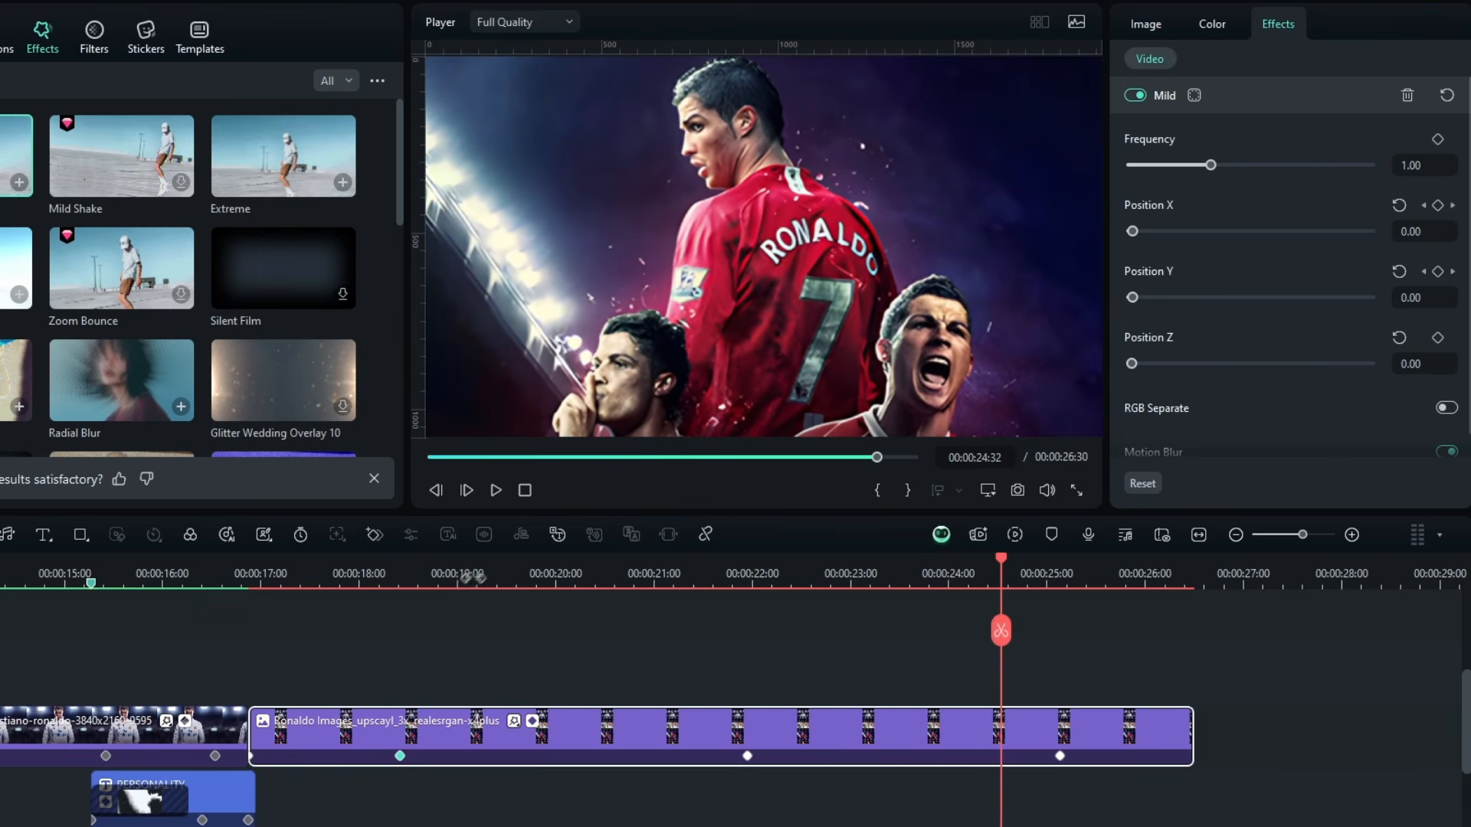
Place the stock clip Popular Gradient Media 13 beneath the film strip from its start, and add a copy directly after it
{"action": "left_click", "coordinate": [524, 570]}
{"action": "left_click_drag", "start_coordinate": [528, 569], "coordinate": [555, 596]}
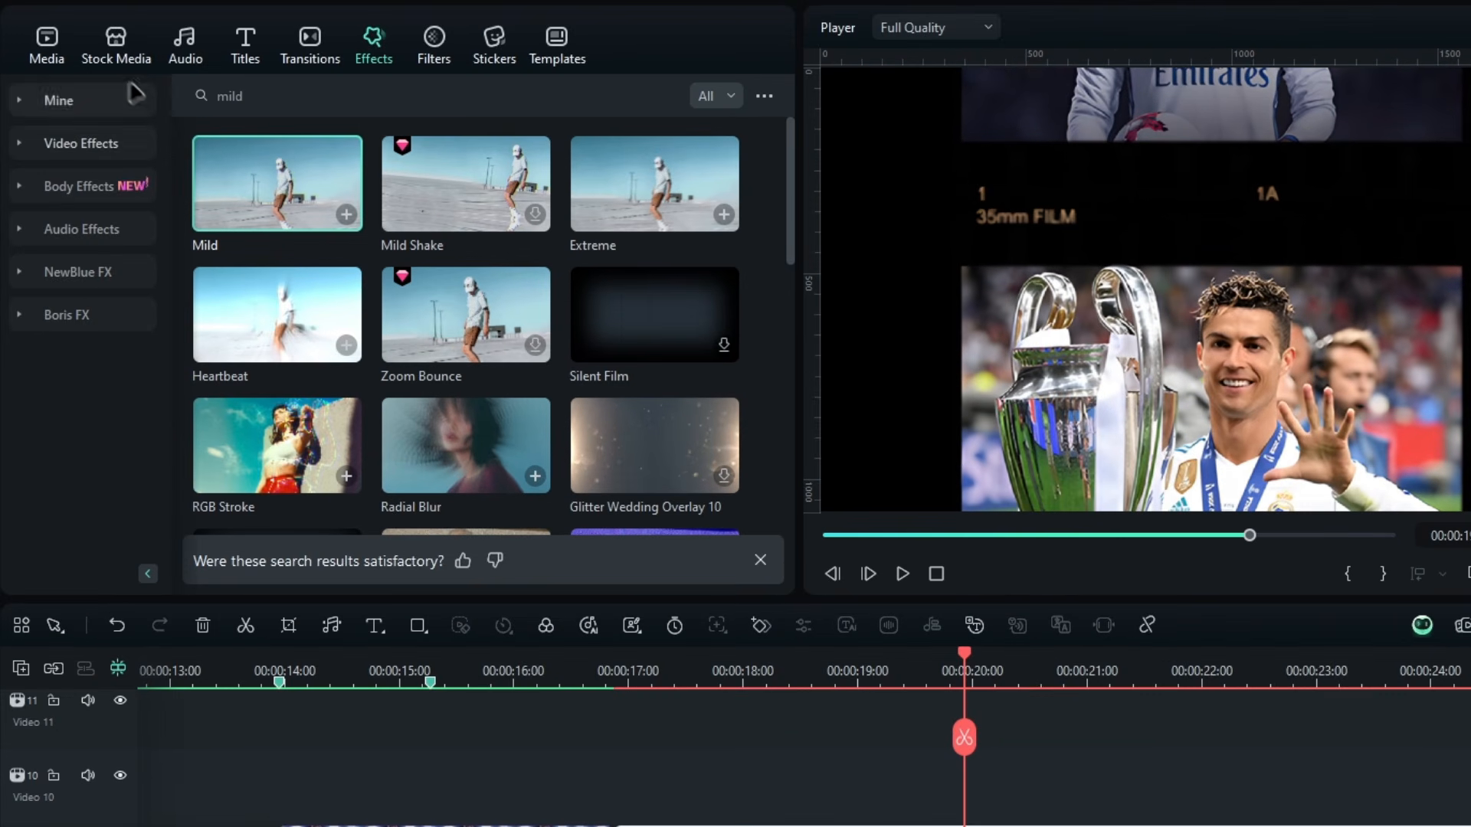
{"action": "left_click", "coordinate": [121, 60]}
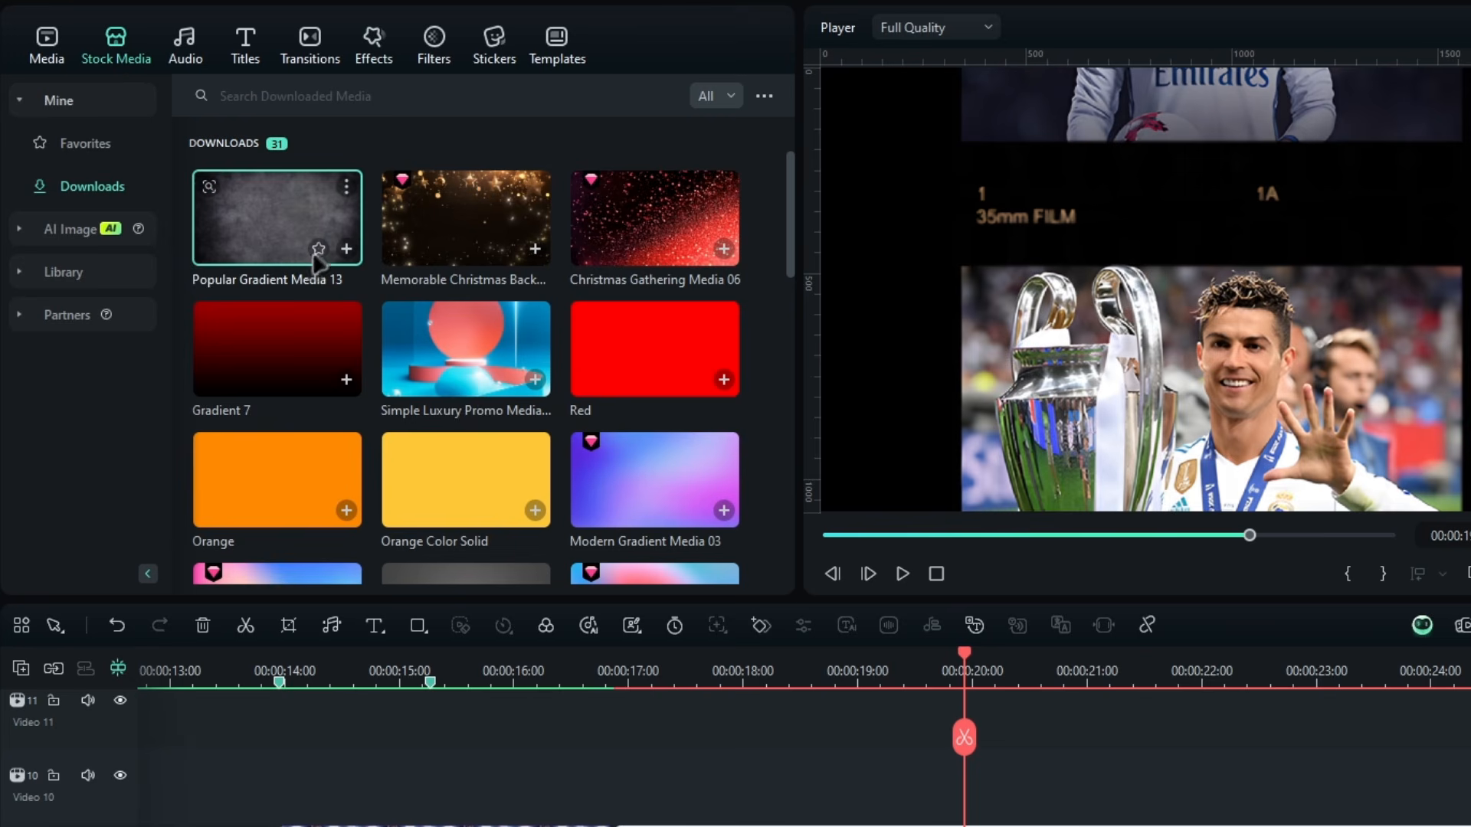
{"action": "left_click_drag", "start_coordinate": [285, 247], "coordinate": [283, 735]}
{"action": "left_click", "coordinate": [757, 379]}
{"action": "left_click_drag", "start_coordinate": [725, 656], "coordinate": [817, 657]}
{"action": "key", "text": "ctrl+c"}
{"action": "key", "text": "ctrl+v"}
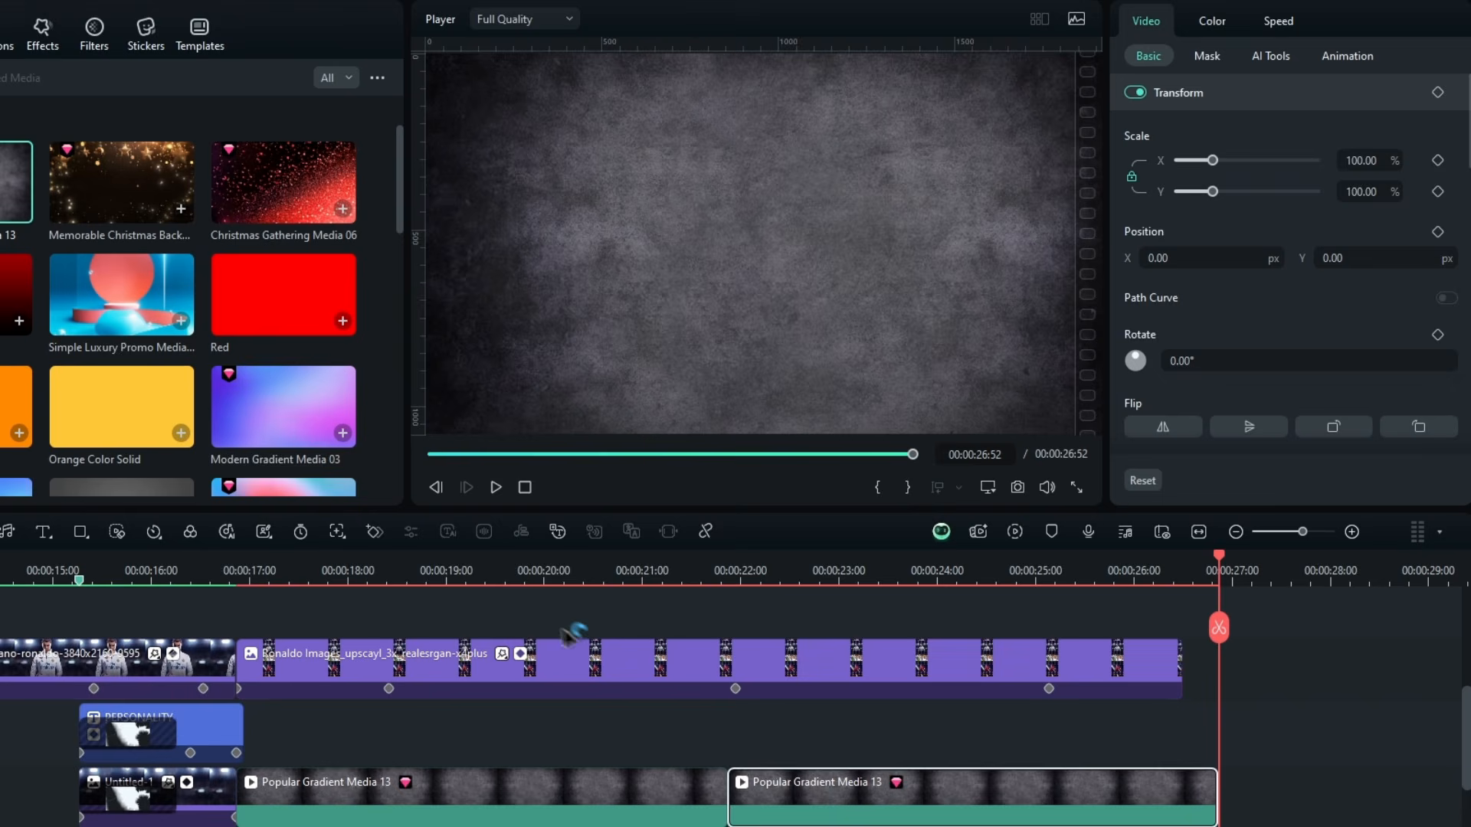
Select both Popular Gradient Media 13 clips beneath the film strip and set their opacity to 50
{"action": "left_click", "coordinate": [573, 455]}
{"action": "left_click_drag", "start_coordinate": [573, 586], "coordinate": [583, 587]}
{"action": "left_click_drag", "start_coordinate": [797, 758], "coordinate": [613, 797]}
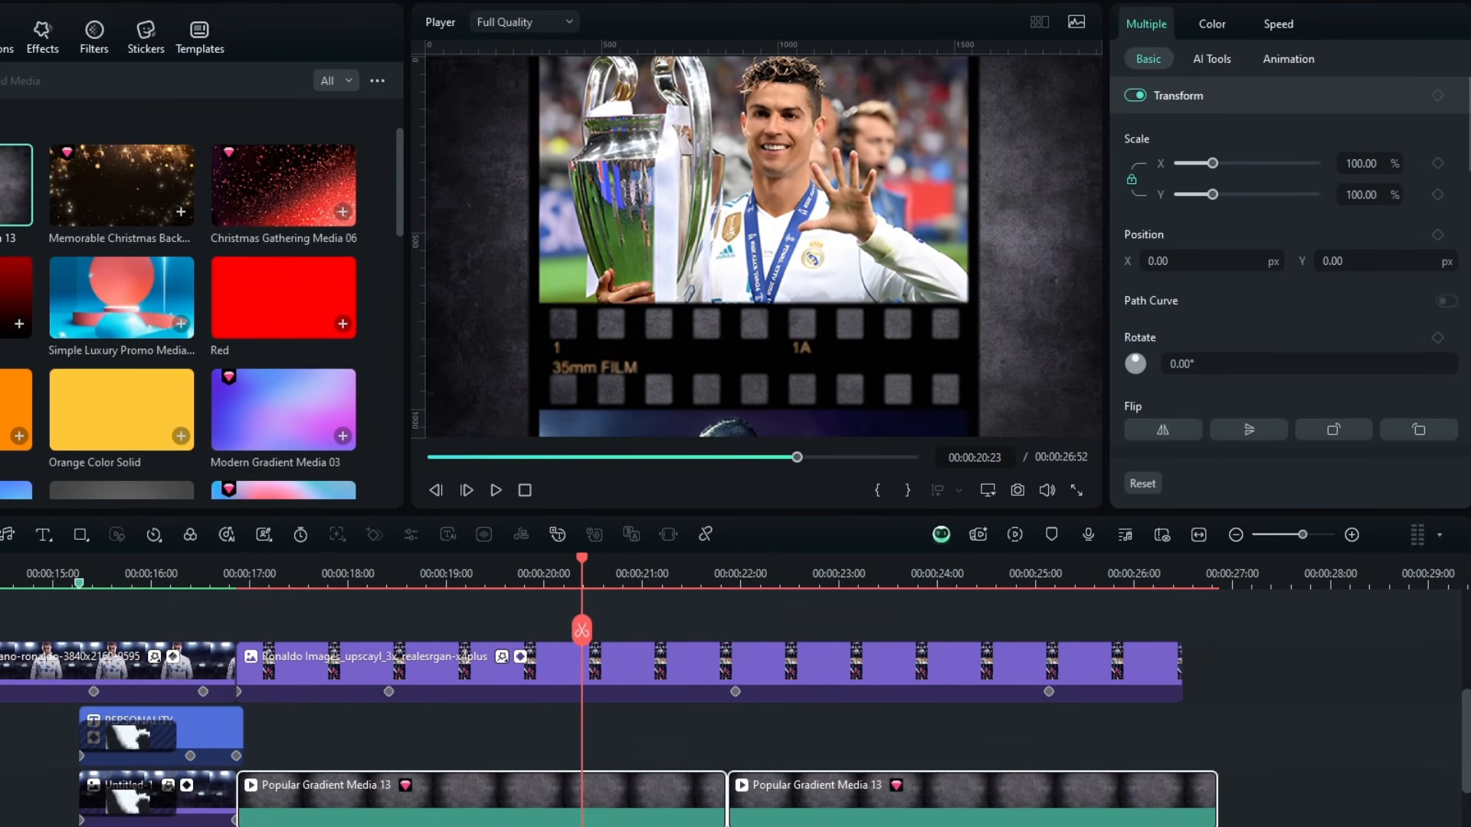
{"action": "scroll", "coordinate": [1440, 322], "scroll_direction": "down", "scroll_amount": 5}
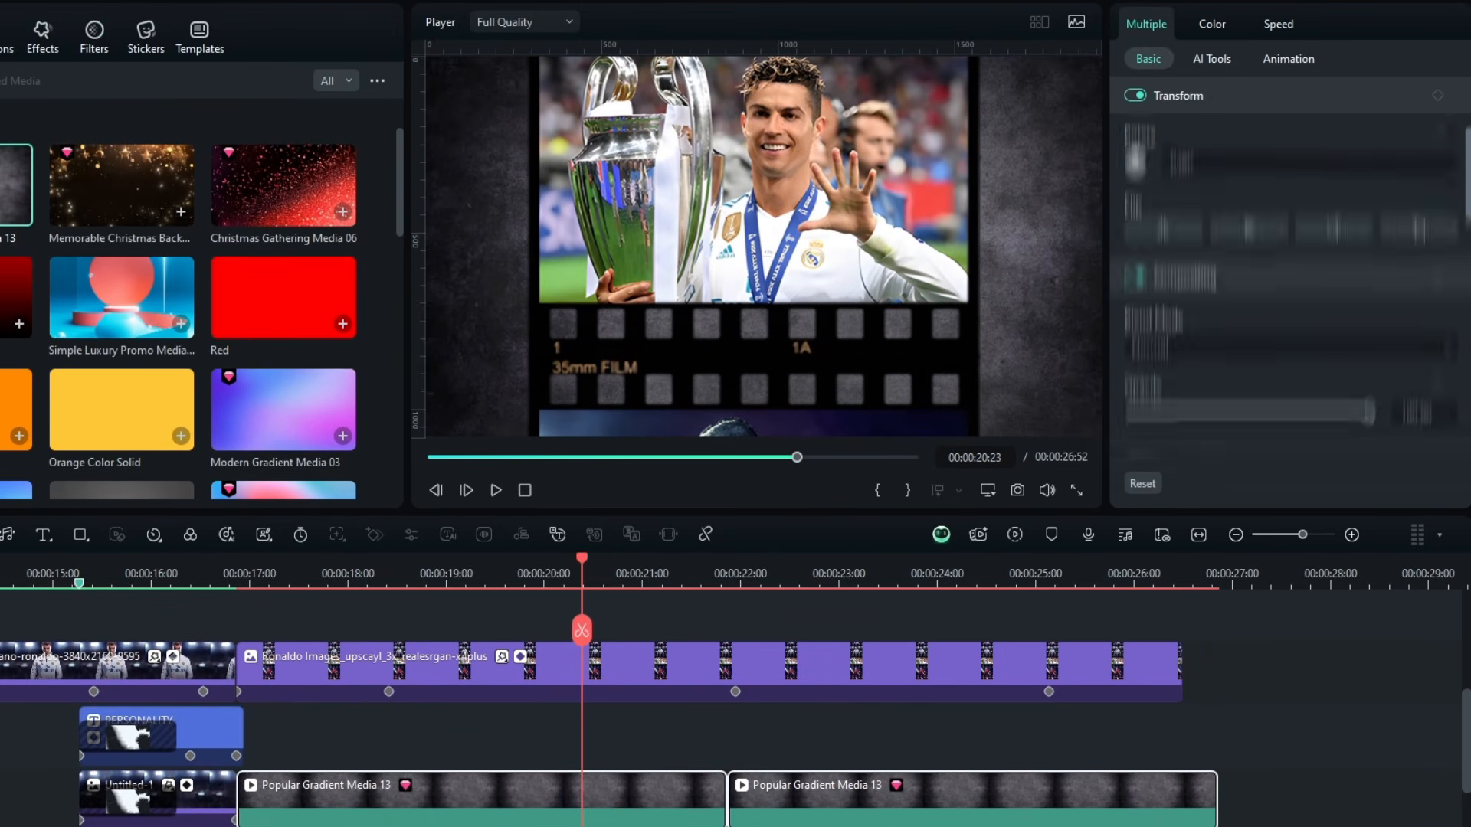
{"action": "type", "text": "50"}
{"action": "key", "text": "Return"}
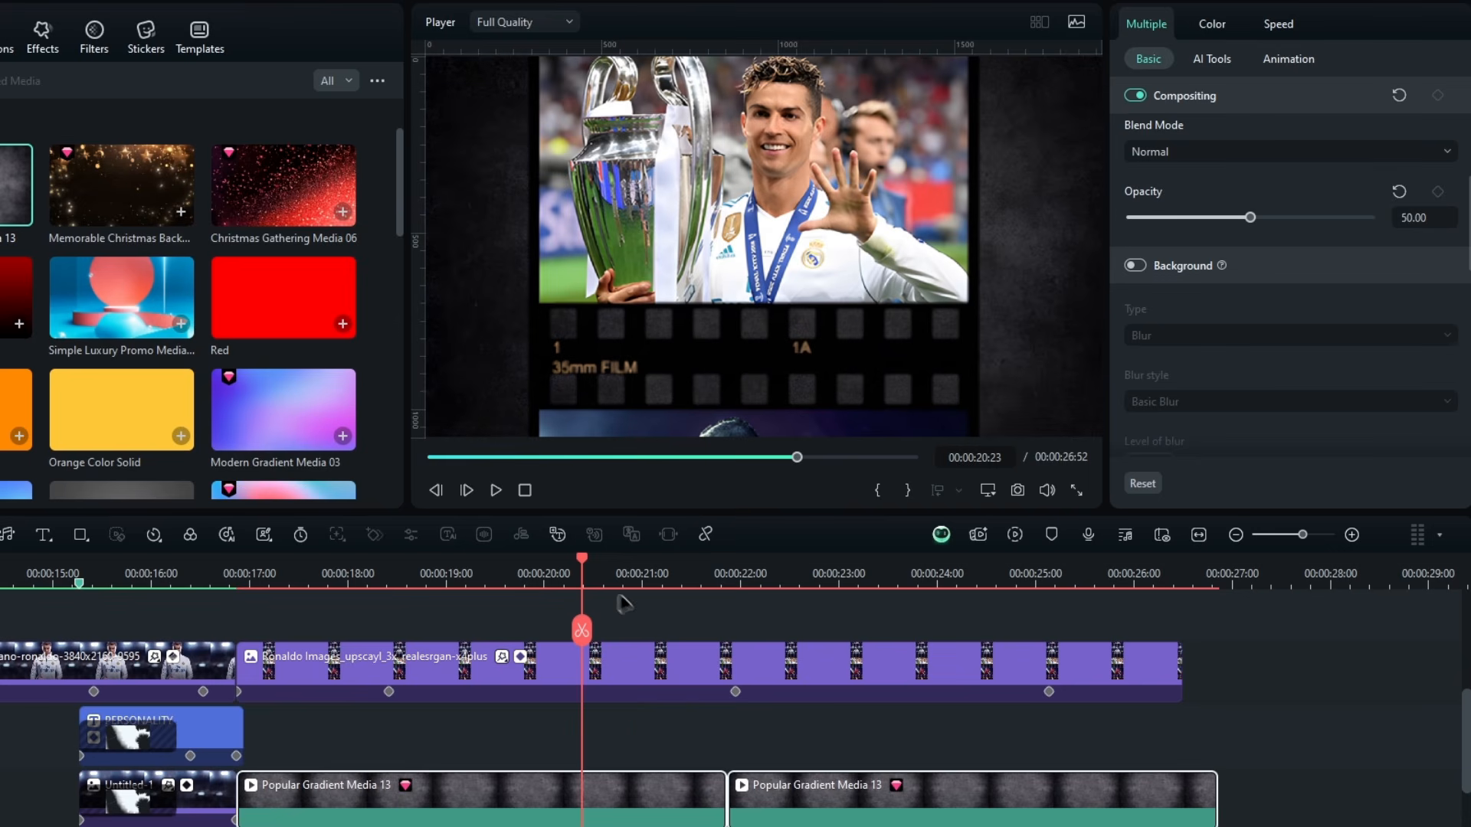
Enable a drop shadow on the film strip clip and set the shadow color to black
{"action": "left_click_drag", "start_coordinate": [582, 630], "coordinate": [508, 629]}
{"action": "left_click", "coordinate": [558, 664]}
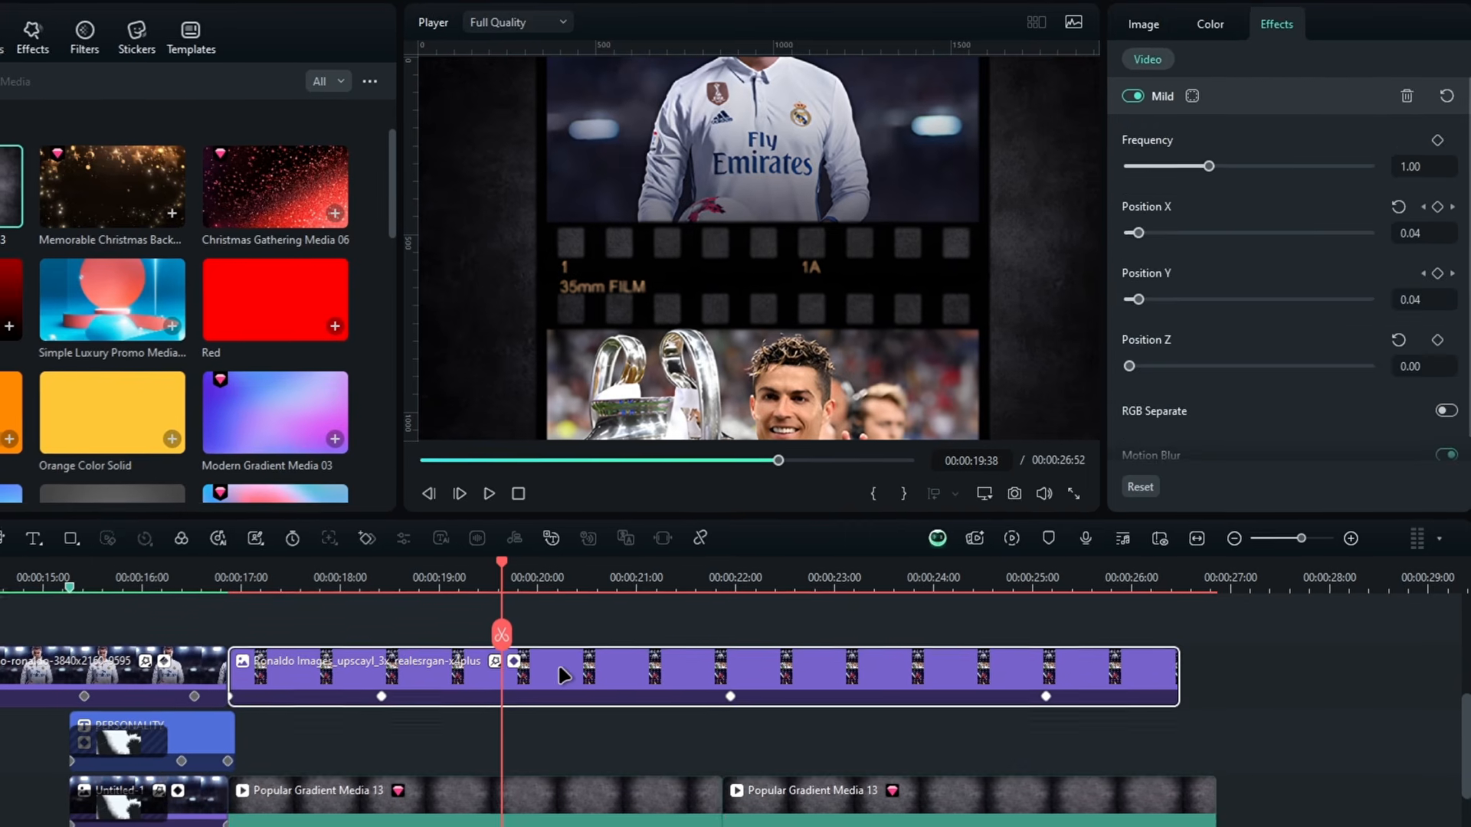
{"action": "left_click", "coordinate": [1146, 25]}
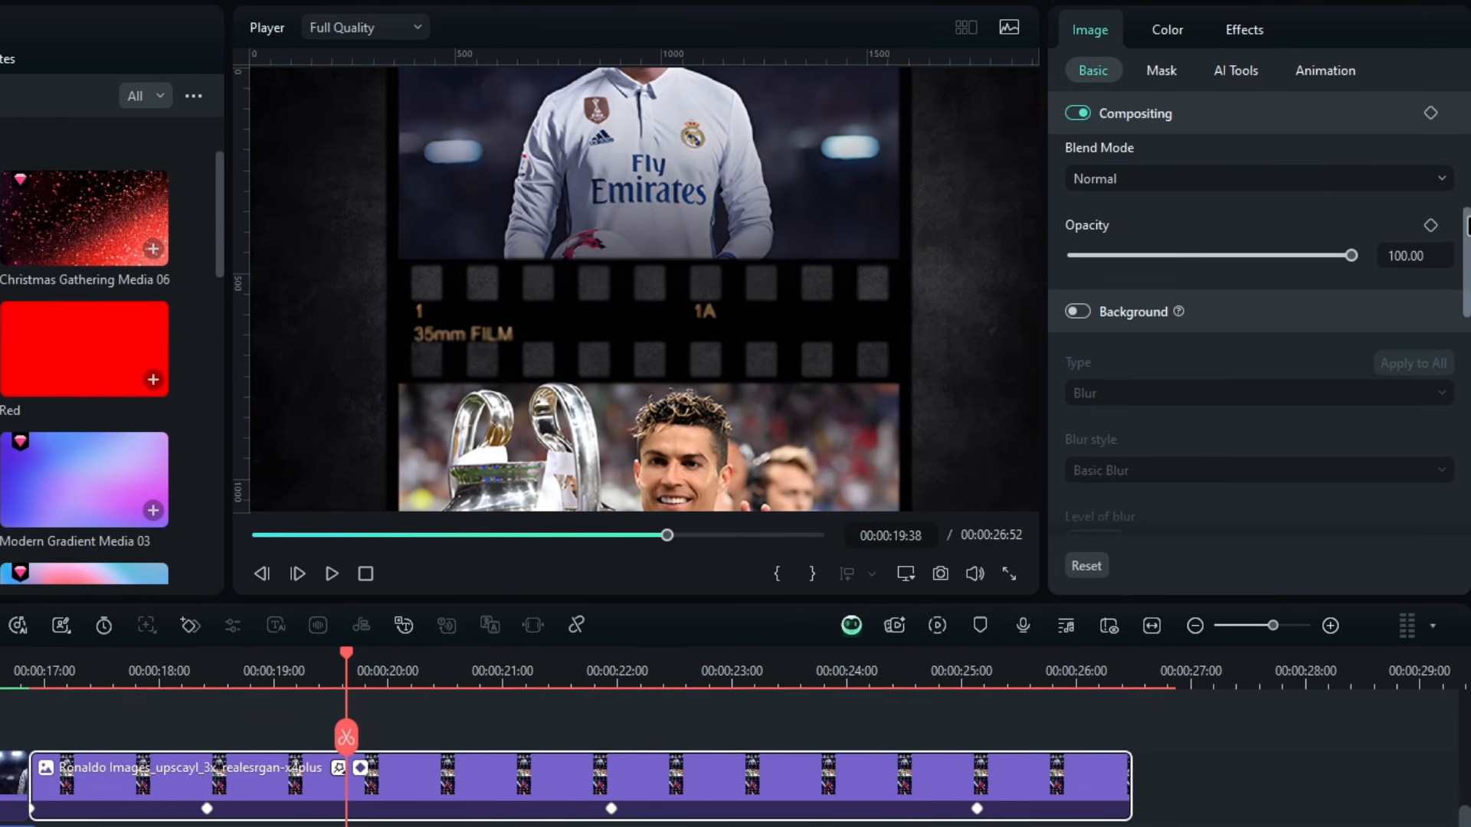
{"action": "scroll", "coordinate": [1257, 321], "scroll_direction": "down", "scroll_amount": 5}
{"action": "left_click", "coordinate": [1077, 114]}
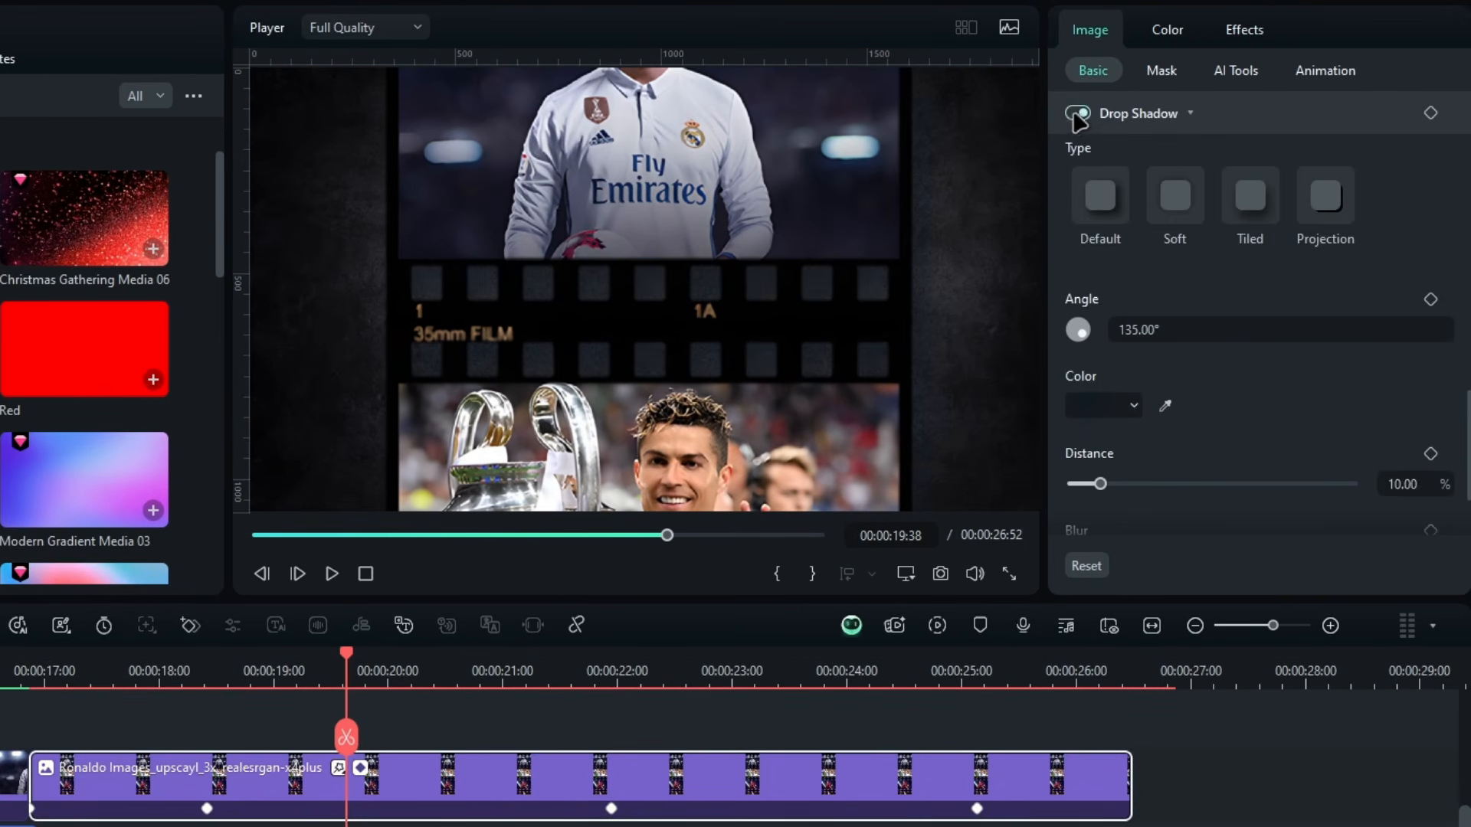
{"action": "left_click", "coordinate": [1126, 406]}
{"action": "left_click", "coordinate": [1081, 546]}
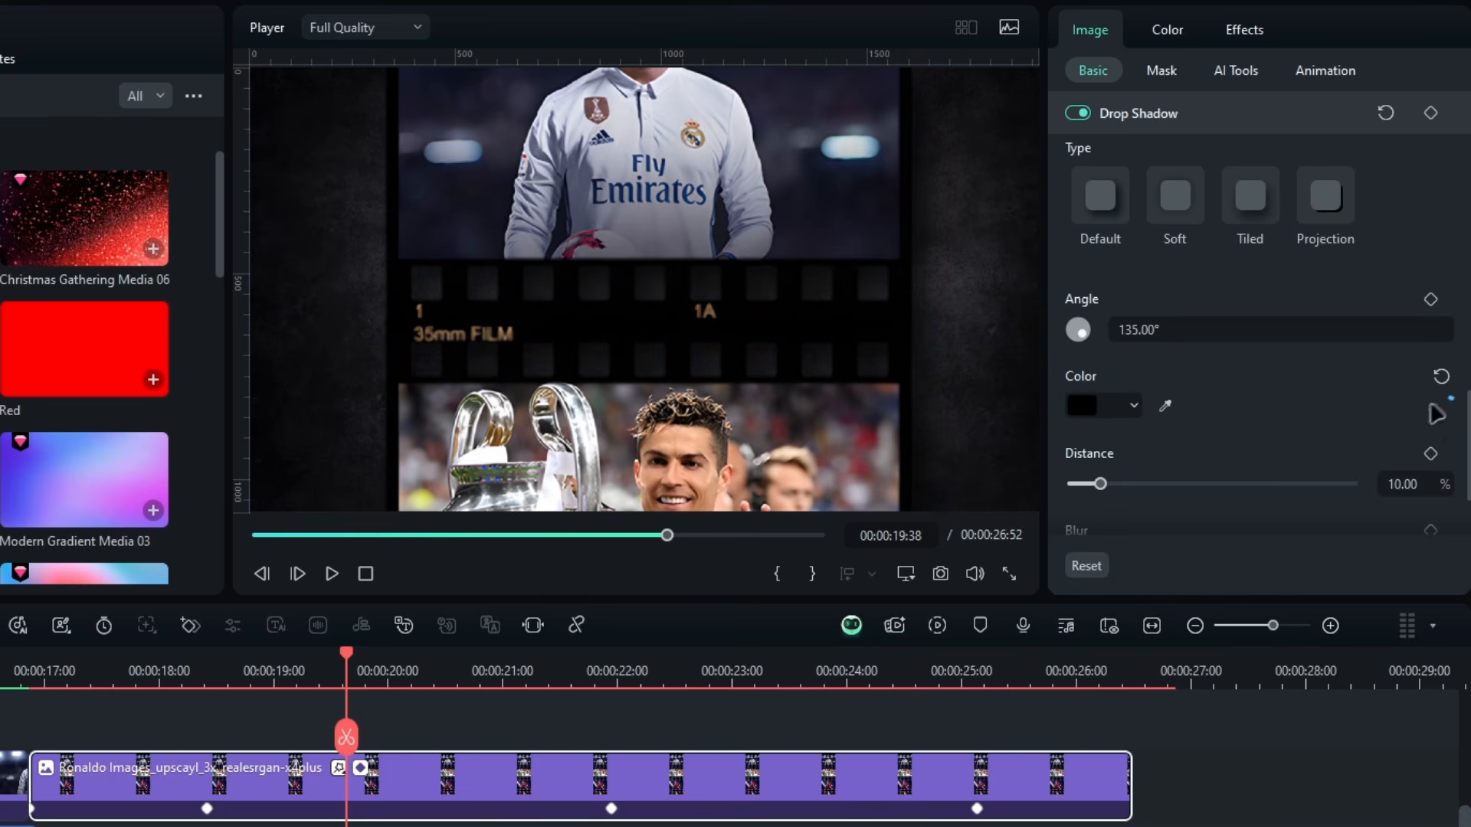
Set the film strip's drop shadow to a distance of 6%, a blur of 8% and an opacity of 50%
{"action": "scroll", "coordinate": [1257, 345], "scroll_direction": "down", "scroll_amount": 2}
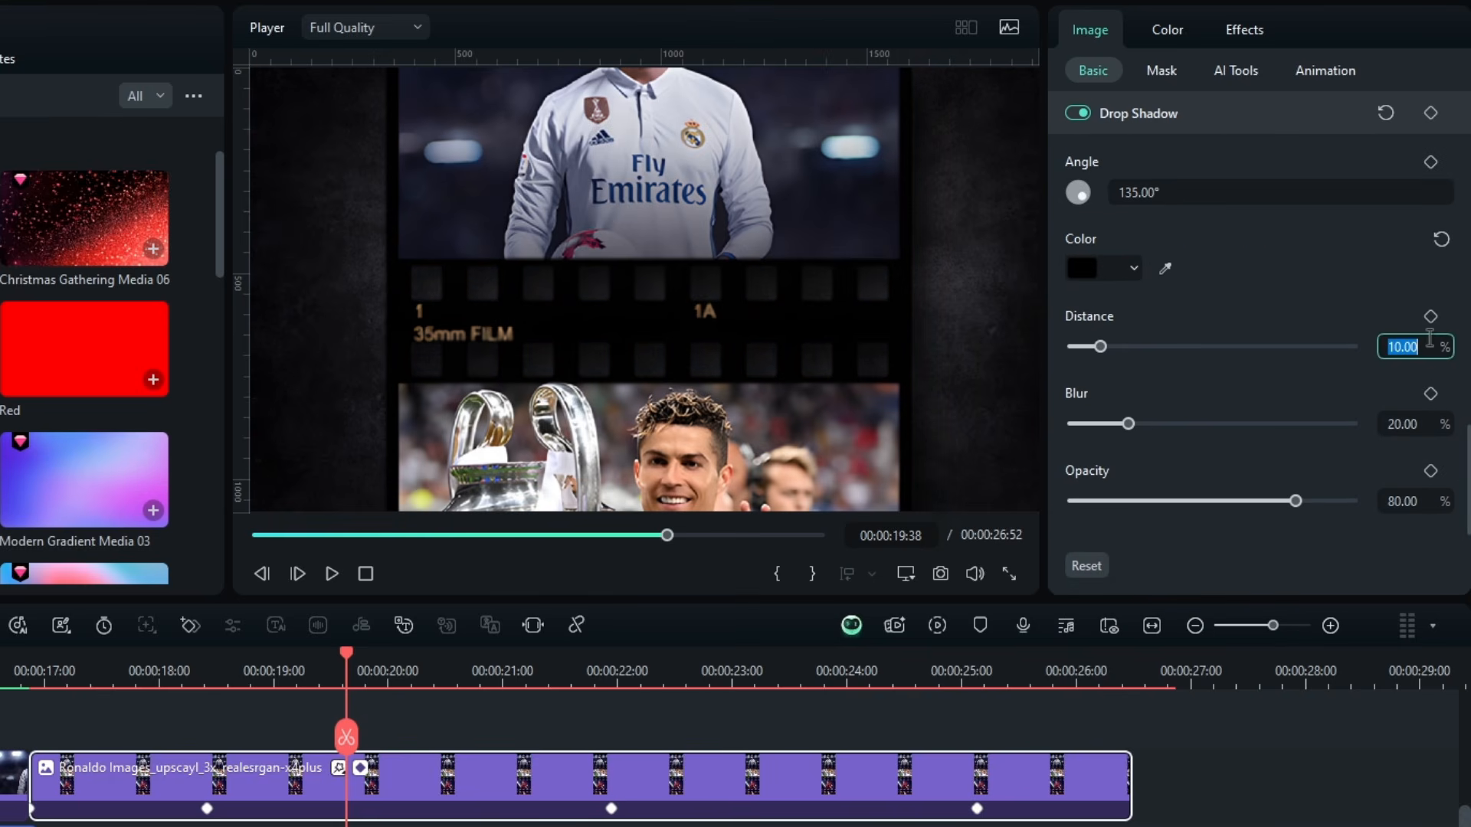
{"action": "key", "text": "Return"}
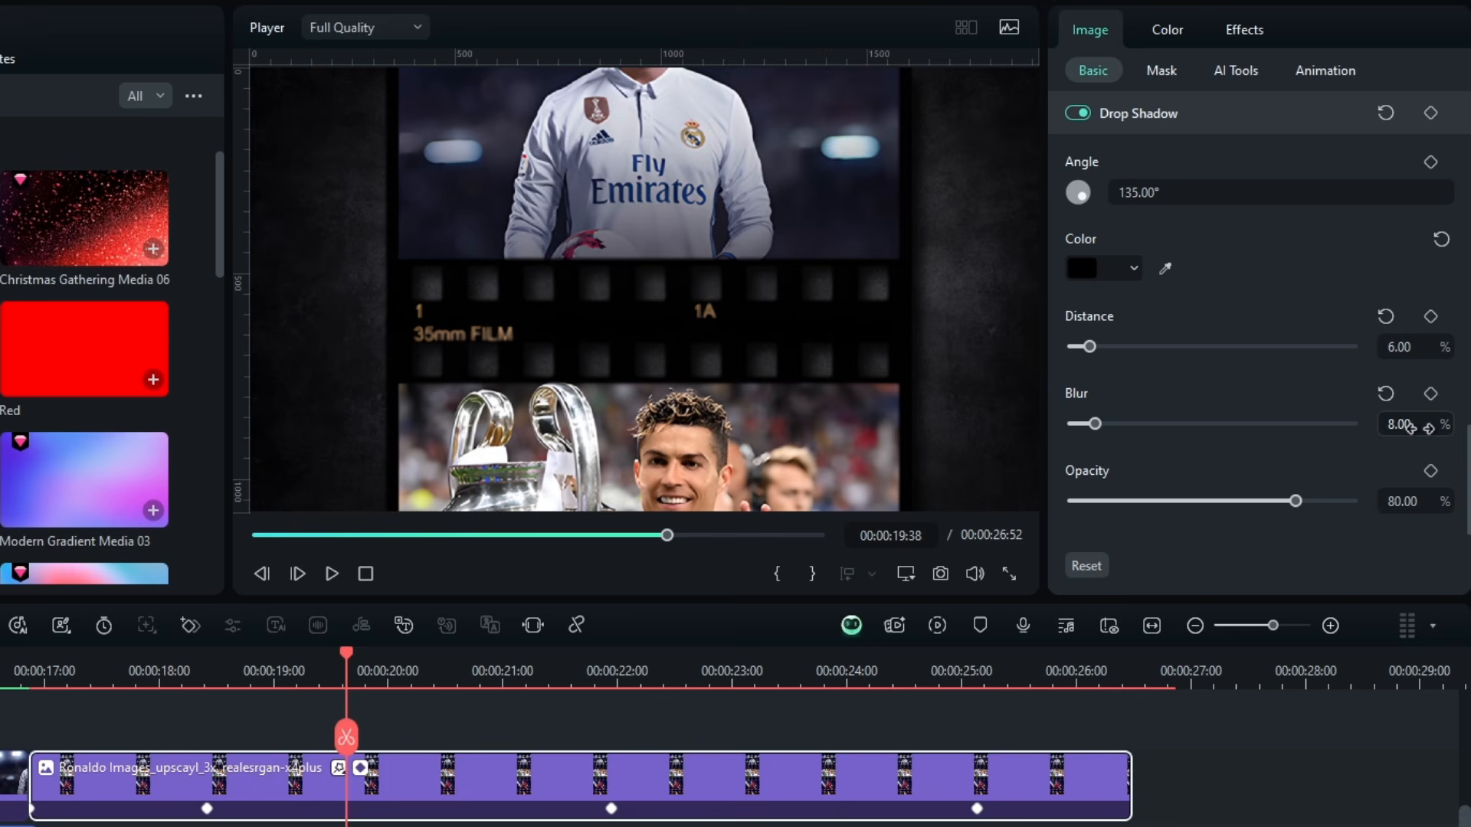
{"action": "key", "text": "Return"}
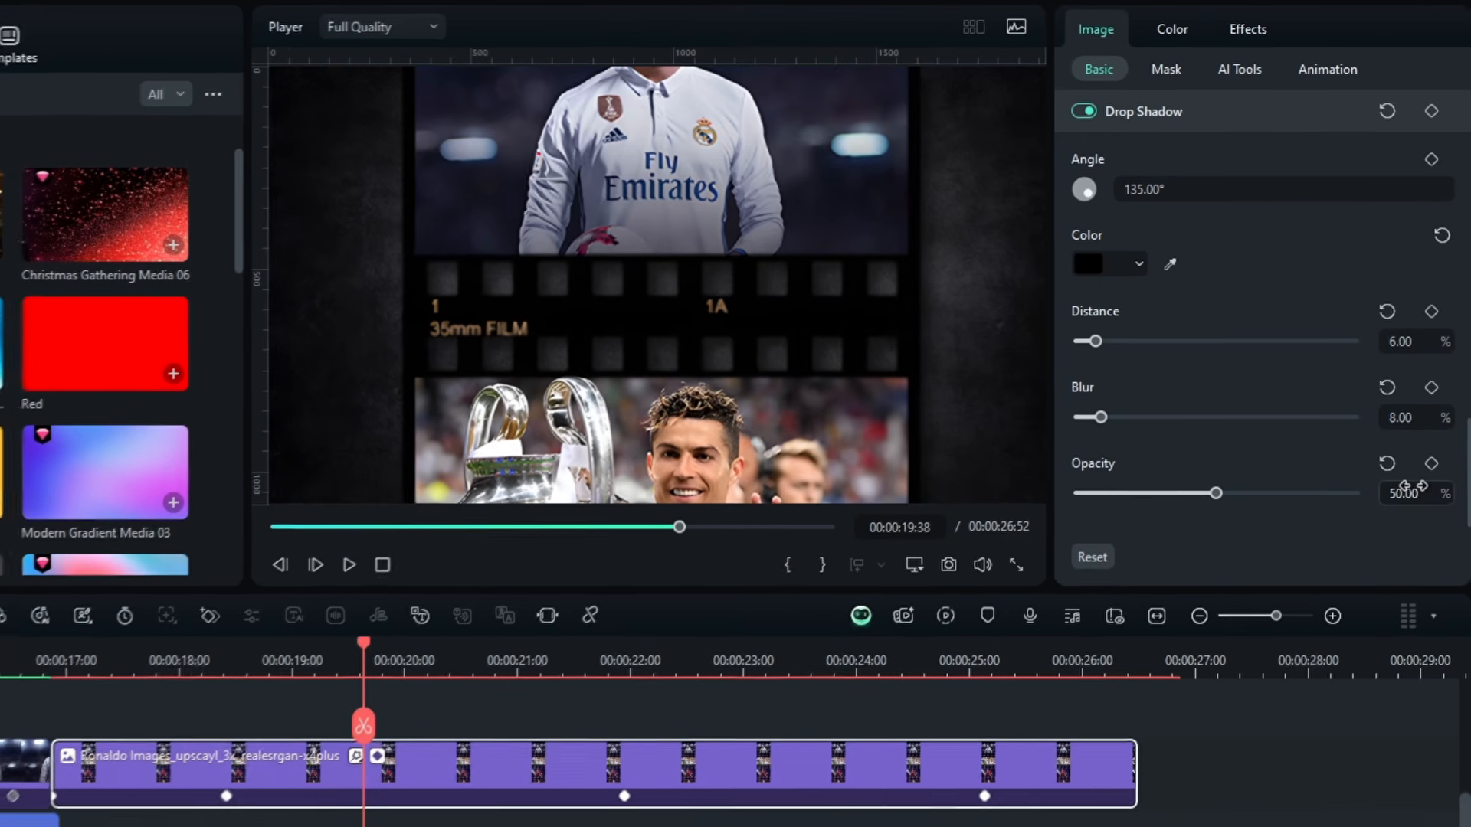
Search the effects for "edge warp" and place the Edge Warp effect on the track above the film strip, aligned with its start
{"action": "left_click_drag", "start_coordinate": [513, 573], "coordinate": [428, 571]}
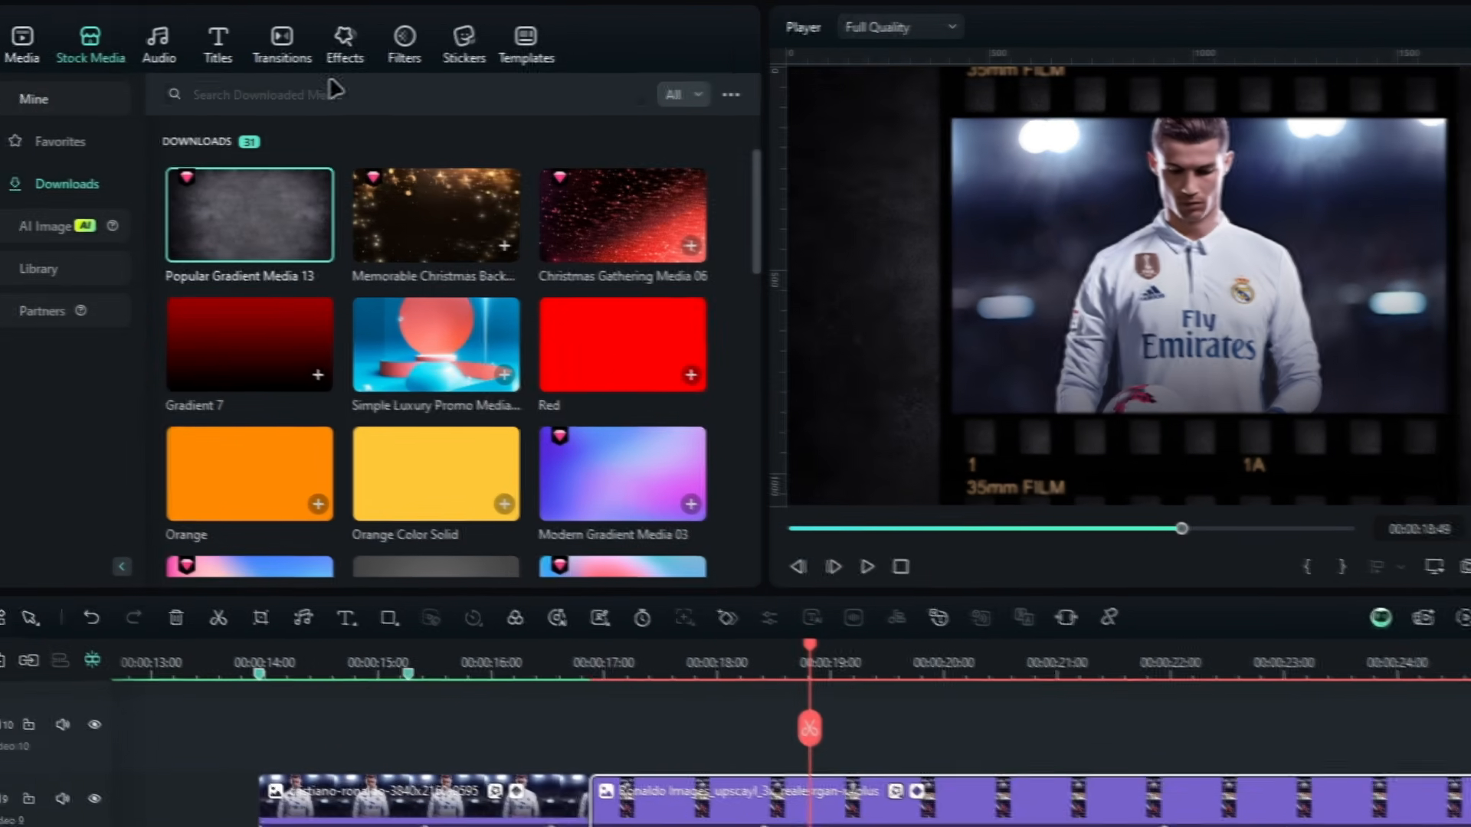
{"action": "left_click", "coordinate": [42, 35]}
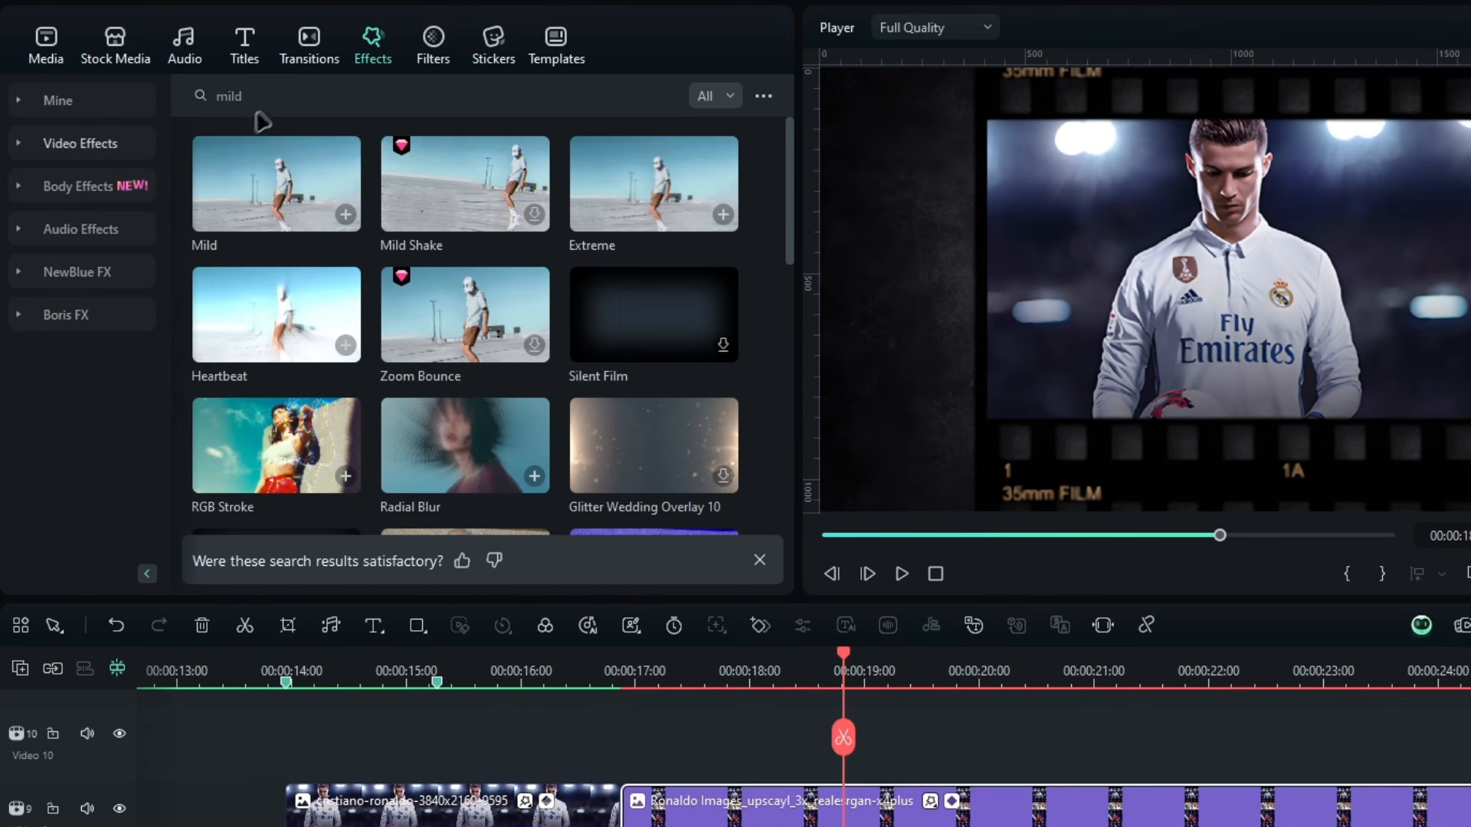
{"action": "left_click", "coordinate": [262, 102]}
{"action": "type", "text": "edg"}
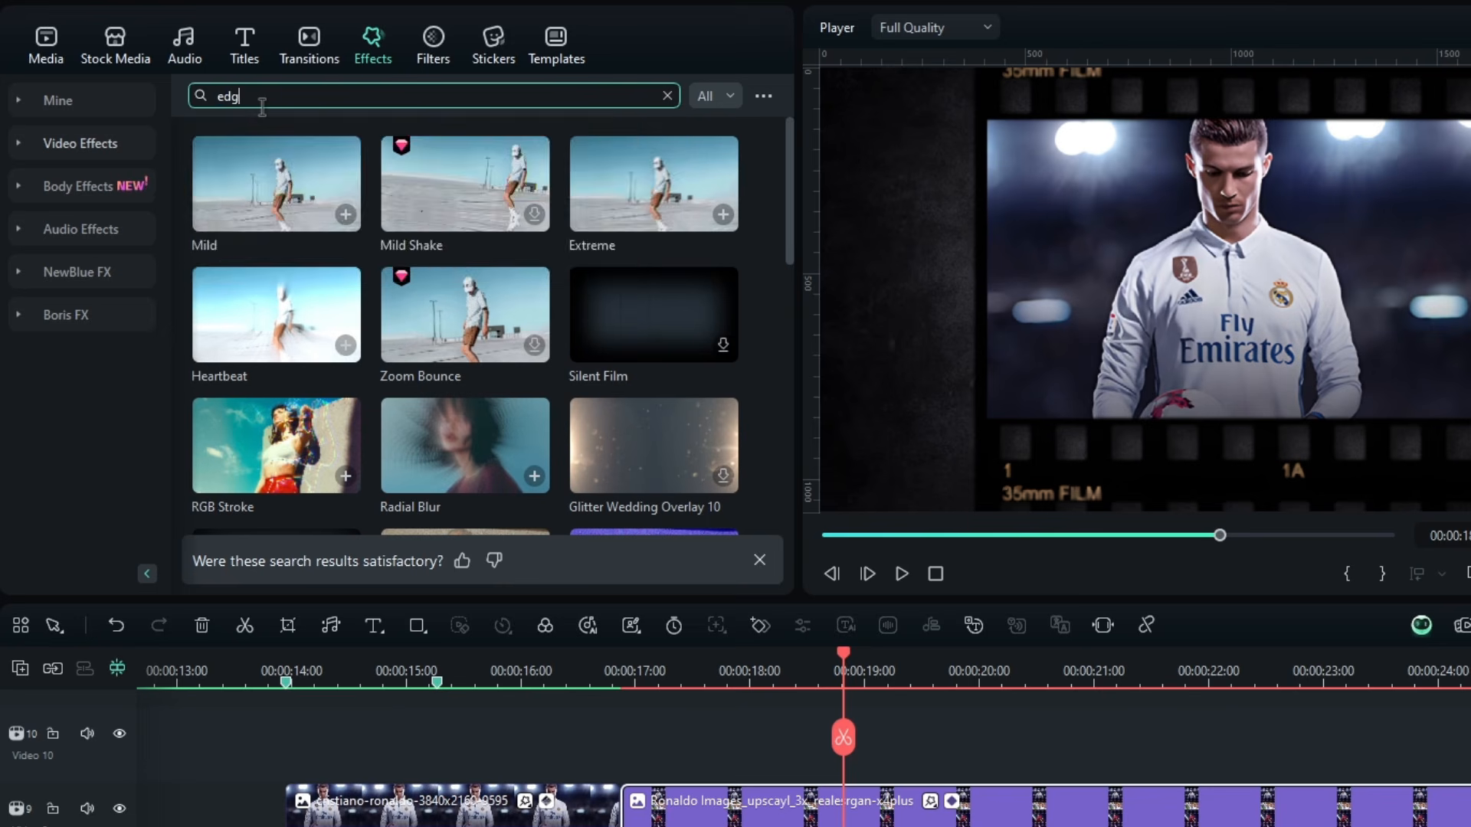
{"action": "type", "text": "e warp"}
{"action": "key", "text": "Return"}
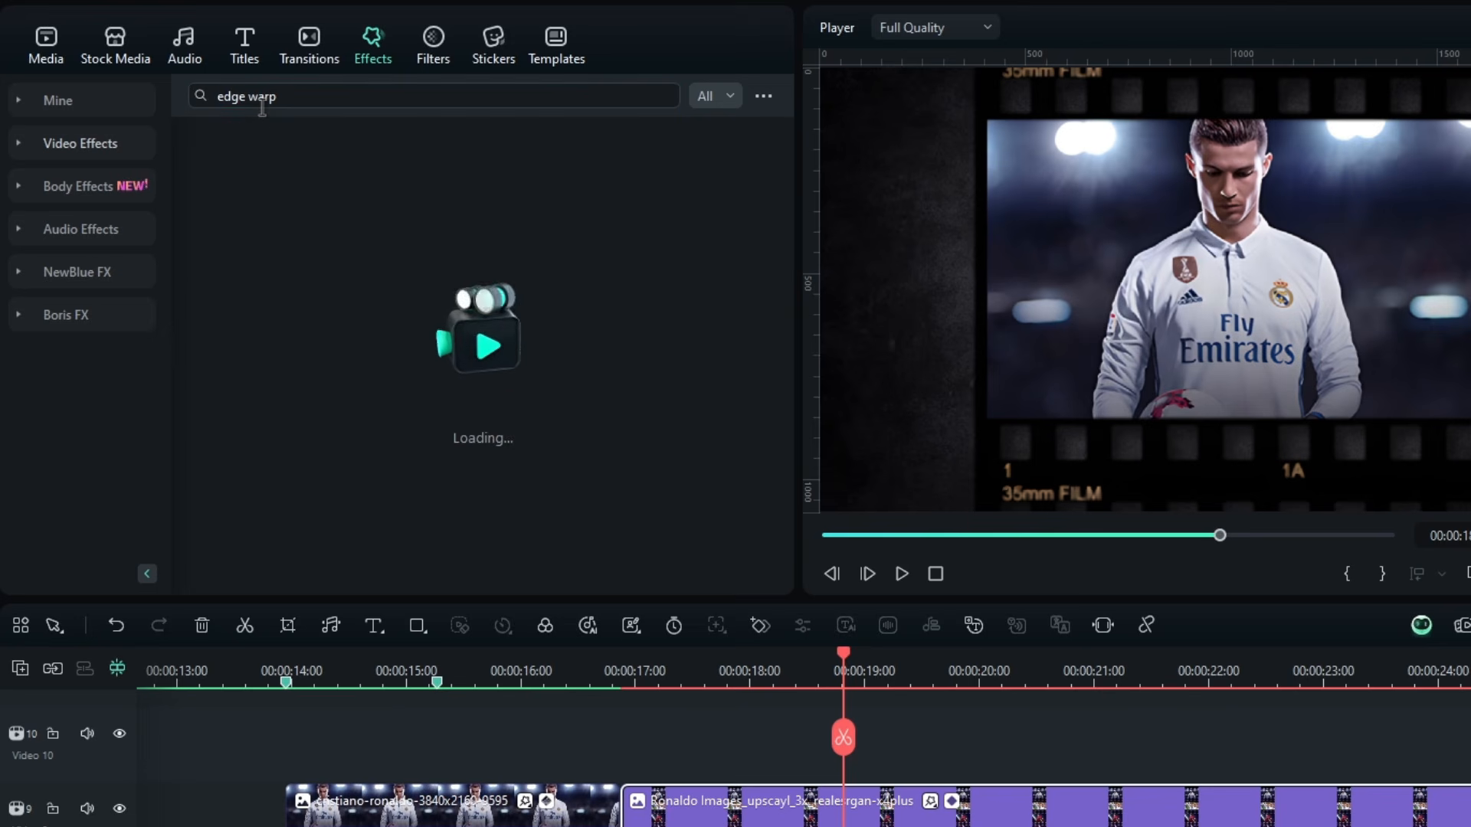
{"action": "left_click_drag", "start_coordinate": [285, 212], "coordinate": [631, 759]}
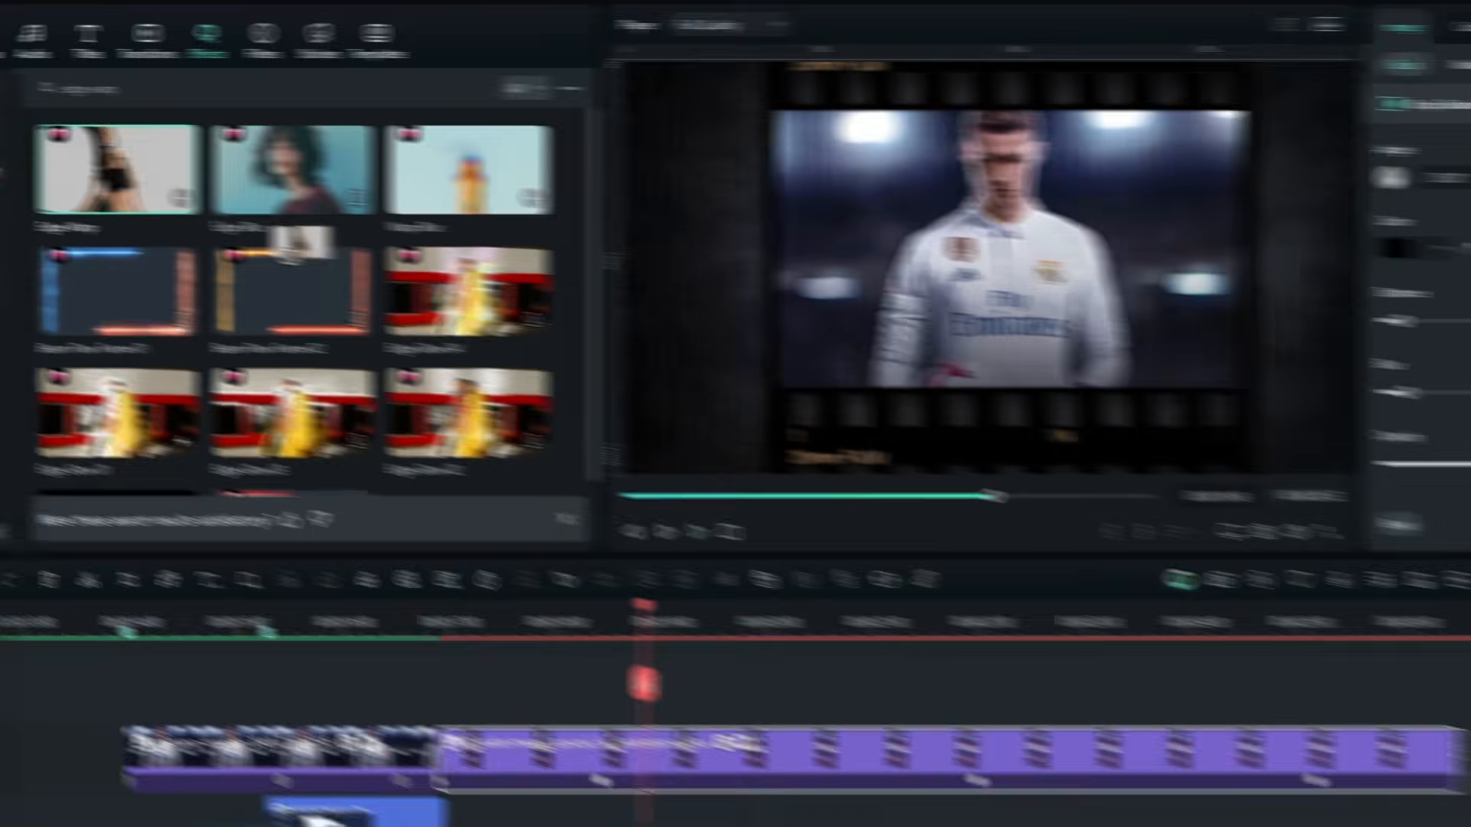
{"action": "left_click_drag", "start_coordinate": [263, 648], "coordinate": [265, 648]}
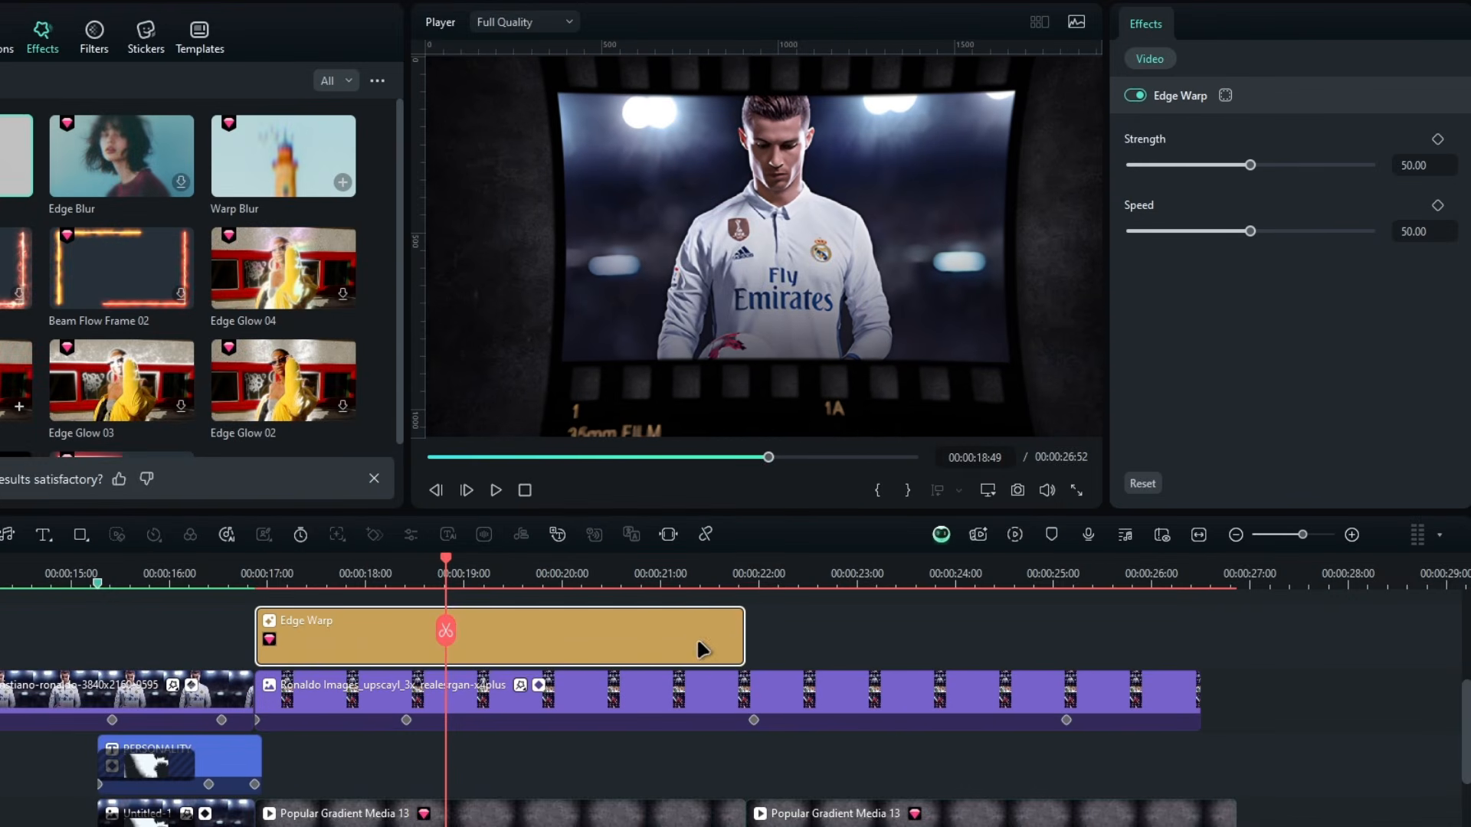
Extend the Edge Warp clip to the film strip's last keyframe, and set its speed to 0 and strength to 35
{"action": "left_click_drag", "start_coordinate": [739, 617], "coordinate": [1107, 605]}
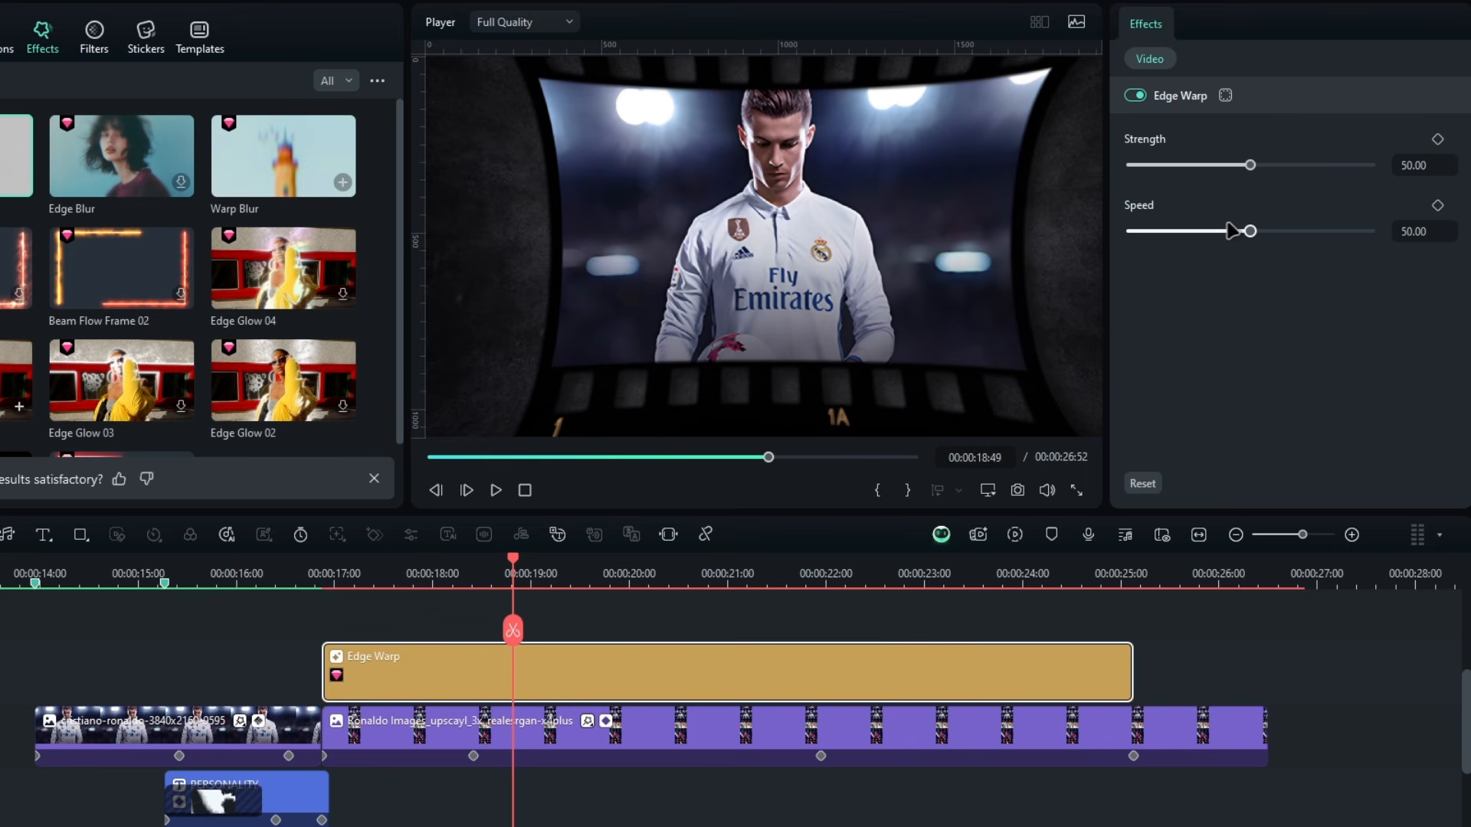
{"action": "left_click_drag", "start_coordinate": [1231, 230], "coordinate": [1128, 227]}
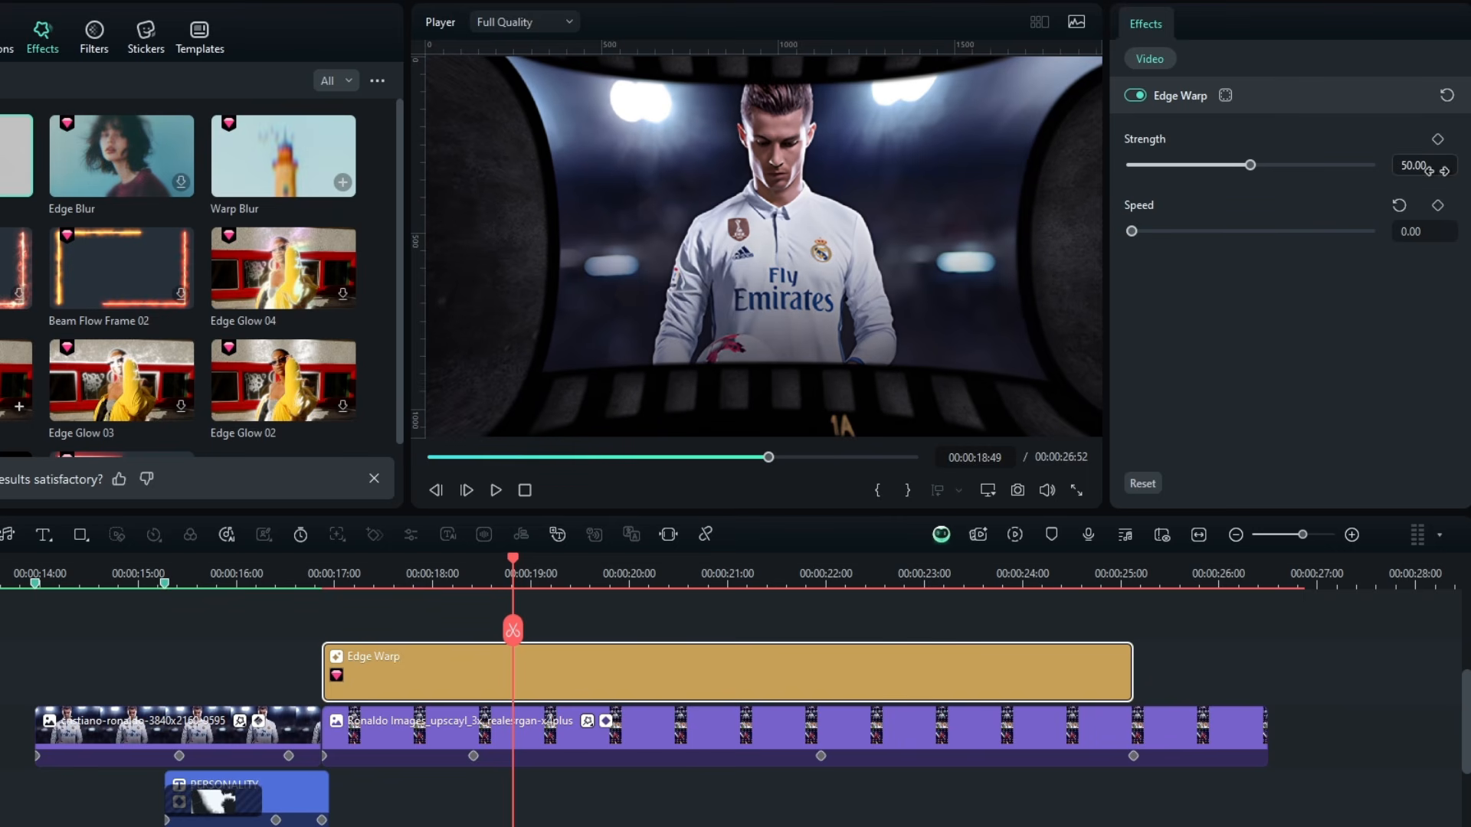
{"action": "key", "text": "Return"}
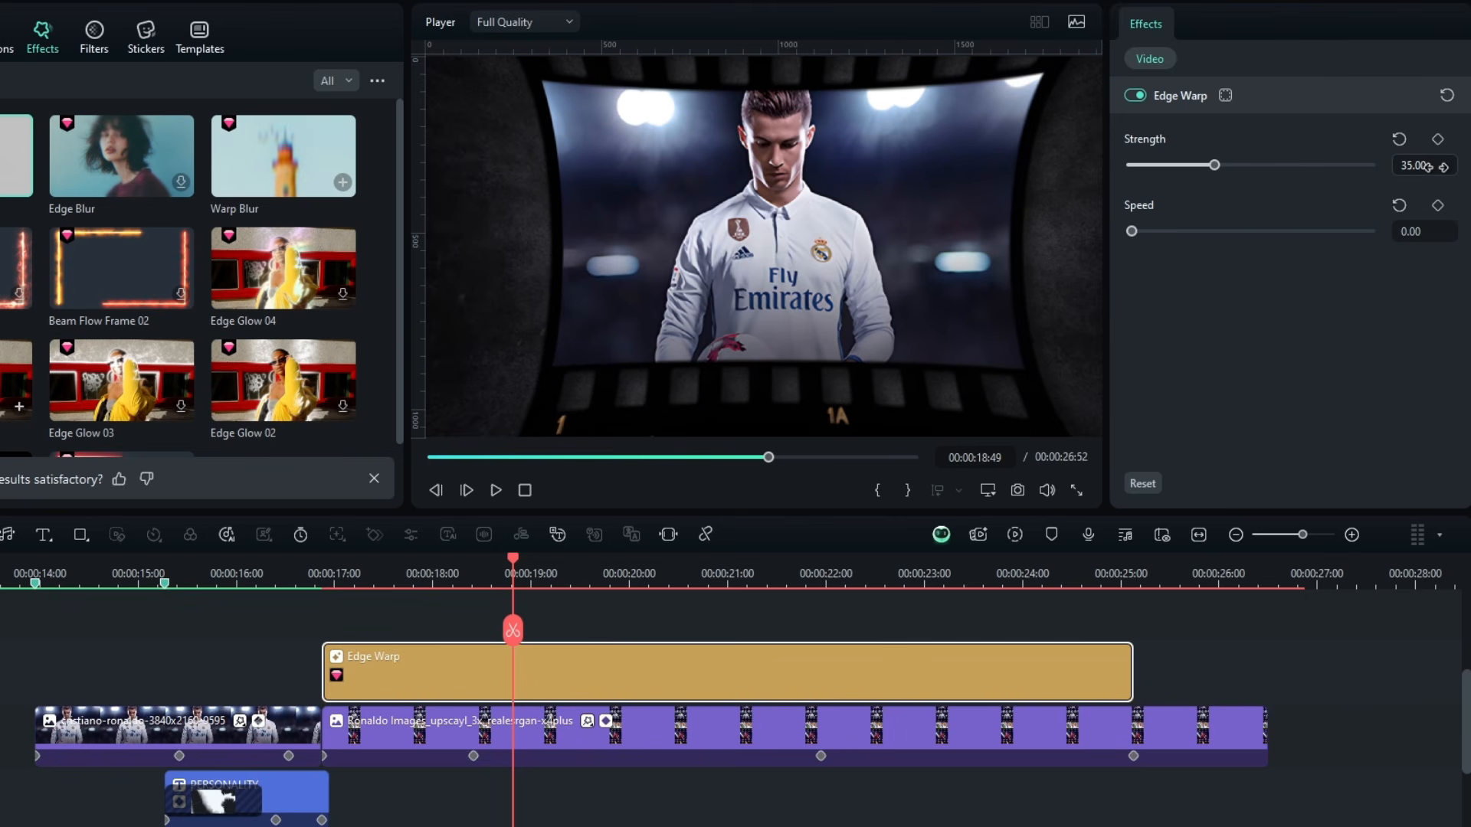
Keyframe the Edge Warp strength at 0 at 00:00:16:52 and at 35 at 00:00:18:00
{"action": "left_click_drag", "start_coordinate": [513, 586], "coordinate": [403, 593]}
{"action": "key", "text": "Up"}
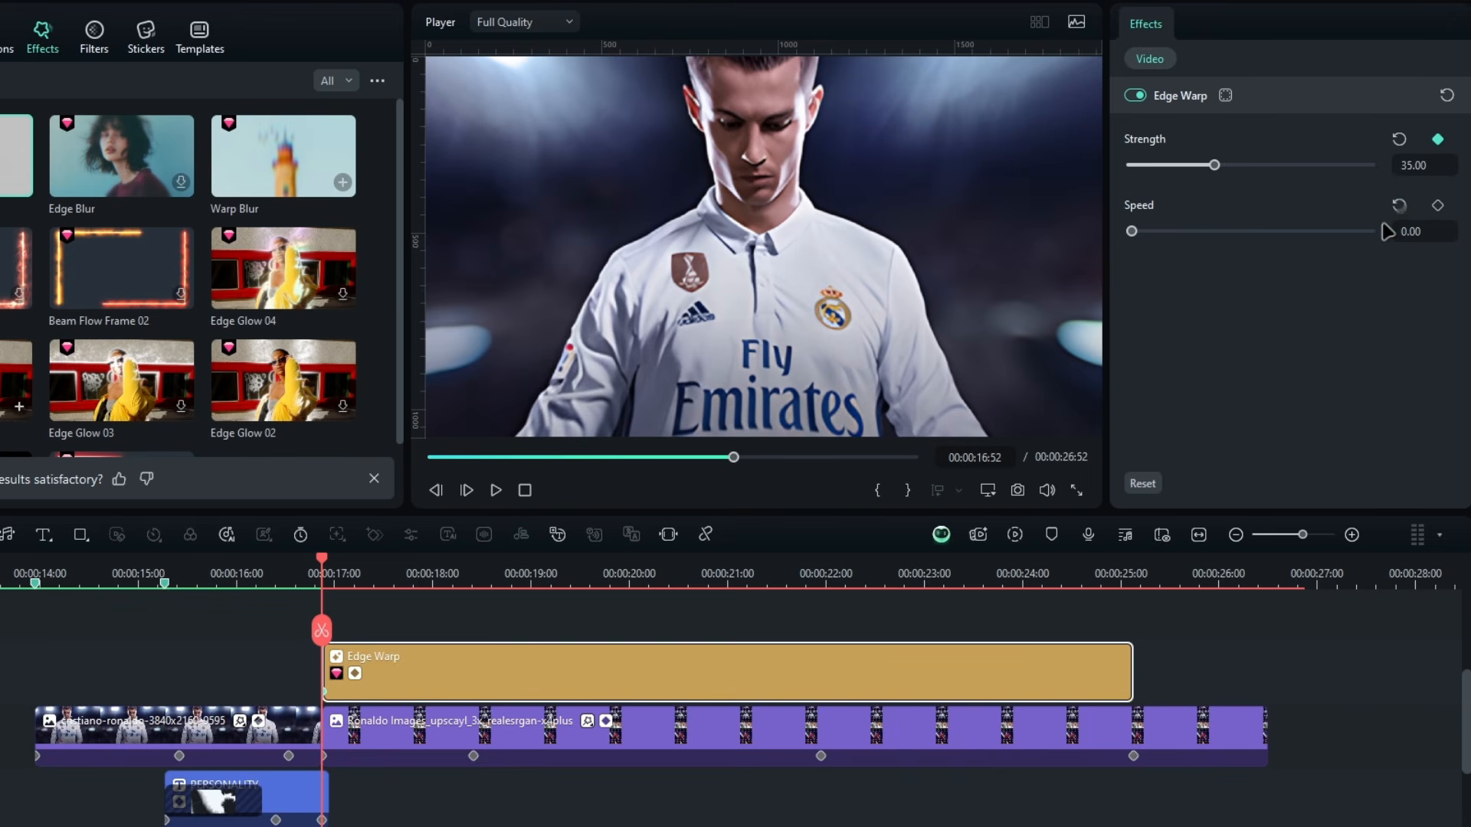
{"action": "key", "text": "Return"}
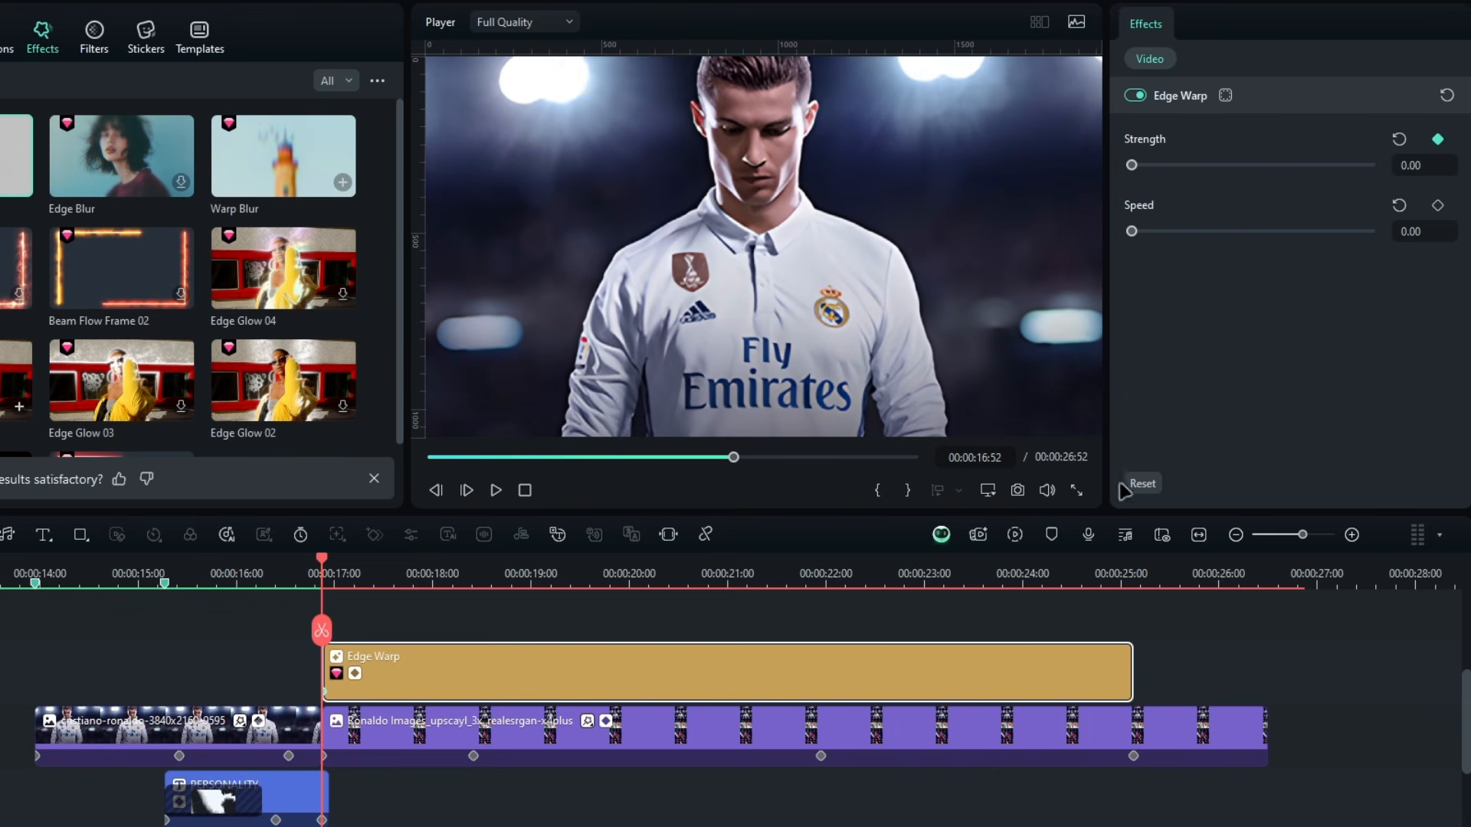
{"action": "left_click_drag", "start_coordinate": [448, 580], "coordinate": [434, 590]}
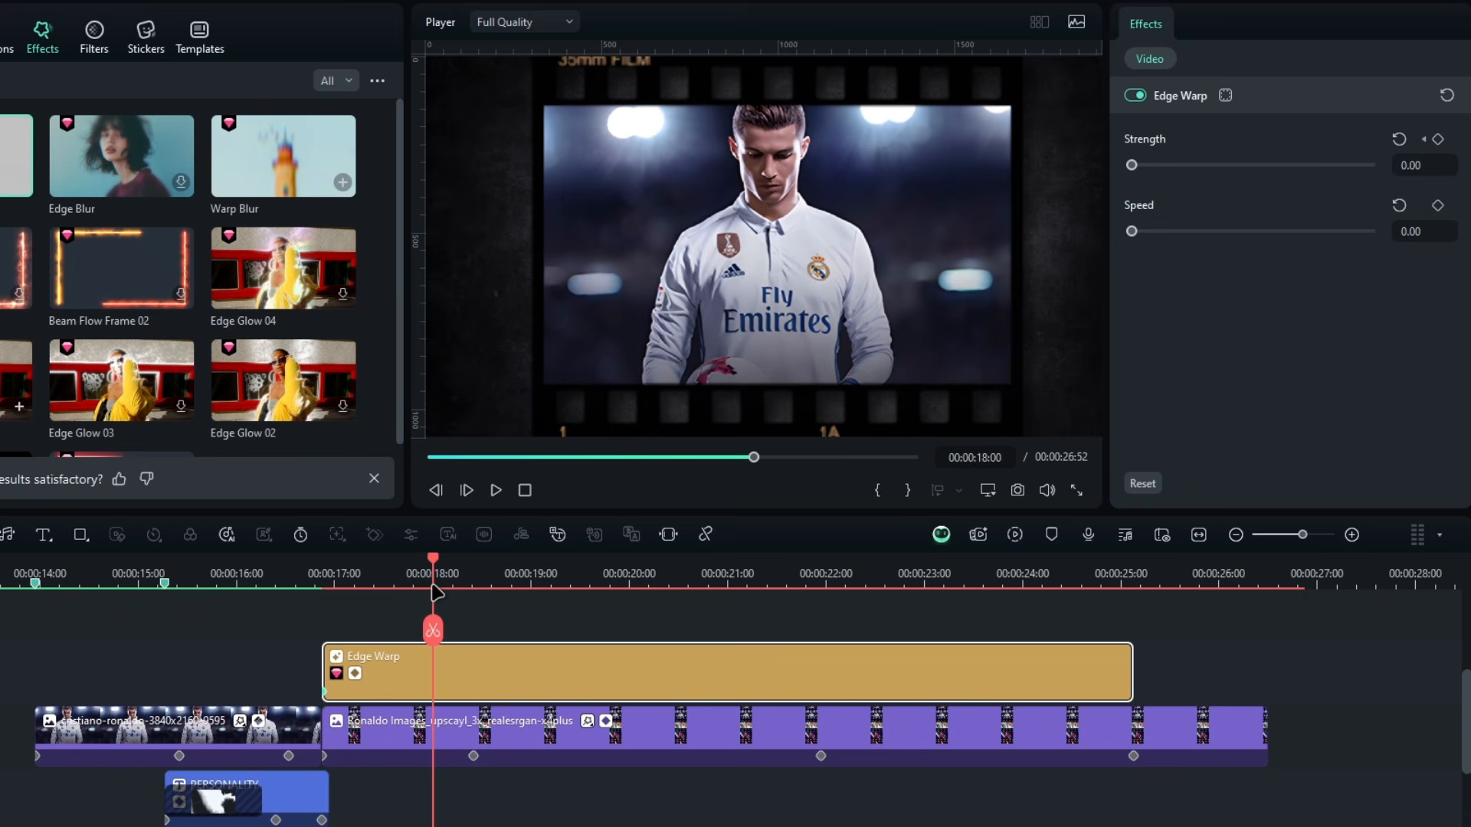
{"action": "left_click", "coordinate": [1418, 169]}
{"action": "type", "text": "35"}
{"action": "key", "text": "Return"}
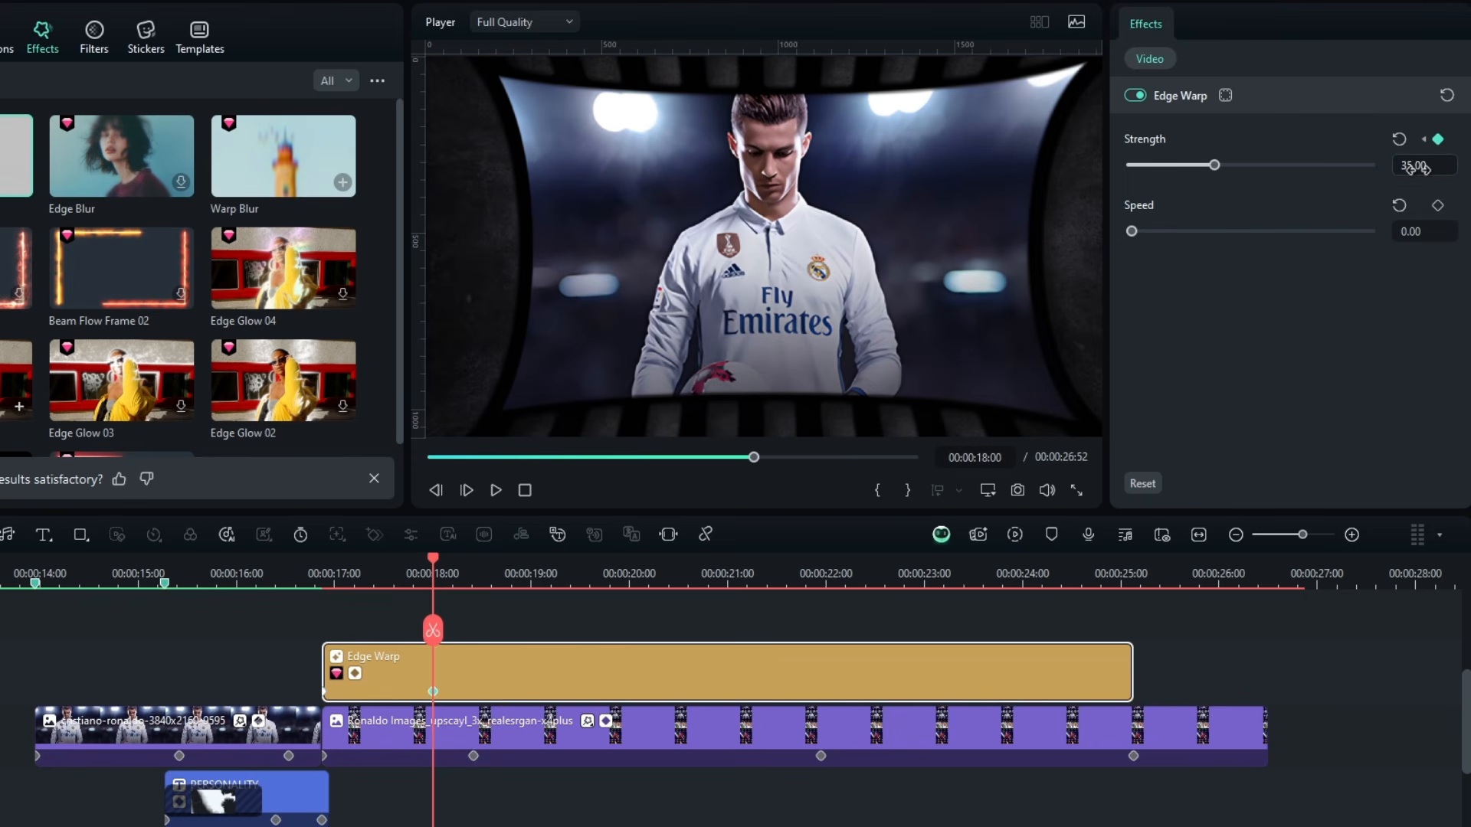
Add Edge Warp strength keyframes of 35 at 00:00:23:00 and 0 at 00:00:25:08
{"action": "left_click_drag", "start_coordinate": [779, 576], "coordinate": [926, 617]}
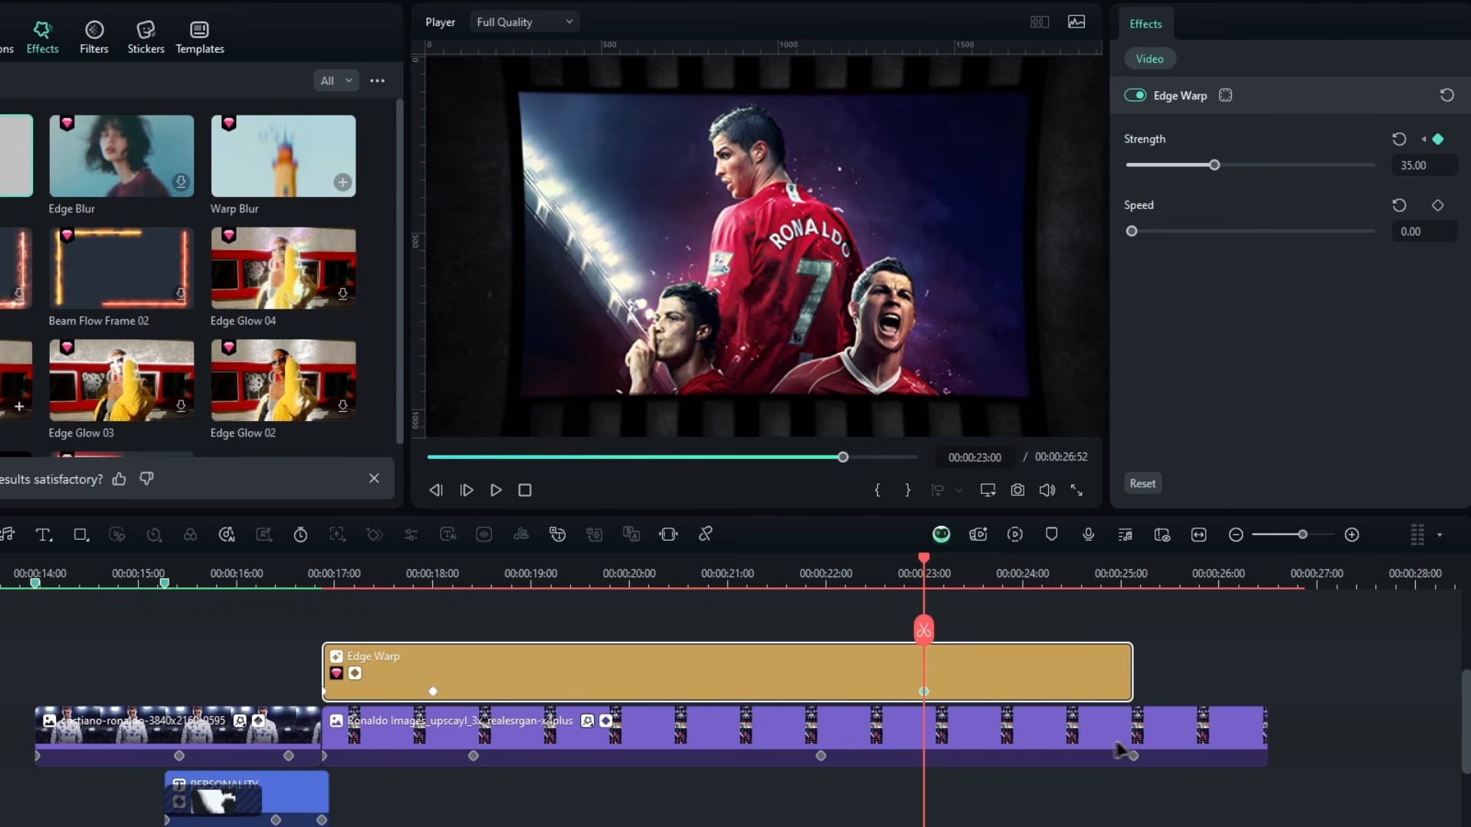
{"action": "left_click", "coordinate": [1133, 578]}
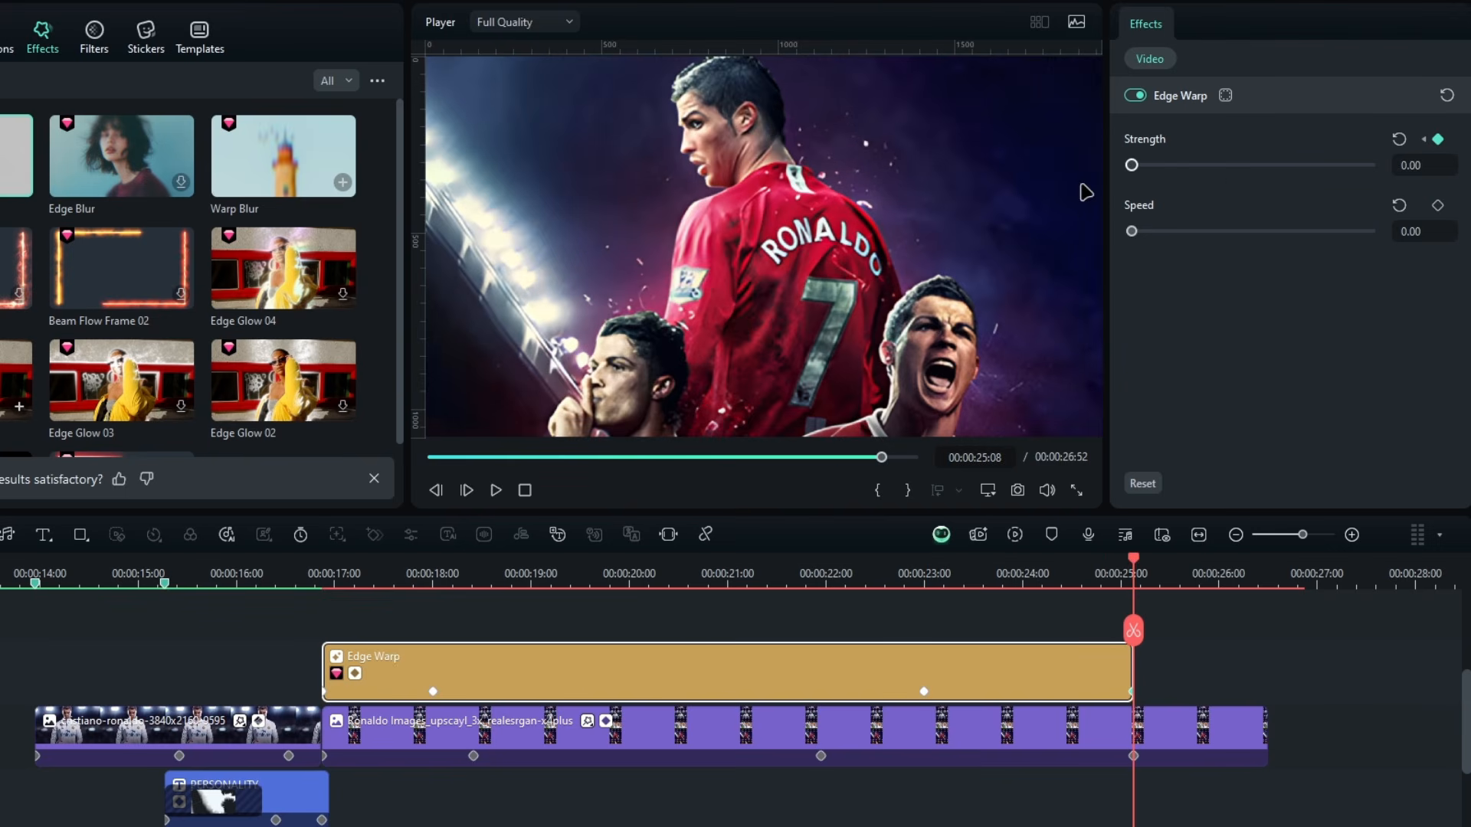
{"action": "left_click_drag", "start_coordinate": [711, 574], "coordinate": [537, 625]}
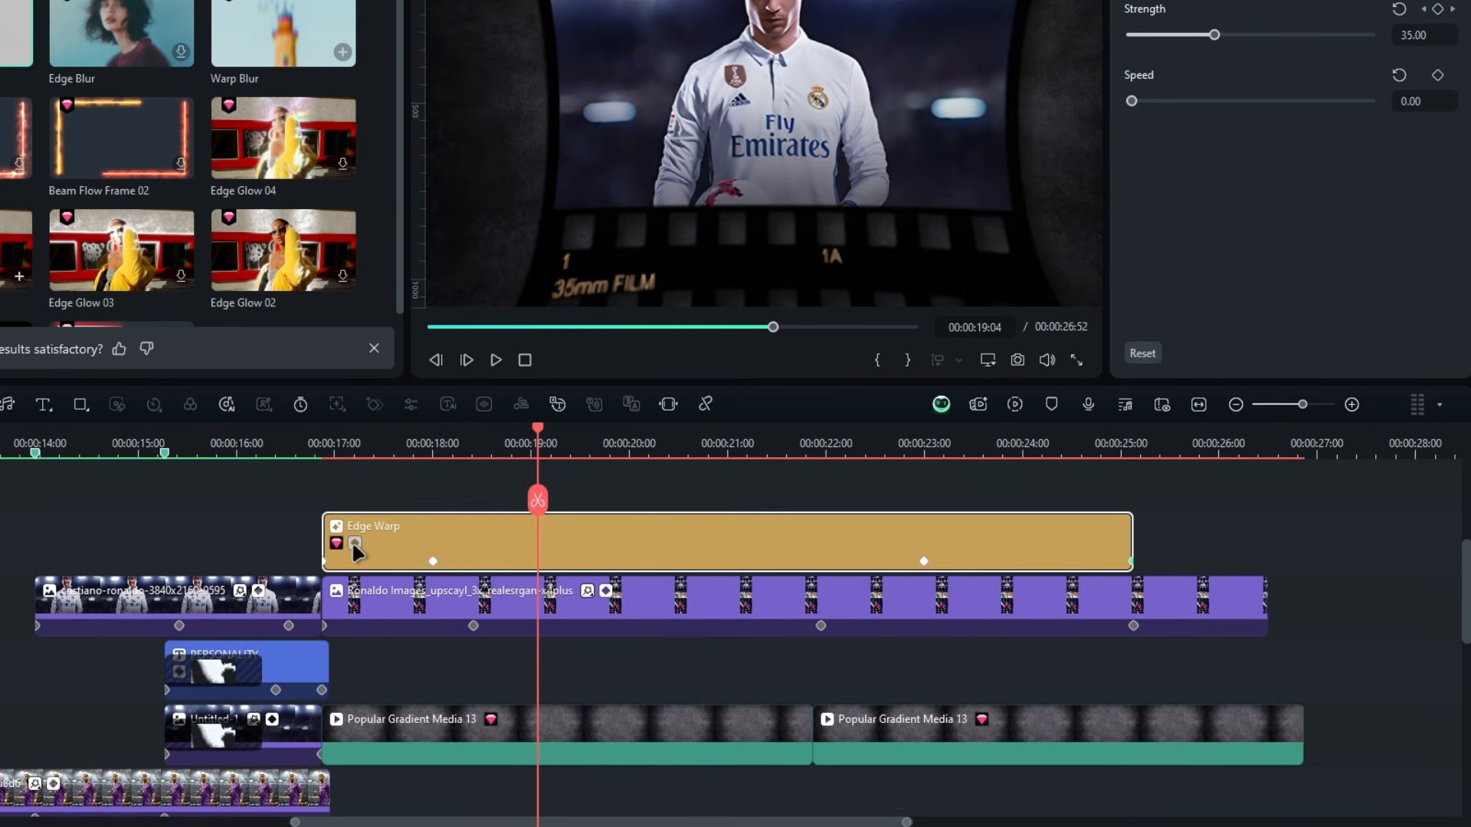
Apply an ease curve to all Edge Warp strength keyframes in the keyframe graph, close it, and play the sequence
{"action": "left_click", "coordinate": [355, 544]}
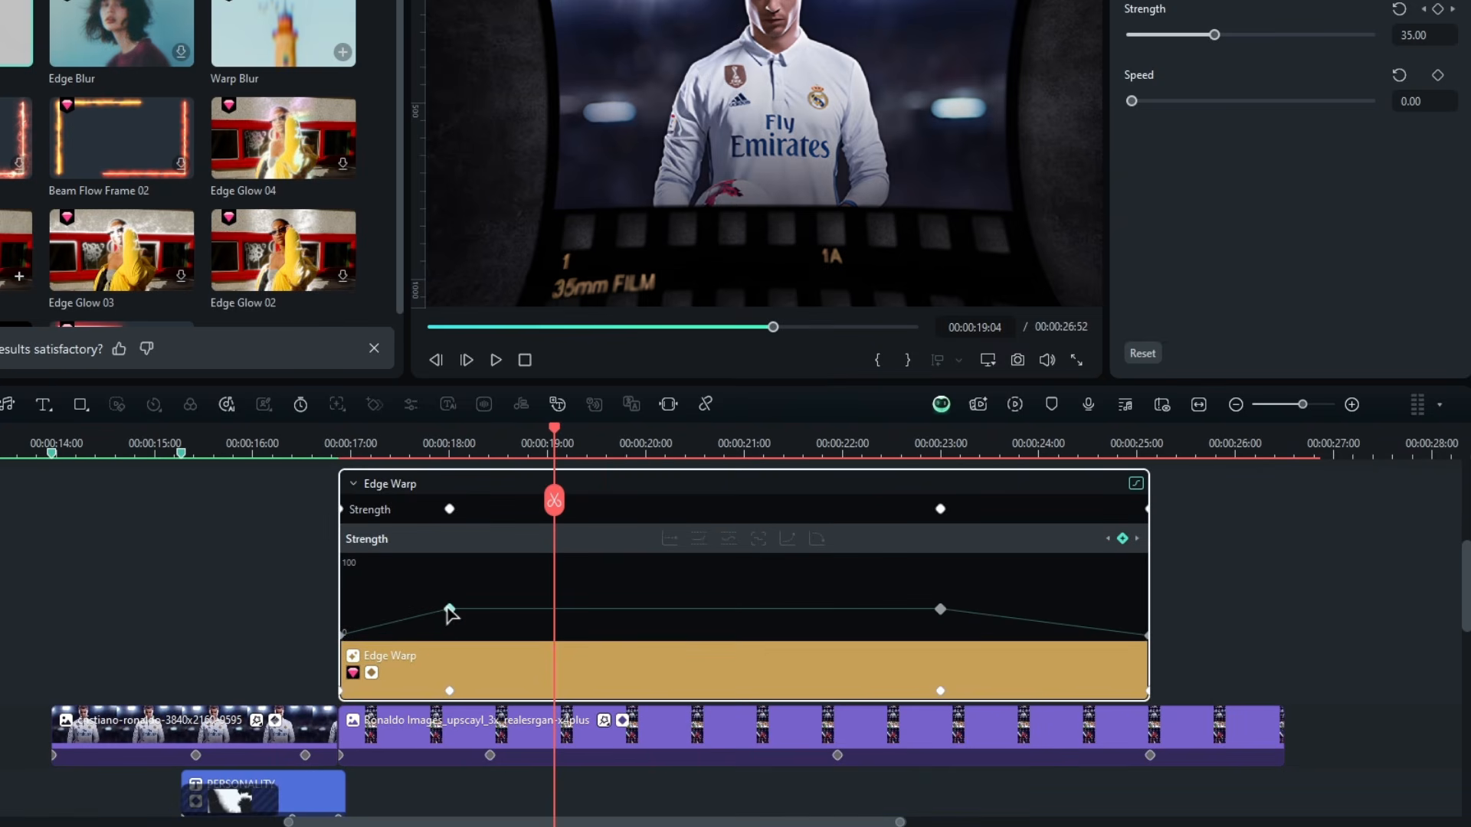
{"action": "right_click", "coordinate": [449, 611]}
{"action": "left_click", "coordinate": [490, 401]}
{"action": "left_click", "coordinate": [817, 539]}
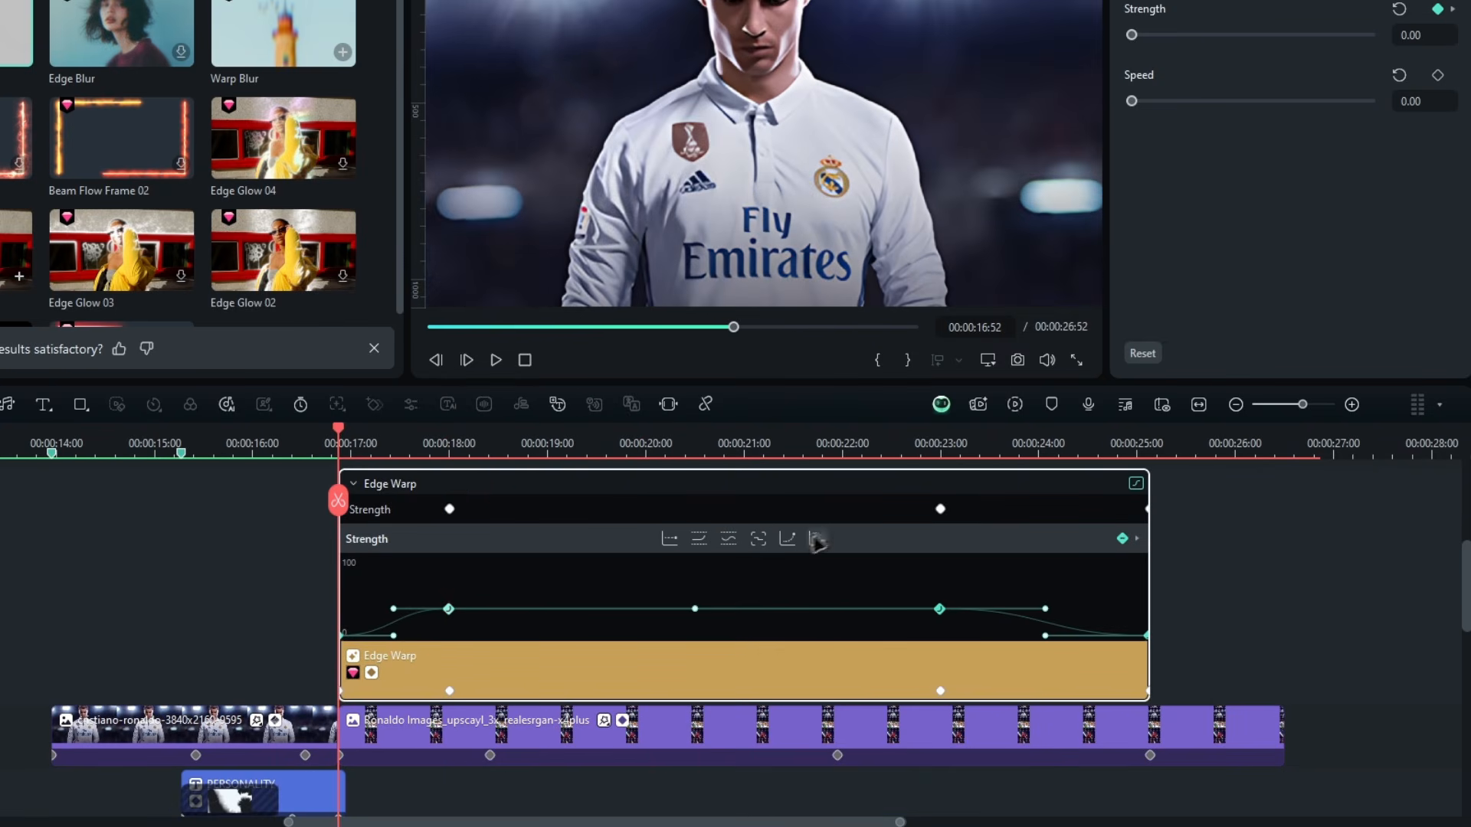
{"action": "left_click", "coordinate": [553, 747]}
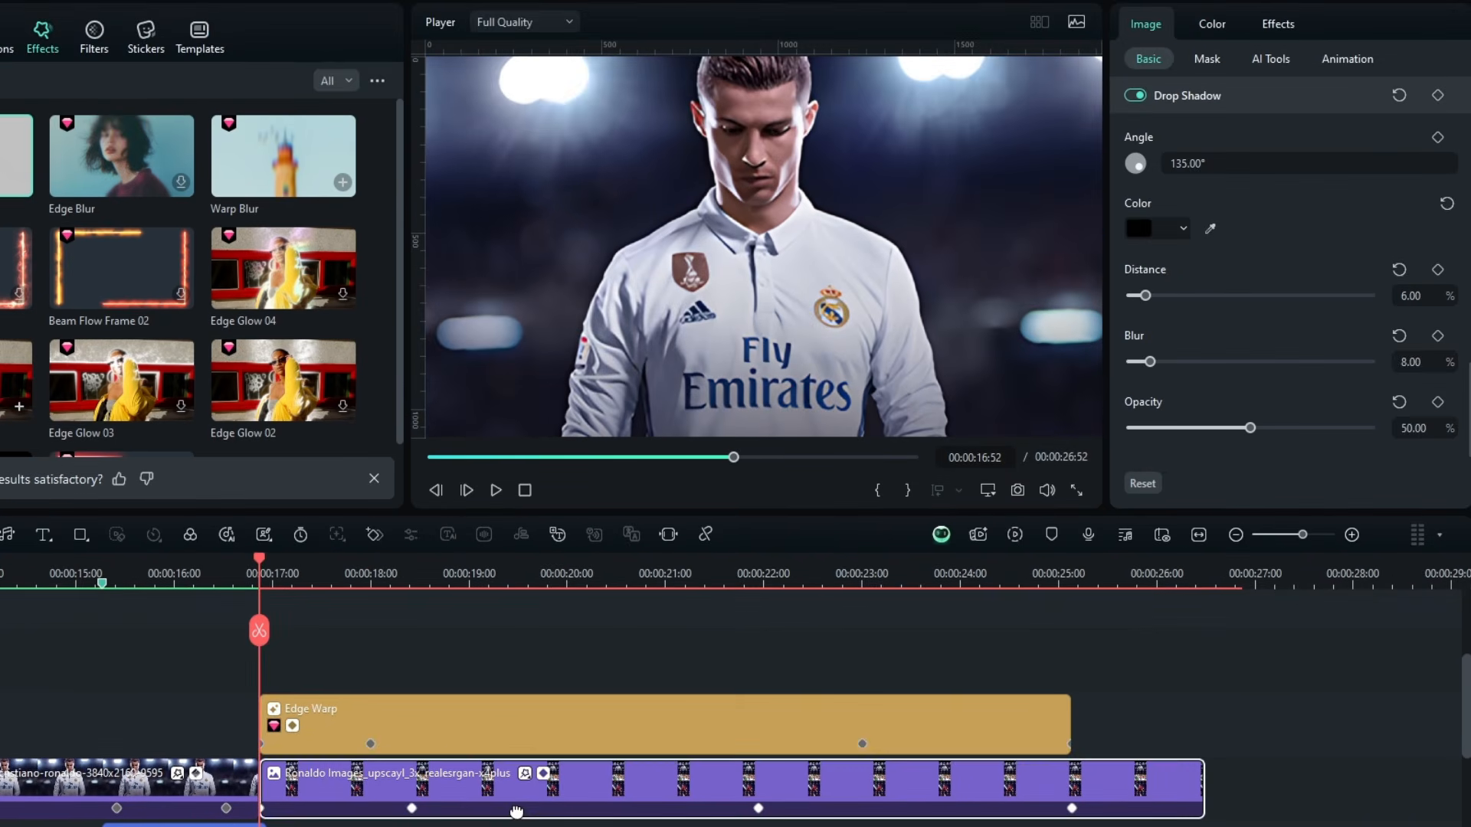
{"action": "key", "text": "space"}
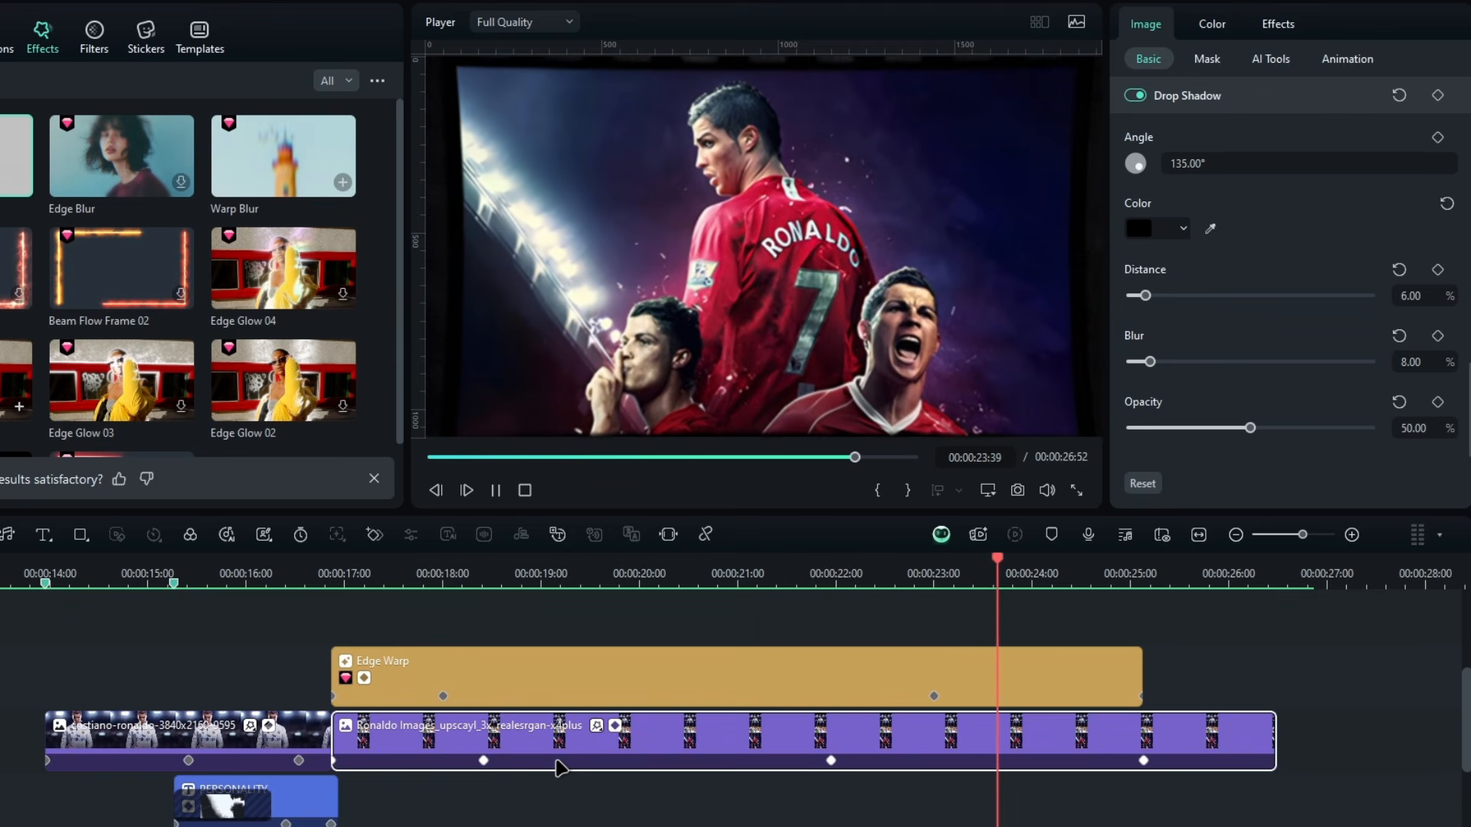
{"action": "key", "text": "space"}
Add the Film Burn Light 03 transition between the Ronaldo photo clip and the film strip, with a duration of 00:00:00:40
{"action": "left_click_drag", "start_coordinate": [465, 561], "coordinate": [300, 612]}
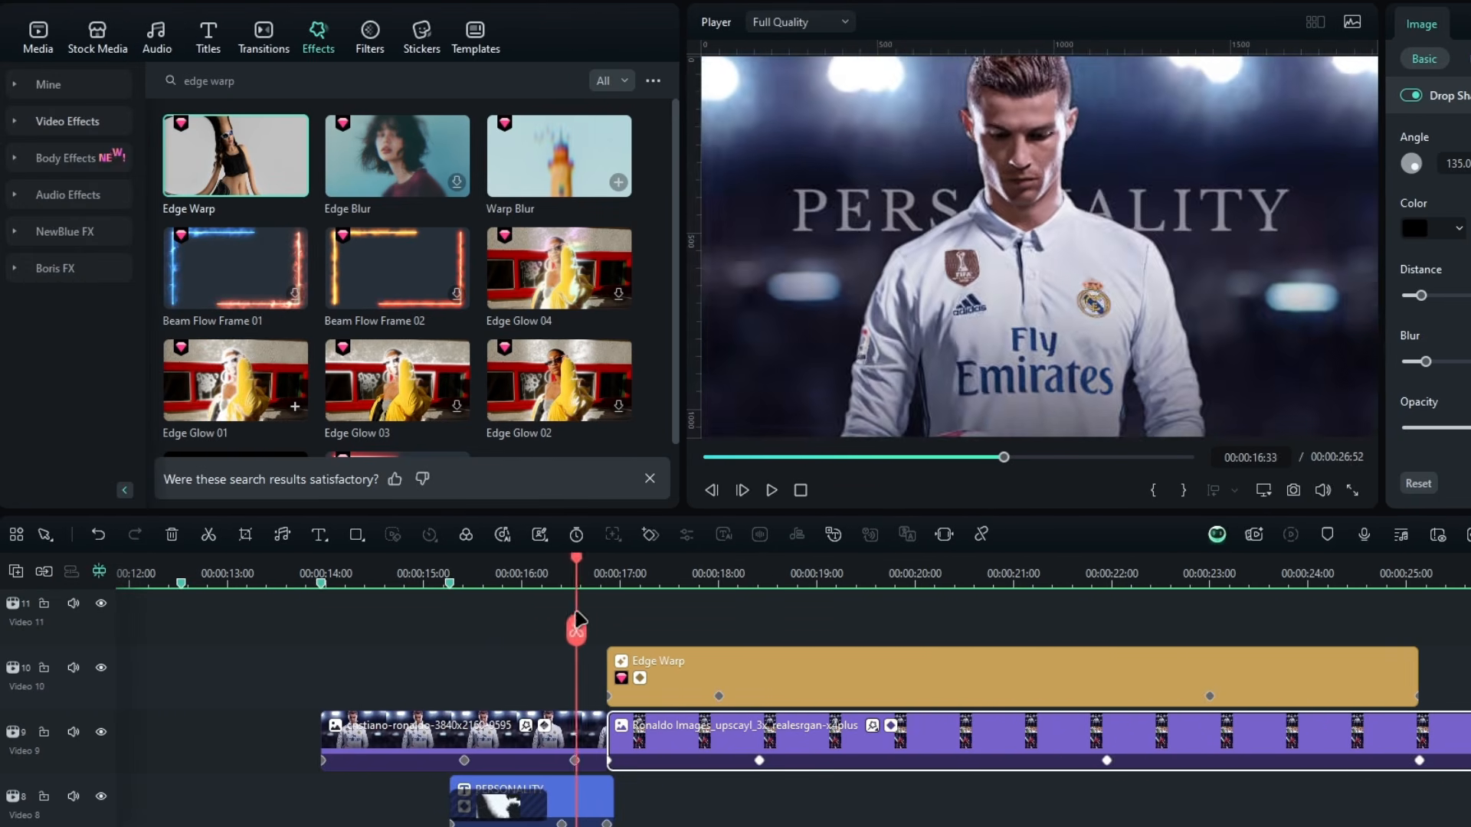
{"action": "mouse_move", "coordinate": [576, 619]}
{"action": "left_mouse_down"}
{"action": "mouse_move", "coordinate": [634, 621]}
{"action": "mouse_move", "coordinate": [596, 619]}
{"action": "left_mouse_up"}
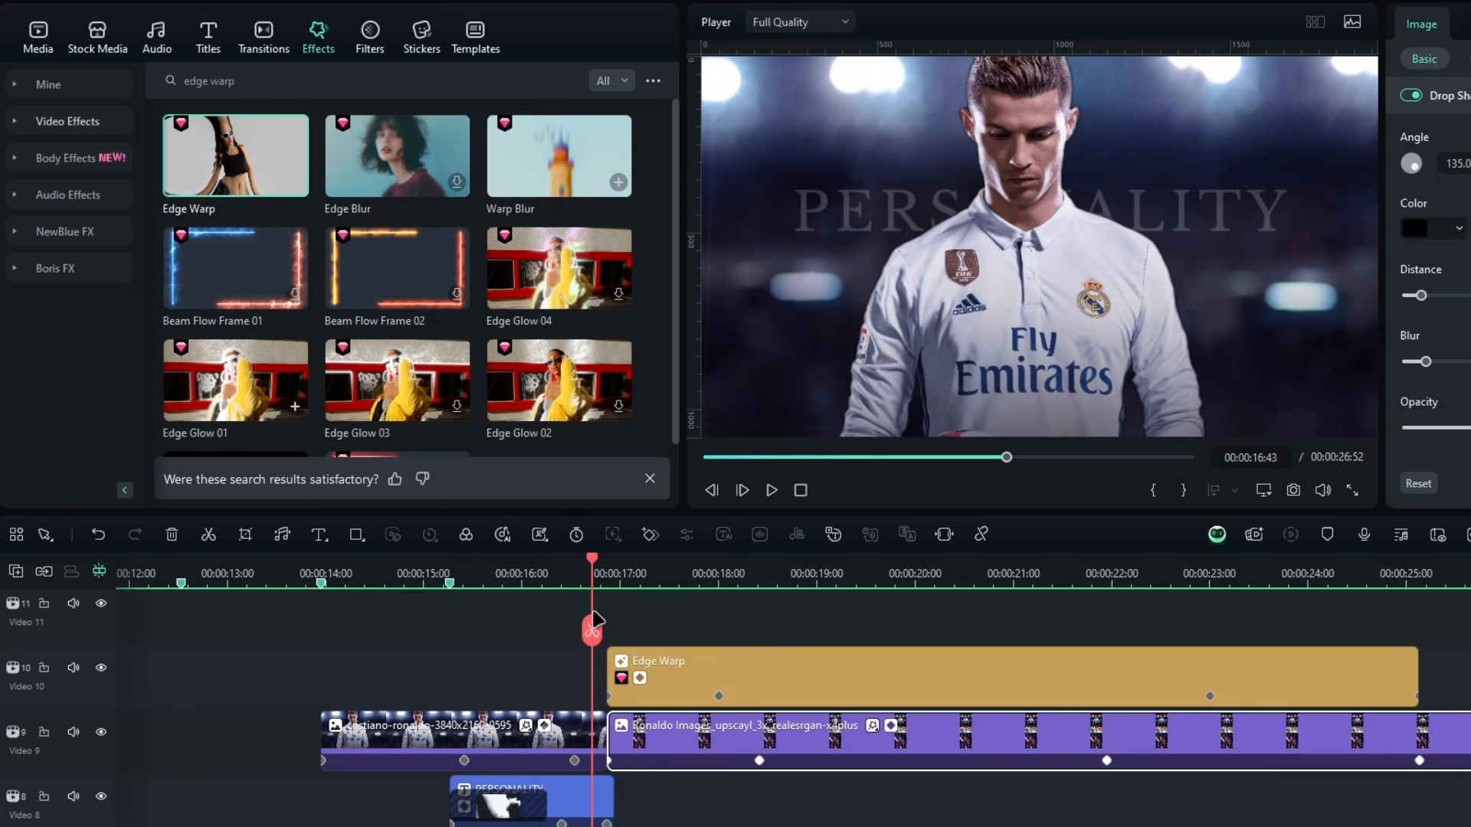
{"action": "left_click", "coordinate": [280, 45]}
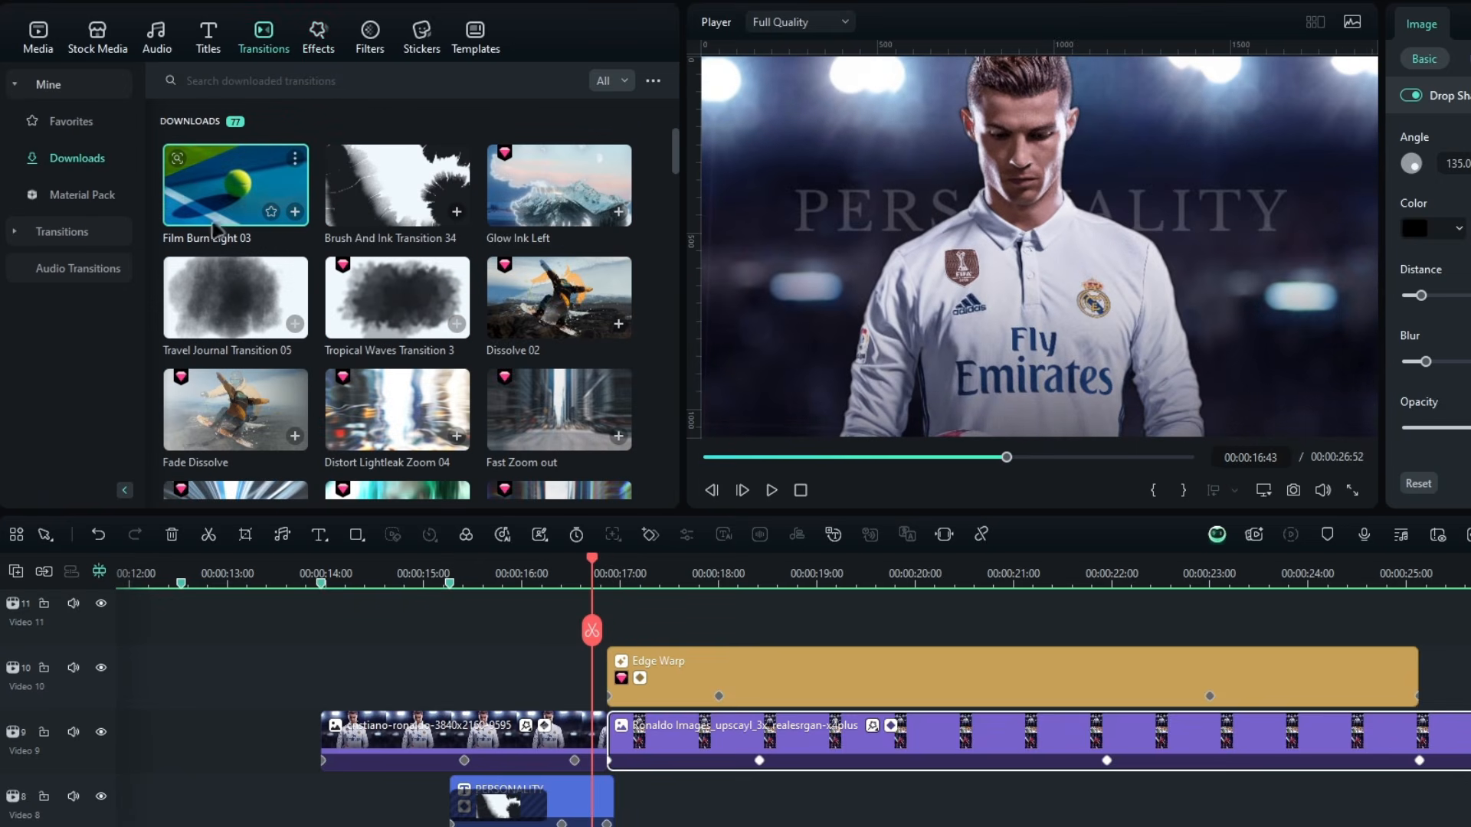
{"action": "mouse_move", "coordinate": [229, 242]}
{"action": "left_mouse_down"}
{"action": "mouse_move", "coordinate": [482, 337]}
{"action": "mouse_move", "coordinate": [625, 742]}
{"action": "mouse_move", "coordinate": [594, 737]}
{"action": "left_mouse_up"}
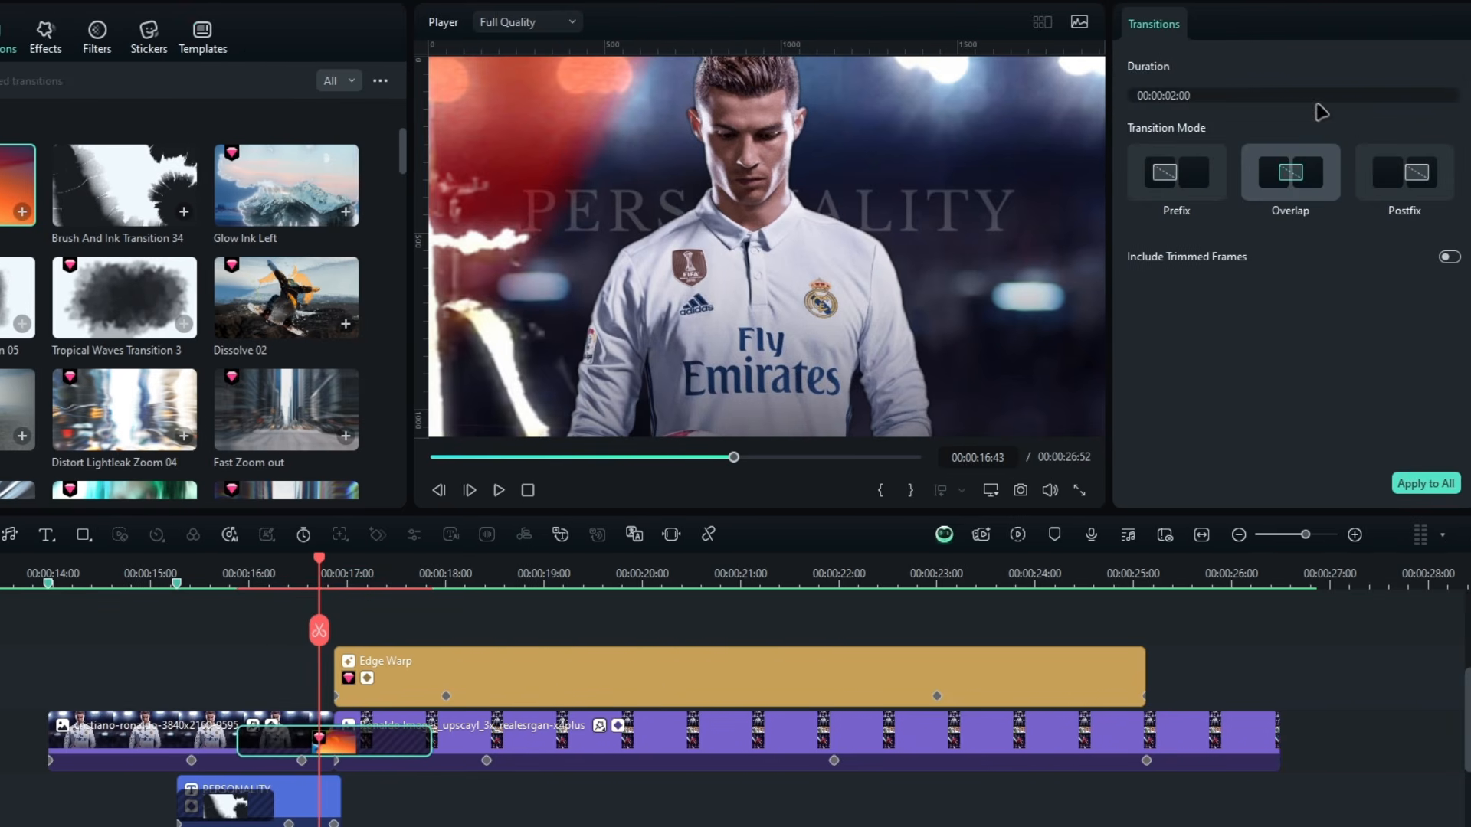
{"action": "left_click", "coordinate": [1311, 98]}
{"action": "type", "text": "40"}
{"action": "key", "text": "Return"}
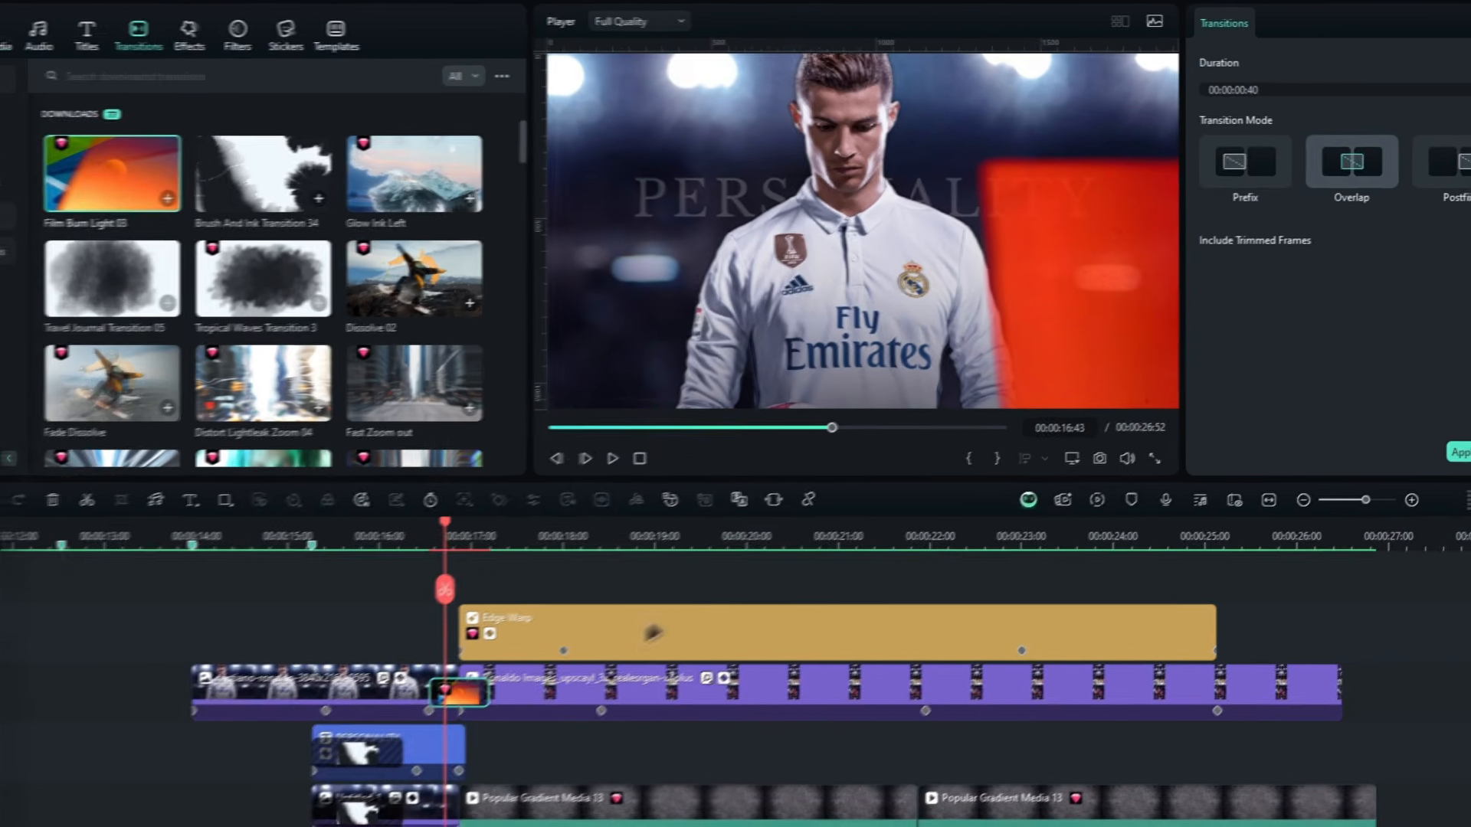
Play the section around the Film Burn Light 03 transition and skim through the film strip to check it
{"action": "left_click_drag", "start_coordinate": [452, 795], "coordinate": [479, 769]}
{"action": "left_click", "coordinate": [452, 528]}
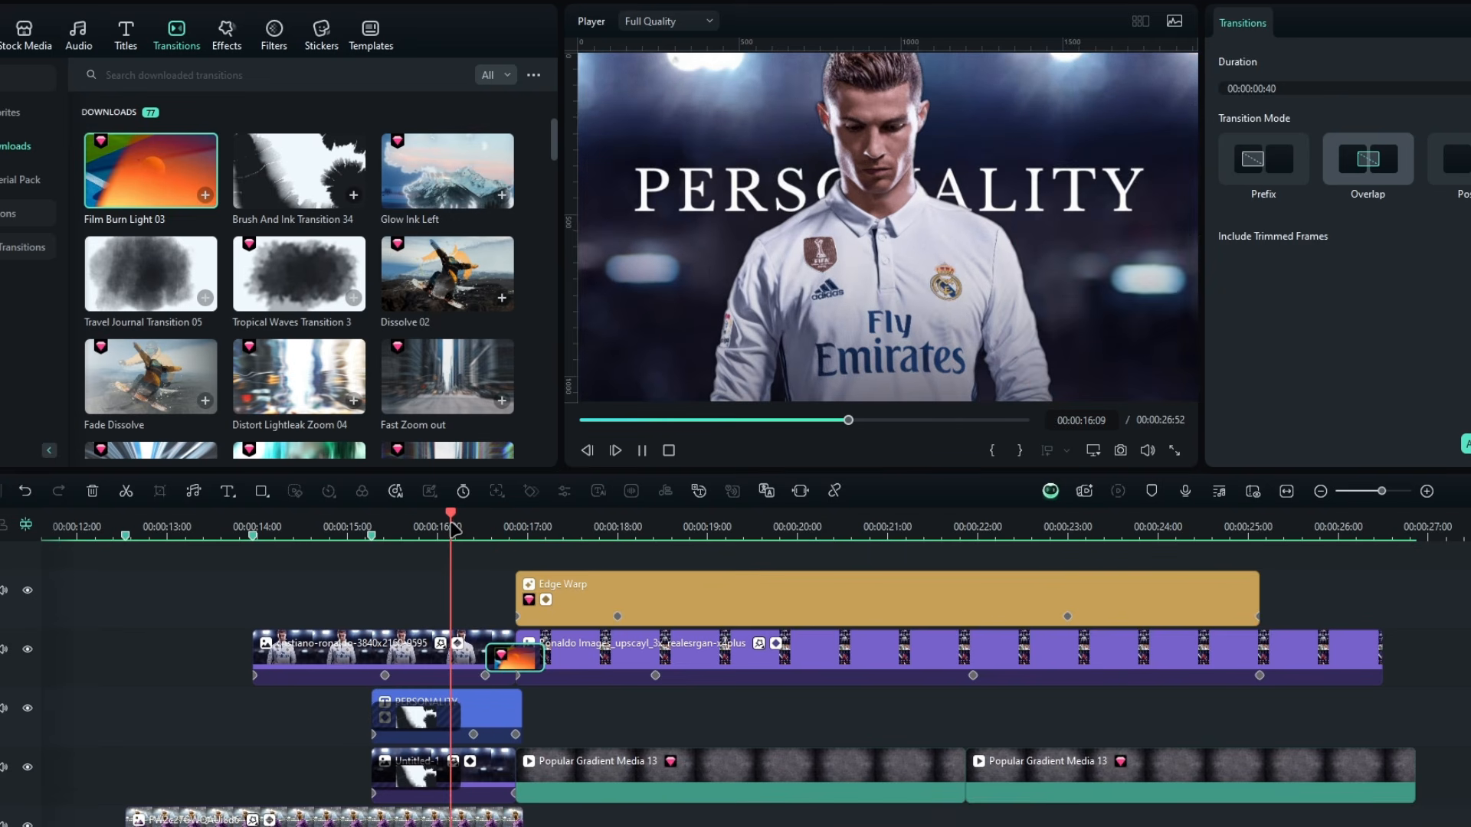
{"action": "left_click", "coordinate": [451, 528]}
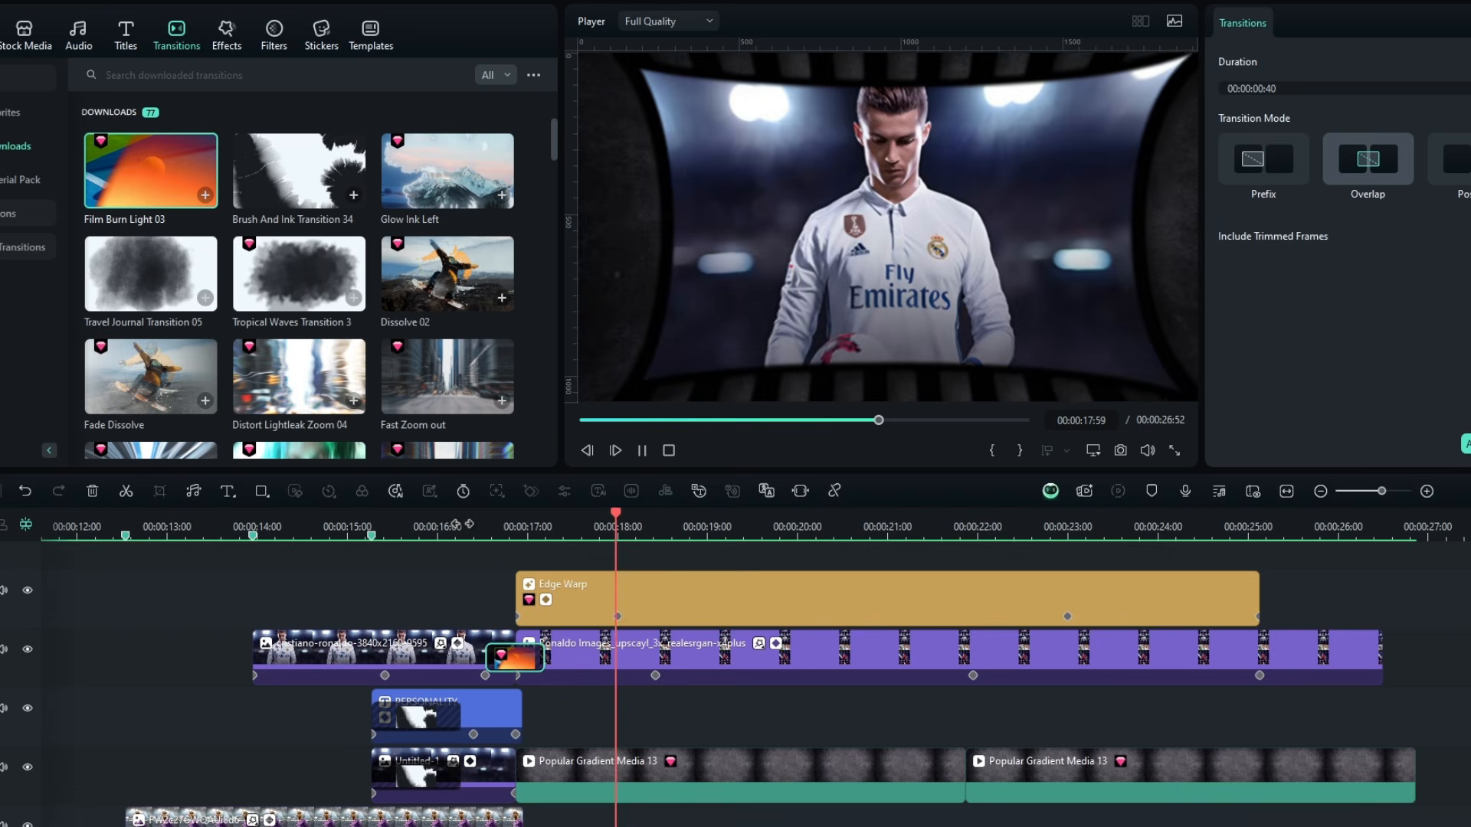
{"action": "key", "text": "space"}
{"action": "left_click_drag", "start_coordinate": [462, 524], "coordinate": [848, 527]}
{"action": "left_click", "coordinate": [1286, 493]}
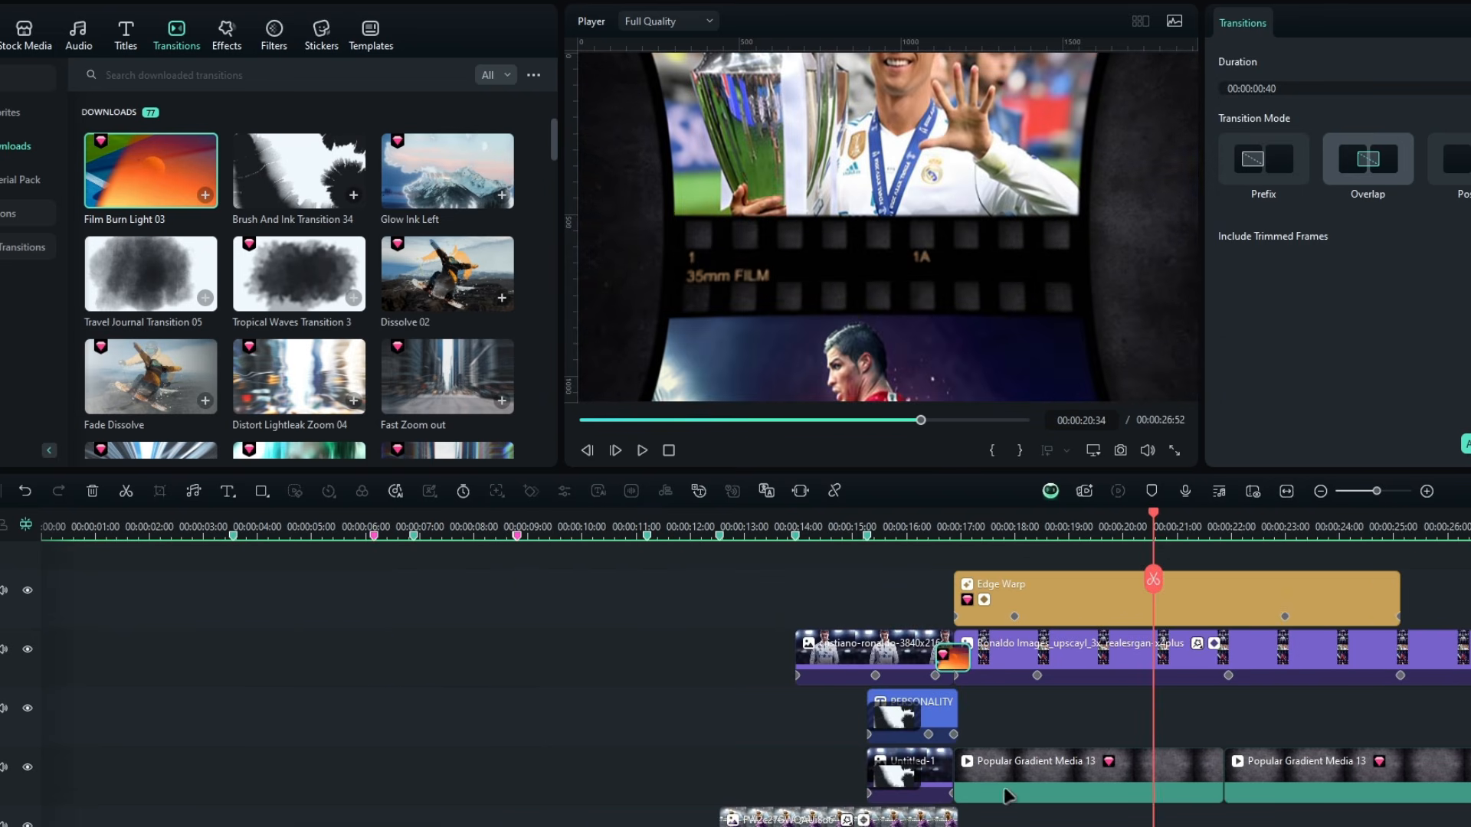
Find the Depth Blur effect and place it on a track above the clips, stretched from the sequence start to the Edge Warp clip
{"action": "scroll", "coordinate": [1006, 797], "scroll_direction": "up", "scroll_amount": 1}
{"action": "mouse_move", "coordinate": [692, 527]}
{"action": "left_mouse_down"}
{"action": "mouse_move", "coordinate": [725, 527]}
{"action": "mouse_move", "coordinate": [679, 538]}
{"action": "left_mouse_up"}
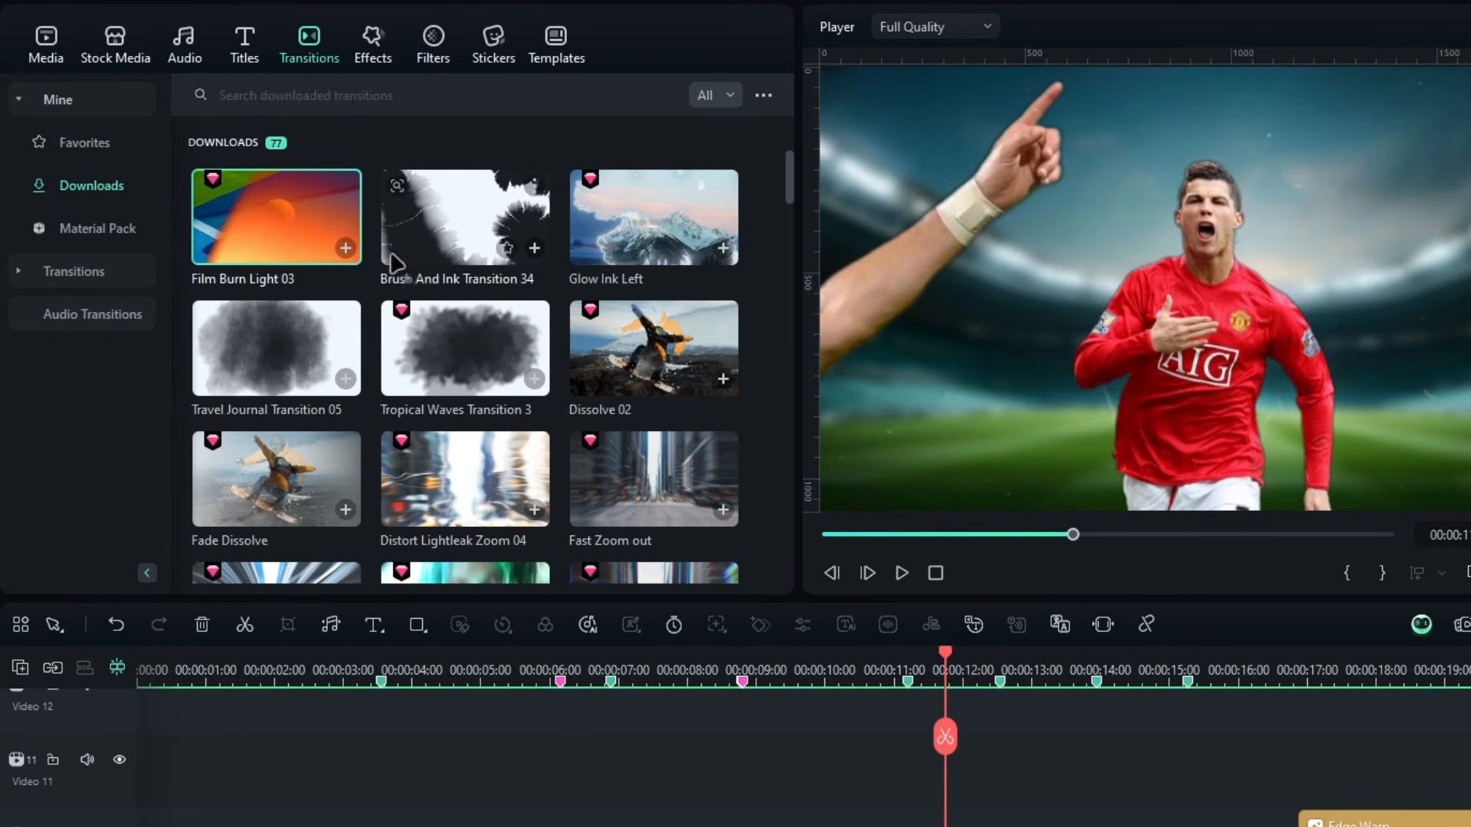
{"action": "left_click", "coordinate": [227, 35]}
{"action": "left_click", "coordinate": [275, 99]}
{"action": "type", "text": "depth "}
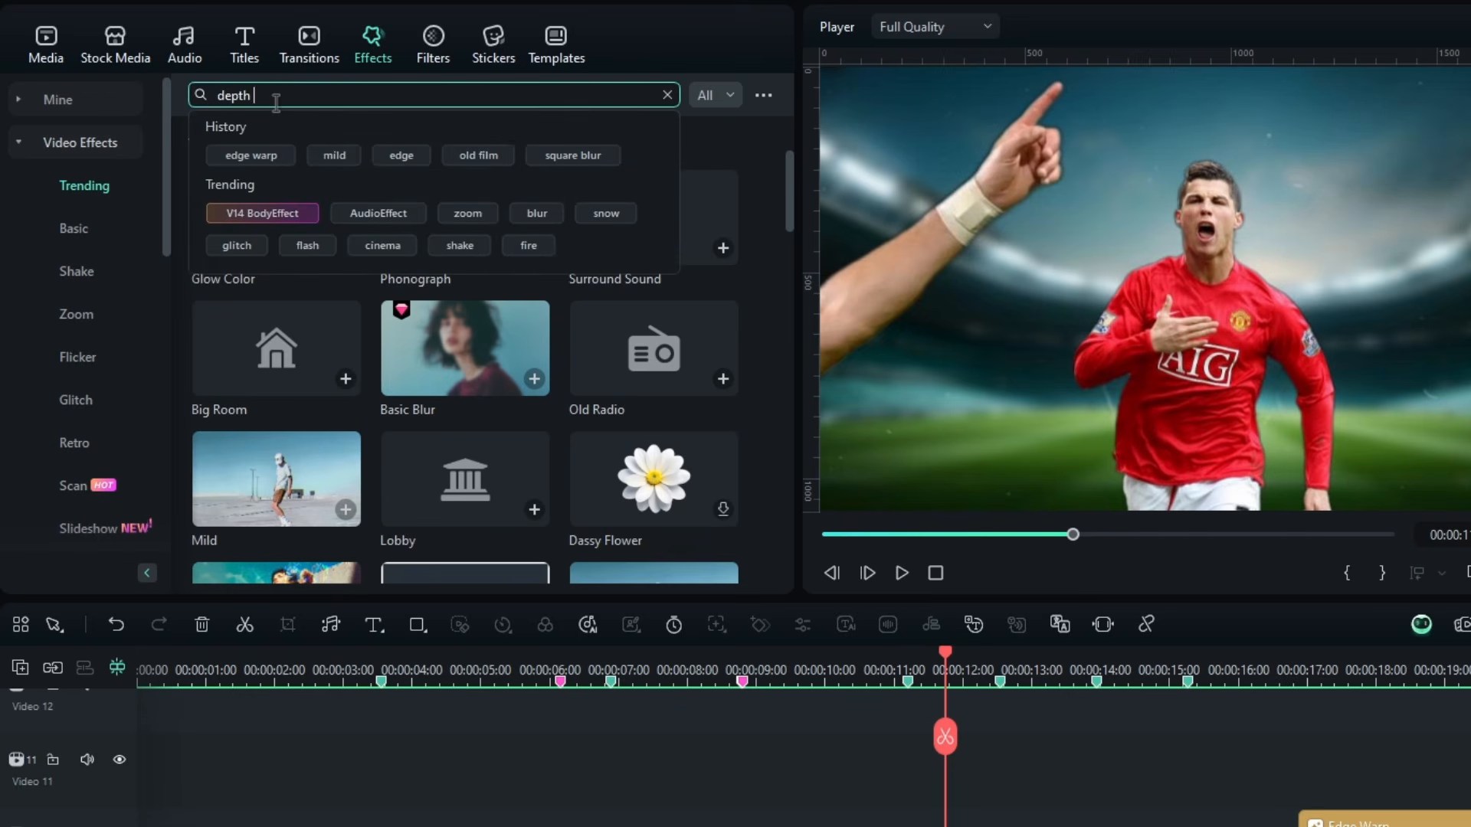
{"action": "type", "text": "blur"}
{"action": "key", "text": "Return"}
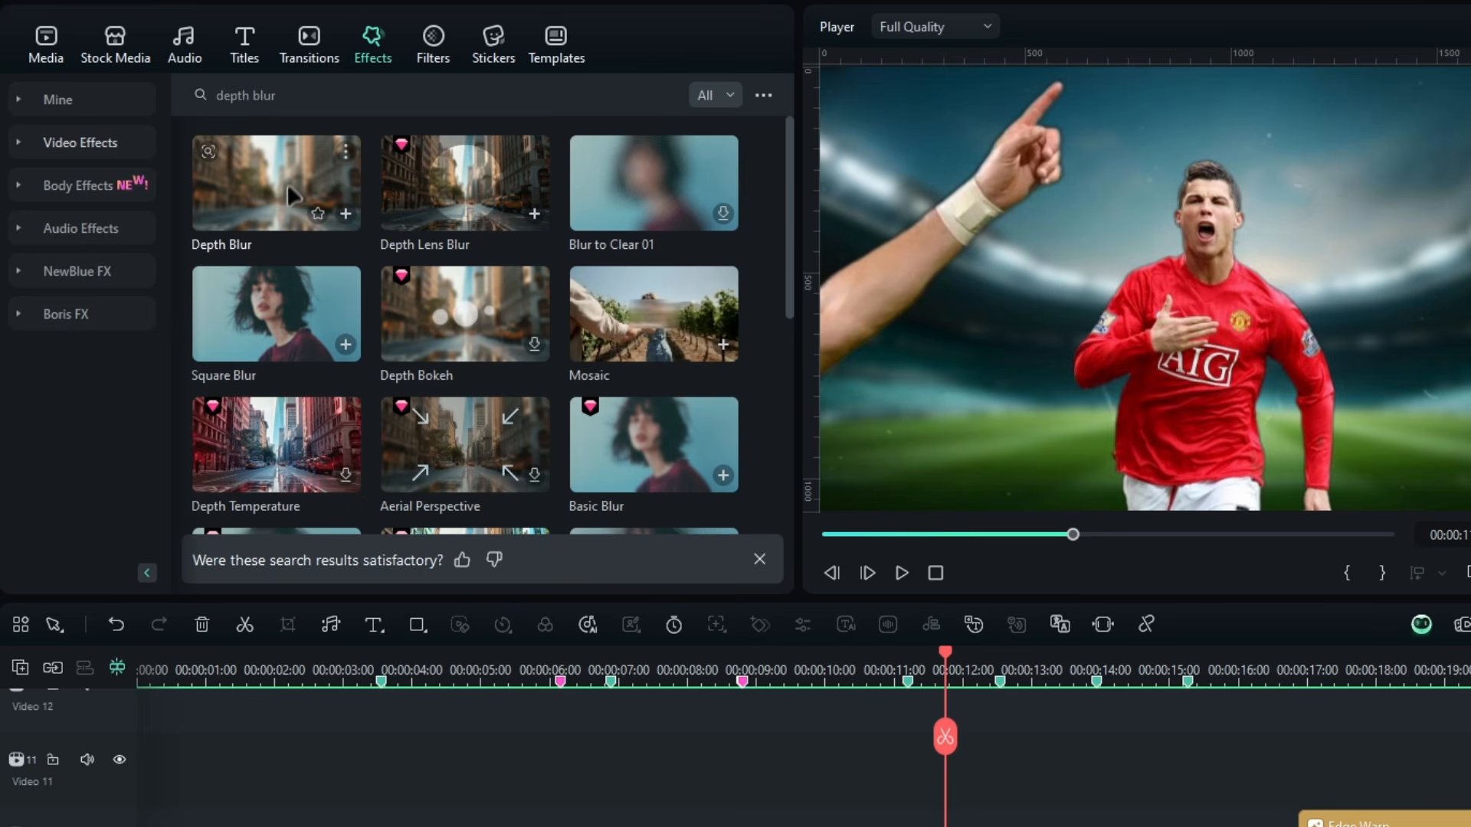
{"action": "left_click_drag", "start_coordinate": [265, 187], "coordinate": [116, 592]}
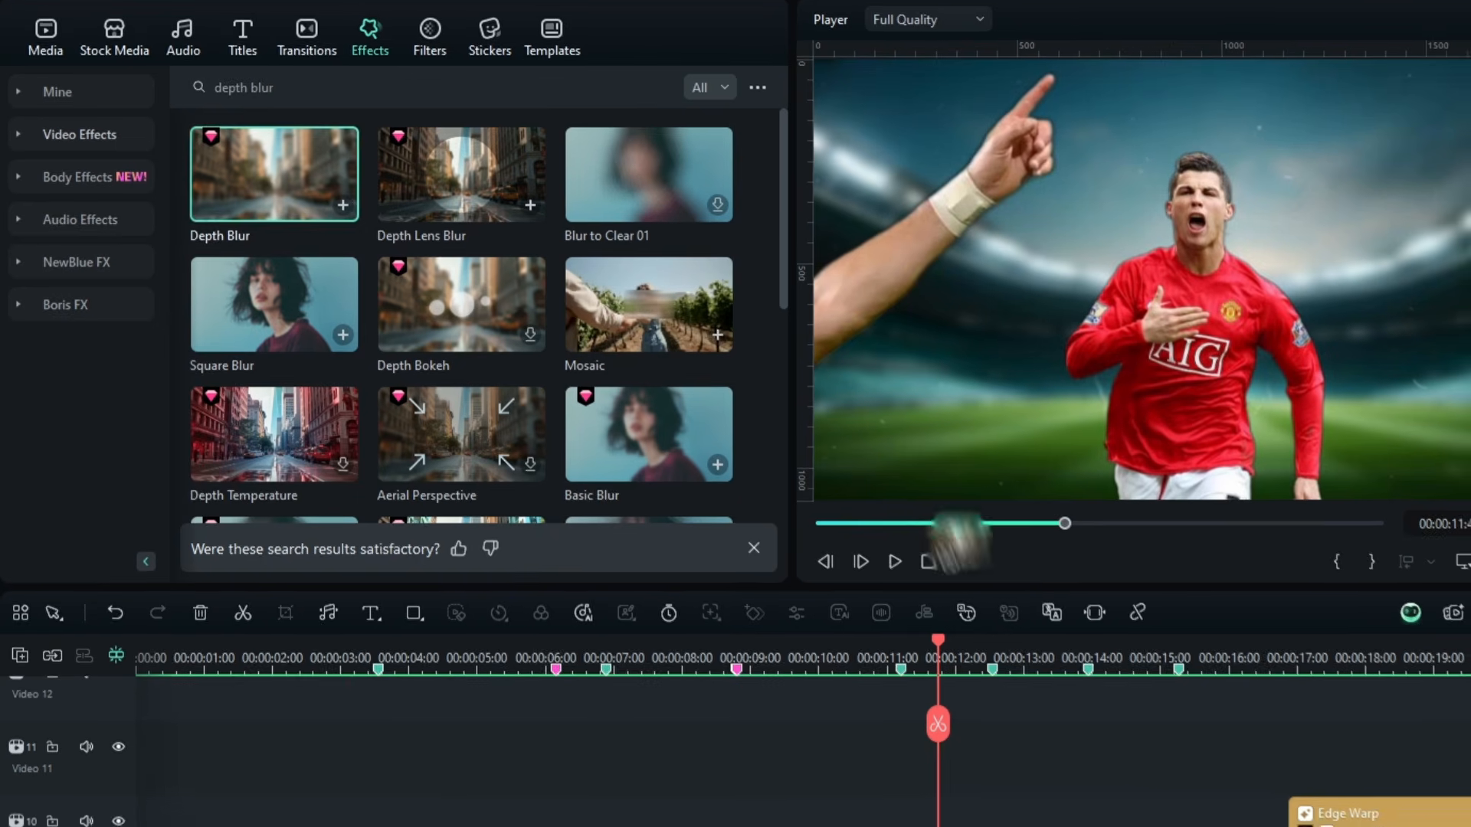
{"action": "left_click_drag", "start_coordinate": [405, 577], "coordinate": [1104, 586]}
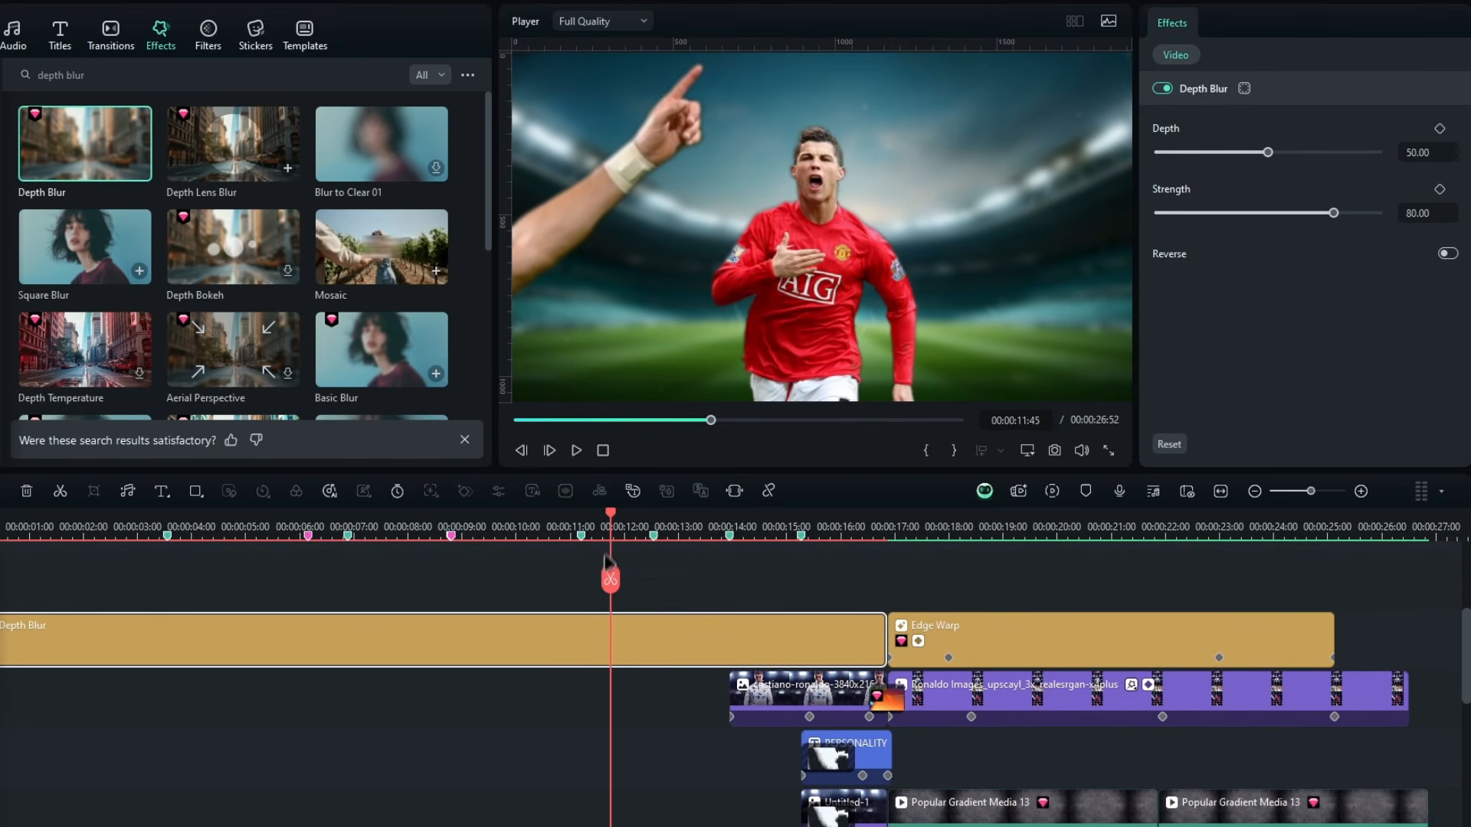
Scrub through the stadium cutout scenes to examine the Depth Blur on the background figures
{"action": "left_click_drag", "start_coordinate": [611, 514], "coordinate": [637, 566]}
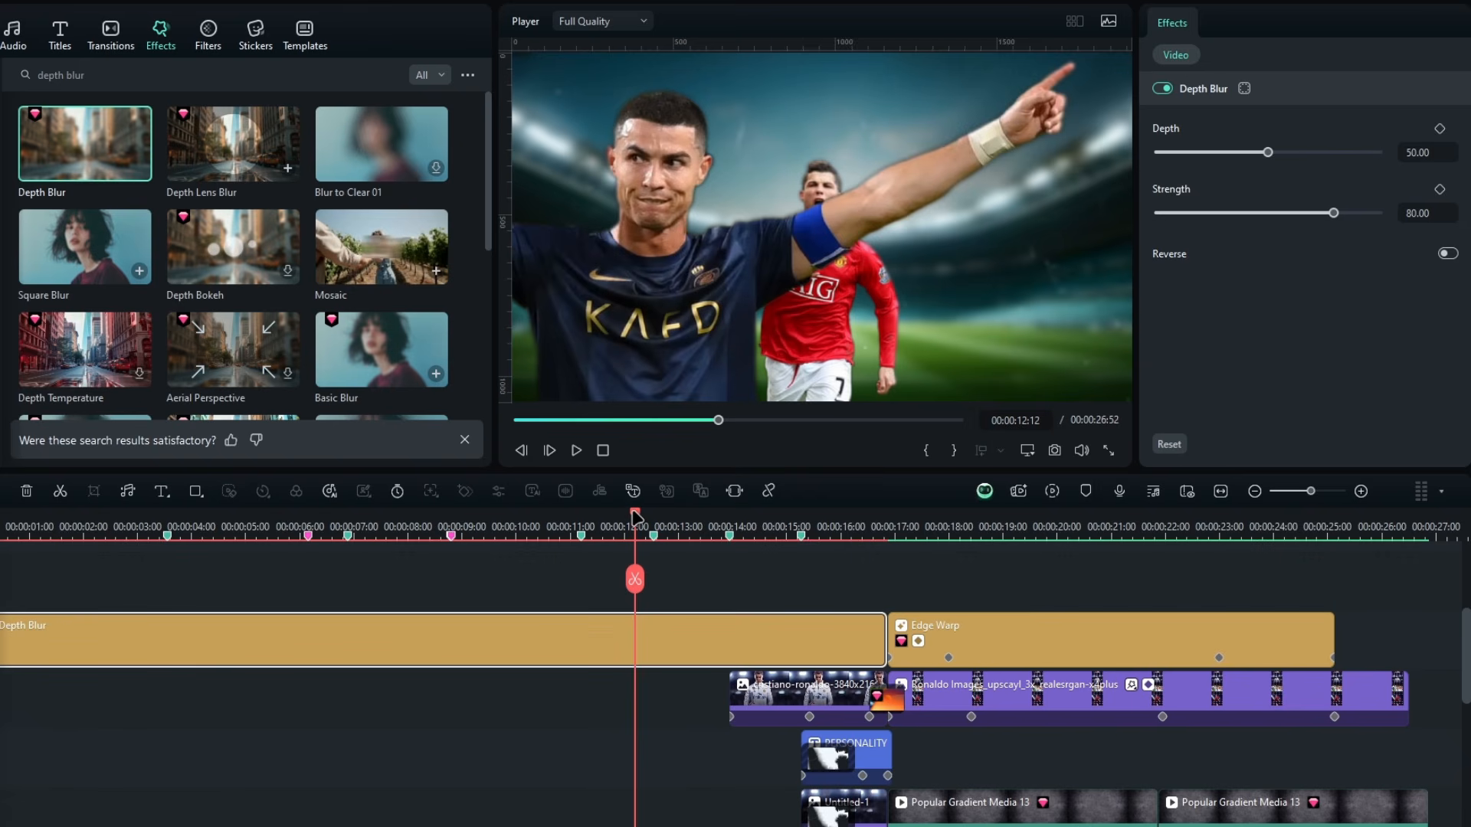
{"action": "left_click_drag", "start_coordinate": [635, 518], "coordinate": [644, 518]}
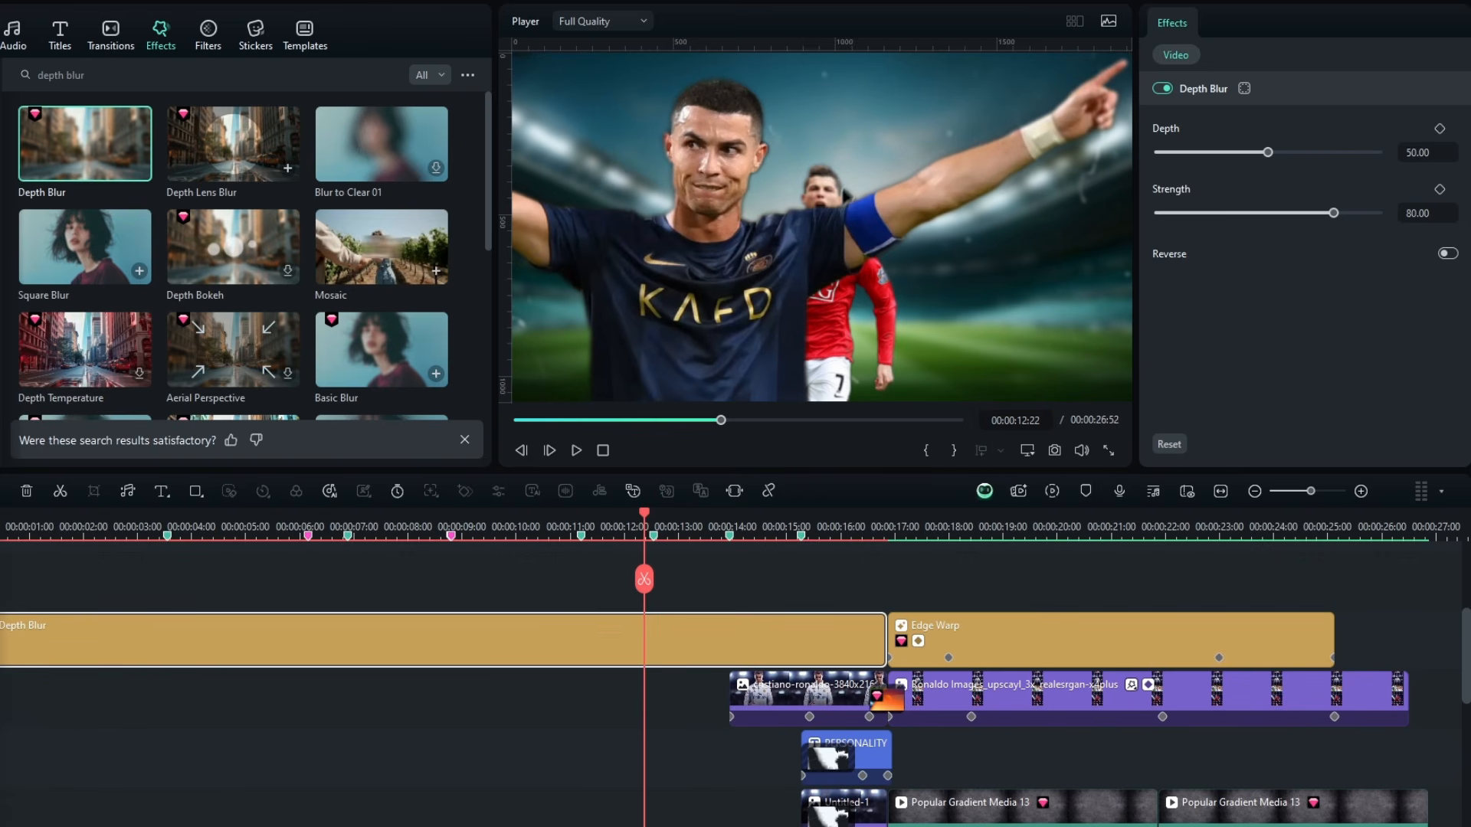
{"action": "left_click_drag", "start_coordinate": [650, 520], "coordinate": [771, 521]}
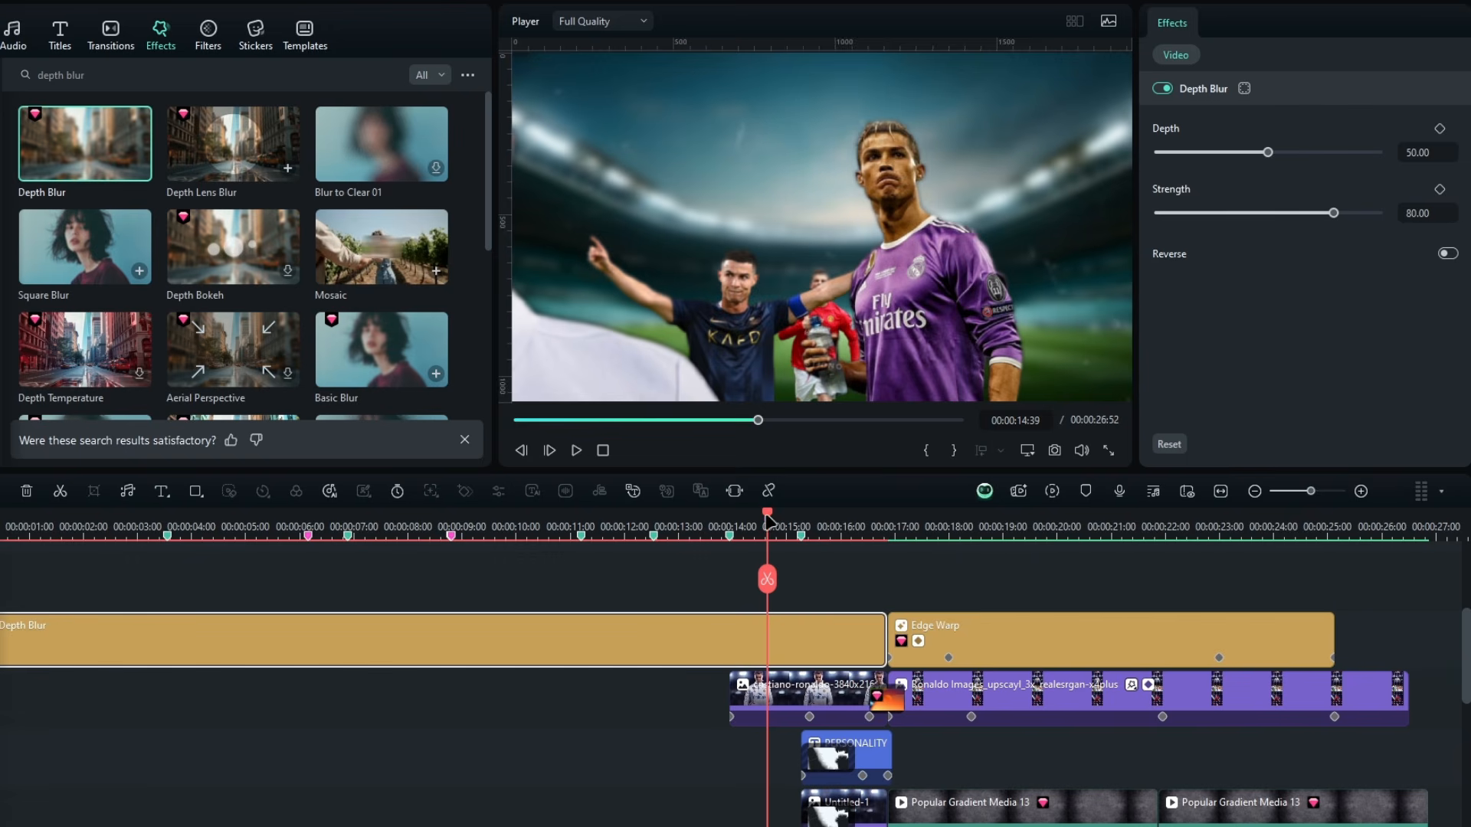
{"action": "mouse_move", "coordinate": [770, 521]}
{"action": "left_mouse_down"}
{"action": "mouse_move", "coordinate": [804, 521]}
{"action": "mouse_move", "coordinate": [786, 526]}
{"action": "left_mouse_up"}
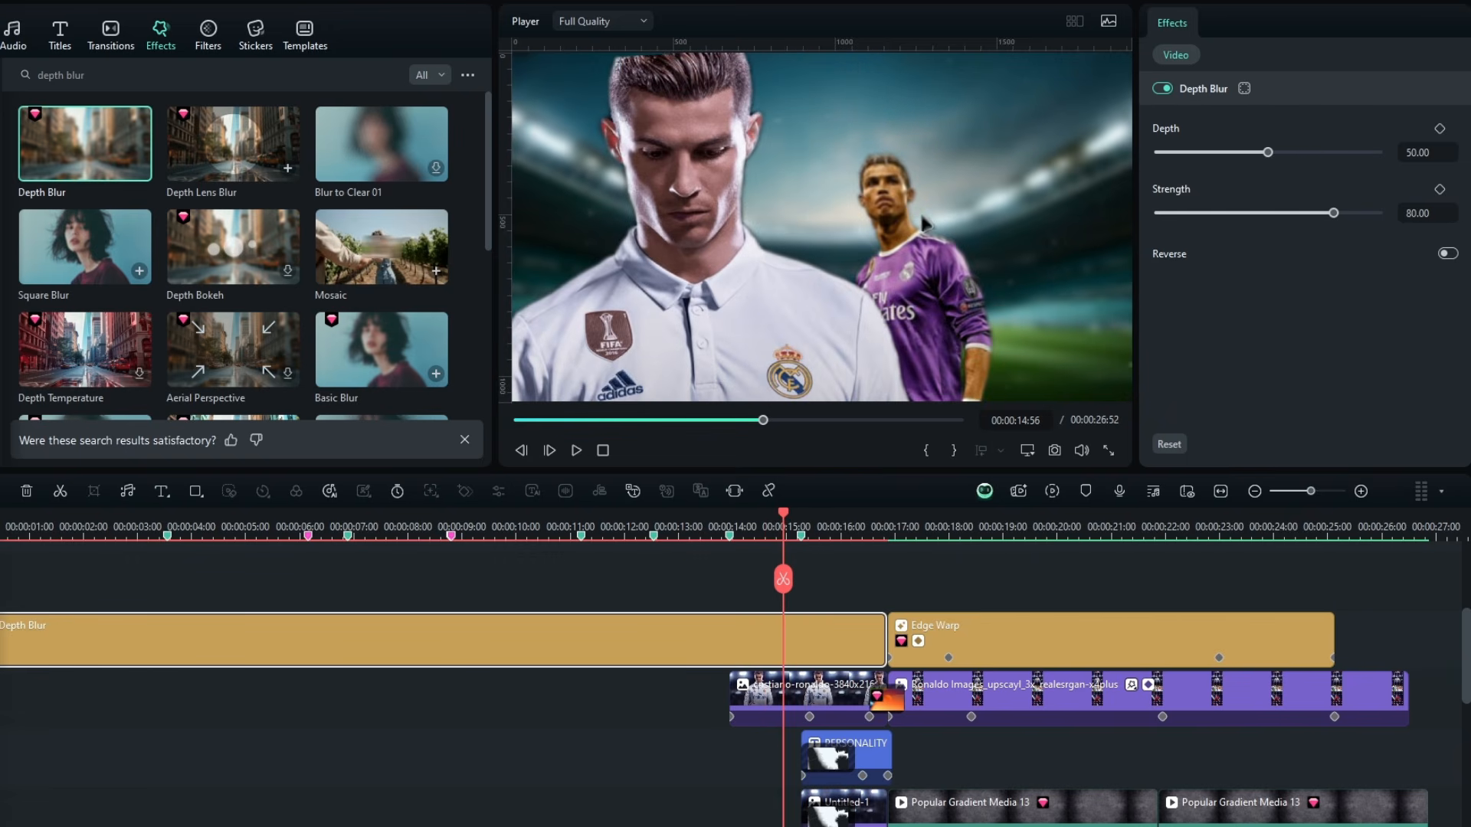
{"action": "left_click_drag", "start_coordinate": [797, 518], "coordinate": [811, 521]}
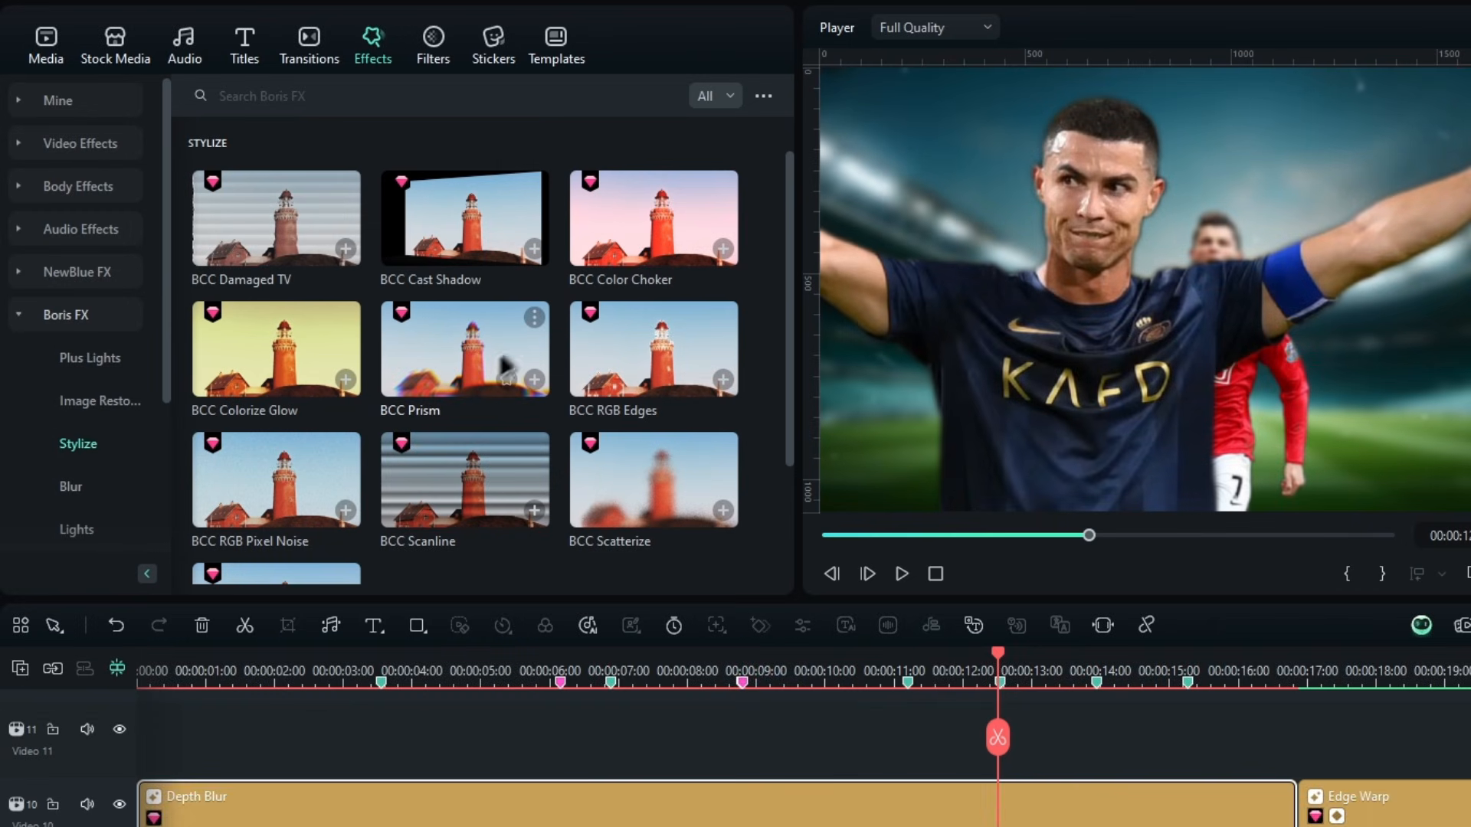
Add the Boris FX BCC Prism effect above Depth Blur, stretched from the sequence start to 00:00:25:08
{"action": "left_click_drag", "start_coordinate": [490, 374], "coordinate": [184, 749]}
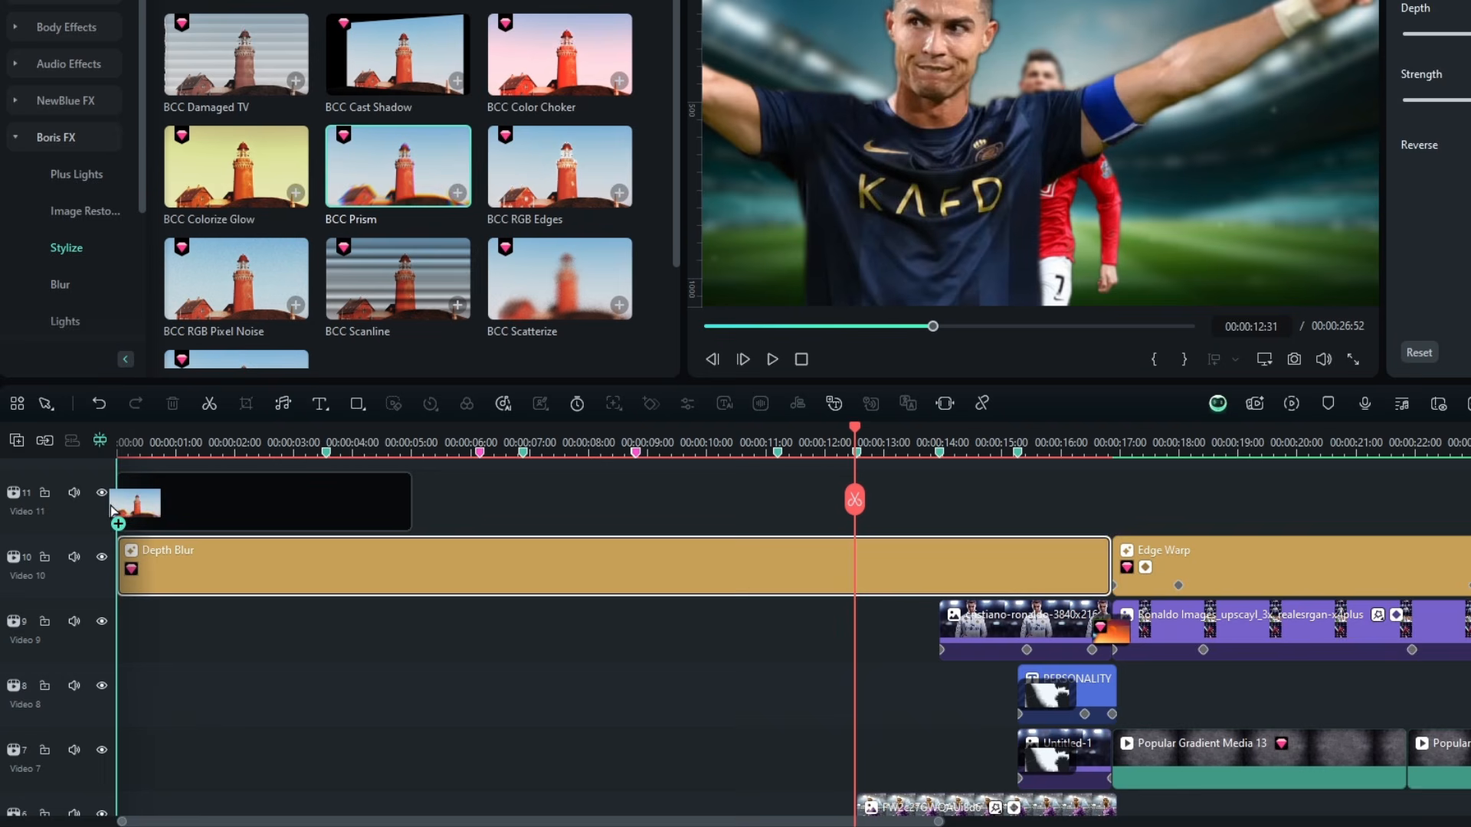
{"action": "left_click_drag", "start_coordinate": [111, 511], "coordinate": [115, 512]}
{"action": "left_click_drag", "start_coordinate": [412, 502], "coordinate": [1470, 485]}
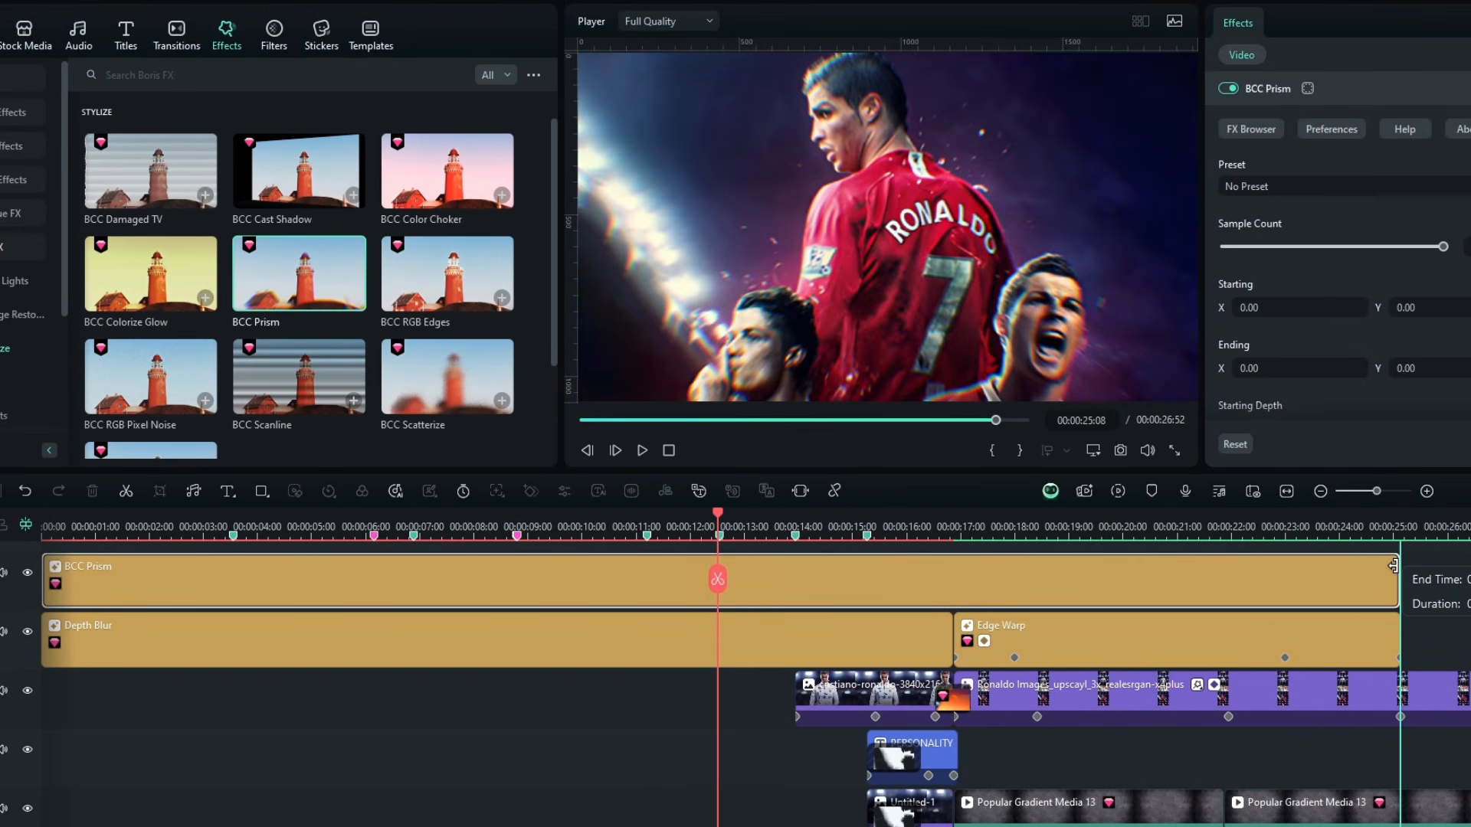
{"action": "left_click_drag", "start_coordinate": [1392, 565], "coordinate": [1393, 566]}
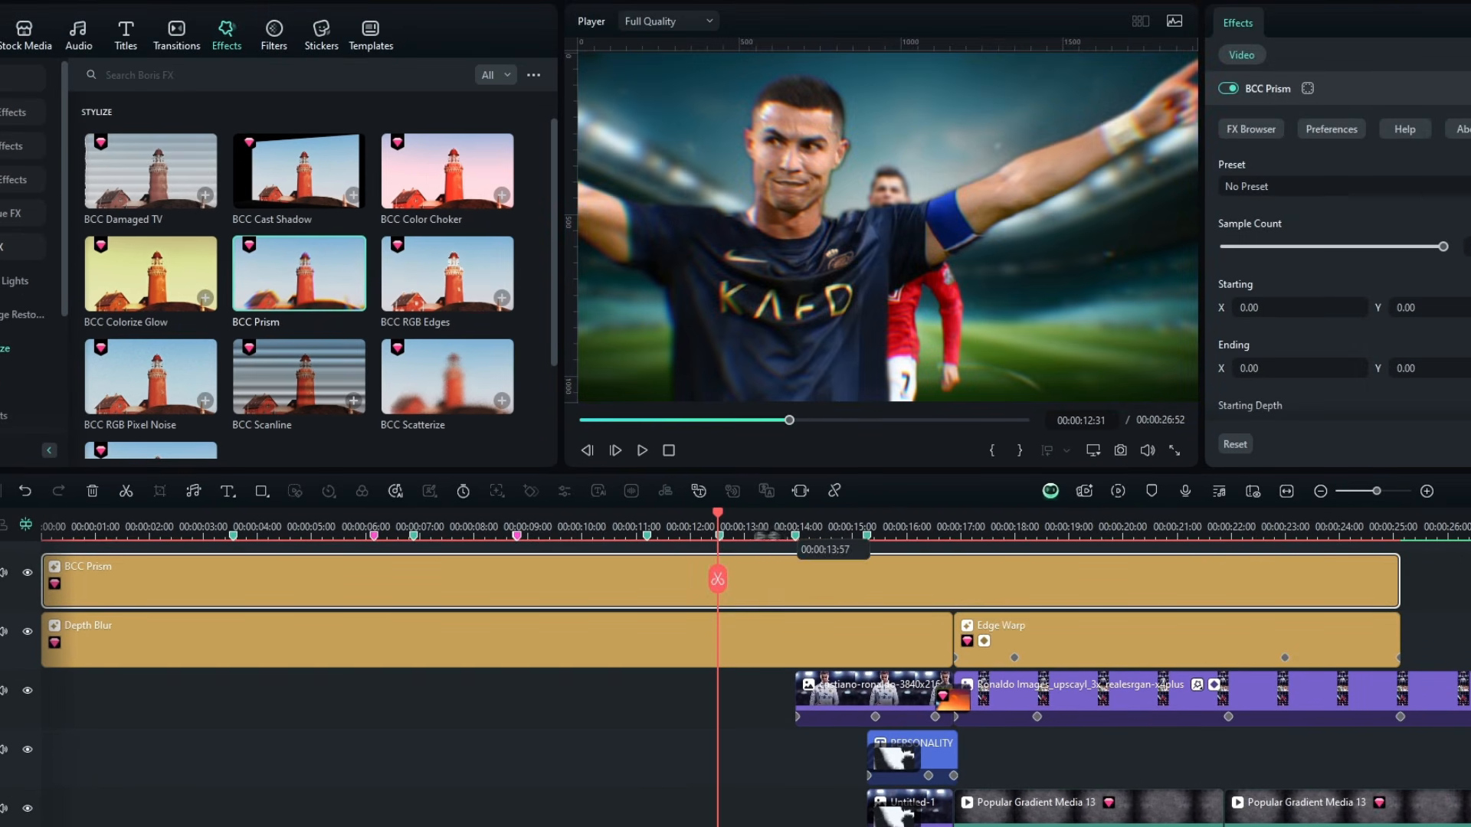
{"action": "left_click_drag", "start_coordinate": [720, 523], "coordinate": [786, 527]}
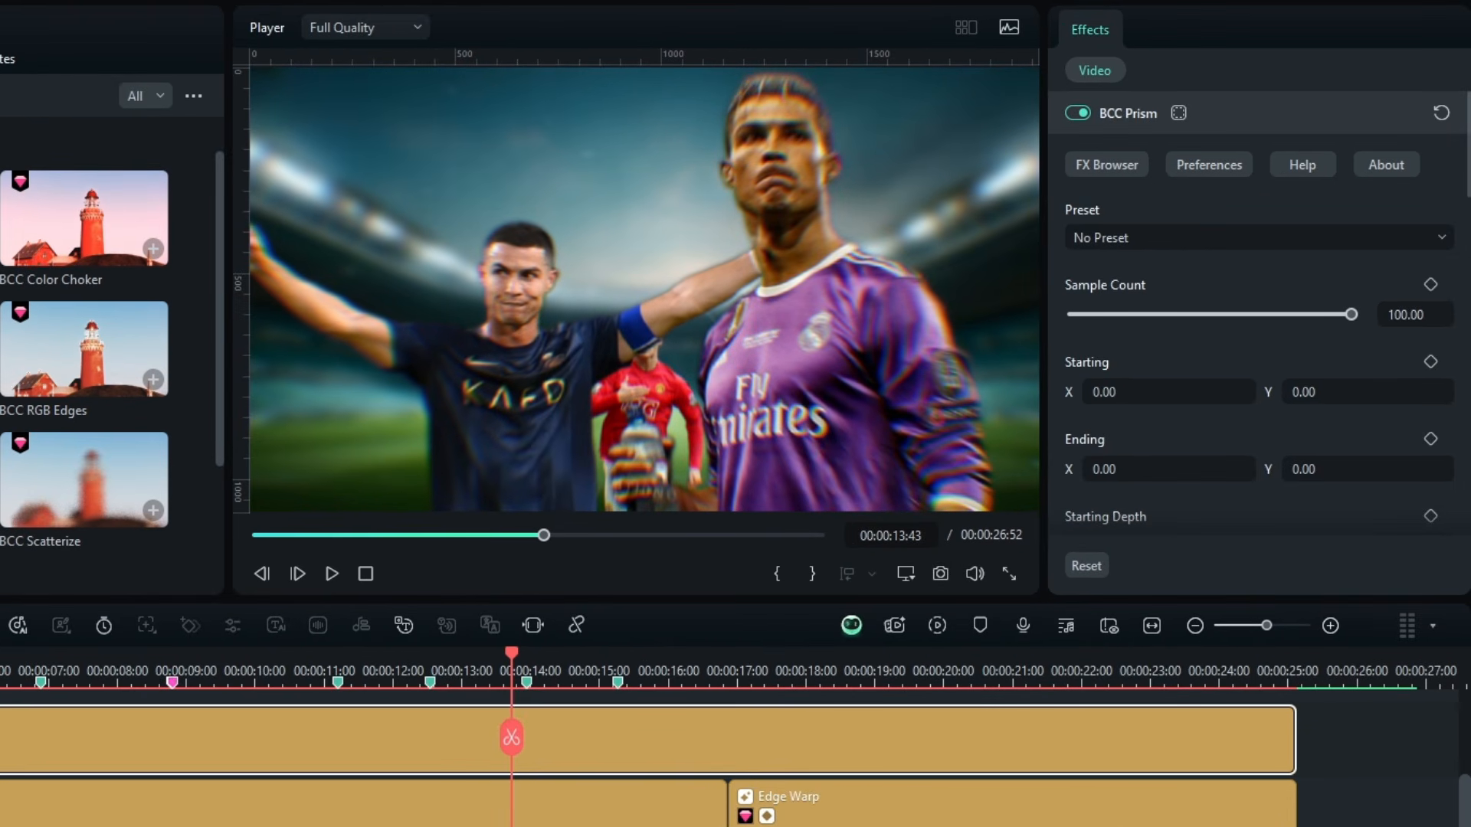
Try a Starting Depth of 1.00 for BCC Prism and reset that parameter to its default
{"action": "left_click_drag", "start_coordinate": [1464, 187], "coordinate": [1466, 224]}
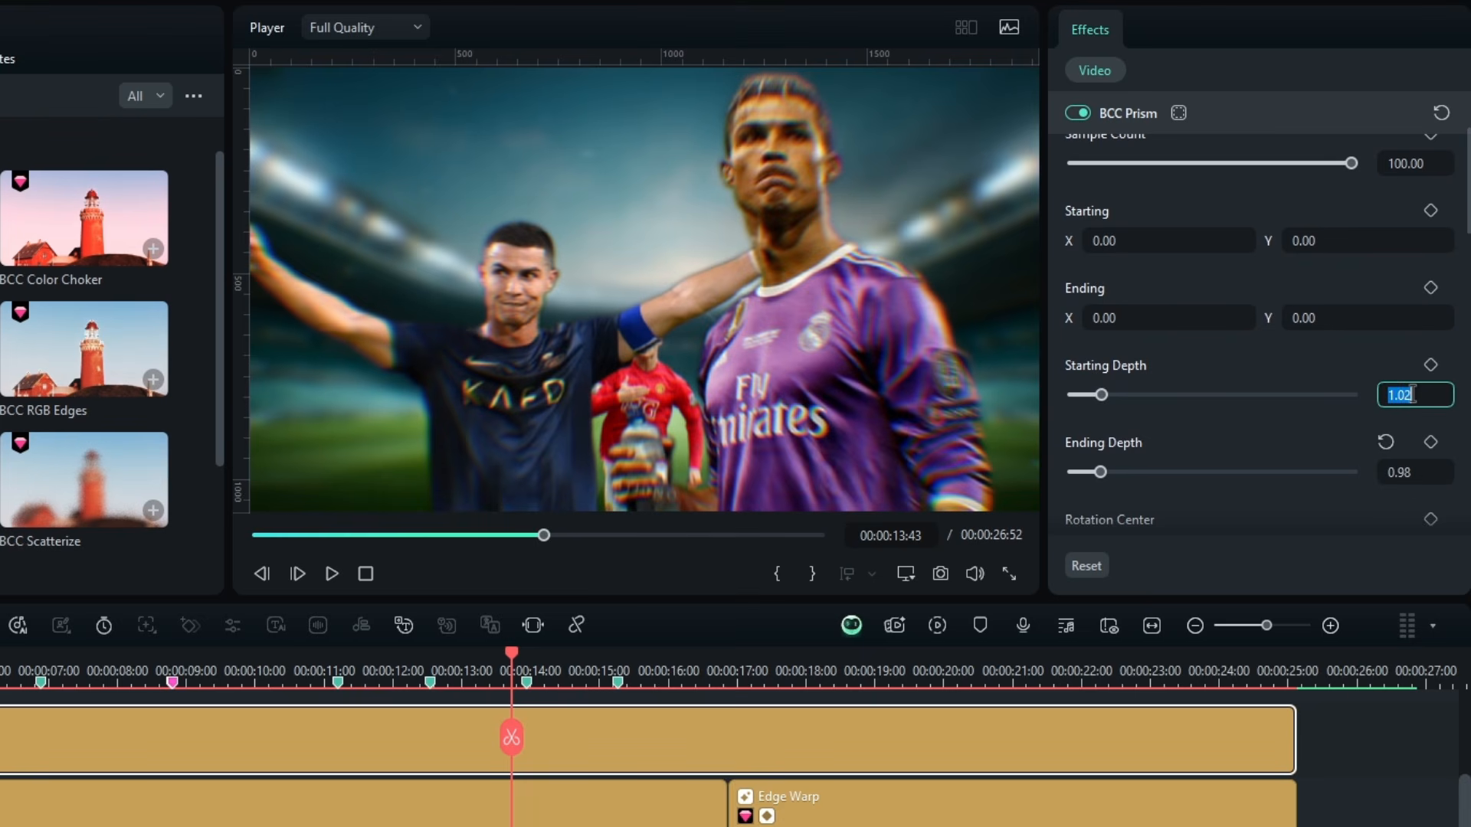
{"action": "type", "text": "1"}
{"action": "key", "text": "Return"}
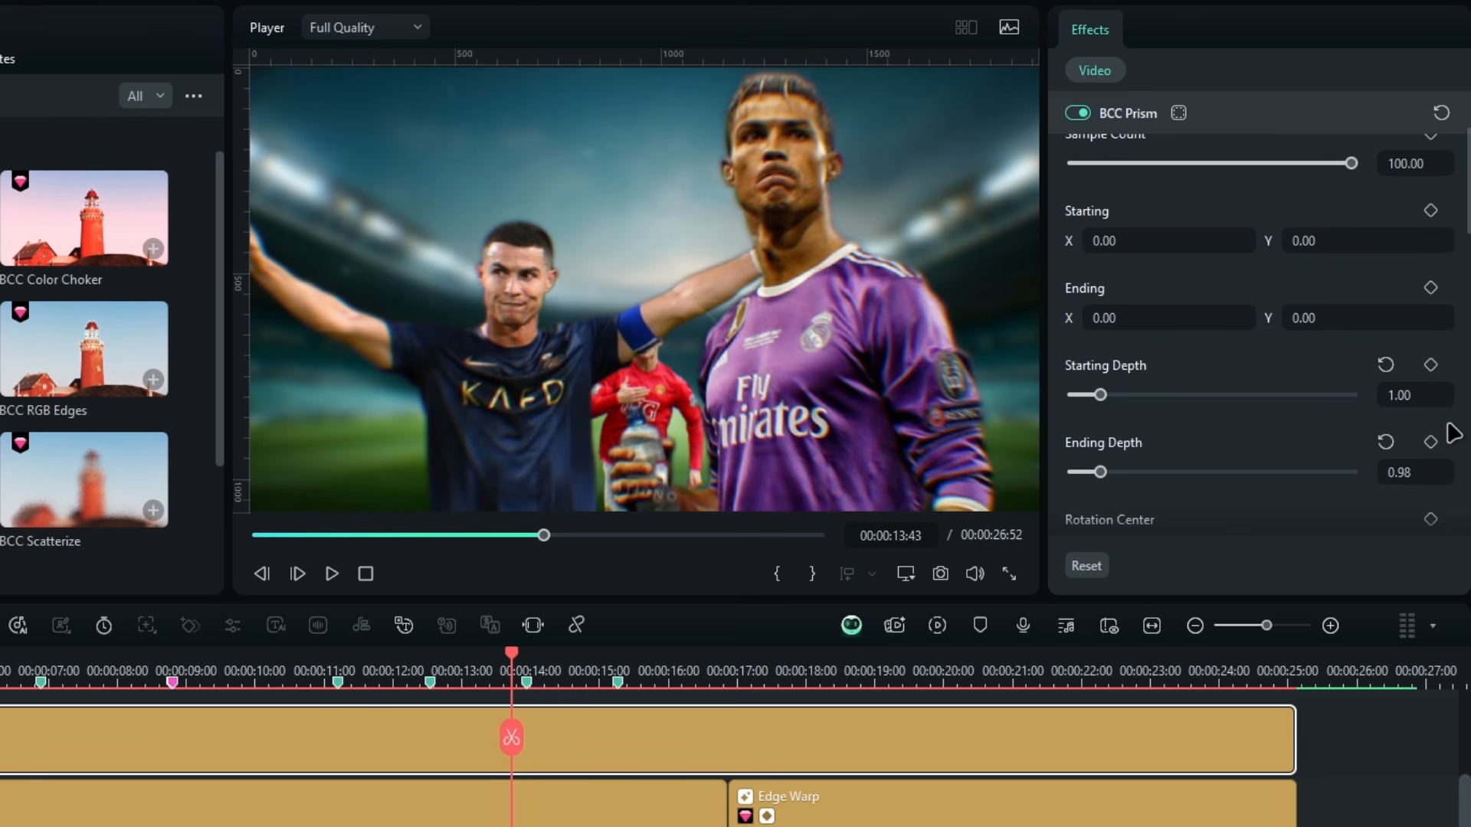
{"action": "left_click", "coordinate": [1385, 366]}
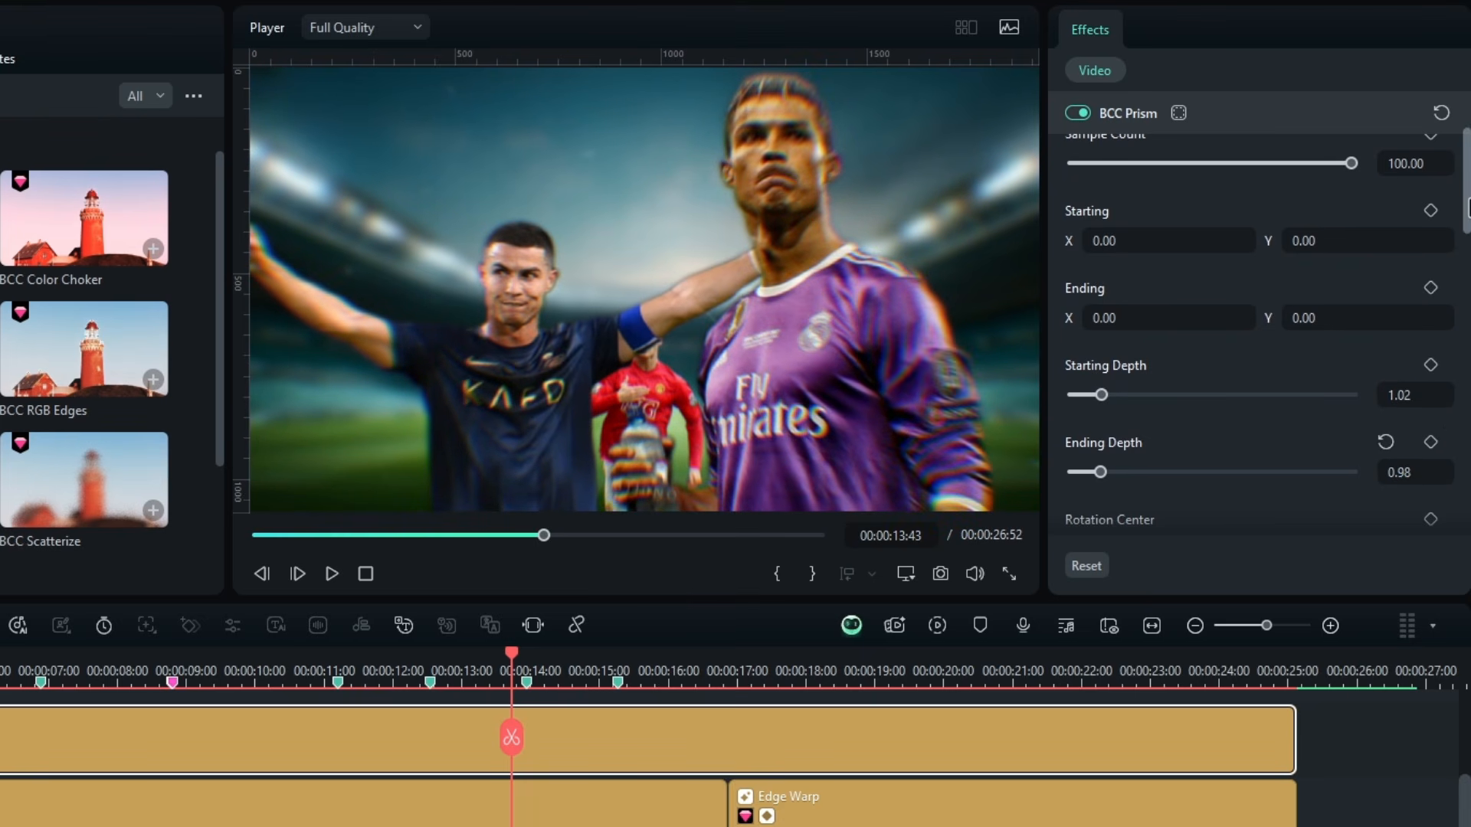
Add a rectangle mask to BCC Prism with Extend and Blur Strength at maximum, and invert the mask
{"action": "left_click_drag", "start_coordinate": [1467, 207], "coordinate": [1466, 170]}
{"action": "left_click", "coordinate": [1178, 115]}
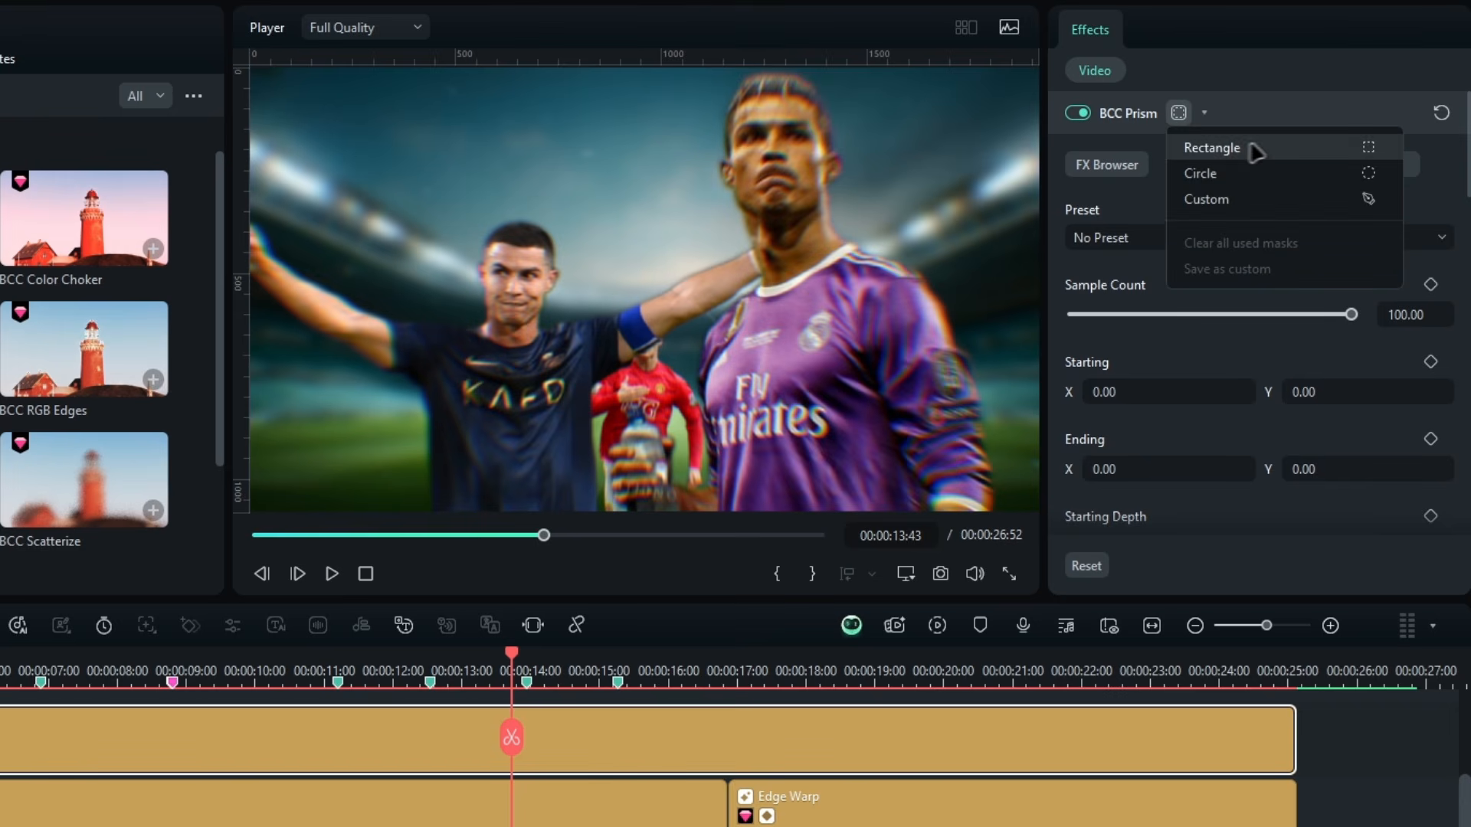
{"action": "left_click", "coordinate": [1211, 148]}
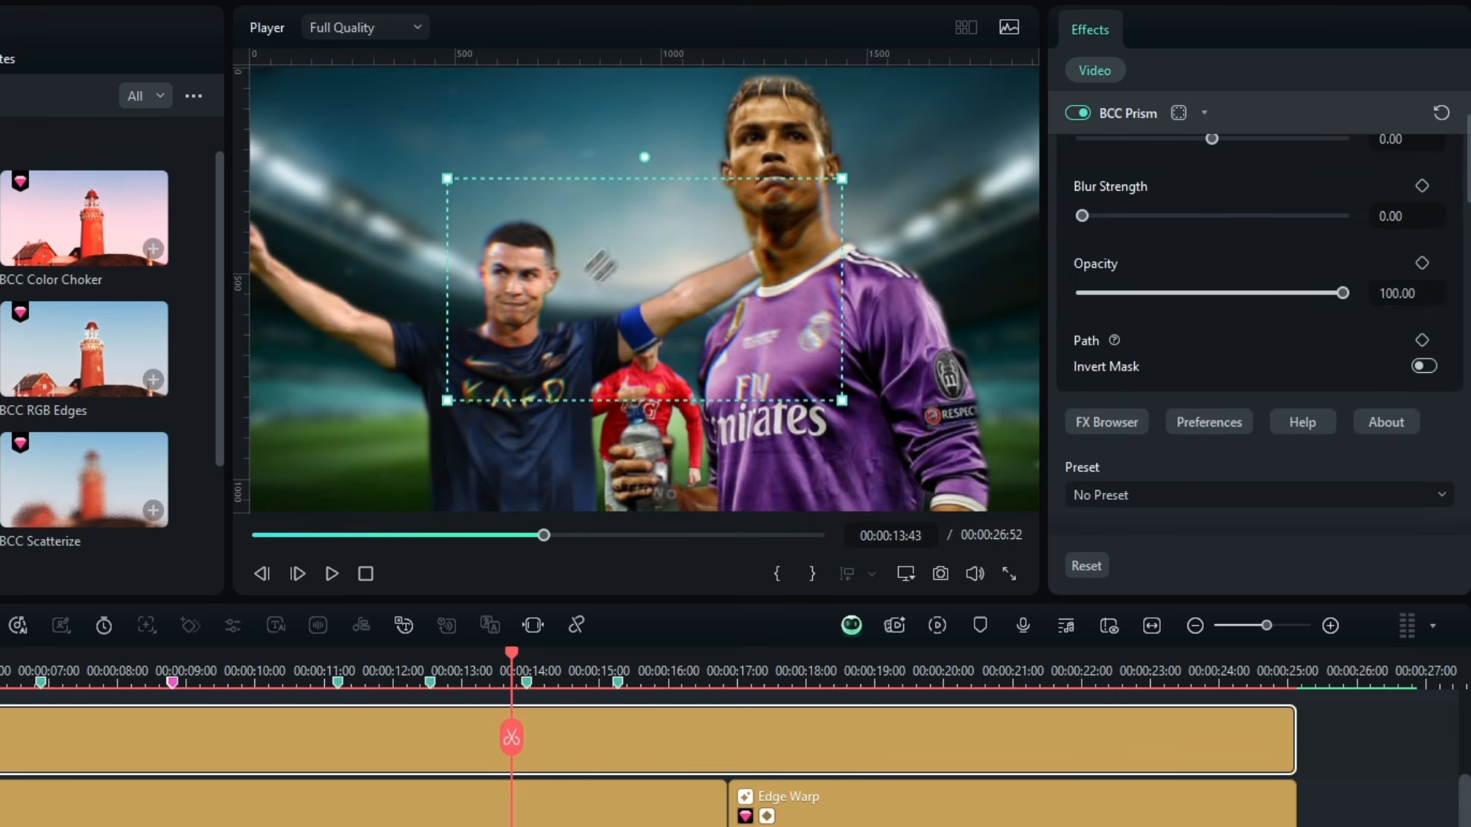
{"action": "scroll", "coordinate": [1398, 216], "scroll_direction": "up", "scroll_amount": 2}
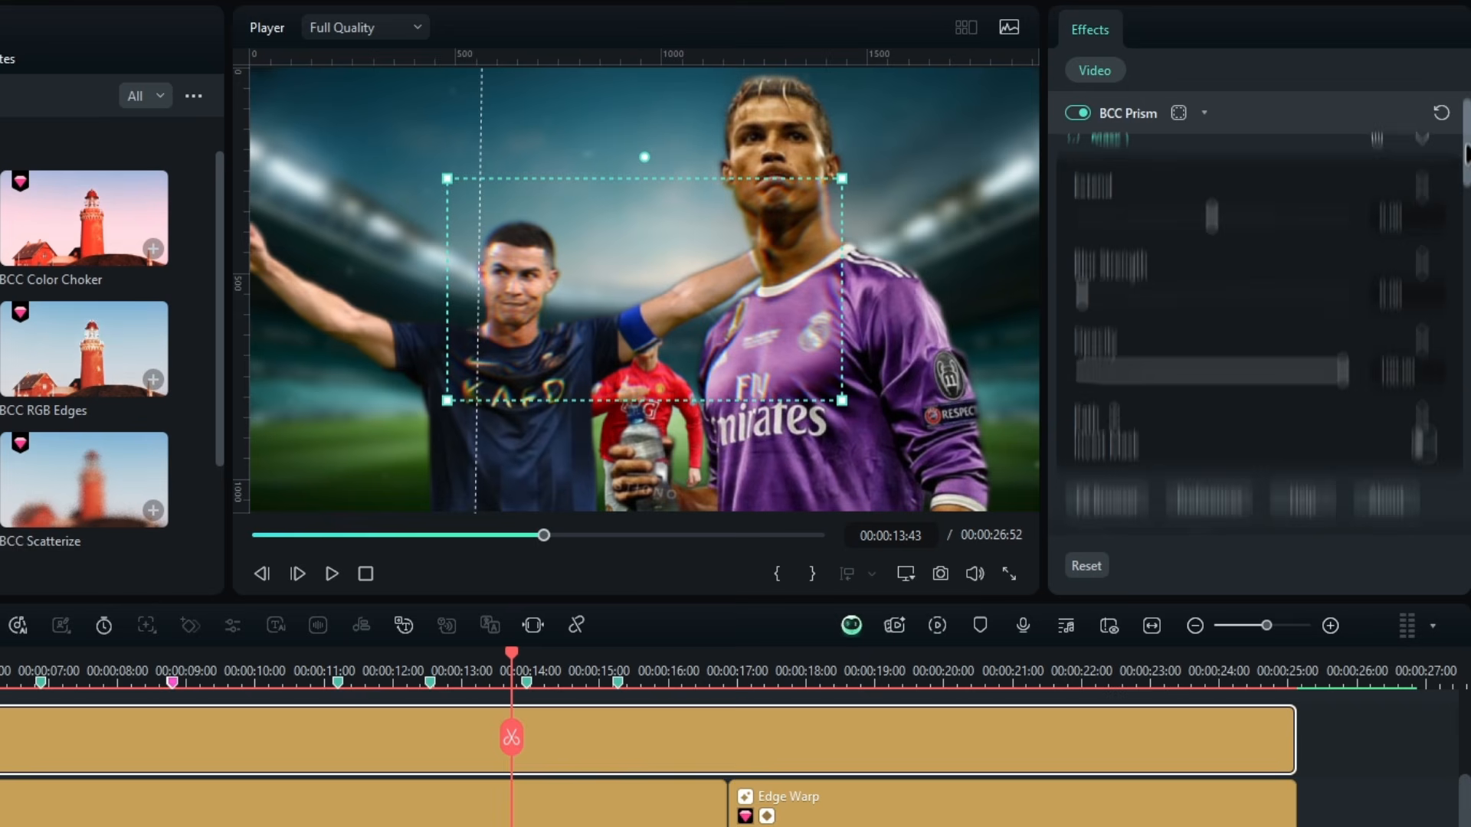
{"action": "left_click_drag", "start_coordinate": [1330, 260], "coordinate": [1379, 254]}
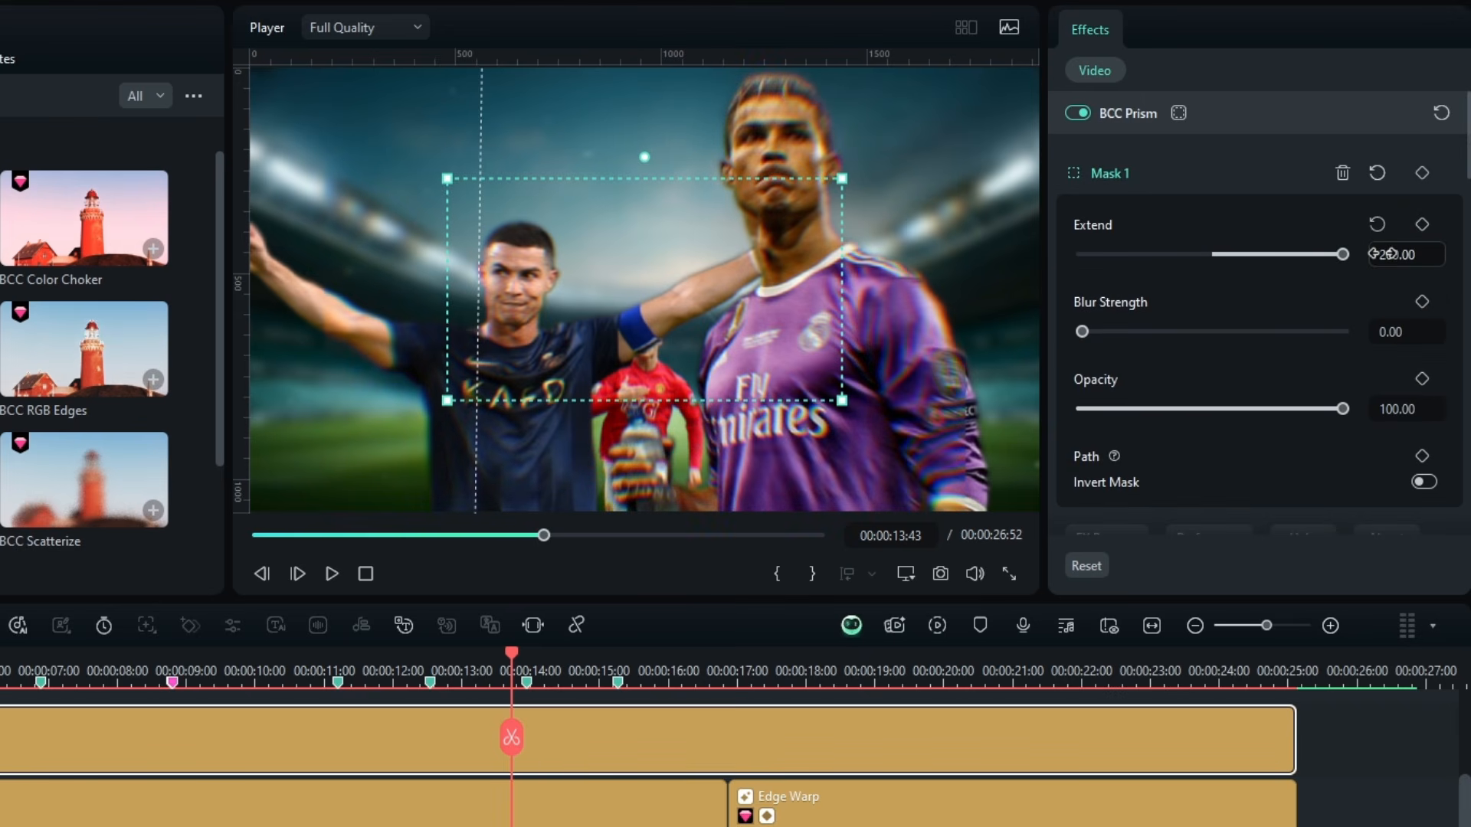
{"action": "left_click", "coordinate": [1422, 484]}
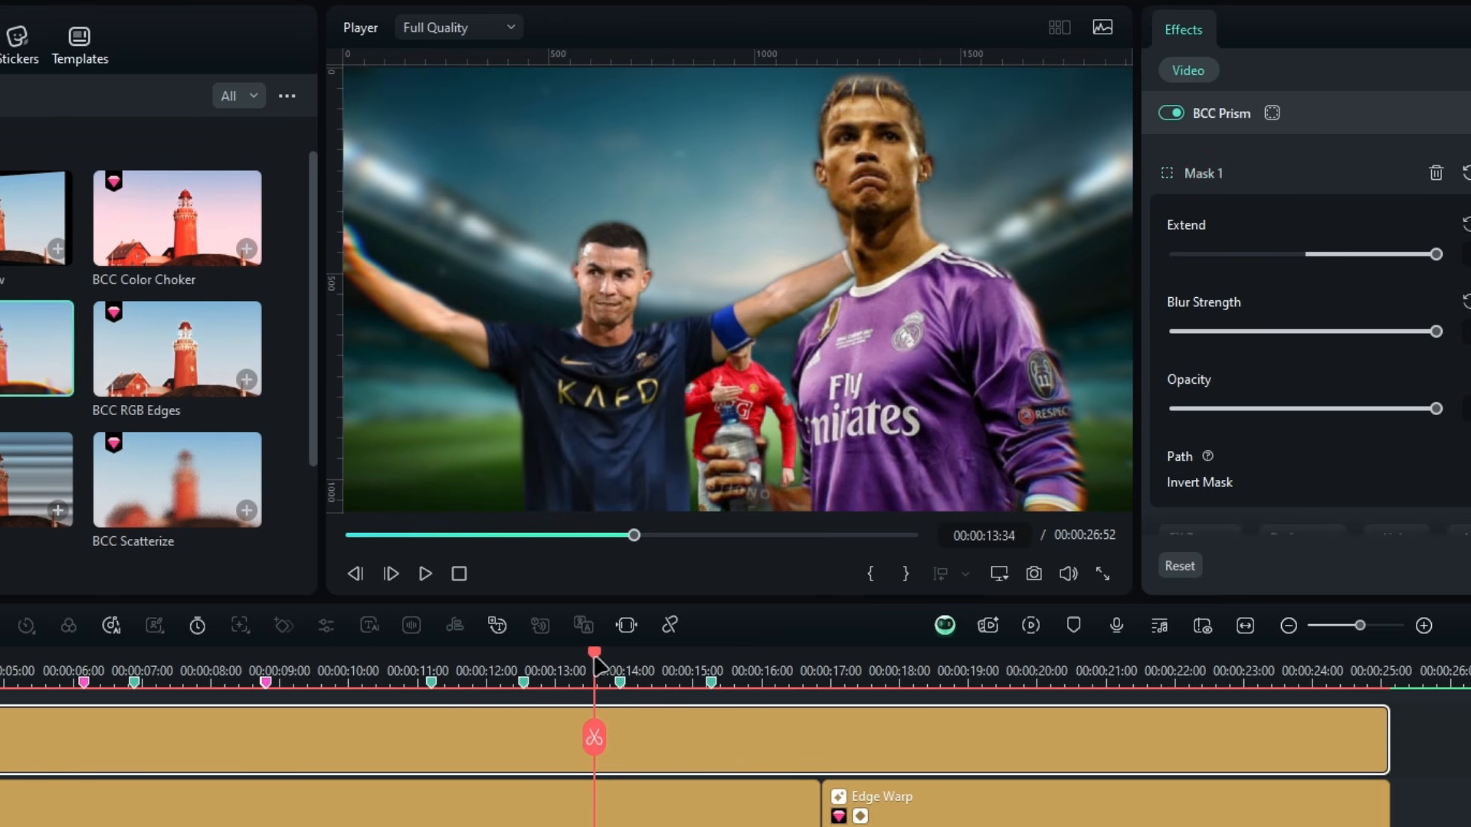
{"action": "left_click_drag", "start_coordinate": [597, 665], "coordinate": [1126, 665]}
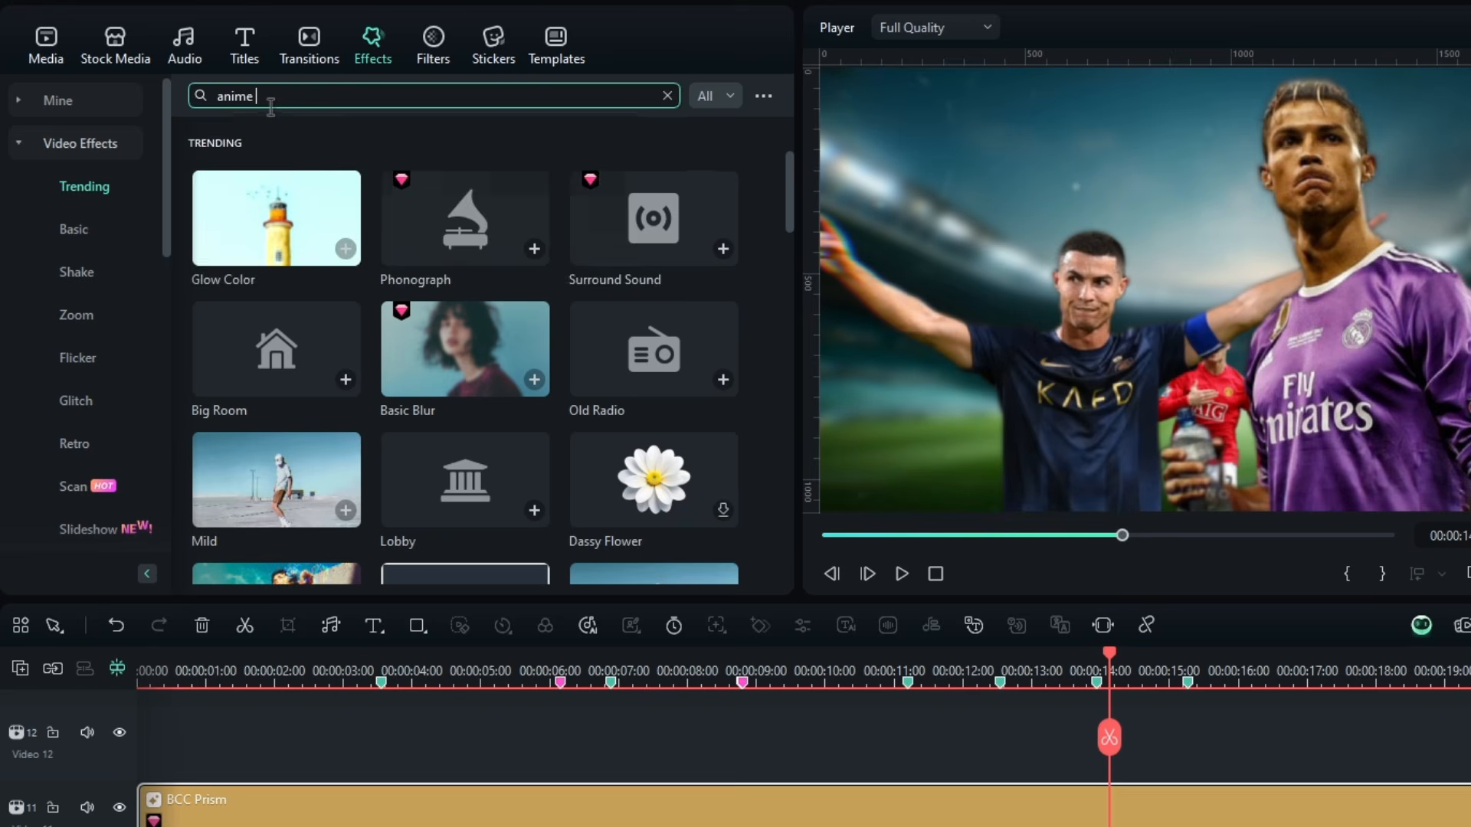
Find the Anime 03 effect and add it above BCC Prism, stretched from the sequence start to 00:00:25:08
{"action": "type", "text": "3"}
{"action": "key", "text": "Return"}
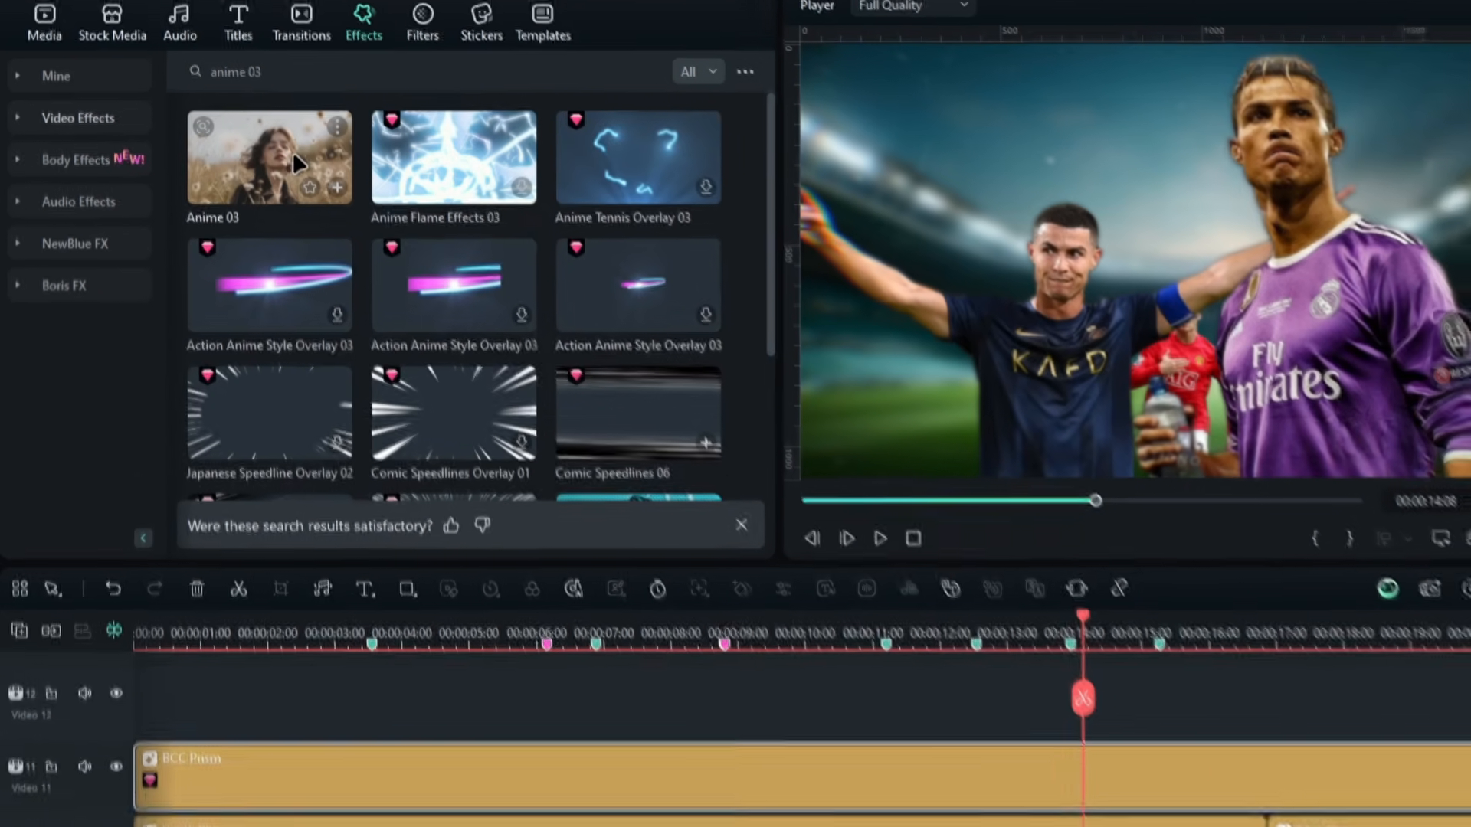
{"action": "left_click_drag", "start_coordinate": [276, 184], "coordinate": [133, 765]}
{"action": "left_click_drag", "start_coordinate": [113, 519], "coordinate": [115, 520]}
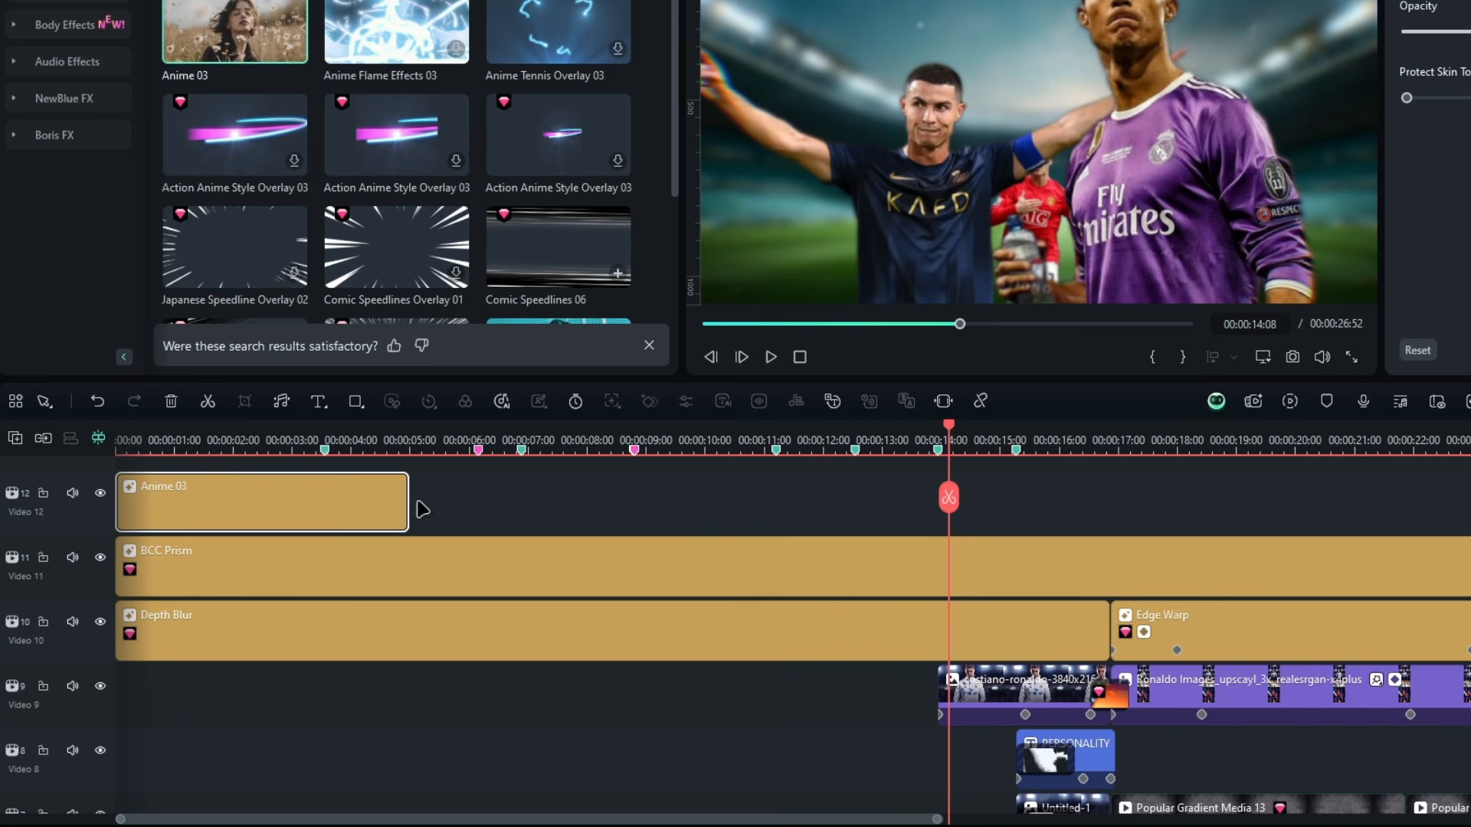
{"action": "left_click_drag", "start_coordinate": [406, 499], "coordinate": [1451, 498]}
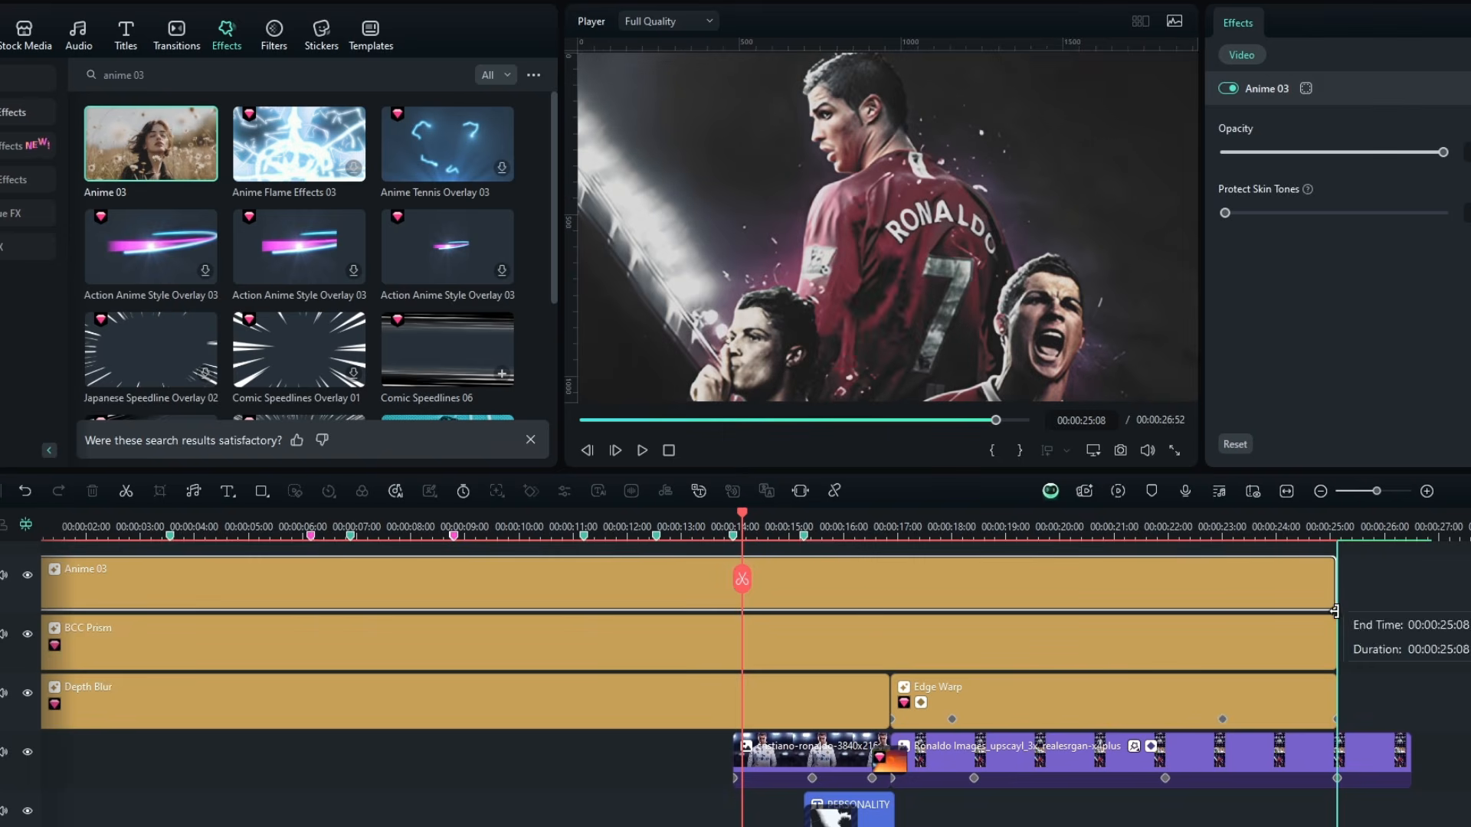
{"action": "scroll", "coordinate": [905, 600], "scroll_direction": "left", "scroll_amount": 1}
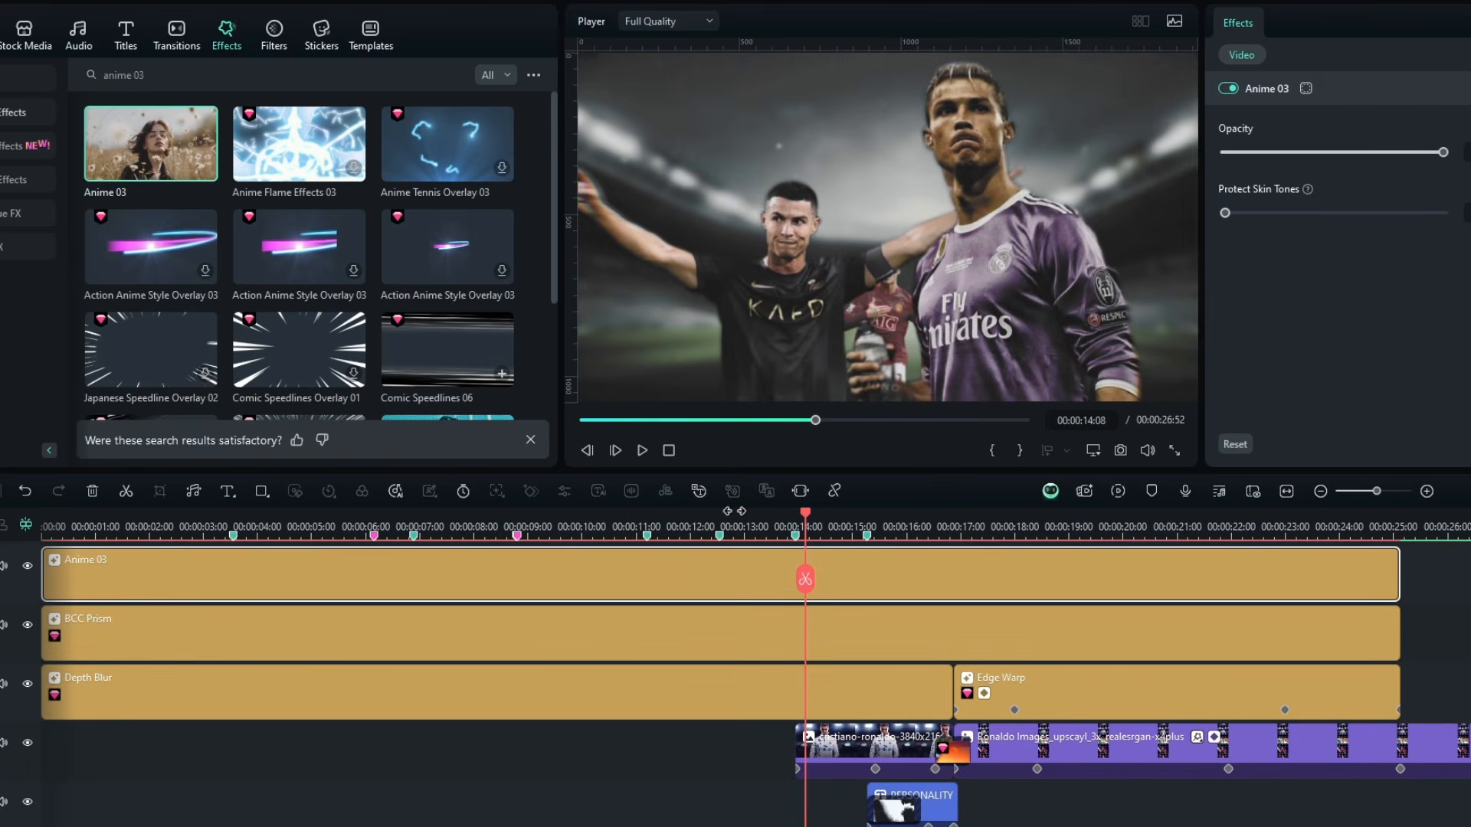
Set the Anime 03 effect's opacity to 70% and scrub through the scenes to check the look
{"action": "left_click_drag", "start_coordinate": [734, 511], "coordinate": [745, 510]}
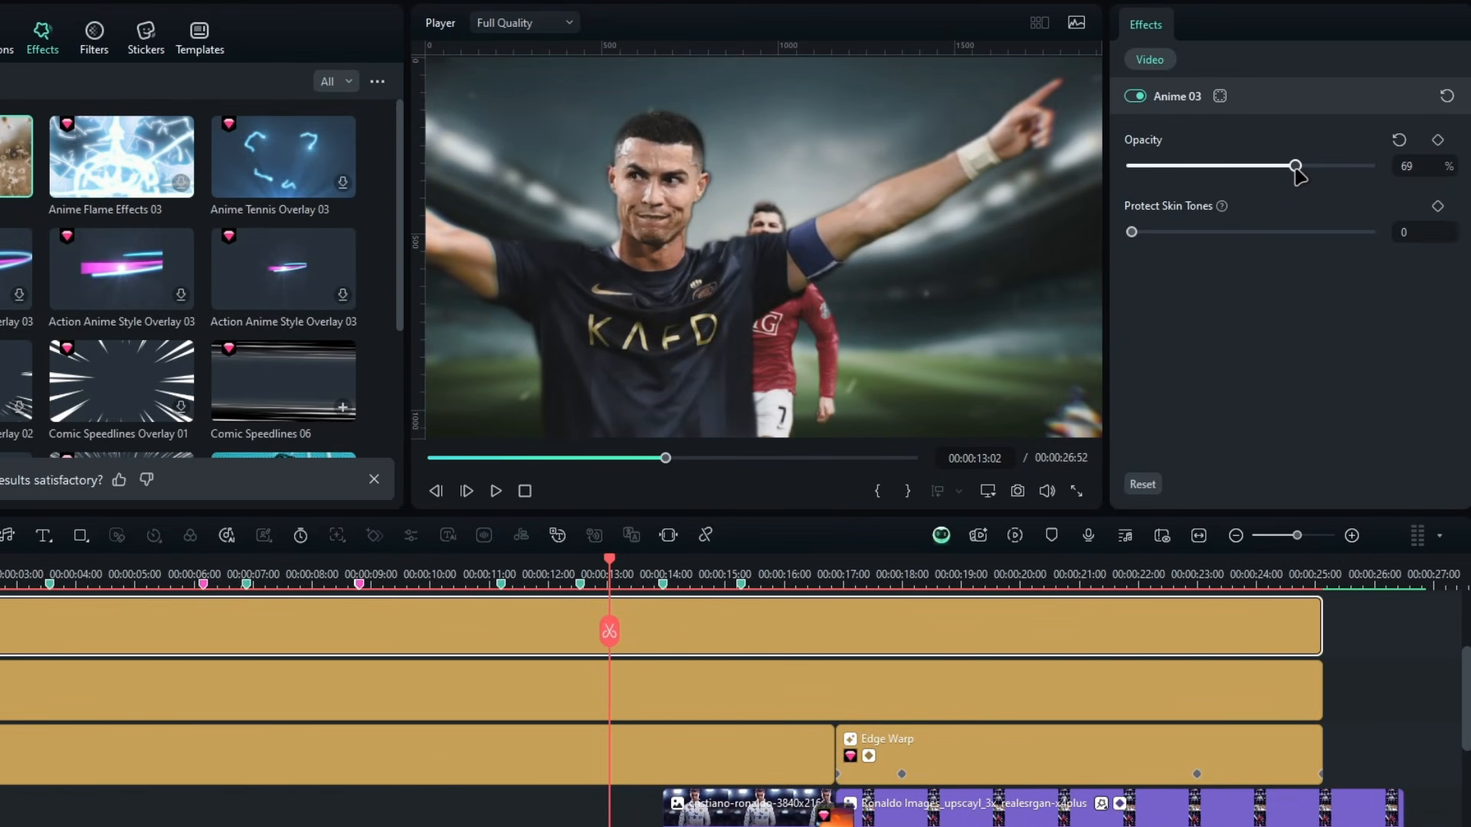
{"action": "left_click_drag", "start_coordinate": [609, 573], "coordinate": [896, 575]}
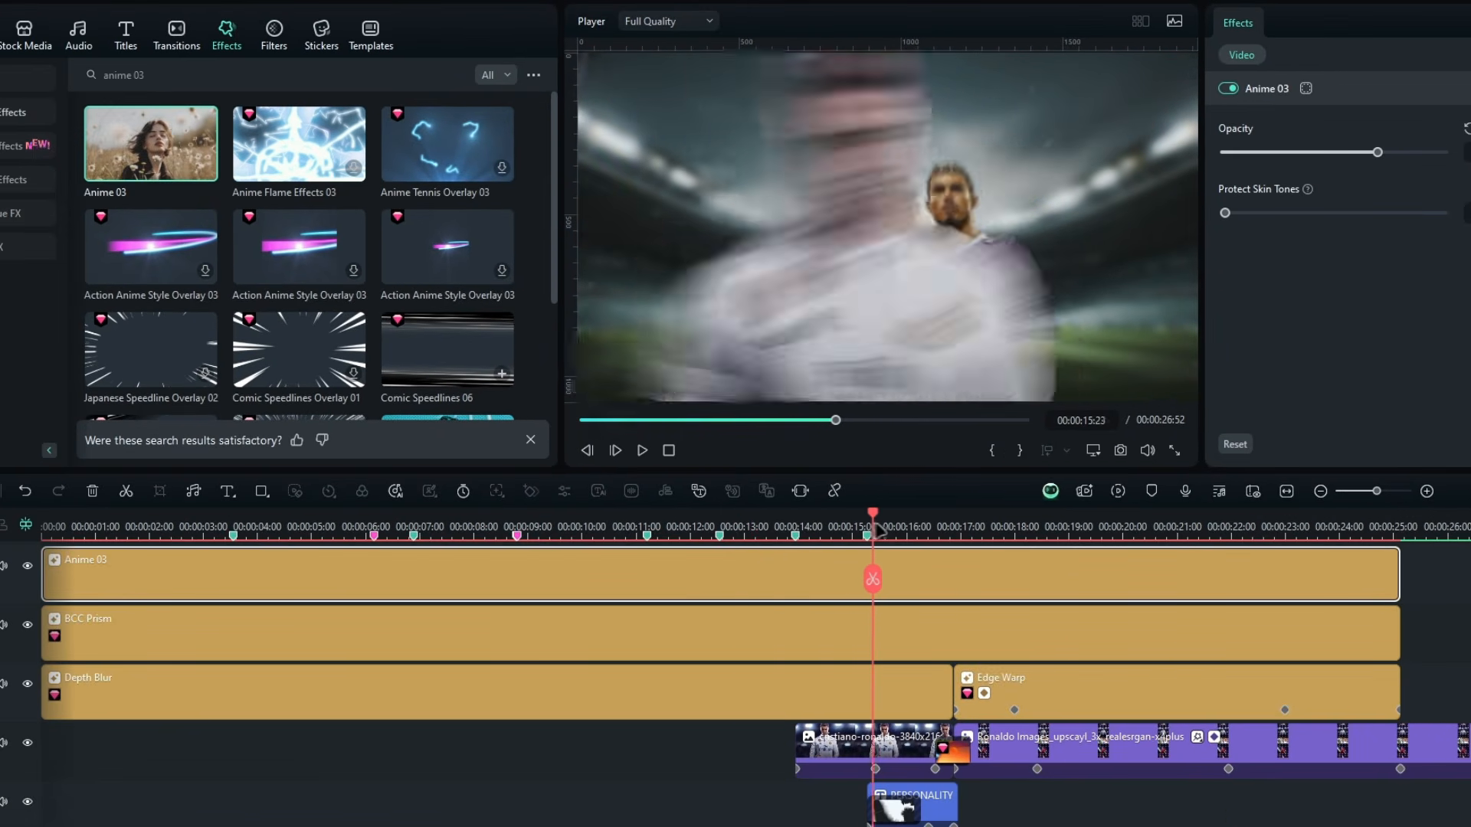
{"action": "left_click_drag", "start_coordinate": [1012, 529], "coordinate": [1192, 528]}
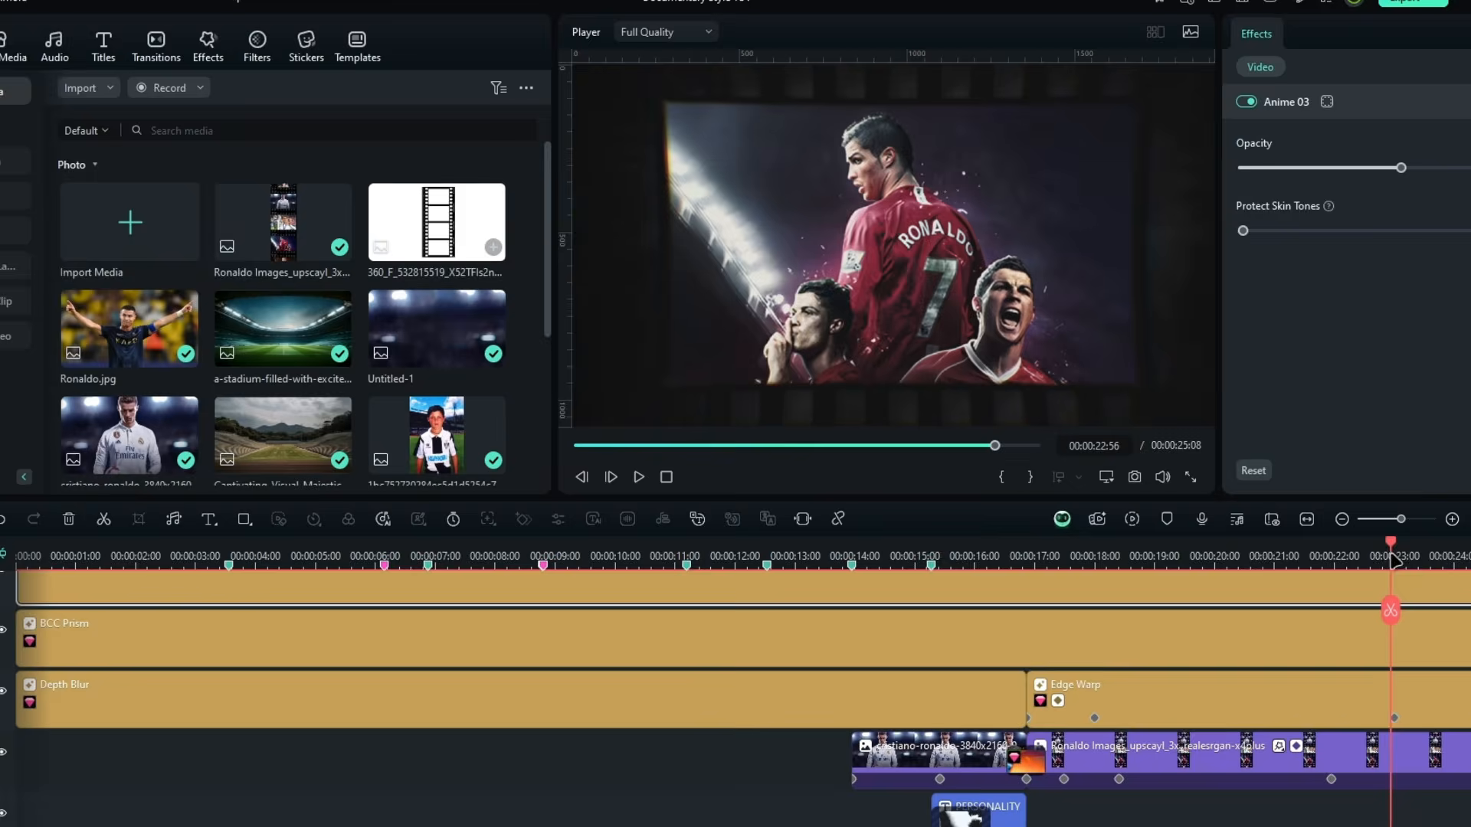
Play the finished sequence from the beginning and look over all its tracks
{"action": "left_click_drag", "start_coordinate": [1395, 562], "coordinate": [62, 599]}
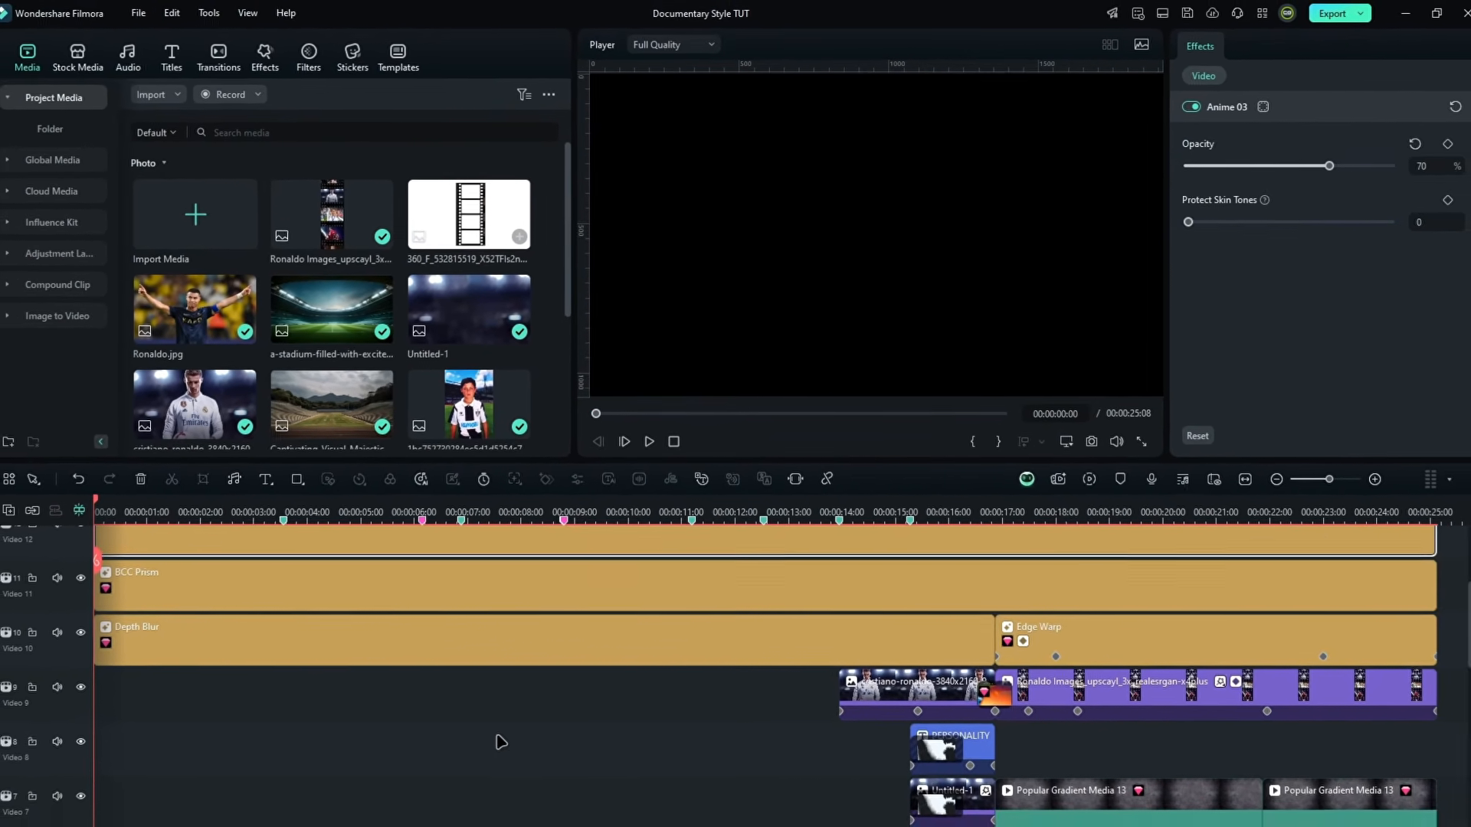
{"action": "left_click_drag", "start_coordinate": [490, 765], "coordinate": [548, 438]}
{"action": "scroll", "coordinate": [536, 598], "scroll_direction": "down", "scroll_amount": 3}
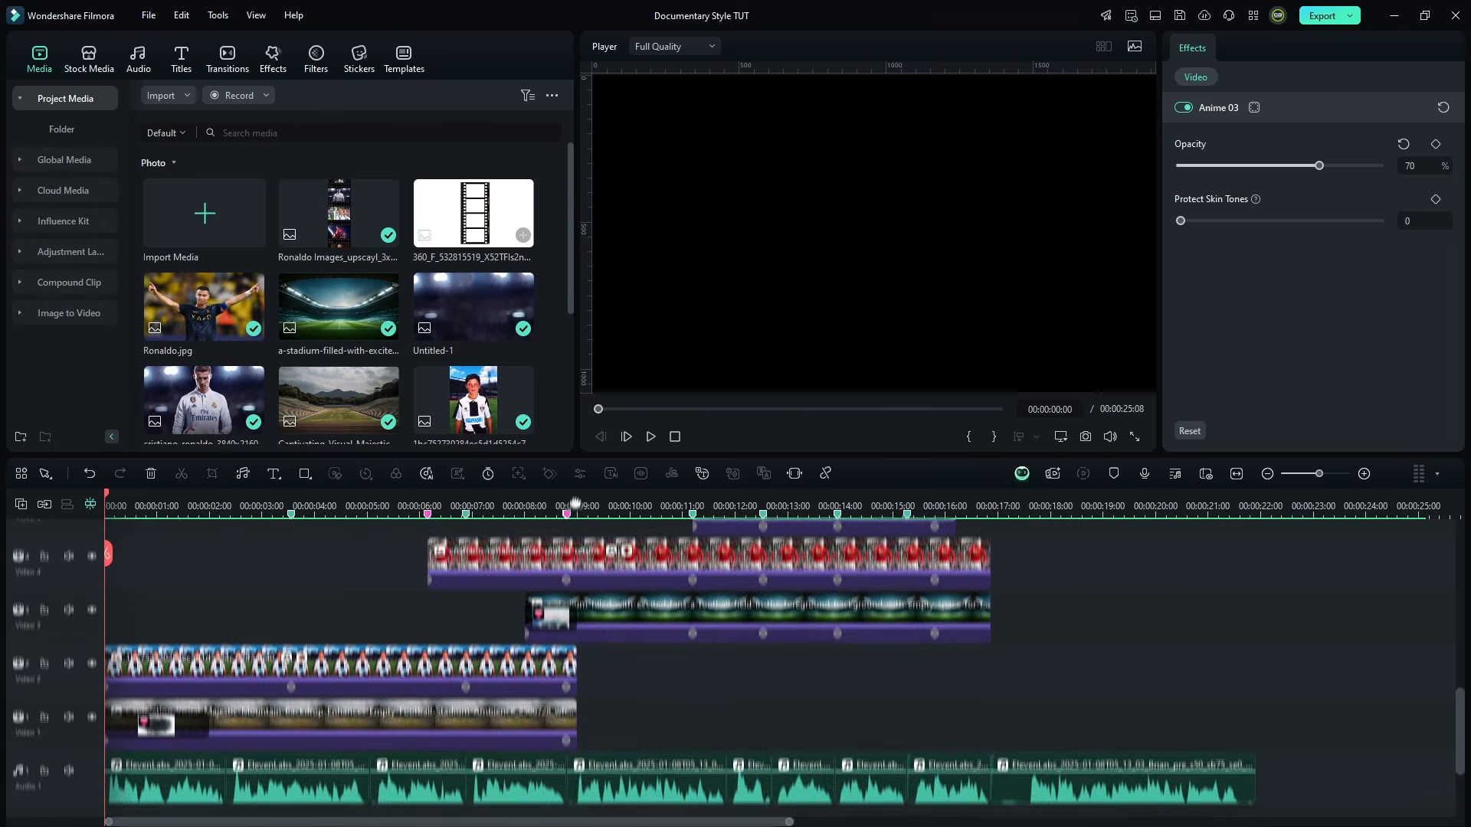
{"action": "left_click", "coordinate": [480, 558]}
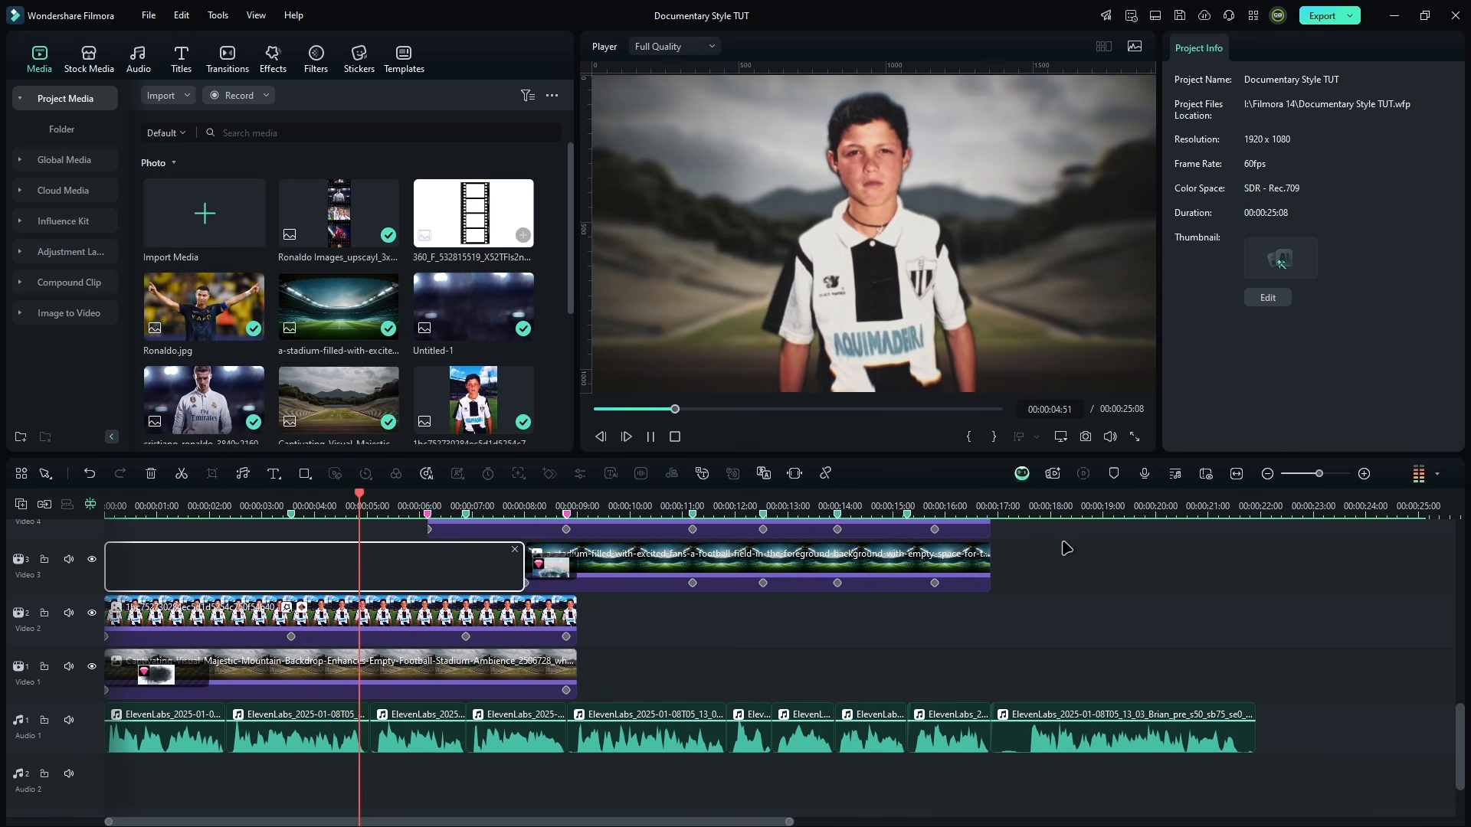
{"action": "left_click_drag", "start_coordinate": [1066, 549], "coordinate": [1076, 826]}
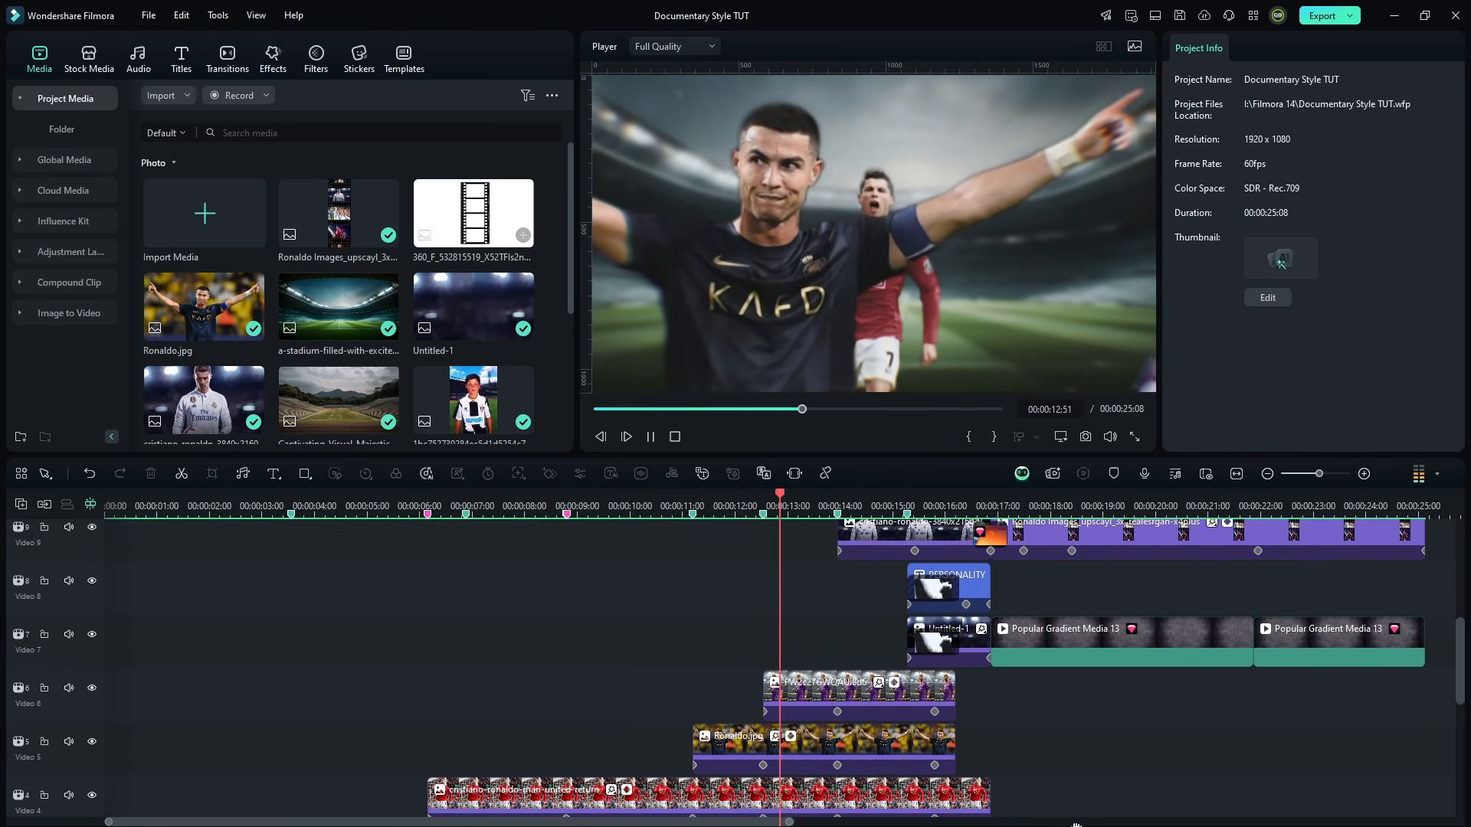
{"action": "left_click_drag", "start_coordinate": [1148, 590], "coordinate": [1149, 811]}
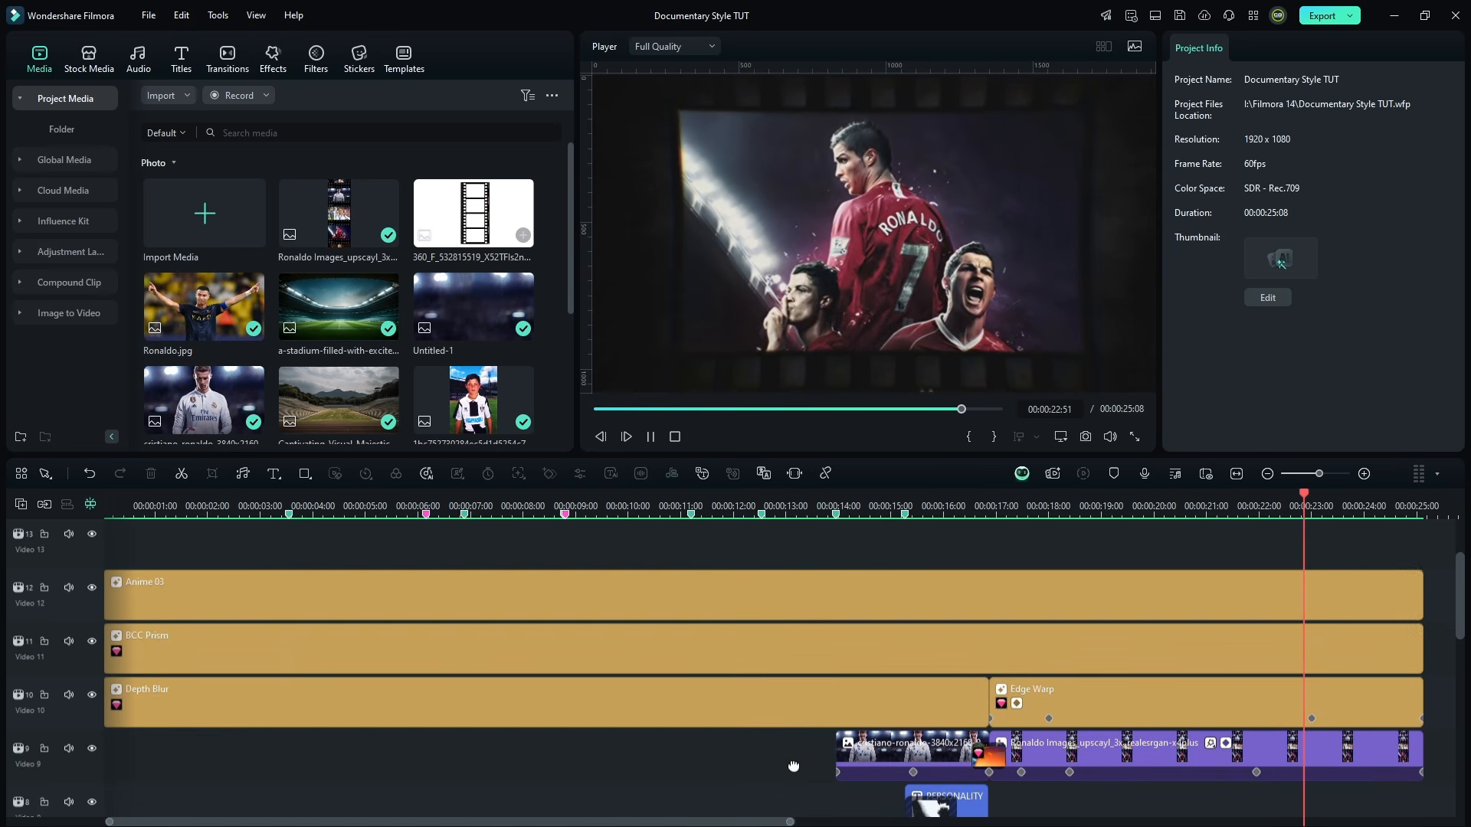
{"action": "left_click_drag", "start_coordinate": [791, 772], "coordinate": [830, 445]}
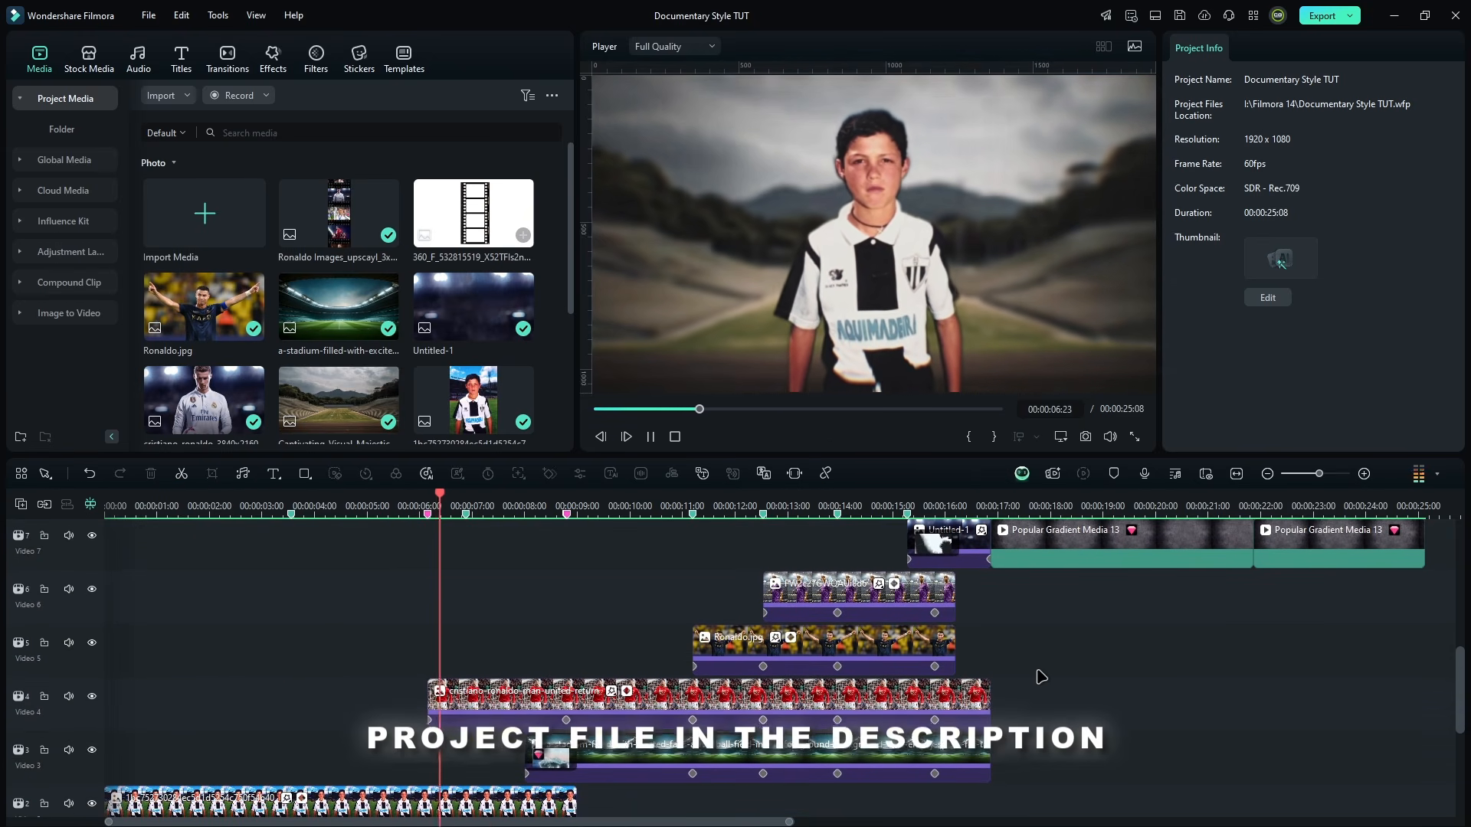